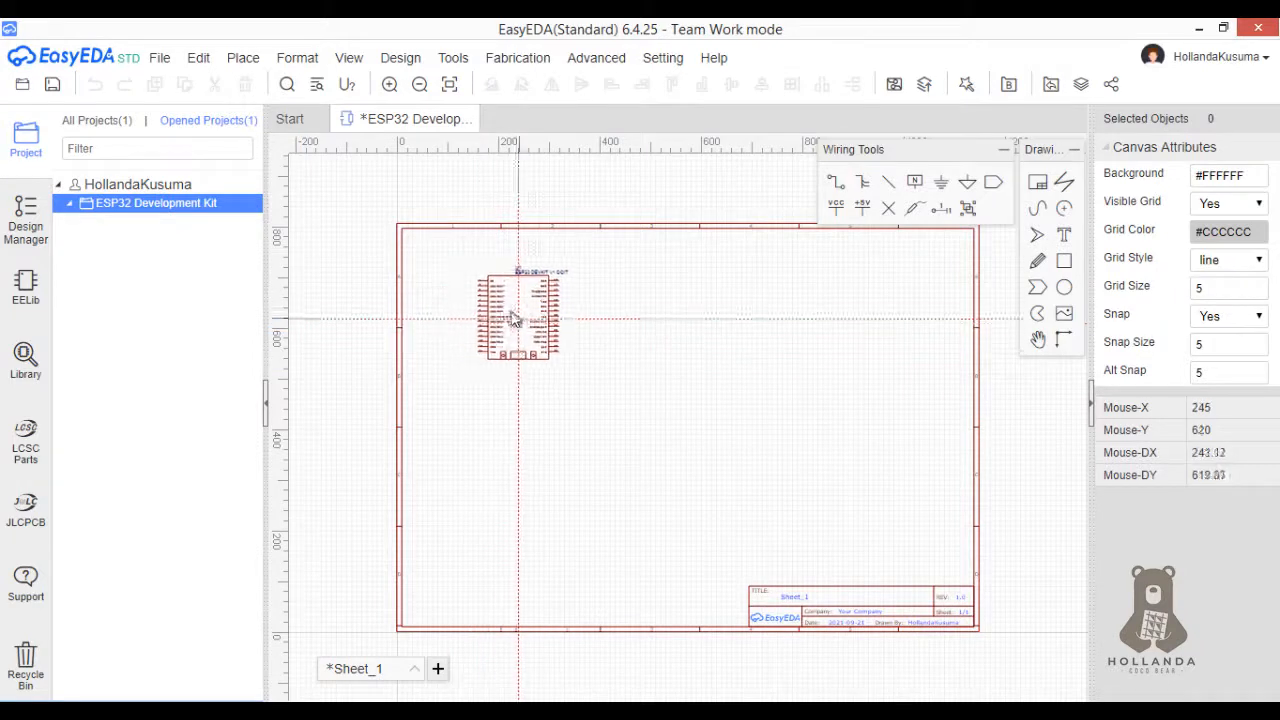
# - Place one ESP32 DEVKIT V1 DOIT component in the upper-left area of the schematic sheet and finish placing
pyautogui.click(493, 294)
pyautogui.scroll(4, 493, 294)
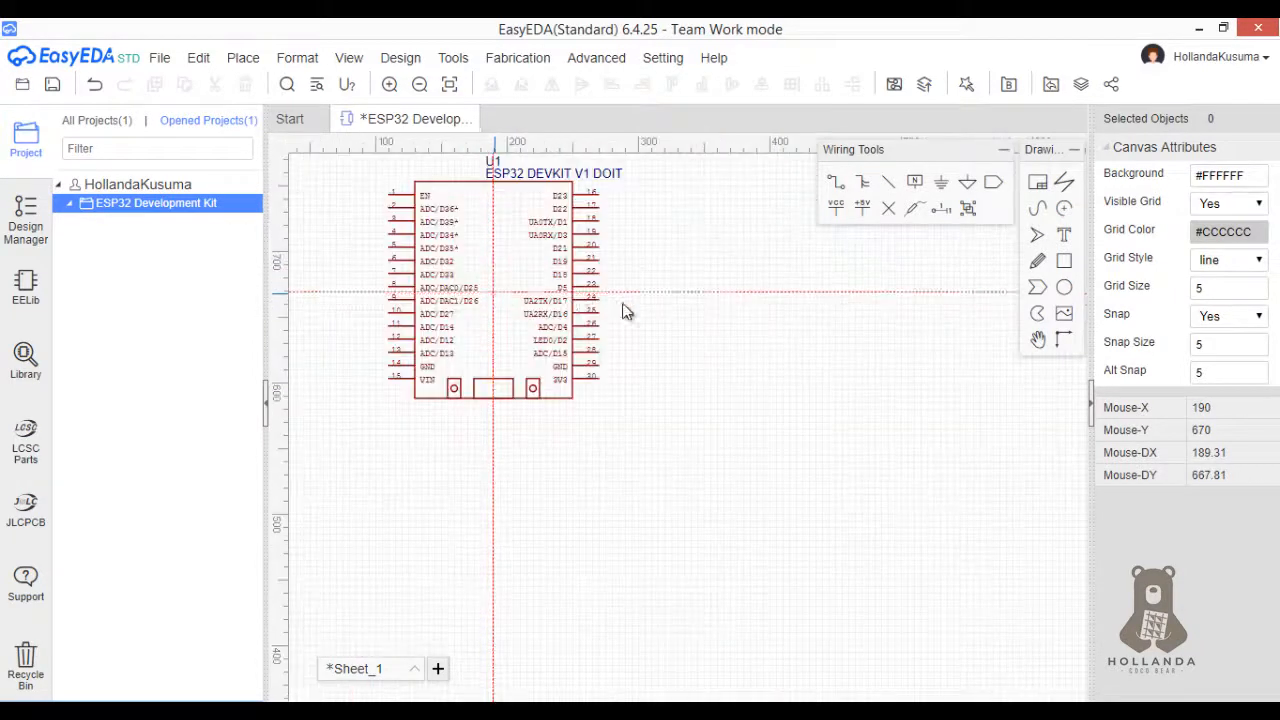
pyautogui.moveTo(694, 318); pyautogui.dragTo(742, 461, button='right')
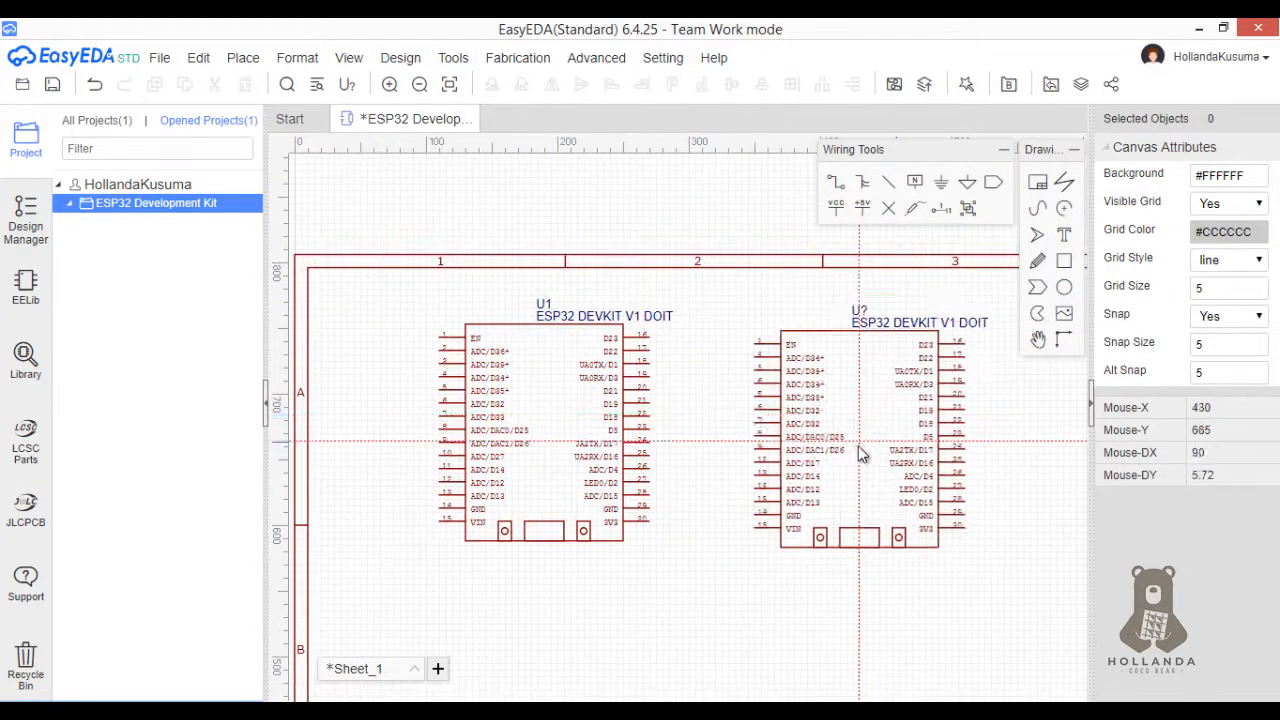
pyautogui.press('Escape')
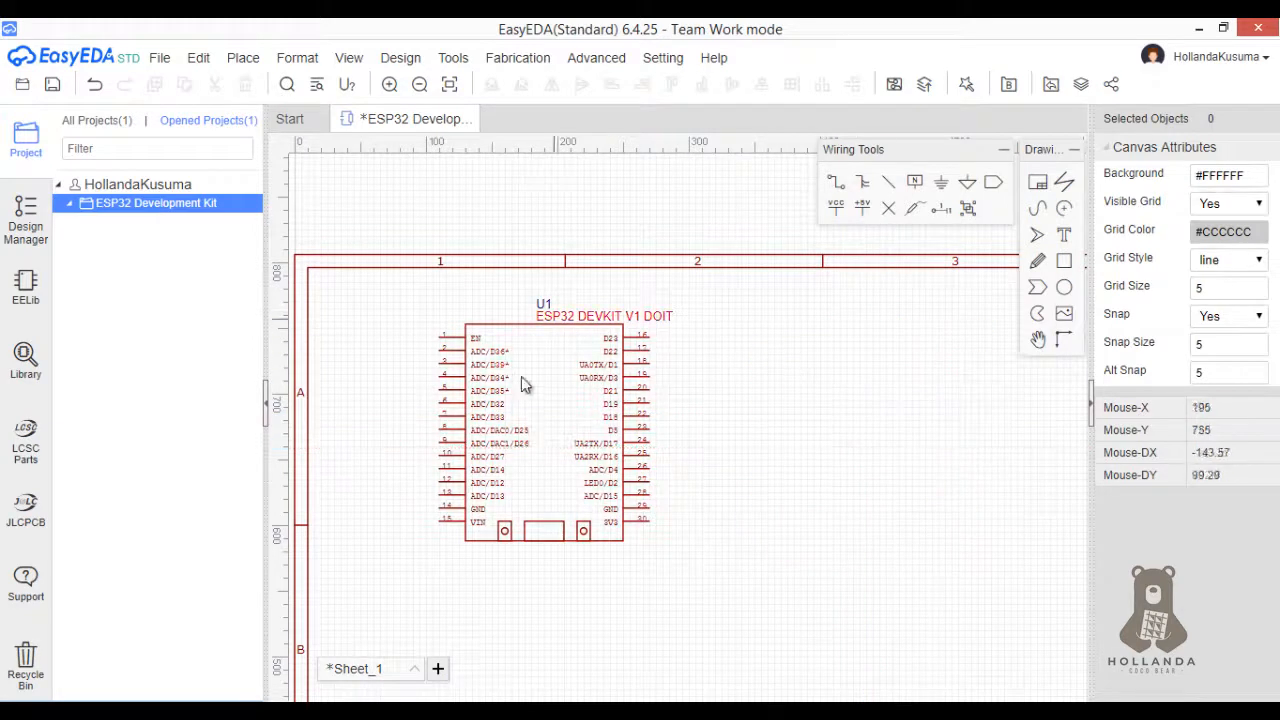
pyautogui.scroll(2, 616, 488)
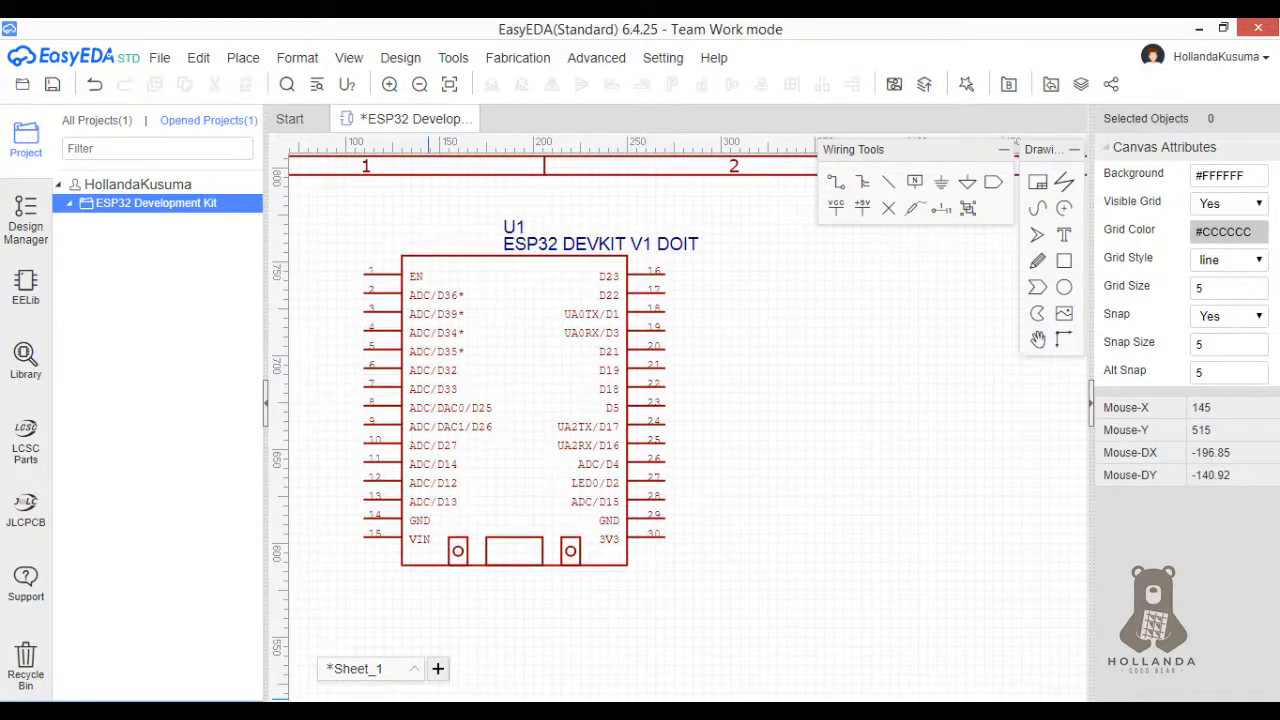
pyautogui.hotkey('alt', 'Tab')
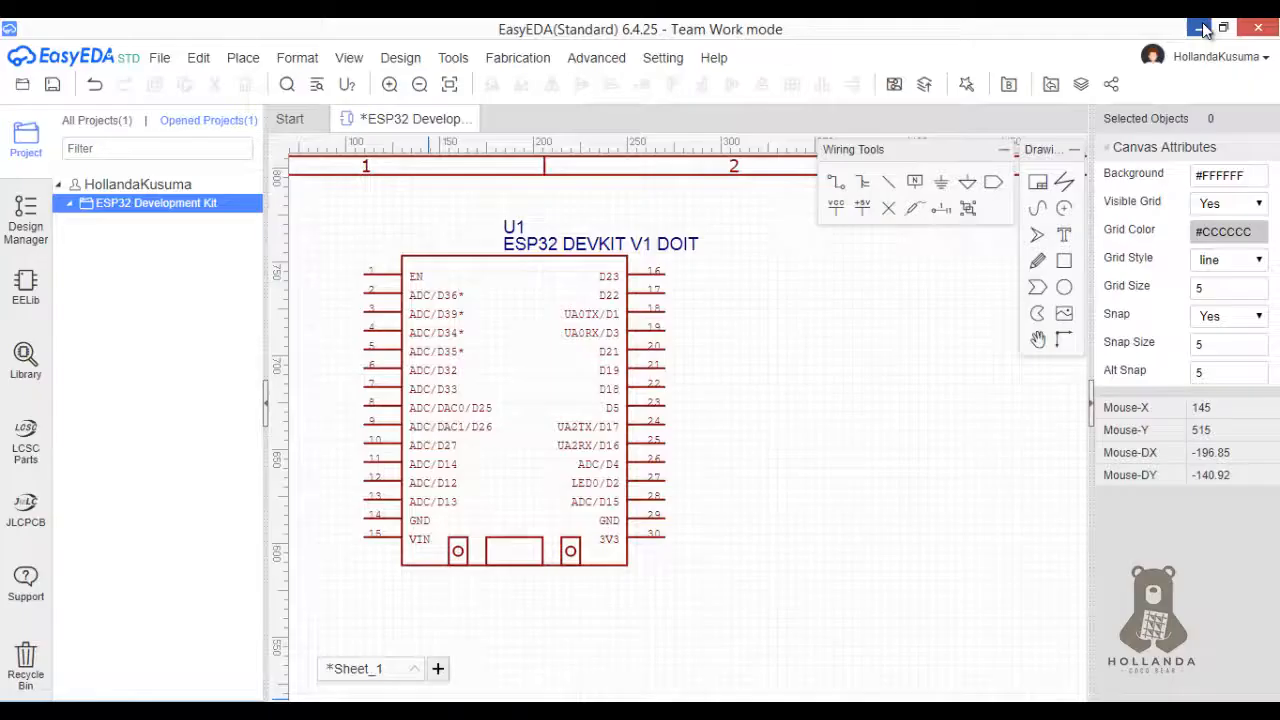
pyautogui.click(1199, 27)
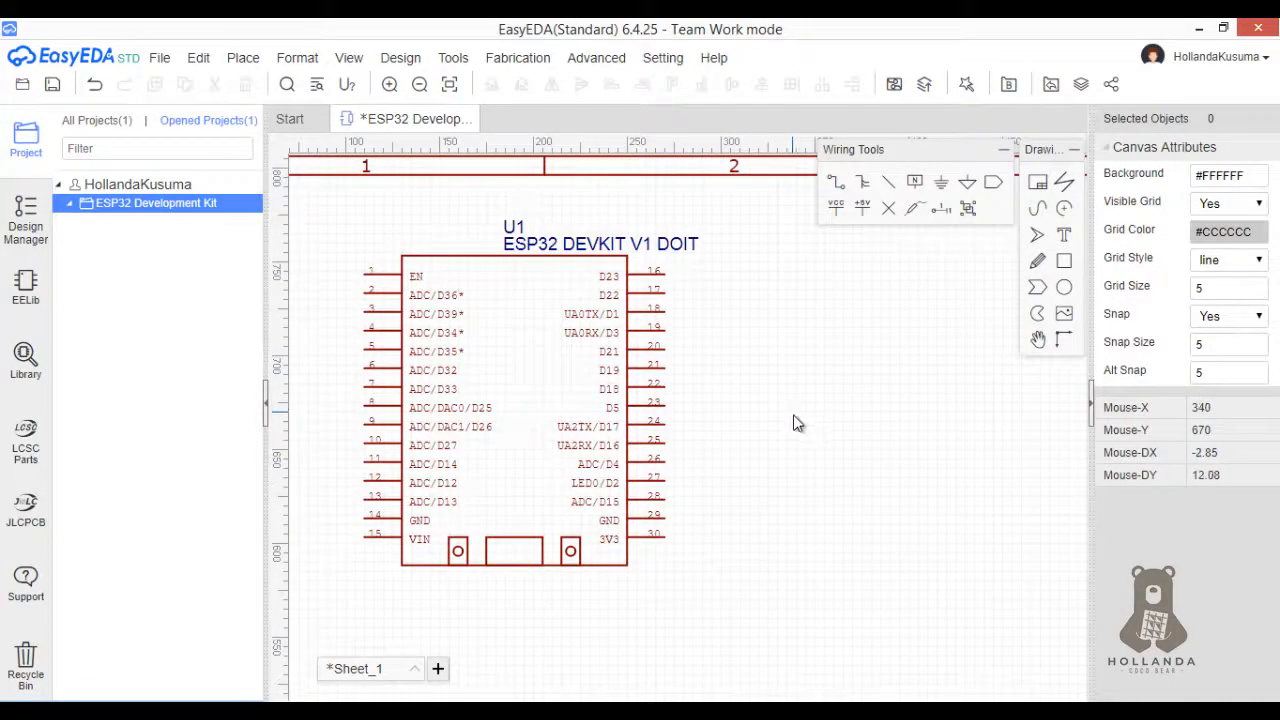
# - Place a vertical column of eight net ports to the left of the ESP32 component's pins 1 to 8
pyautogui.moveTo(734, 469); pyautogui.dragTo(856, 489, button='right')
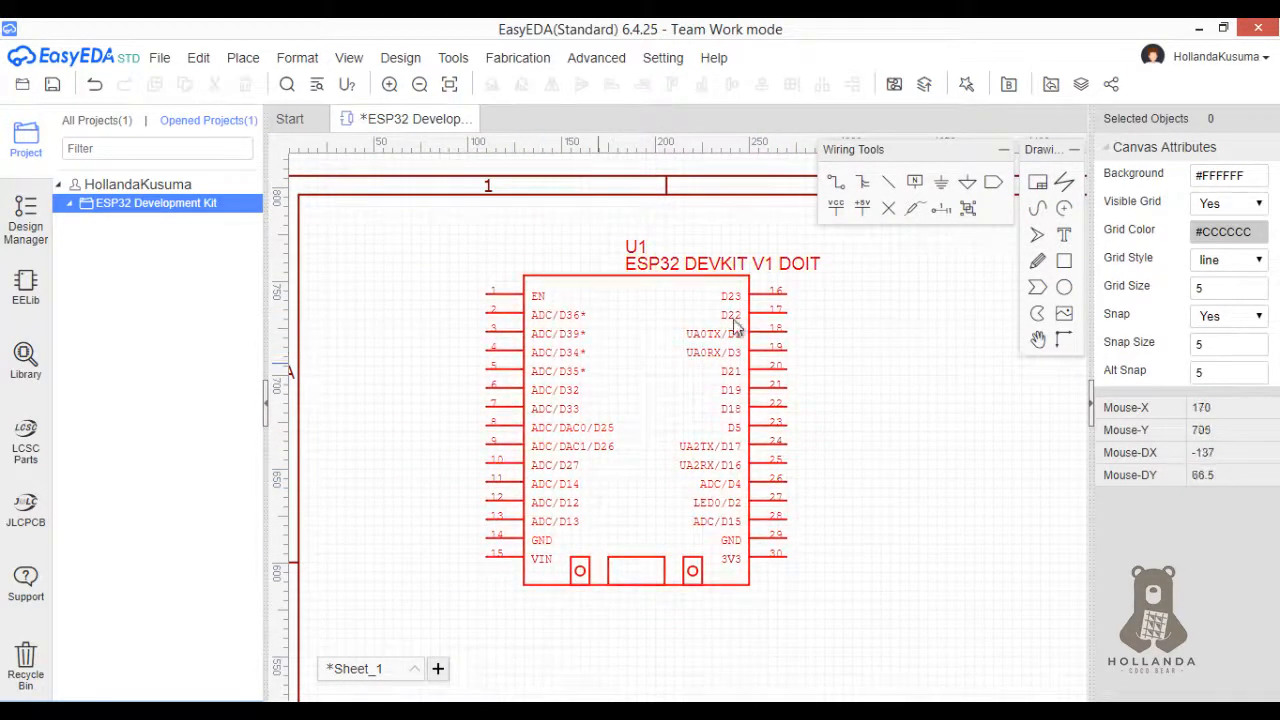
pyautogui.click(994, 186)
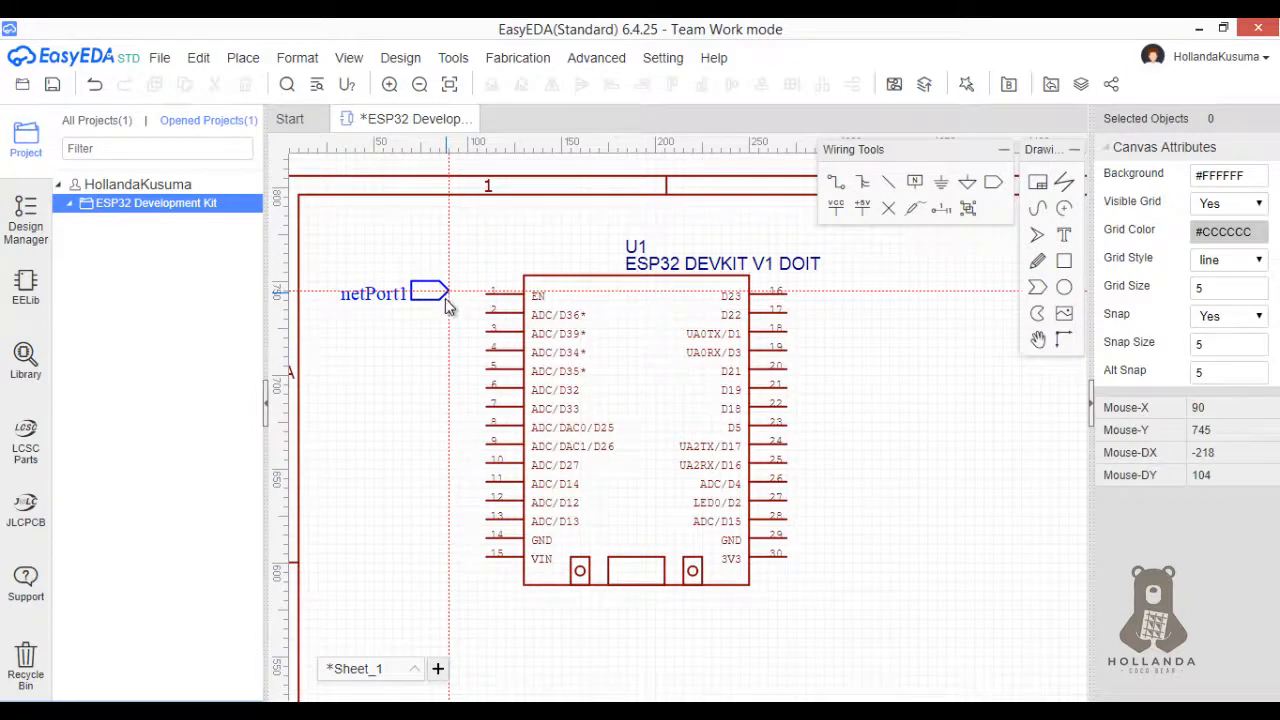
pyautogui.click(446, 300)
pyautogui.click(446, 320)
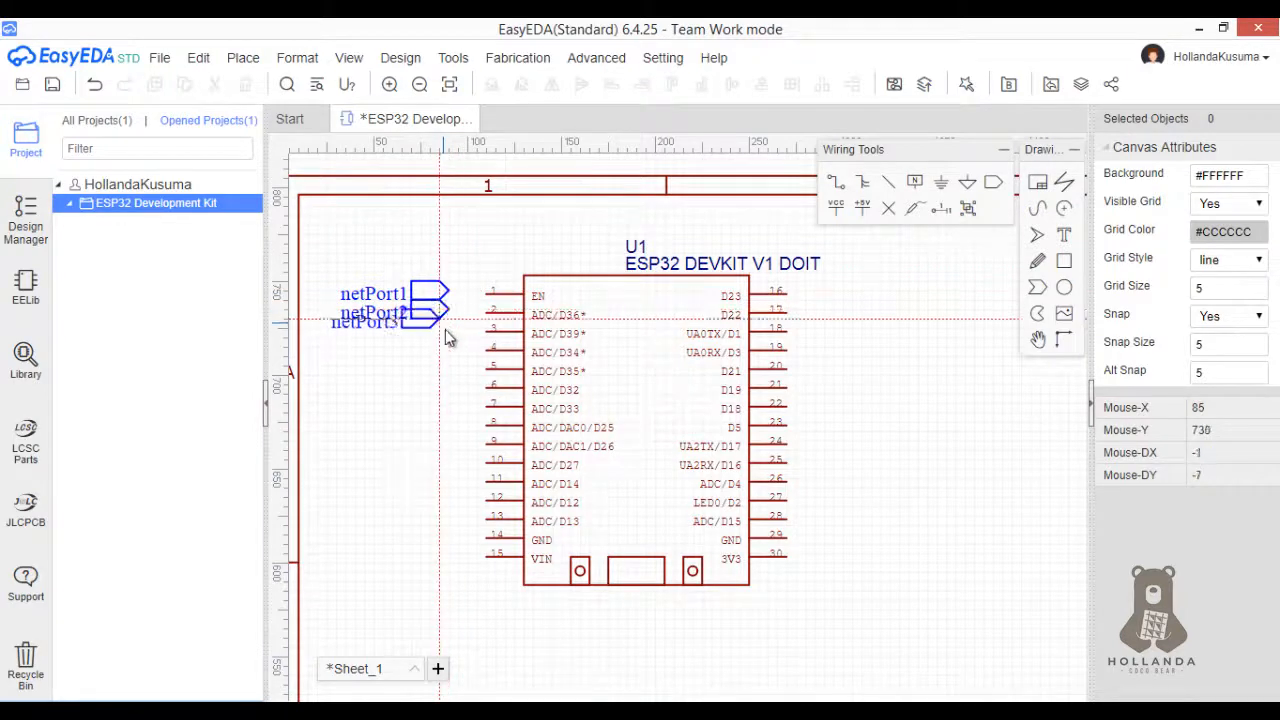
pyautogui.click(446, 338)
pyautogui.click(446, 357)
pyautogui.click(446, 376)
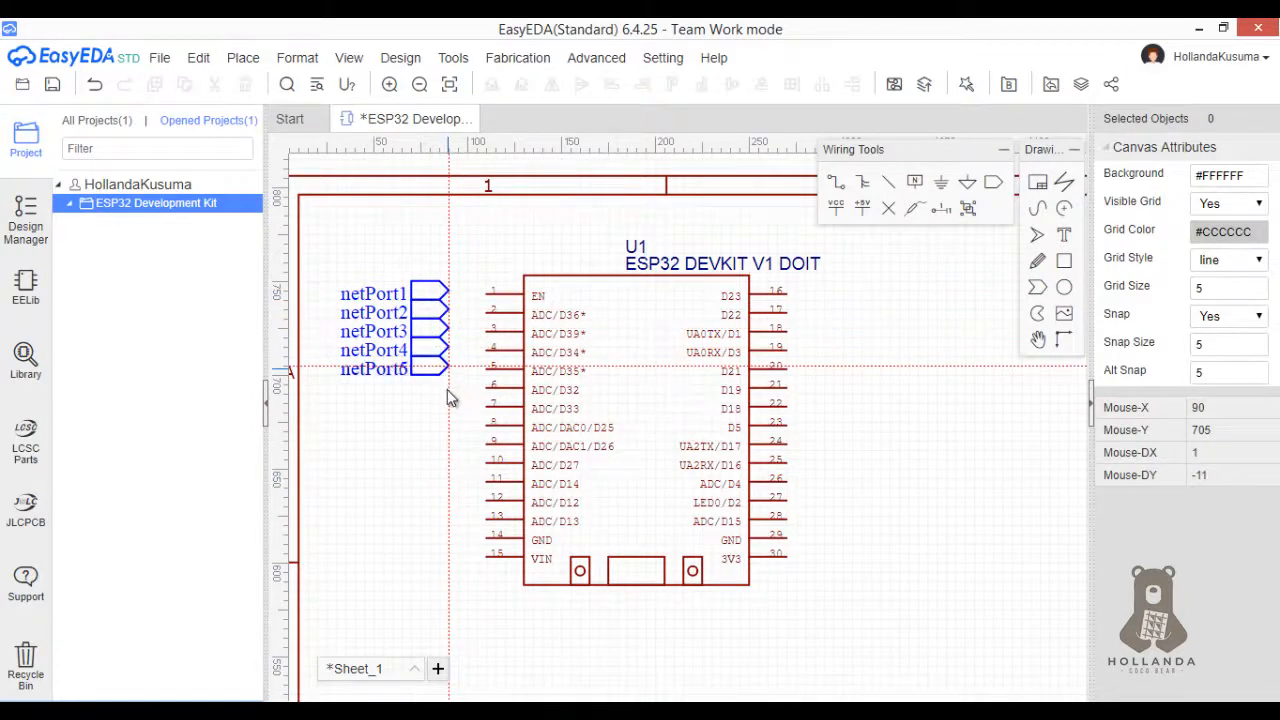
pyautogui.click(446, 388)
pyautogui.click(445, 406)
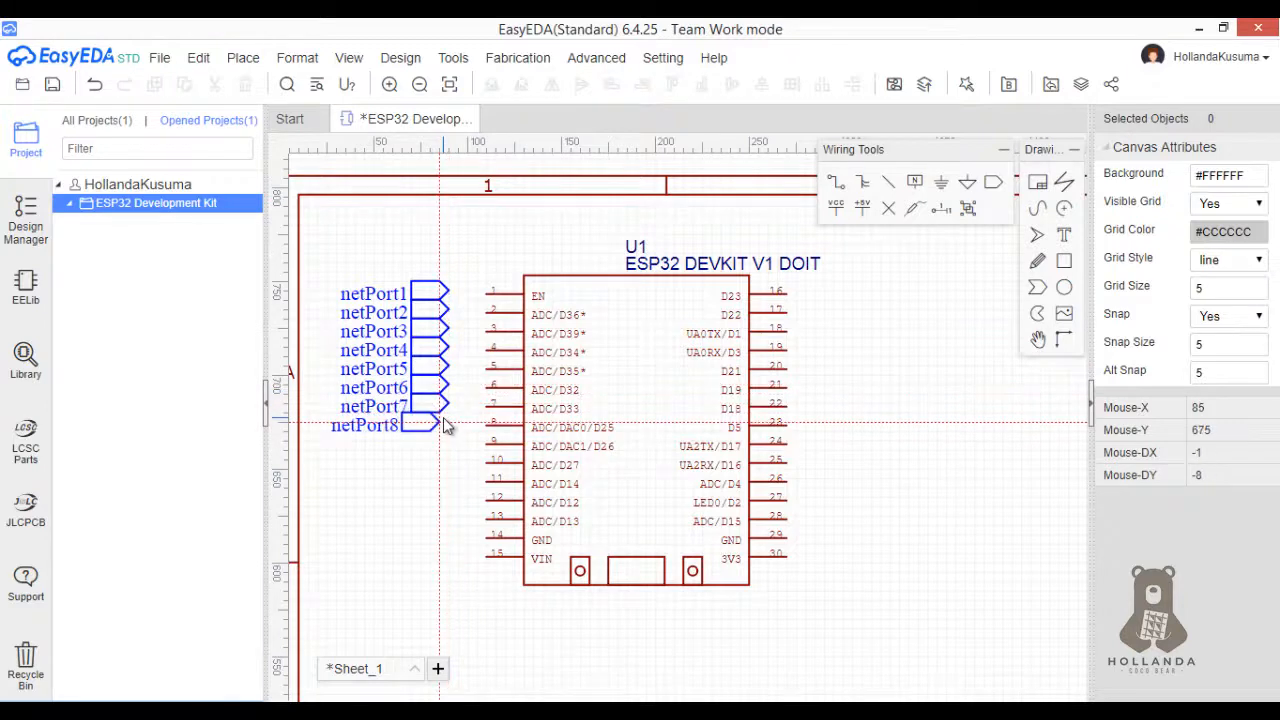
pyautogui.scroll(3, 448, 420)
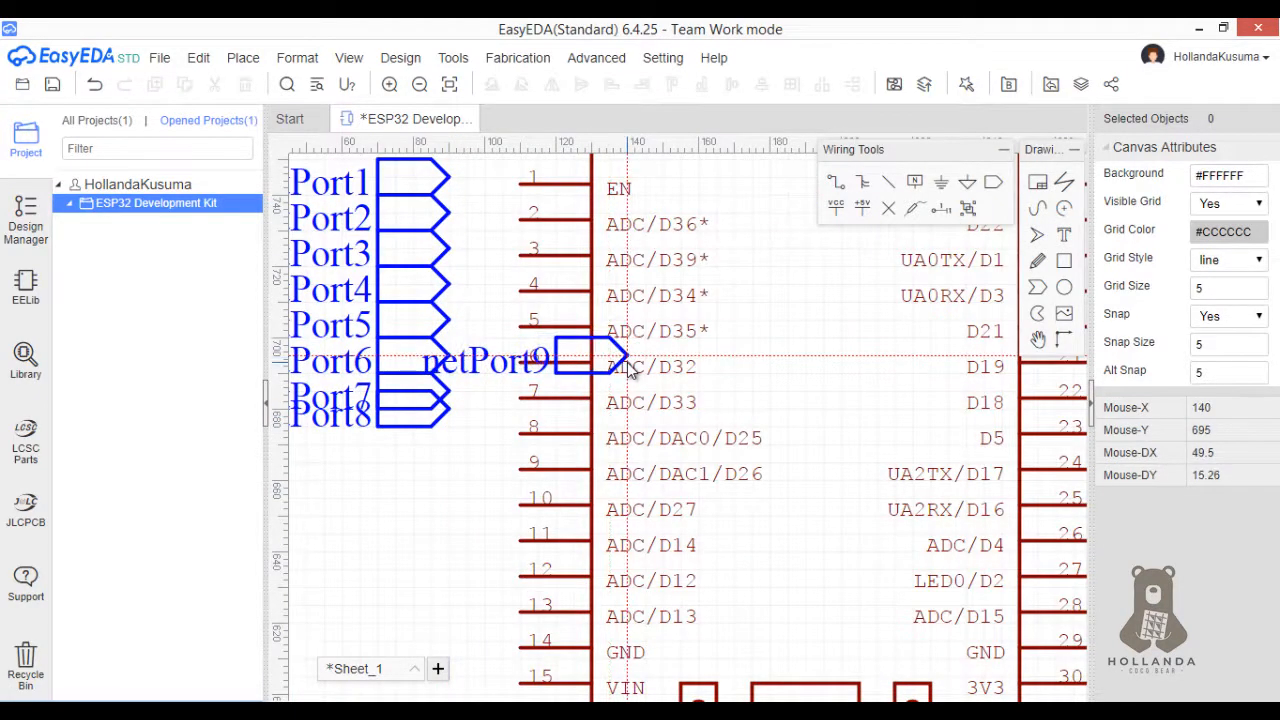
pyautogui.press('Escape')
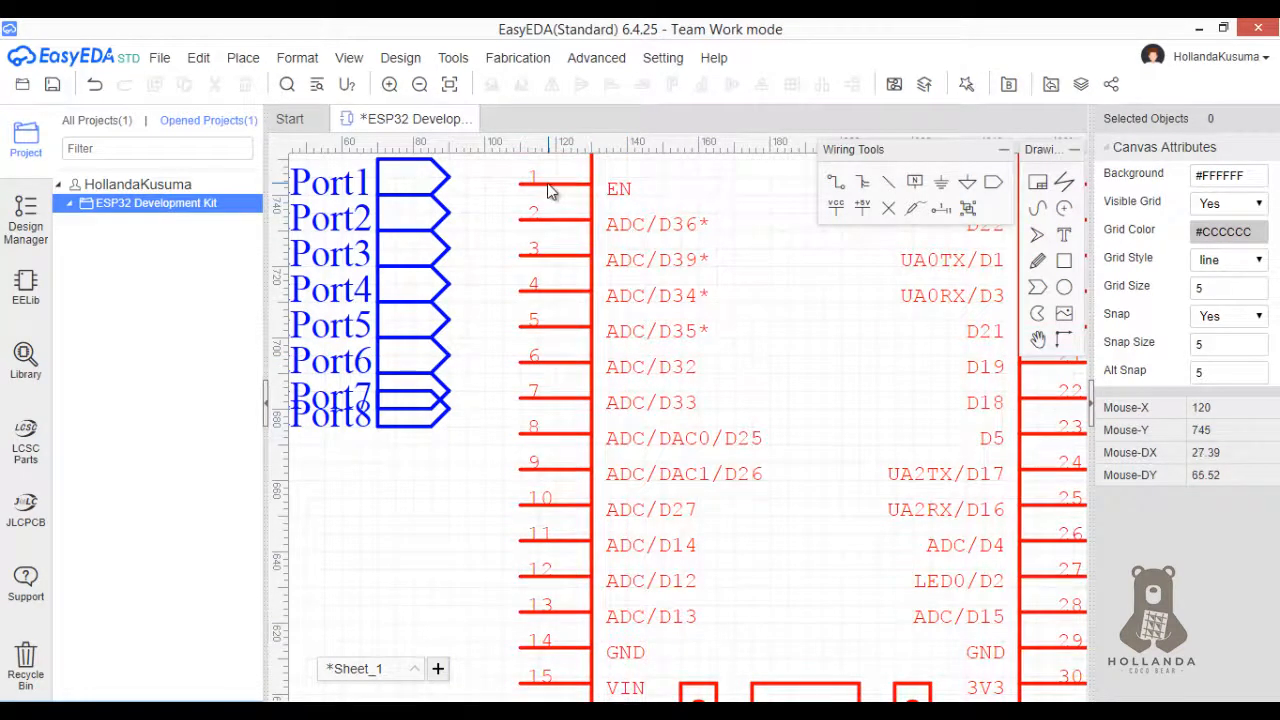
pyautogui.scroll(2, 550, 190)
pyautogui.scroll(2, 510, 190)
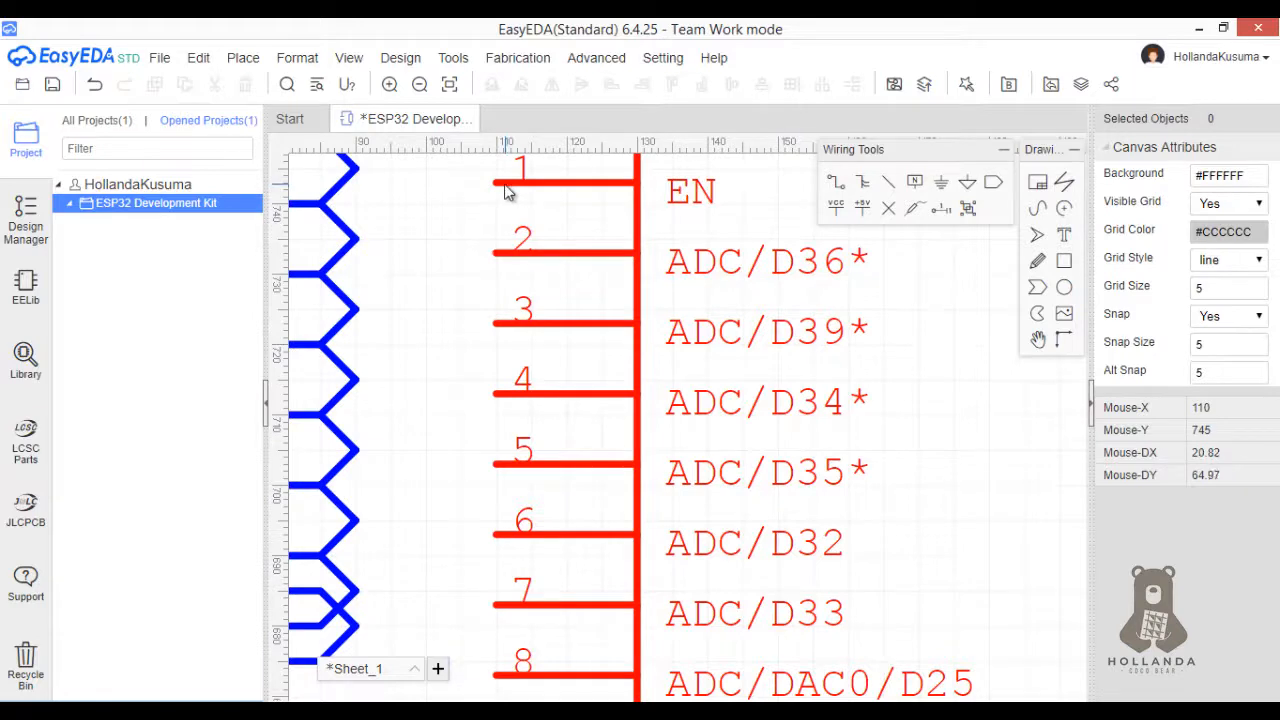
pyautogui.scroll(-3, 650, 320)
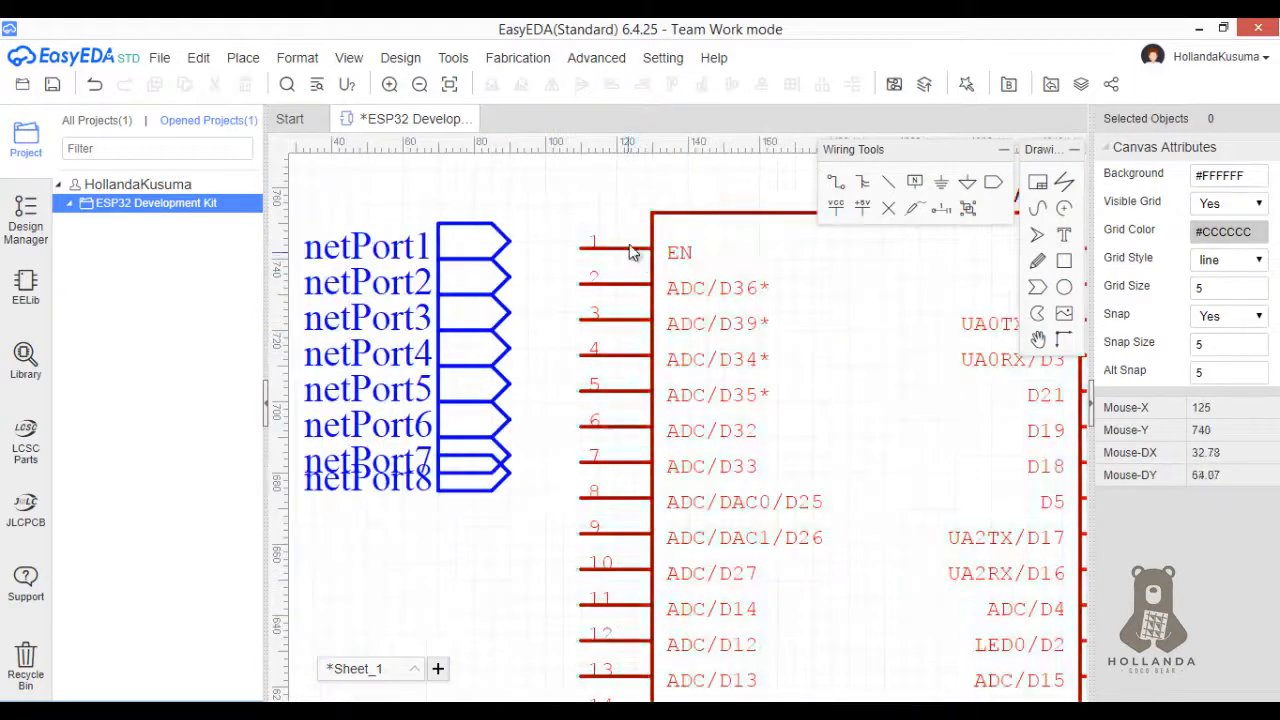
pyautogui.scroll(2, 585, 242)
pyautogui.scroll(2, 585, 250)
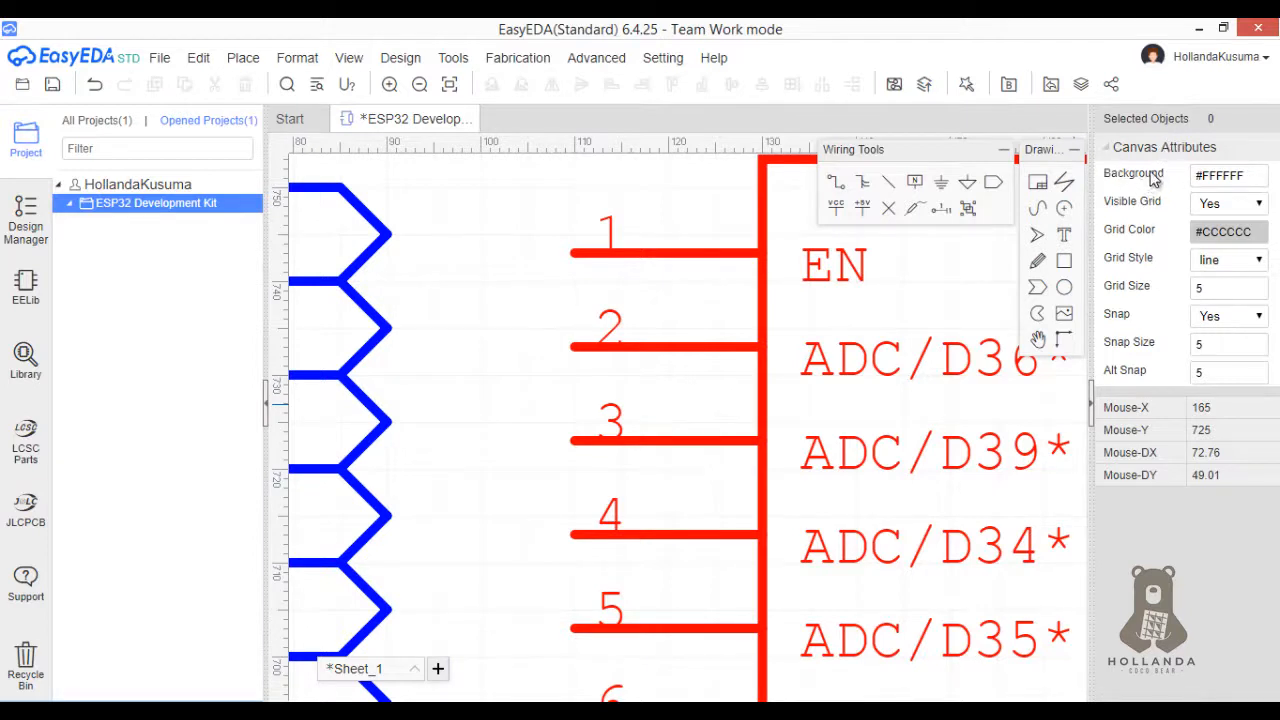
# - Try #000000 and #33FF00 as the canvas background color
pyautogui.click(1210, 180)
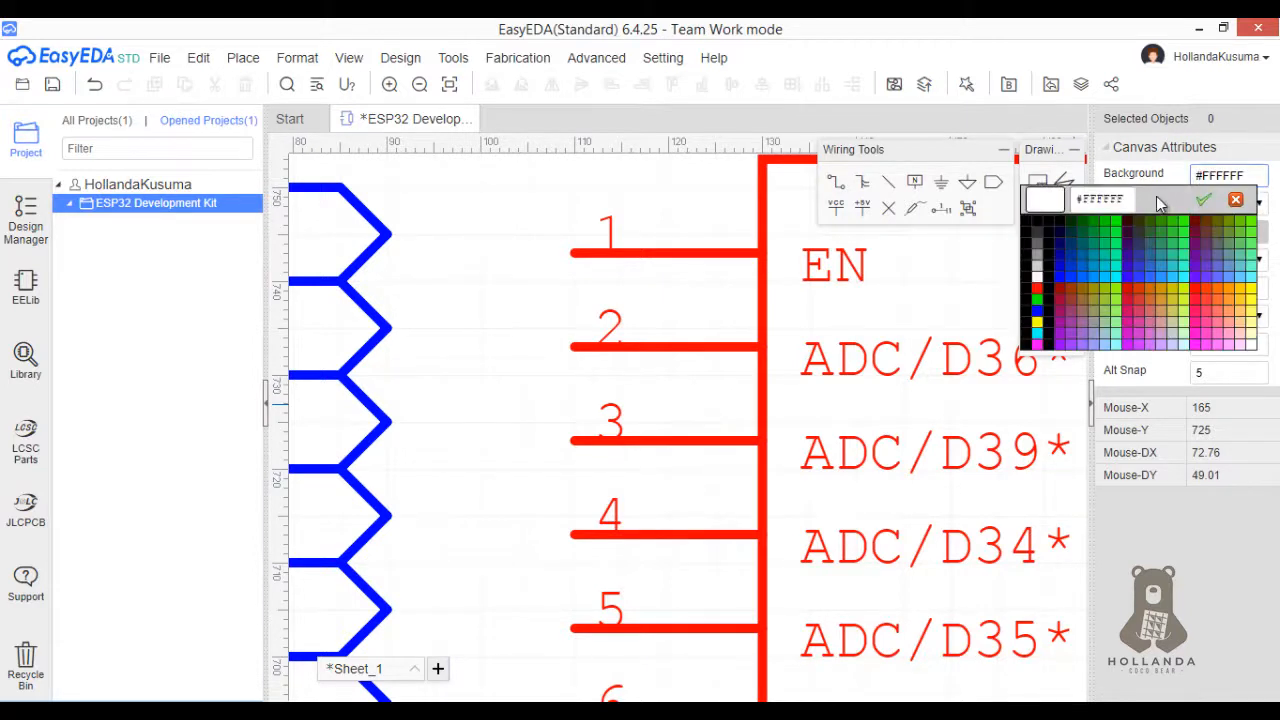
pyautogui.click(1030, 292)
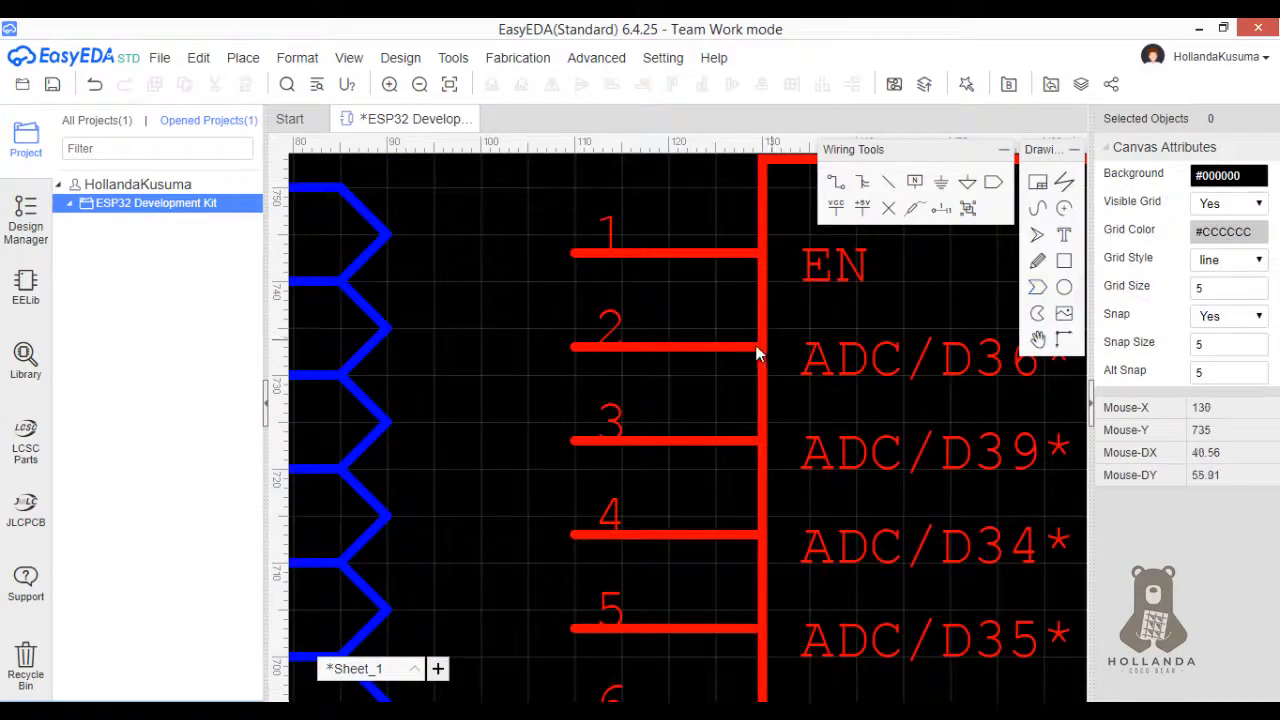
pyautogui.scroll(-5, 758, 353)
pyautogui.scroll(-3, 758, 353)
pyautogui.scroll(-2, 771, 391)
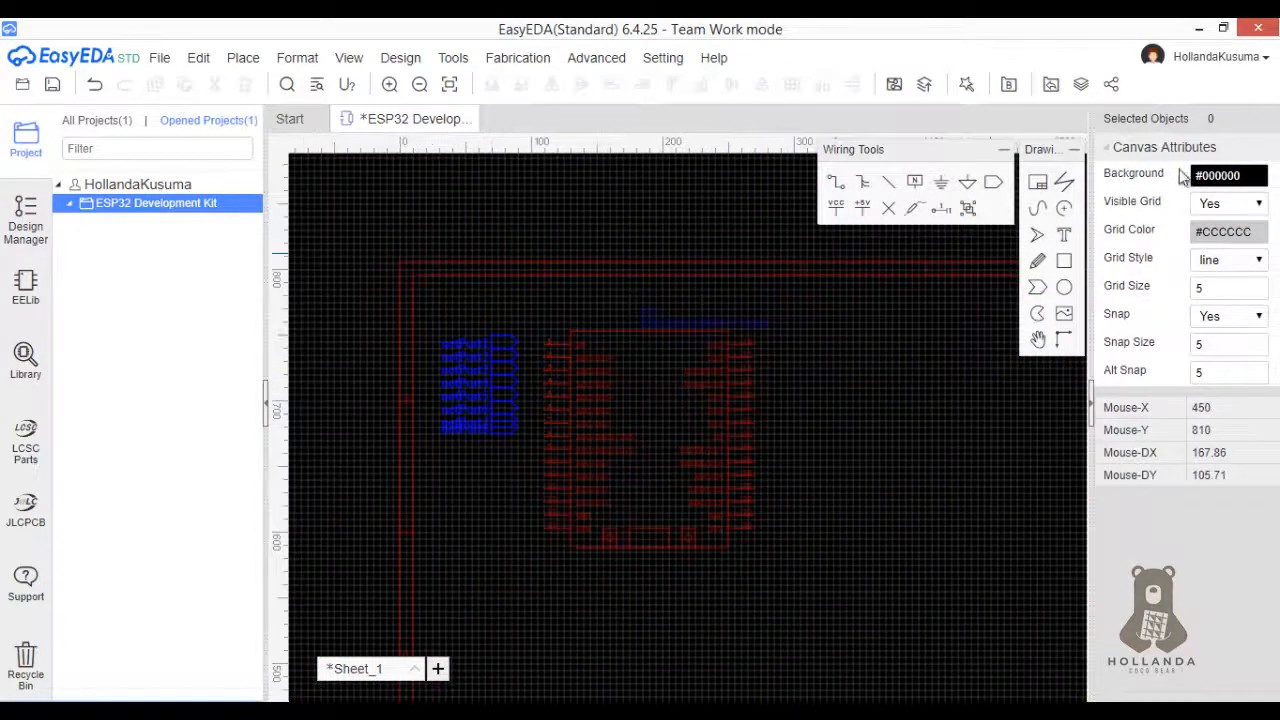
pyautogui.click(1237, 180)
pyautogui.click(1185, 220)
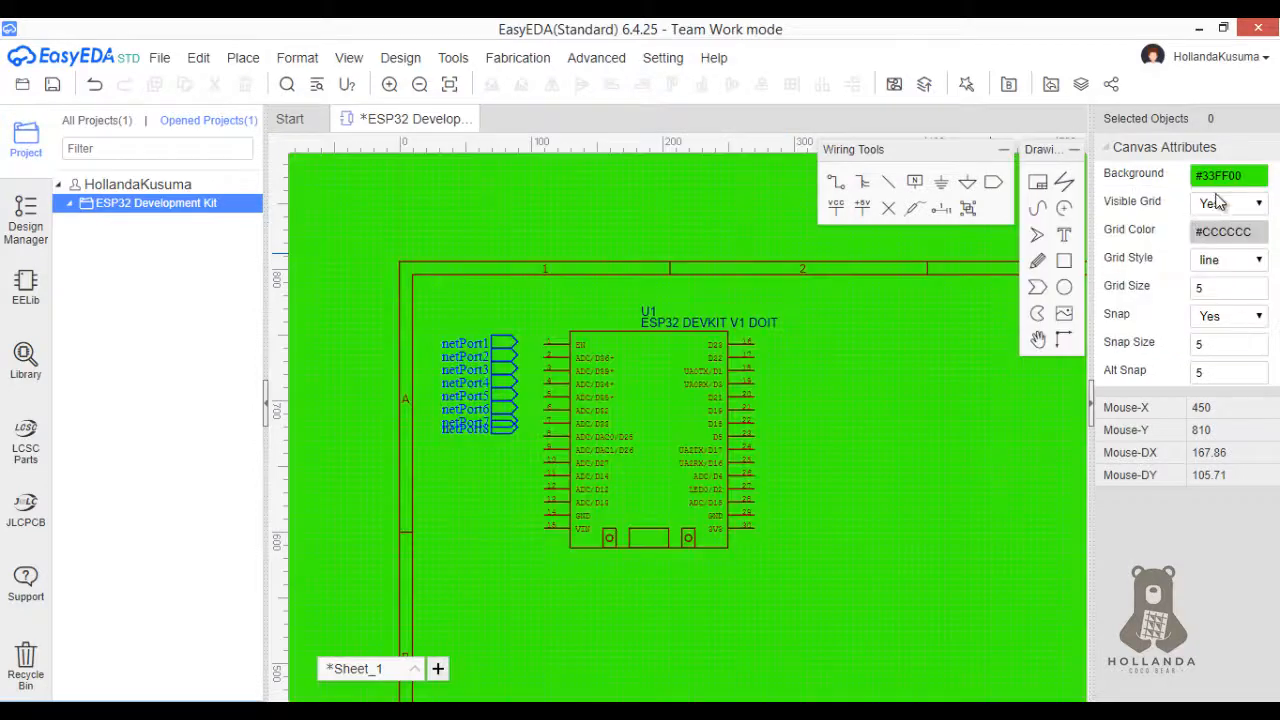
# - Try #CCCCCC as the canvas background color and set it back to #FFFFFF
pyautogui.click(1228, 178)
pyautogui.click(1038, 276)
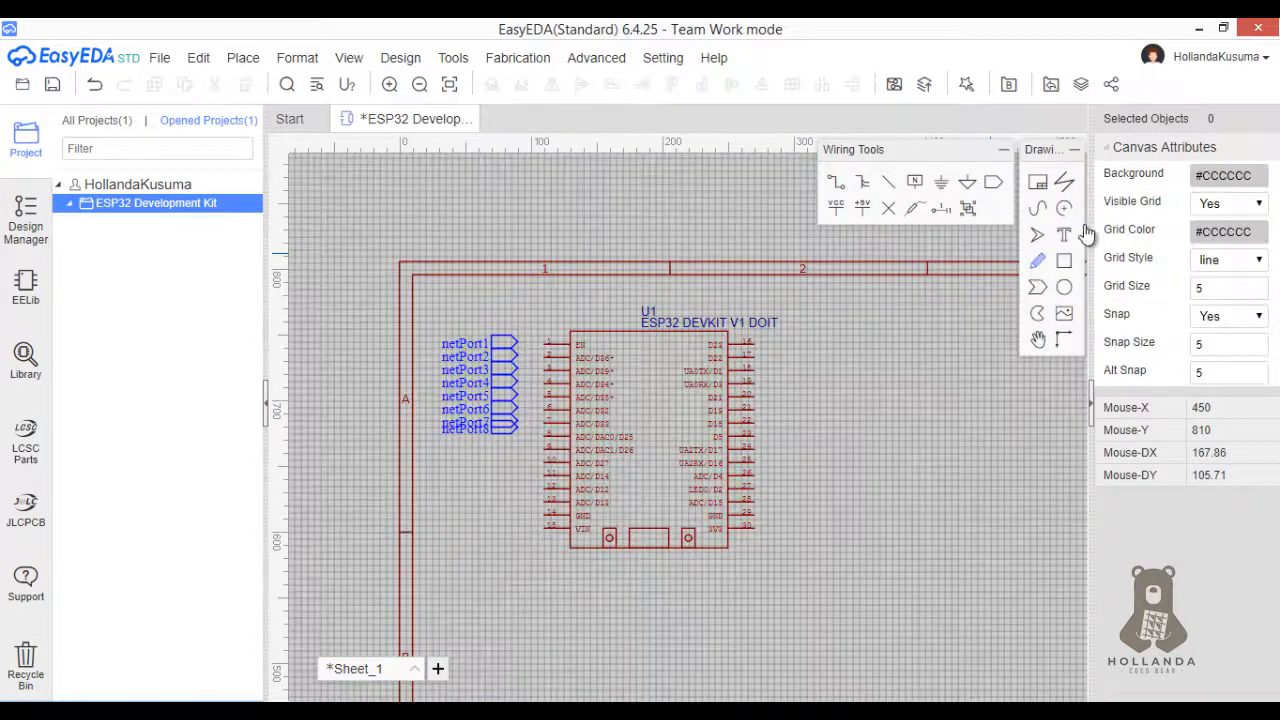
pyautogui.click(1206, 177)
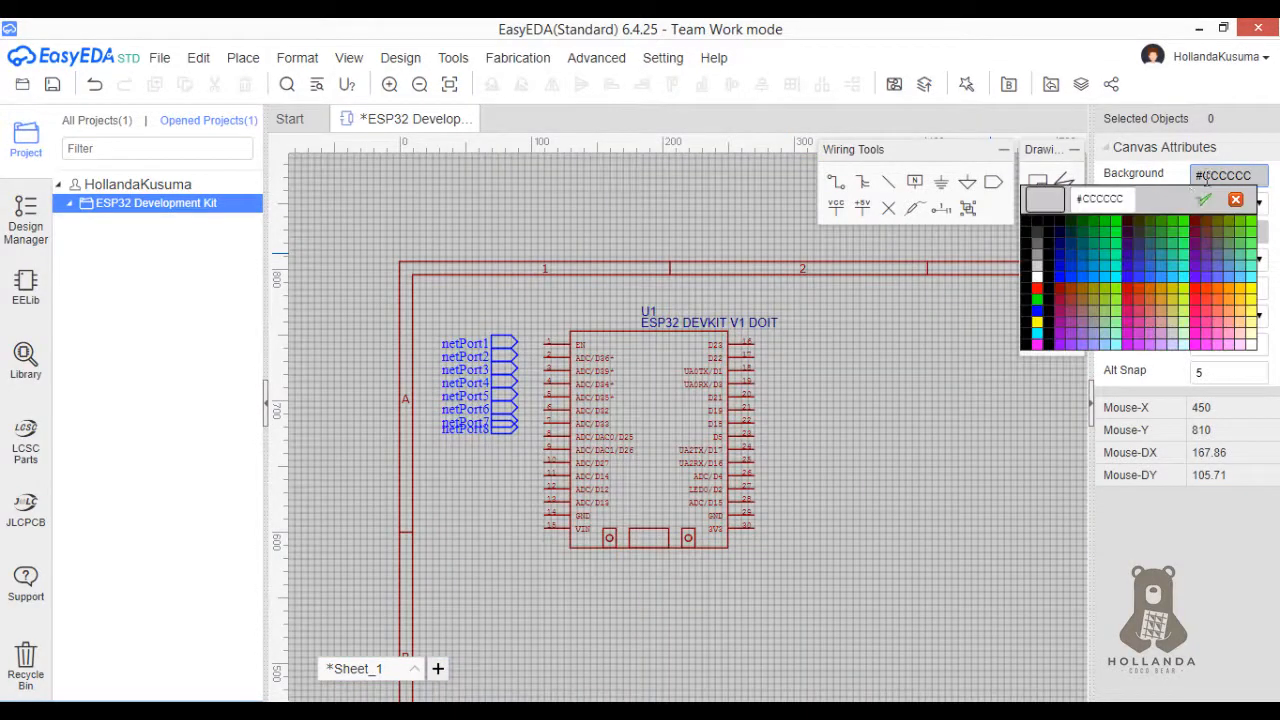
pyautogui.click(1040, 285)
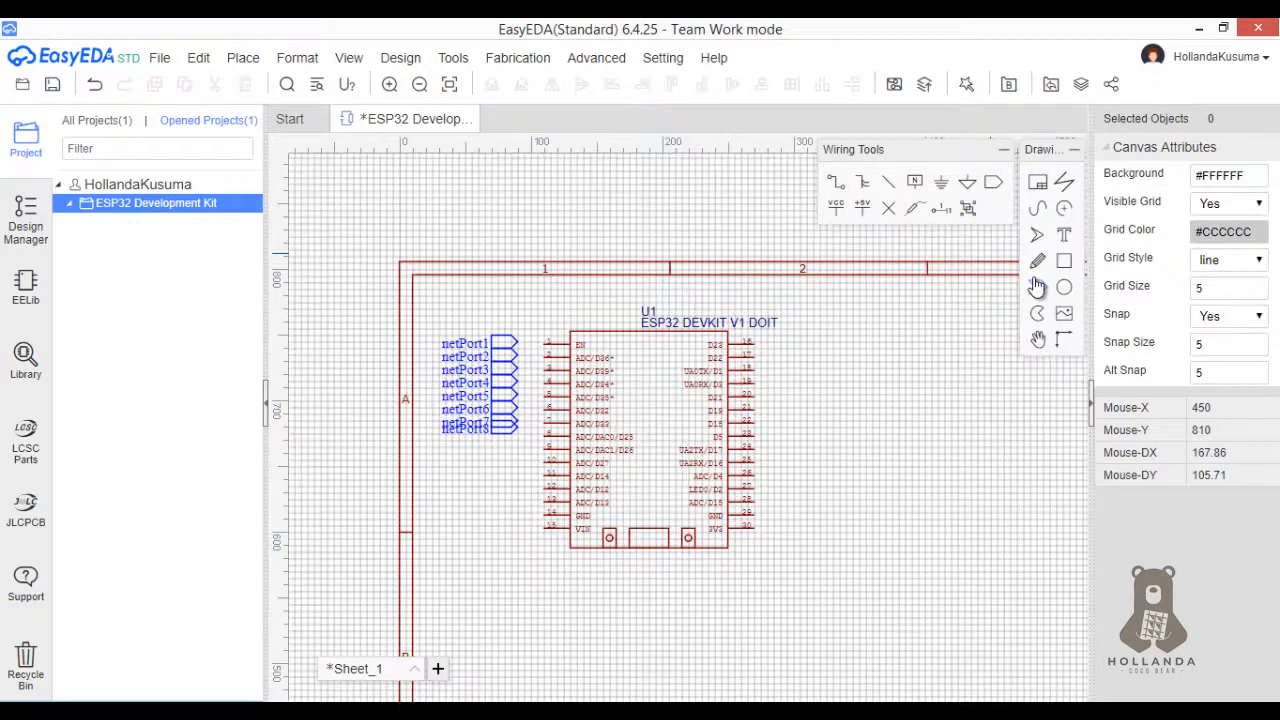
# - Try the dot grid style on the canvas and switch it back to line
pyautogui.click(1208, 262)
pyautogui.click(1208, 283)
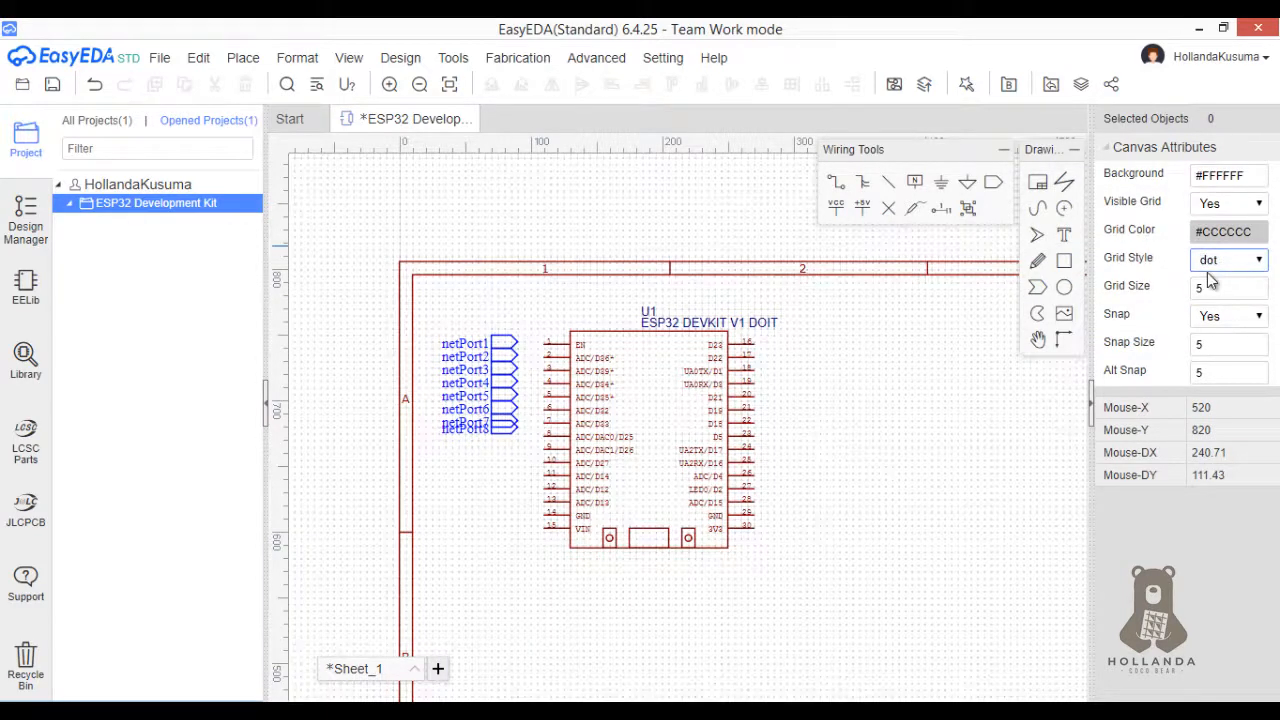
pyautogui.click(1215, 262)
pyautogui.click(1210, 273)
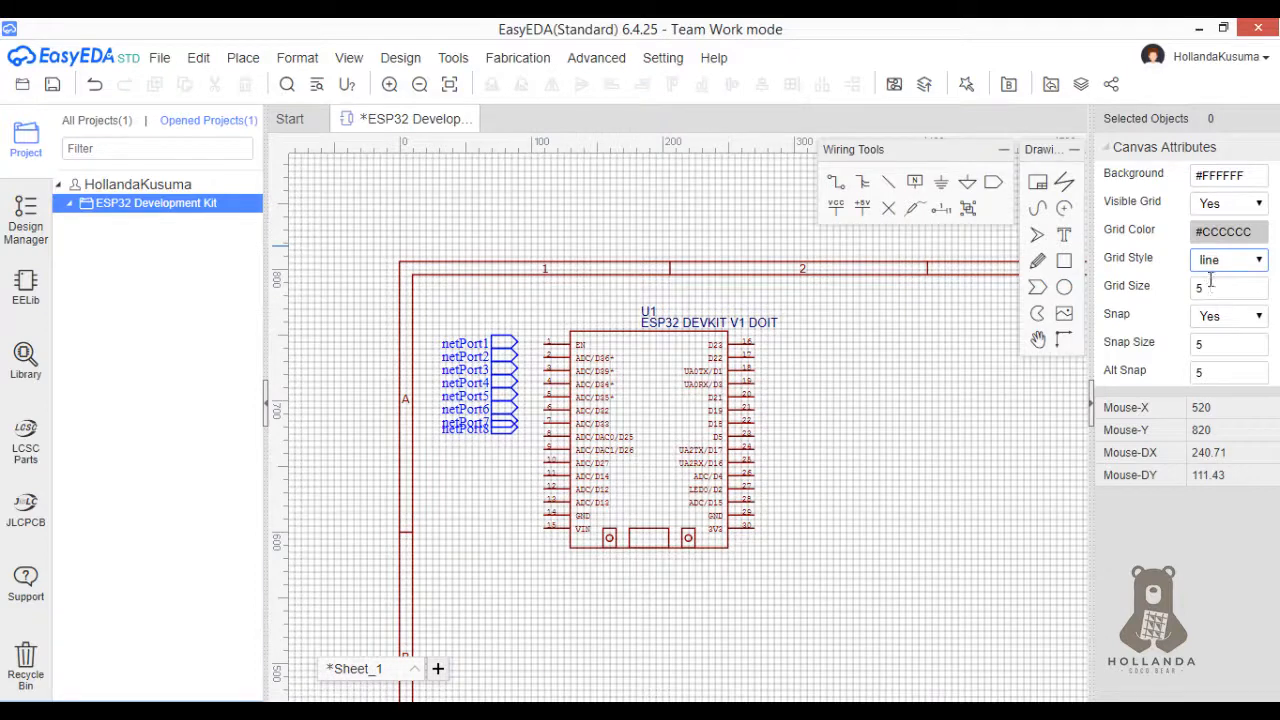
# - Try #000000 as the canvas grid color and settle on #999999
pyautogui.click(1223, 232)
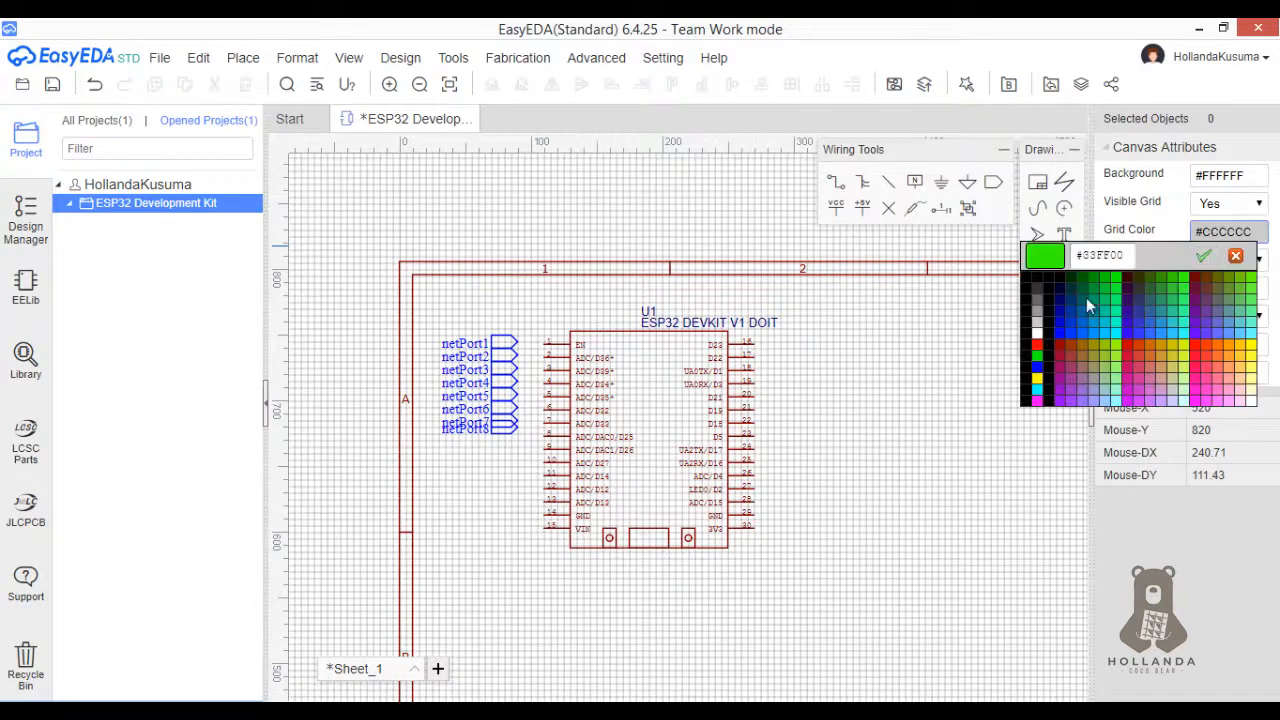
pyautogui.click(1040, 285)
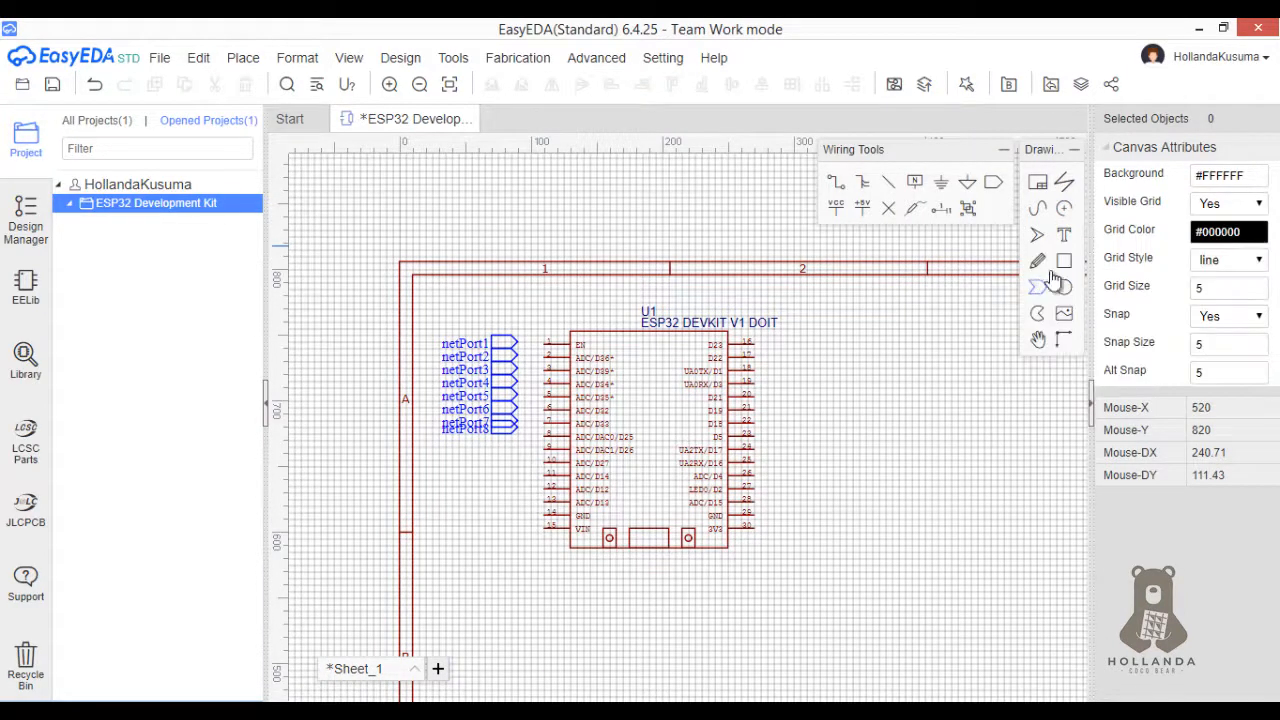
pyautogui.click(1228, 232)
pyautogui.click(1047, 314)
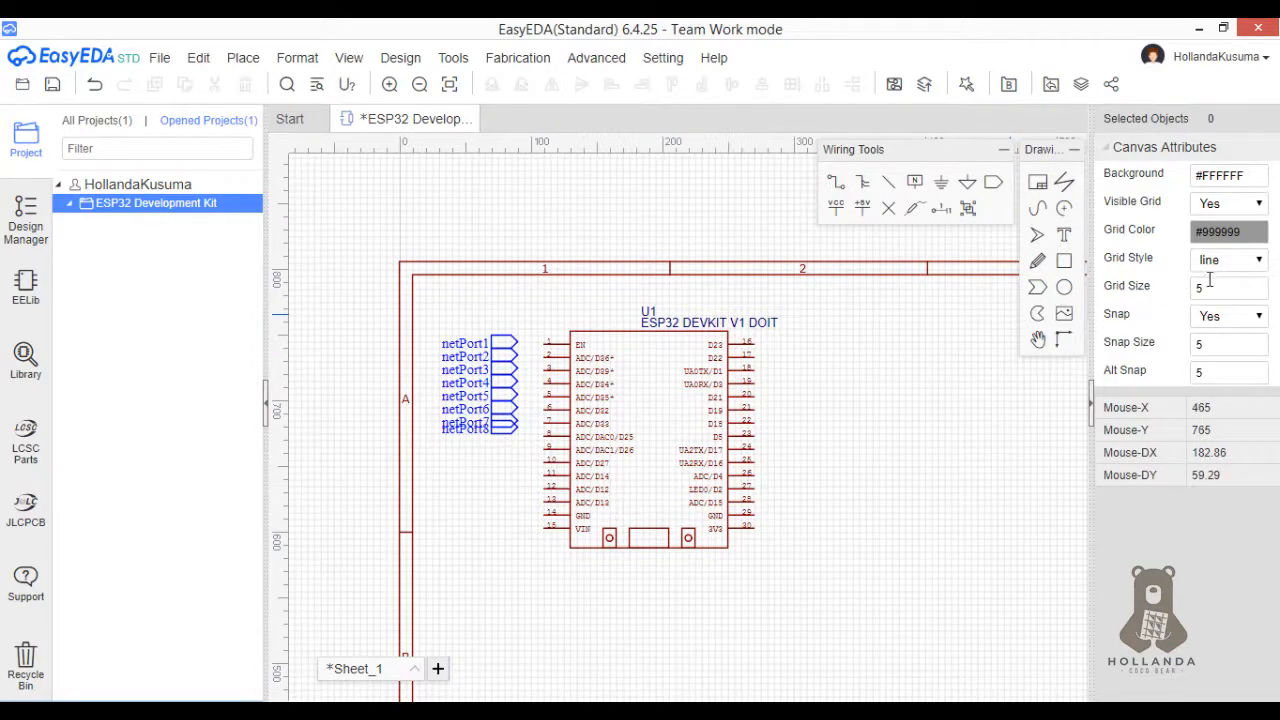
# - Set the canvas Alt Snap value to 1
pyautogui.click(1225, 344)
pyautogui.click(1219, 370)
pyautogui.write('1')
# - Move the ESP32 component about 10 units left, closer to the column of net ports
pyautogui.click(659, 496)
pyautogui.scroll(2, 659, 496)
pyautogui.scroll(1, 659, 503)
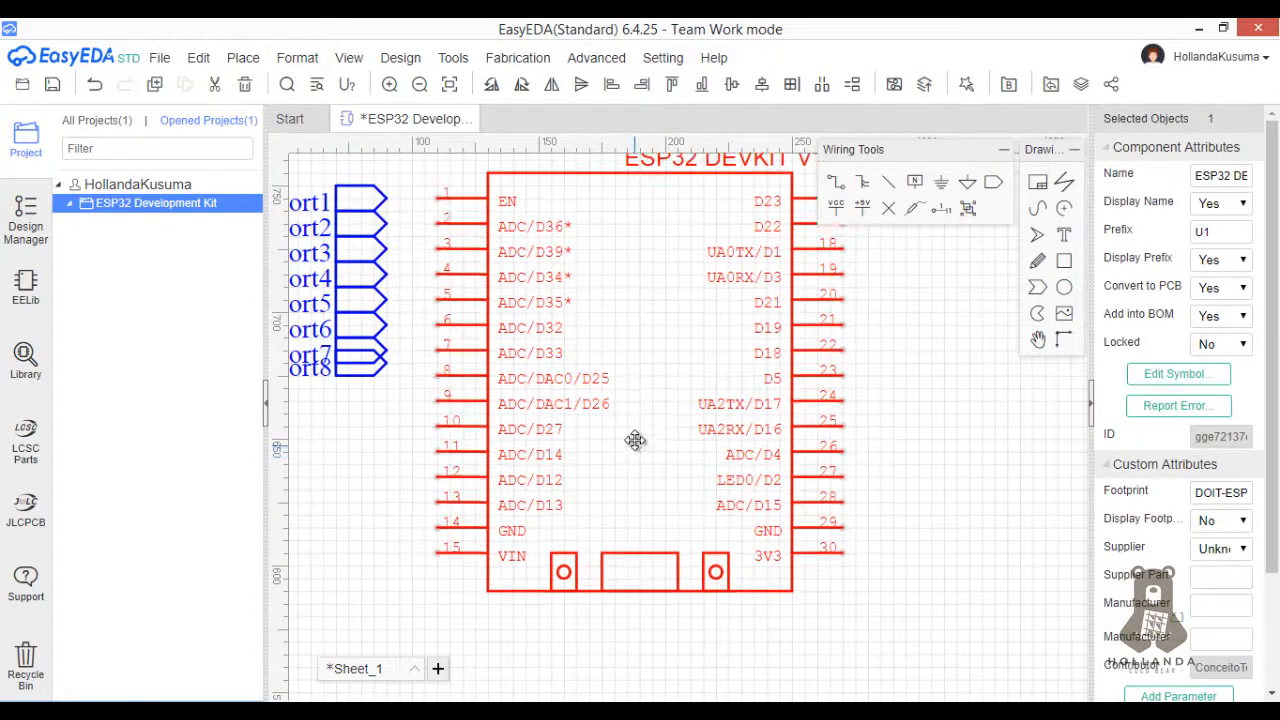
pyautogui.moveTo(631, 447); pyautogui.dragTo(613, 447)
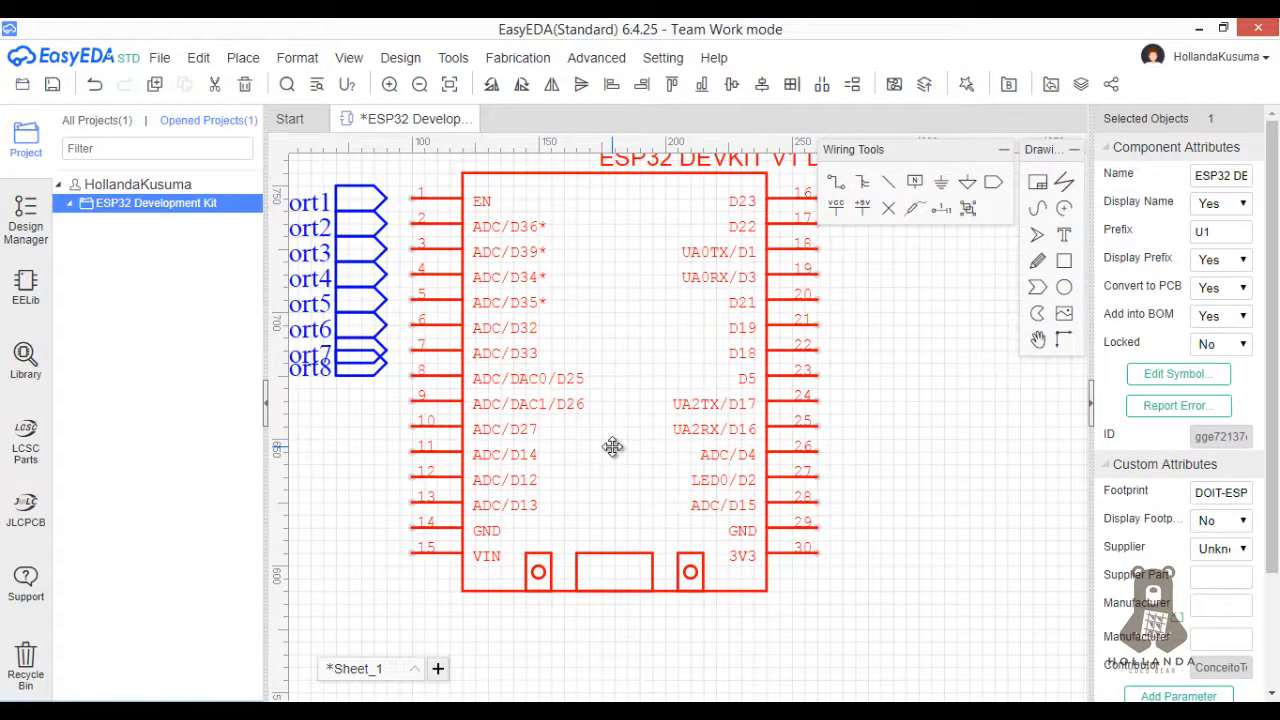
pyautogui.scroll(2, 410, 158)
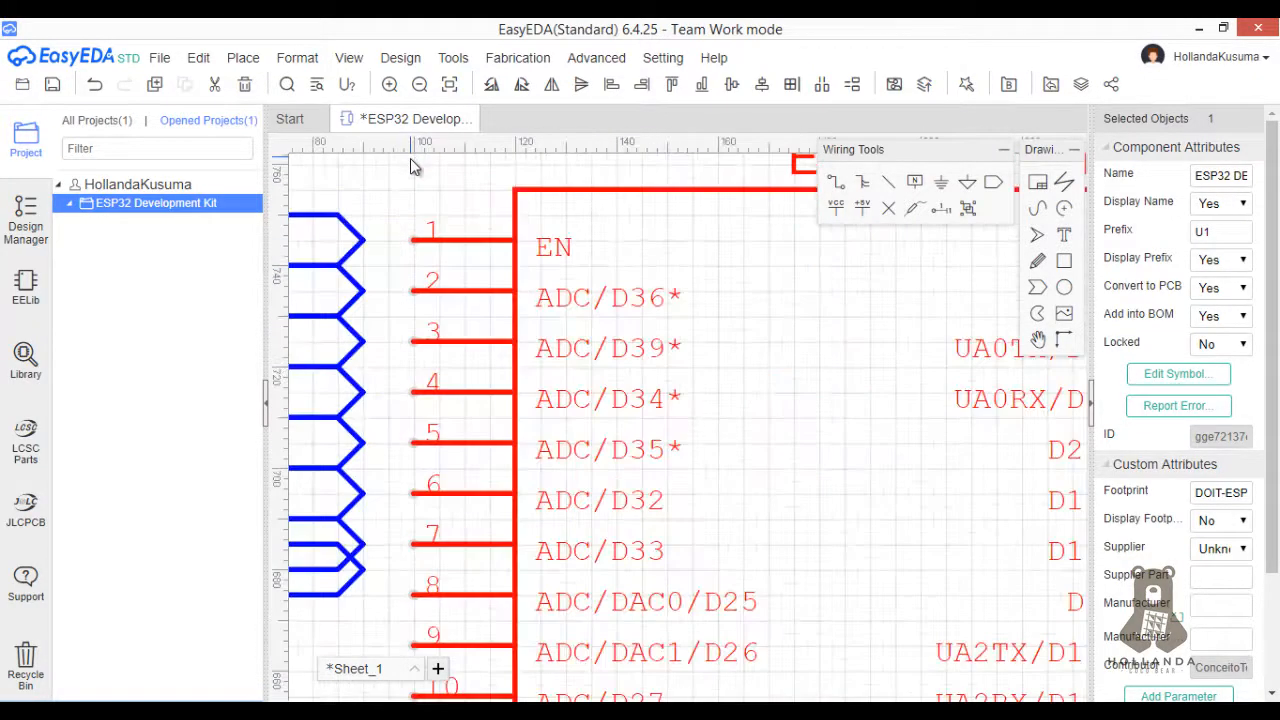
pyautogui.moveTo(565, 311)
pyautogui.mouseDown()
pyautogui.moveTo(566, 292)
pyautogui.moveTo(563, 317)
pyautogui.mouseUp()
pyautogui.scroll(-4, 421, 323)
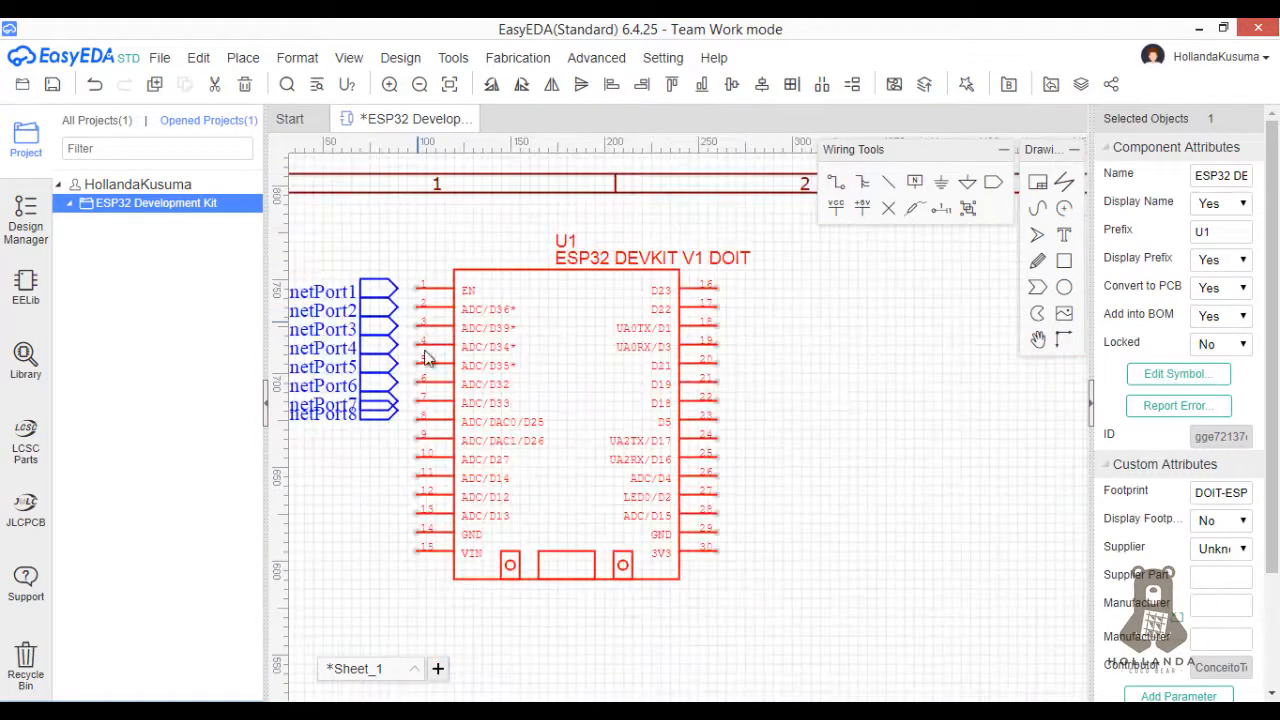
# - Move the eighth net port down so it sits directly below the seventh, in line with pin 8
pyautogui.click(371, 427)
pyautogui.scroll(5, 371, 427)
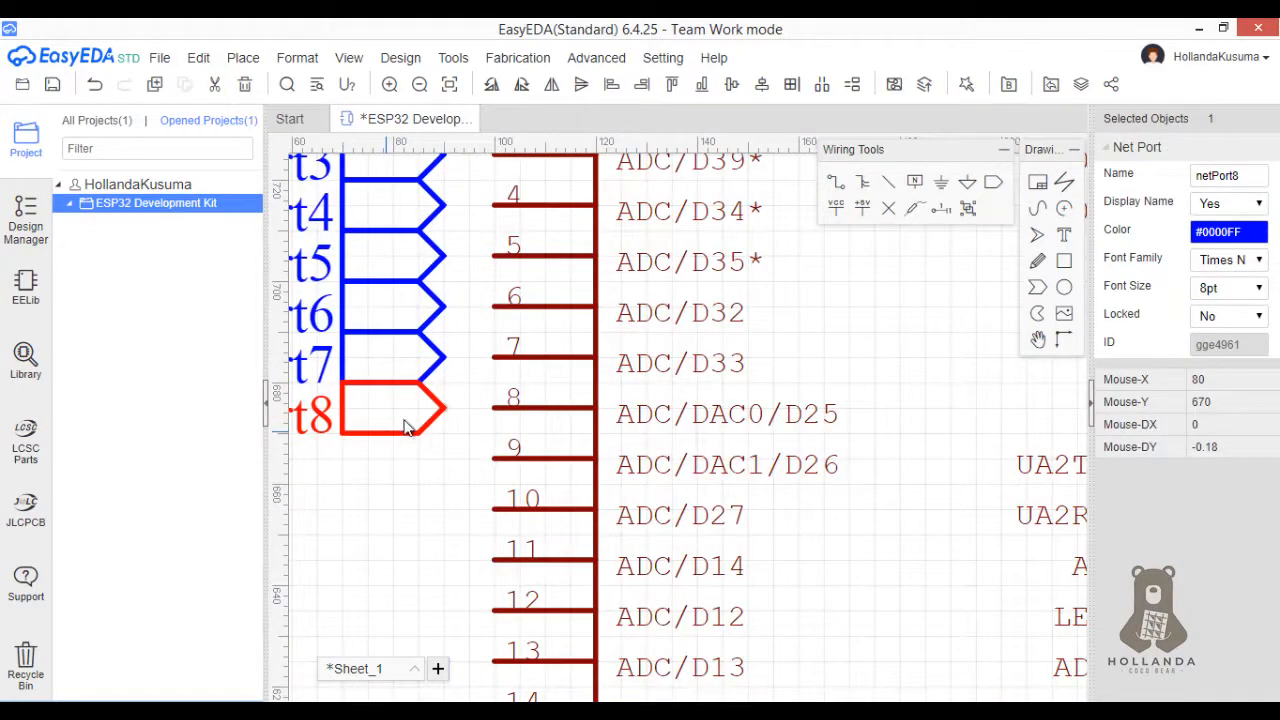
# - Place five more net ports directly below the eighth, in line with pins 9 to 13
pyautogui.click(993, 183)
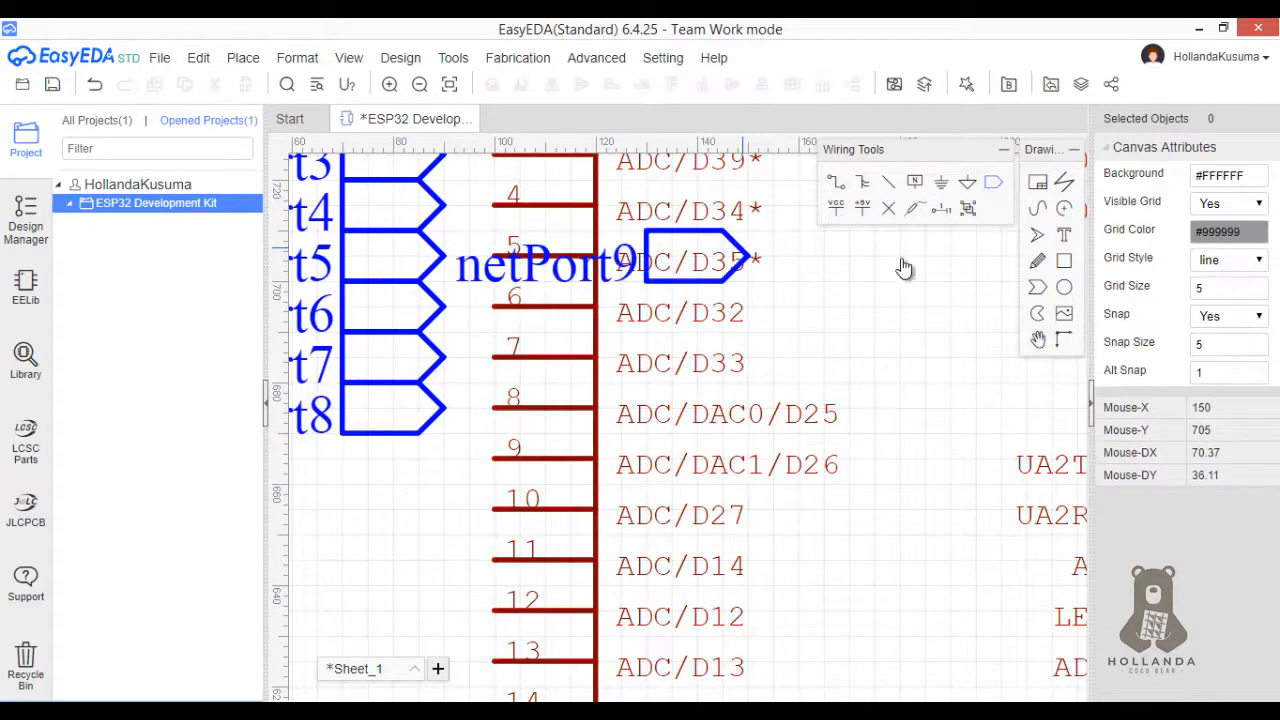
pyautogui.scroll(-5, 450, 440)
pyautogui.click(456, 456)
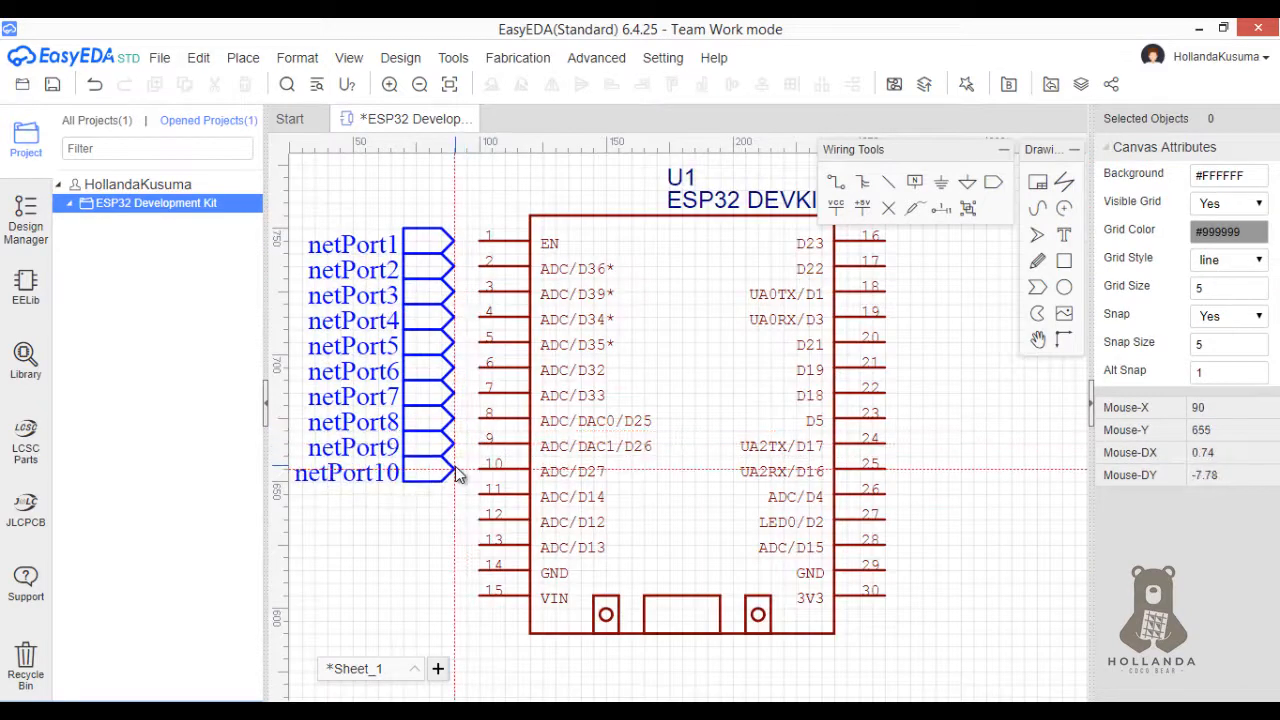
pyautogui.click(456, 480)
pyautogui.click(457, 500)
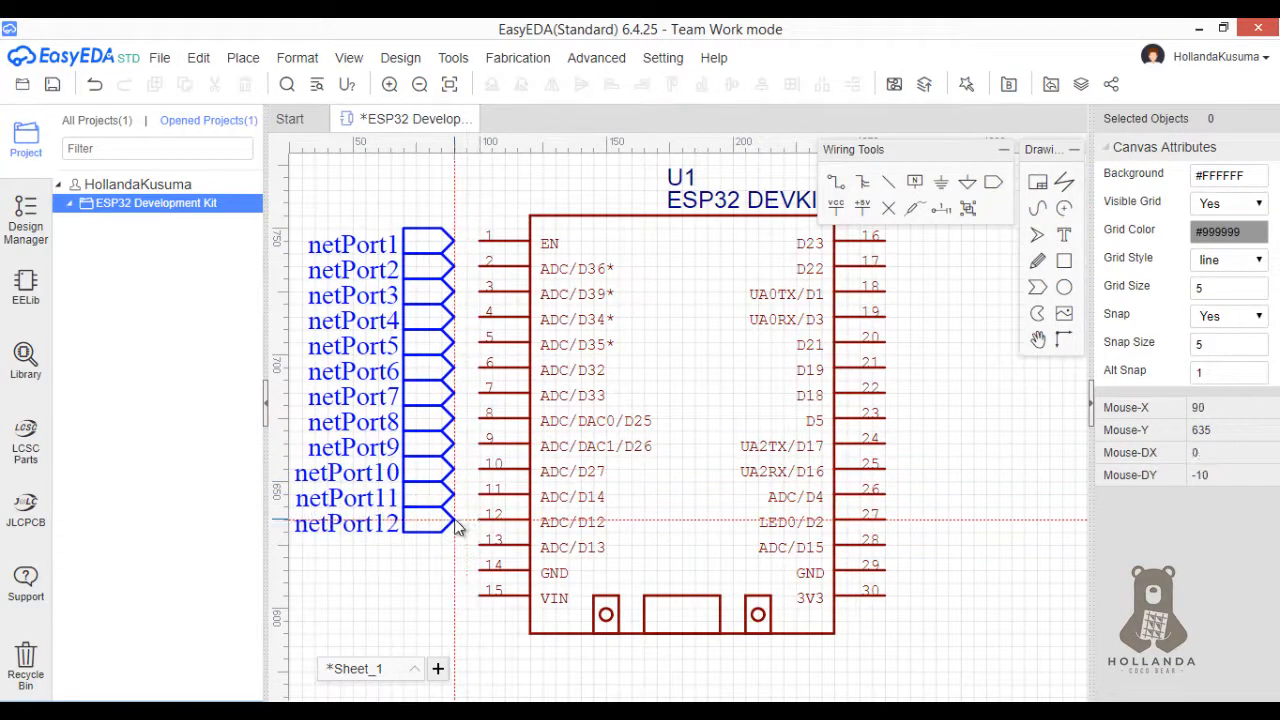
pyautogui.click(456, 525)
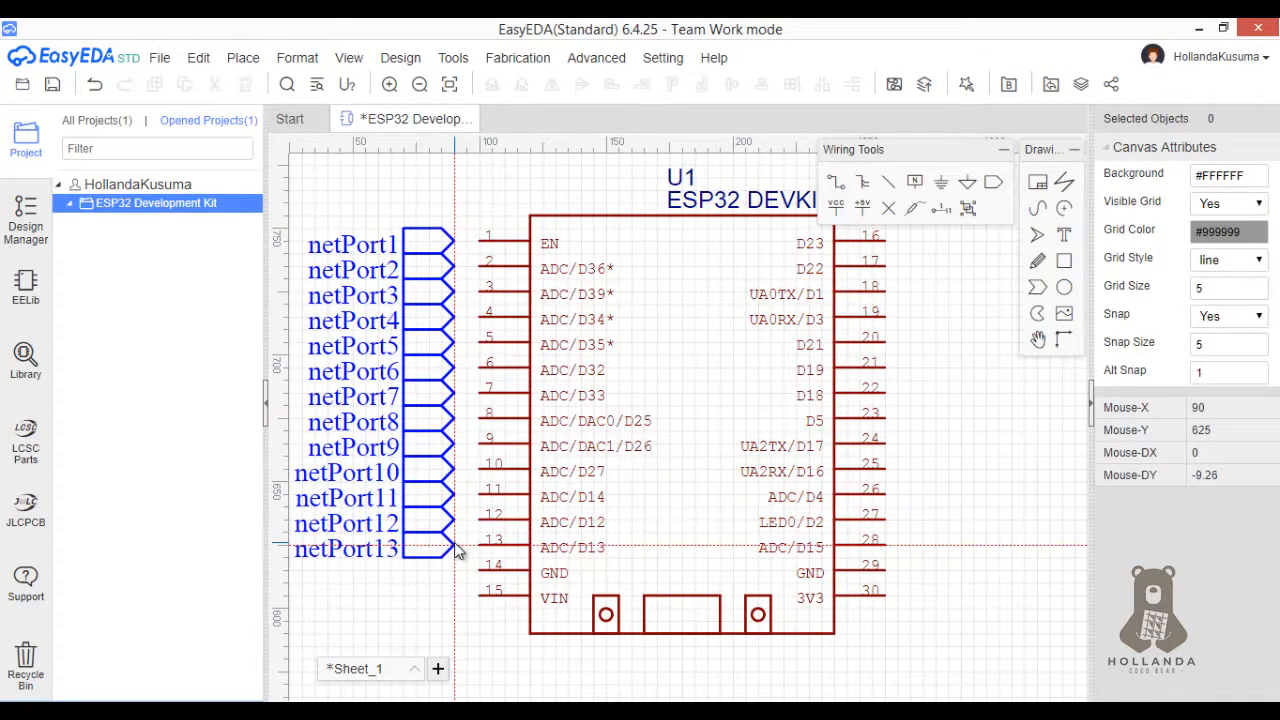
pyautogui.click(456, 548)
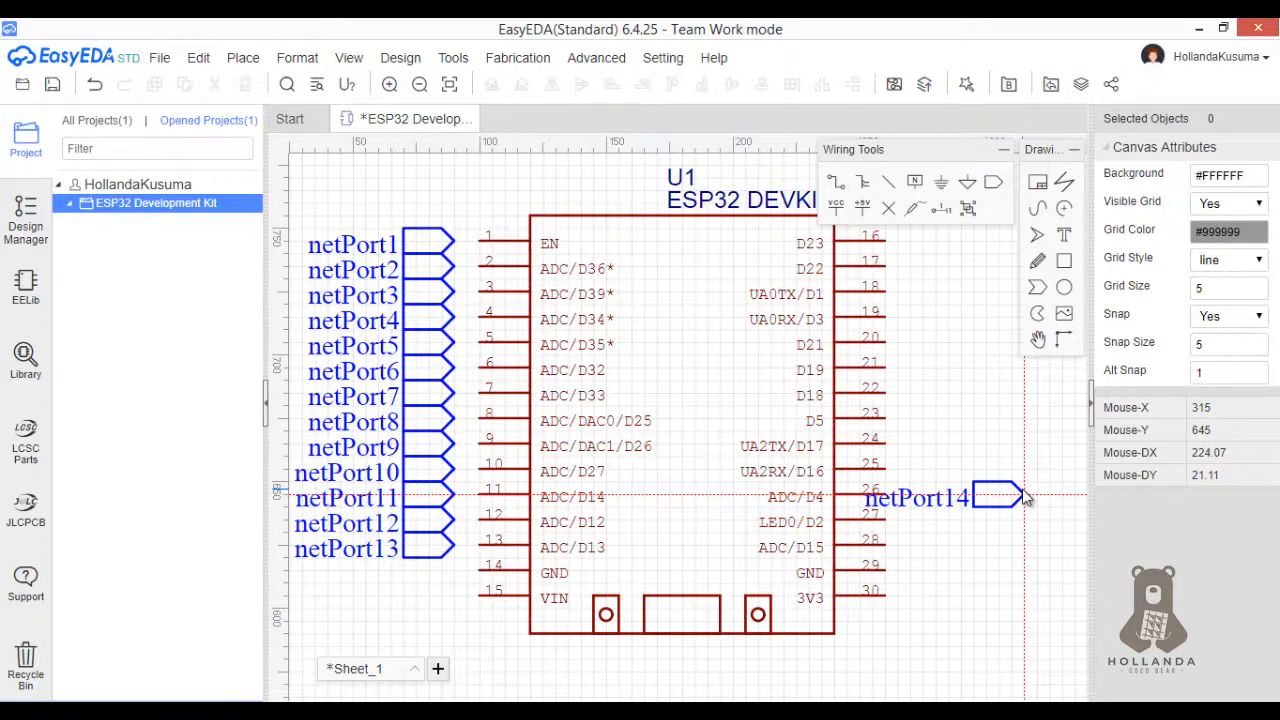
# - Rotate the net port 180 degrees and place ports on the ends of pins 16 to 20
pyautogui.press('space')
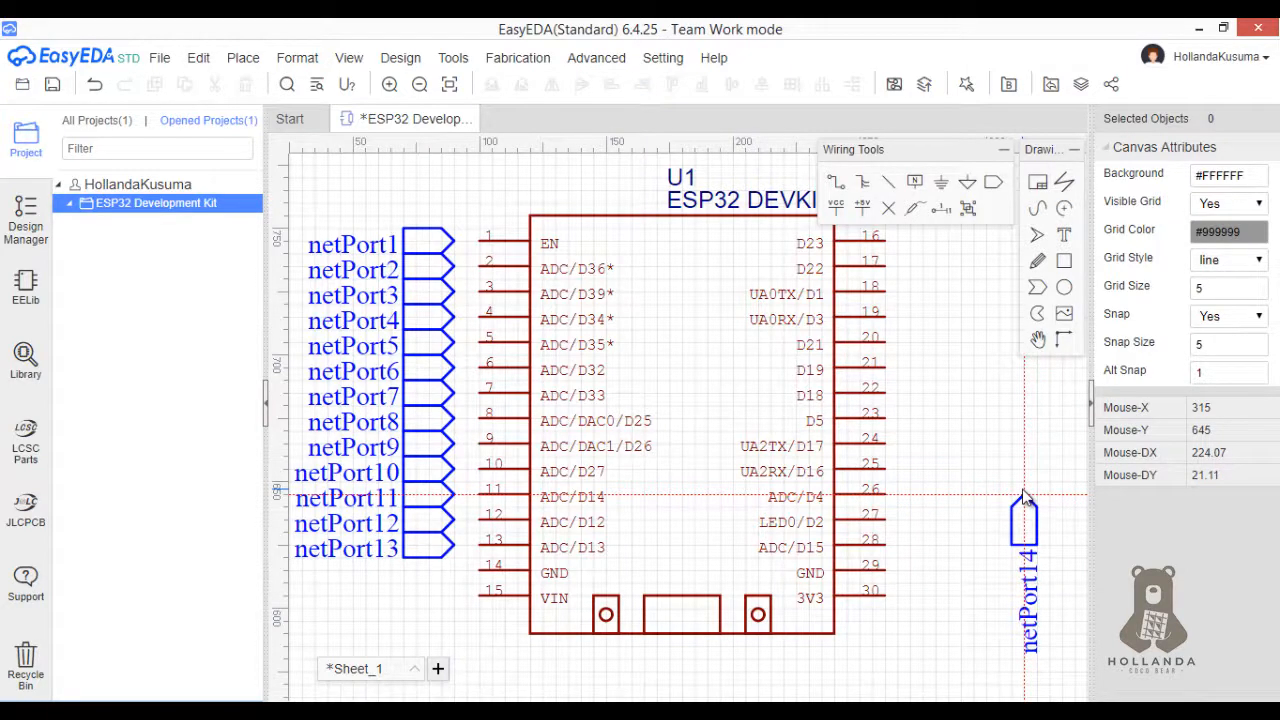
pyautogui.press('space')
pyautogui.moveTo(918, 273); pyautogui.dragTo(816, 371, button='right')
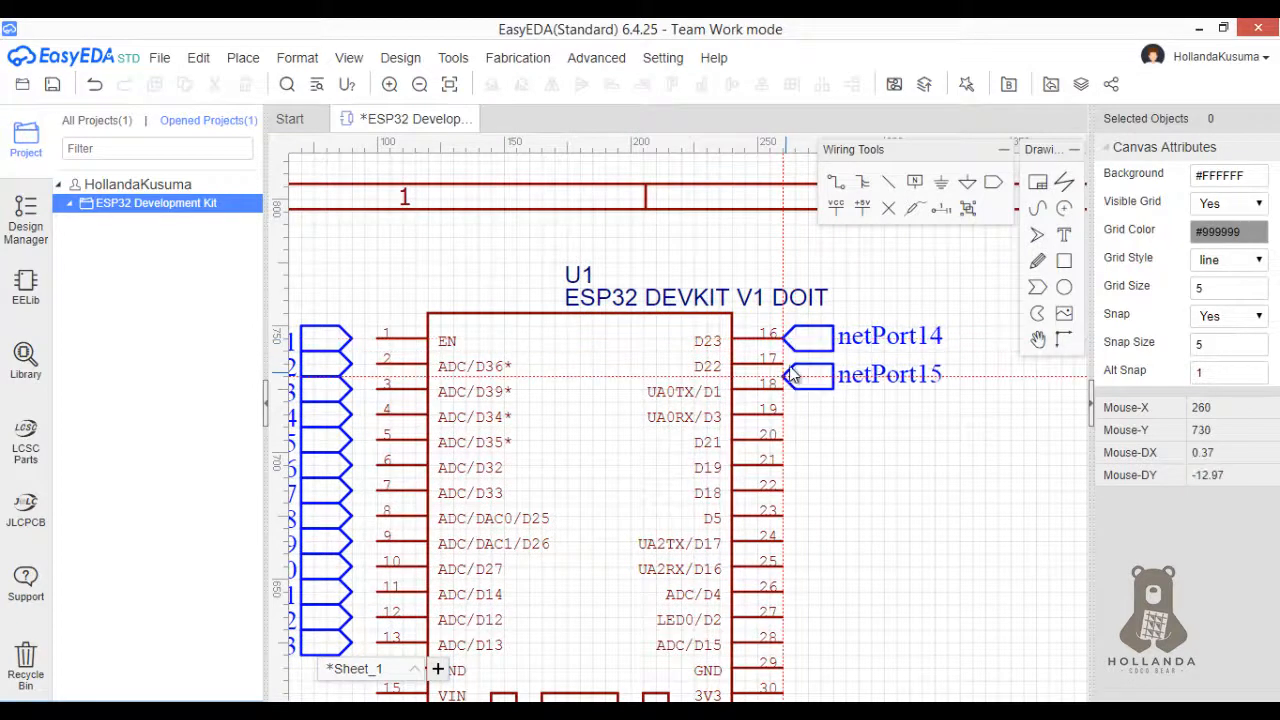
pyautogui.click(786, 363)
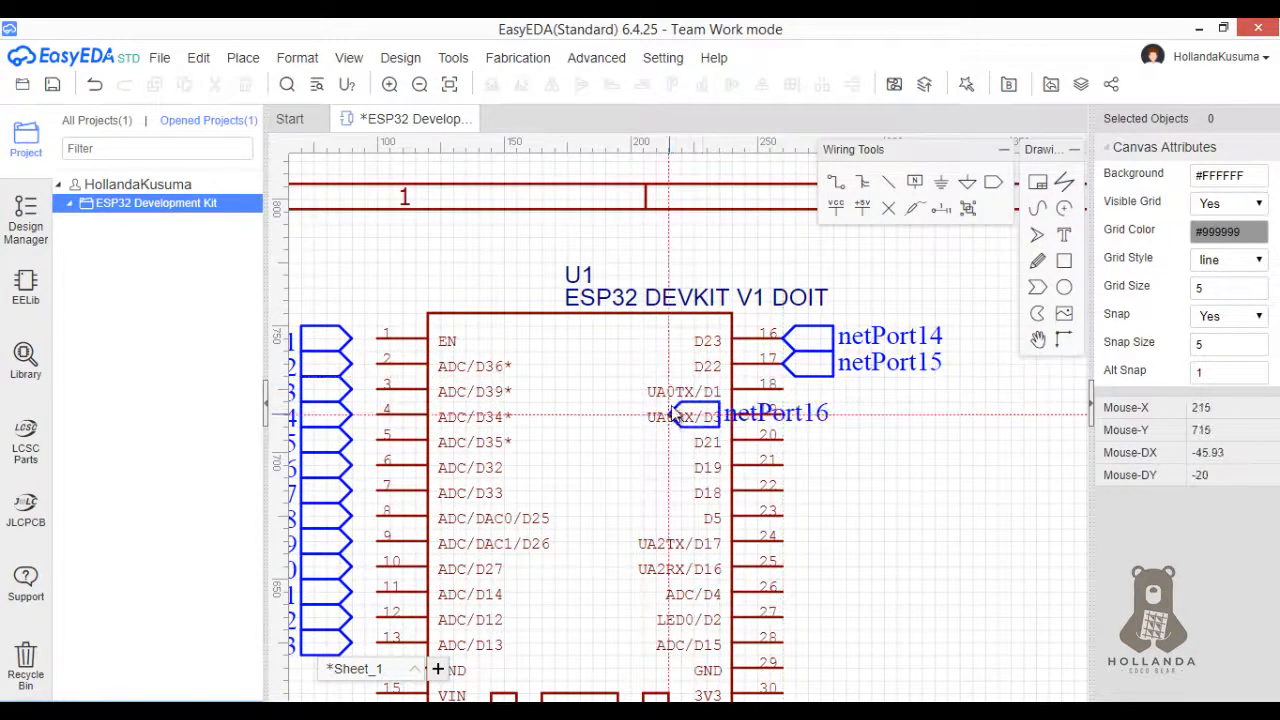
pyautogui.click(785, 389)
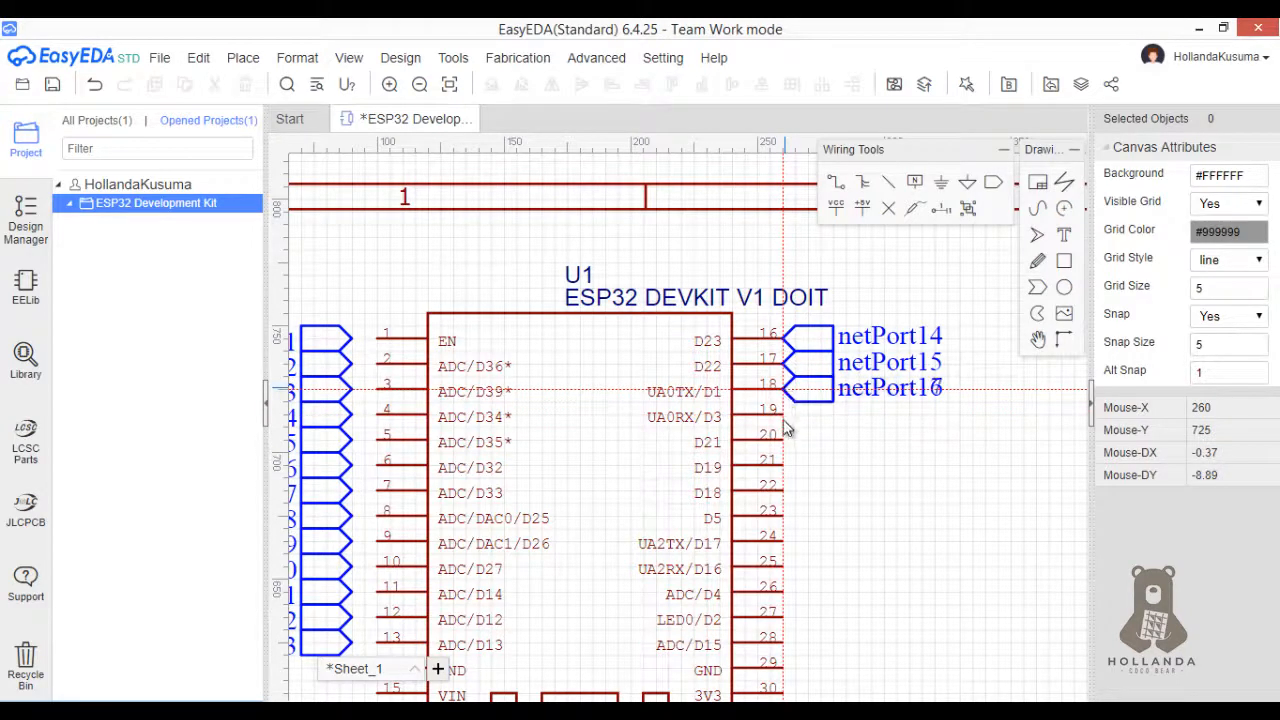
pyautogui.click(784, 413)
pyautogui.click(783, 438)
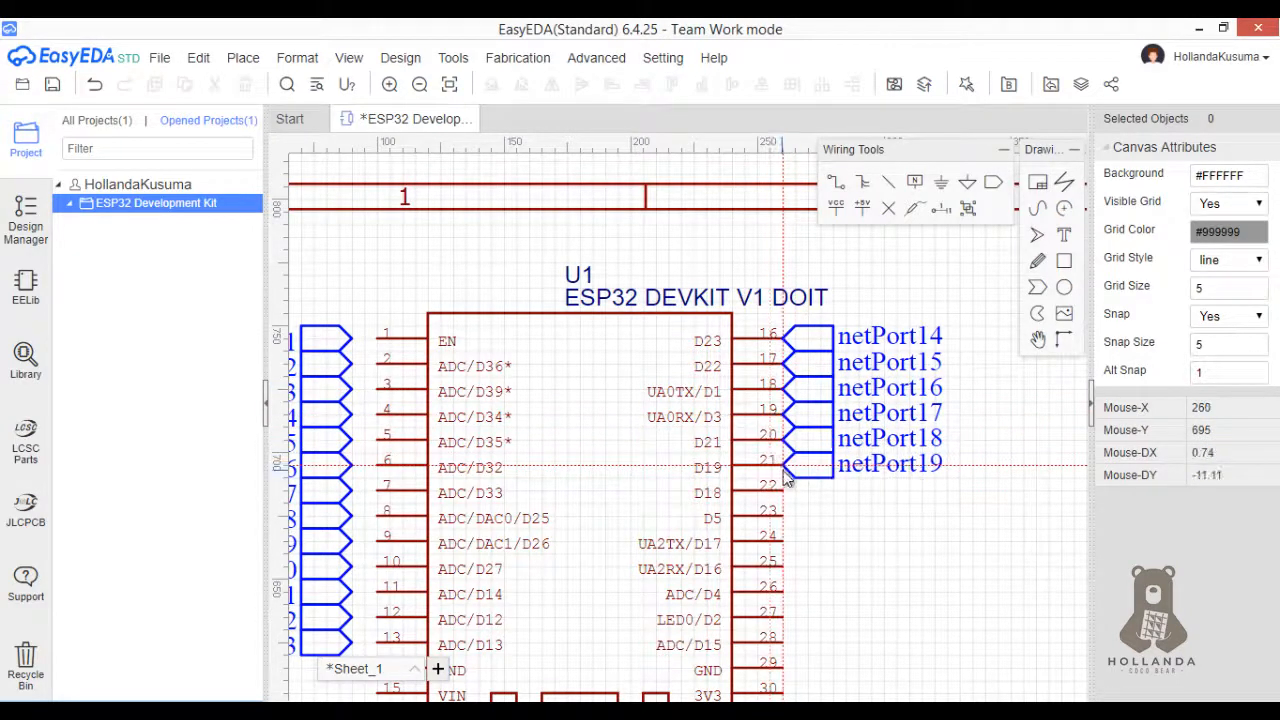
# - Place net ports on the ends of pins 21 to 28, leaving the GND and 3V3 pins free
pyautogui.click(783, 464)
pyautogui.click(784, 489)
pyautogui.click(785, 516)
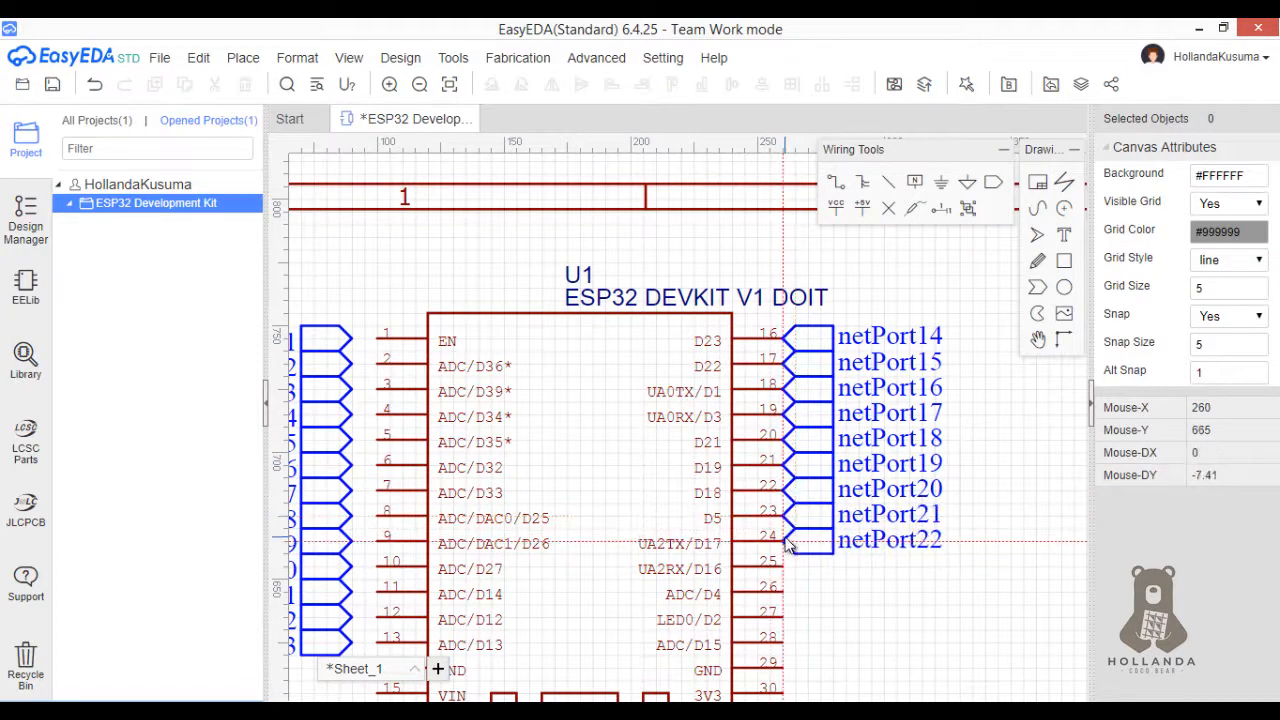
pyautogui.click(784, 540)
pyautogui.click(785, 566)
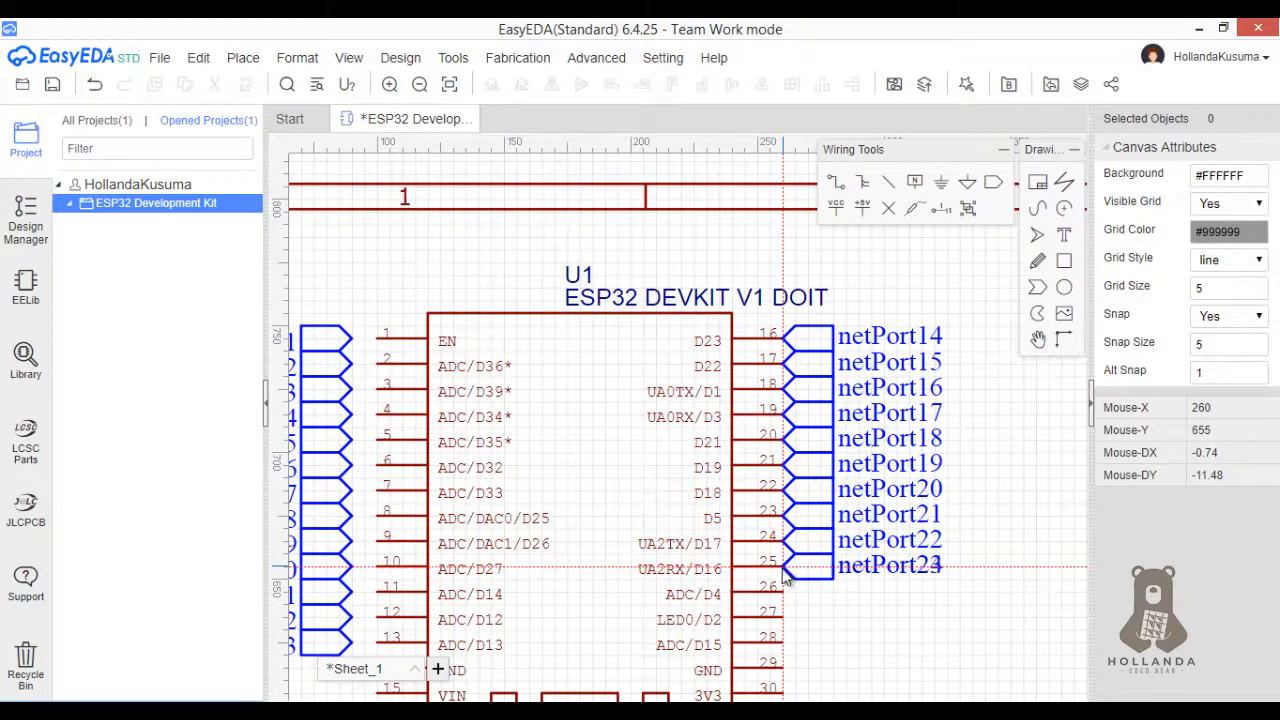
pyautogui.click(785, 591)
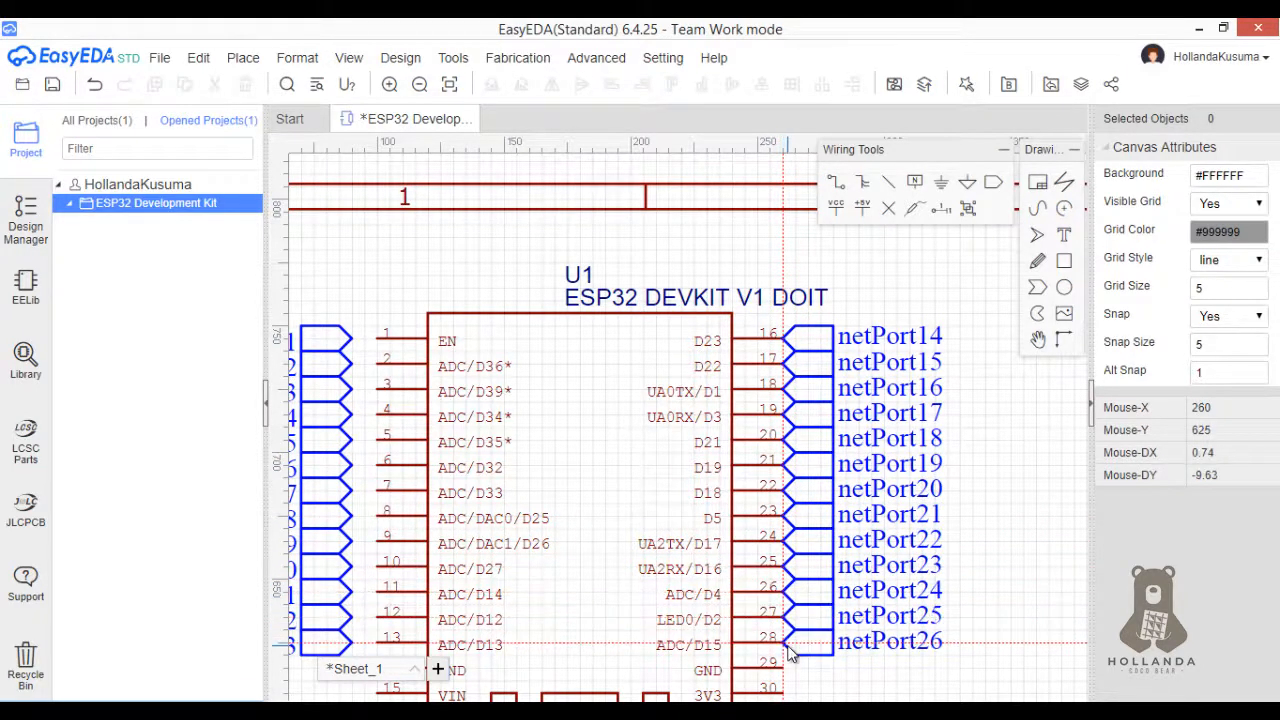
pyautogui.click(785, 645)
pyautogui.scroll(-1, 816, 560)
pyautogui.scroll(1, 796, 660)
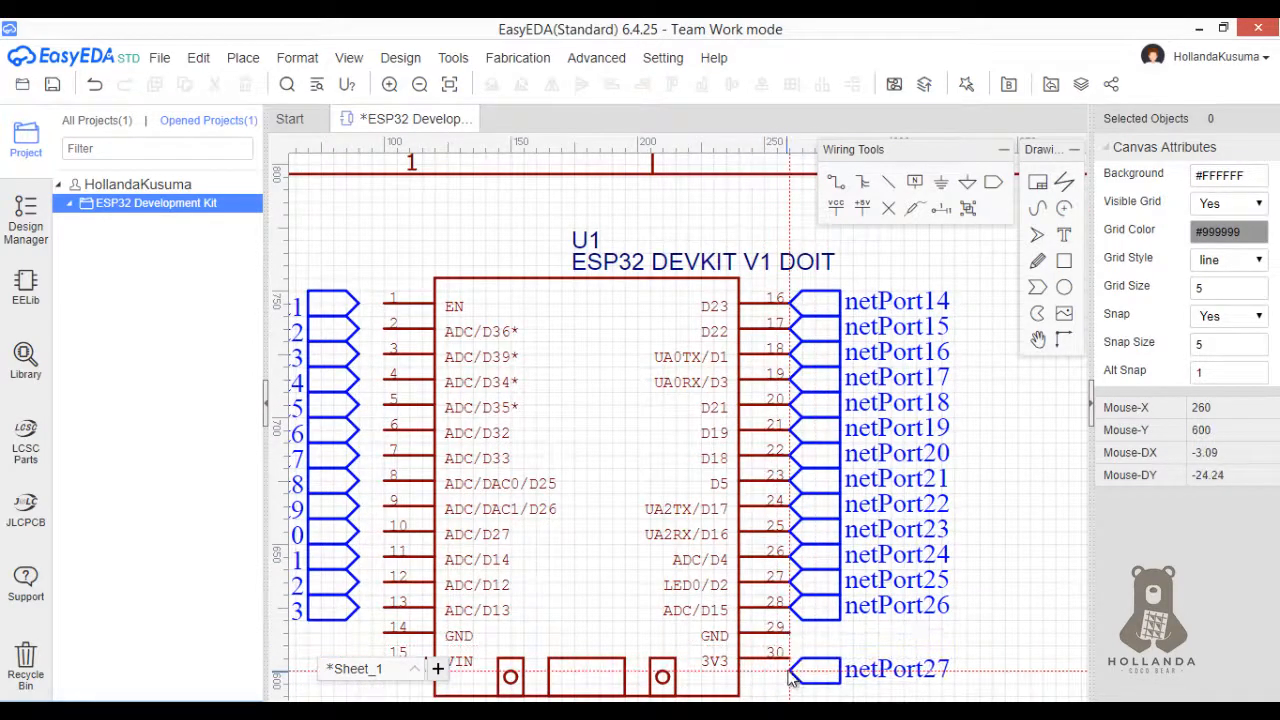
pyautogui.press('Escape')
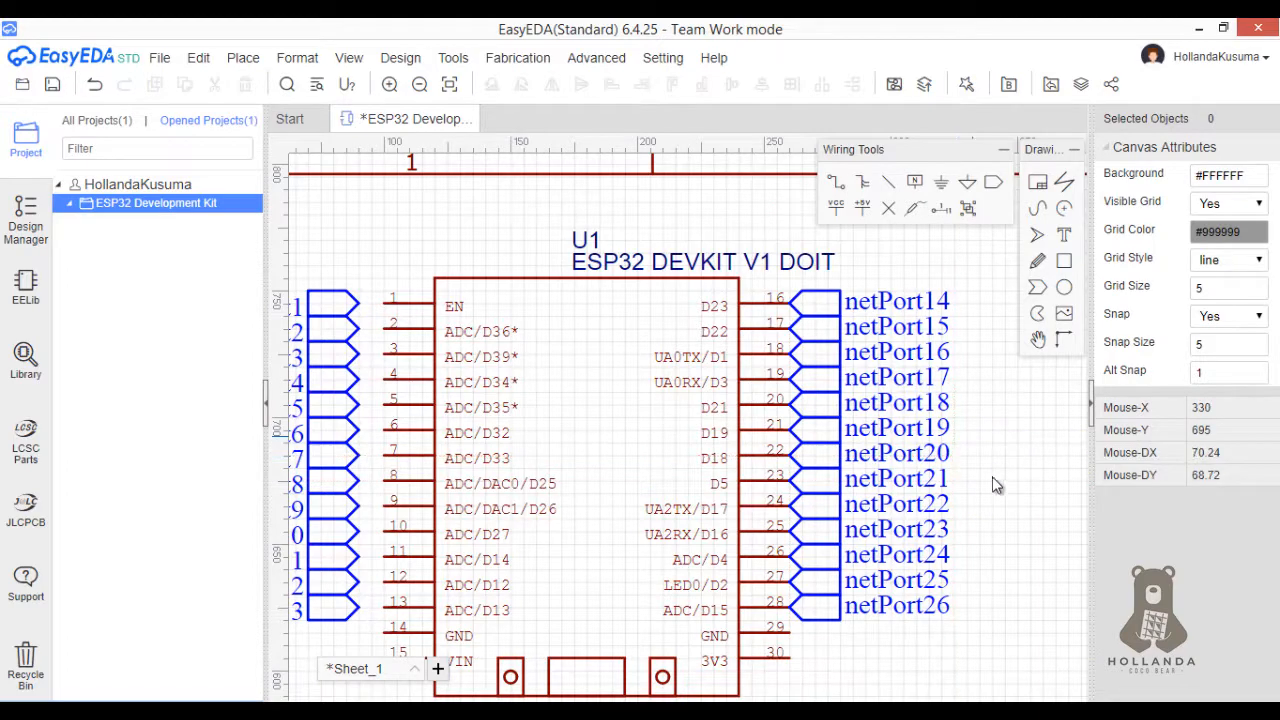
# - Move the net ports at pins 16 to 26 about 10 units outward, stretching wires between them and their pins
pyautogui.scroll(-1, 831, 442)
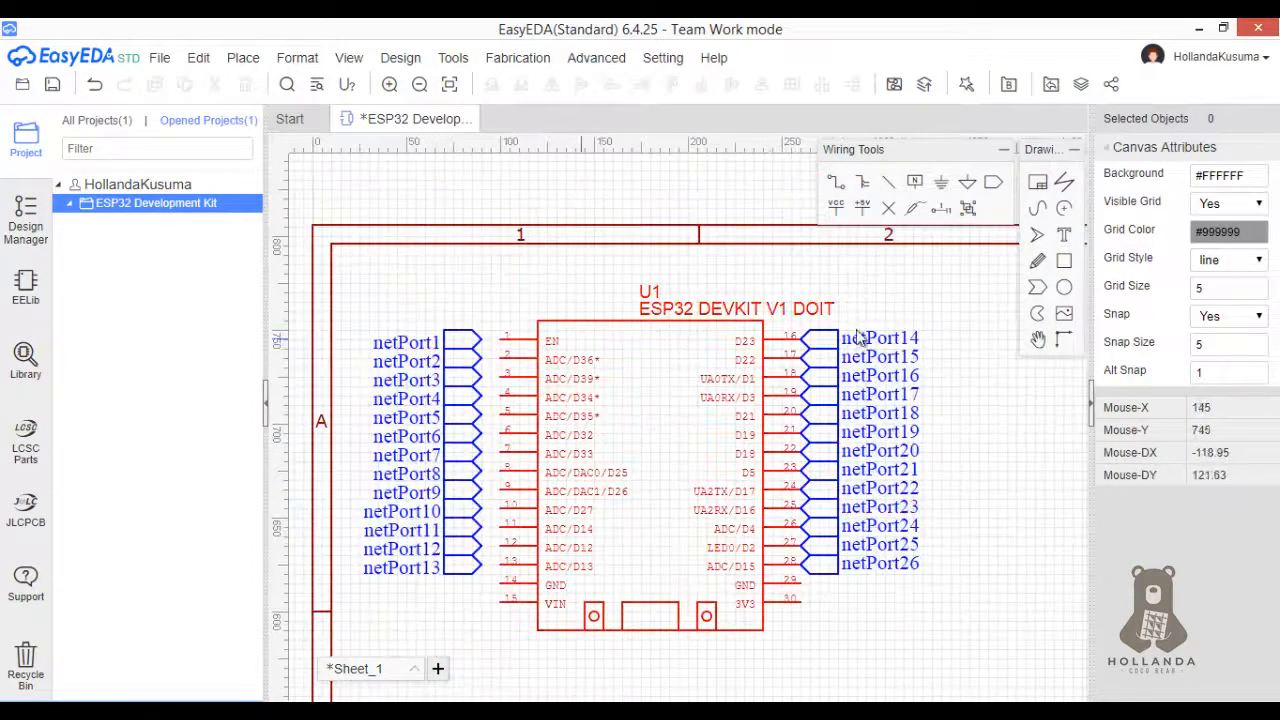
pyautogui.scroll(2, 832, 342)
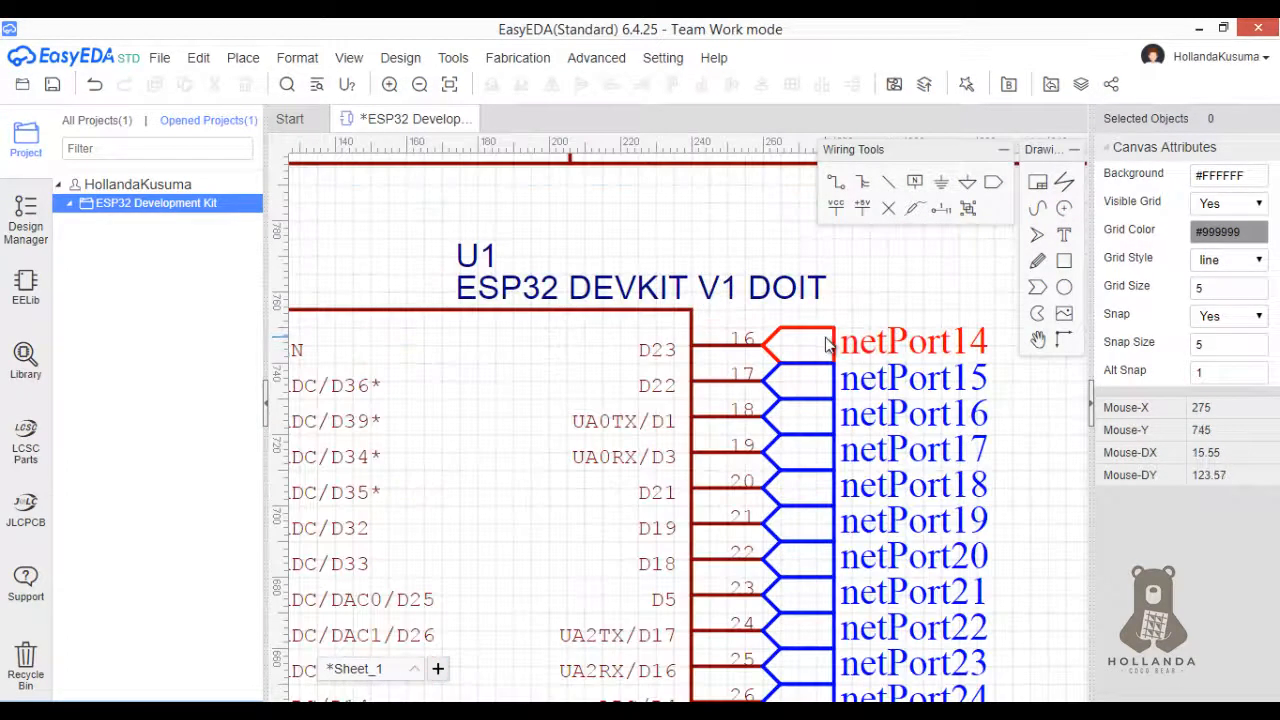
pyautogui.moveTo(829, 338); pyautogui.dragTo(868, 414)
pyautogui.moveTo(810, 452); pyautogui.dragTo(848, 450)
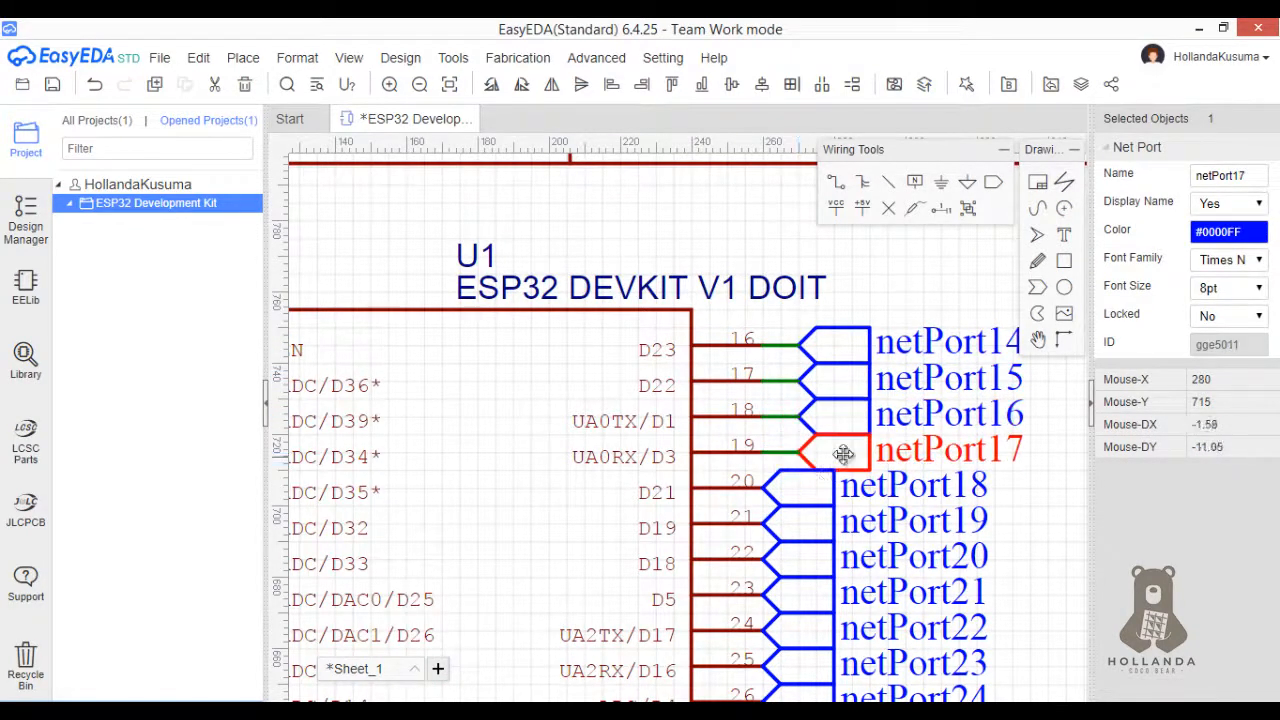
pyautogui.moveTo(808, 487); pyautogui.dragTo(846, 488)
pyautogui.moveTo(795, 538); pyautogui.dragTo(856, 693)
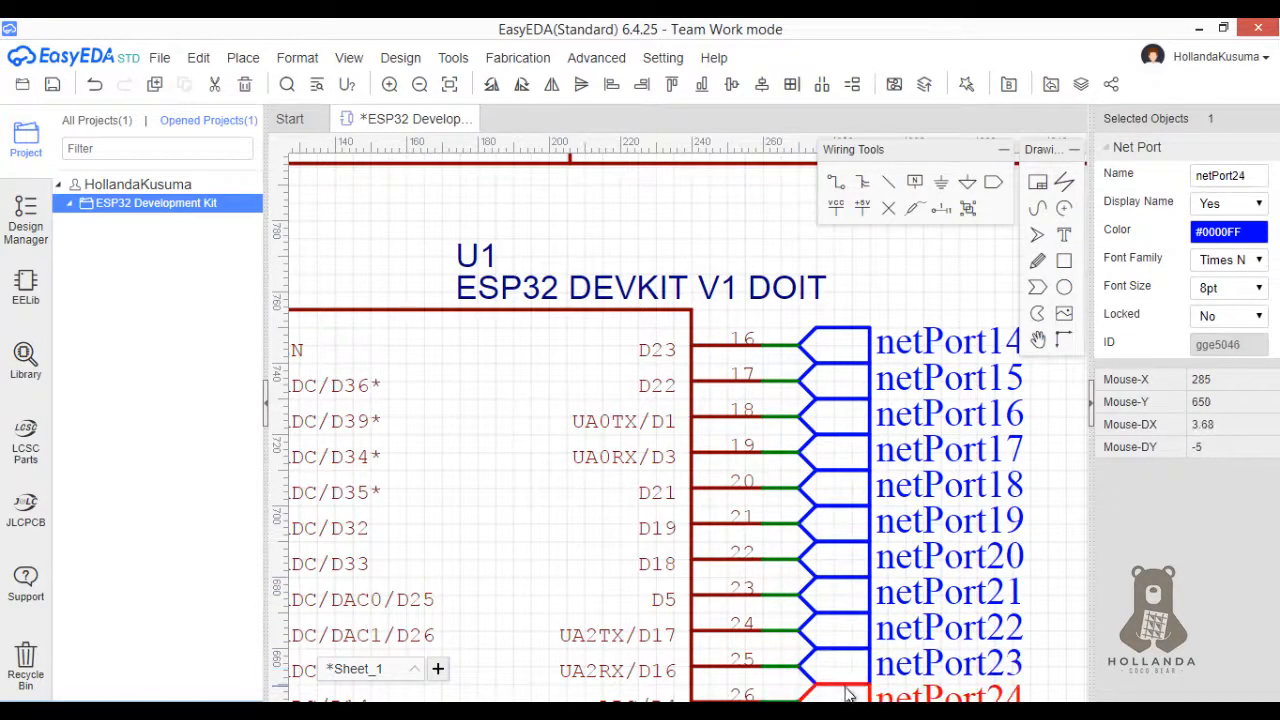
# - Move the net ports at pins 27 and 28 about 10 units outward to line up with the ports above
pyautogui.scroll(-3, 780, 485)
pyautogui.moveTo(631, 484); pyautogui.dragTo(585, 305, button='right')
pyautogui.scroll(5, 687, 358)
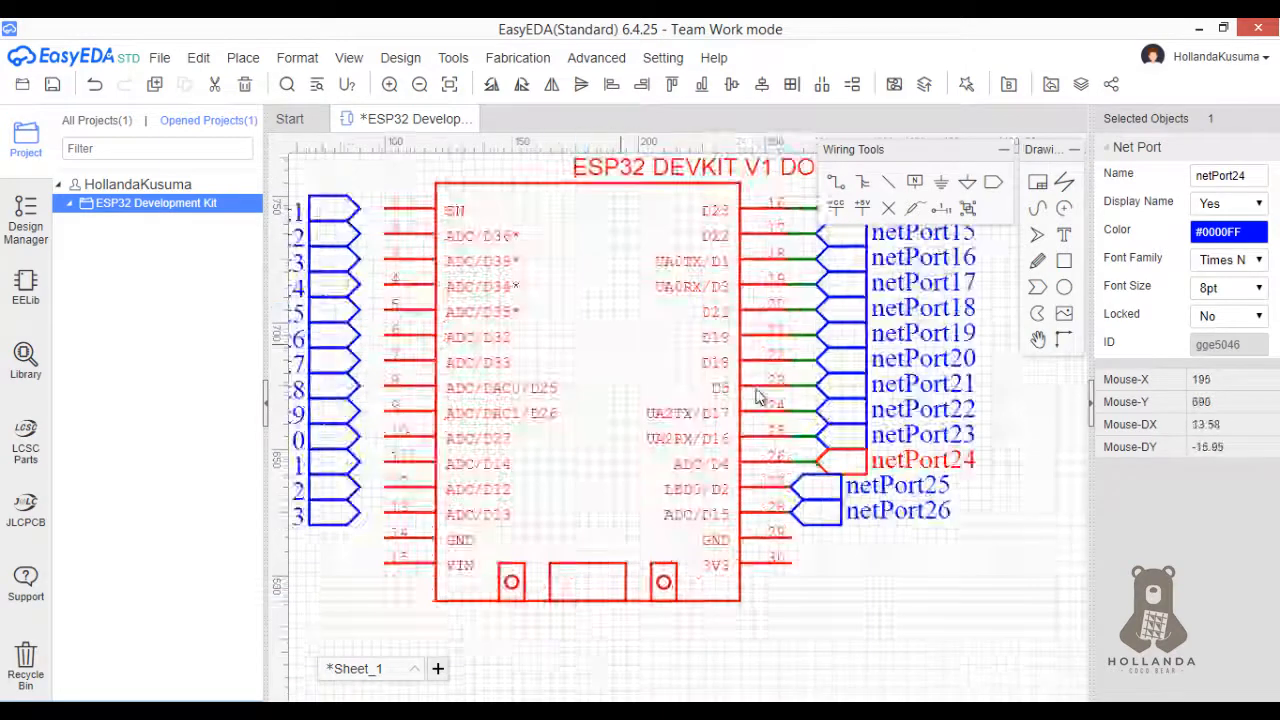
pyautogui.moveTo(872, 578); pyautogui.dragTo(922, 580)
pyautogui.moveTo(887, 624); pyautogui.dragTo(937, 626)
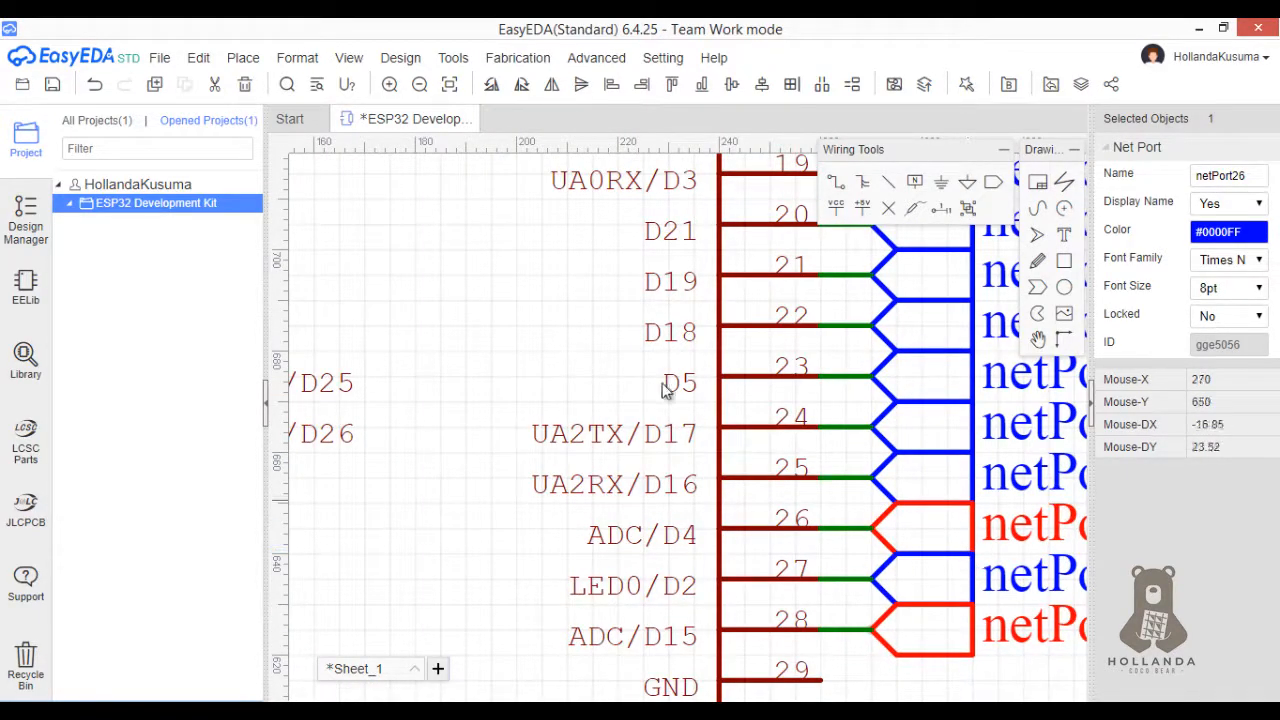
pyautogui.scroll(-3, 613, 364)
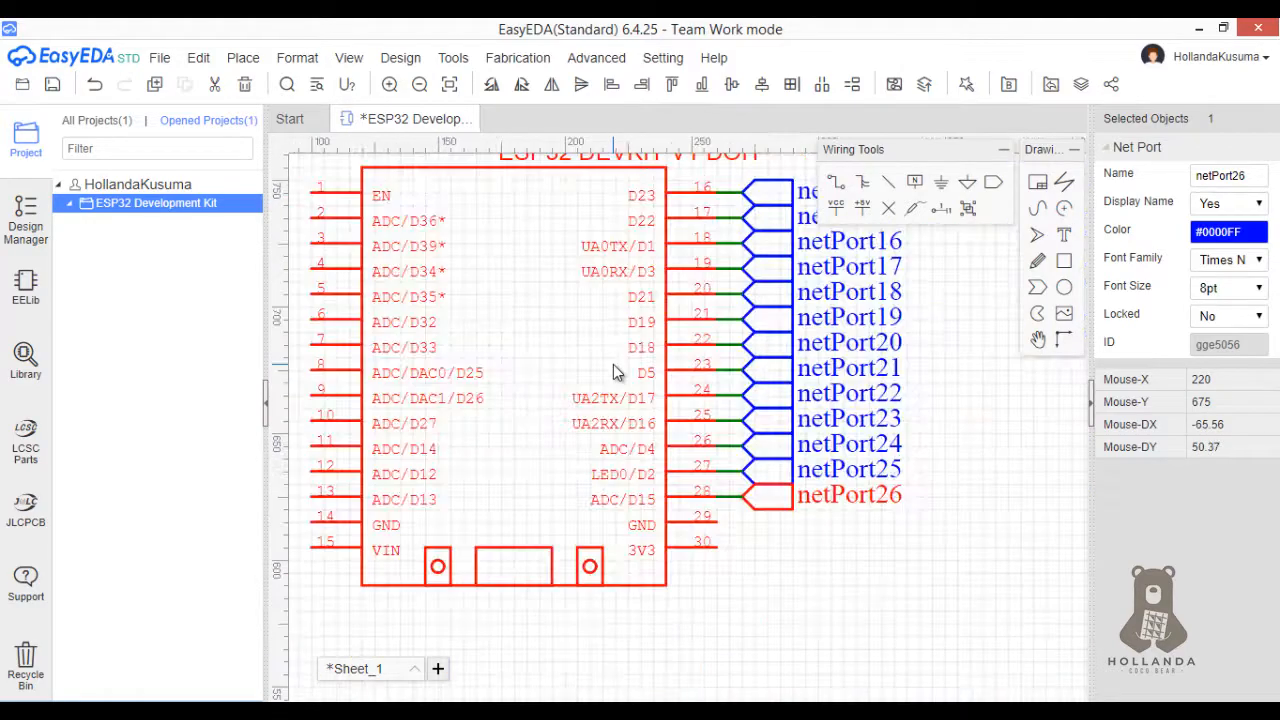
pyautogui.scroll(3, 613, 364)
pyautogui.scroll(3, 613, 364)
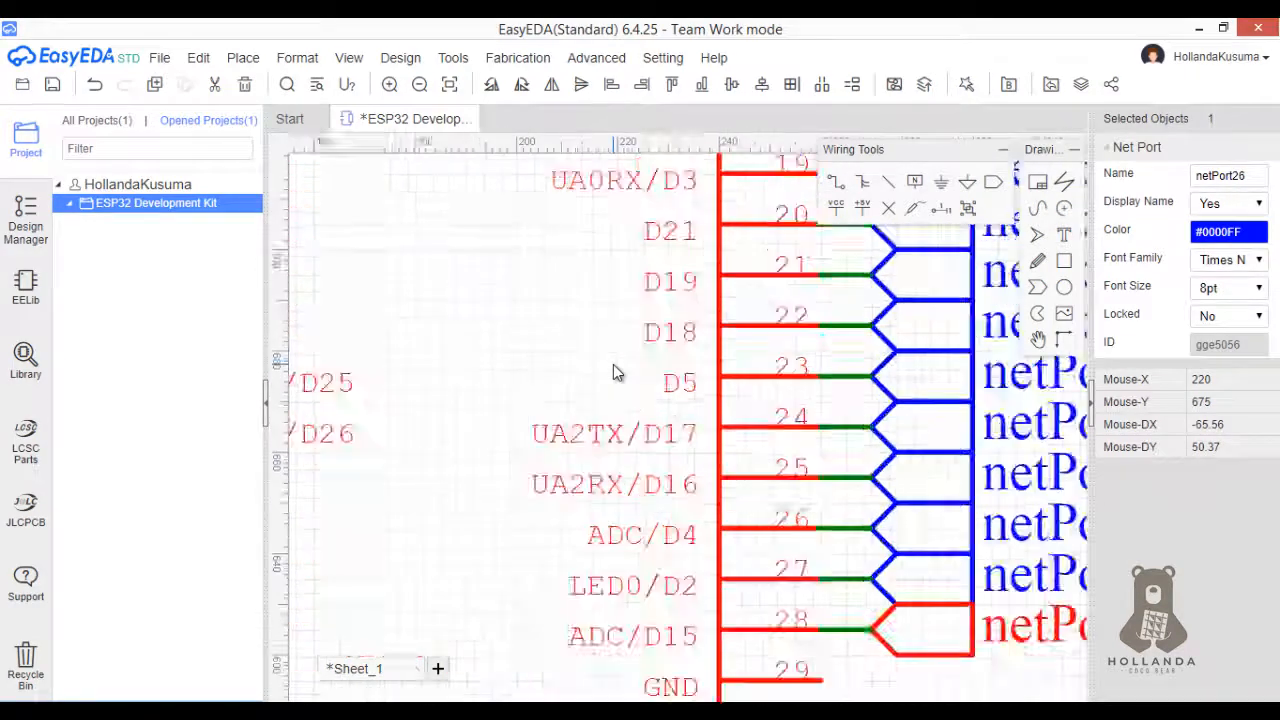
pyautogui.scroll(-3, 613, 364)
pyautogui.scroll(1, 613, 364)
pyautogui.scroll(-1, 614, 370)
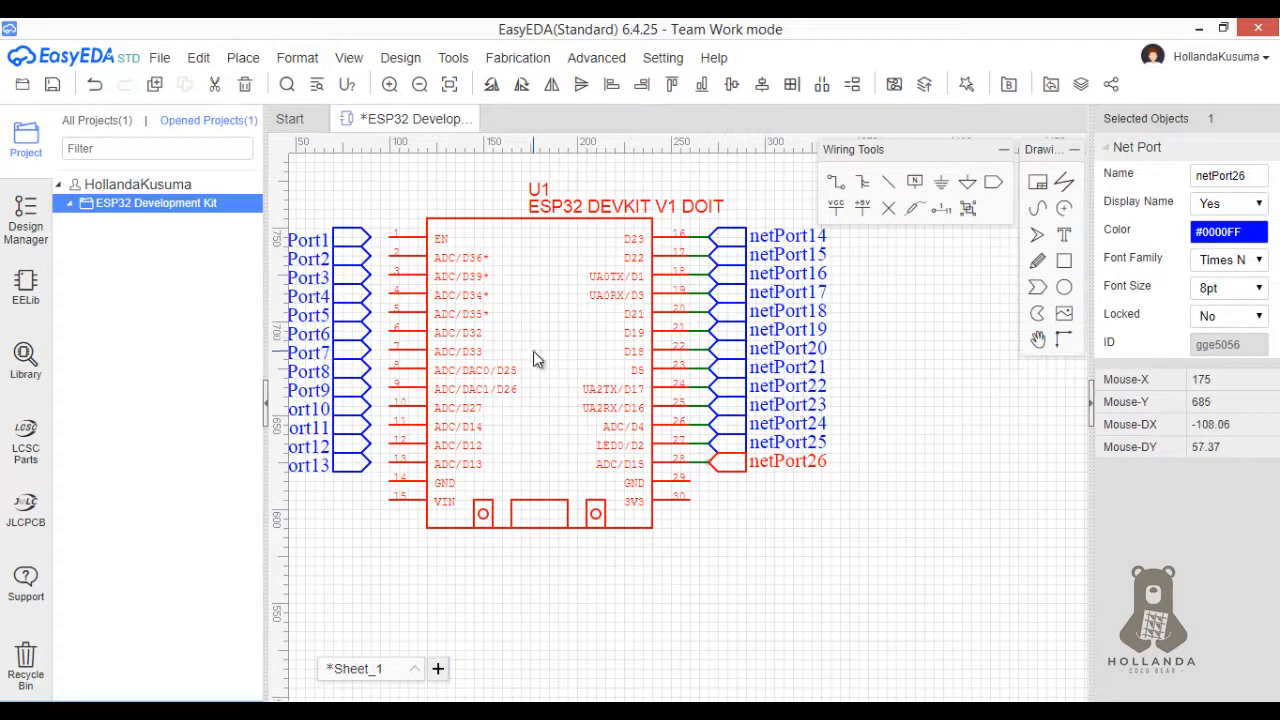
pyautogui.moveTo(535, 356)
pyautogui.mouseDown(button='right')
pyautogui.moveTo(614, 411)
pyautogui.moveTo(578, 432)
pyautogui.moveTo(551, 420)
pyautogui.moveTo(714, 420)
pyautogui.moveTo(645, 430)
pyautogui.mouseUp(button='right')
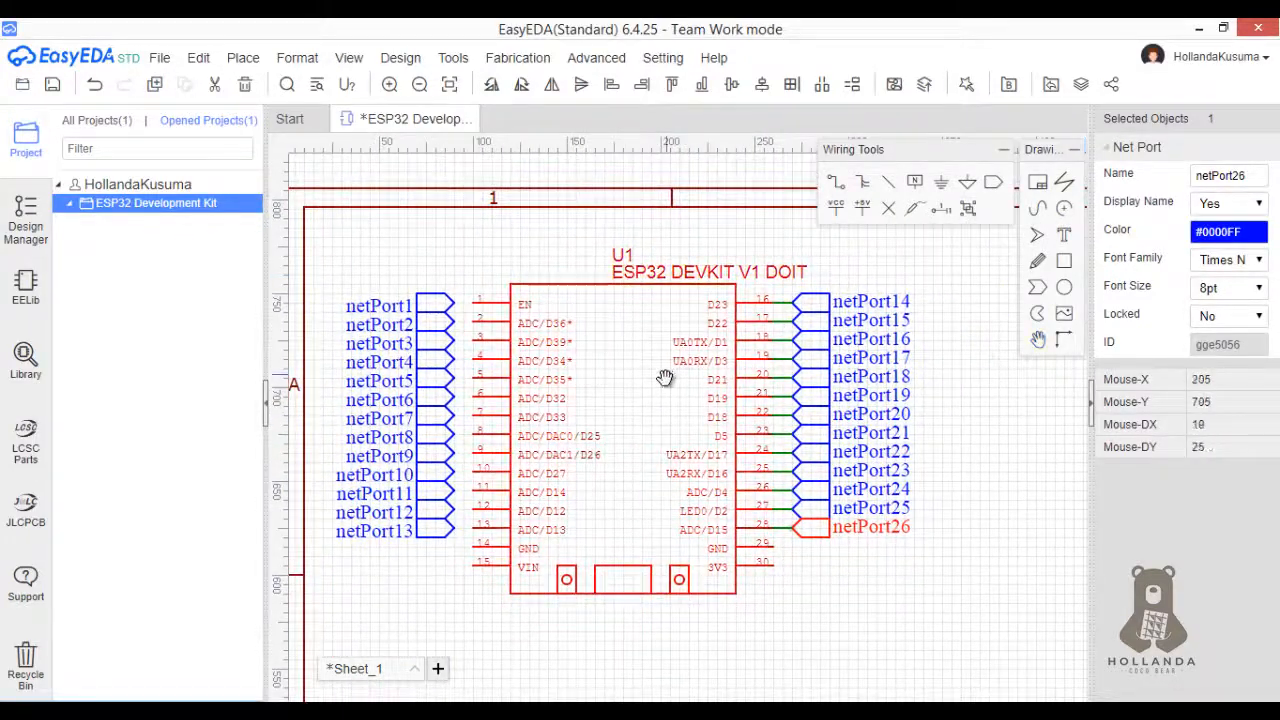
# - Undo the last move of the net port at pin 28
pyautogui.click(775, 398)
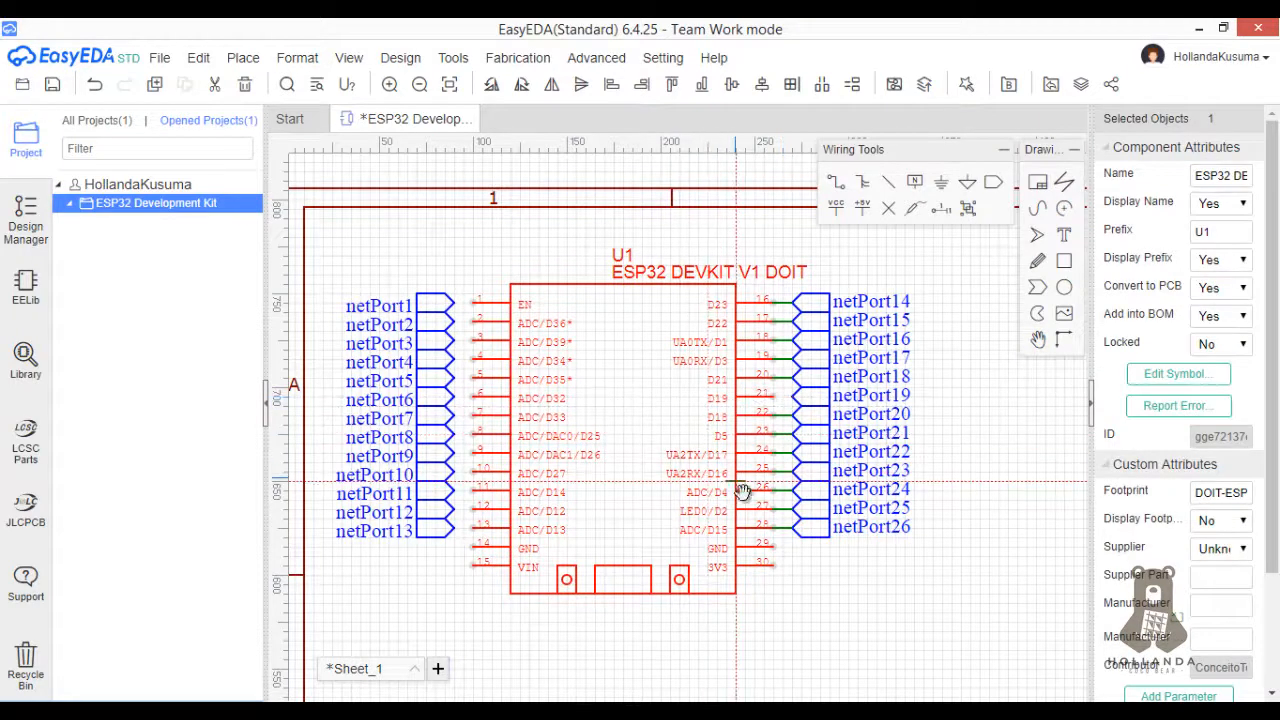
pyautogui.hotkey('ctrl', 'z')
pyautogui.hotkey('ctrl', 'z')
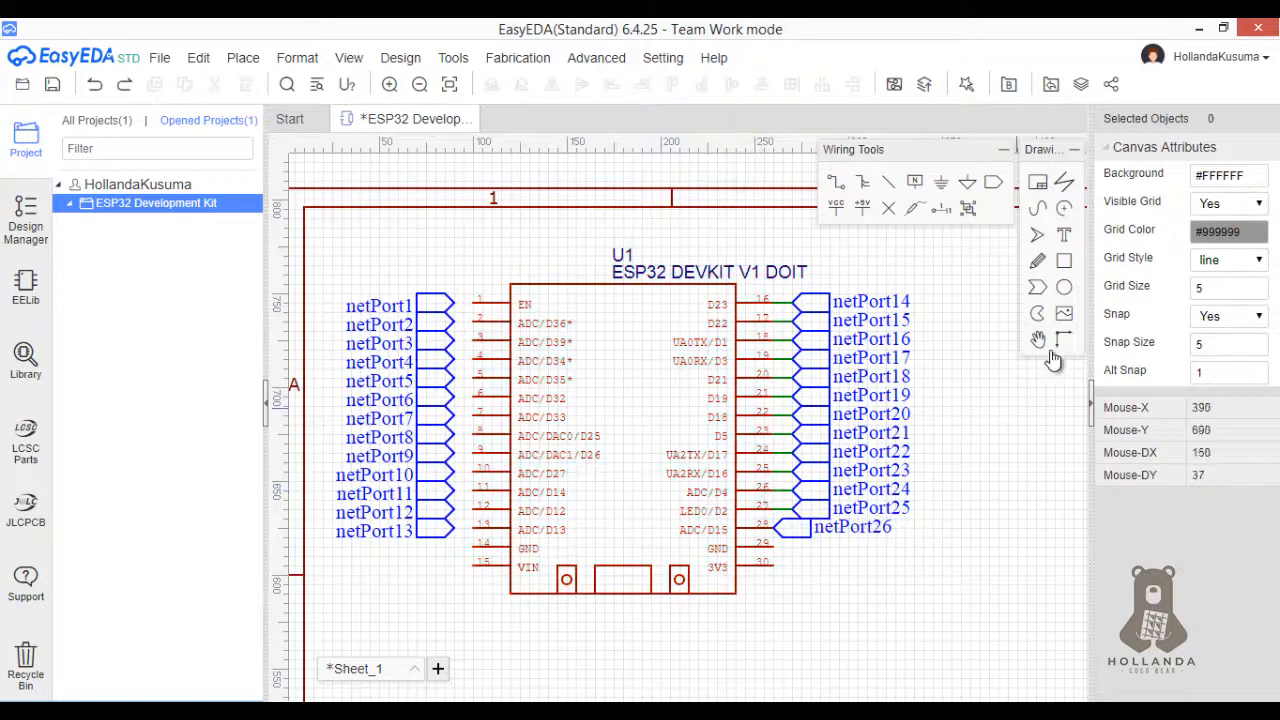
pyautogui.click(1041, 344)
pyautogui.moveTo(822, 628); pyautogui.dragTo(937, 606)
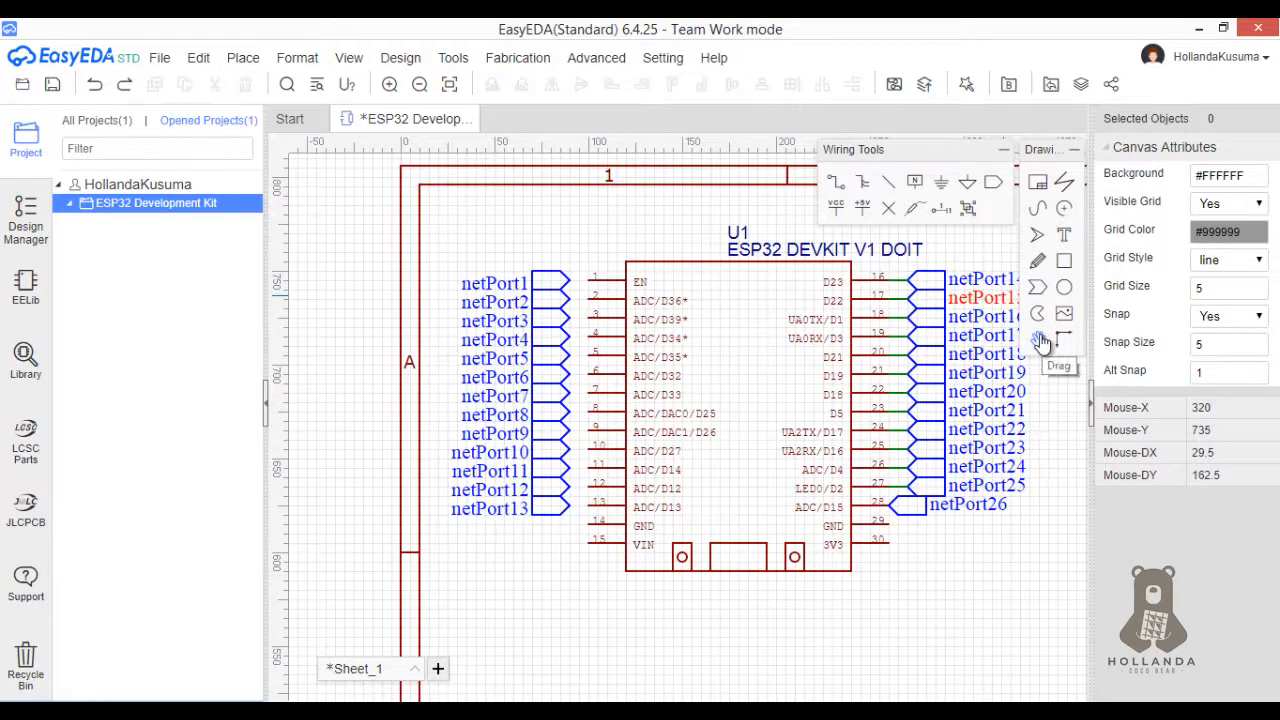
pyautogui.moveTo(1016, 592); pyautogui.dragTo(977, 603)
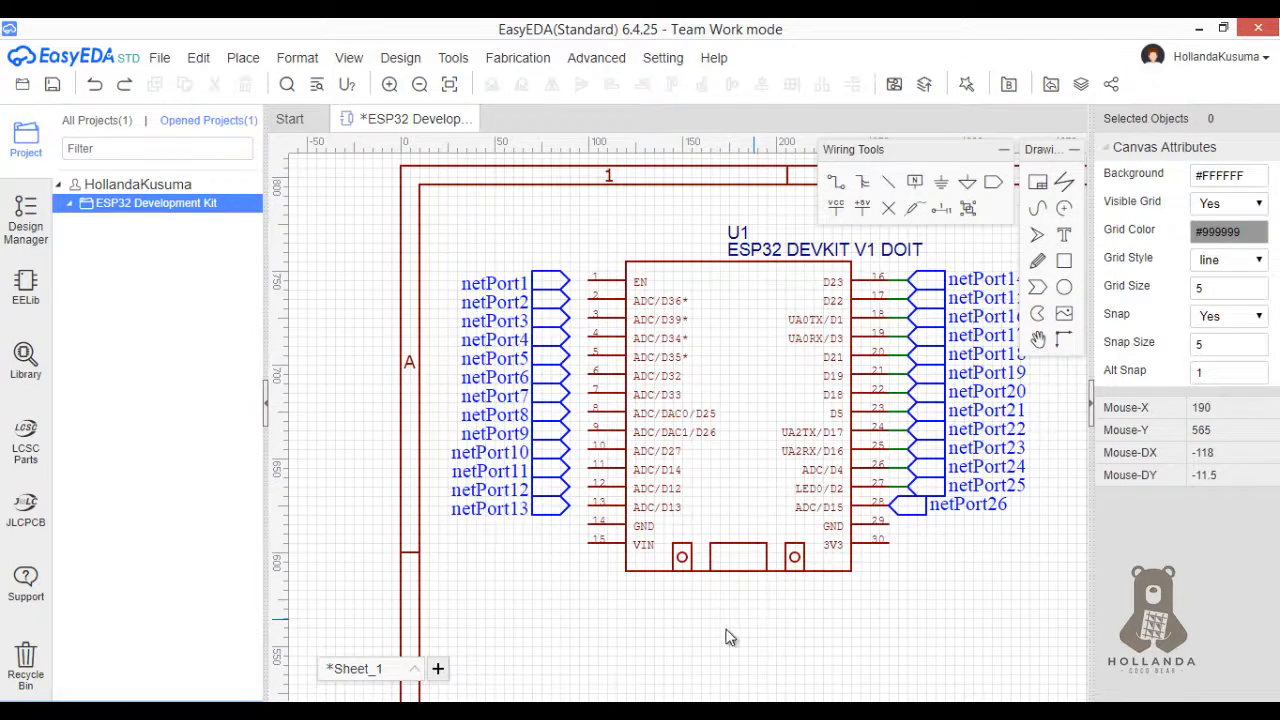
pyautogui.moveTo(705, 633); pyautogui.dragTo(672, 627, button='right')
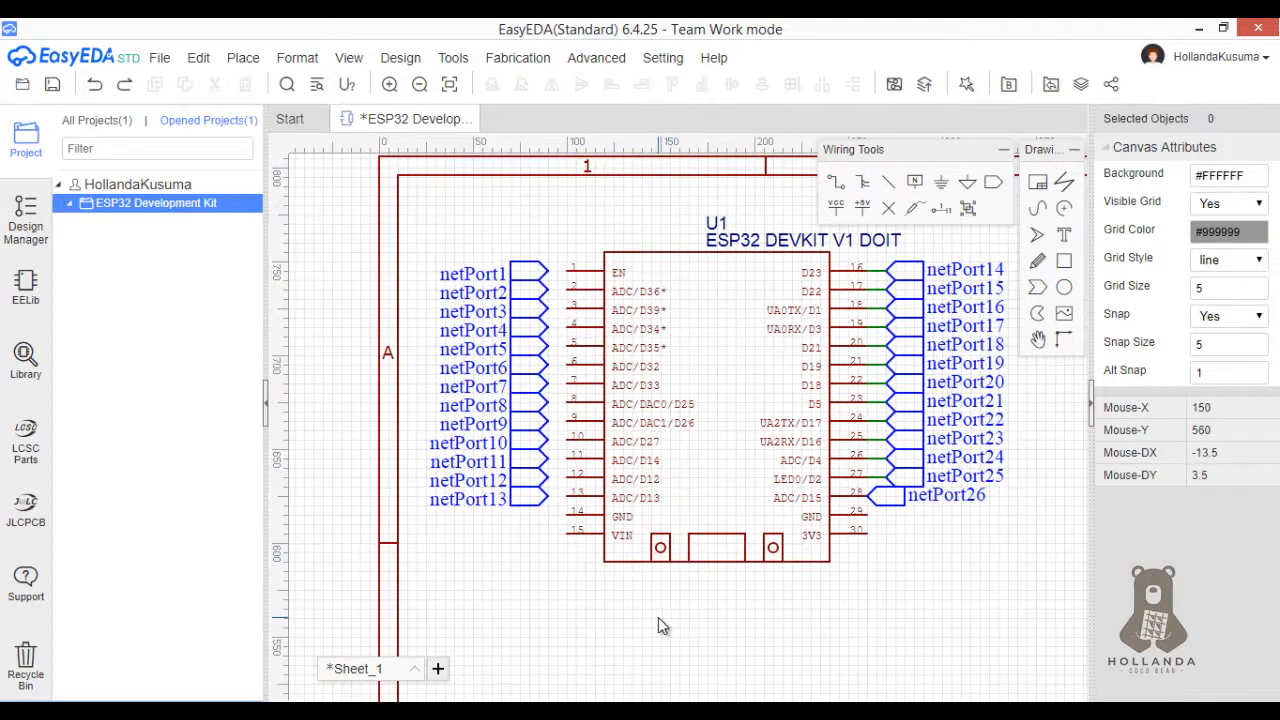
pyautogui.rightClick(500, 597)
pyautogui.moveTo(618, 642)
pyautogui.click(1017, 618)
pyautogui.moveTo(897, 614); pyautogui.dragTo(929, 680, button='right')
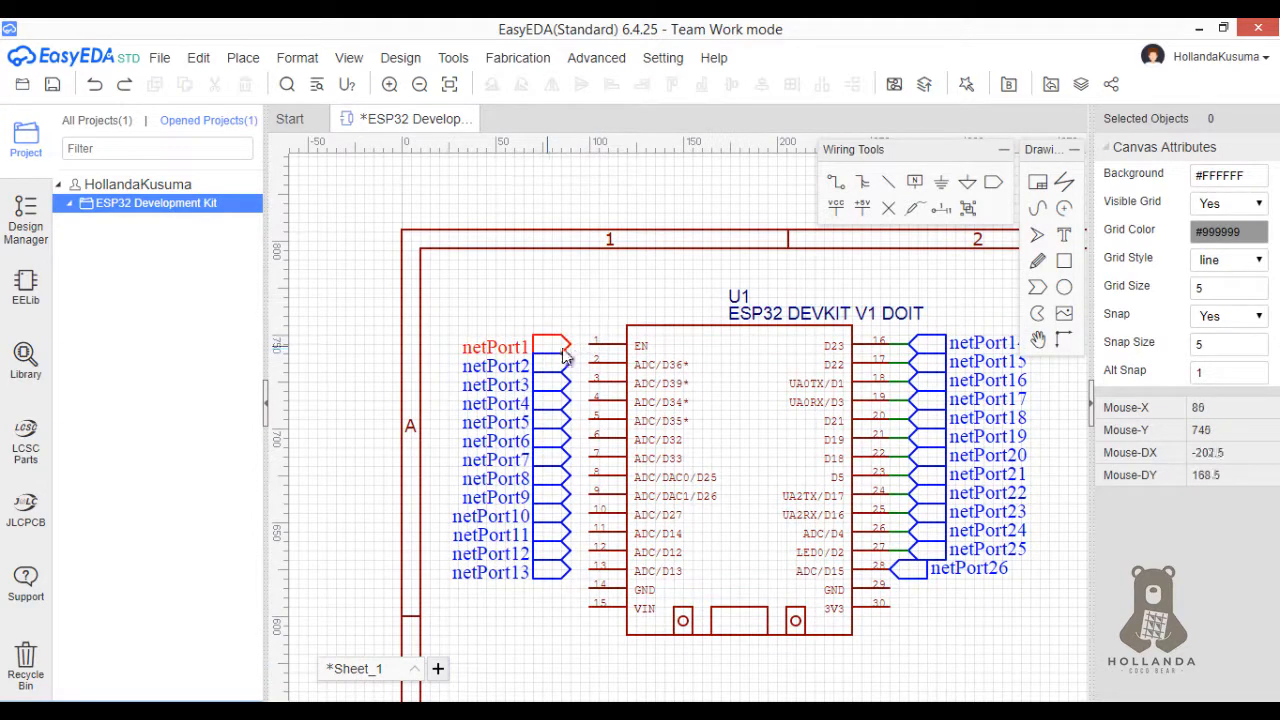
# - Wire pins 1 to 7 of the ESP32 DevKit straight across to netPort1 to netPort7
pyautogui.click(837, 184)
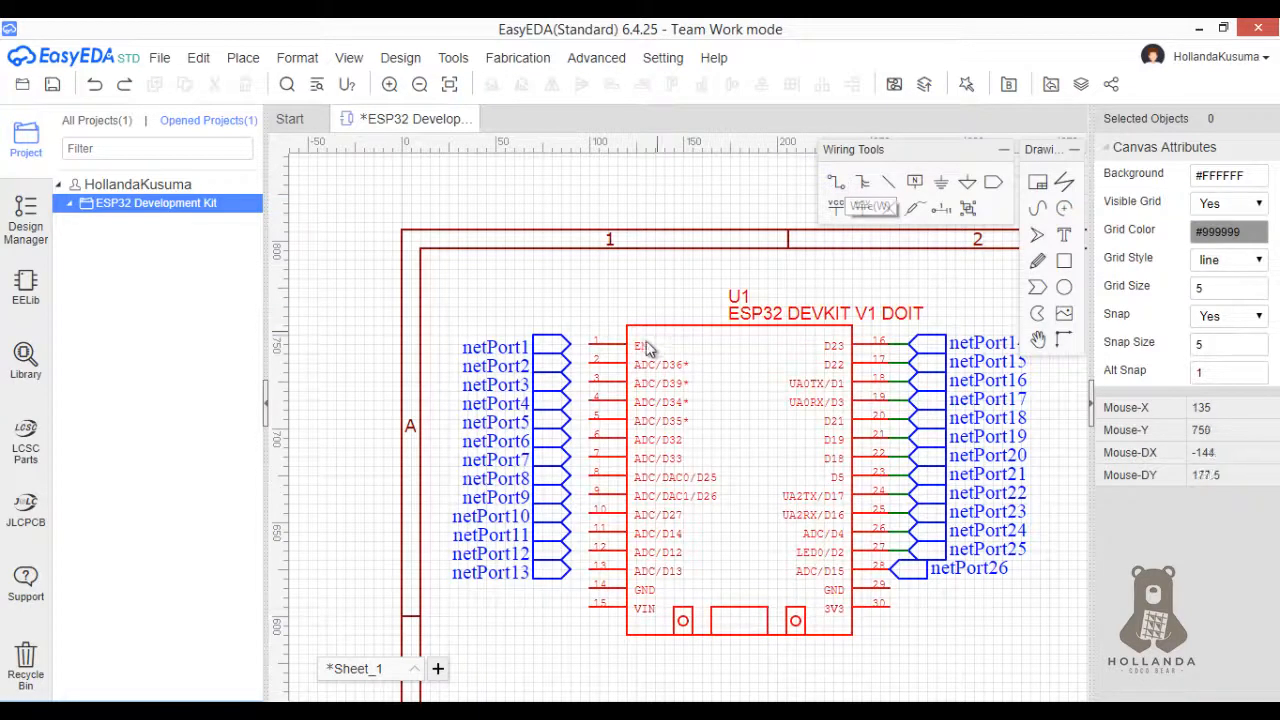
pyautogui.click(589, 345)
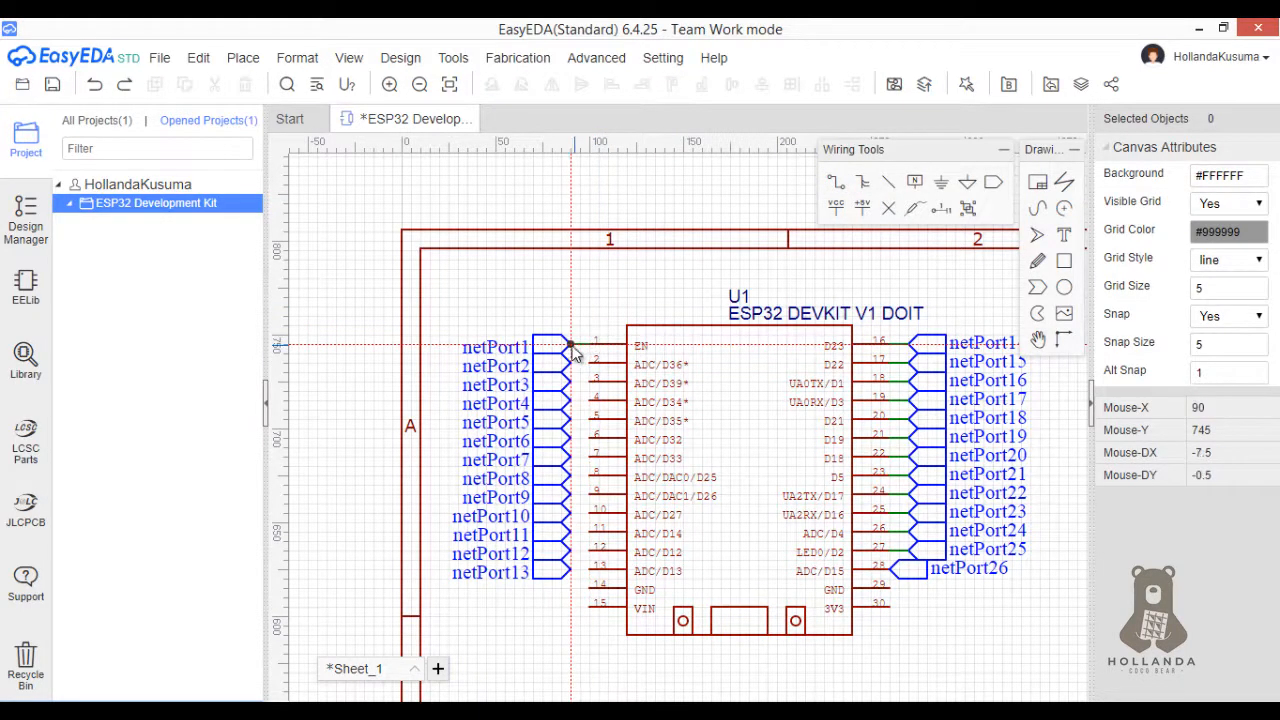
pyautogui.click(572, 347)
pyautogui.scroll(3, 572, 348)
pyautogui.click(618, 392)
pyautogui.click(570, 391)
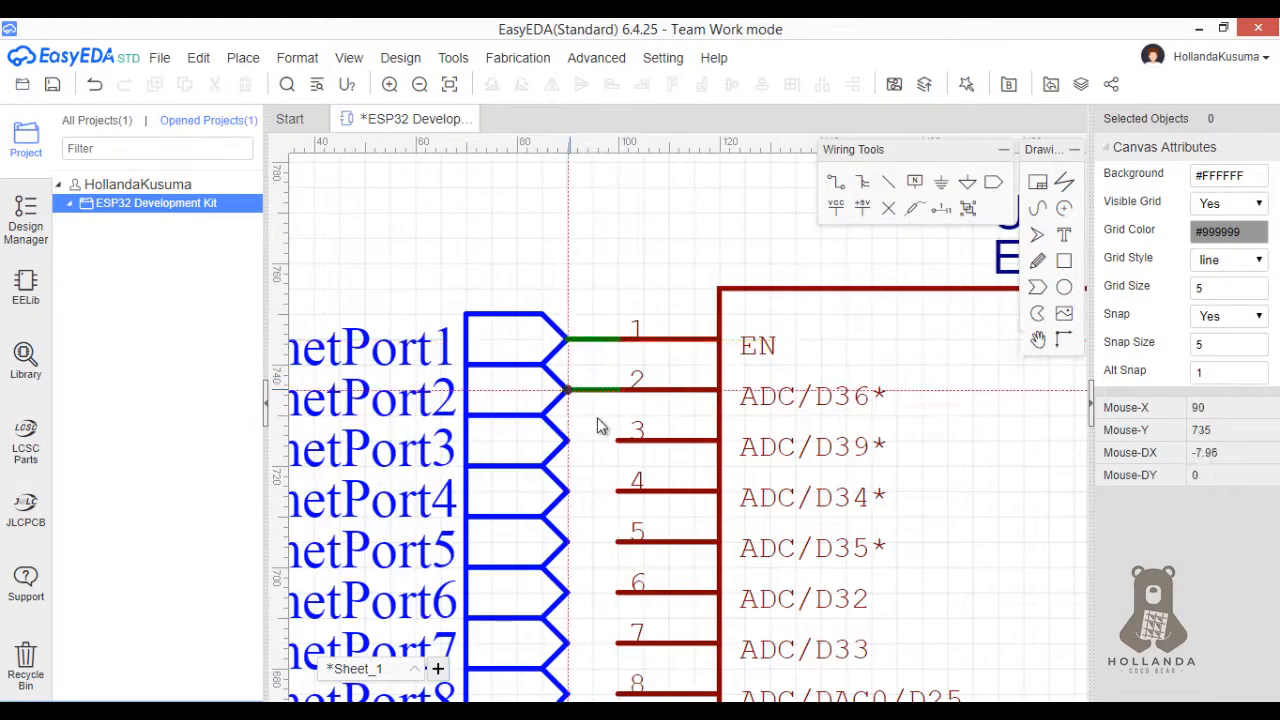
pyautogui.click(618, 441)
pyautogui.click(570, 441)
pyautogui.click(618, 491)
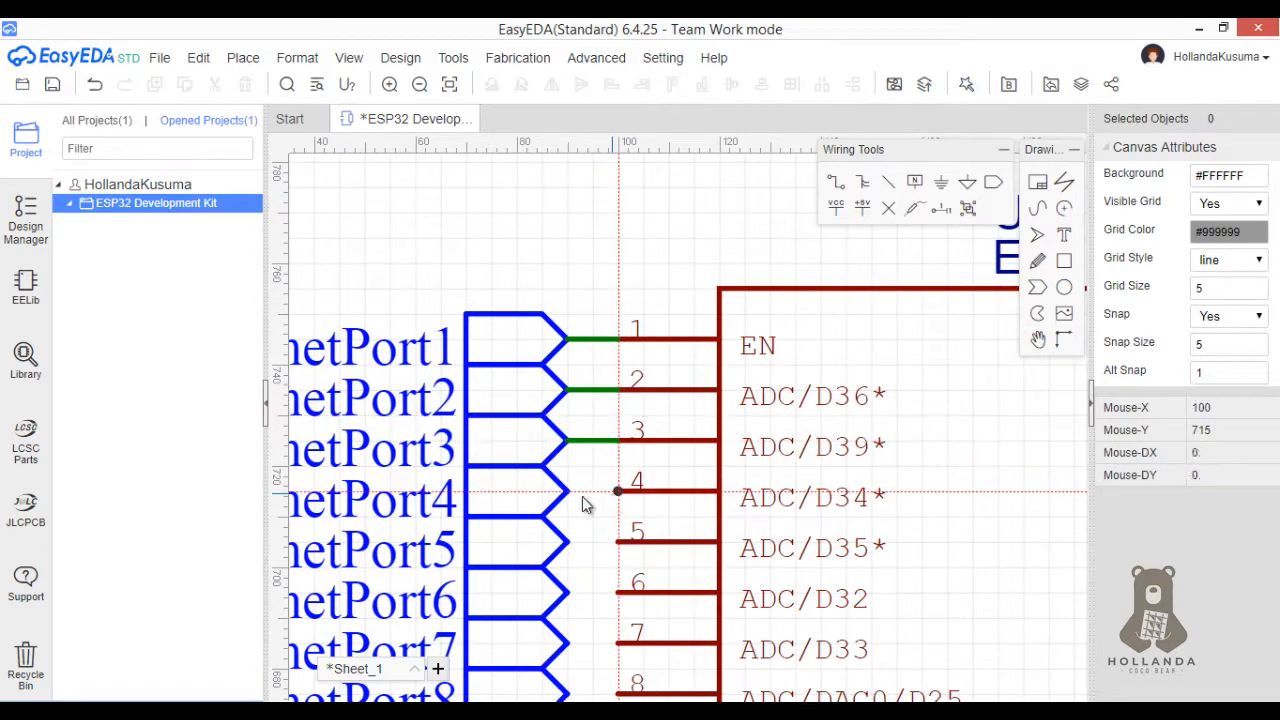
pyautogui.click(570, 491)
pyautogui.click(618, 541)
pyautogui.click(570, 541)
pyautogui.click(618, 592)
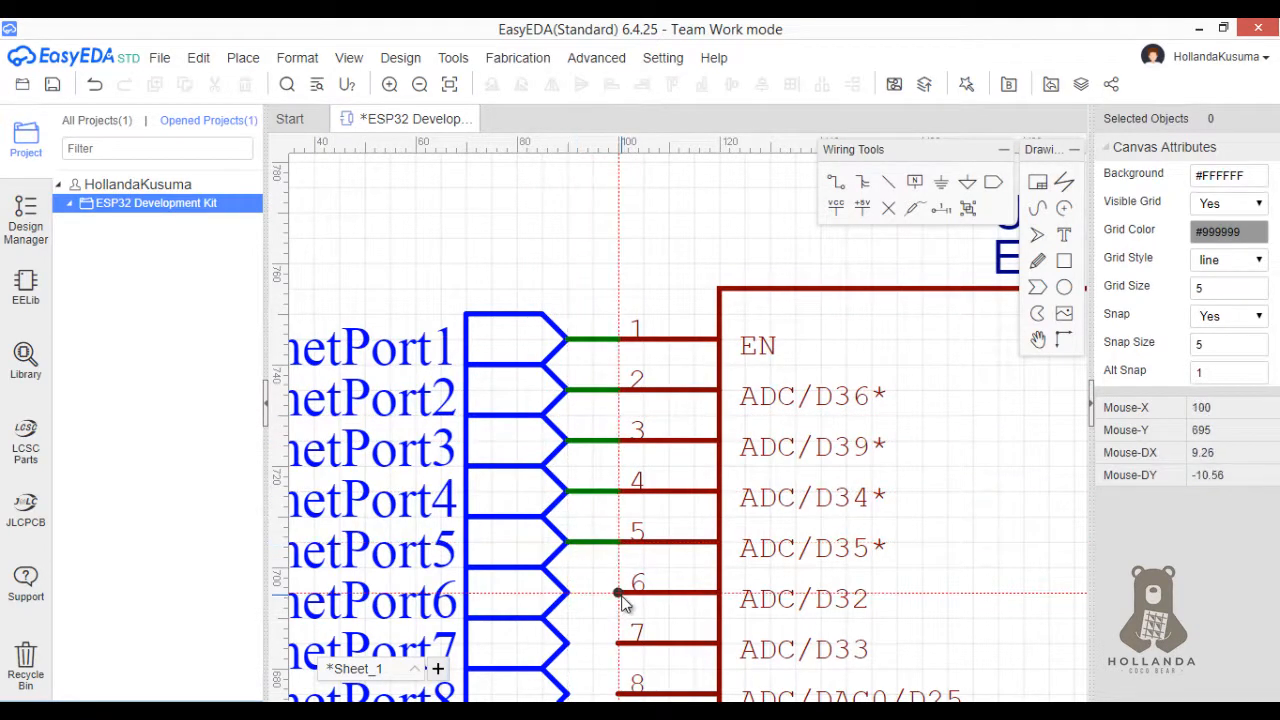
pyautogui.click(570, 592)
pyautogui.click(618, 642)
pyautogui.click(570, 642)
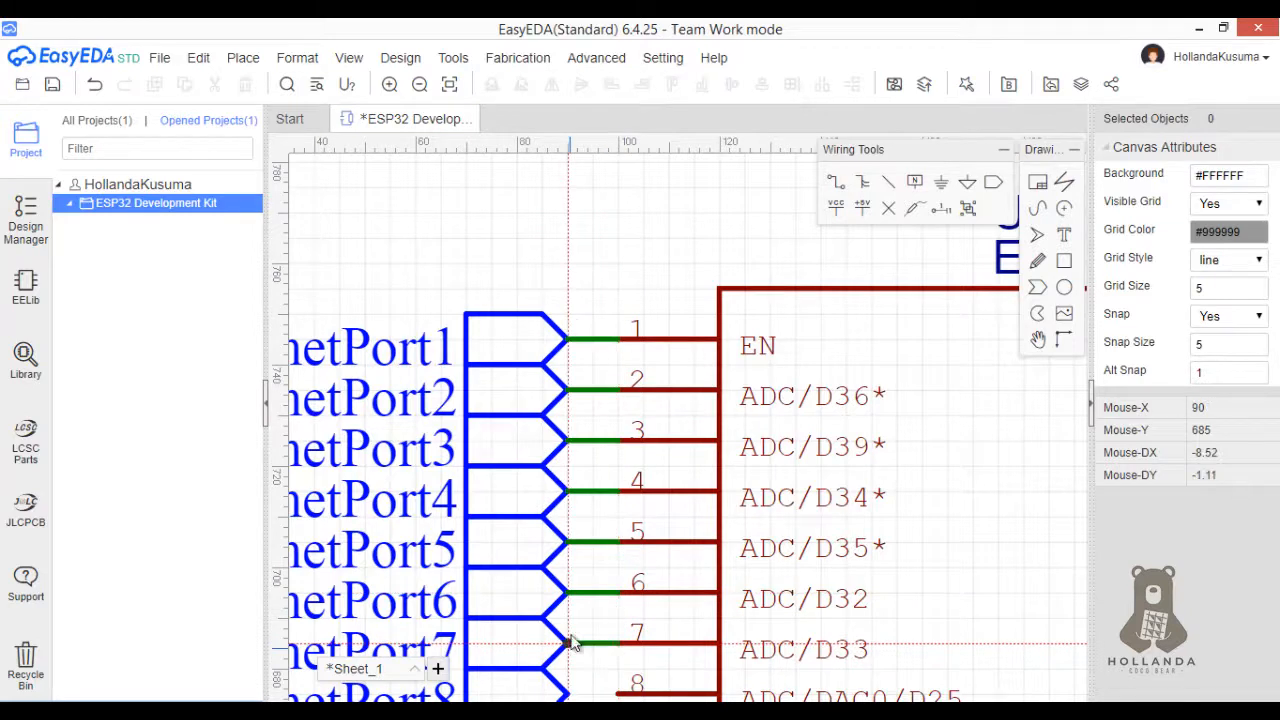
# - Wire pins 8 to 13 of the ESP32 DevKit straight across to netPort8 to netPort13
pyautogui.scroll(-3, 618, 540)
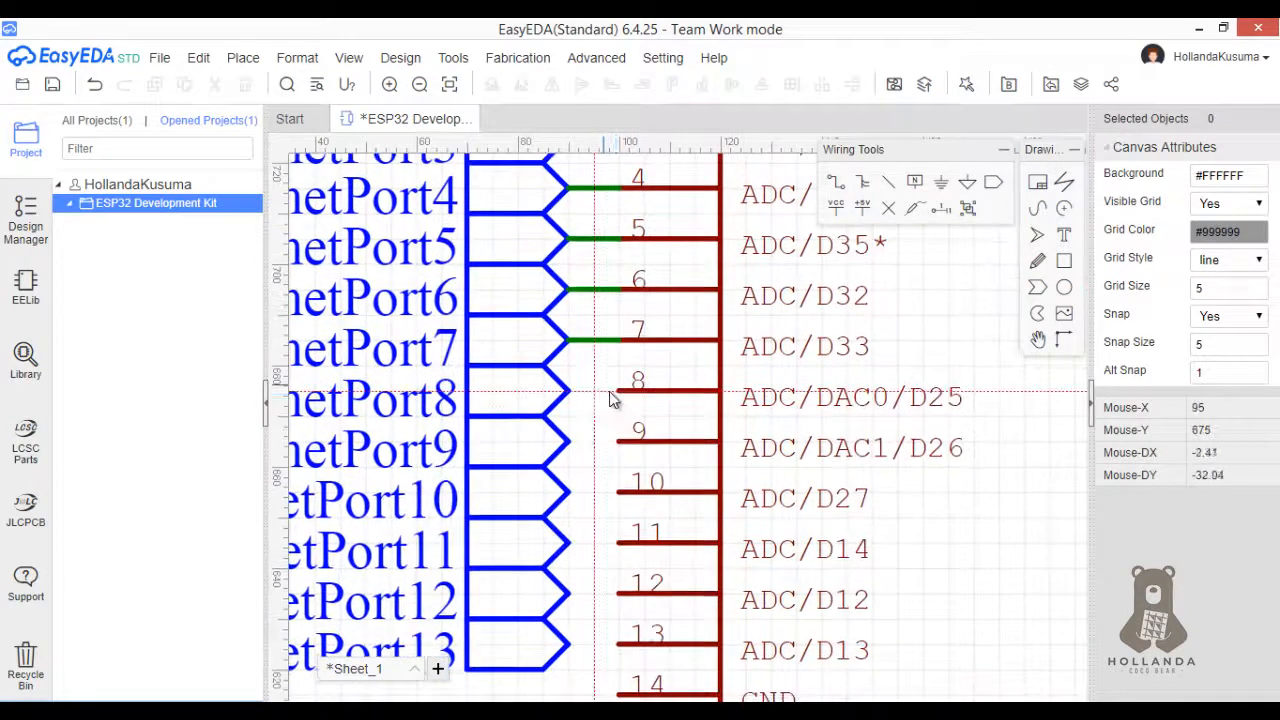
pyautogui.click(618, 391)
pyautogui.click(570, 391)
pyautogui.click(618, 442)
pyautogui.click(570, 442)
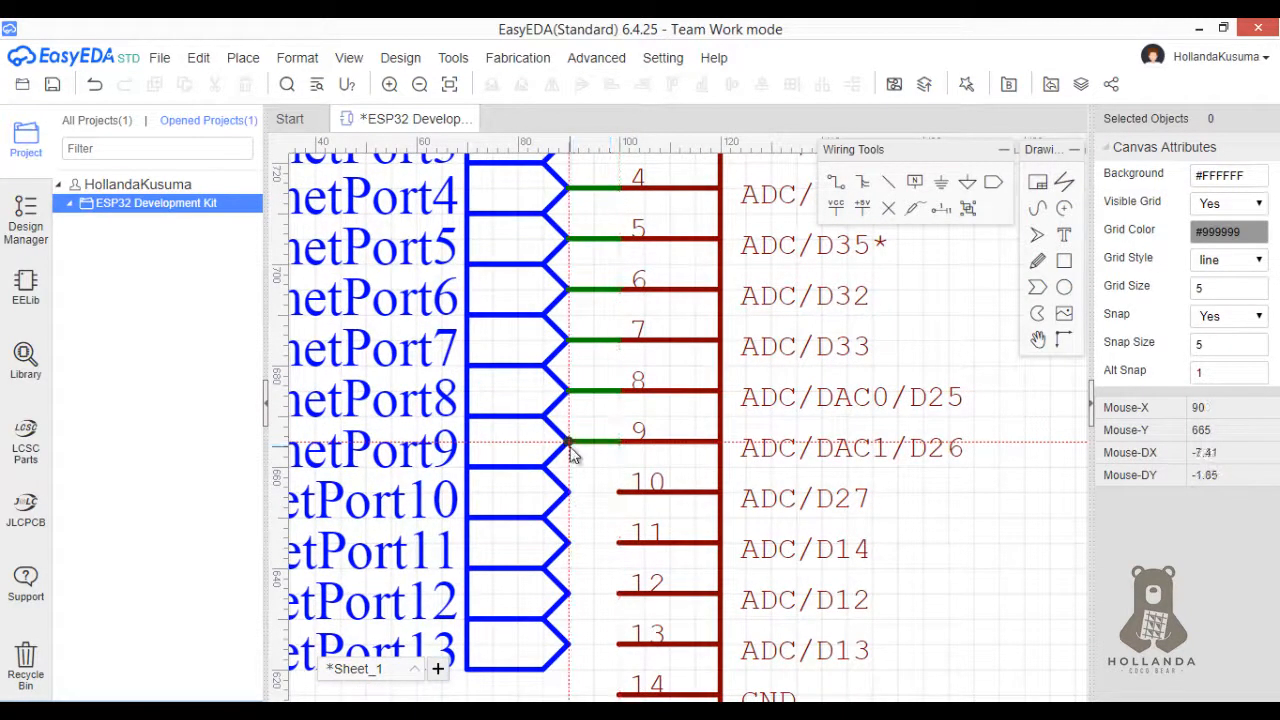
pyautogui.click(618, 492)
pyautogui.click(570, 492)
pyautogui.click(618, 543)
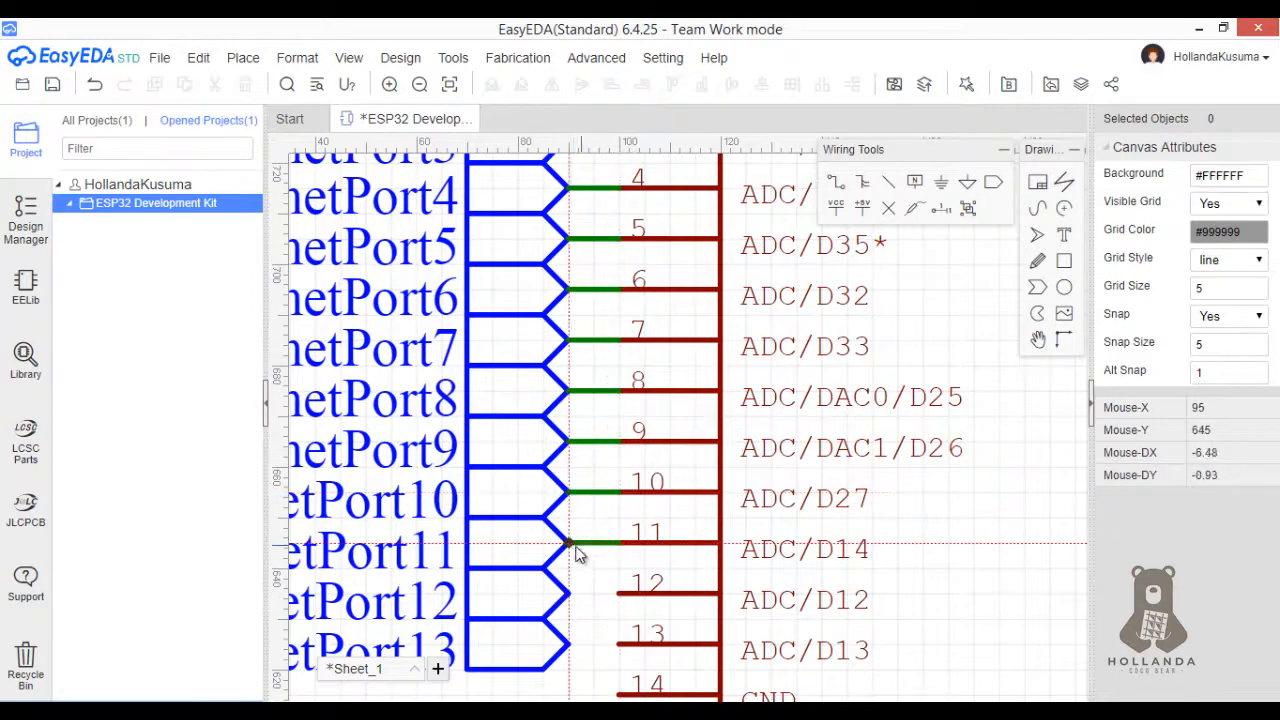
pyautogui.click(570, 543)
pyautogui.click(618, 594)
pyautogui.click(570, 594)
pyautogui.click(618, 644)
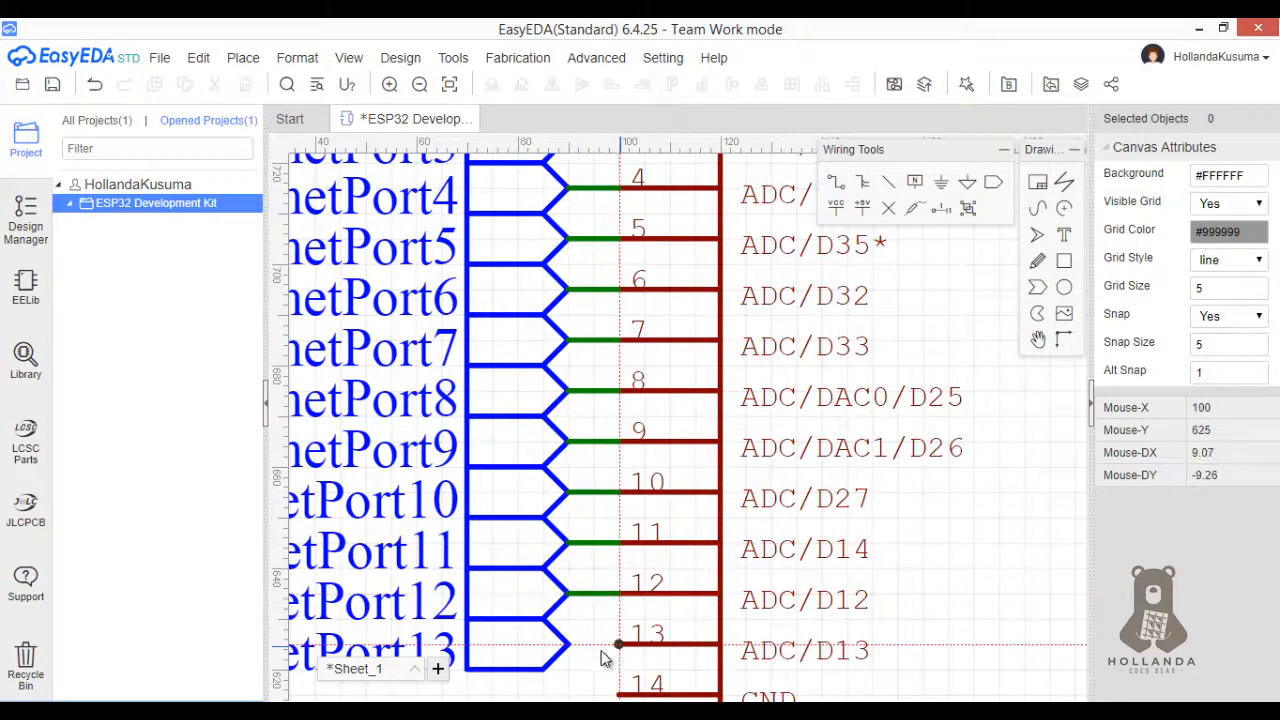
pyautogui.click(570, 644)
# - Place two GND net flags, one below netPort13 and one below netPort26
pyautogui.scroll(-4, 575, 660)
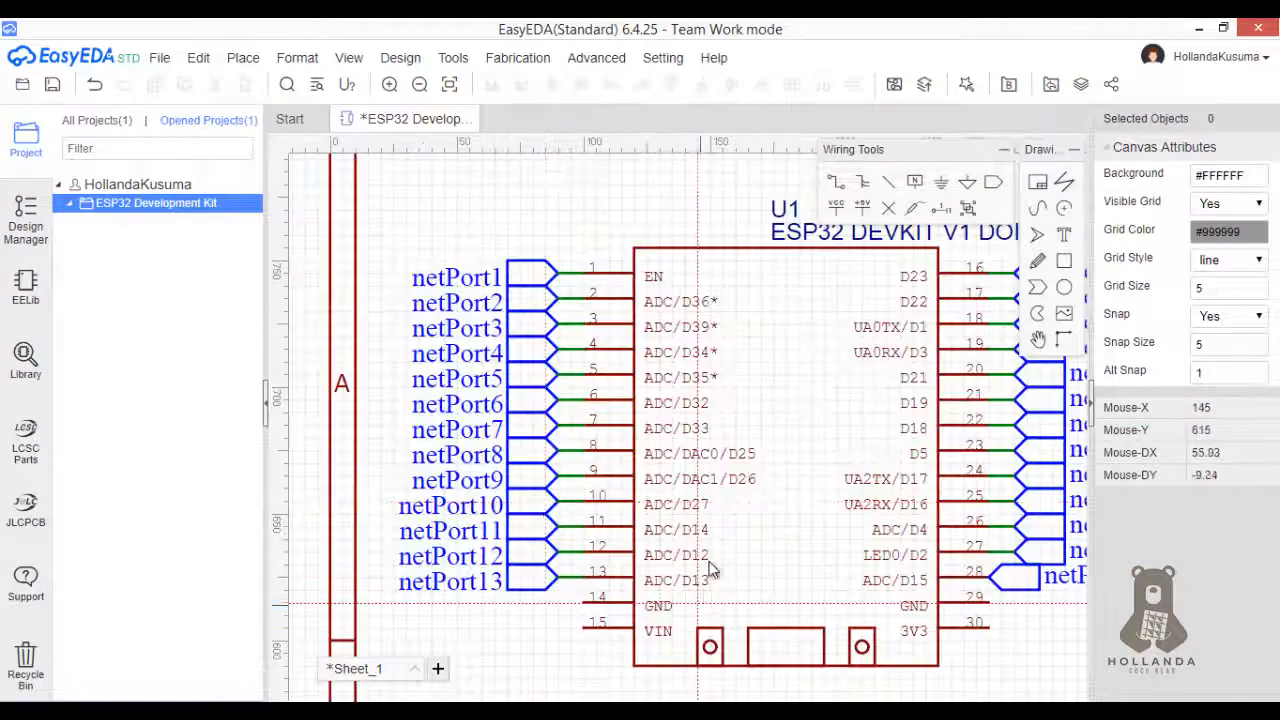
pyautogui.click(942, 184)
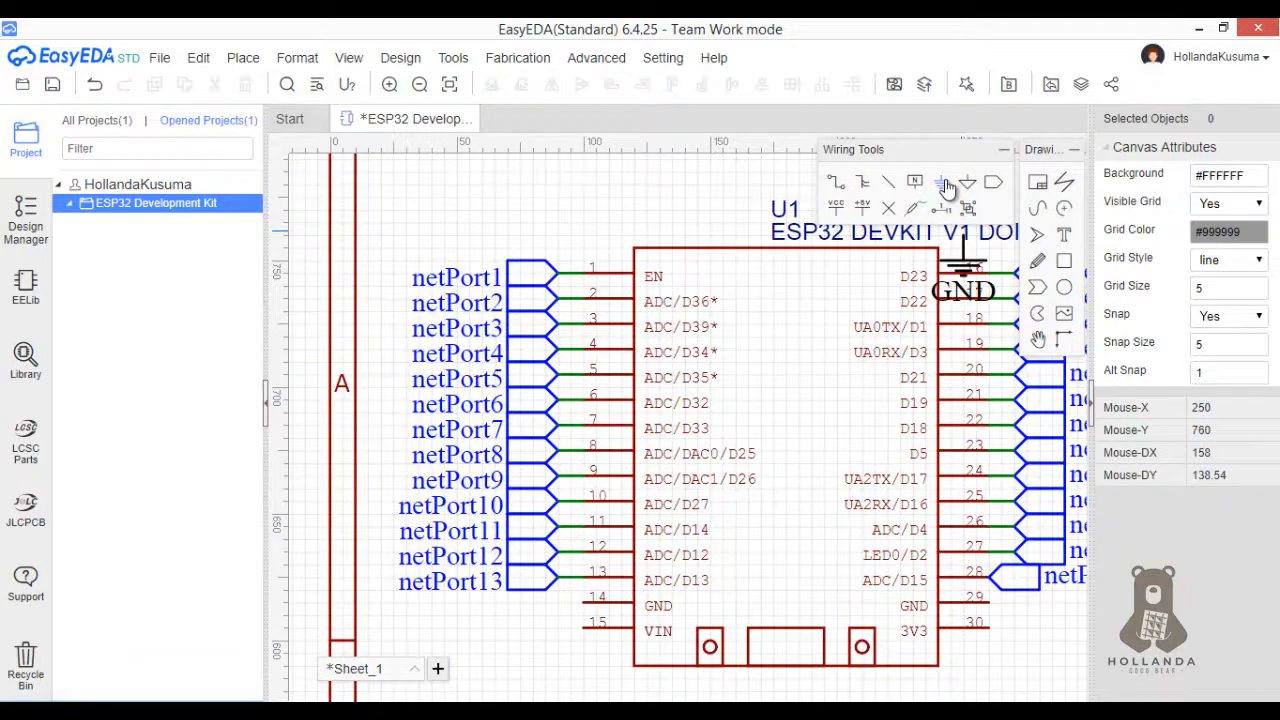
pyautogui.click(430, 622)
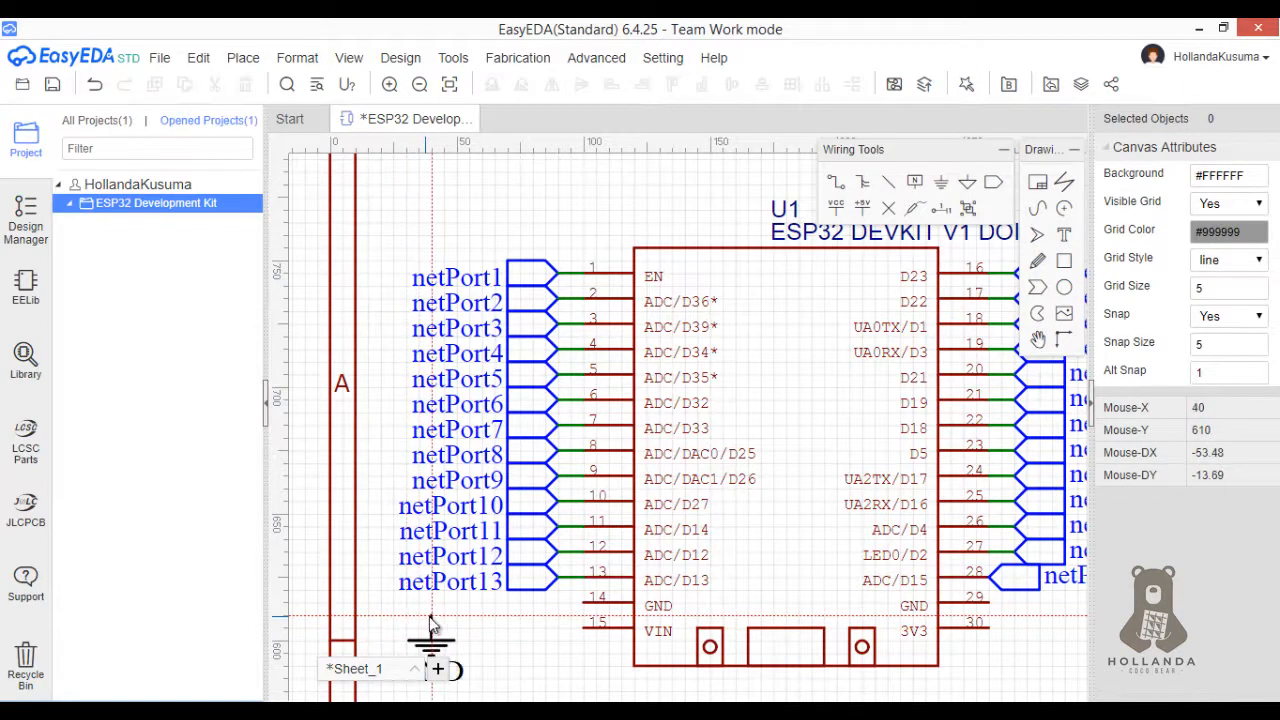
pyautogui.moveTo(1043, 619); pyautogui.dragTo(907, 522, button='right')
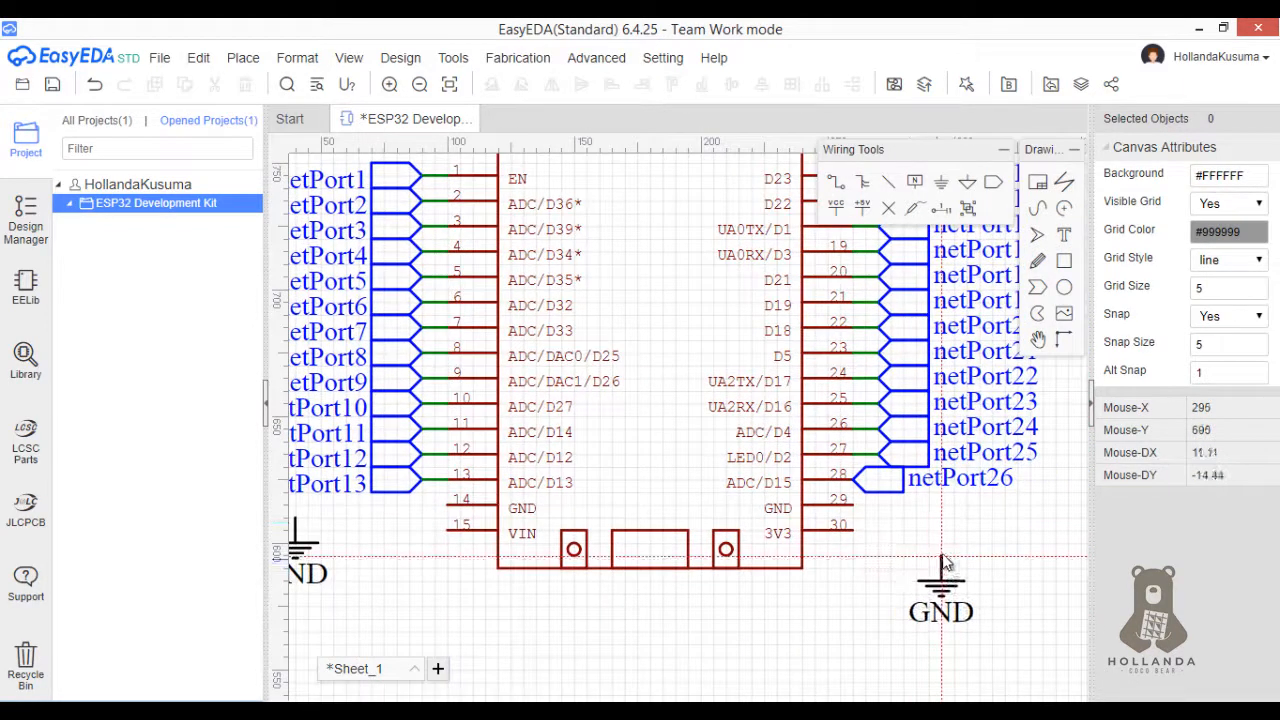
pyautogui.click(927, 552)
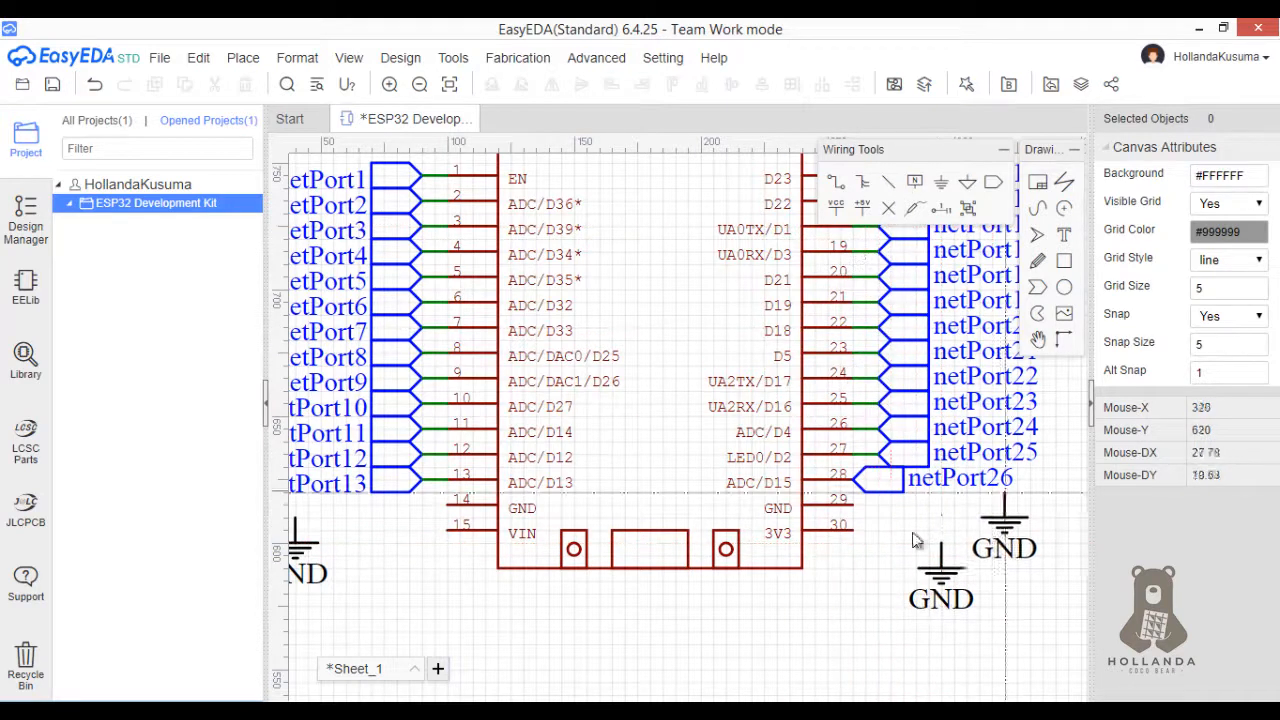
# - Place a +5V net flag, rotated to point downward, beside the VIN pin between the GND flag and the component
pyautogui.click(862, 207)
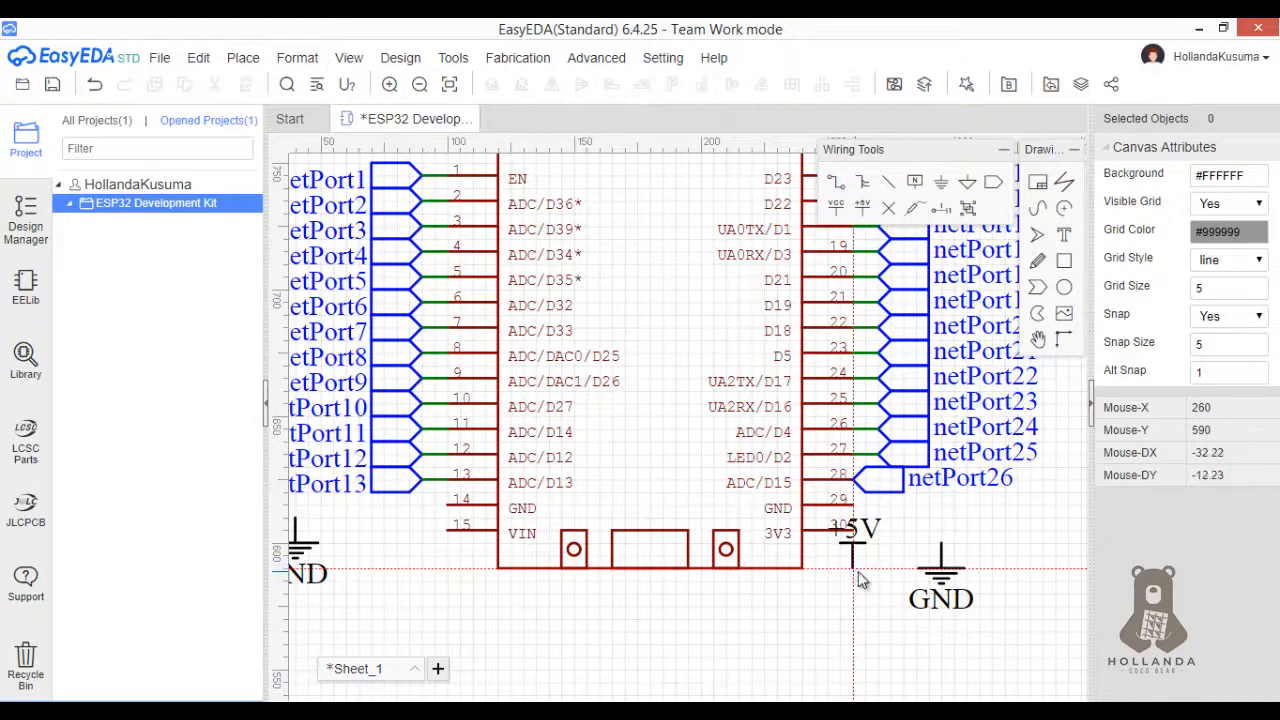
pyautogui.press('space')
pyautogui.press('space')
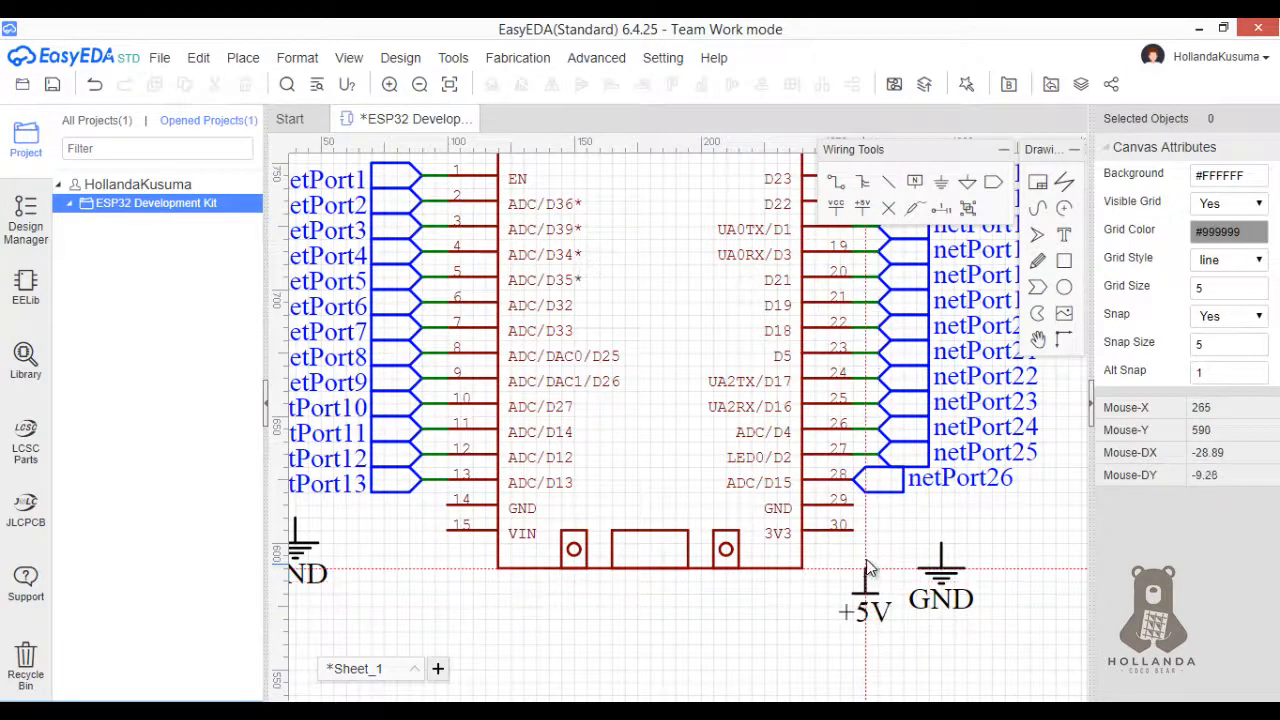
pyautogui.click(396, 550)
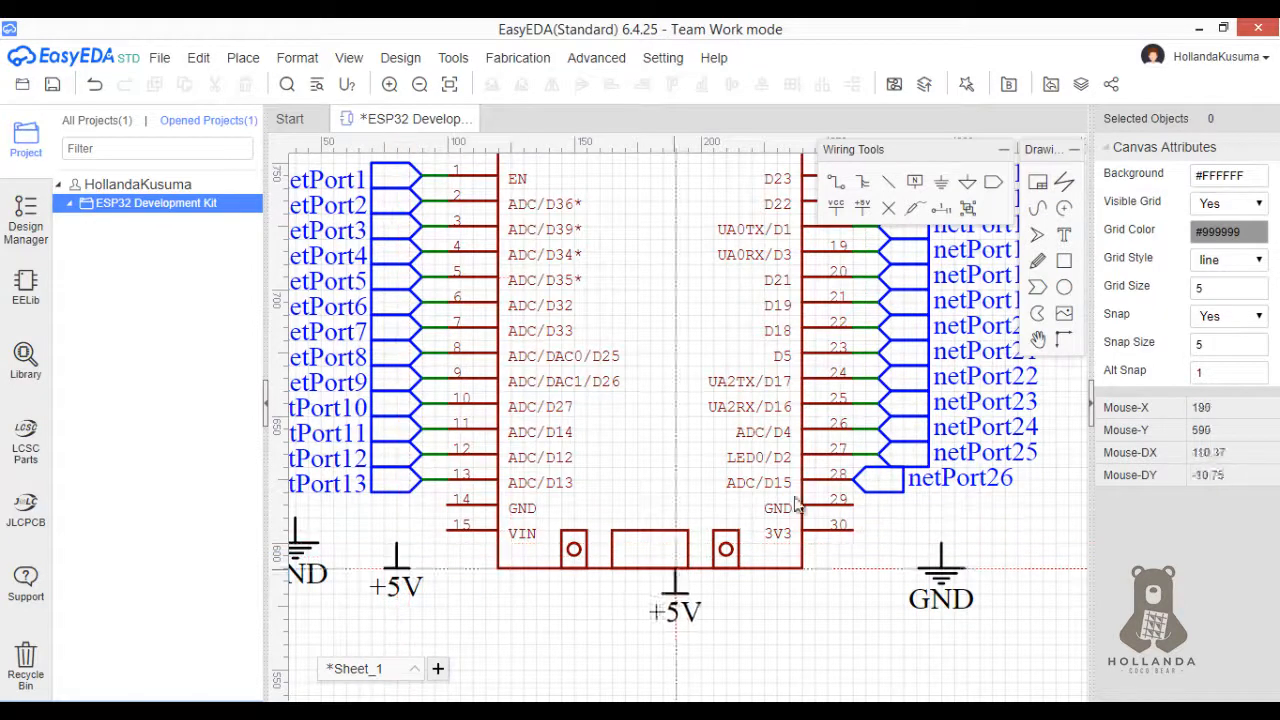
# - Place a VCC net flag, rotated to point downward, just below the 3V3 pin 30
pyautogui.click(836, 207)
pyautogui.press('space')
pyautogui.press('space')
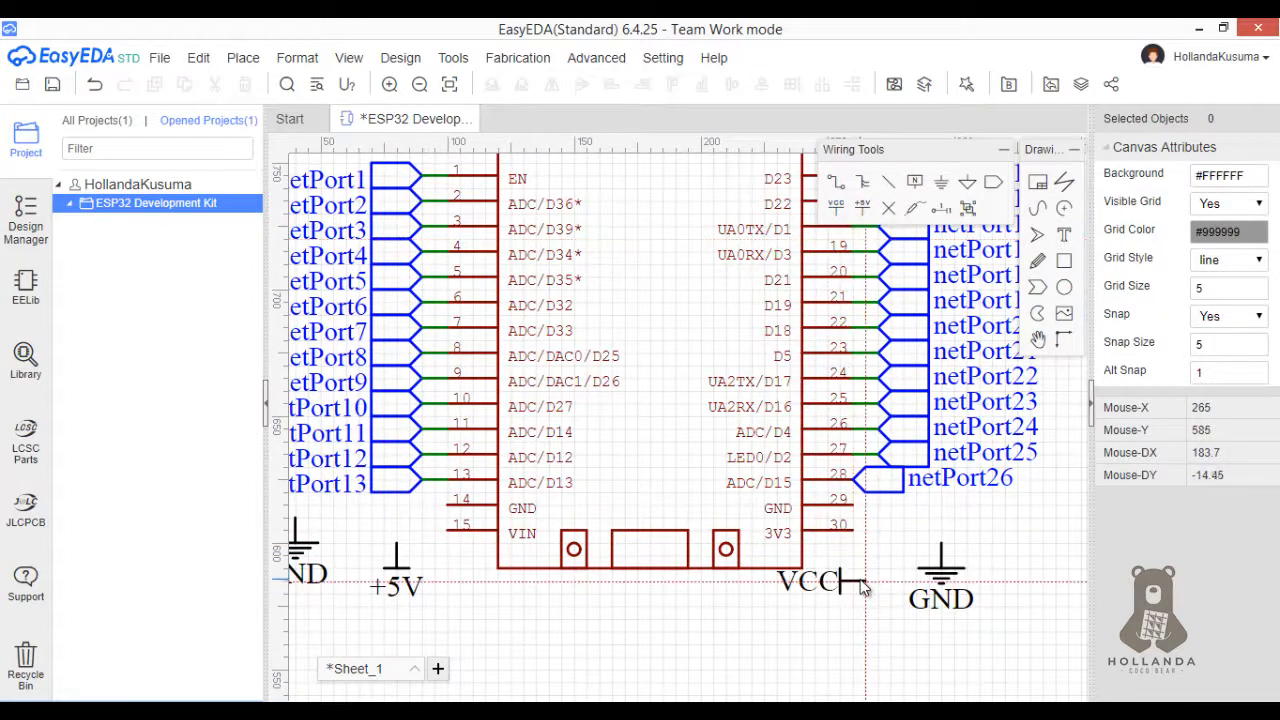
pyautogui.click(866, 600)
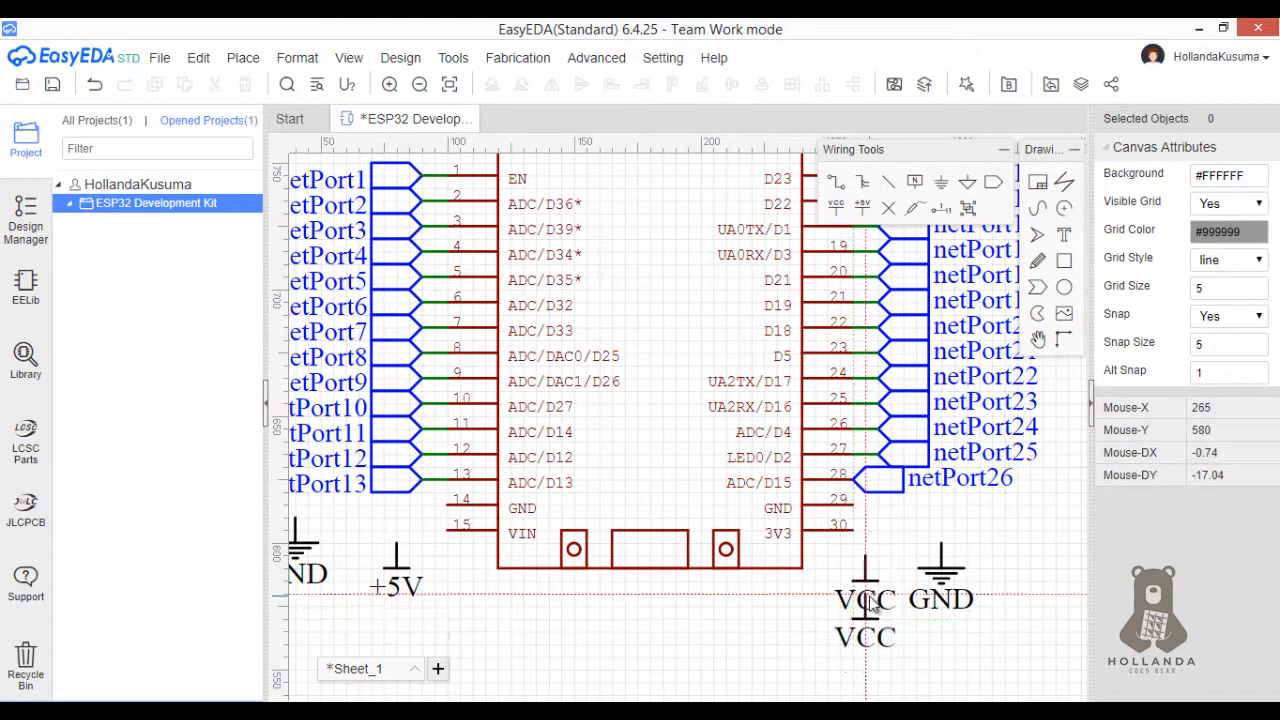
pyautogui.press('Escape')
# - Rename the VCC net flag as 3V3
pyautogui.click(874, 598)
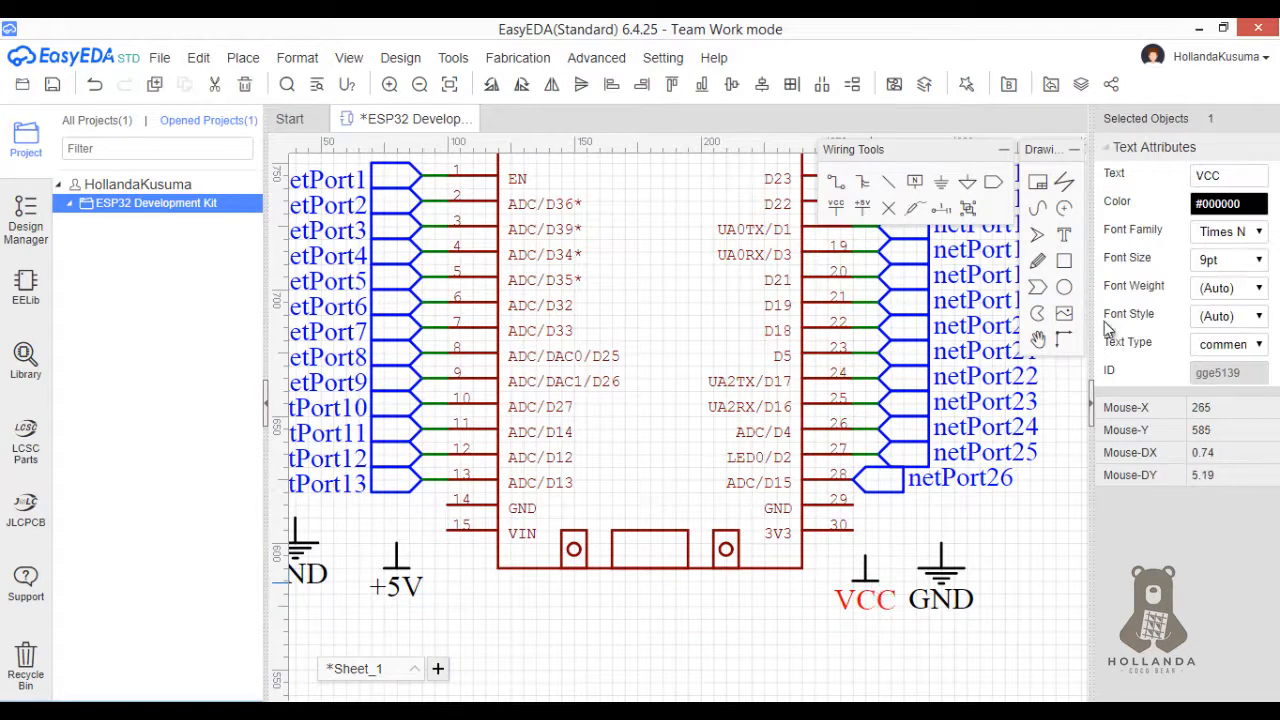
pyautogui.click(1243, 203)
pyautogui.doubleClick(1238, 177)
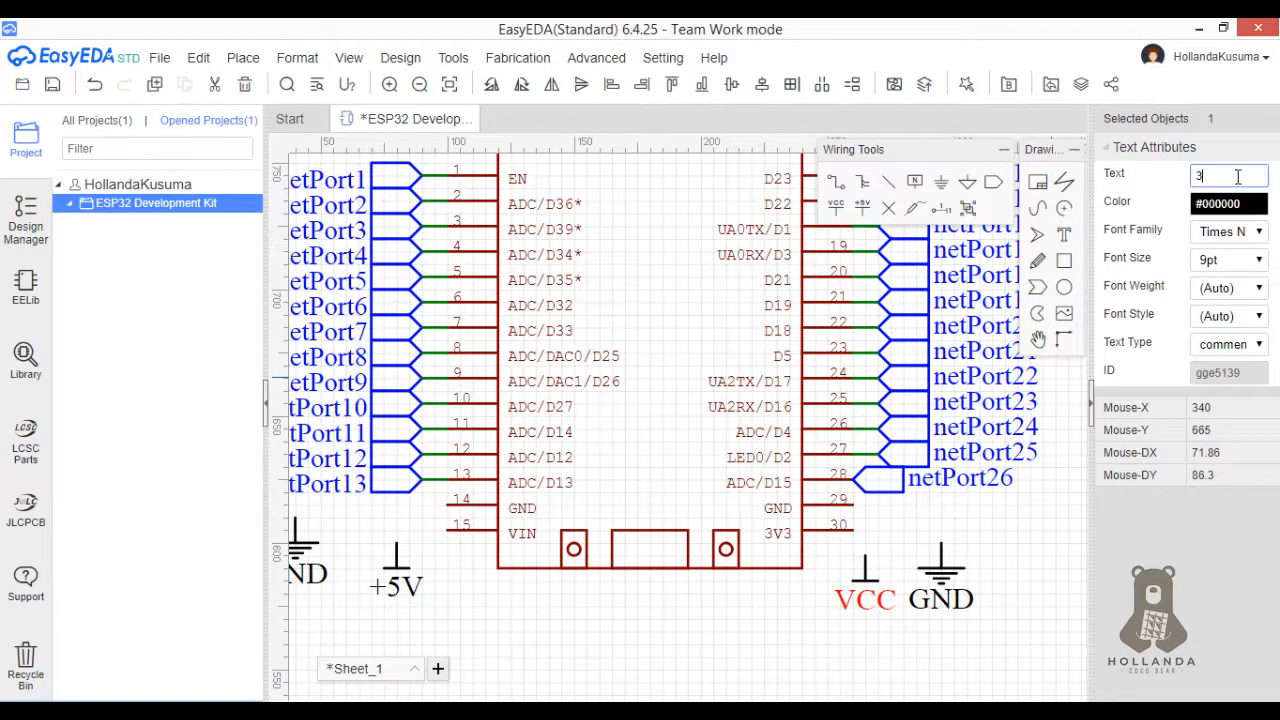
pyautogui.click(1012, 546)
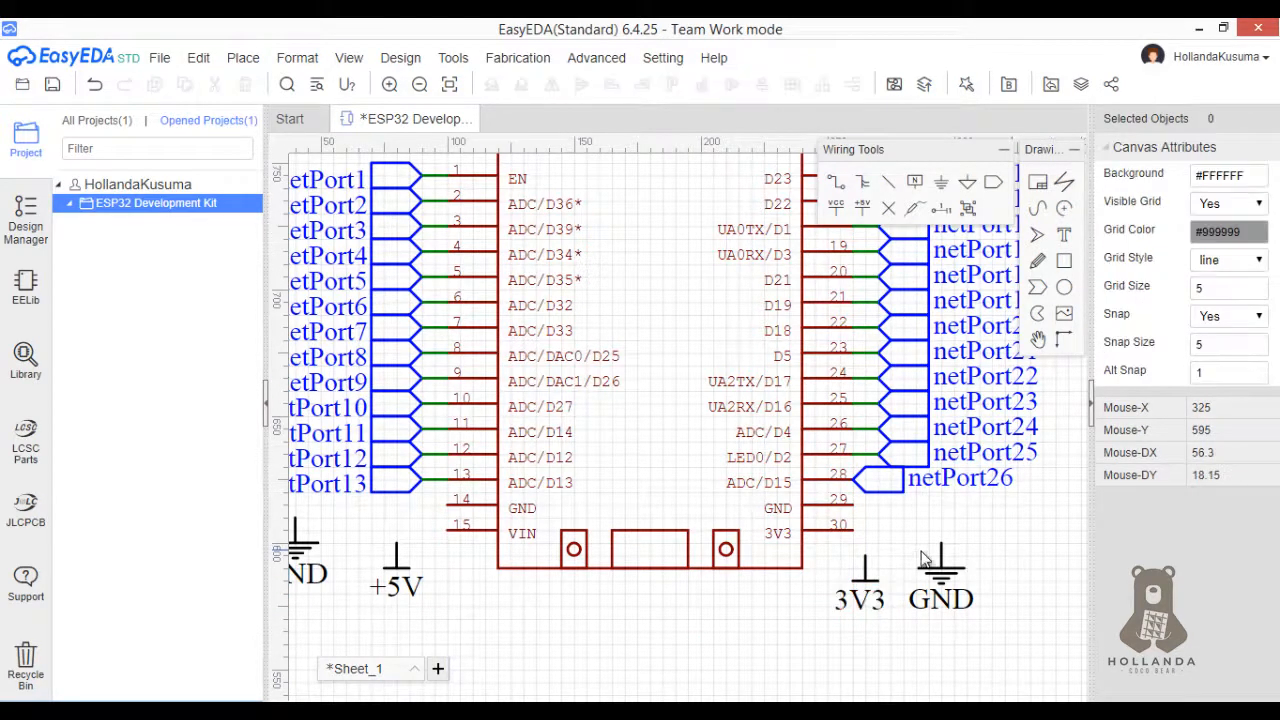
# - Wire pin 30 to the 3V3 flag and GND pin 29 to the GND flag beside it
pyautogui.click(863, 564)
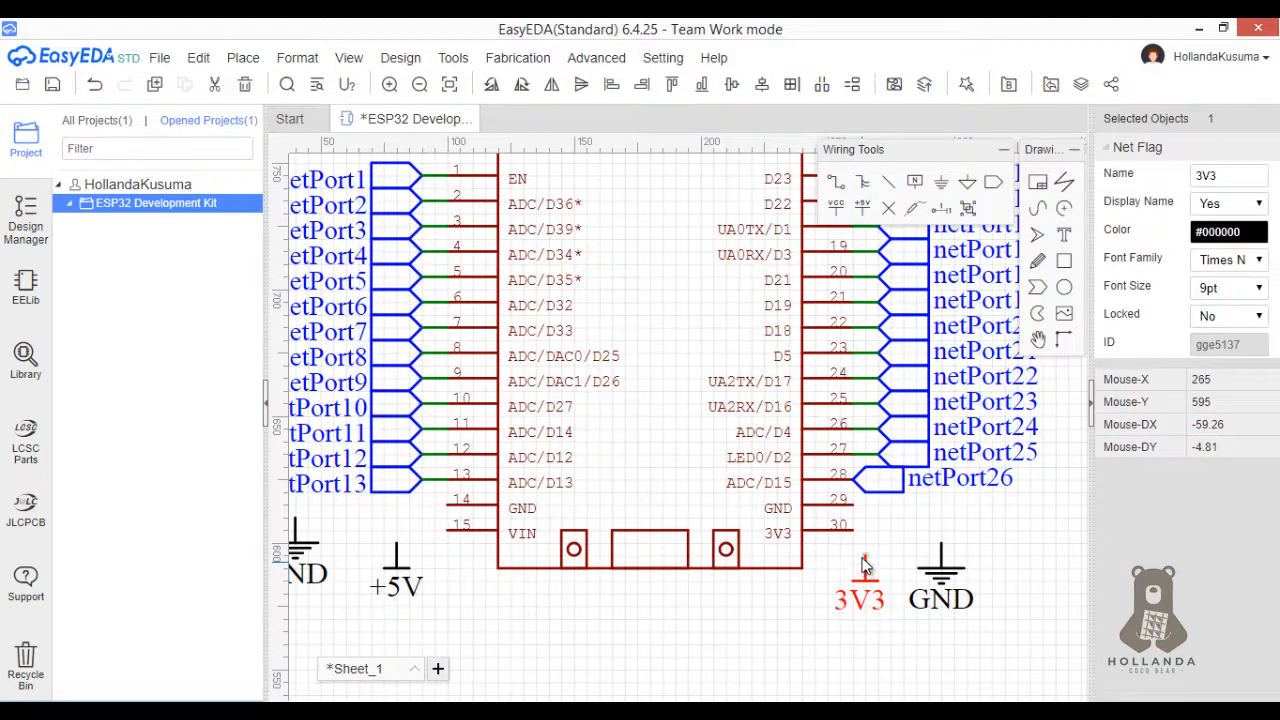
pyautogui.click(866, 553)
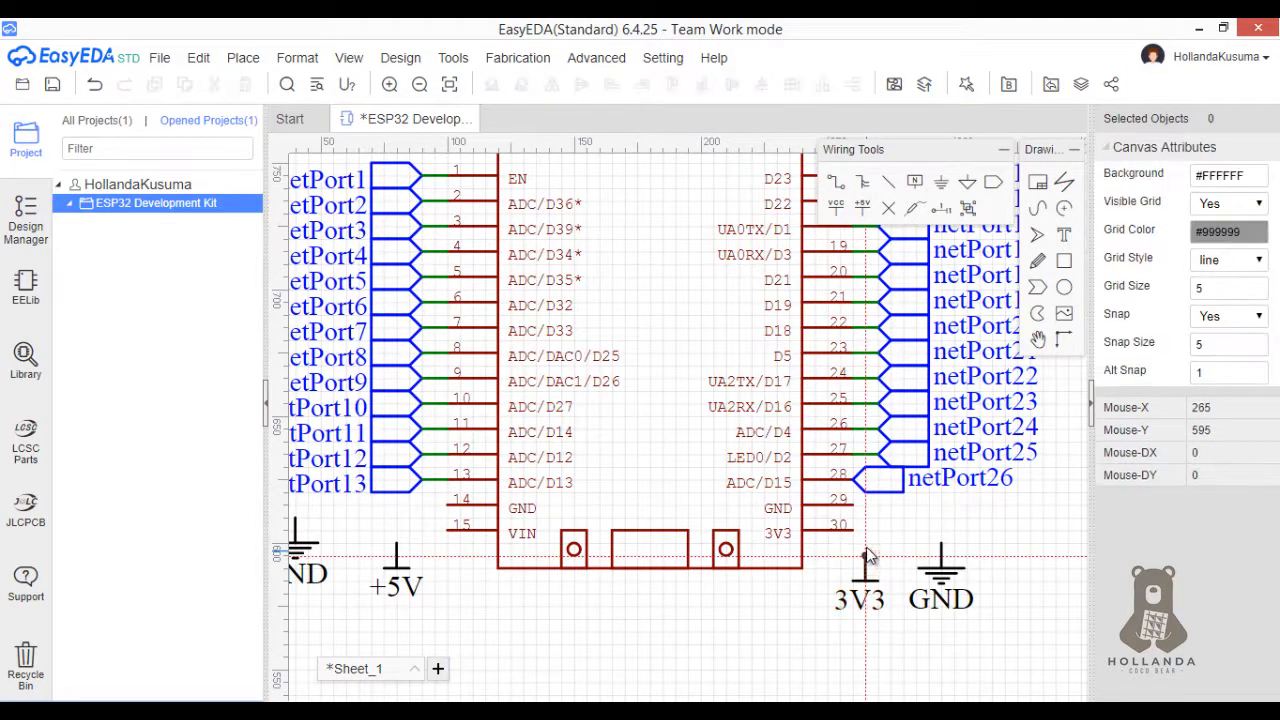
pyautogui.click(855, 531)
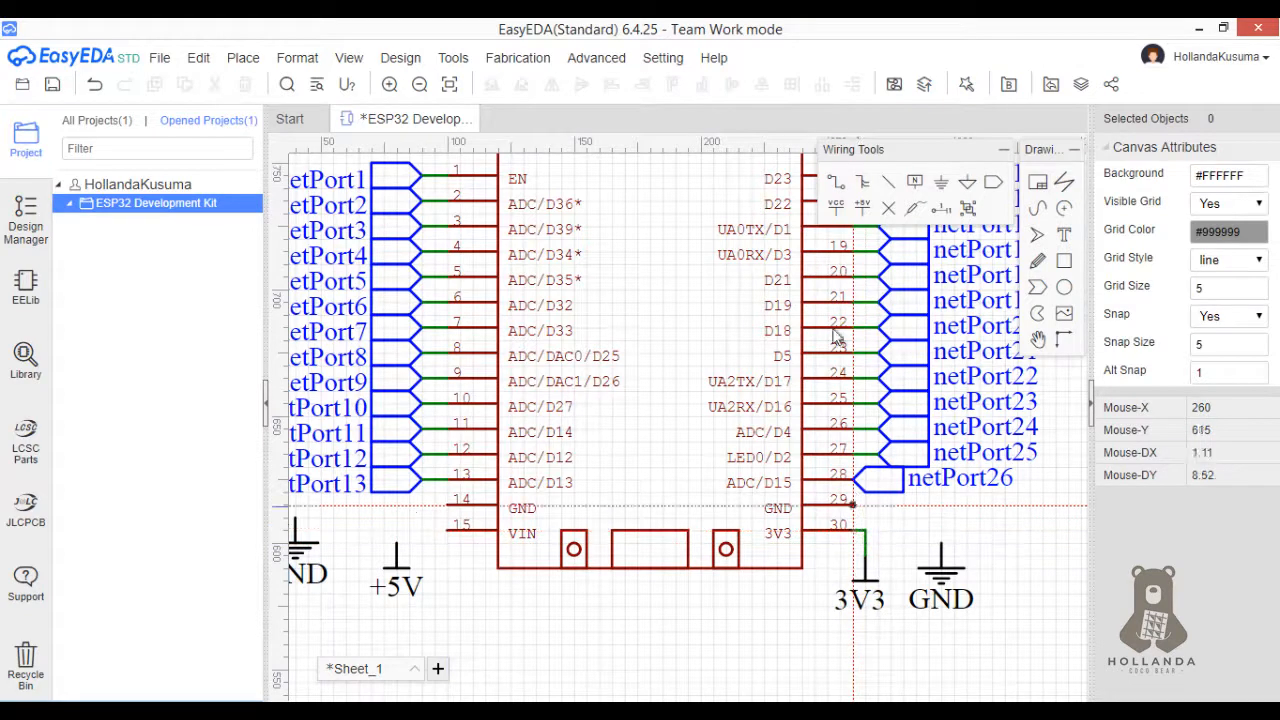
pyautogui.click(848, 184)
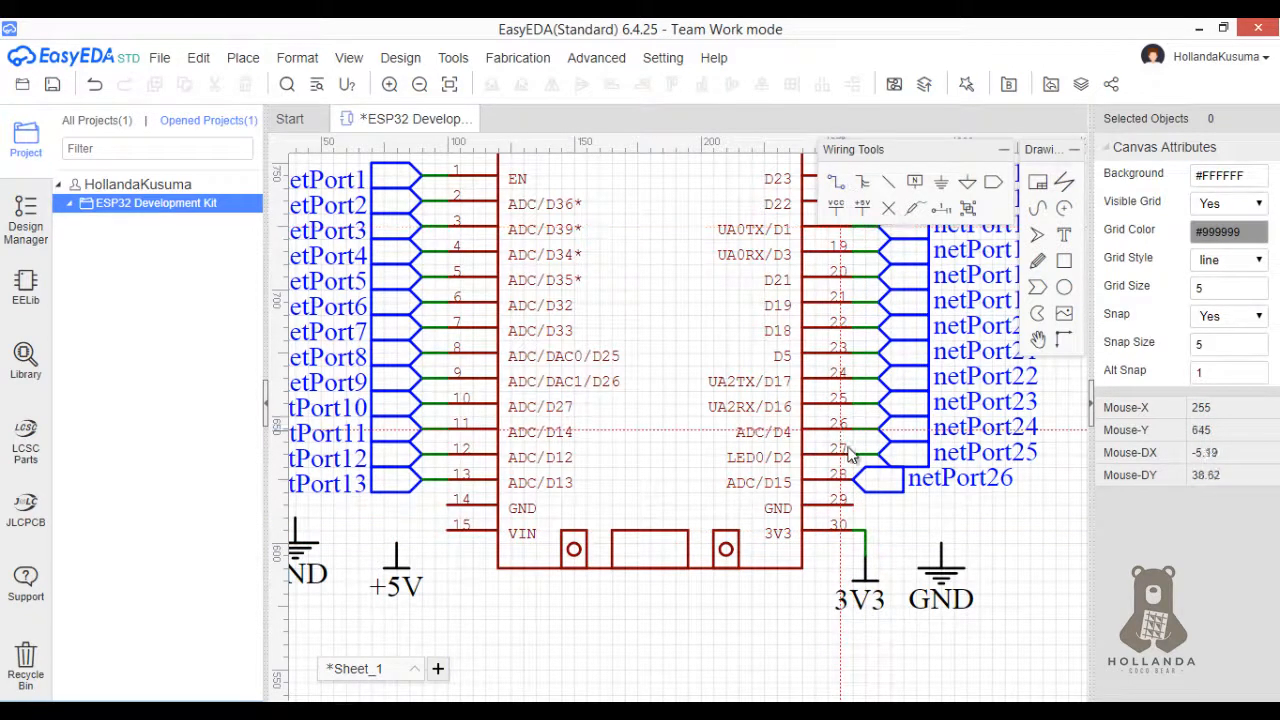
pyautogui.click(848, 506)
pyautogui.click(941, 552)
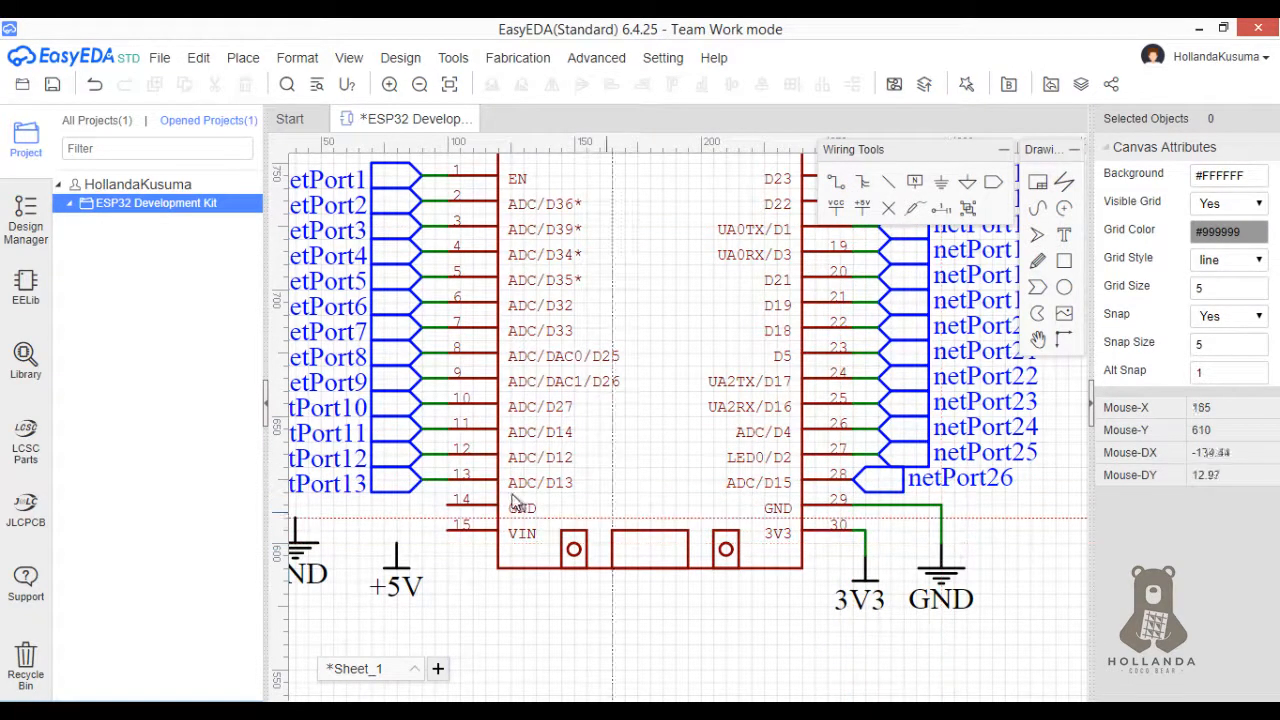
# - Wire VIN pin 15 to the +5V flag and GND pin 14 to the GND flag below netPort13
pyautogui.click(447, 531)
pyautogui.click(397, 545)
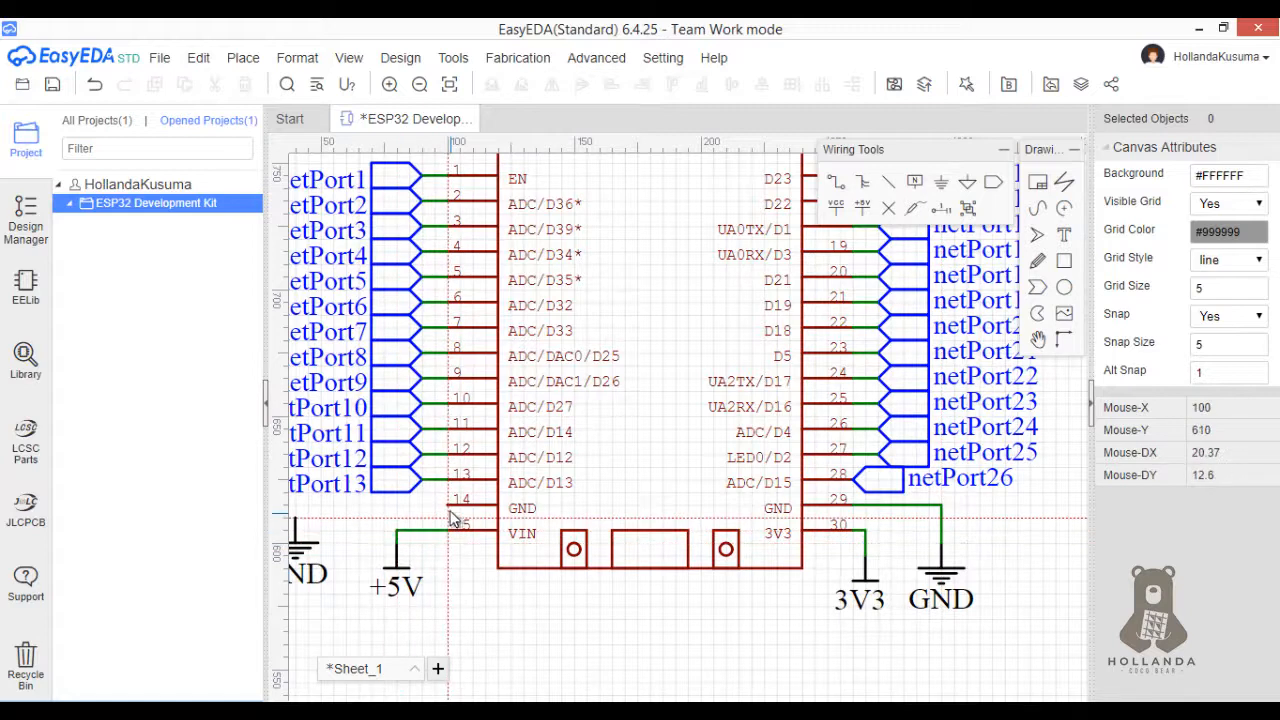
pyautogui.click(447, 506)
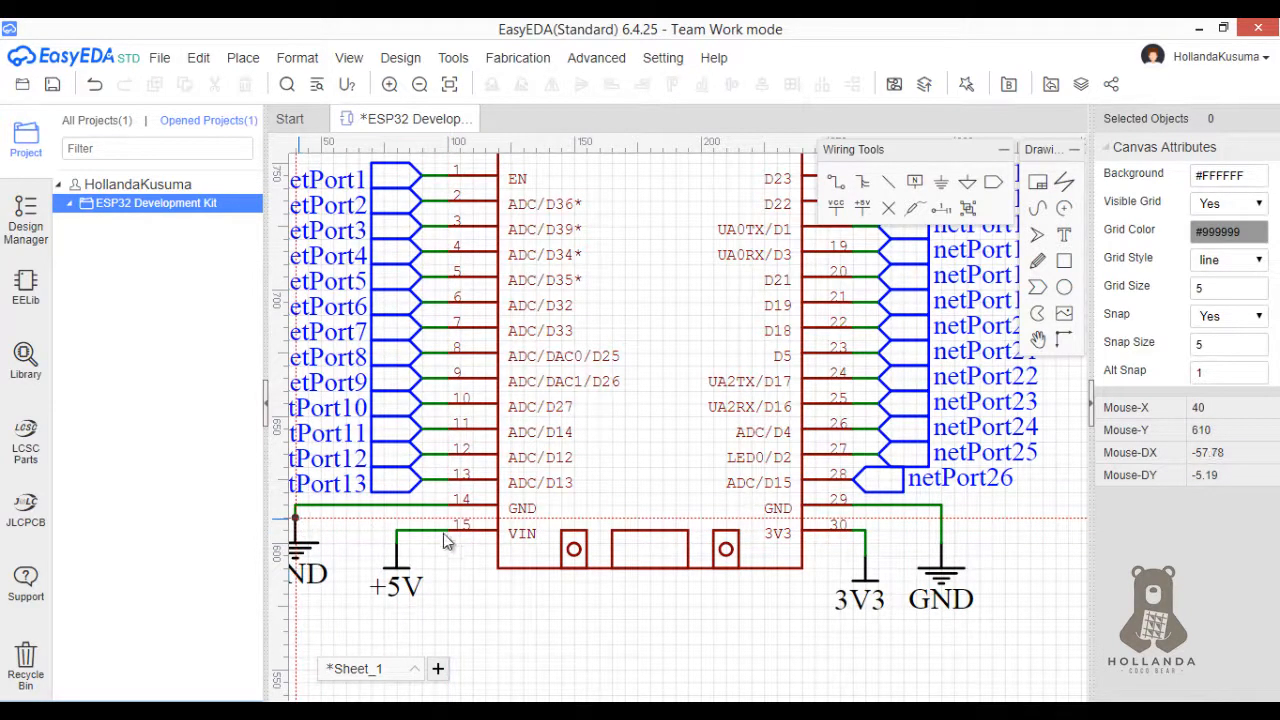
pyautogui.click(296, 518)
pyautogui.scroll(-2, 486, 541)
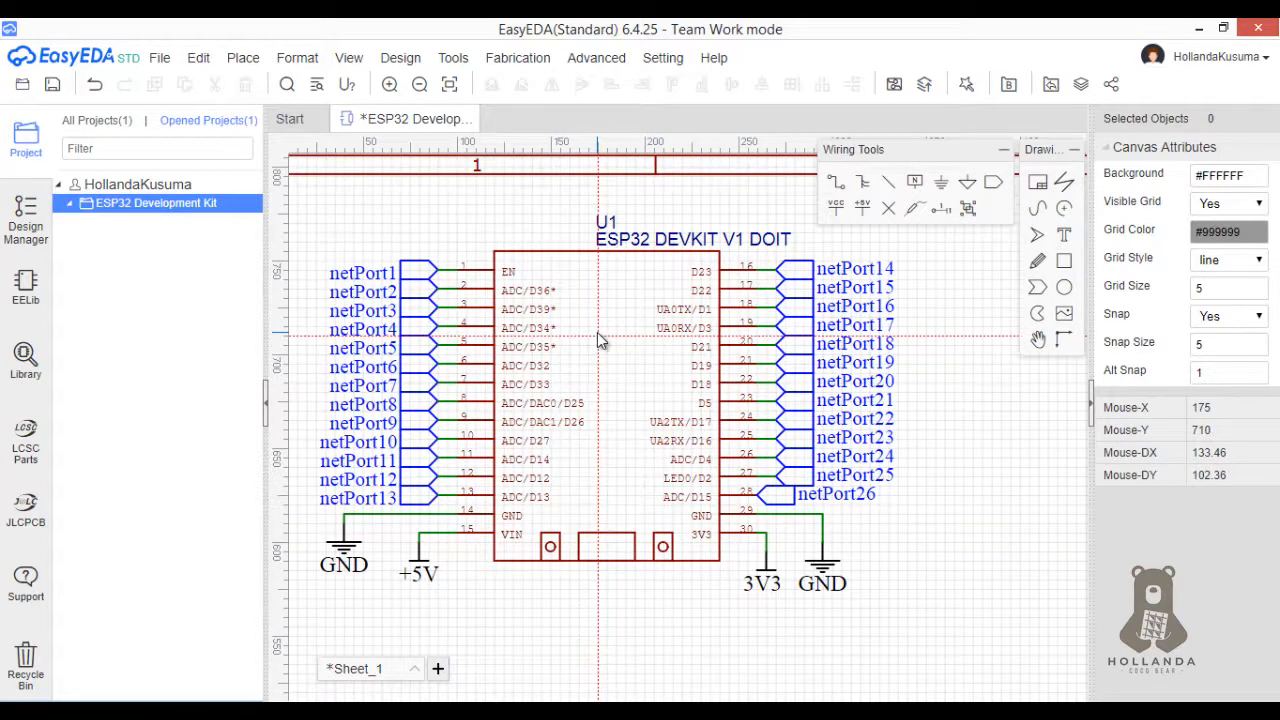
pyautogui.press('Escape')
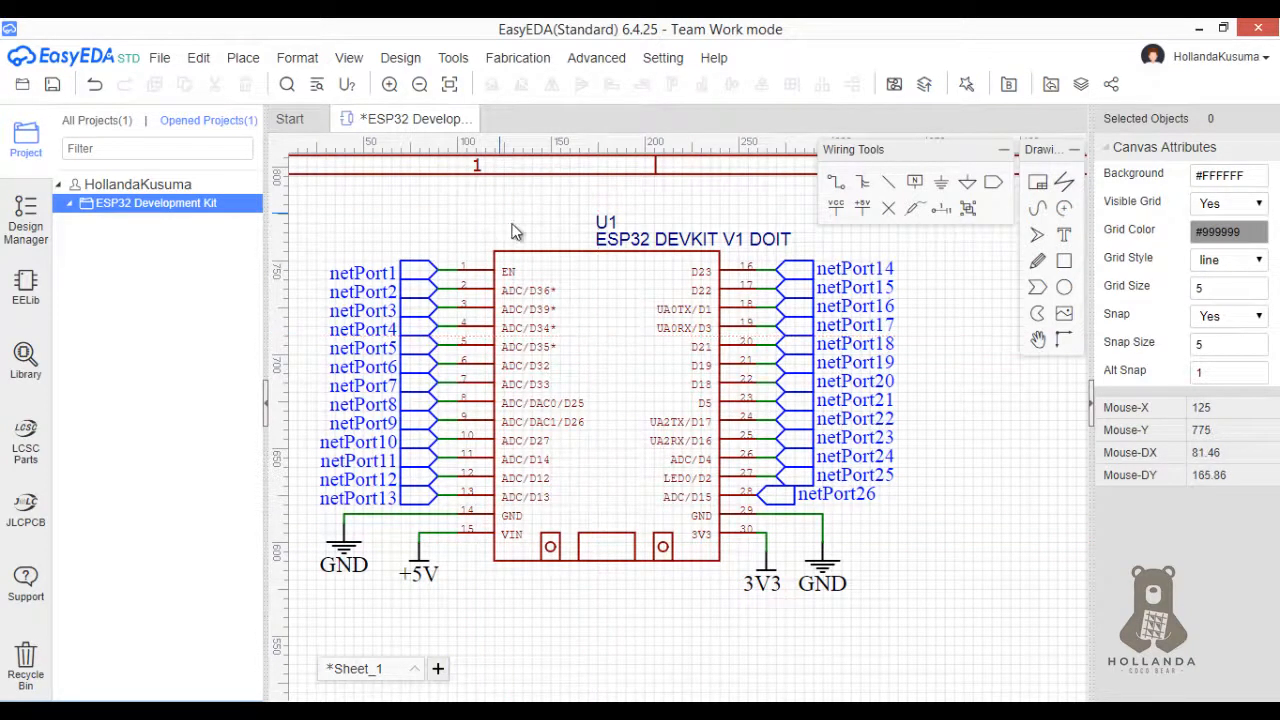
# - Rename netPort1 at pin 1 as EN
pyautogui.doubleClick(367, 275)
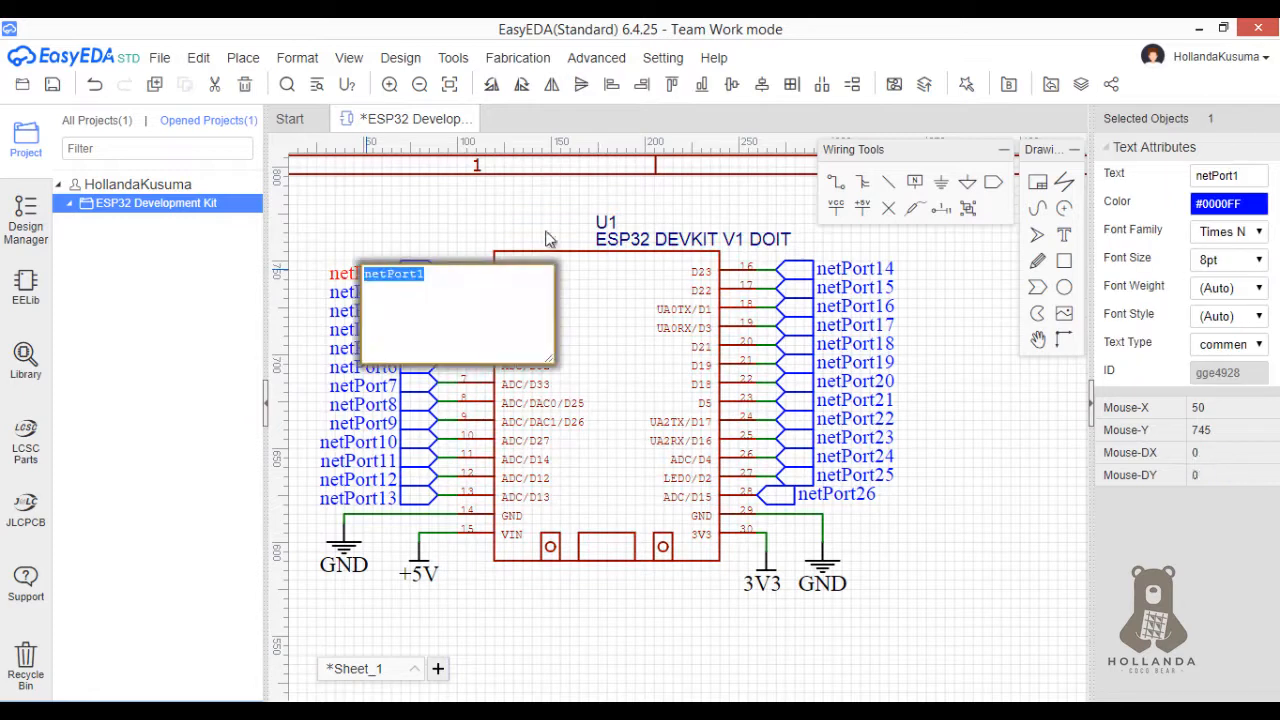
pyautogui.write('EN')
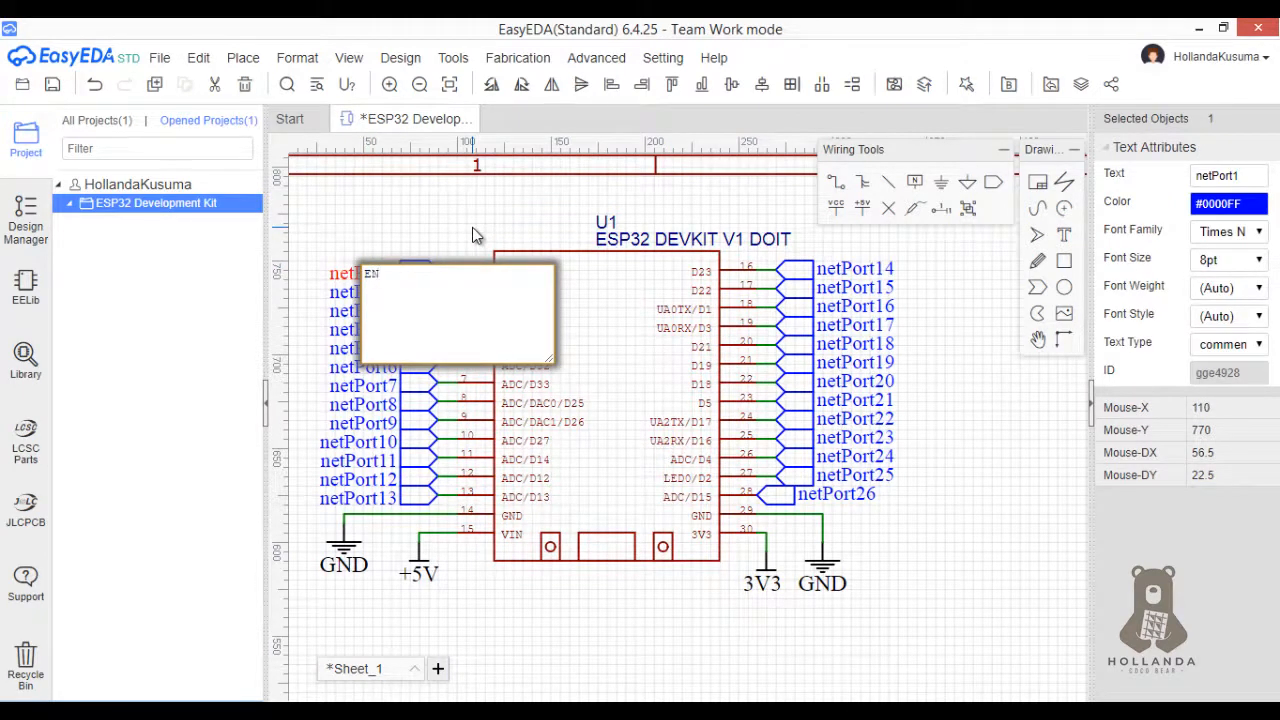
pyautogui.click(474, 236)
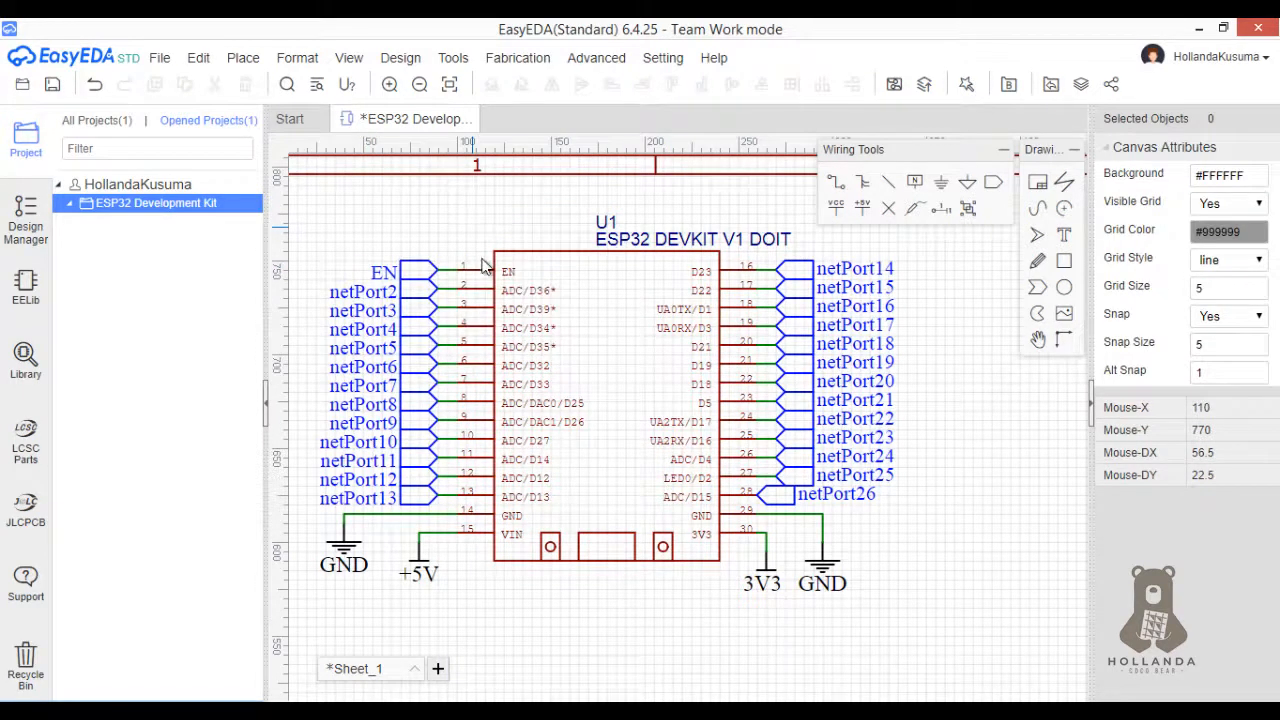
# - Rename netPort2 at pin 2 as D36
pyautogui.doubleClick(378, 291)
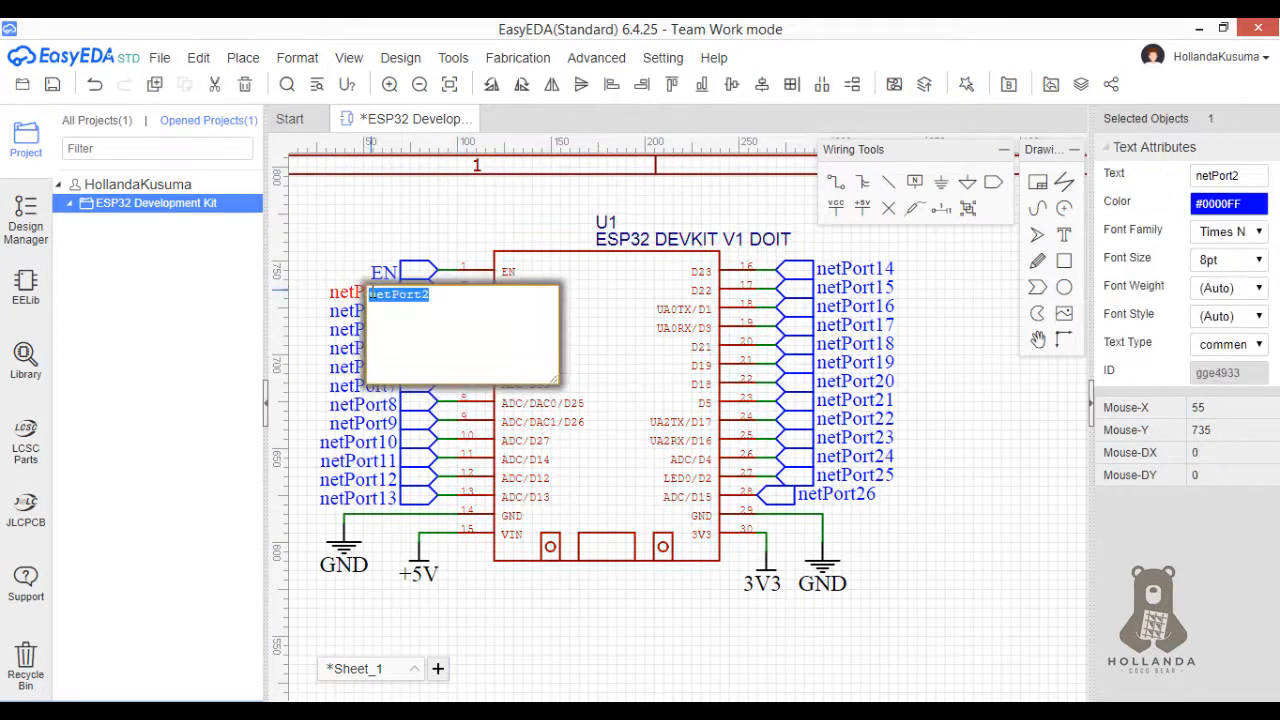
pyautogui.write('V')
pyautogui.write('36')
pyautogui.click(378, 252)
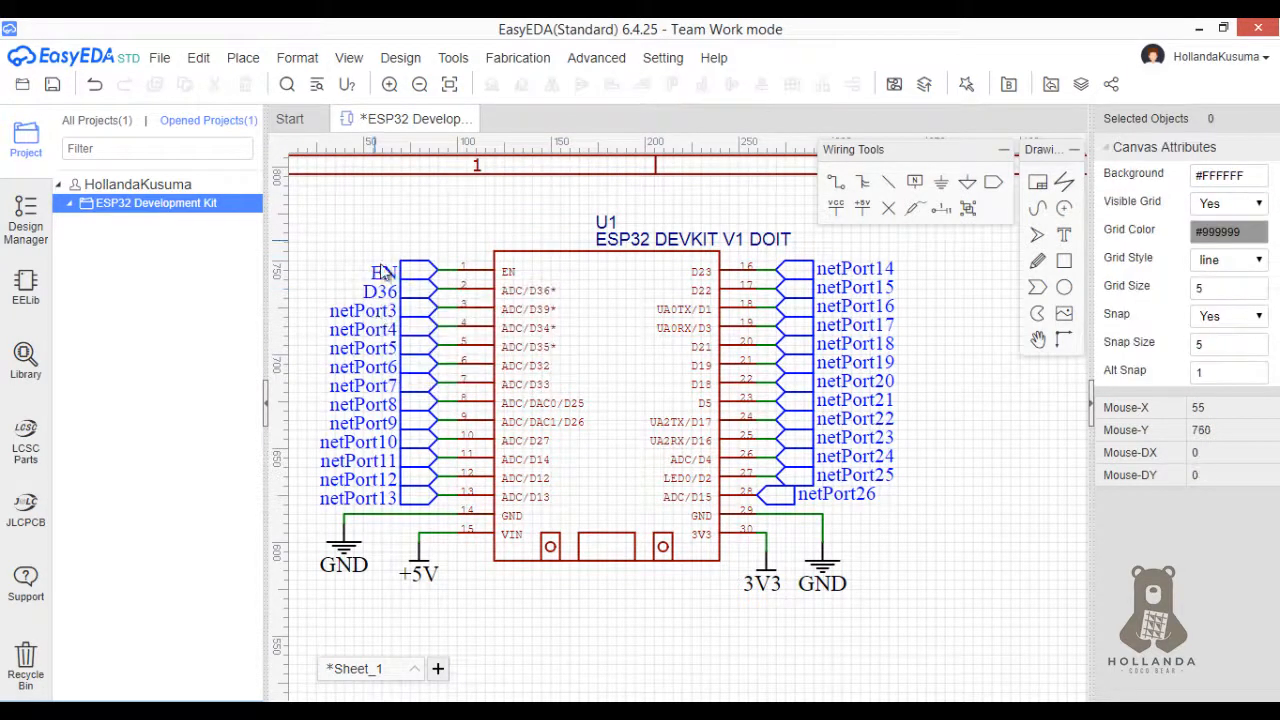
# - Rename netPort3 at pin 3 as D39 and netPort4 at pin 4 as D34
pyautogui.doubleClick(378, 313)
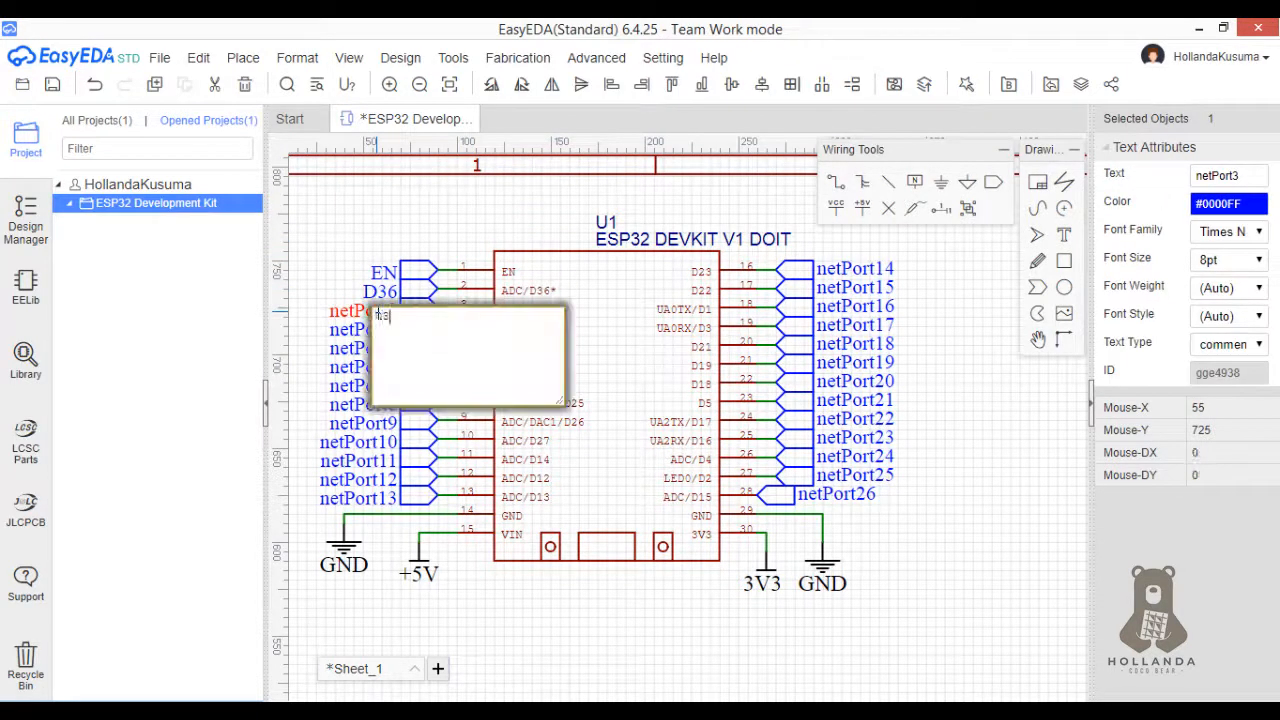
pyautogui.press('Return')
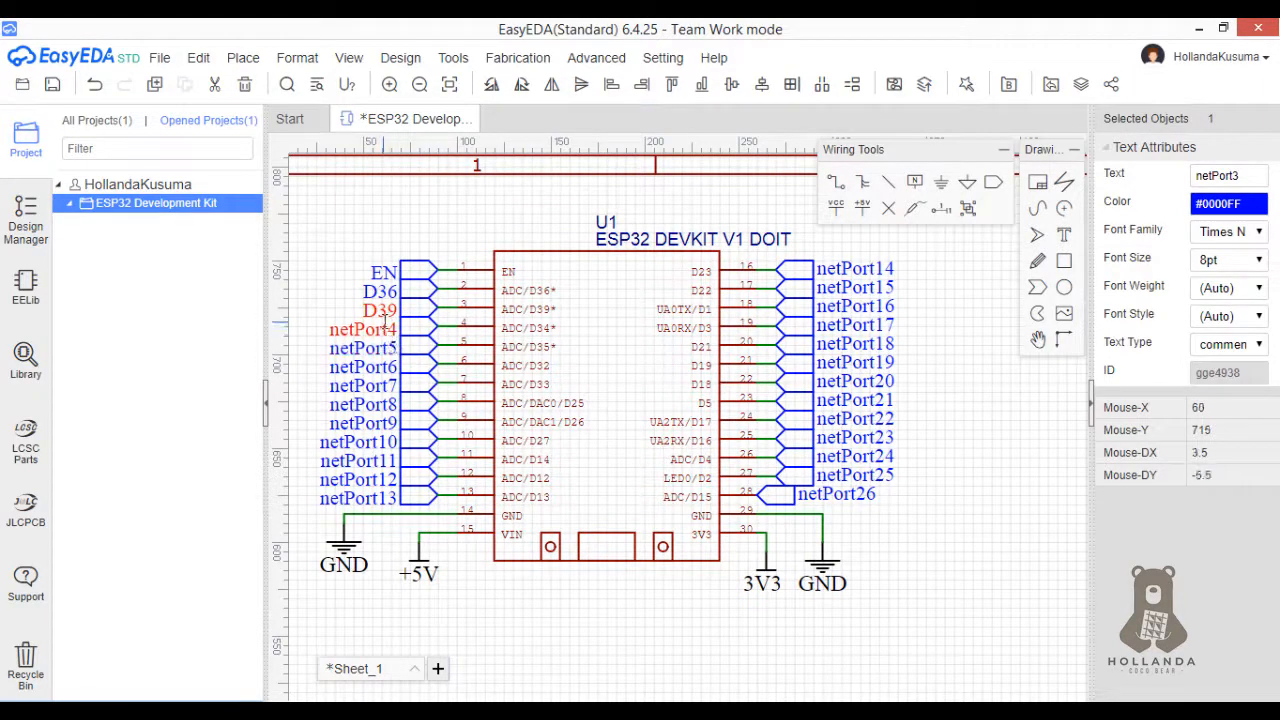
pyautogui.doubleClick(388, 330)
pyautogui.write('D34')
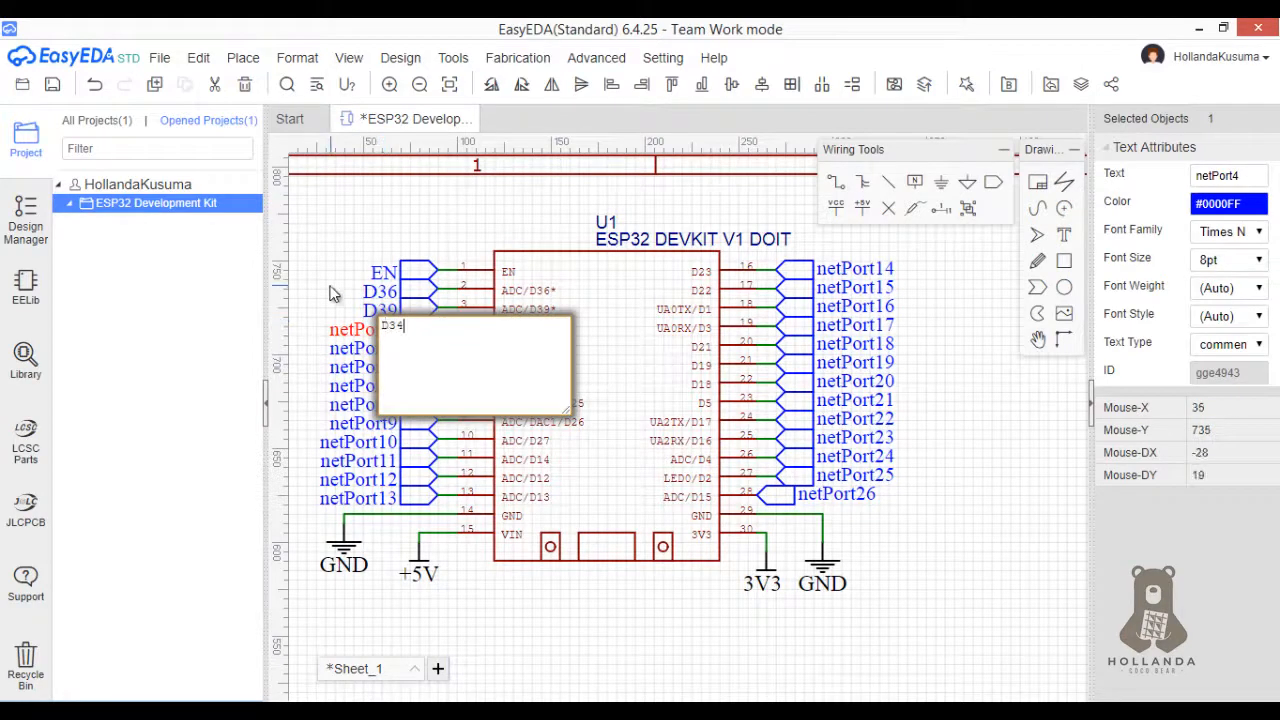
pyautogui.click(334, 290)
# - Change the name of the net port at pin 2 to VP/D36
pyautogui.doubleClick(376, 291)
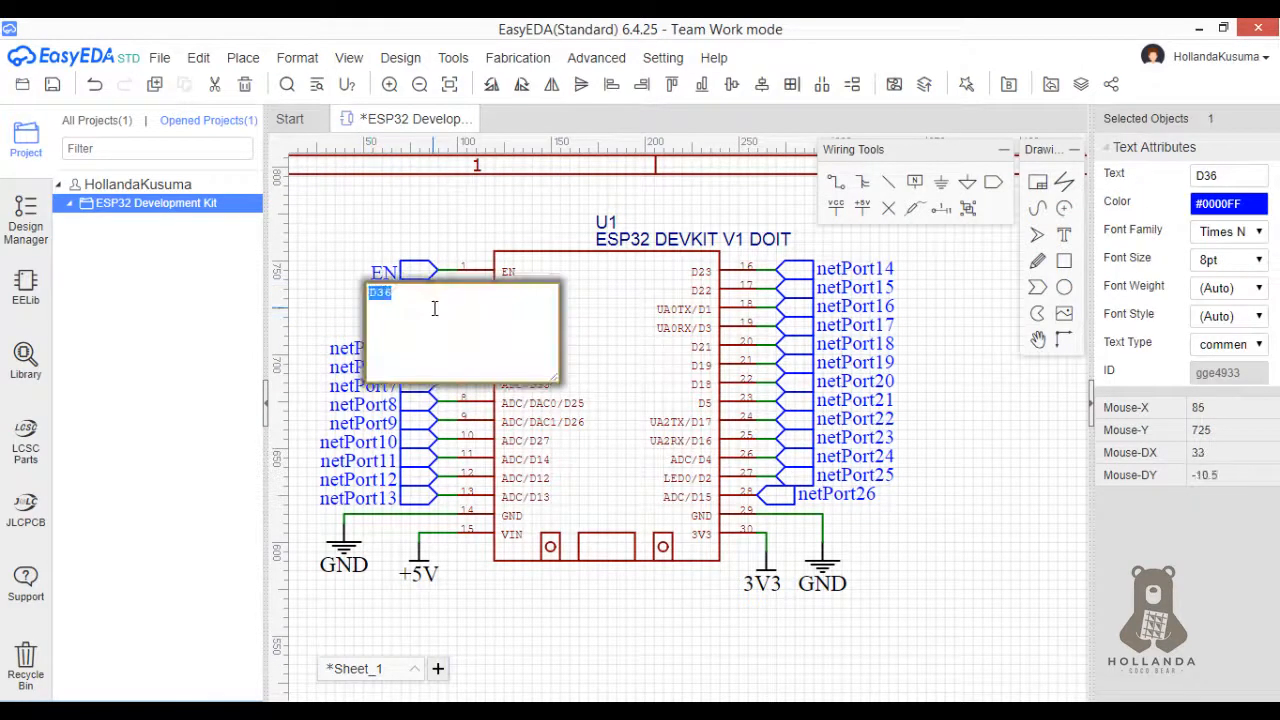
pyautogui.write('VP')
pyautogui.click(344, 294)
pyautogui.click(376, 310)
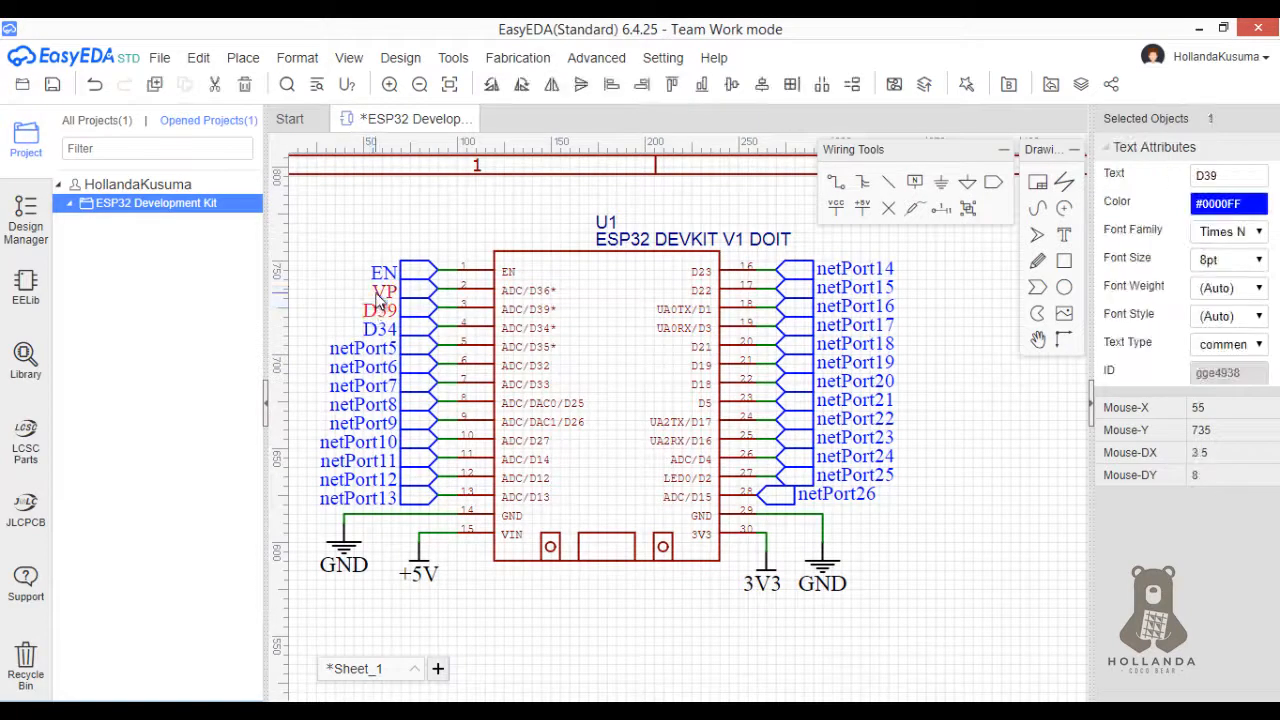
pyautogui.doubleClick(383, 292)
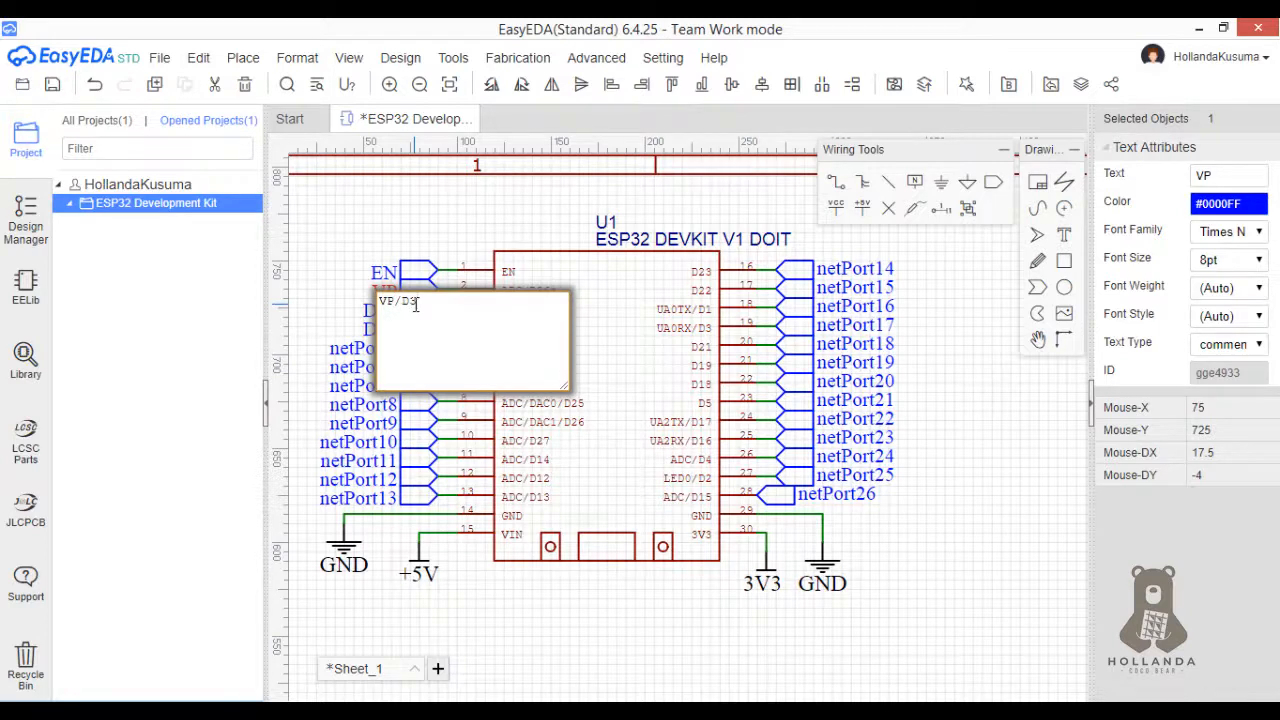
pyautogui.click(334, 190)
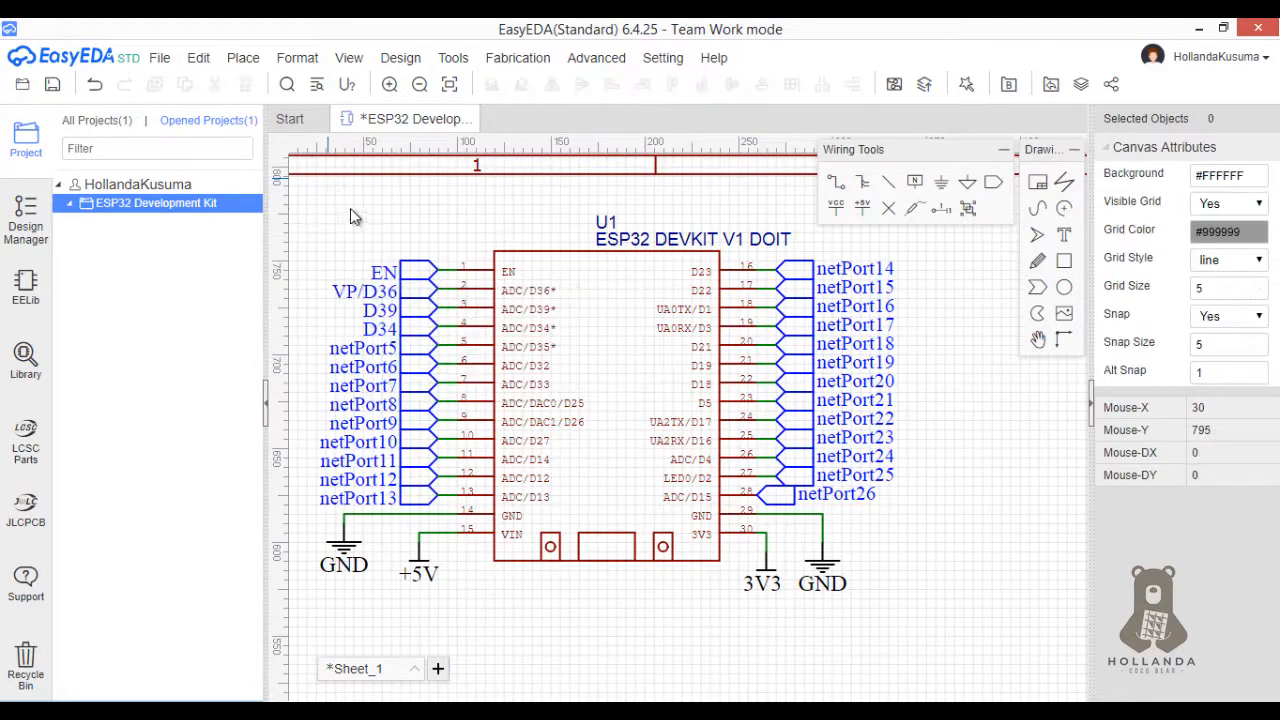
# - Change the name of the net port at pin 3 to VEN/D39
pyautogui.doubleClick(386, 312)
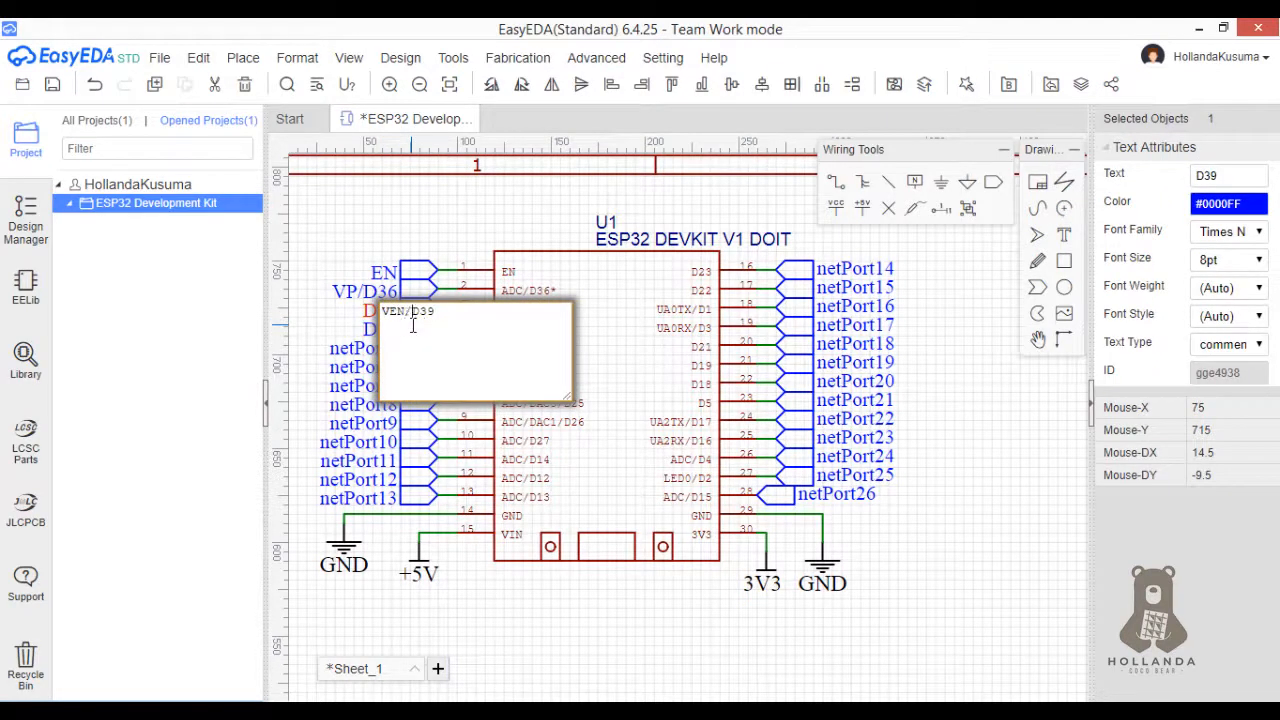
pyautogui.write('VEN/')
pyautogui.click(452, 258)
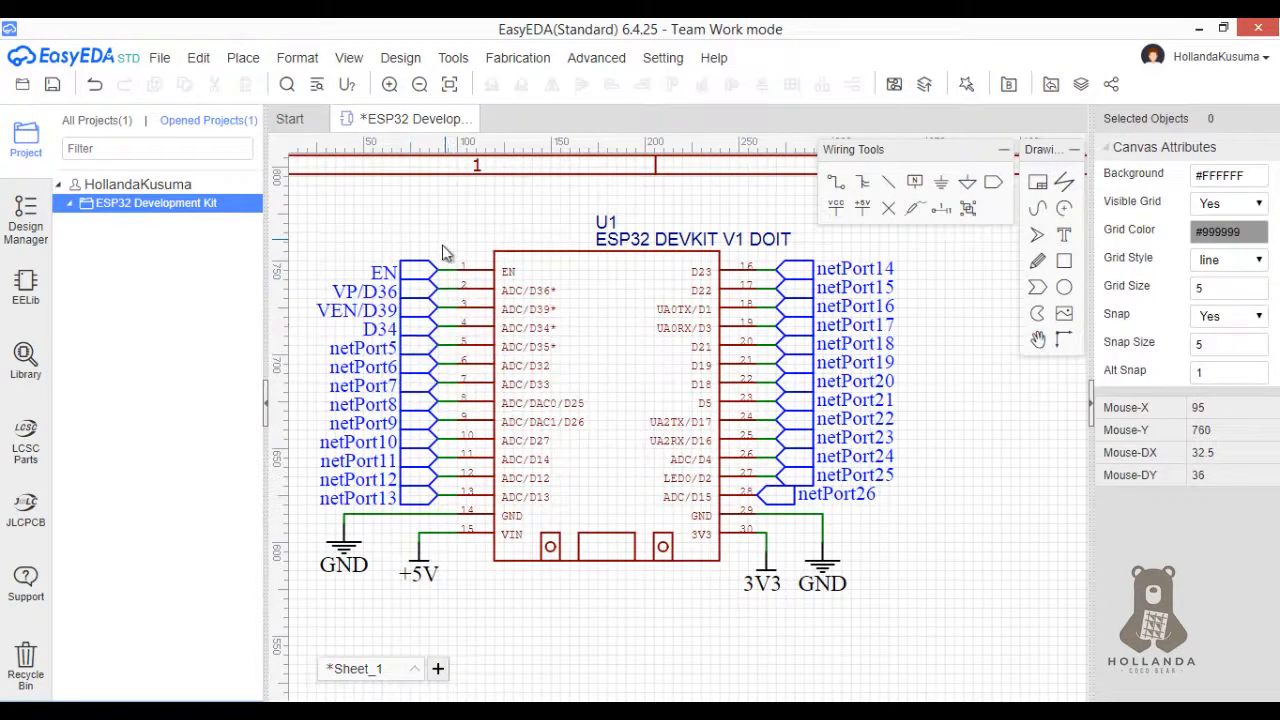
# - Rename netPort5 at pin 5 as D35
pyautogui.click(390, 337)
pyautogui.doubleClick(391, 352)
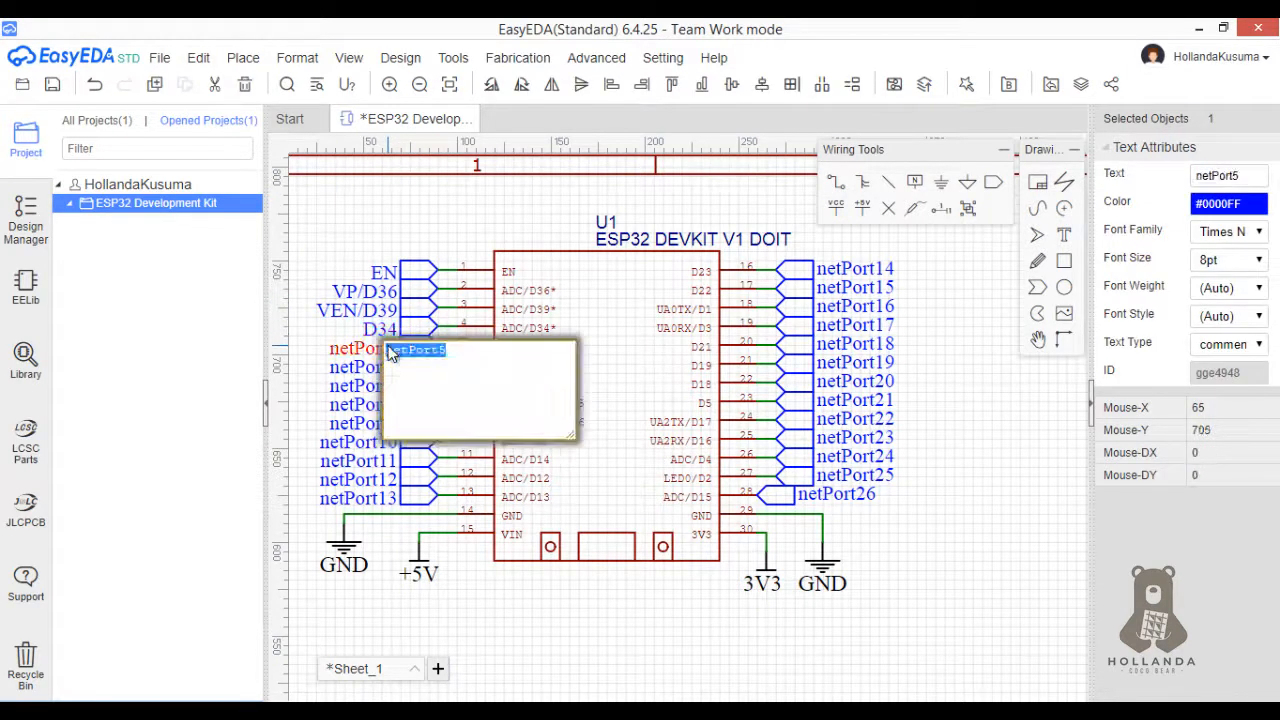
pyautogui.write('D36')
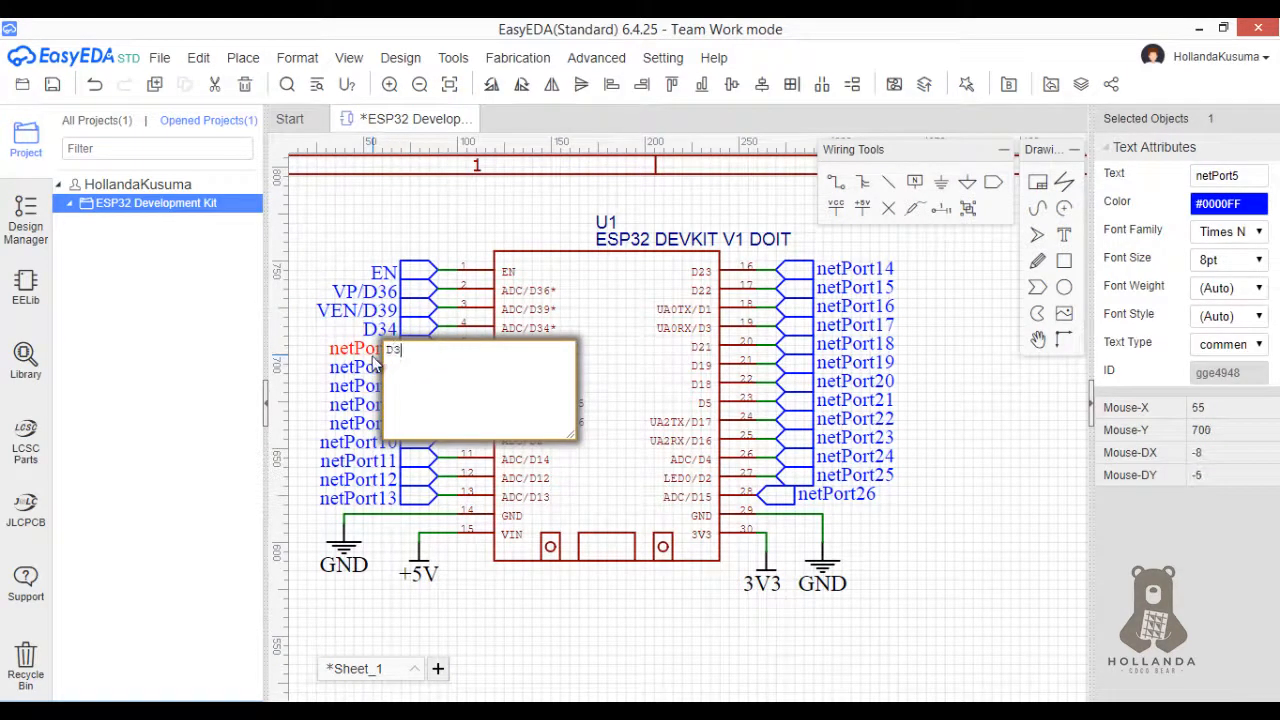
pyautogui.click(374, 365)
pyautogui.doubleClick(385, 350)
pyautogui.write('D')
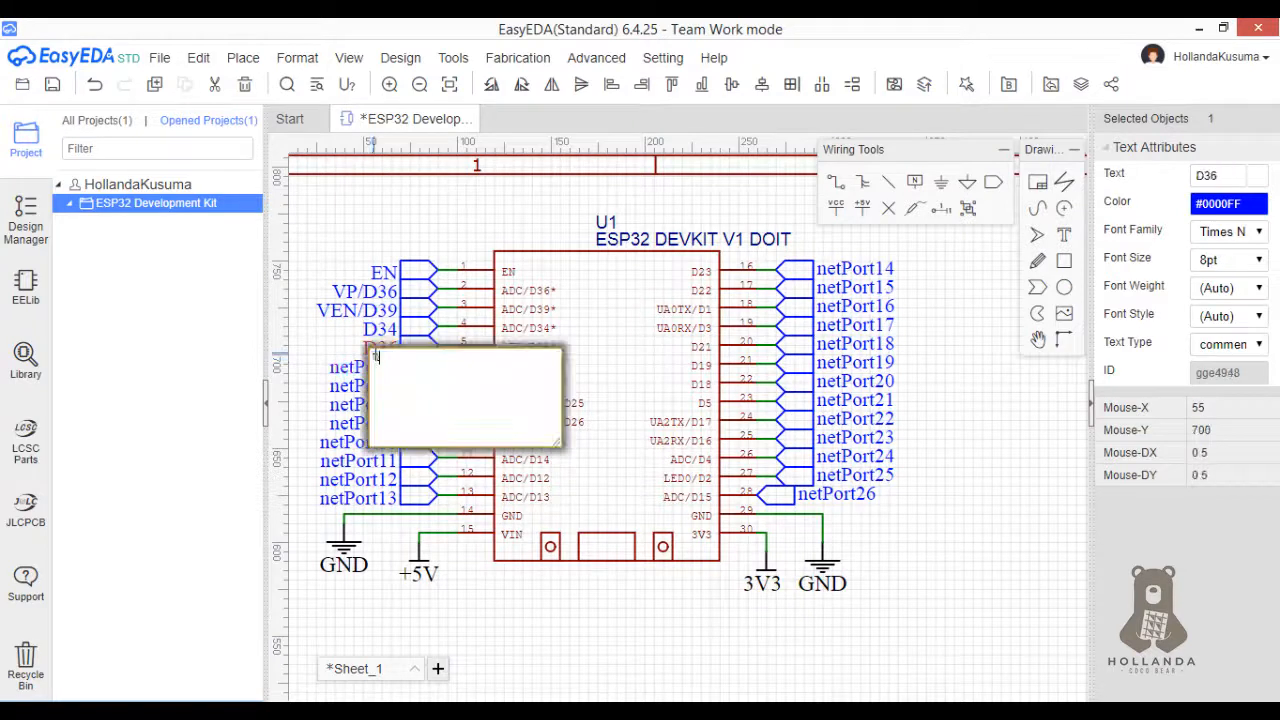
pyautogui.write('35')
pyautogui.click(337, 346)
# - Rename netPort6 at pin 6 as D32 and netPort7 at pin 7 as D33
pyautogui.doubleClick(365, 366)
pyautogui.write('D32')
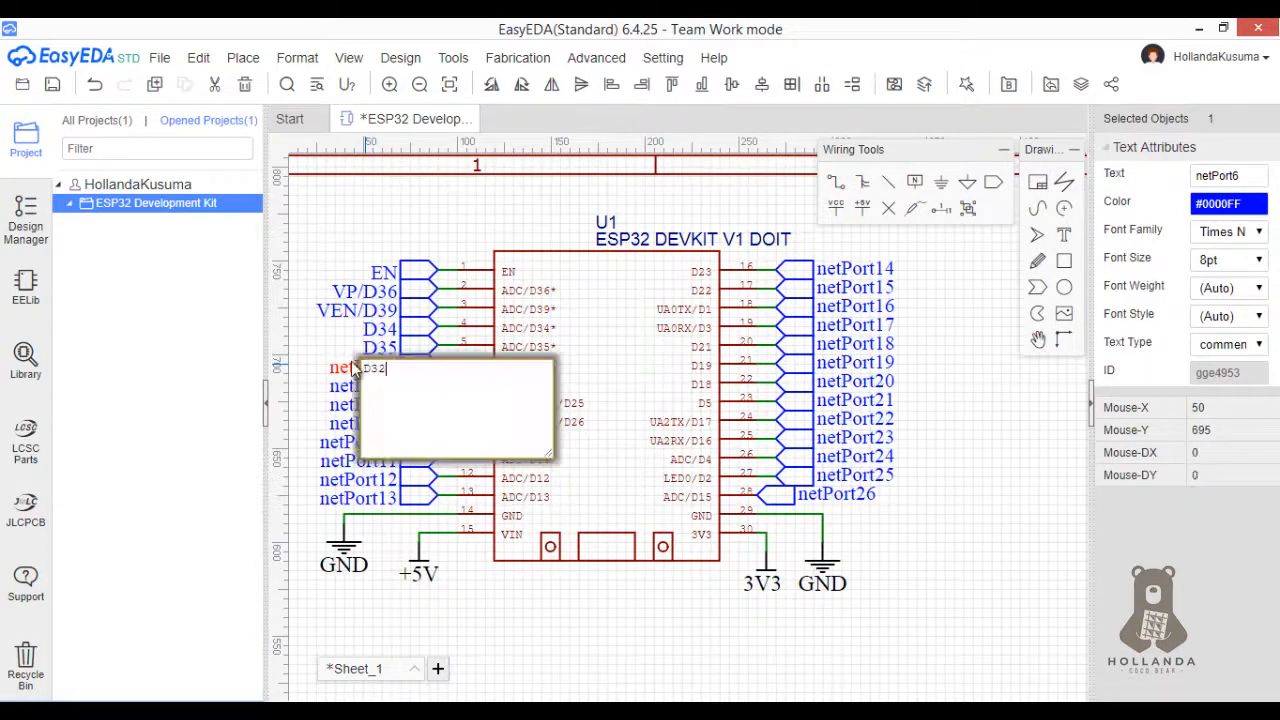
pyautogui.click(352, 368)
pyautogui.click(362, 387)
pyautogui.doubleClick(362, 387)
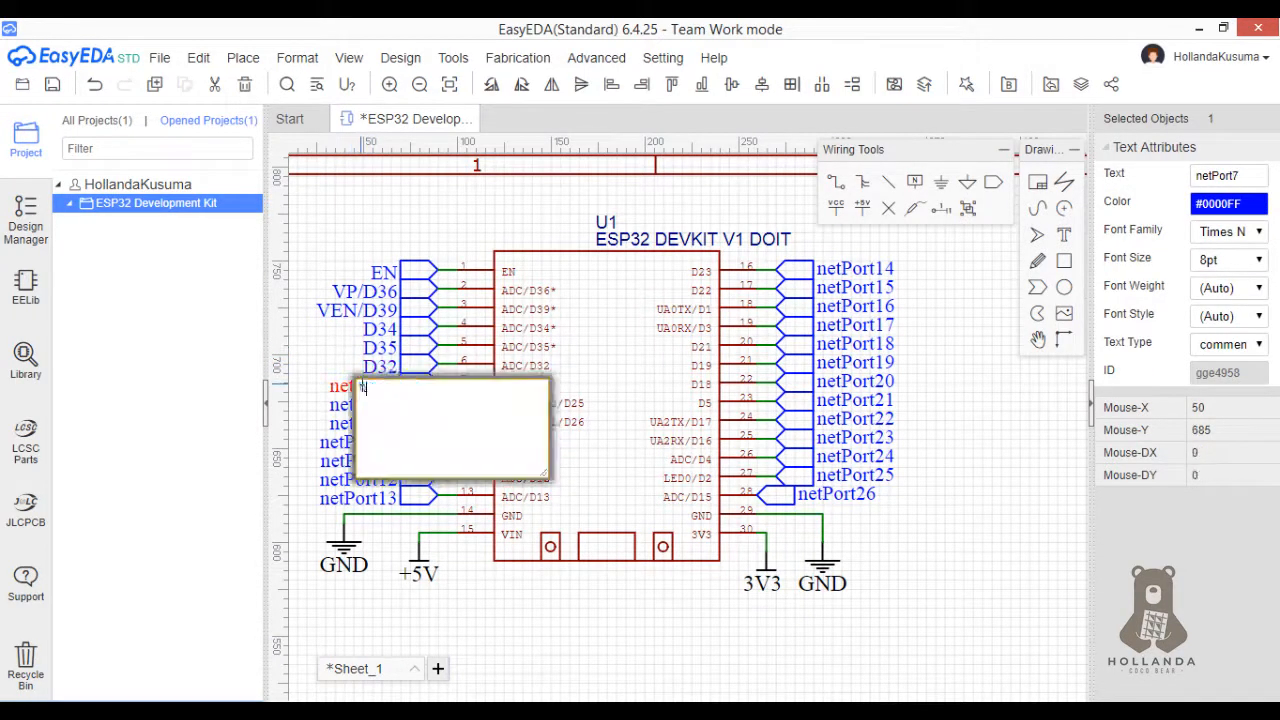
pyautogui.write('D33')
pyautogui.click(349, 370)
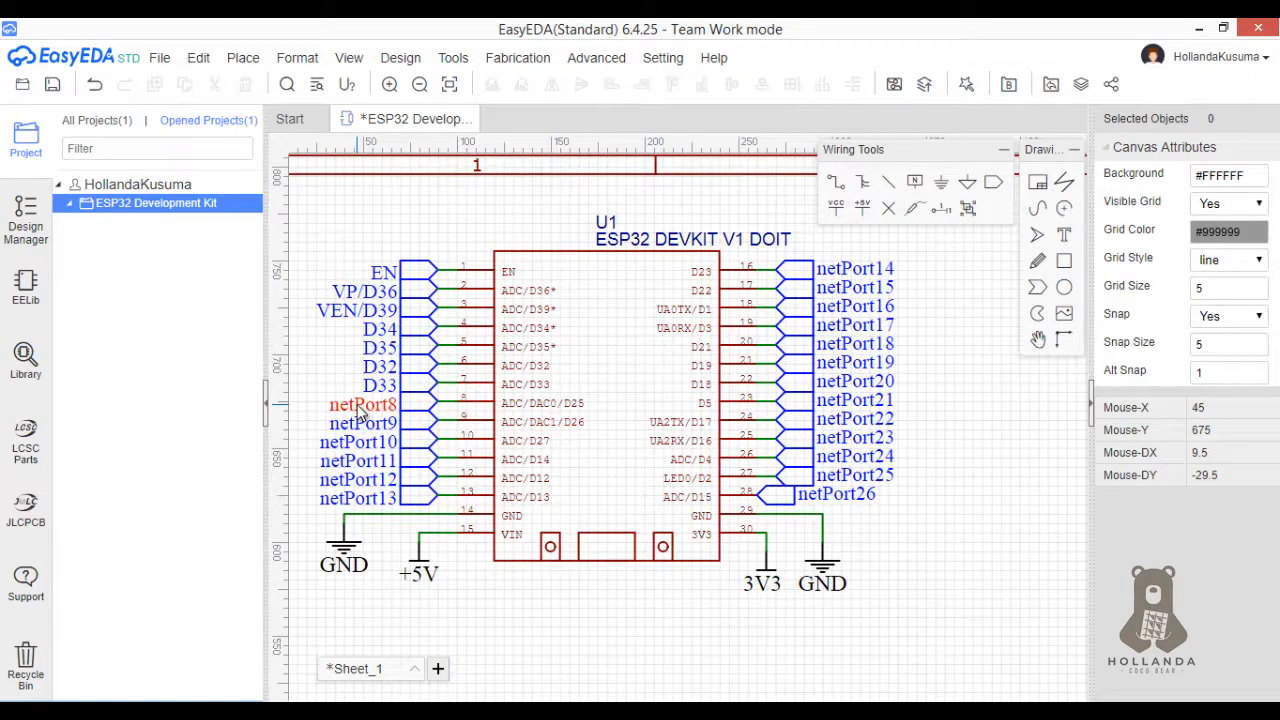
# - Rename netPort8 at pin 8 as D25
pyautogui.doubleClick(357, 405)
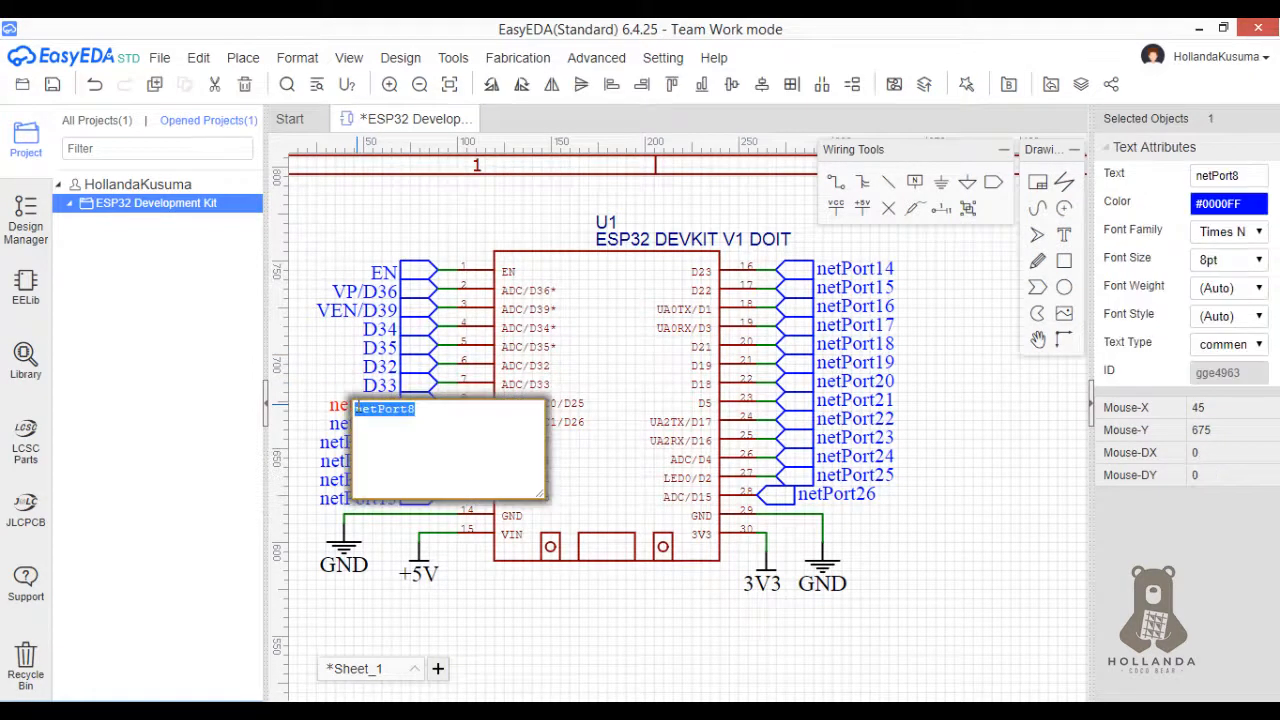
pyautogui.write('D22')
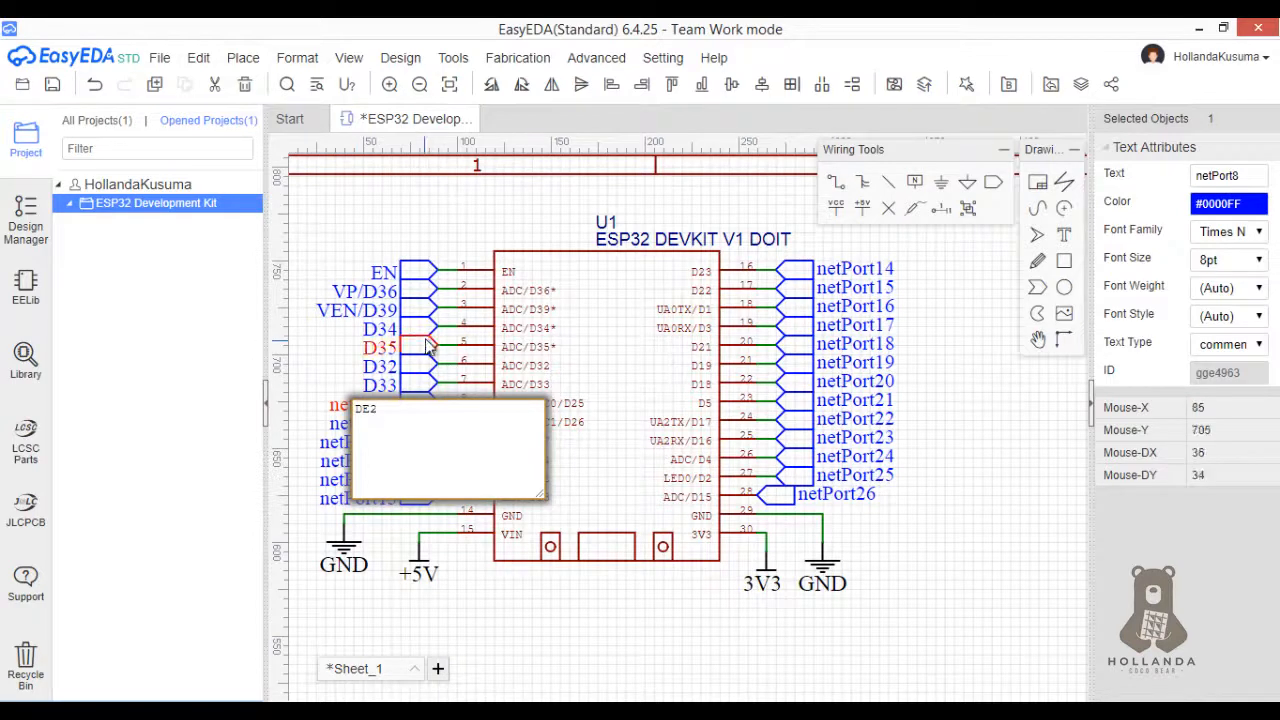
pyautogui.press('BackSpace')
pyautogui.press('BackSpace')
pyautogui.write('2')
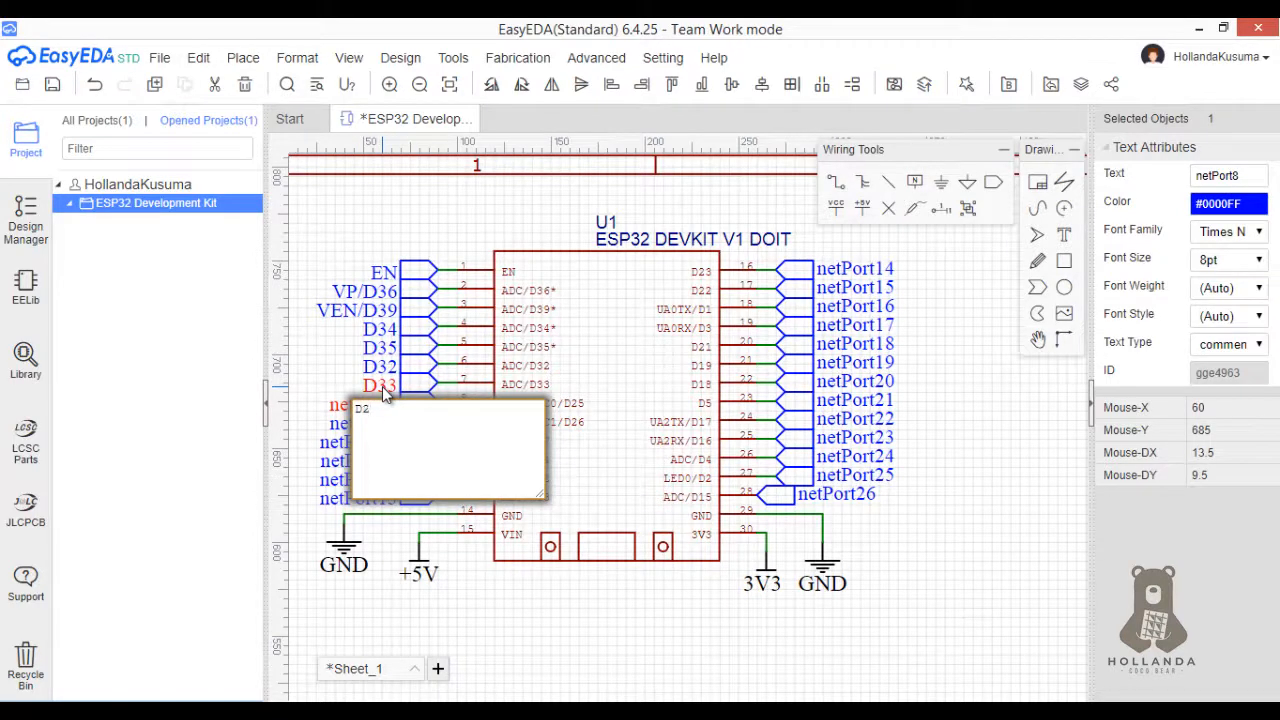
pyautogui.write('5')
pyautogui.click(348, 382)
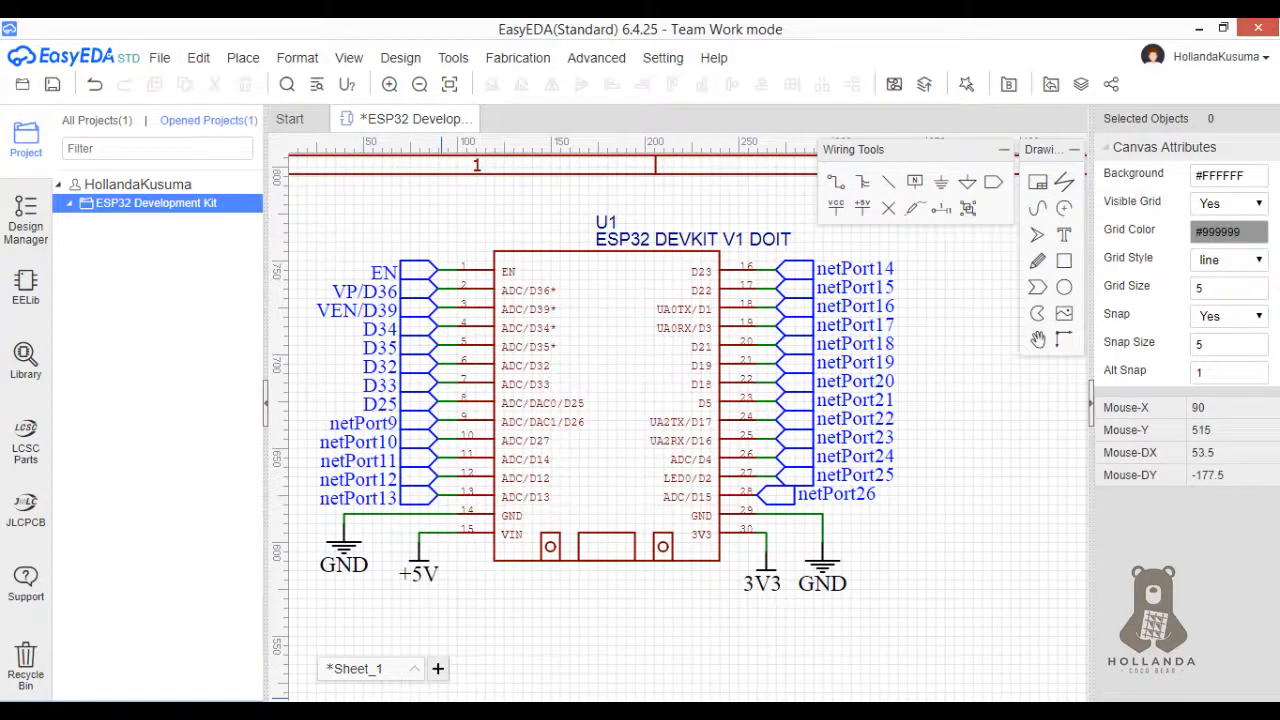
# - Switch to Firefox, search Google for "hardware serial esp32" and open the Circuits4you article on the ESP32 Hardware Serial2 example
pyautogui.click(499, 712)
pyautogui.click(440, 57)
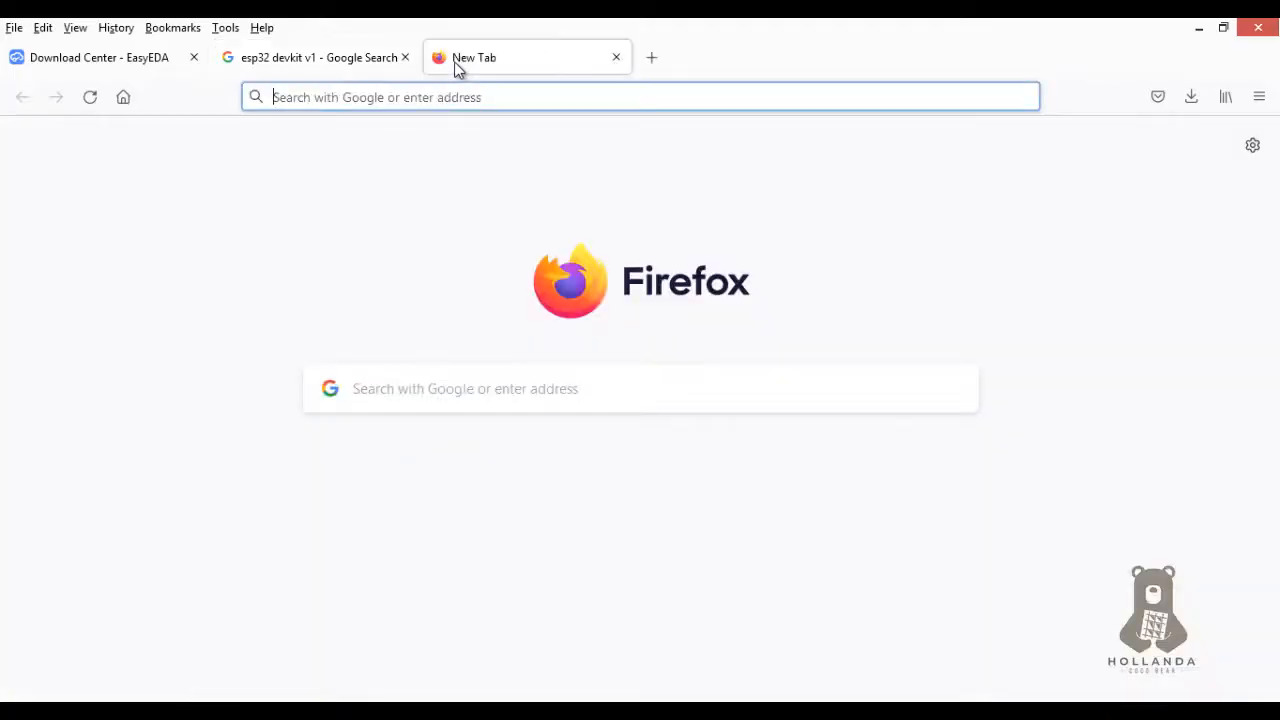
pyautogui.write('HARDWARE')
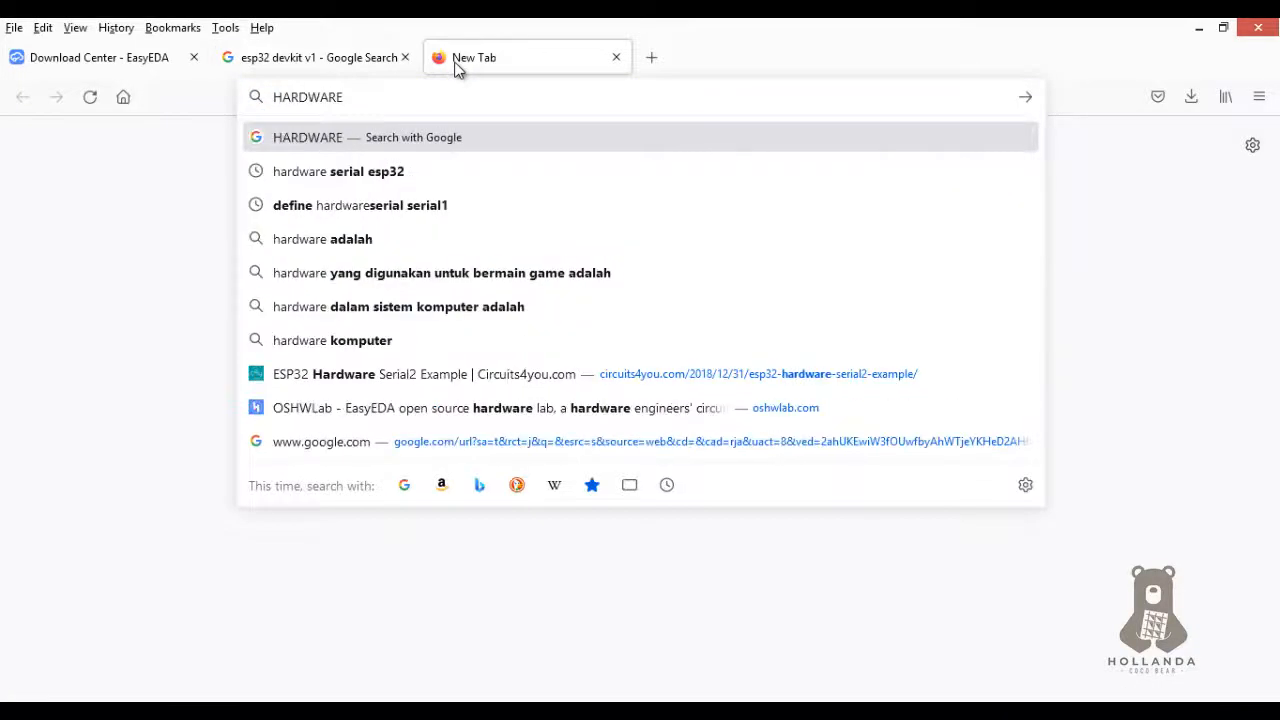
pyautogui.press('Down')
pyautogui.press('Up')
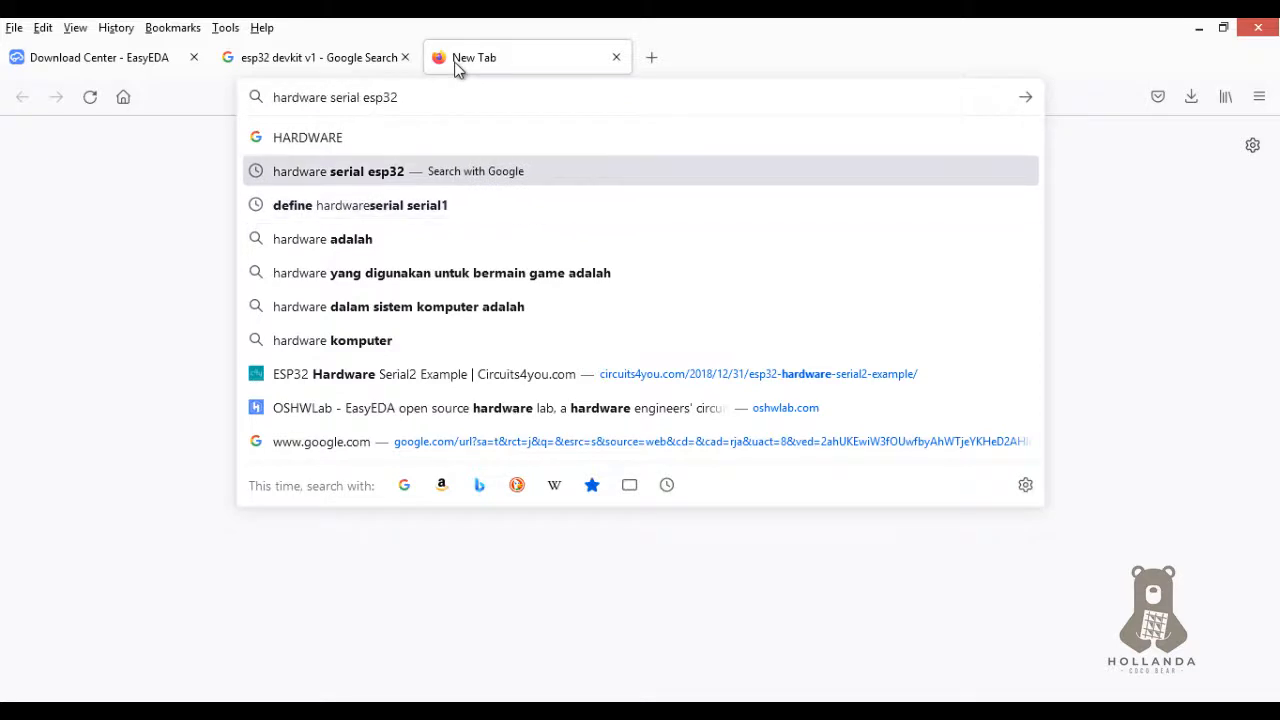
pyautogui.press('Return')
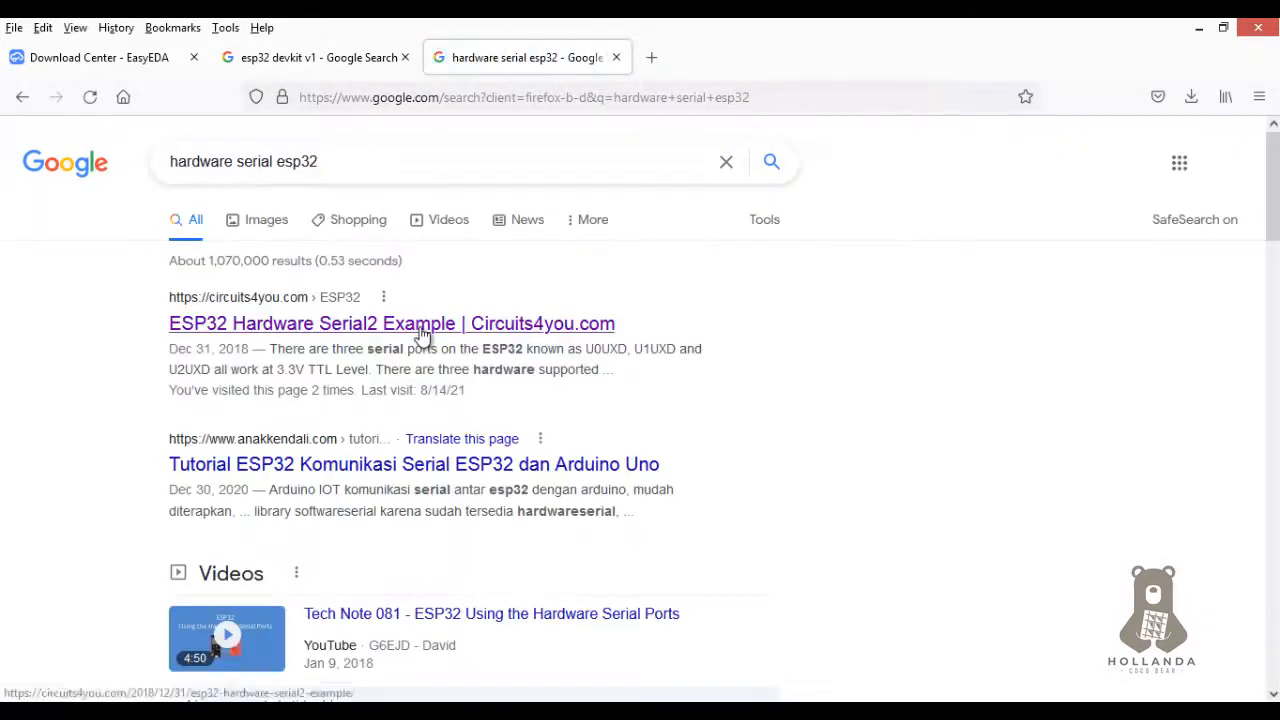
pyautogui.click(420, 326)
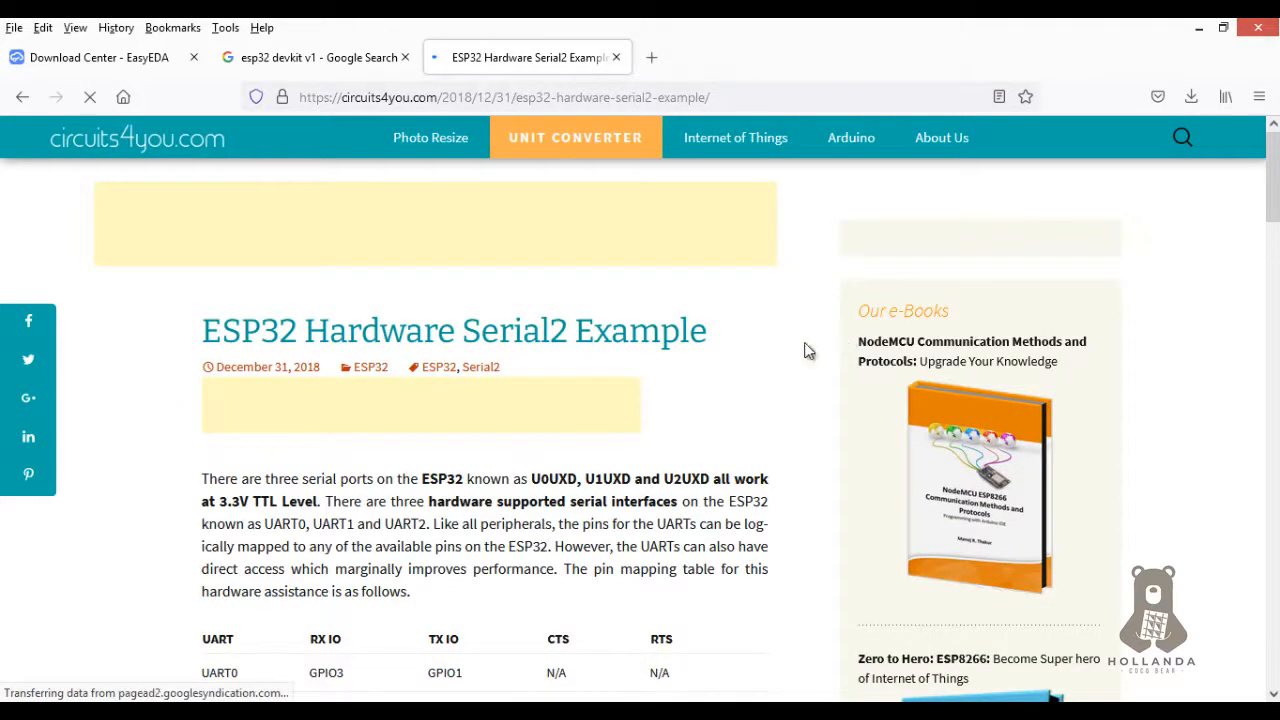
# - Compare the article's UART pin mapping table with the schematic's UART pins and examine the ESP32 serial pinout diagram
pyautogui.scroll(-2, 598, 535)
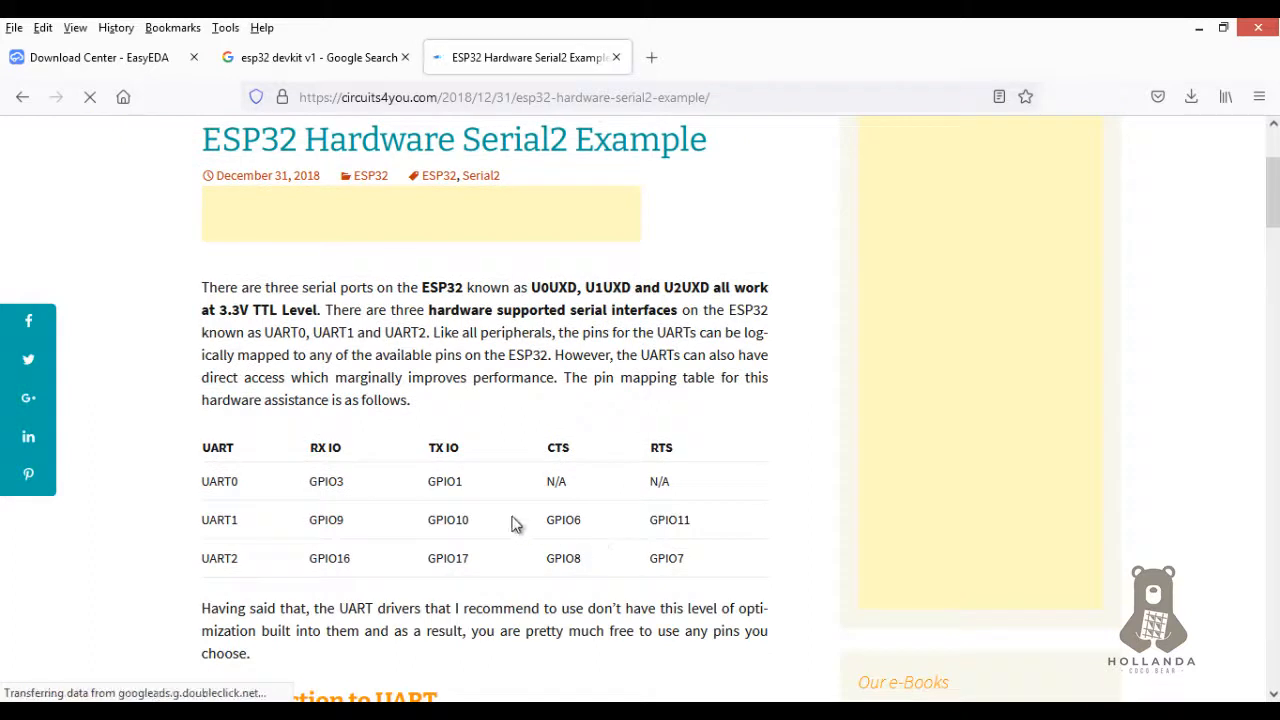
pyautogui.scroll(-1, 509, 516)
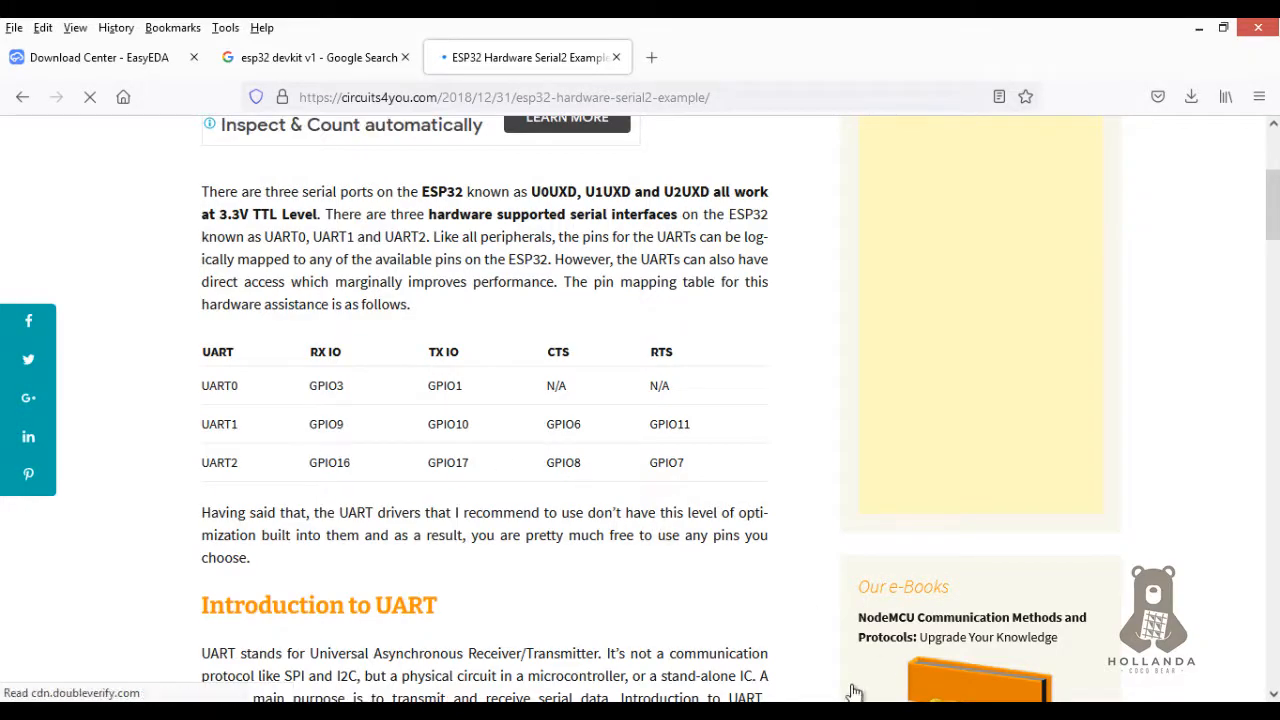
pyautogui.hotkey('alt', 'Tab')
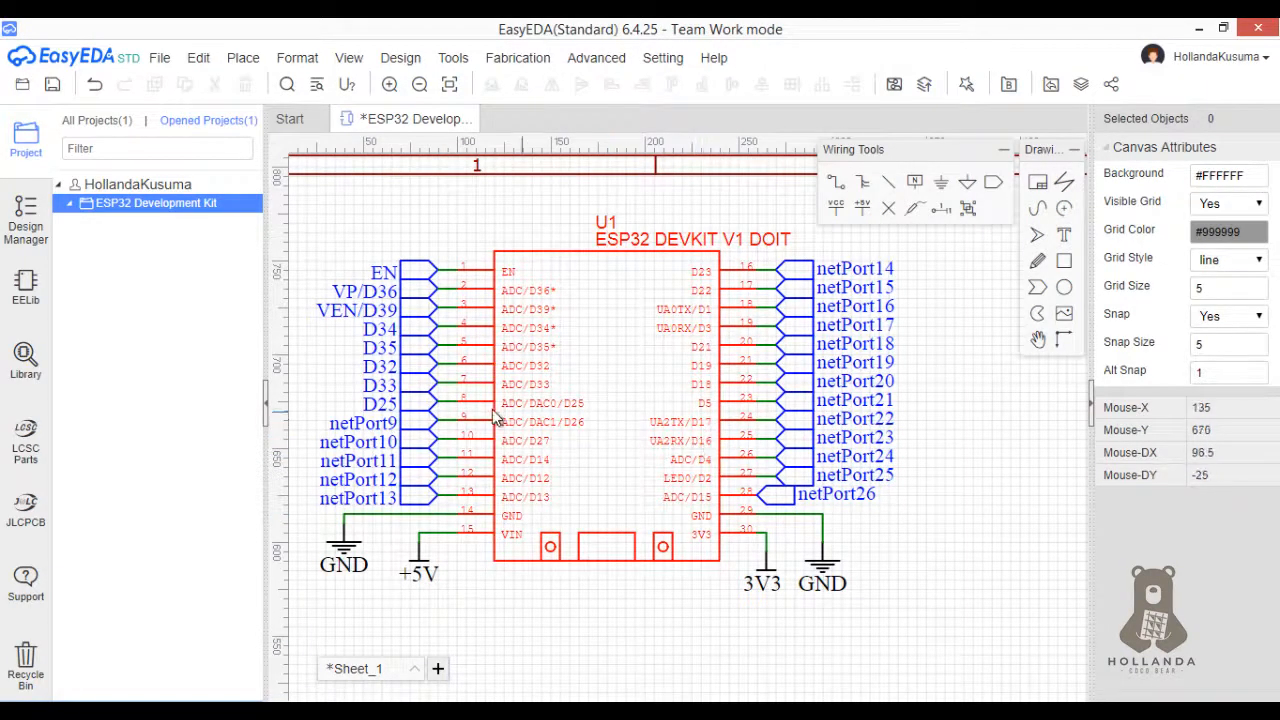
pyautogui.hotkey('alt', 'Tab')
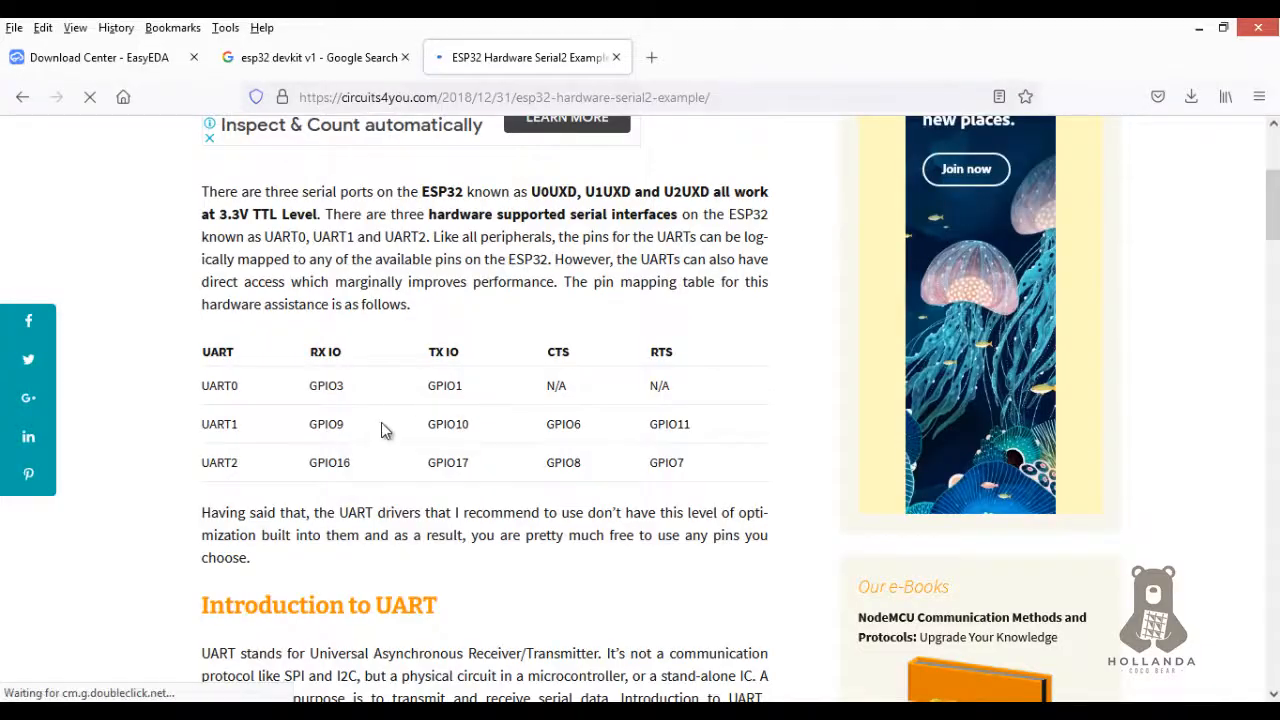
pyautogui.hotkey('alt', 'Tab')
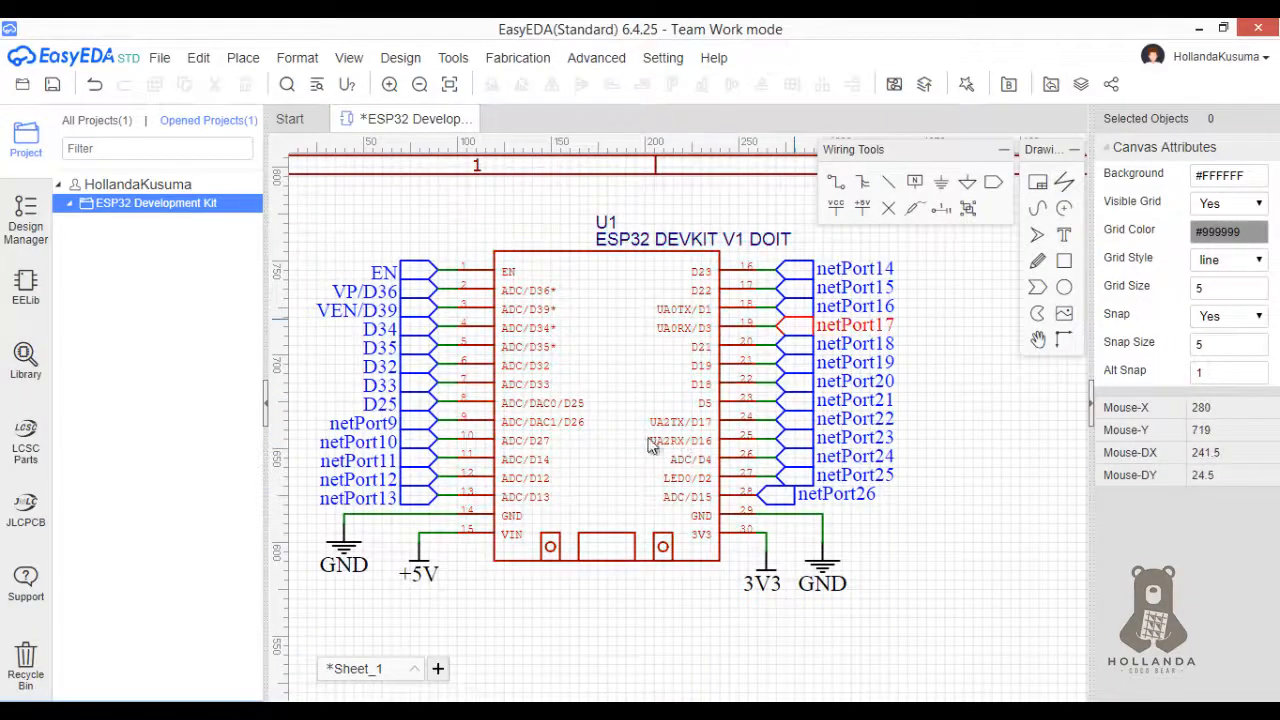
pyautogui.hotkey('alt', 'Tab')
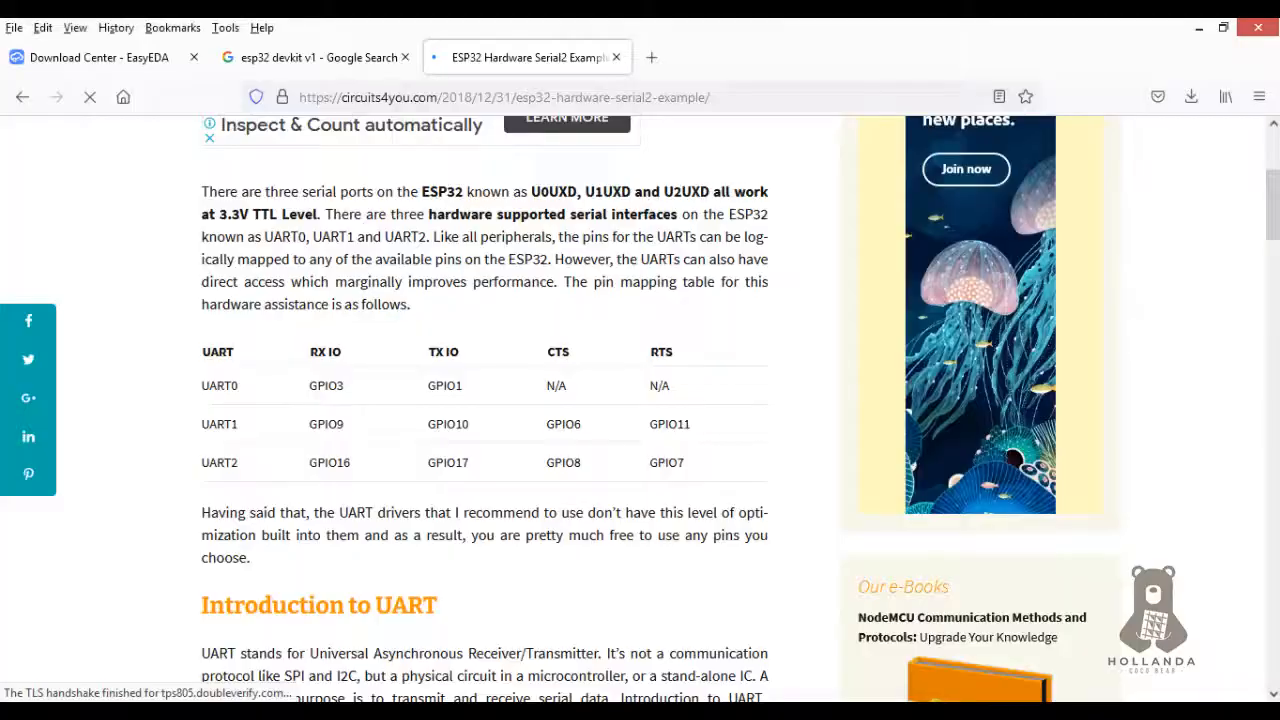
pyautogui.scroll(-3, 571, 532)
pyautogui.scroll(-7, 571, 530)
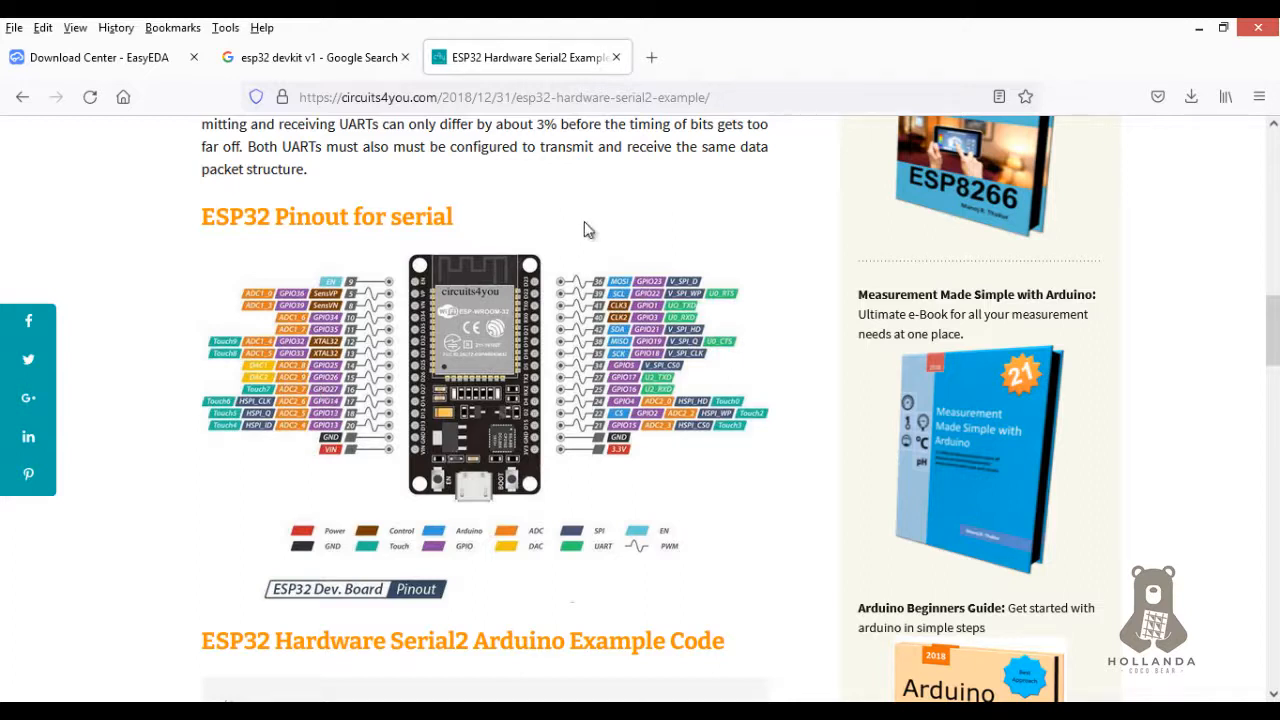
# - Switch back to EasyEDA and rename netPort9 at pin 9 as TX1 and netPort10 at pin 10 as RX1
pyautogui.click(1194, 27)
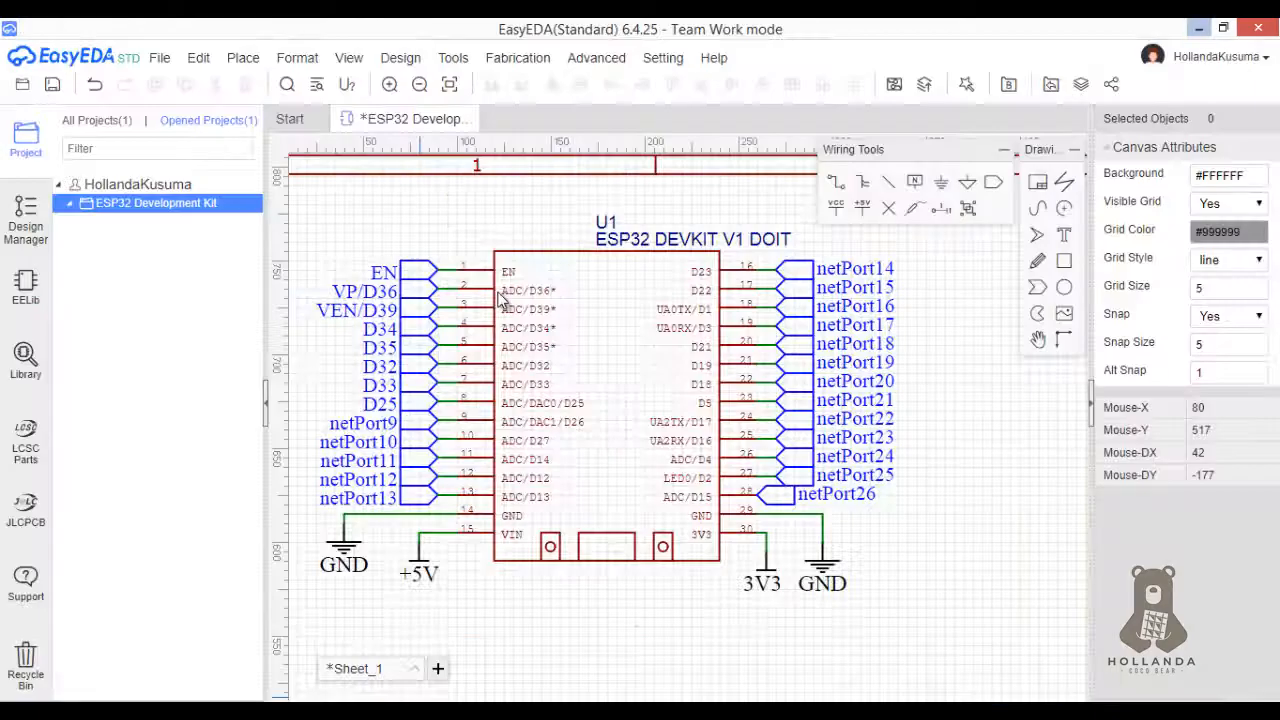
pyautogui.doubleClick(393, 433)
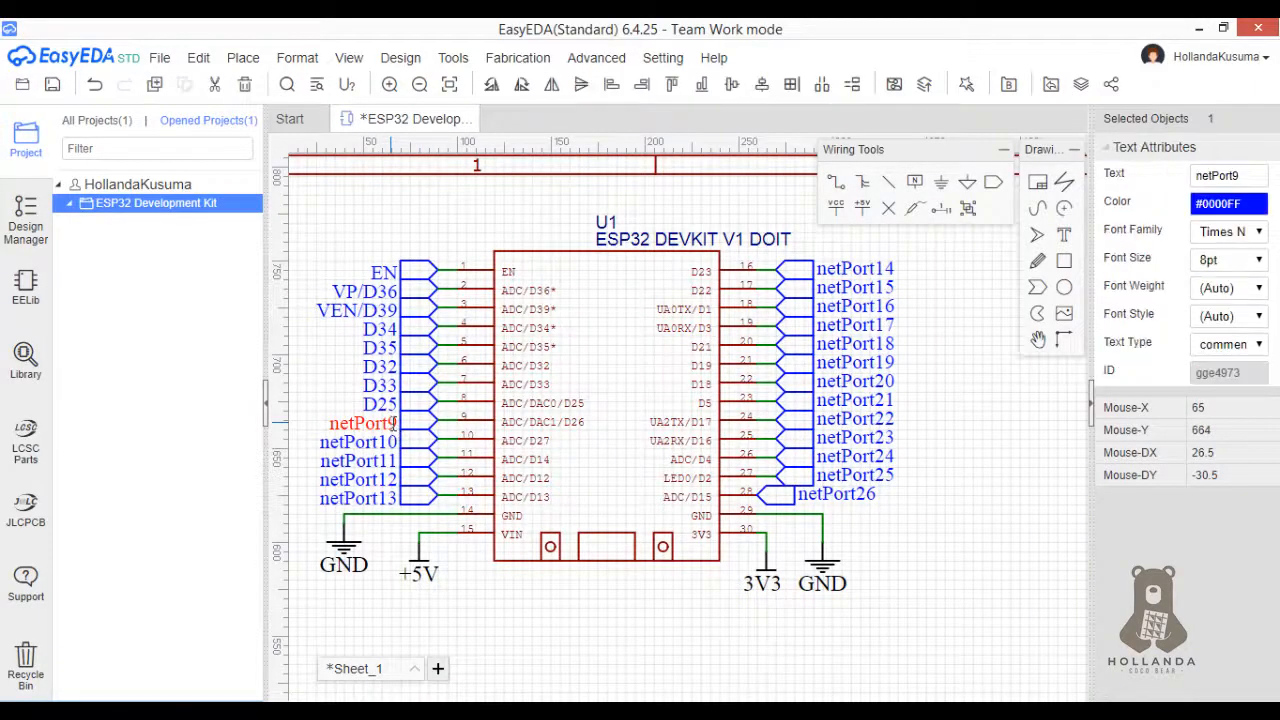
pyautogui.write('D')
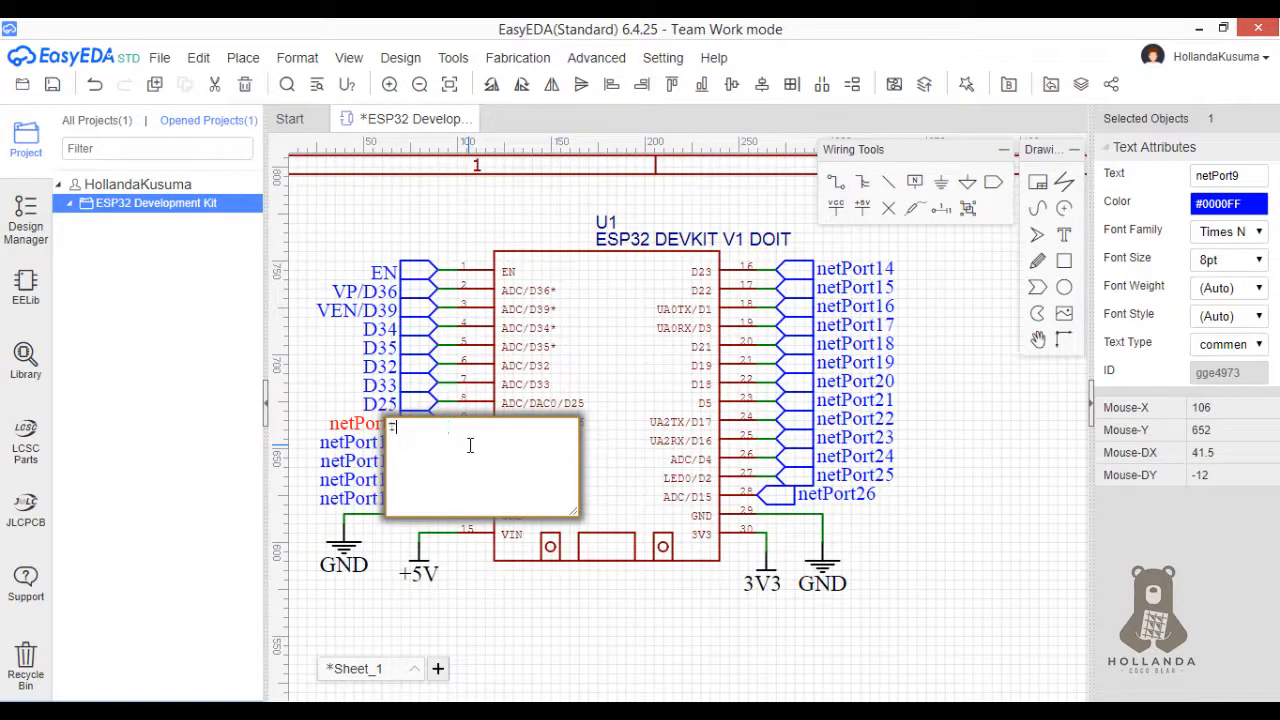
pyautogui.click(311, 384)
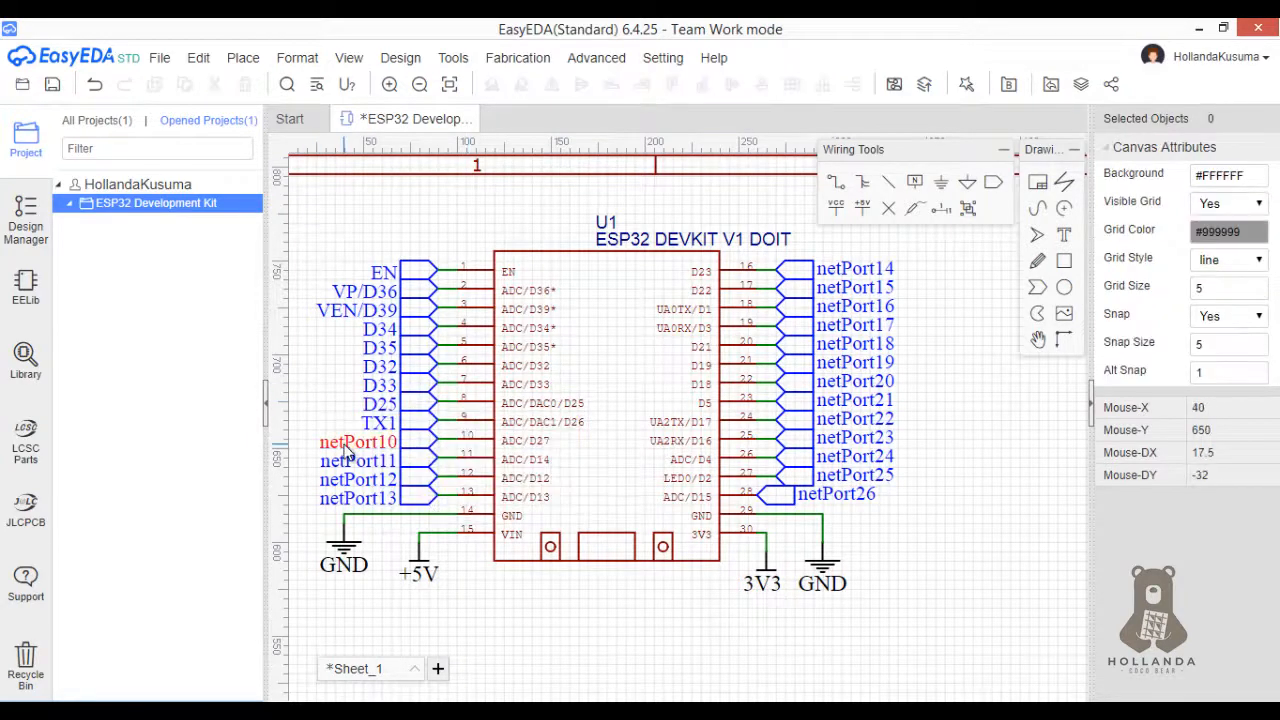
pyautogui.doubleClick(344, 444)
pyautogui.write('RX')
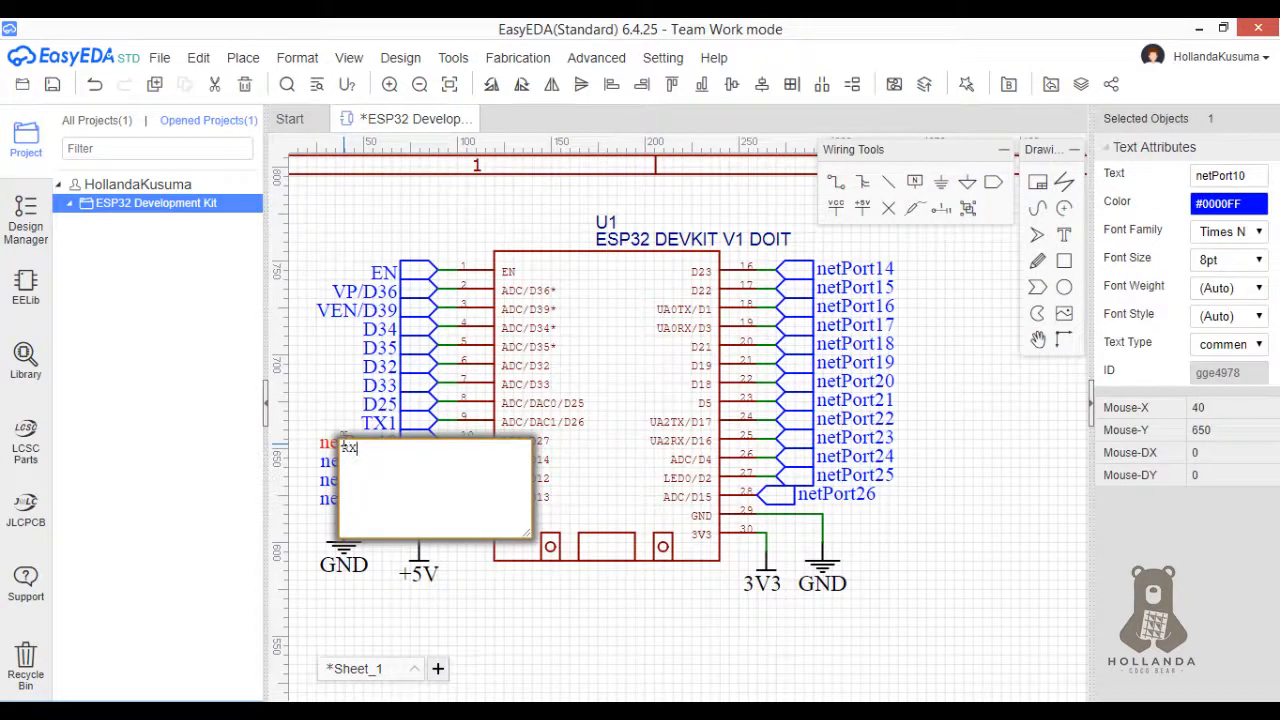
pyautogui.write('1')
pyautogui.click(948, 426)
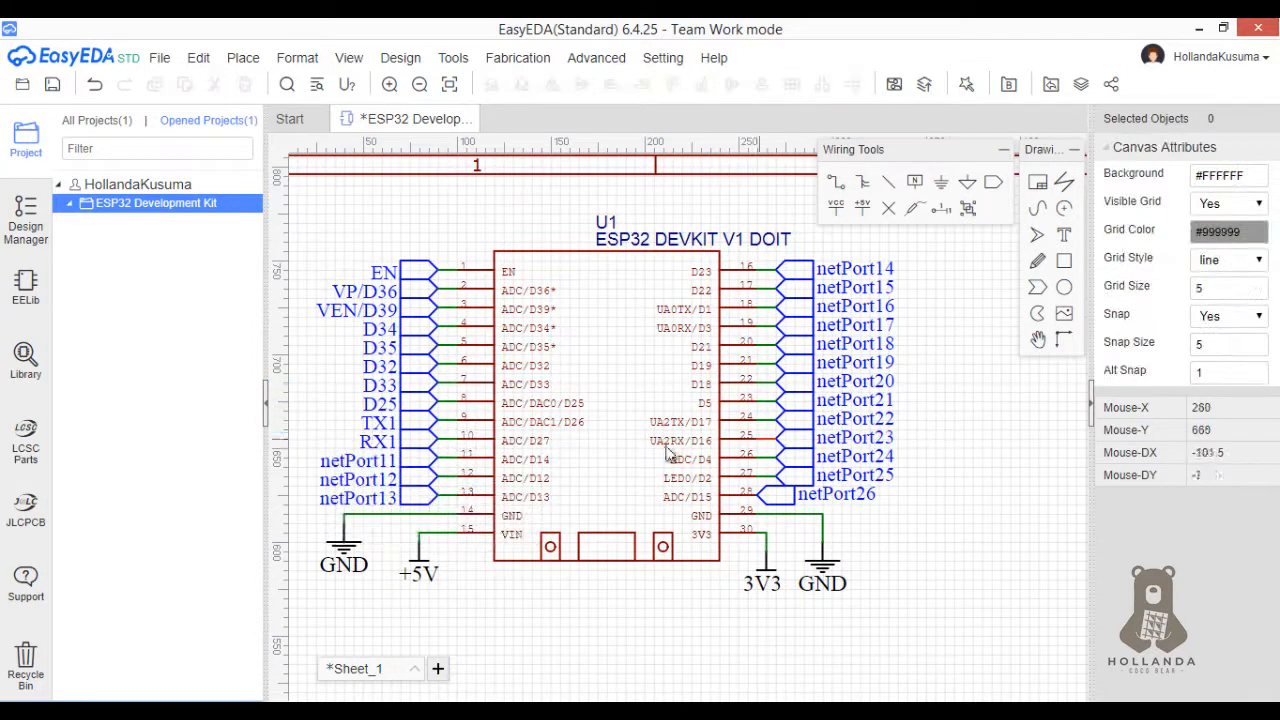
# - Rename netPort22 at pin 24 as TX2 and netPort23 at pin 25 as RX2
pyautogui.doubleClick(850, 422)
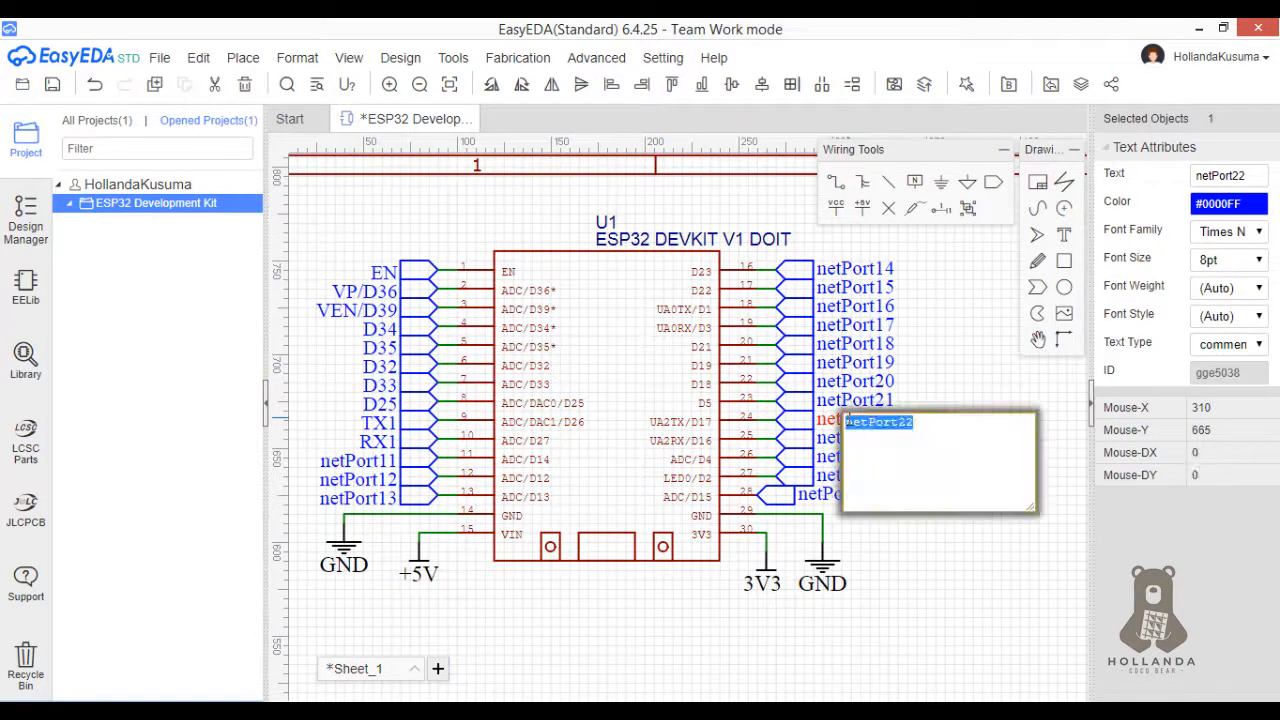
pyautogui.write('tx')
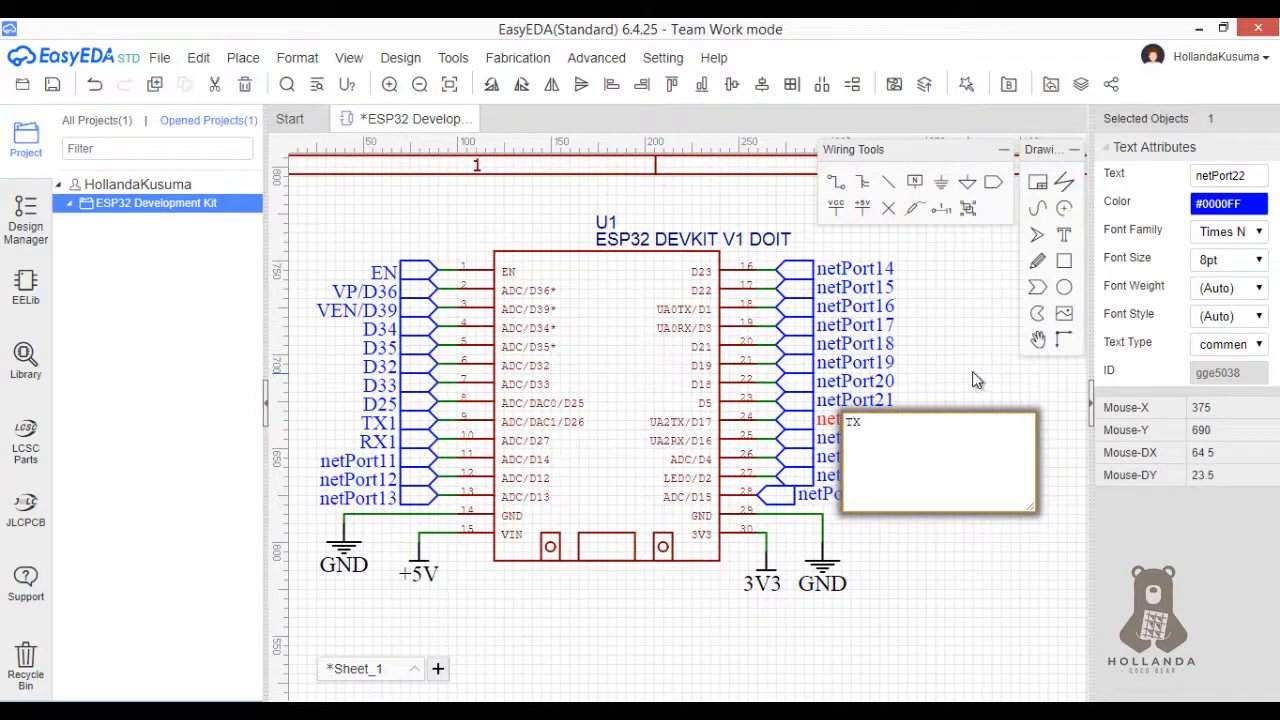
pyautogui.write('2')
pyautogui.click(970, 375)
pyautogui.doubleClick(862, 437)
pyautogui.write('RX')
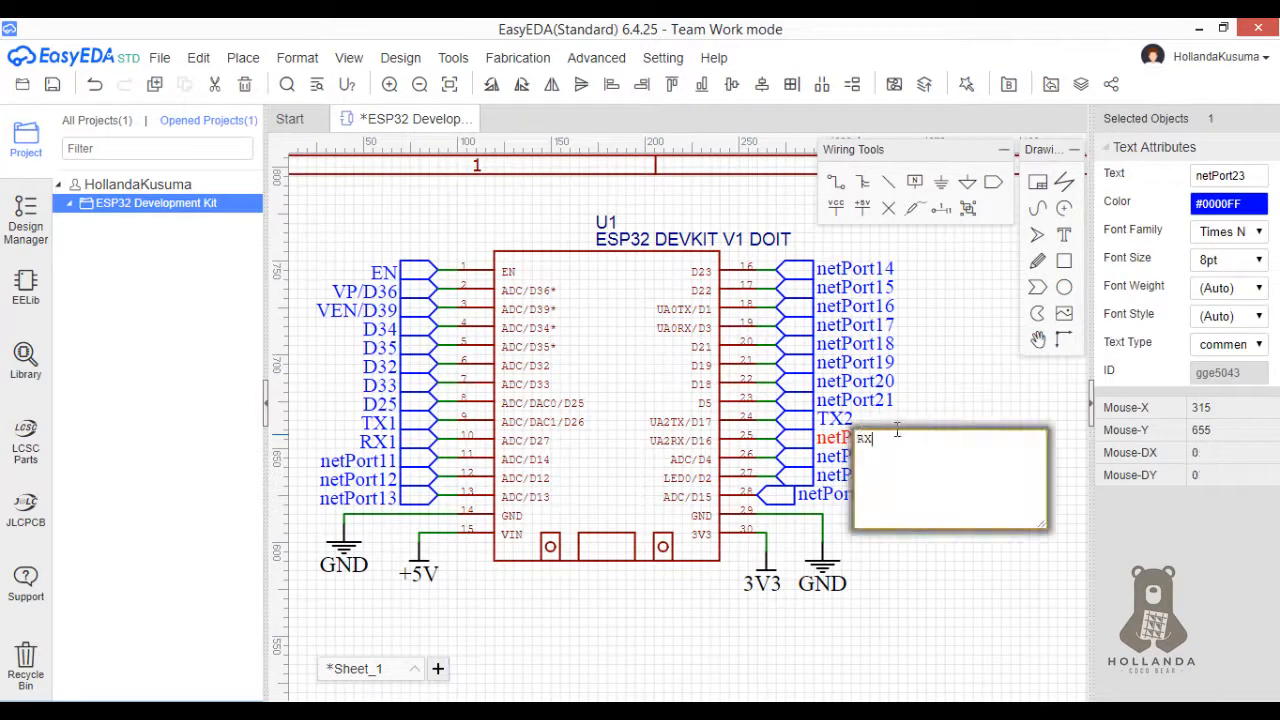
pyautogui.write('2')
pyautogui.click(992, 406)
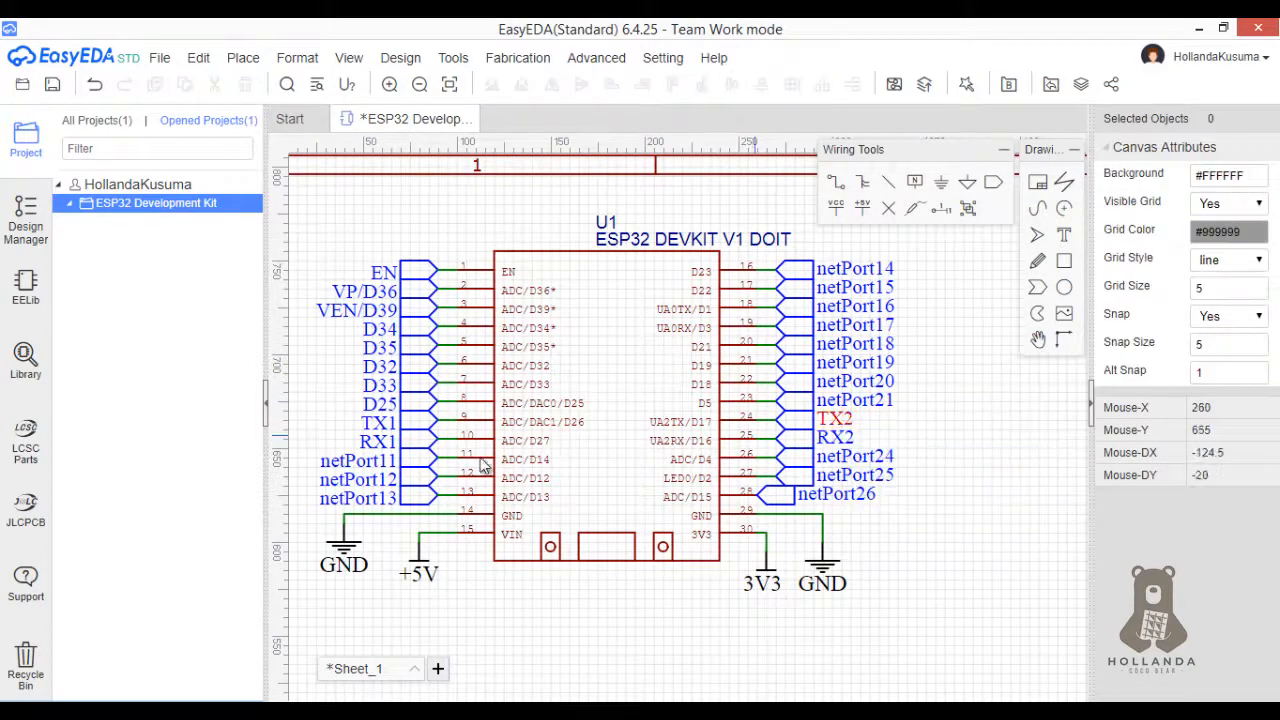
# - Rename netPort11 at pin 11 as D14 and netPort12 at pin 12 as D12
pyautogui.doubleClick(376, 464)
pyautogui.write('D14')
pyautogui.press('Return')
pyautogui.click(348, 479)
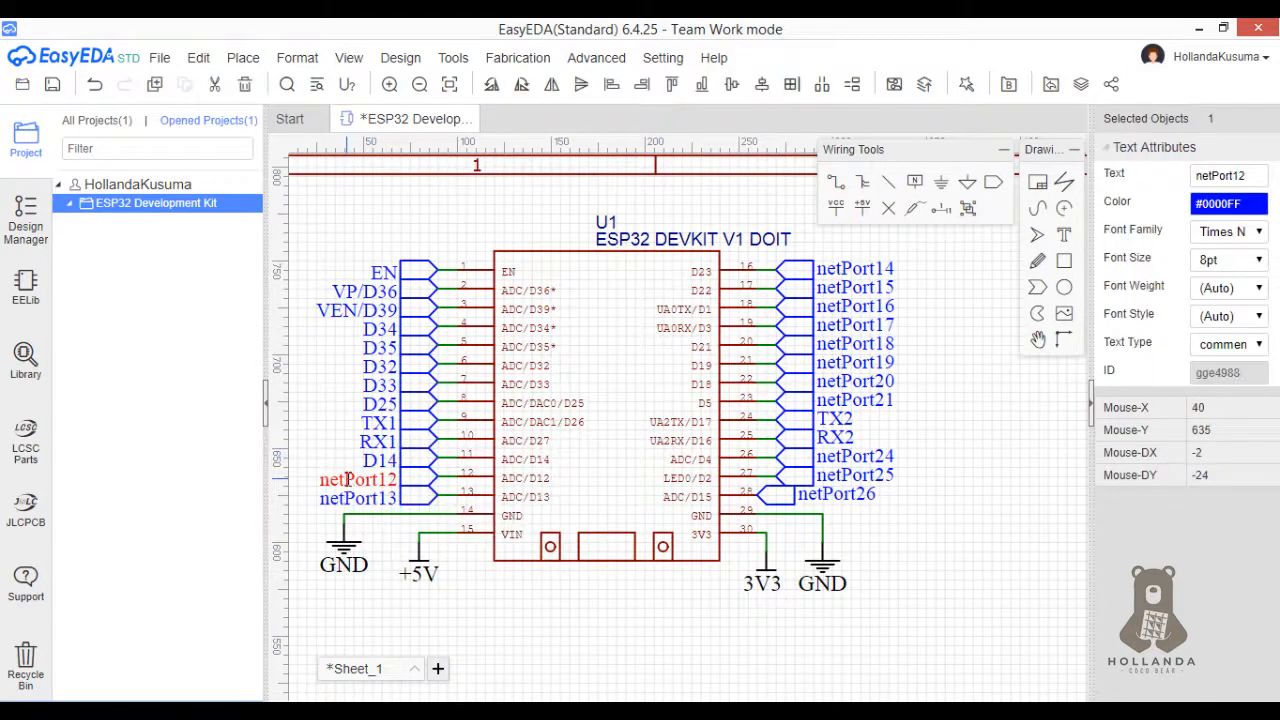
pyautogui.doubleClick(348, 479)
pyautogui.write('D12')
pyautogui.press('Return')
# - Rename netPort13 at pin 13 as D13
pyautogui.click(351, 493)
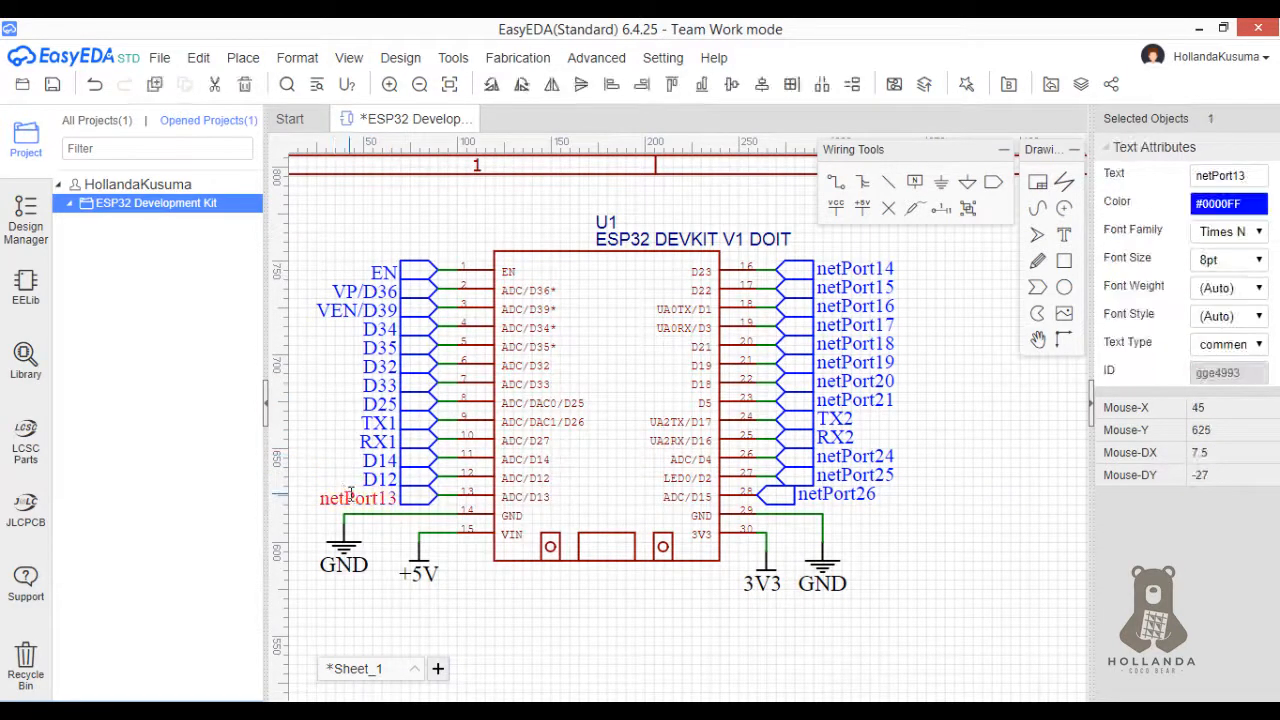
pyautogui.doubleClick(351, 494)
pyautogui.press('BackSpace')
pyautogui.write('D13')
pyautogui.press('Return')
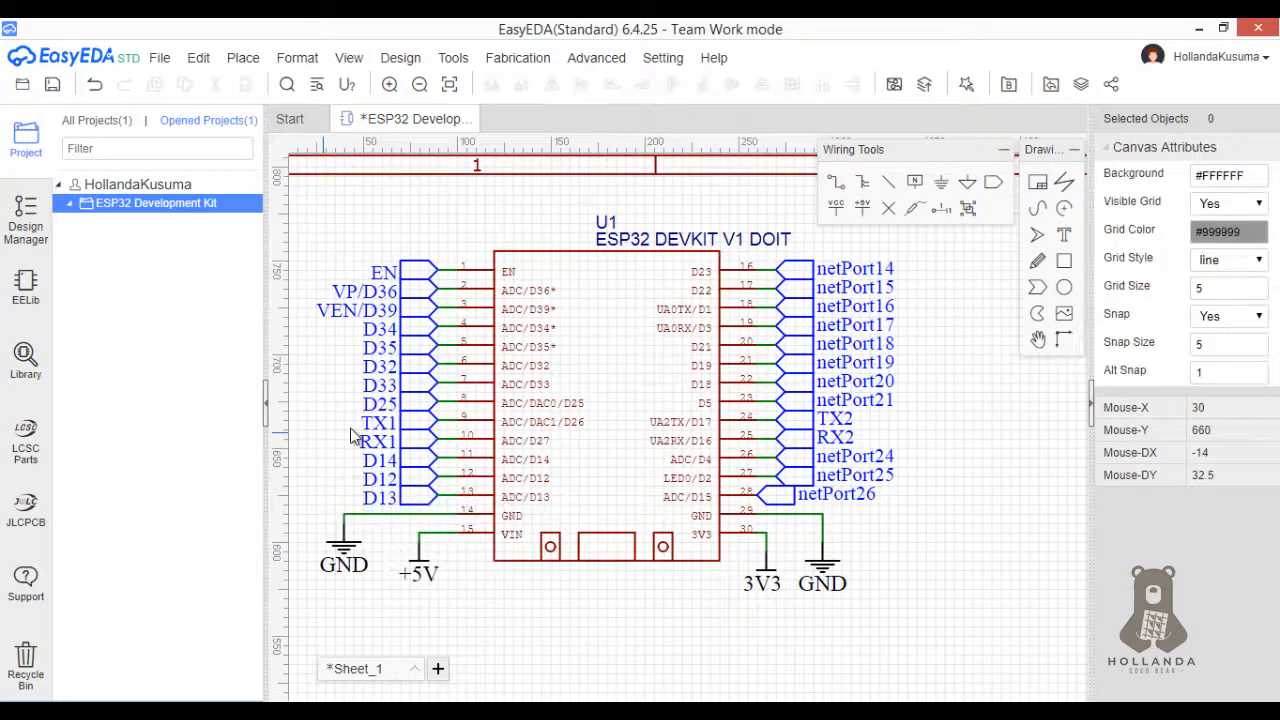
# - Rename netPort14 at pin 16 as D23 and netPort15 at pin 17 as D22
pyautogui.click(845, 269)
pyautogui.doubleClick(845, 269)
pyautogui.write('D23')
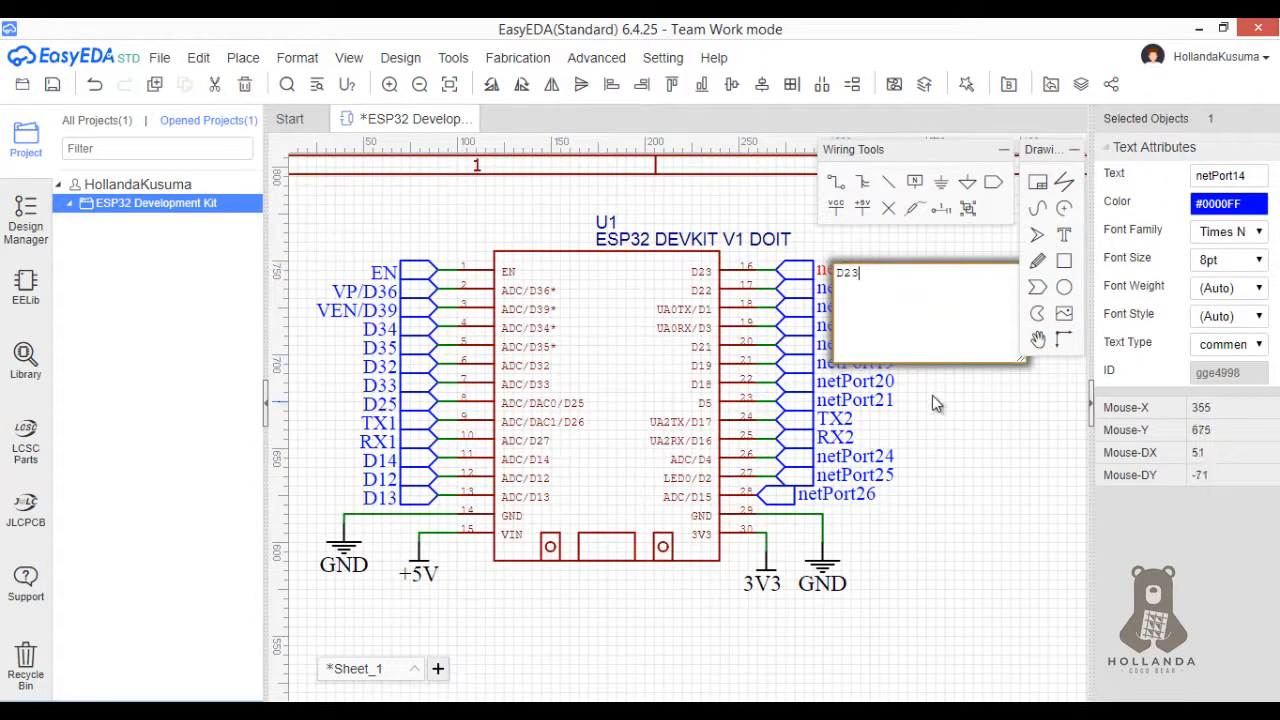
pyautogui.press('Return')
pyautogui.click(866, 289)
pyautogui.doubleClick(866, 289)
pyautogui.press('BackSpace')
pyautogui.write('D22')
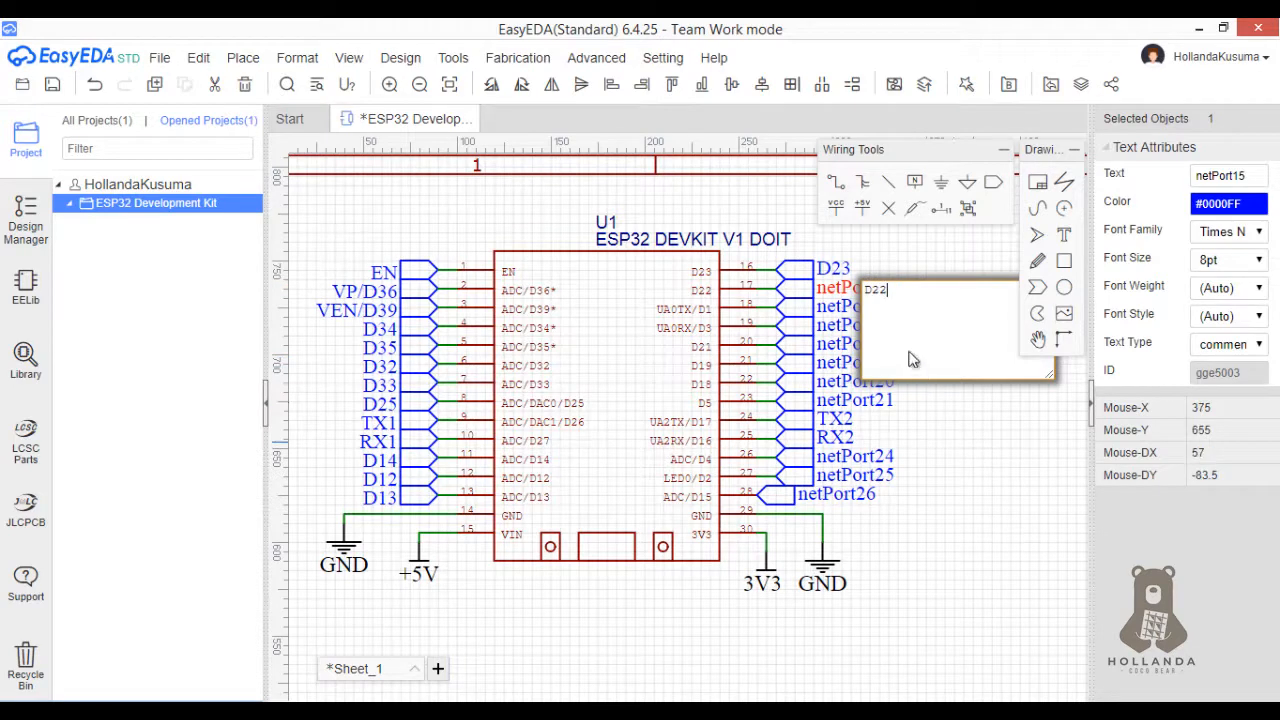
pyautogui.press('Return')
# - Rename netPort16 at pin 18 as TX0 and netPort17 at pin 19 as RX0
pyautogui.doubleClick(851, 310)
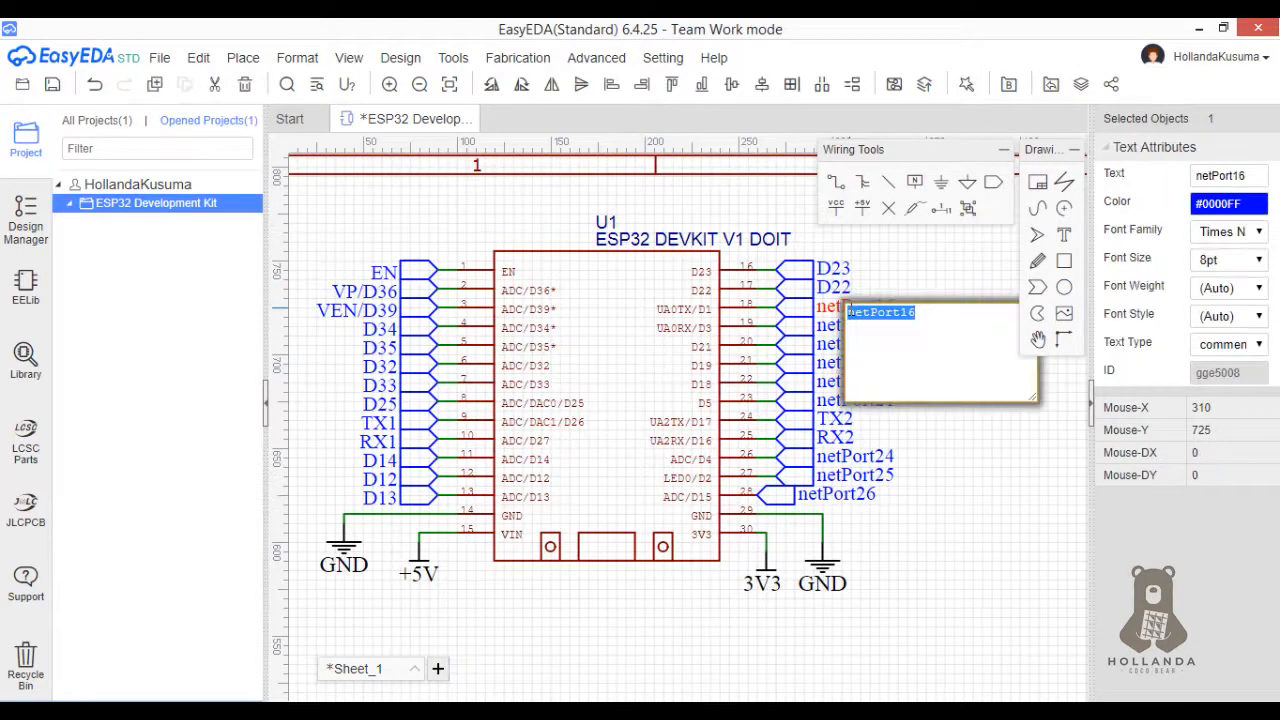
pyautogui.write('TX0')
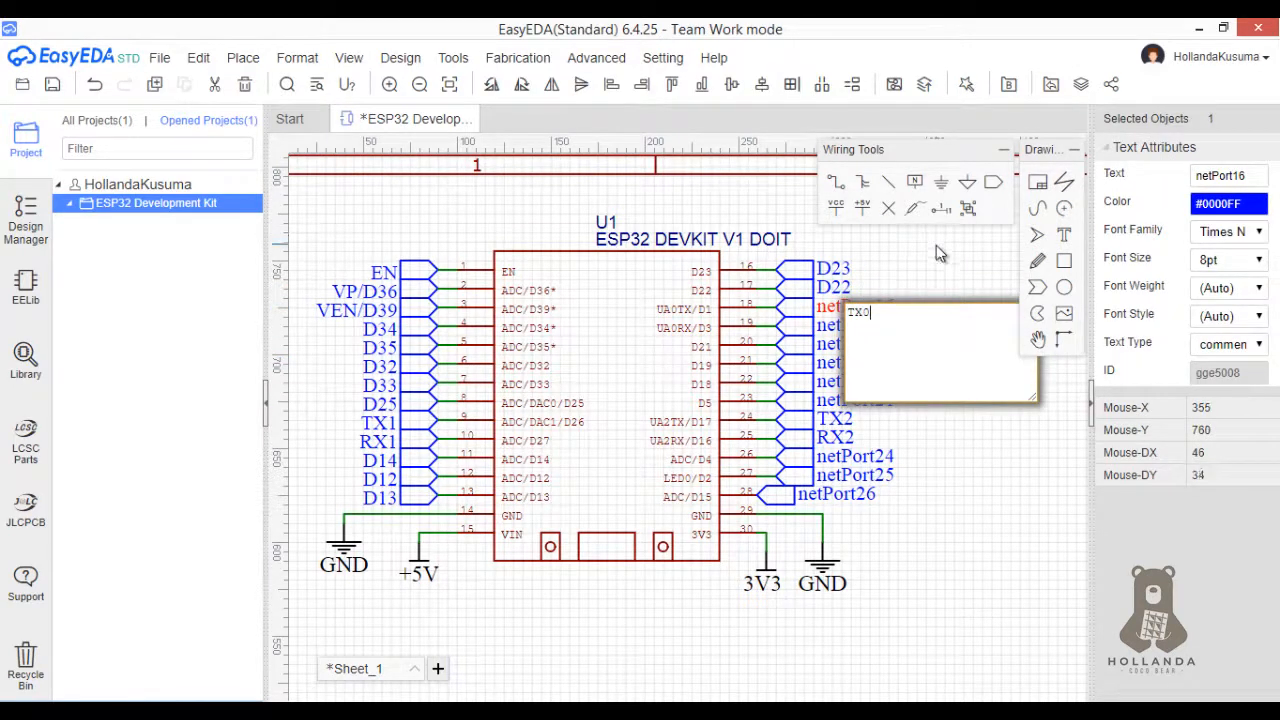
pyautogui.click(936, 246)
pyautogui.doubleClick(881, 320)
pyautogui.write('RX0')
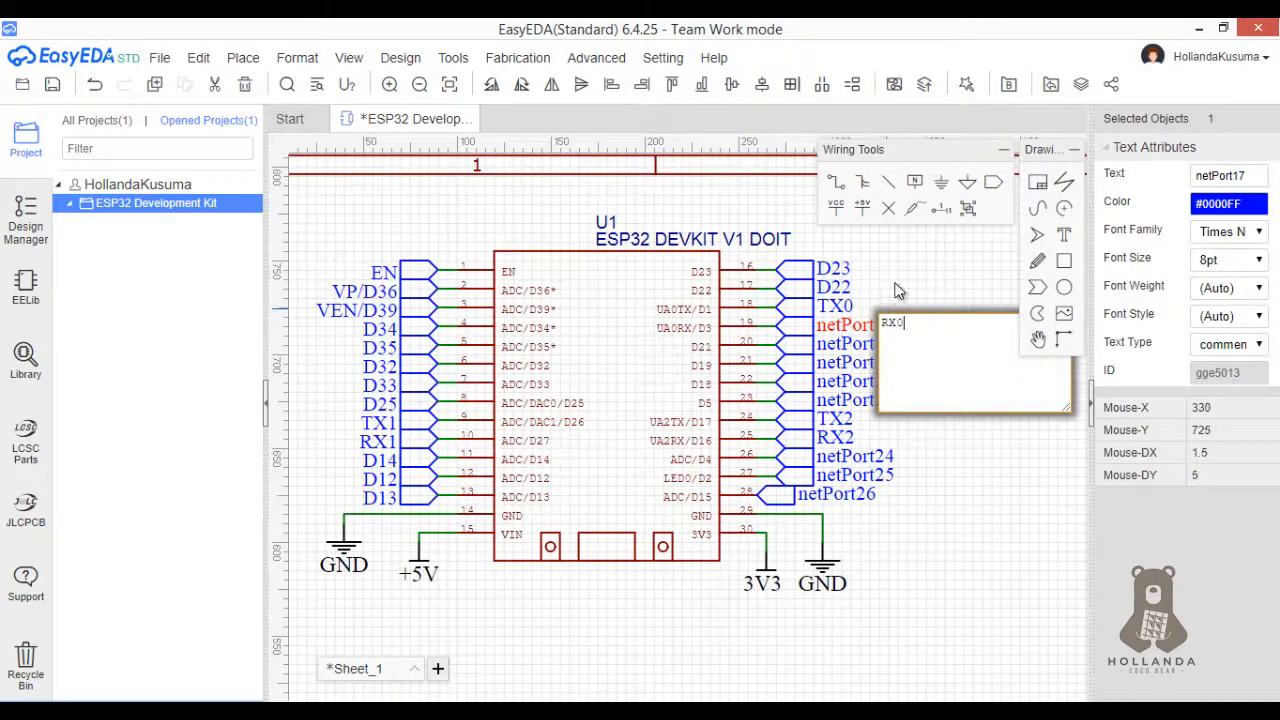
pyautogui.click(898, 292)
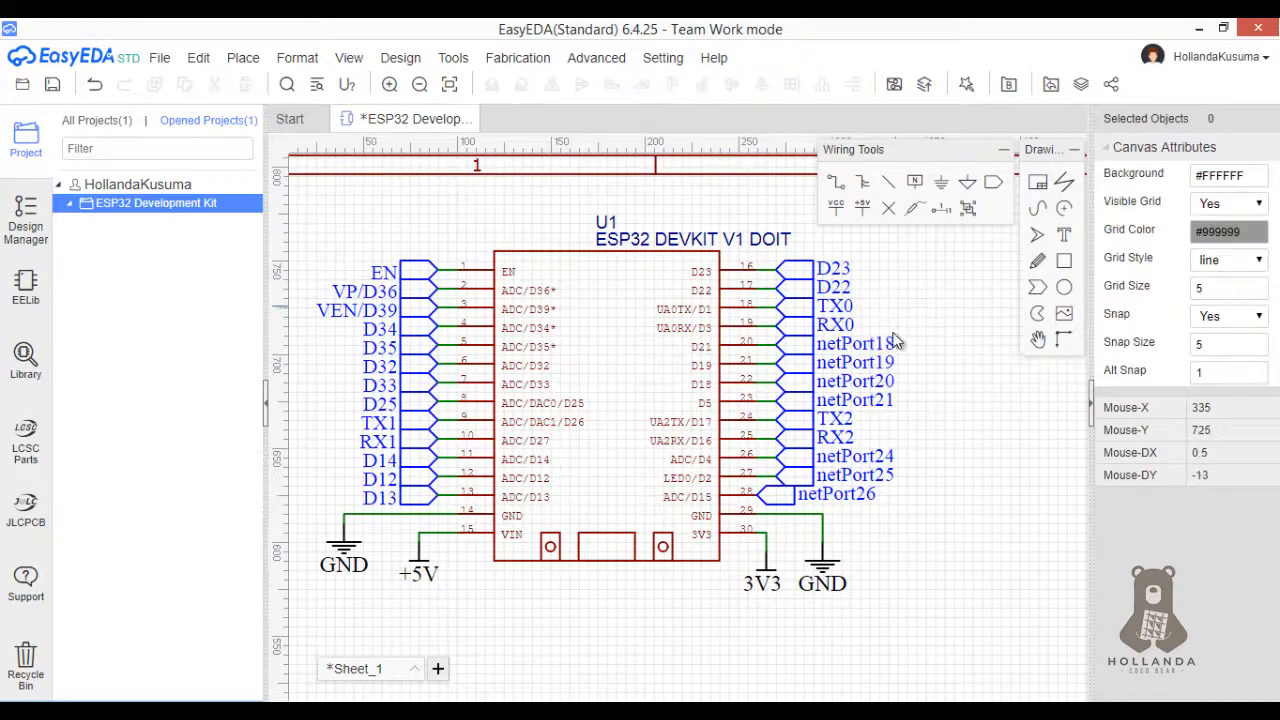
# - Rename netPort18 at pin 20 as D21 and netPort19 at pin 21 as D19
pyautogui.doubleClick(852, 343)
pyautogui.write('D21')
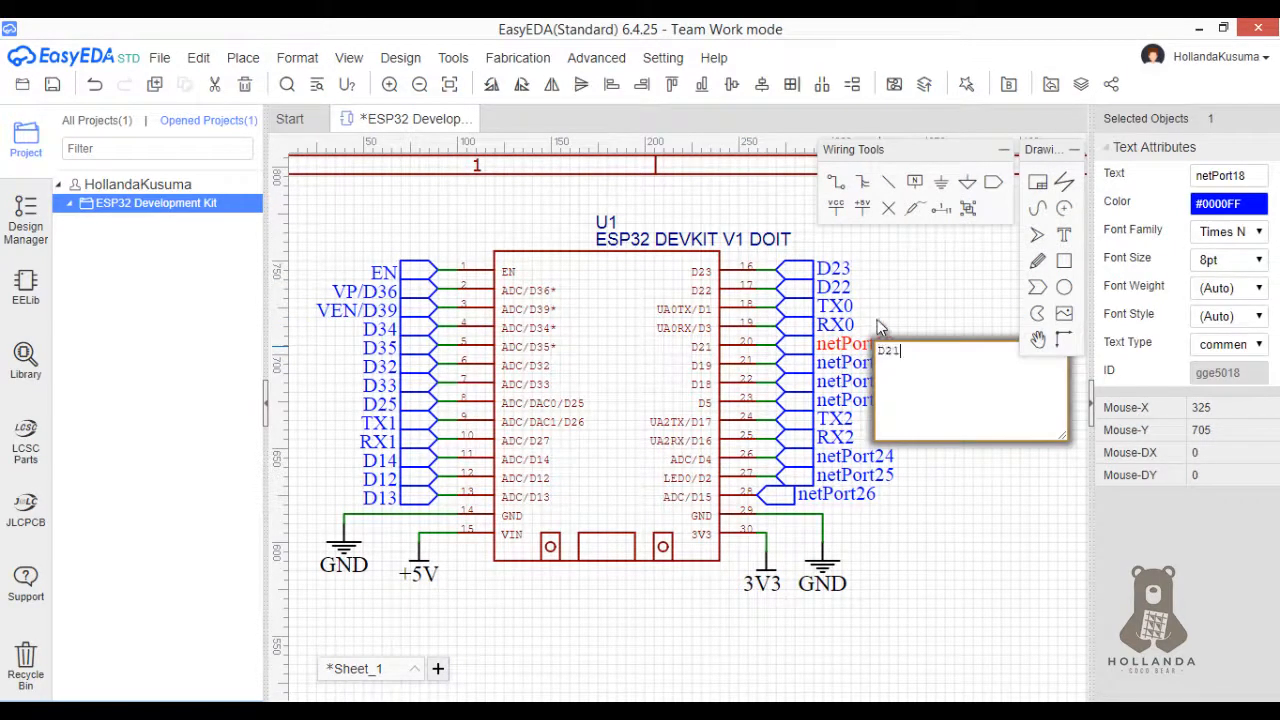
pyautogui.click(884, 322)
pyautogui.click(850, 363)
pyautogui.doubleClick(848, 363)
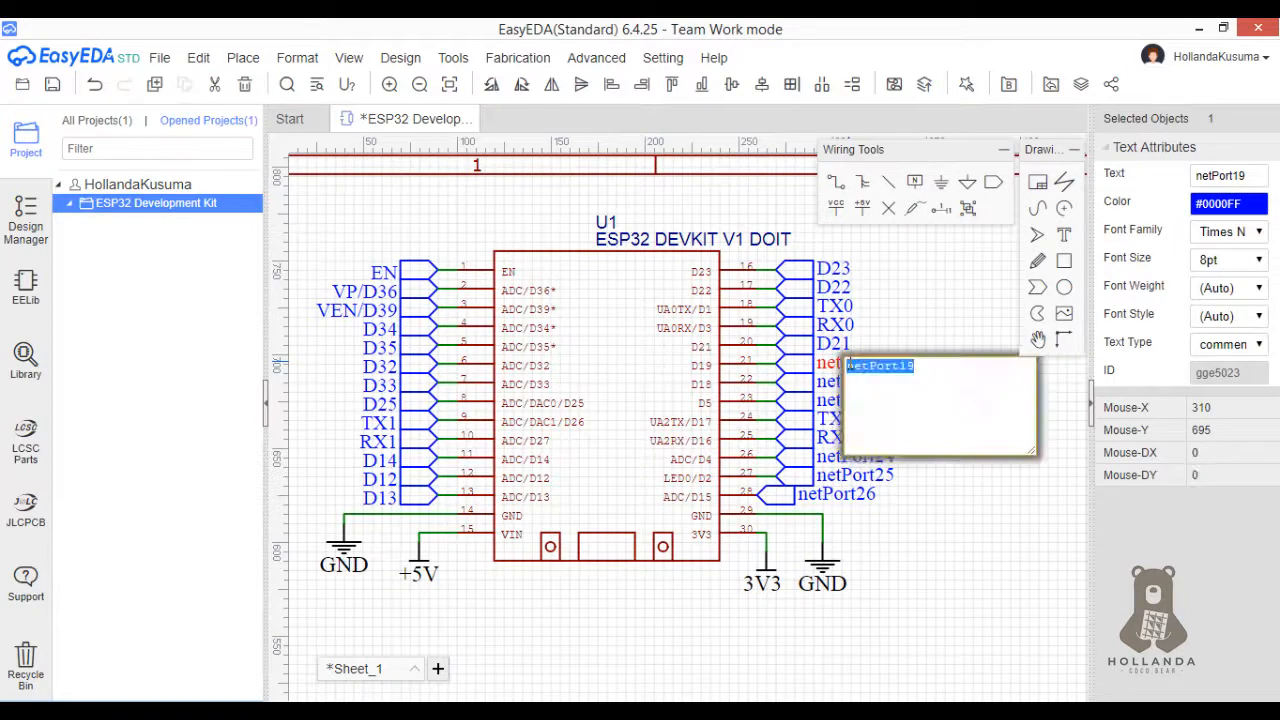
pyautogui.write('D19')
pyautogui.click(883, 310)
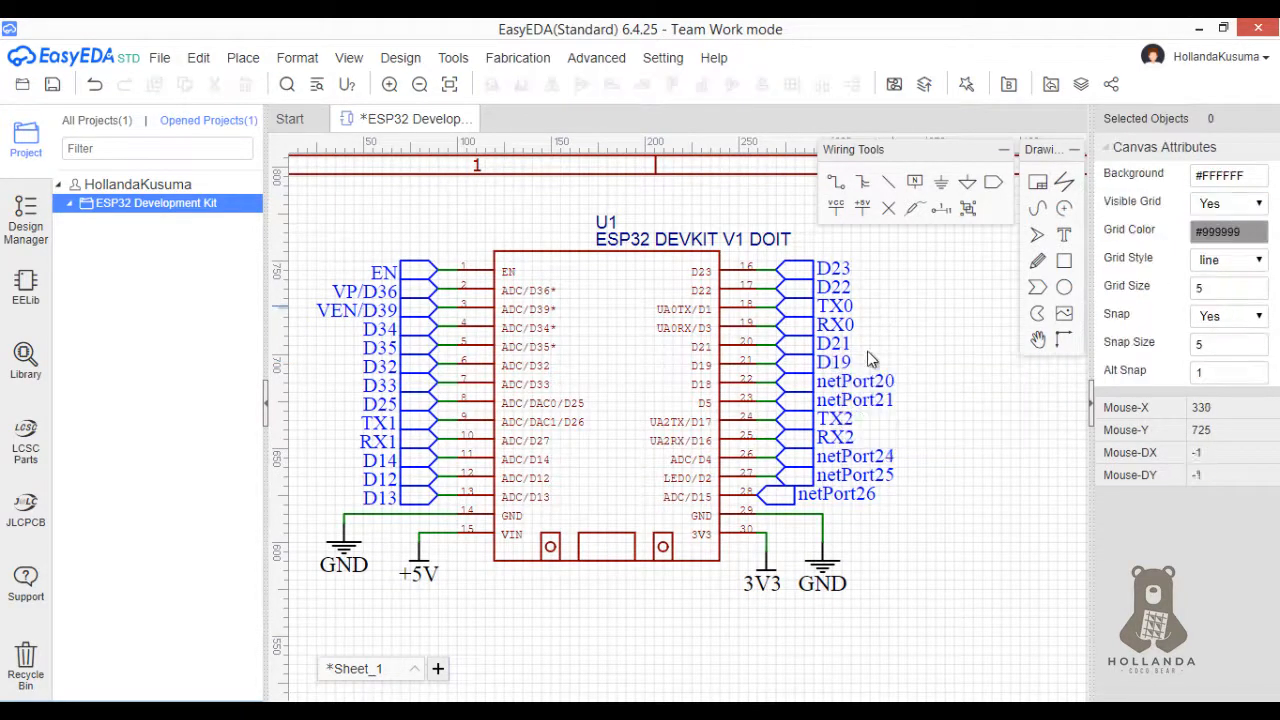
# - Rename netPort20 at pin 22 as D18 and netPort21 at pin 23 as D5
pyautogui.click(850, 382)
pyautogui.doubleClick(848, 382)
pyautogui.write('D18')
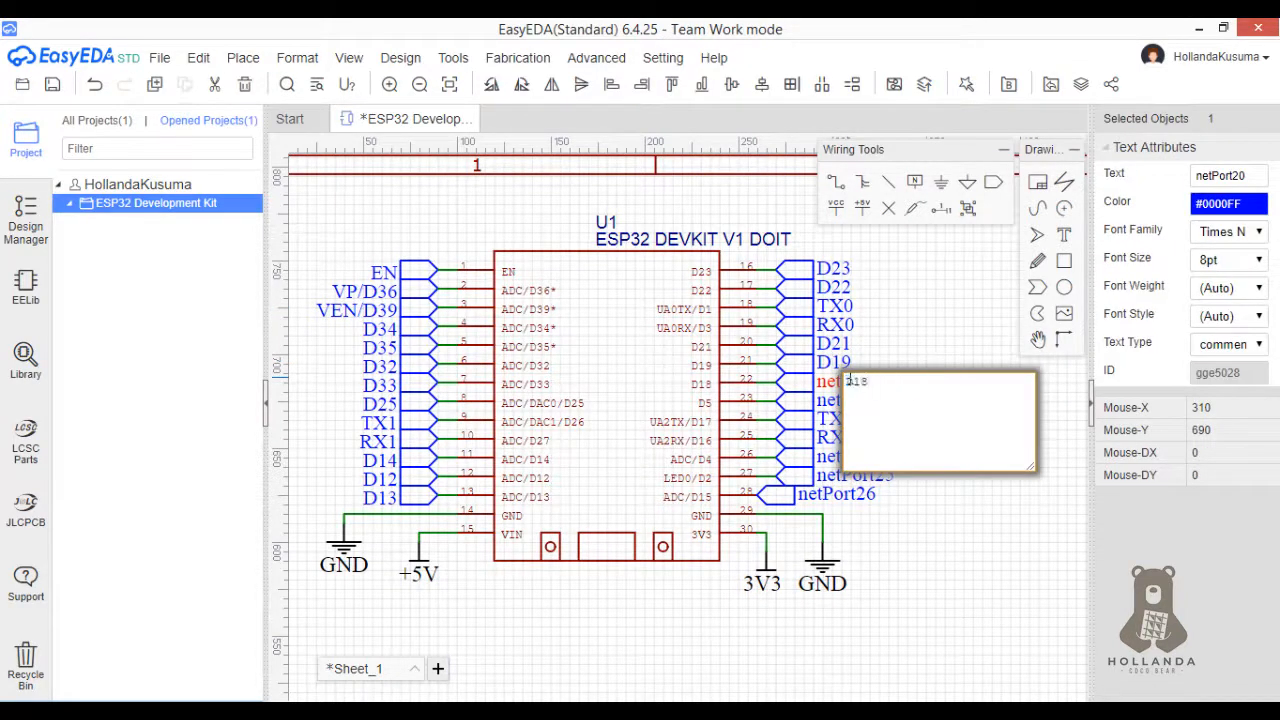
pyautogui.click(919, 331)
pyautogui.click(834, 400)
pyautogui.doubleClick(834, 401)
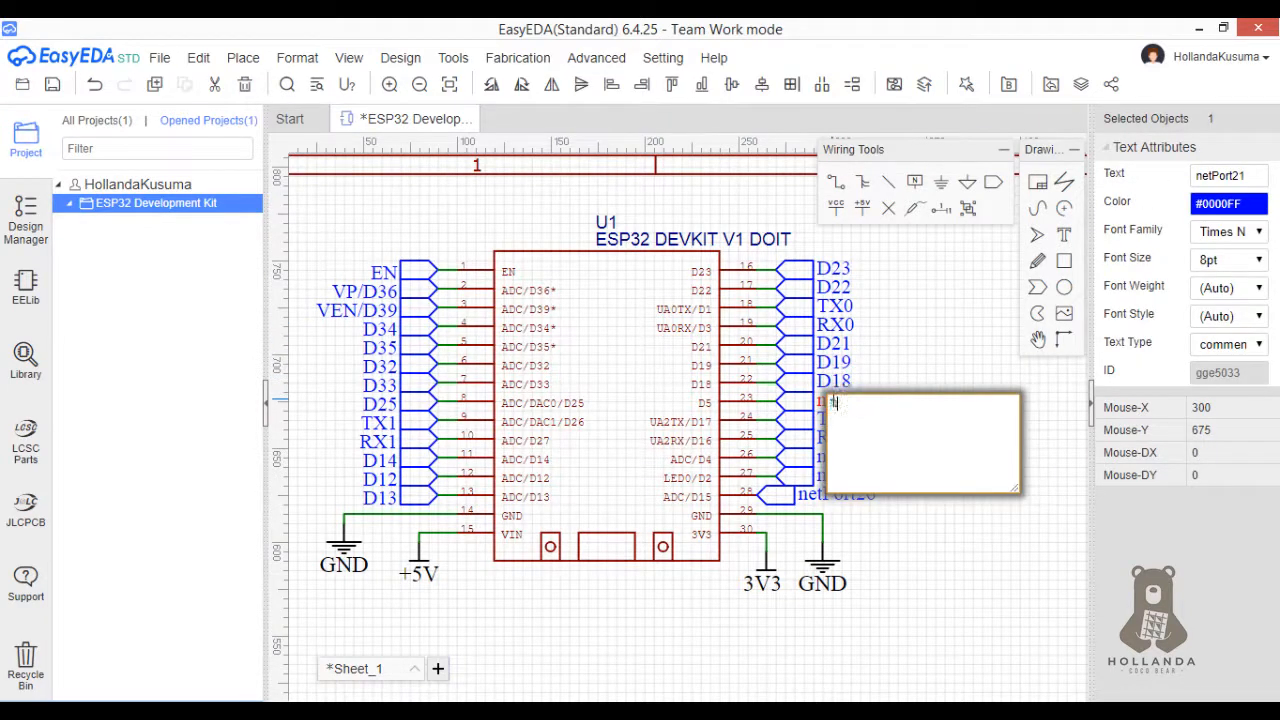
pyautogui.click(981, 362)
# - Rename the net port at pin 24 as D17 and the one at pin 25 as D16
pyautogui.click(834, 418)
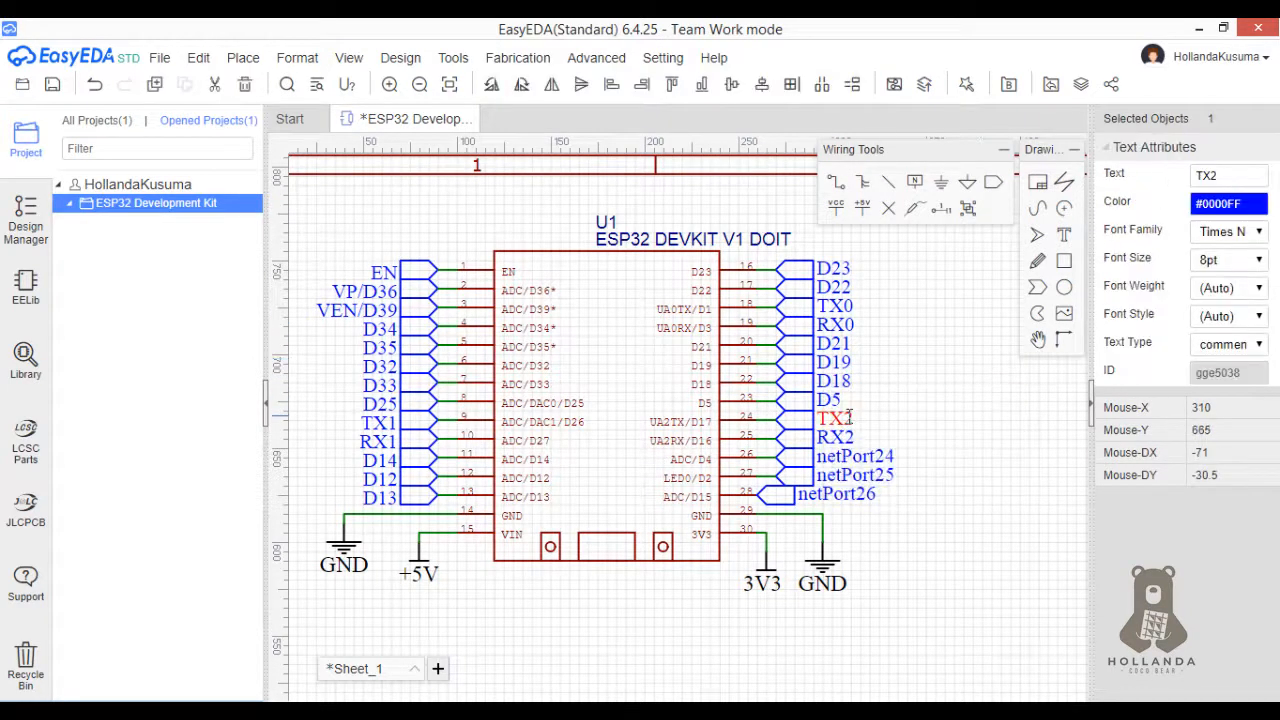
pyautogui.doubleClick(834, 419)
pyautogui.click(900, 367)
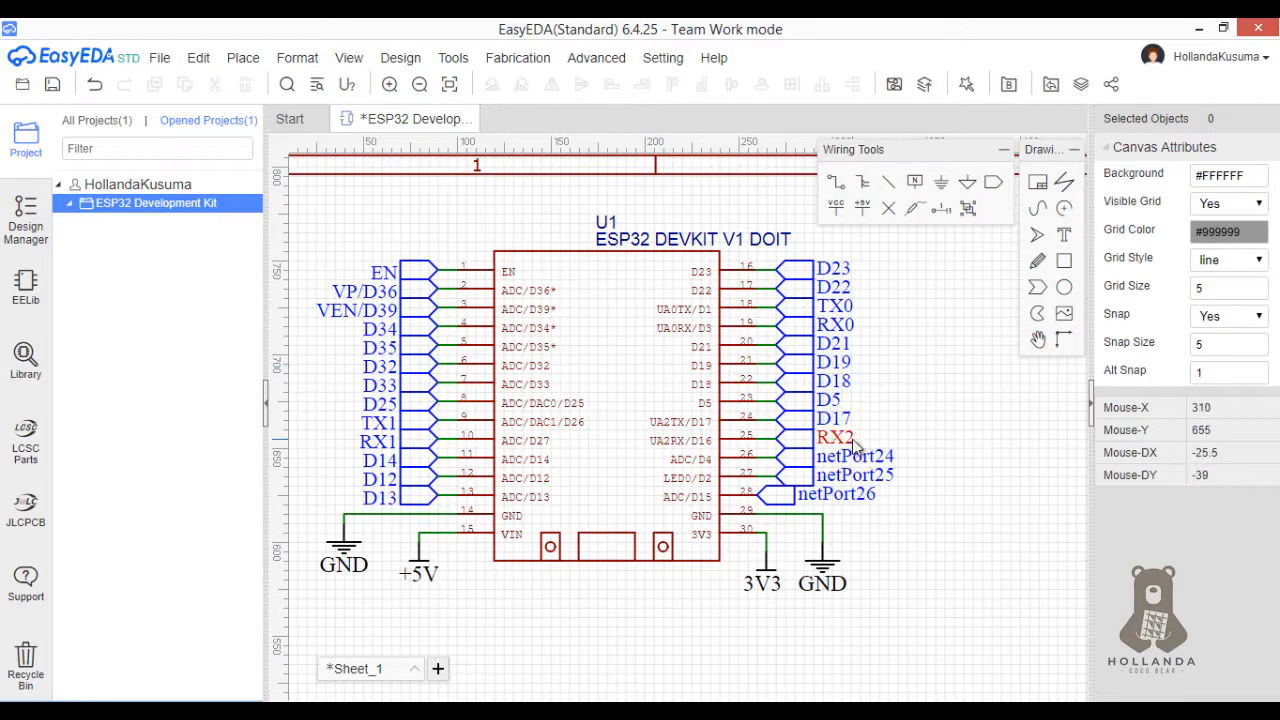
pyautogui.click(834, 437)
pyautogui.doubleClick(834, 438)
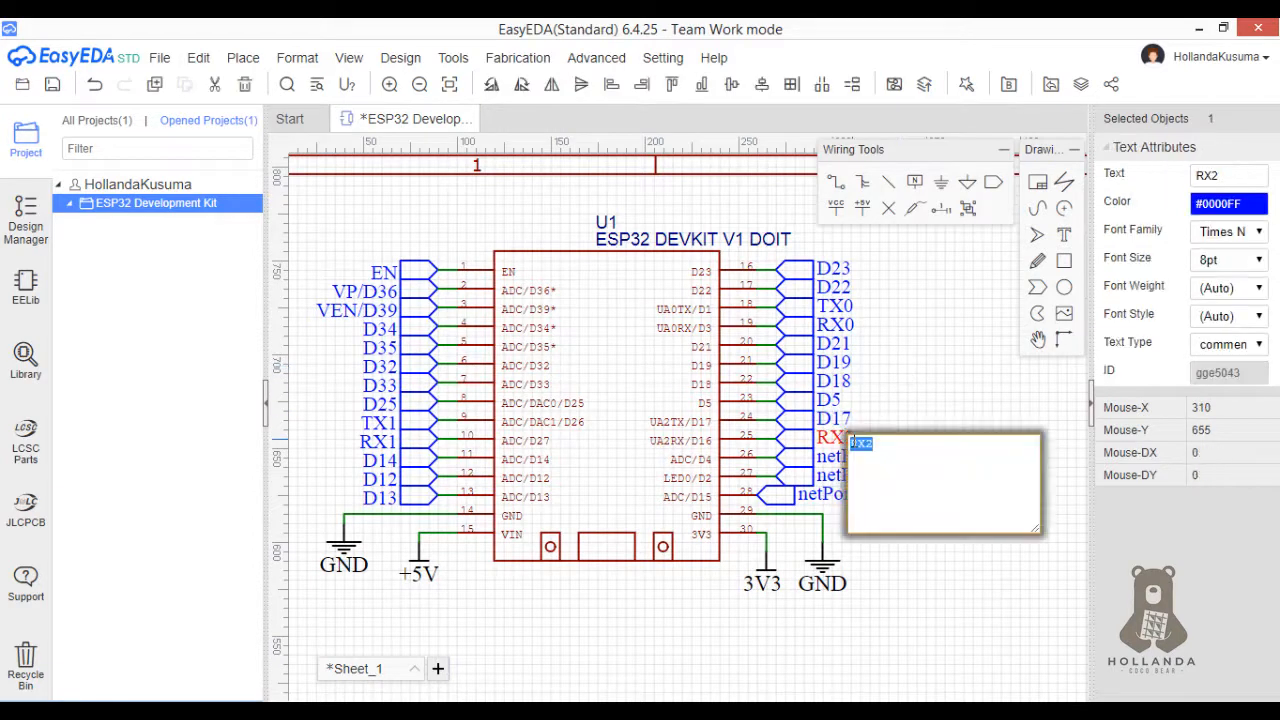
pyautogui.write('D16')
pyautogui.click(912, 368)
# - Change the port names at pins 24 and 25 back to TX2 and RX2
pyautogui.click(834, 418)
pyautogui.doubleClick(834, 419)
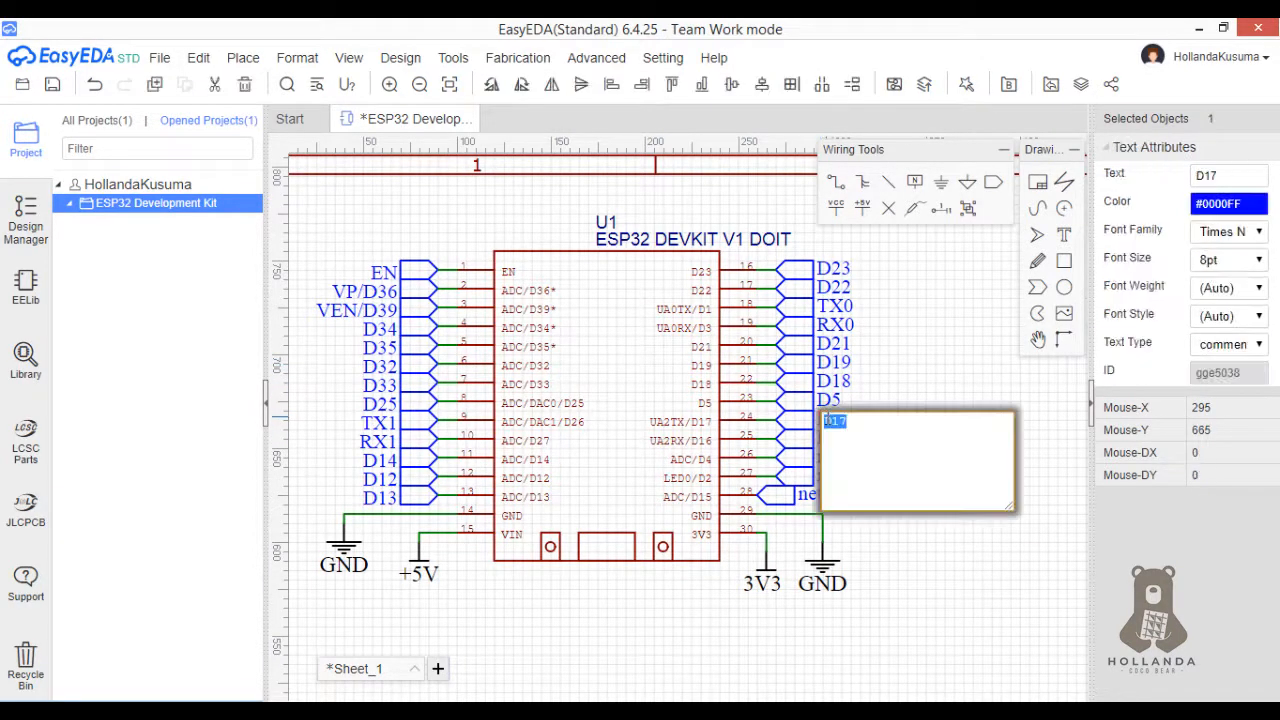
pyautogui.write('TX2')
pyautogui.click(890, 394)
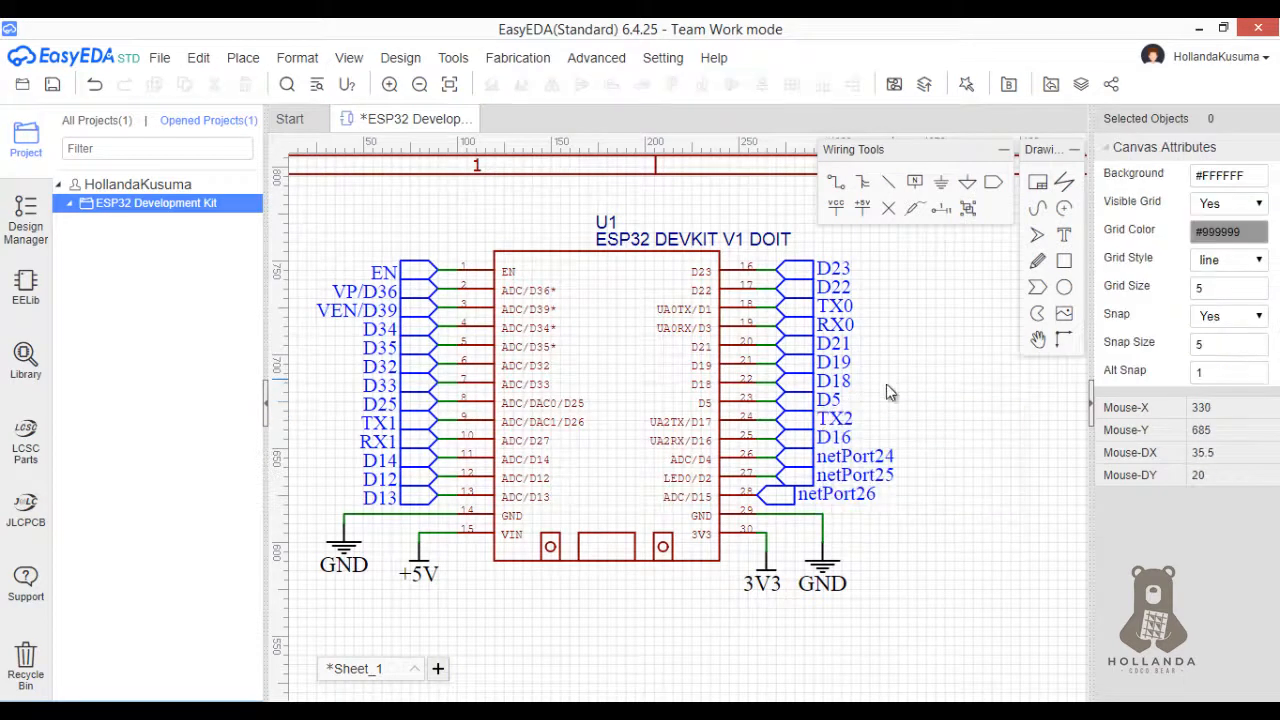
pyautogui.click(843, 437)
pyautogui.doubleClick(843, 437)
pyautogui.write('RX2')
pyautogui.click(994, 367)
# - Rename netPort24 at pin 26 as D4 and netPort25 at pin 27 as D2
pyautogui.click(872, 456)
pyautogui.doubleClick(872, 456)
pyautogui.write('D4')
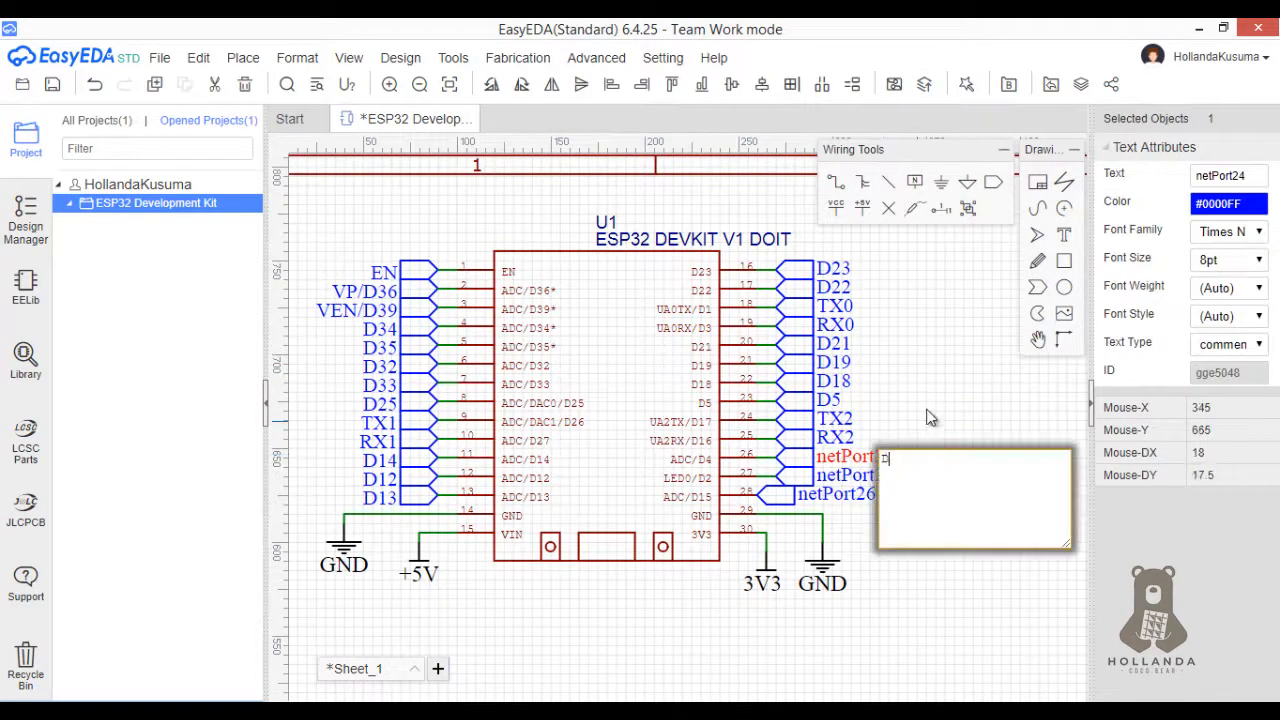
pyautogui.click(932, 414)
pyautogui.click(880, 475)
pyautogui.doubleClick(895, 470)
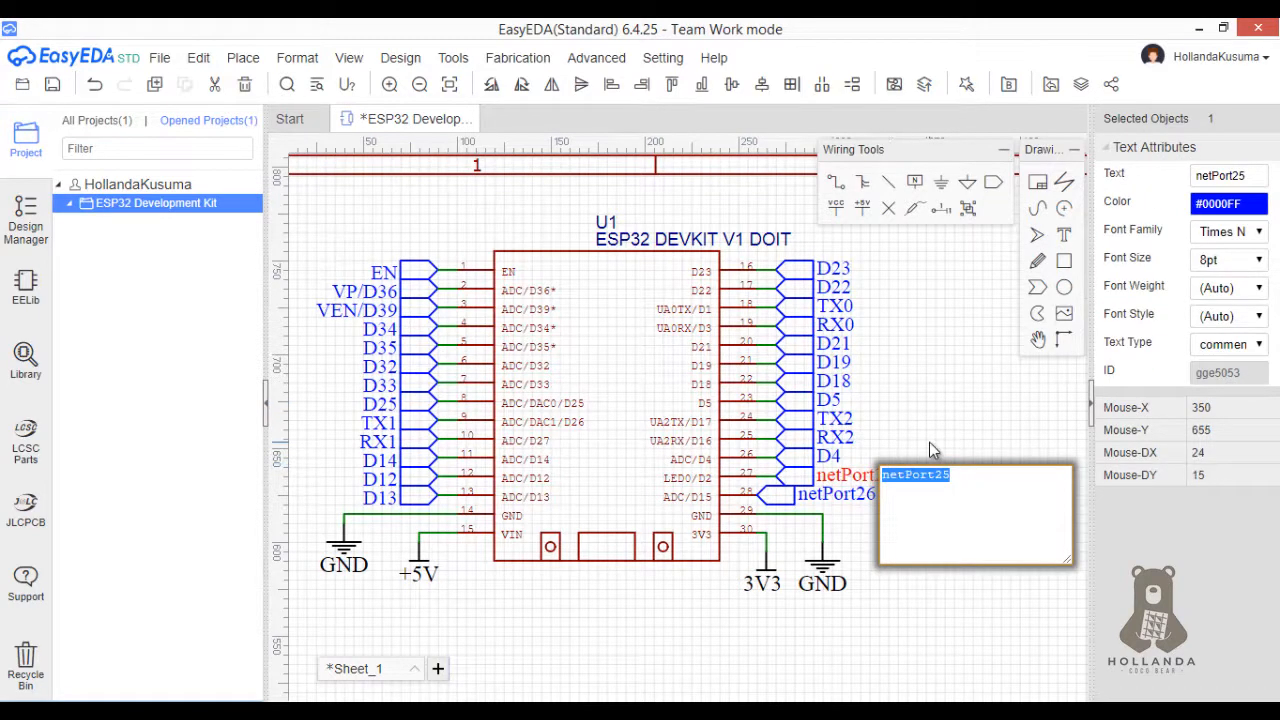
pyautogui.write('D2')
pyautogui.click(944, 410)
# - Rename netPort26 at pin 28 as D15
pyautogui.click(873, 492)
pyautogui.doubleClick(872, 492)
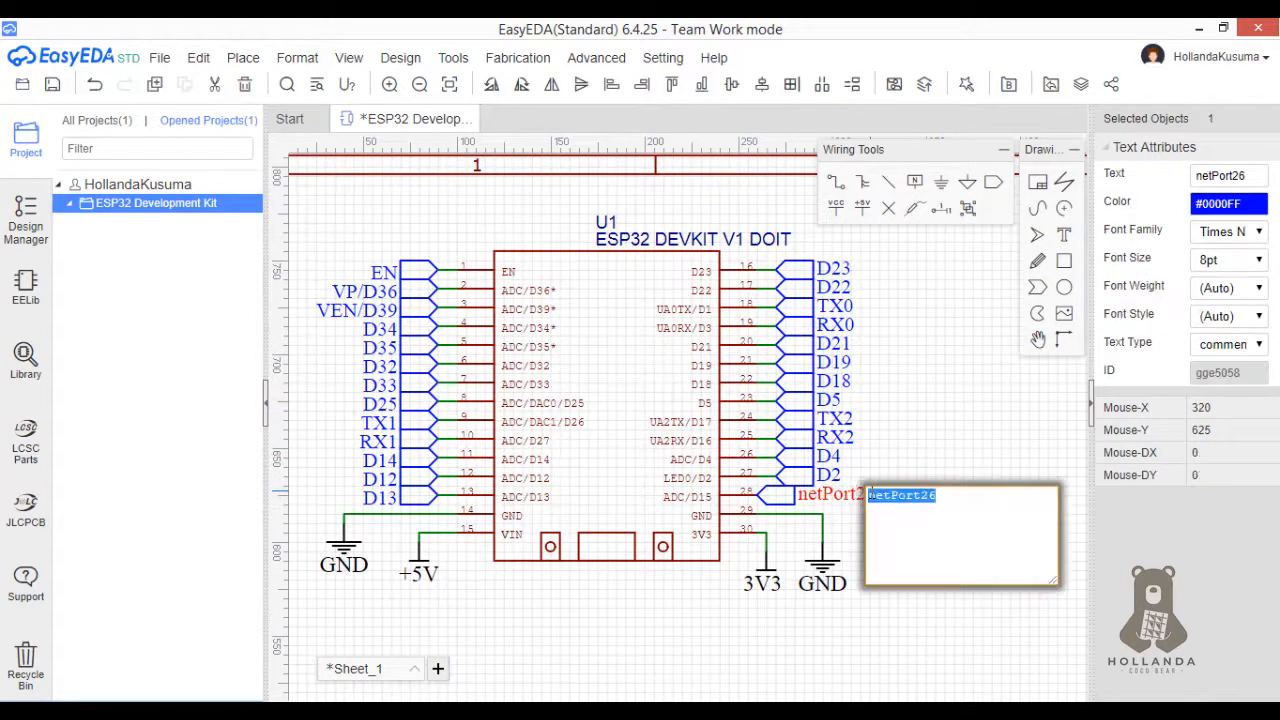
pyautogui.write('D15')
pyautogui.click(907, 435)
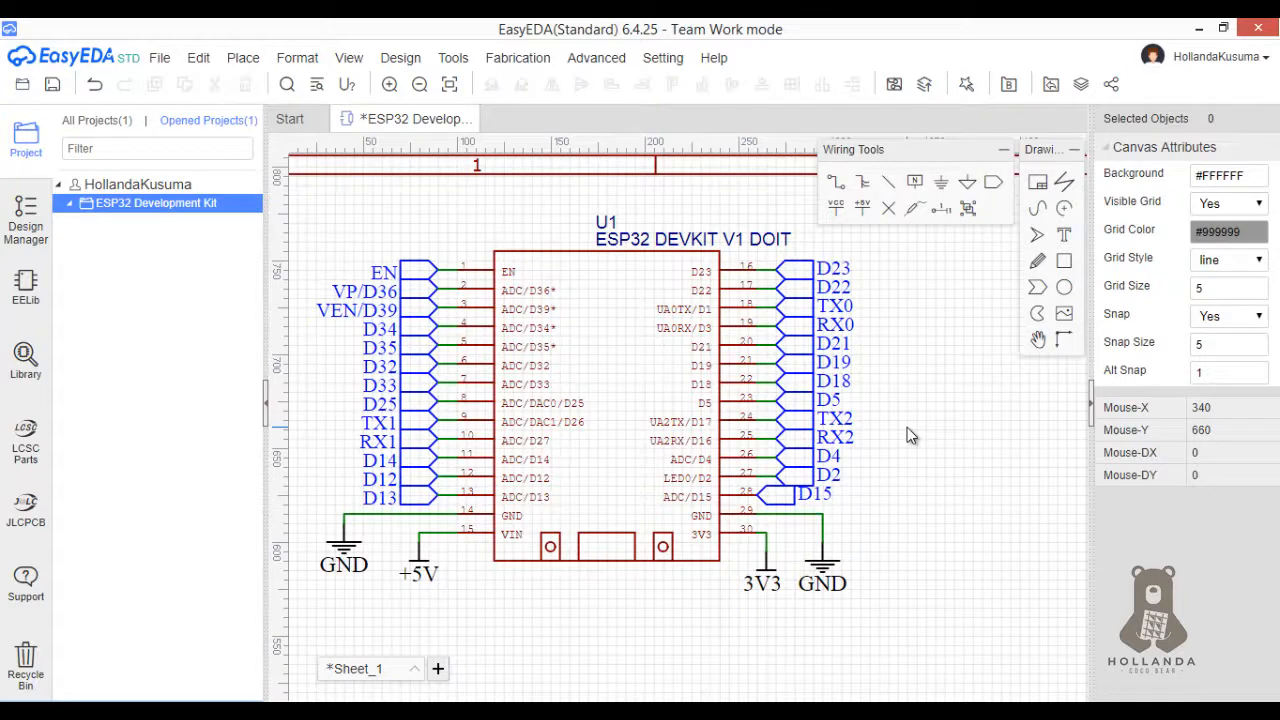
# - Save the ESP32 Development Kit schematic
pyautogui.scroll(-1, 907, 427)
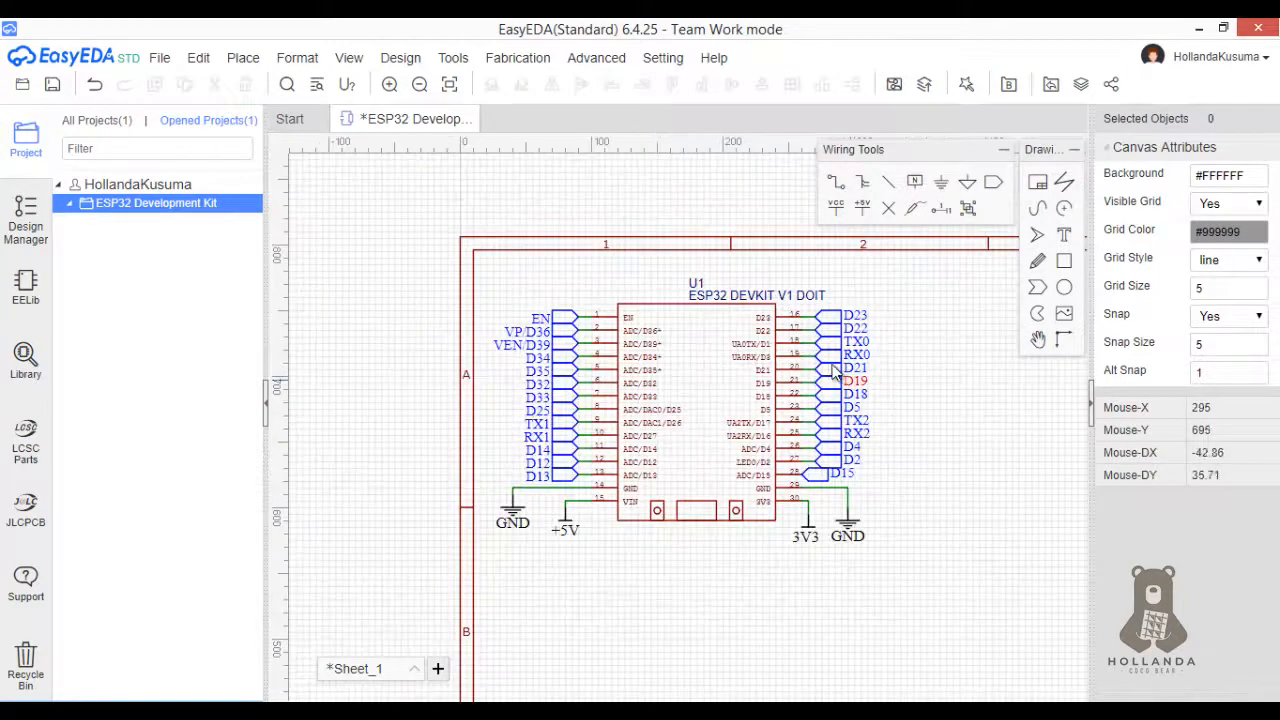
pyautogui.click(160, 58)
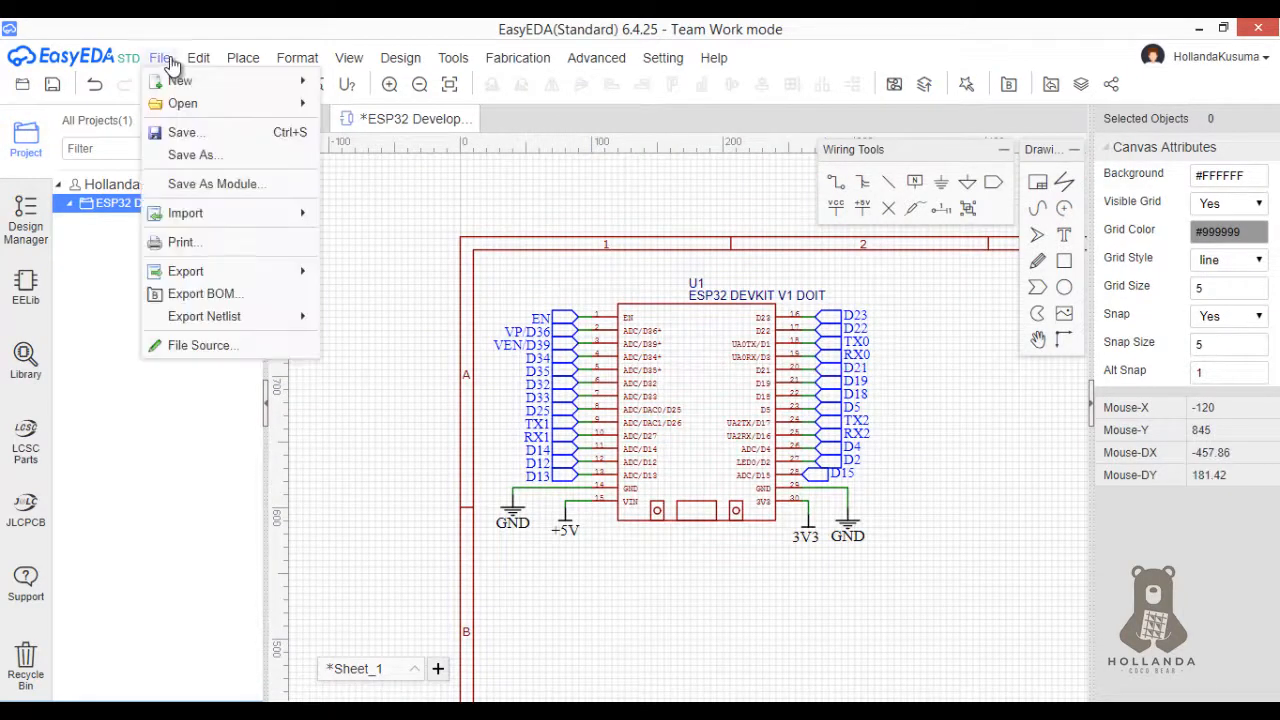
pyautogui.click(203, 135)
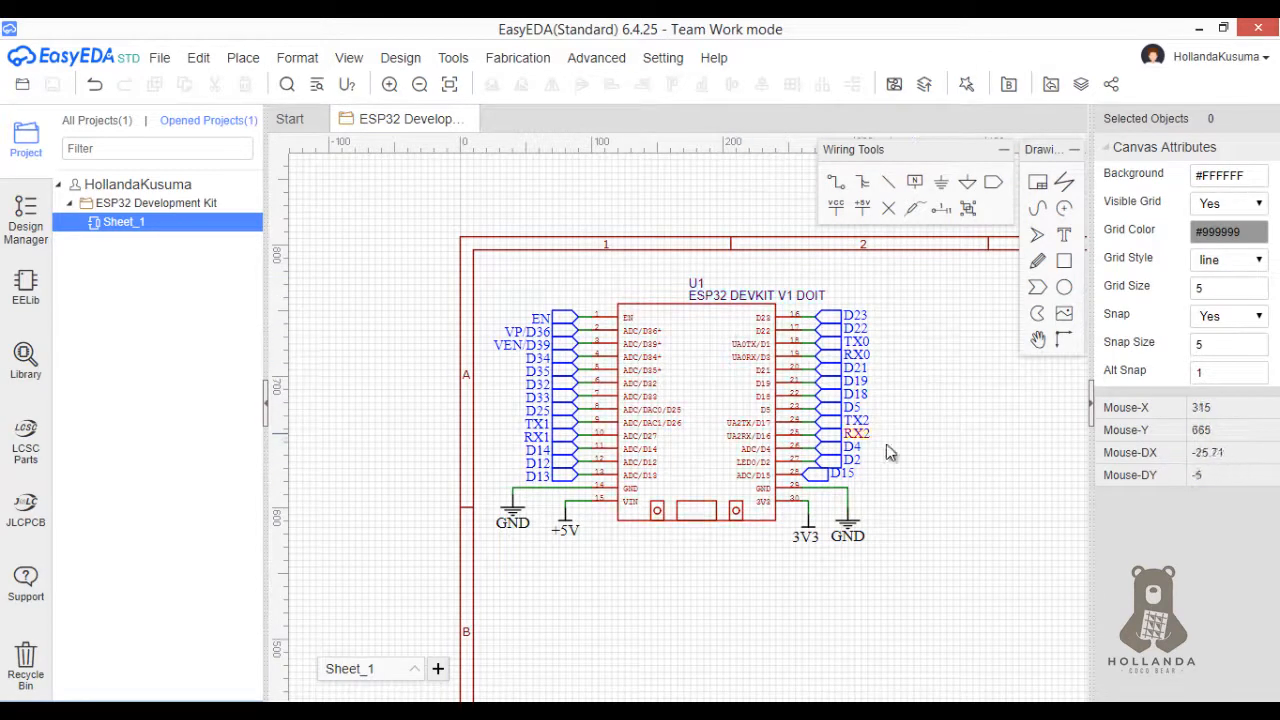
# - Place the RTC DS3231 BIRU symbol from the personal library on the sheet, to the right of the ESP32 DevKit
pyautogui.moveTo(781, 411); pyautogui.dragTo(698, 417, button='right')
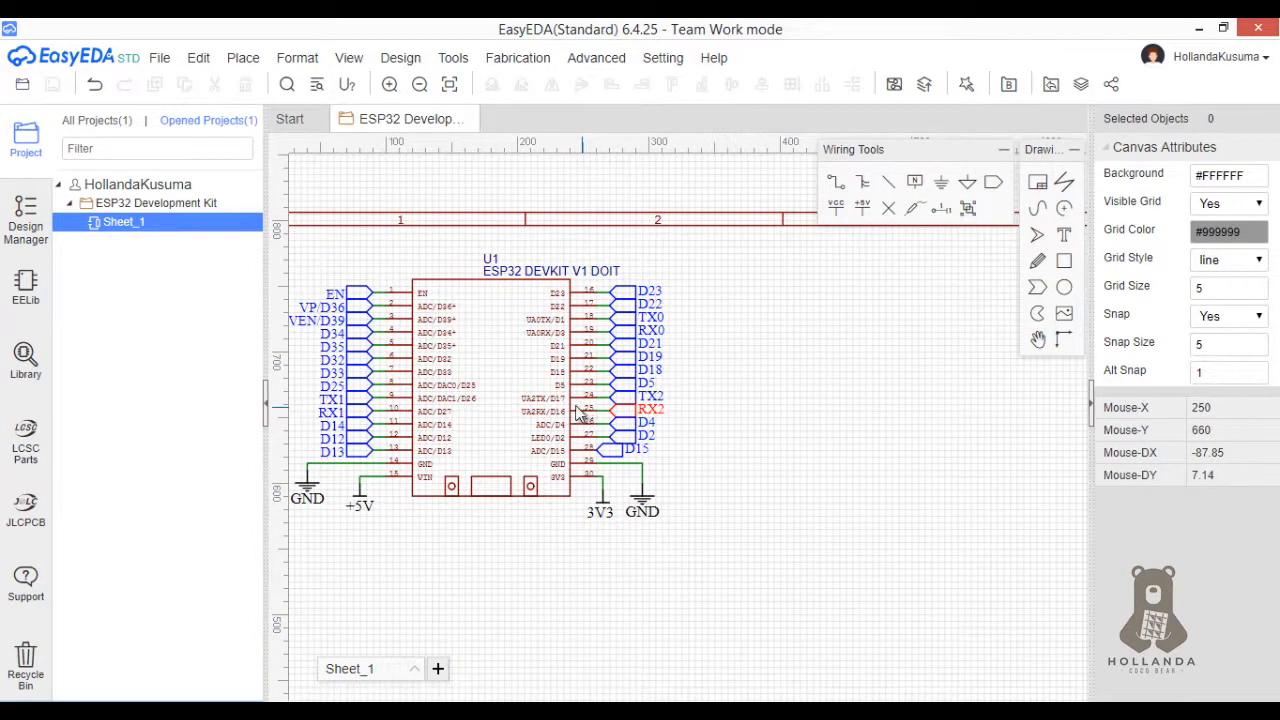
pyautogui.click(12, 315)
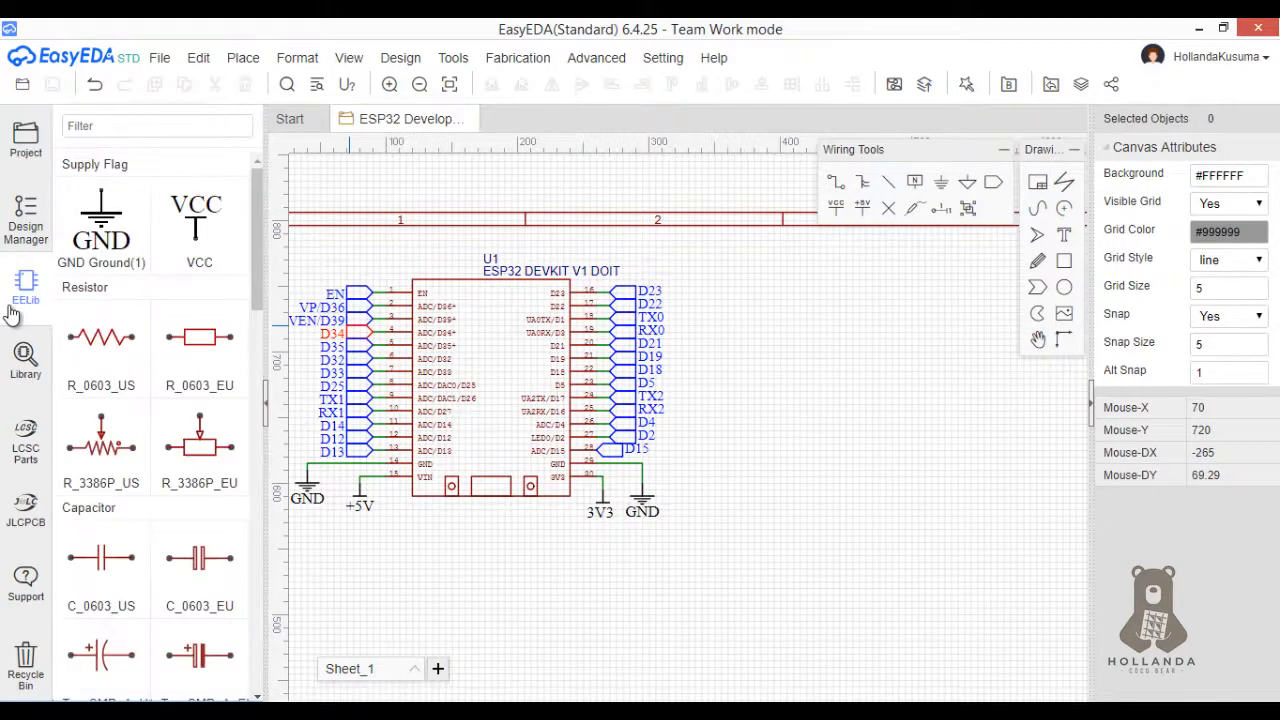
pyautogui.click(25, 358)
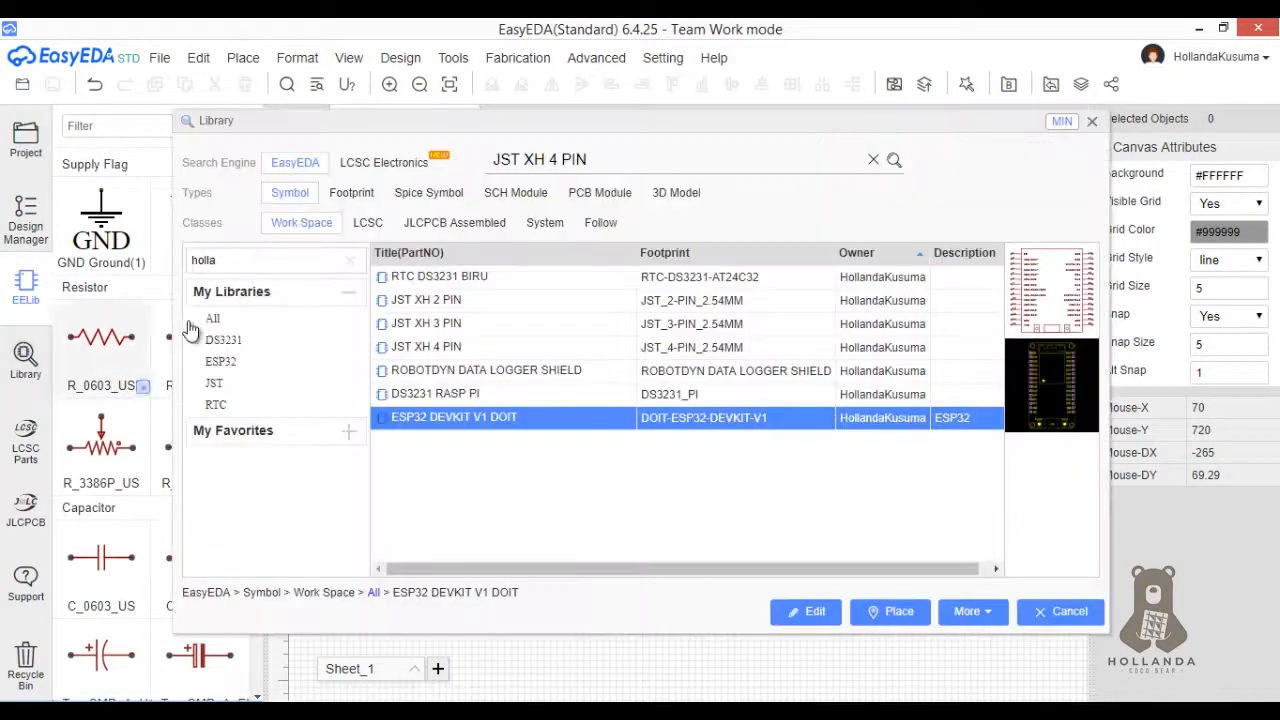
pyautogui.click(415, 277)
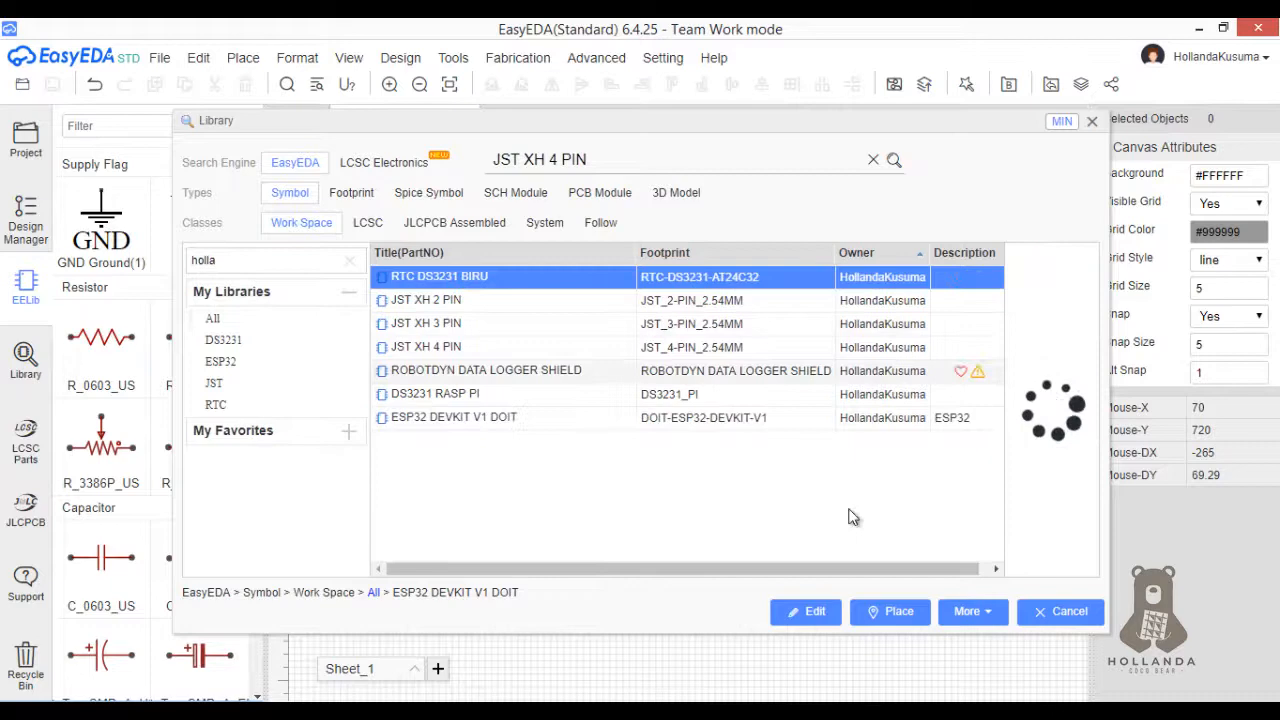
pyautogui.click(887, 610)
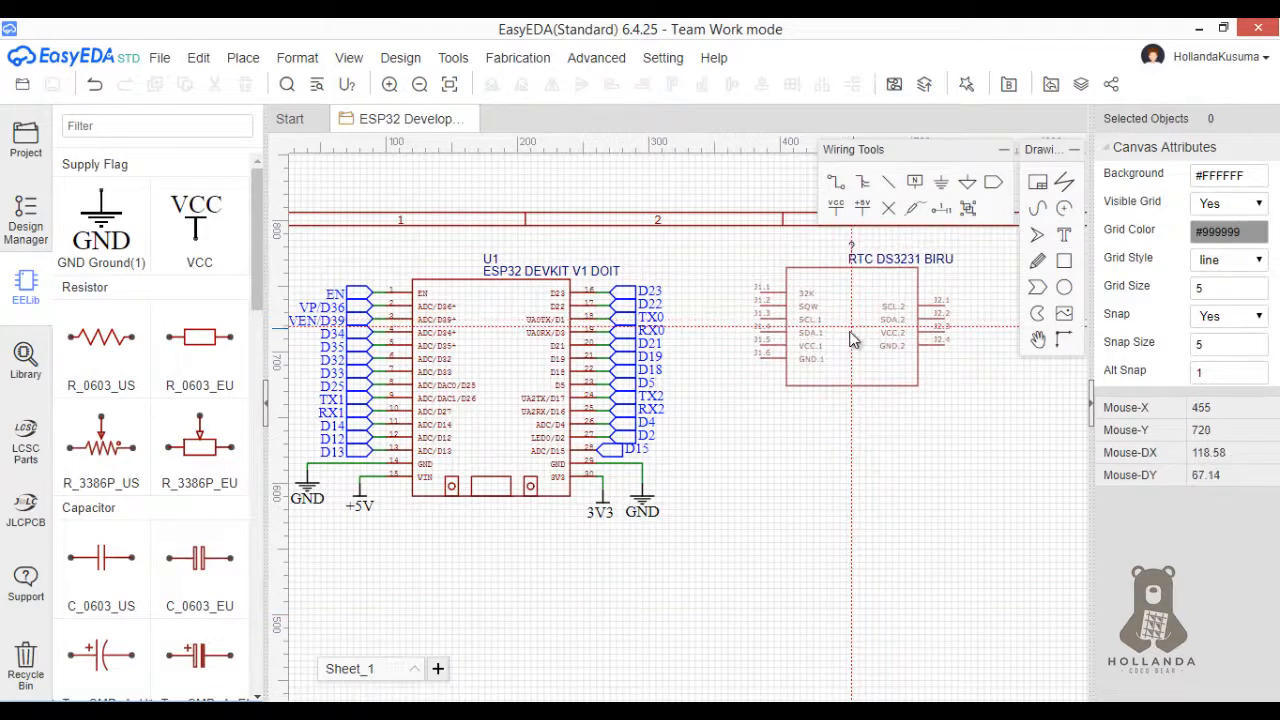
pyautogui.click(851, 336)
pyautogui.press('Escape')
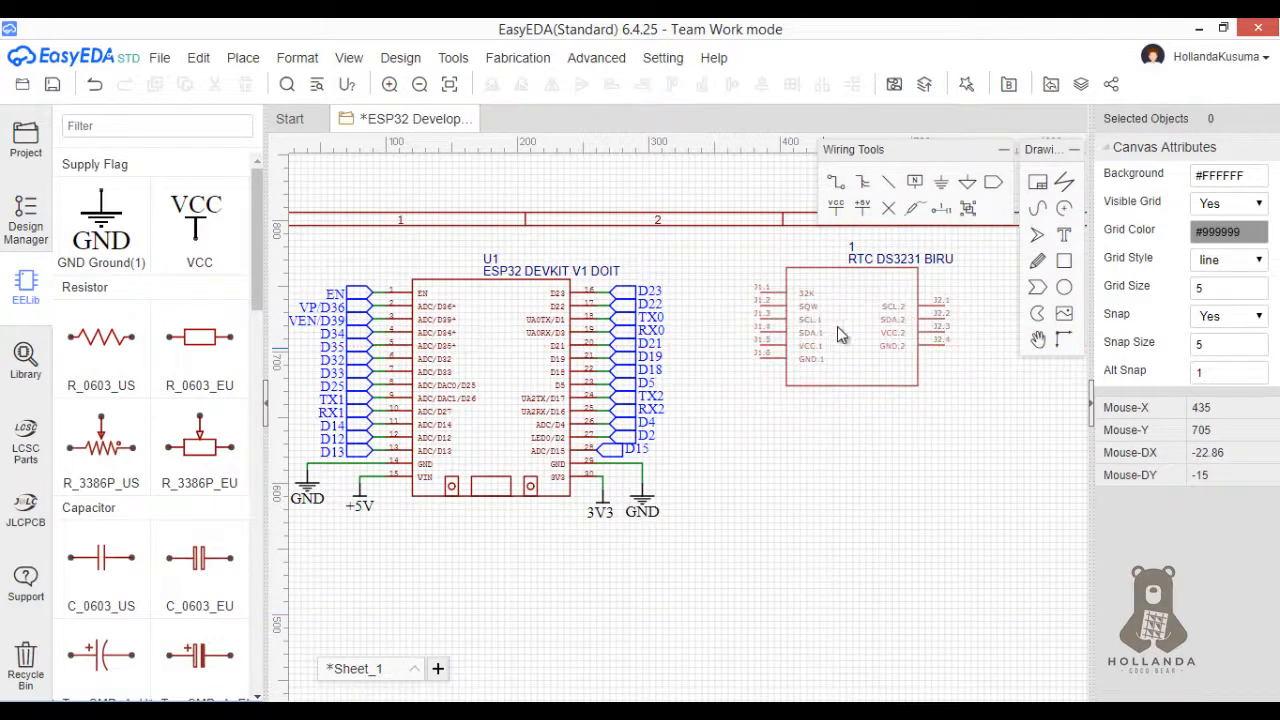
pyautogui.scroll(1, 840, 281)
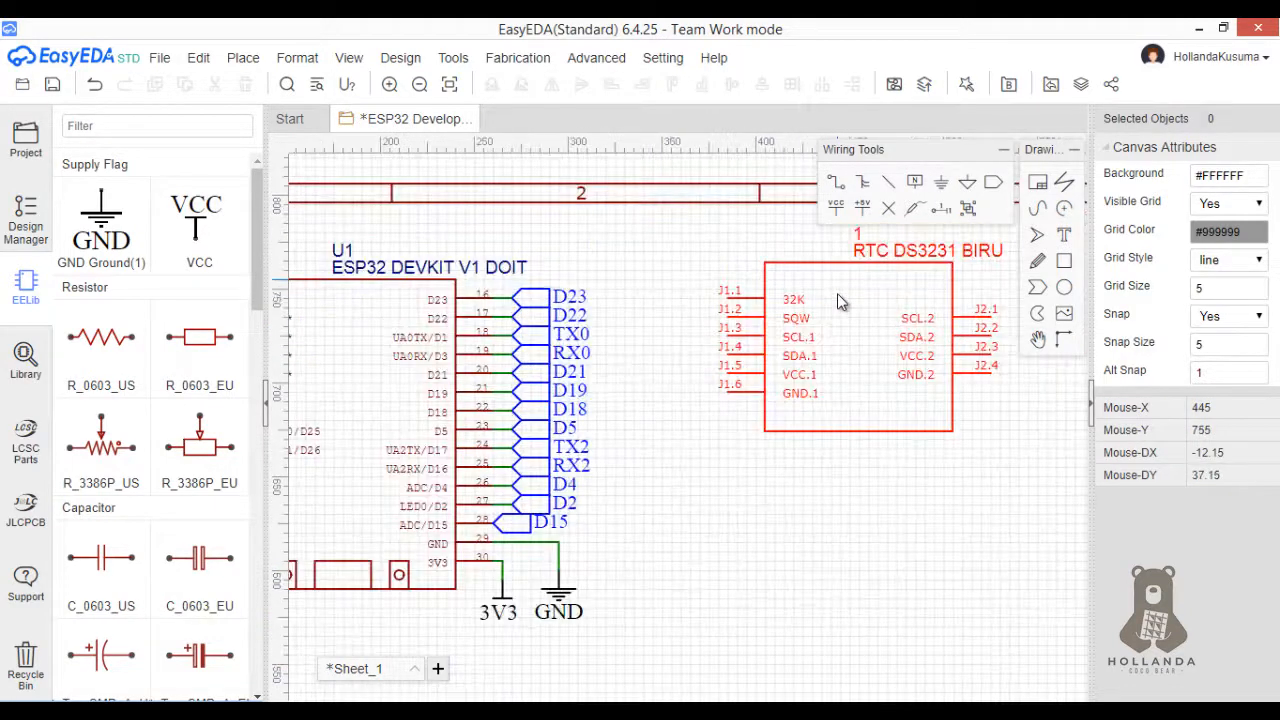
pyautogui.scroll(1, 837, 293)
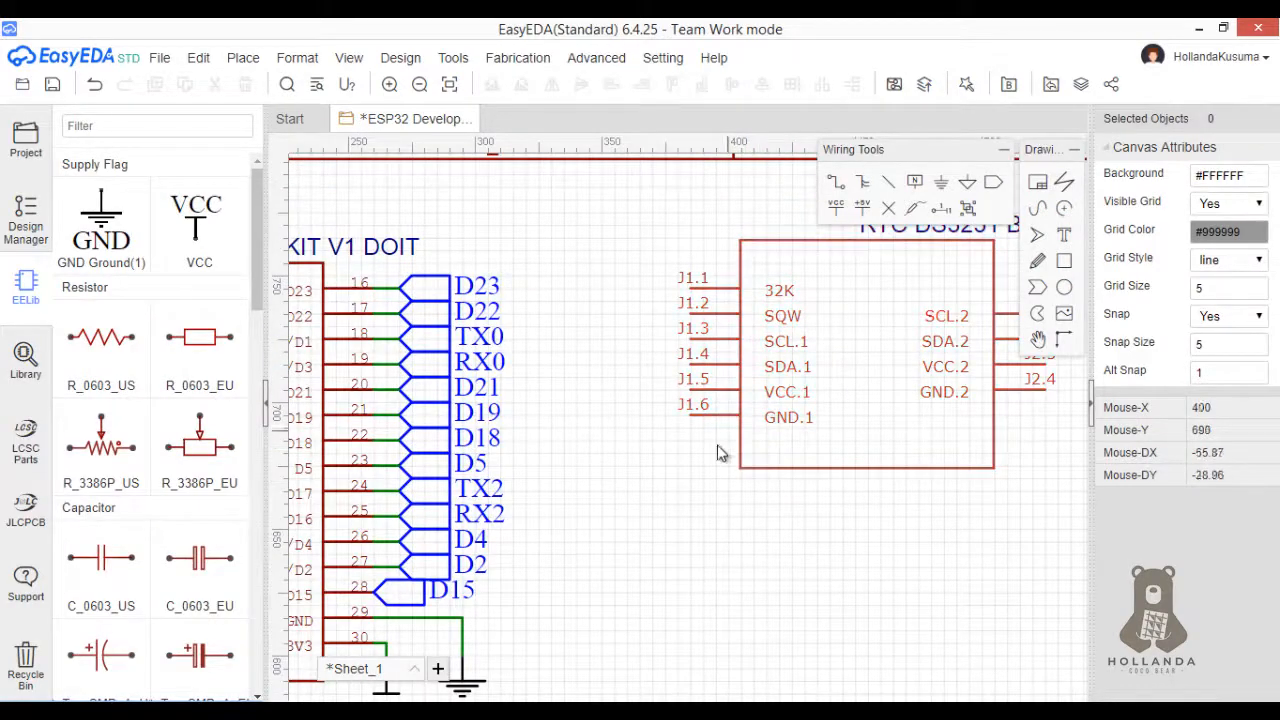
pyautogui.scroll(-1, 689, 479)
pyautogui.scroll(-1, 724, 468)
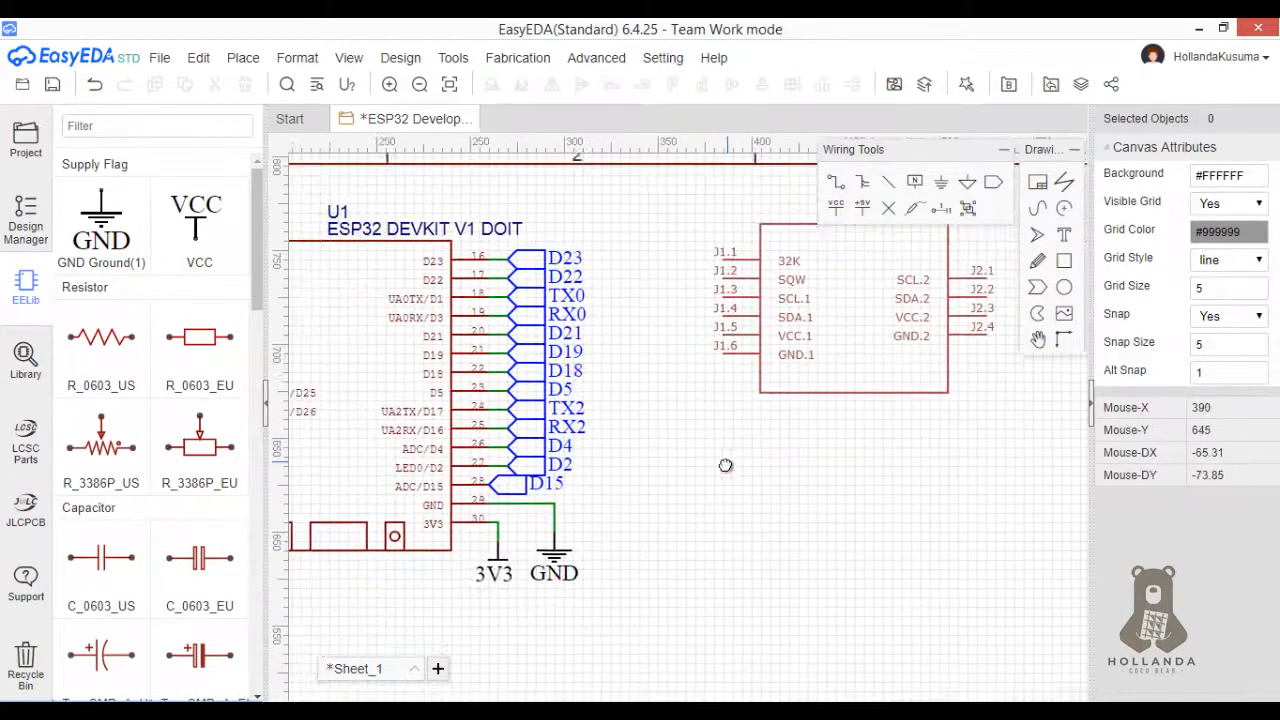
pyautogui.moveTo(650, 643); pyautogui.dragTo(462, 540)
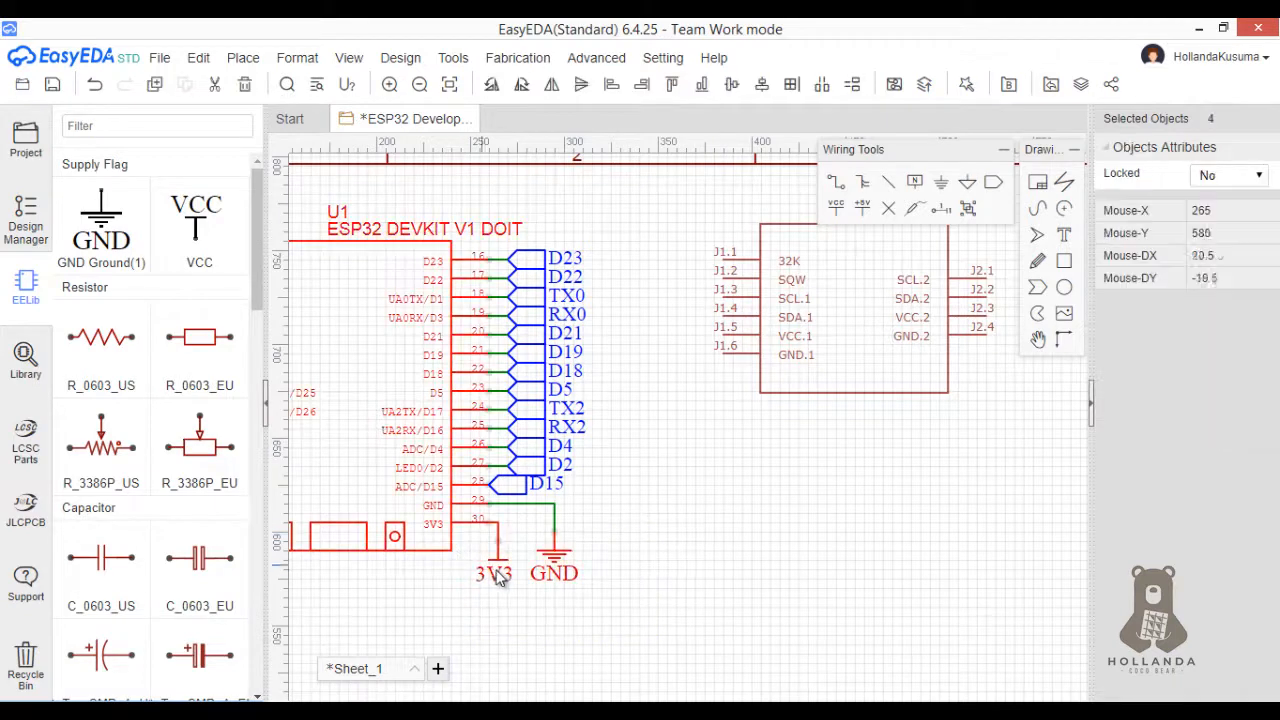
pyautogui.rightClick(500, 580)
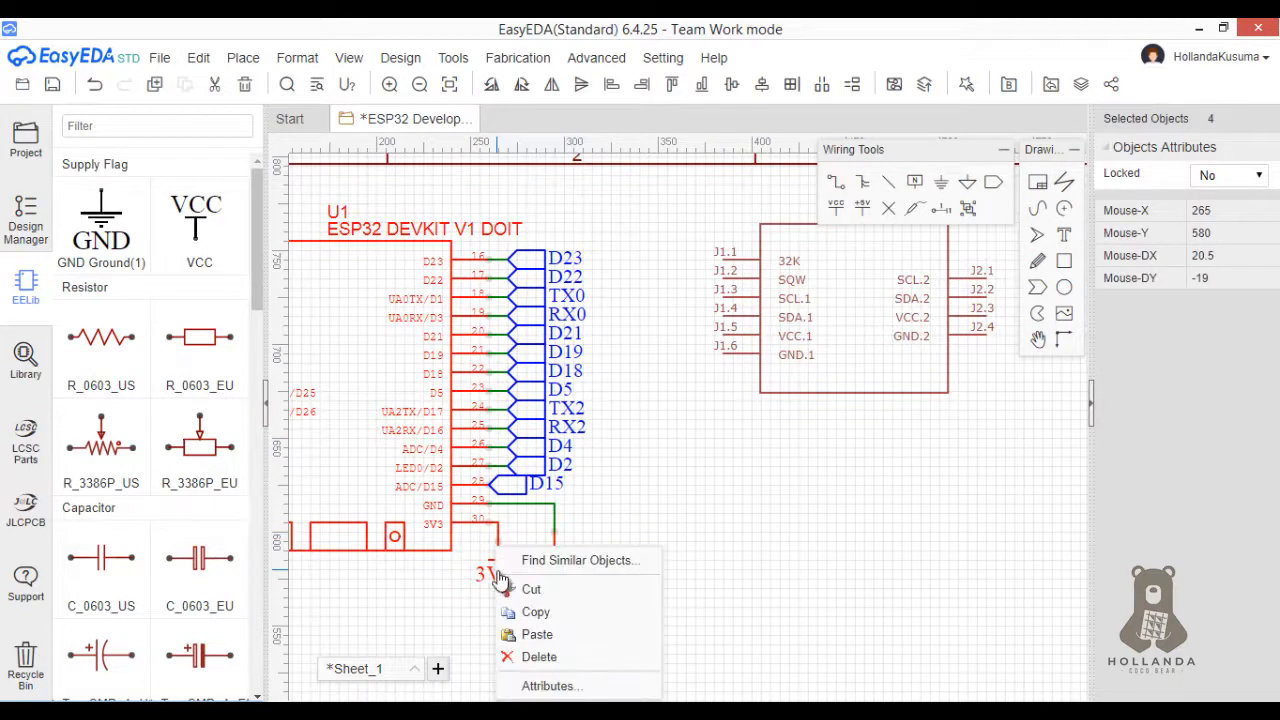
pyautogui.click(505, 612)
pyautogui.rightClick(738, 510)
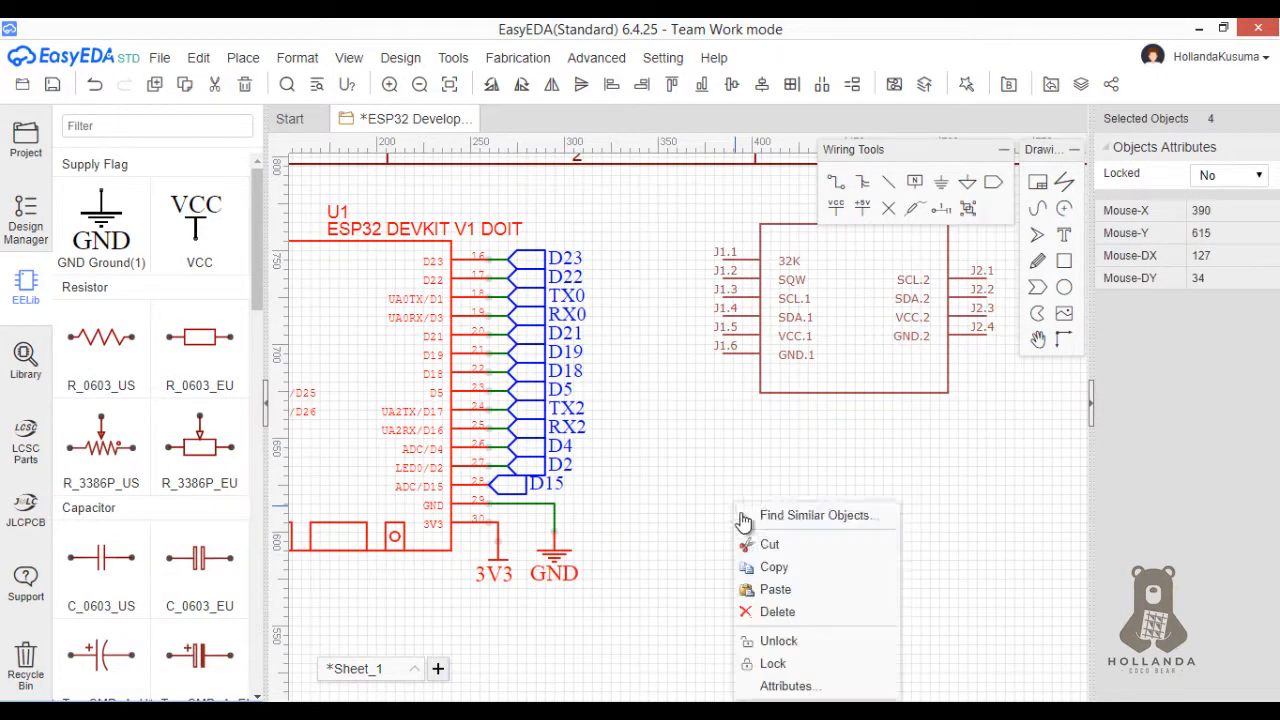
pyautogui.click(770, 589)
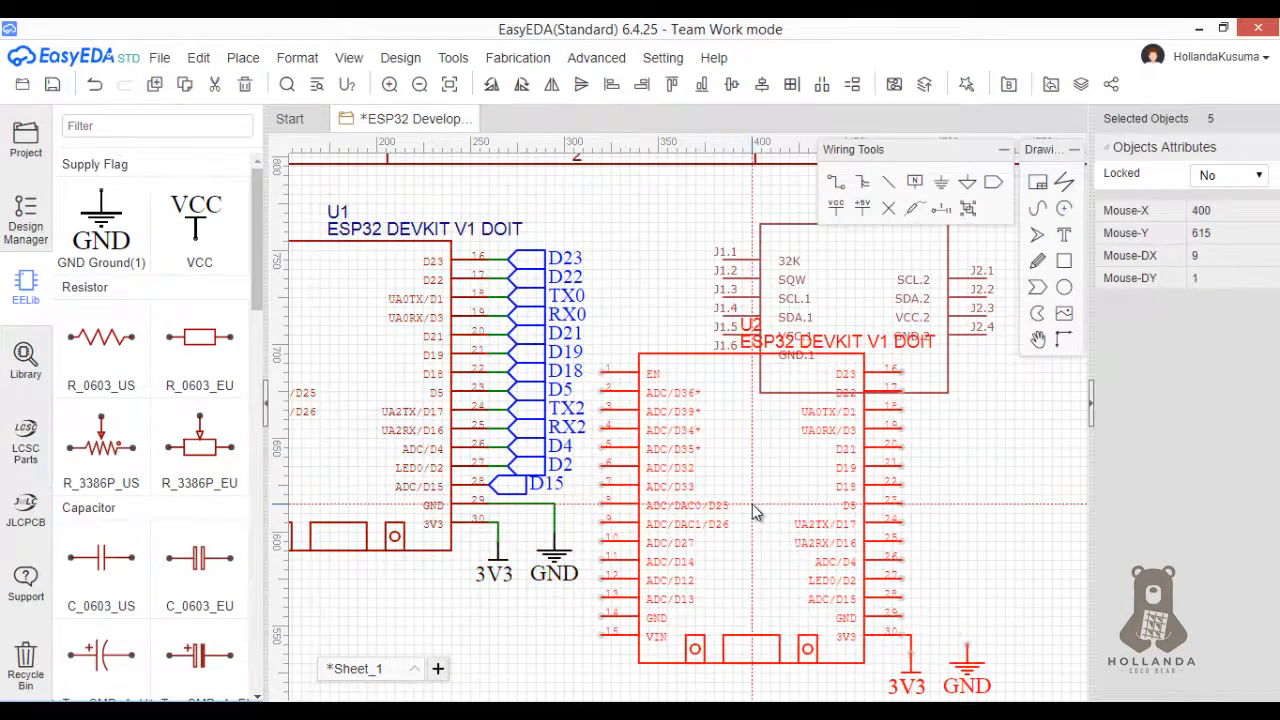
pyautogui.press('Escape')
pyautogui.moveTo(608, 600); pyautogui.dragTo(482, 537)
pyautogui.click(652, 588)
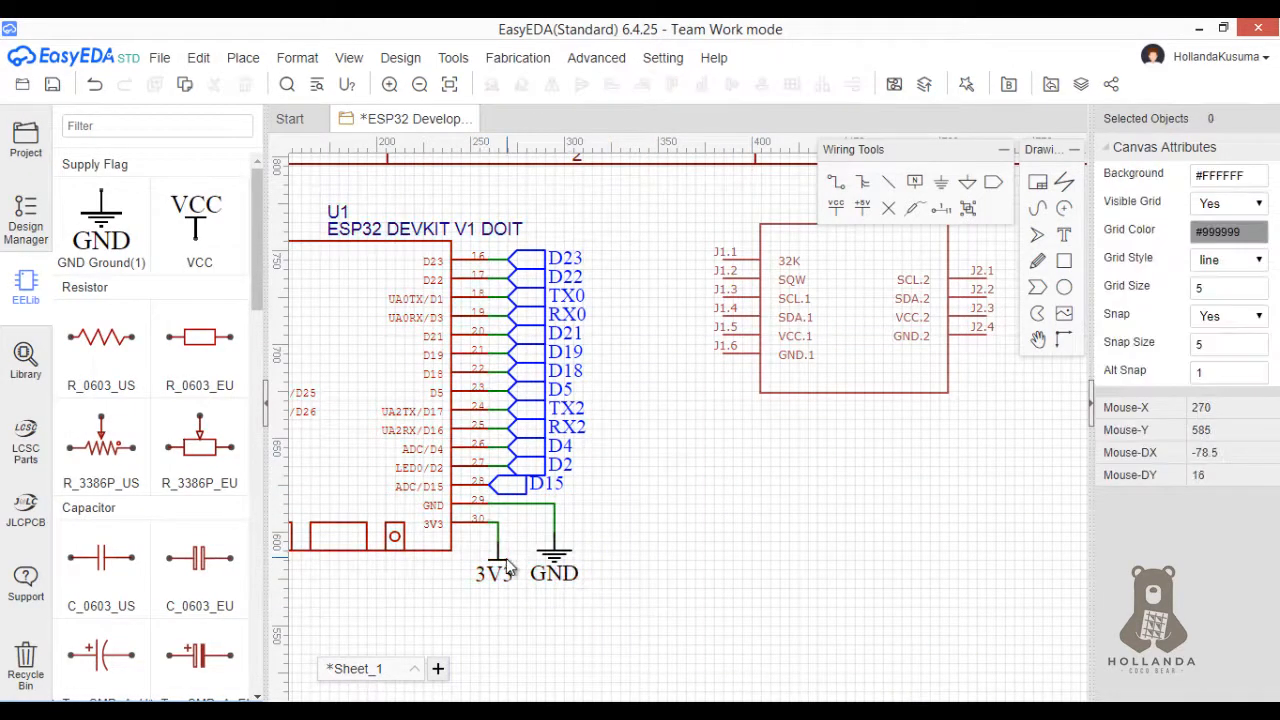
# - Copy only the DevKit's 3V3 and GND flags beside pins 29 and 30, and paste them below the RTC module's J1 pins
pyautogui.click(500, 561)
pyautogui.keyDown('ctrl'); pyautogui.click(560, 568); pyautogui.keyUp('ctrl')
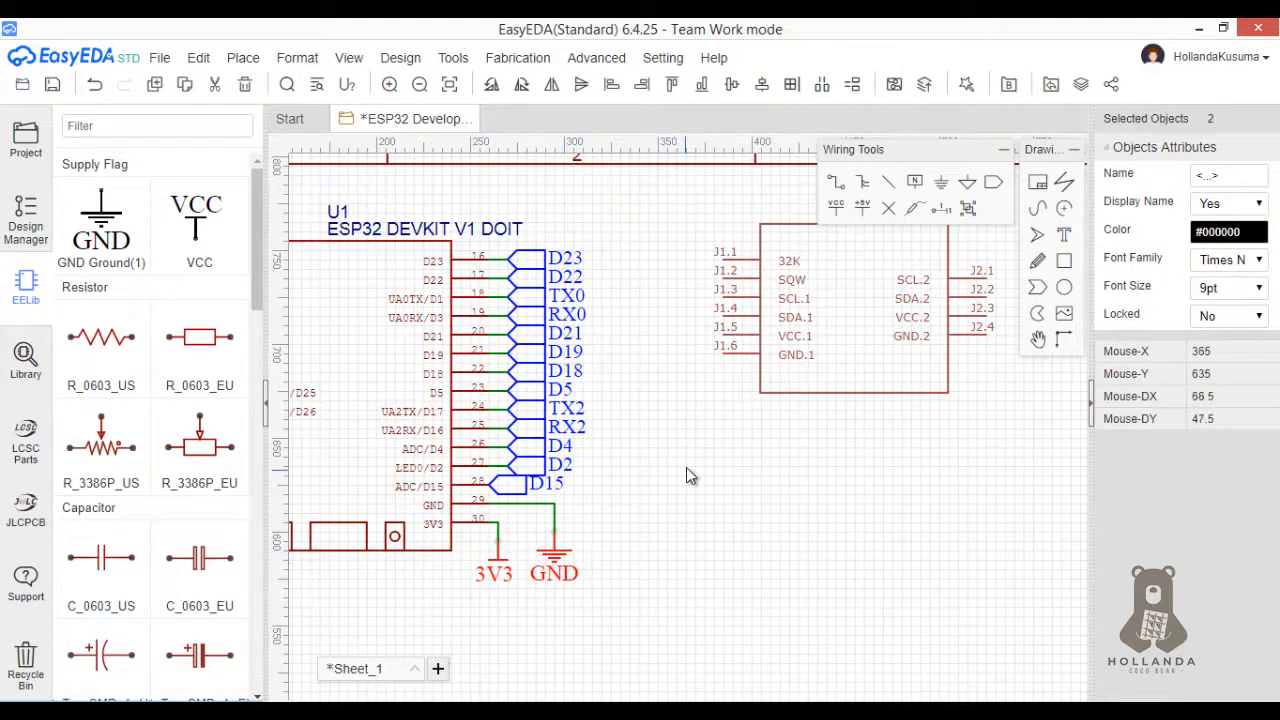
pyautogui.hotkey('ctrl', 'c')
pyautogui.hotkey('ctrl', 'v')
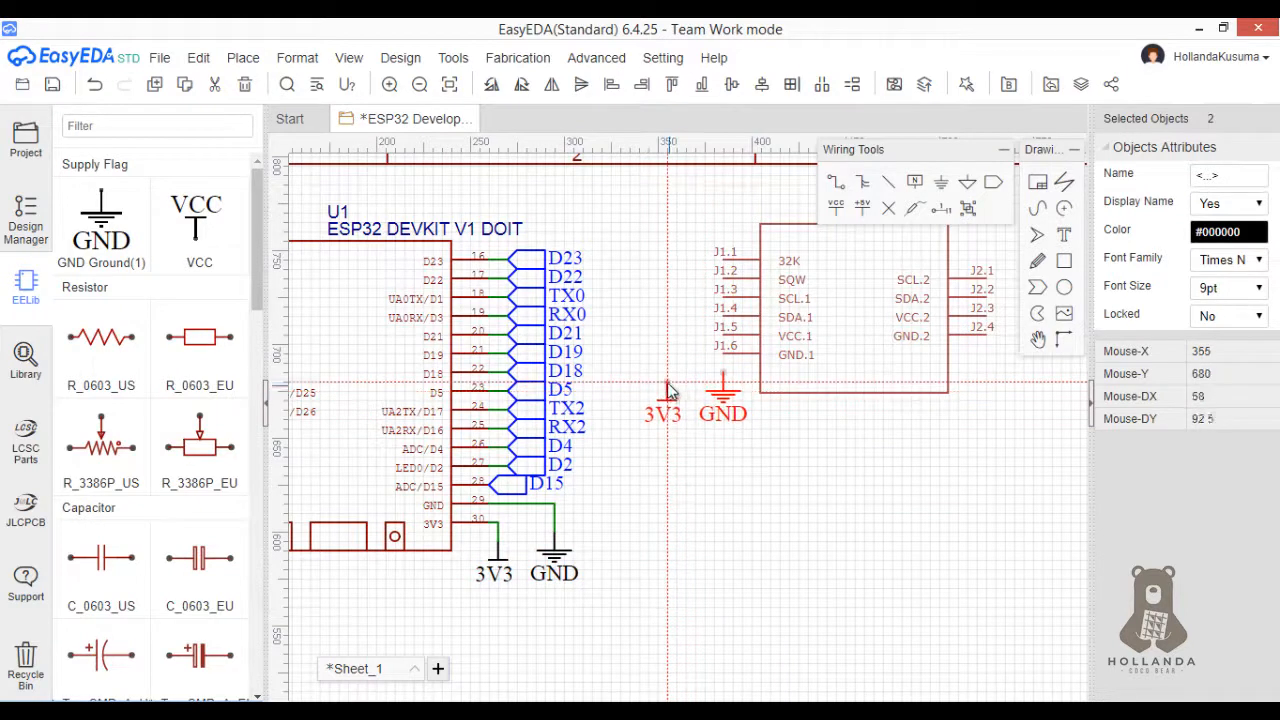
pyautogui.click(669, 391)
# - Connect the copied 3V3 flag, rotated sideways, to the RTC module's VCC.1 pin and the copied GND flag to its GND.1 pin
pyautogui.click(670, 396)
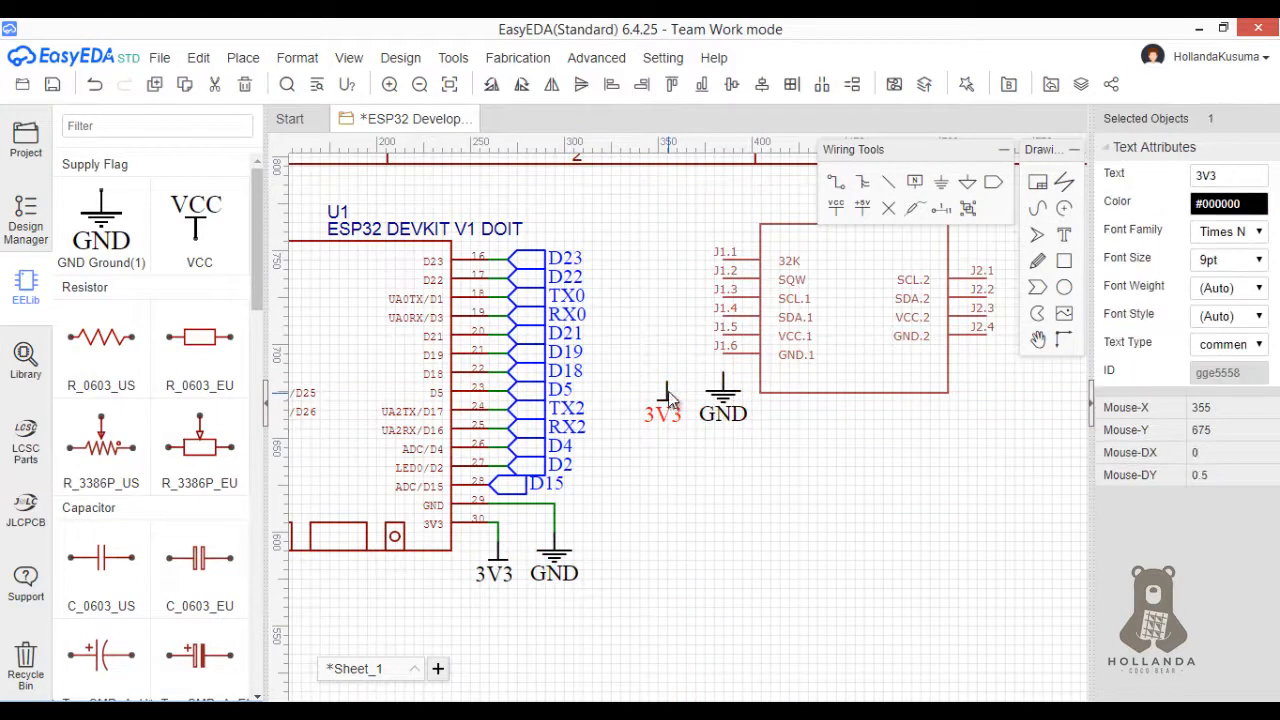
pyautogui.click(668, 392)
pyautogui.press('space')
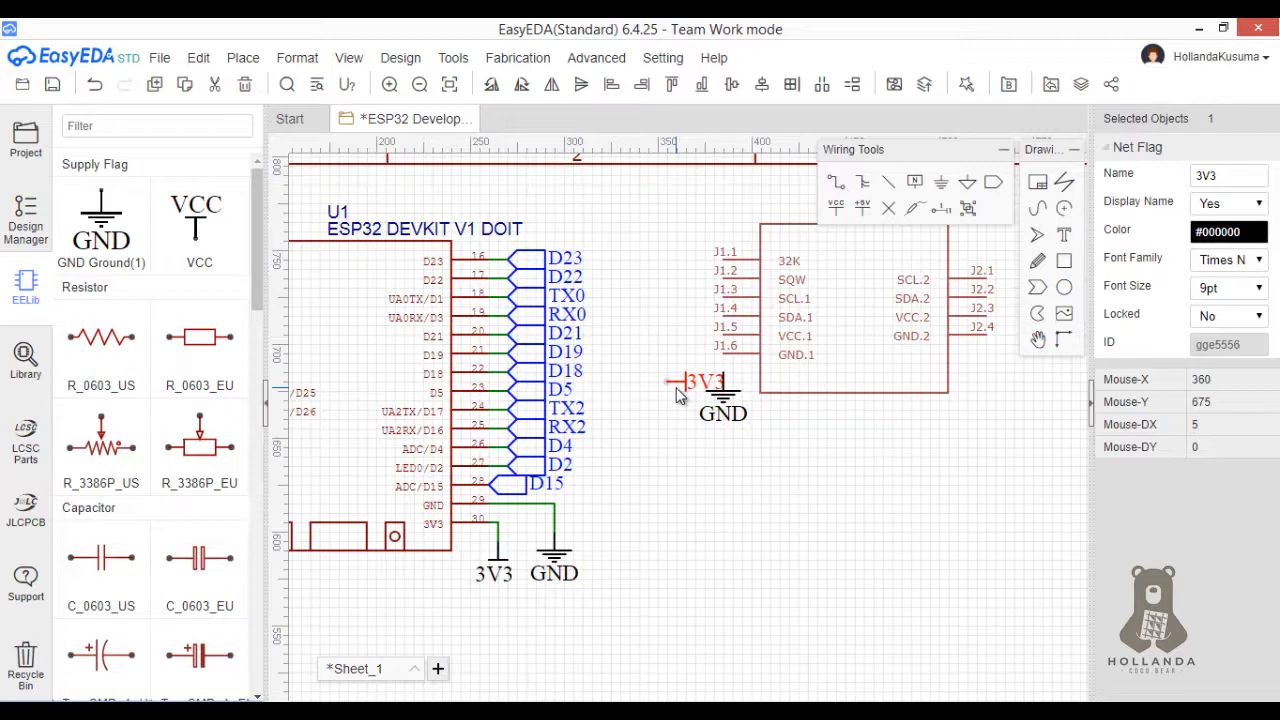
pyautogui.press('space')
pyautogui.moveTo(667, 370); pyautogui.dragTo(724, 324)
pyautogui.moveTo(728, 388)
pyautogui.mouseDown()
pyautogui.moveTo(726, 366)
pyautogui.moveTo(722, 407)
pyautogui.mouseUp()
pyautogui.click(699, 336)
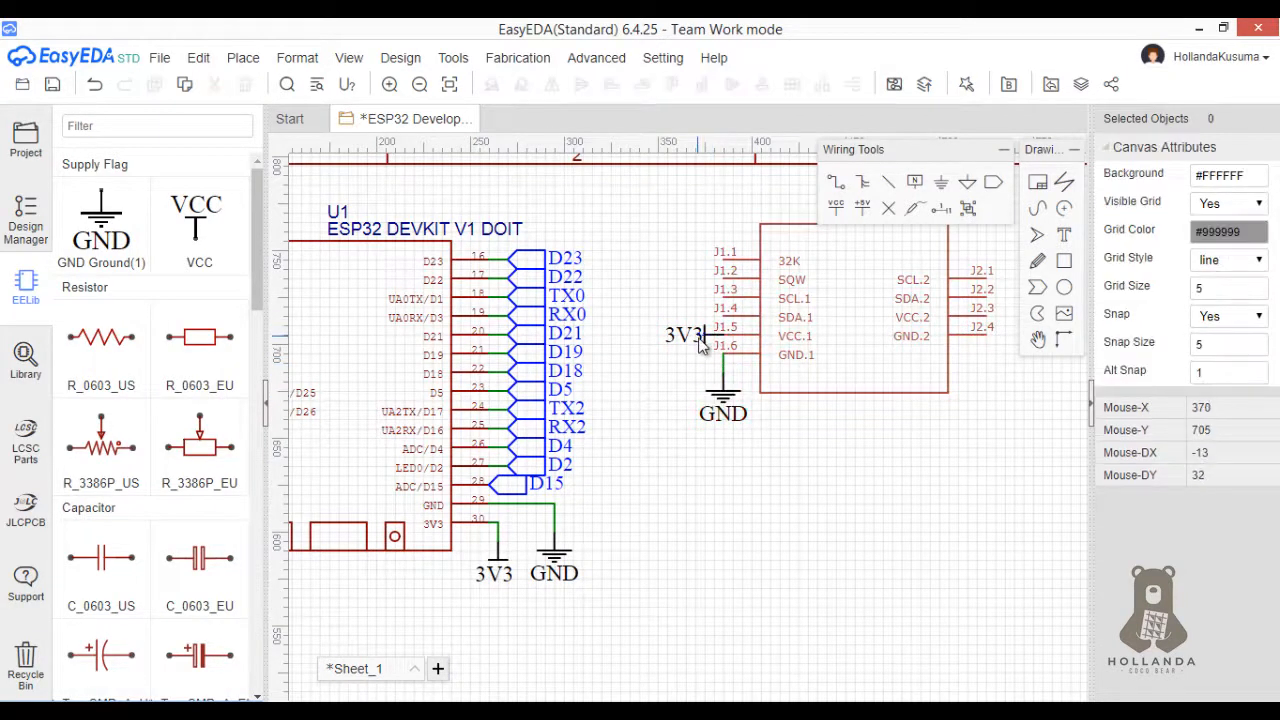
pyautogui.moveTo(705, 336); pyautogui.dragTo(691, 336)
pyautogui.click(660, 413)
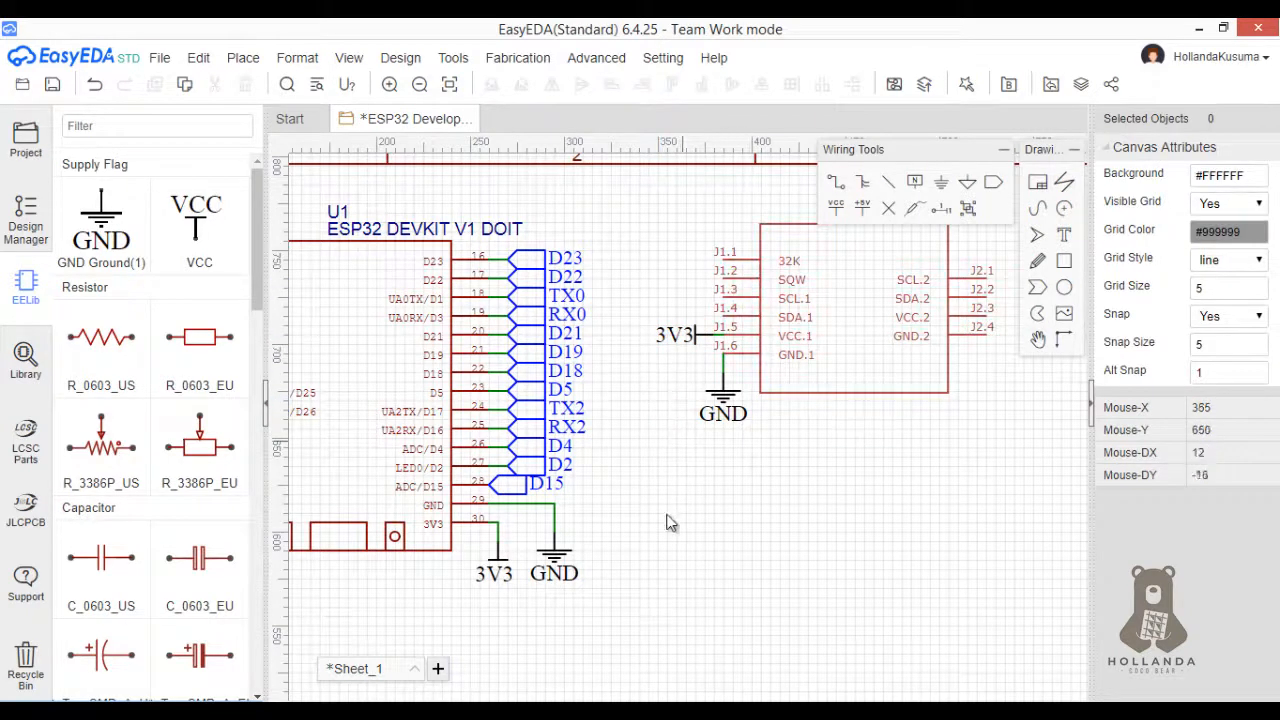
# - Switch to the browser and examine the circuits4you ESP32 pinout and the ESP32 DEVKIT V1 DOIT image result for the I2C pins
pyautogui.moveTo(704, 551); pyautogui.dragTo(905, 575, button='right')
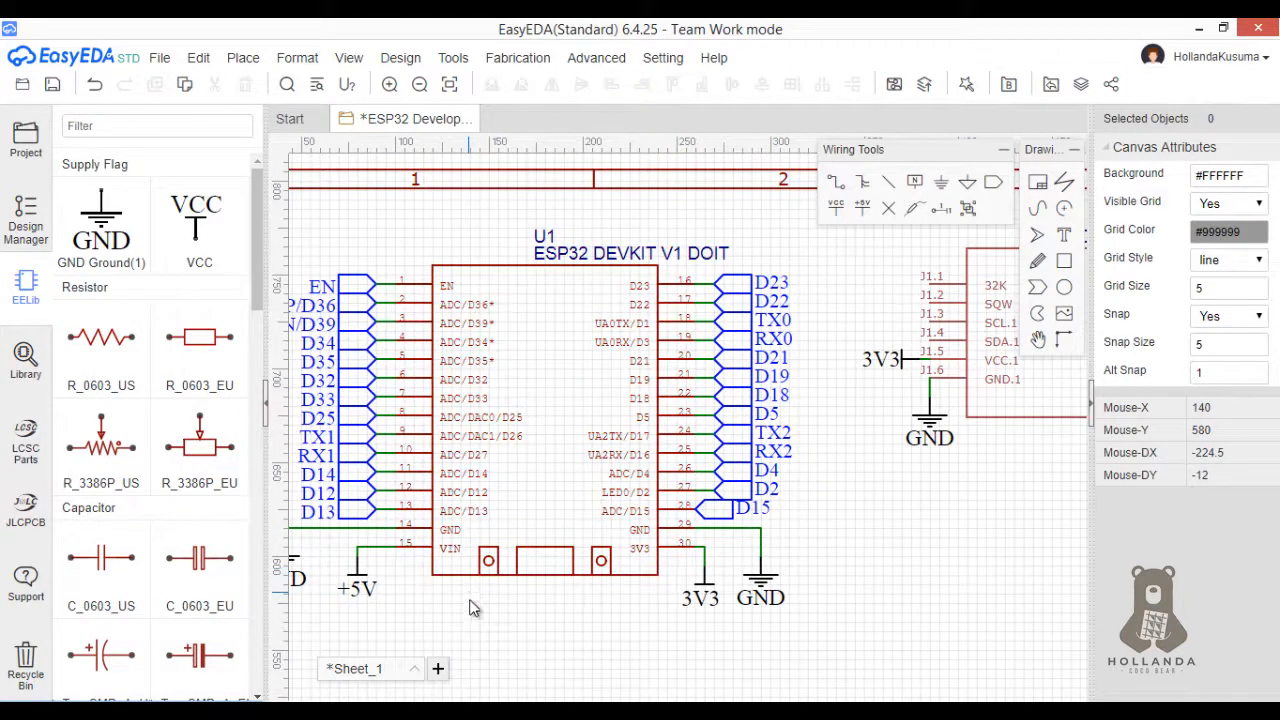
pyautogui.moveTo(426, 711)
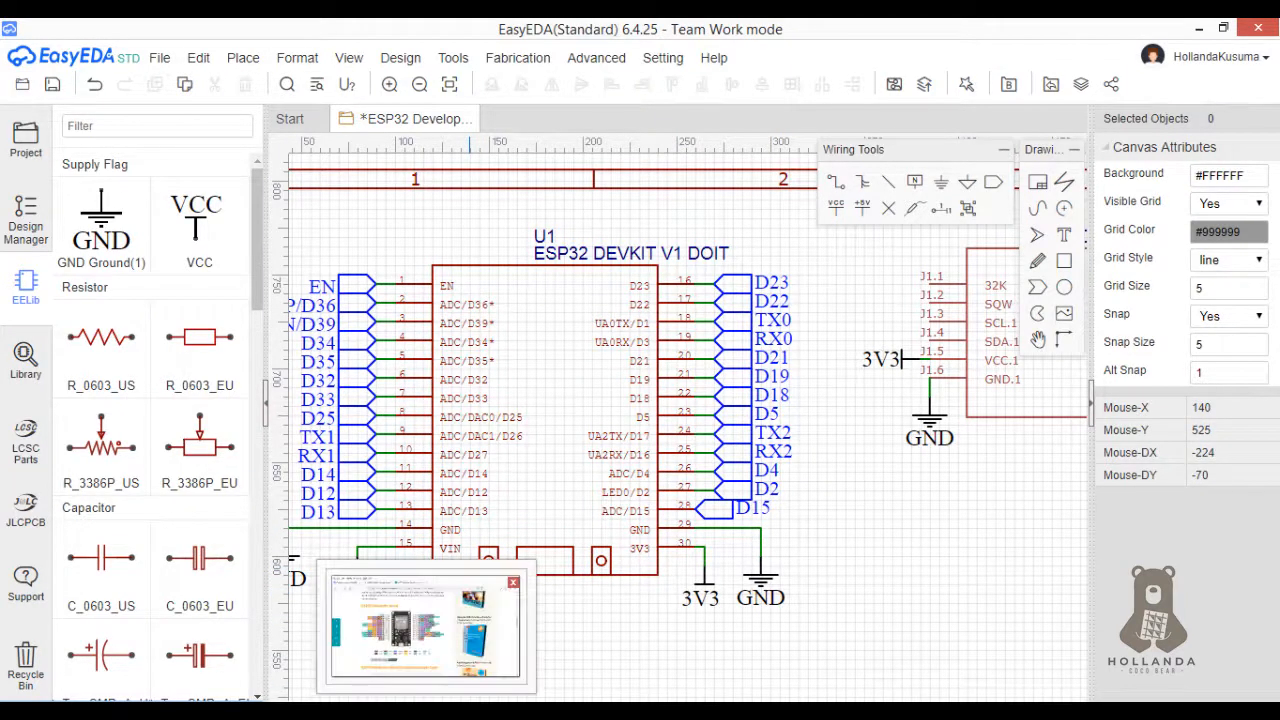
pyautogui.click(426, 626)
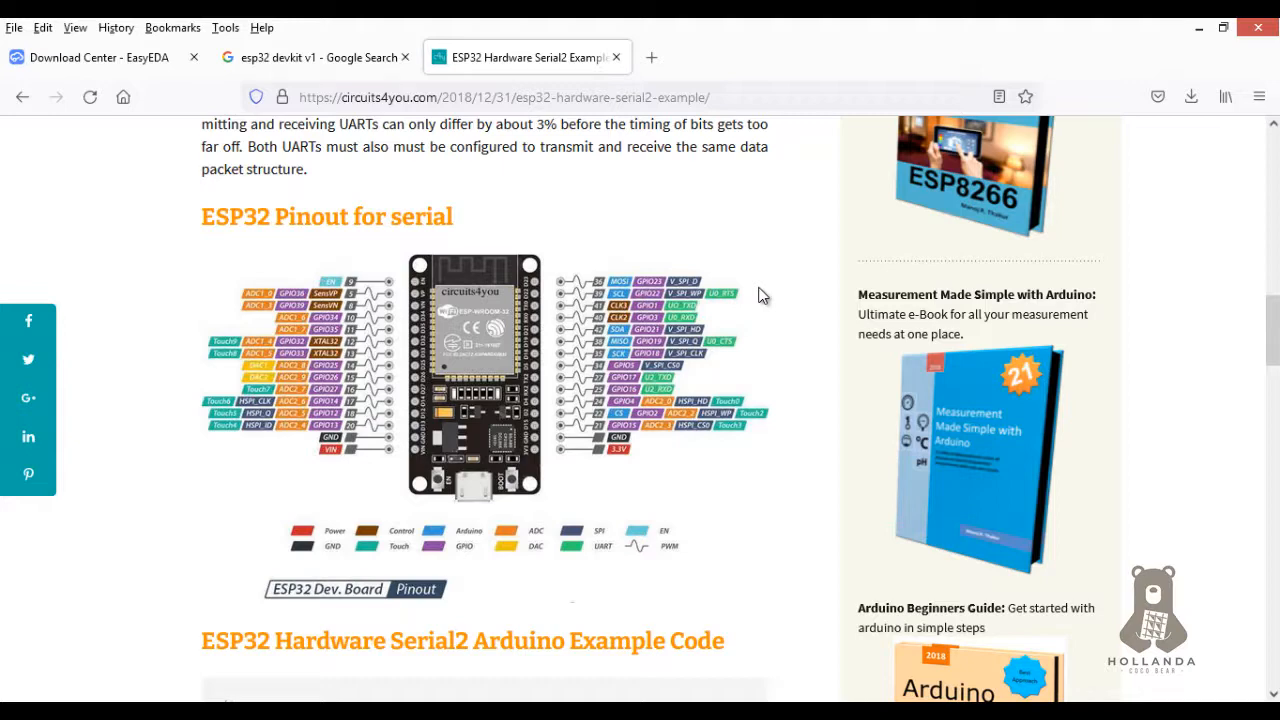
pyautogui.click(350, 58)
pyautogui.click(563, 490)
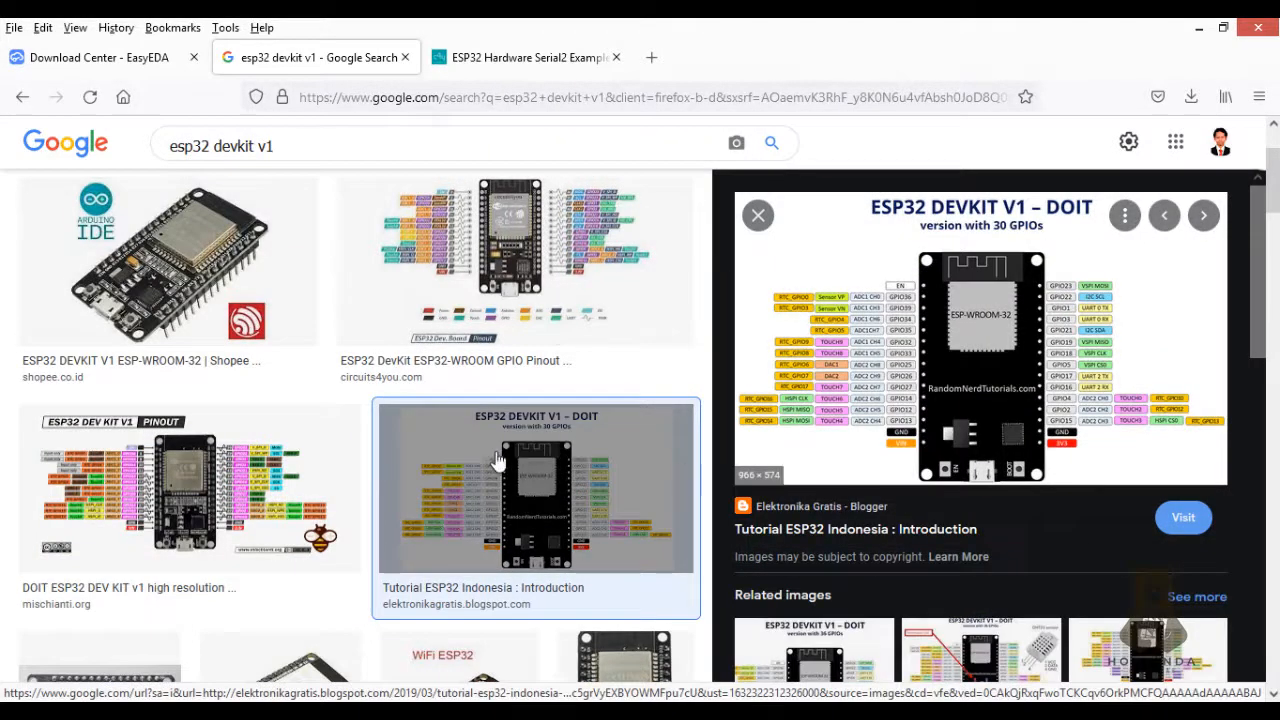
# - Open the DOIT ESP32 DEVKIT V1 pinout image in its own tab and check the I2C pins, also in esp wroom32 pinout.png
pyautogui.scroll(-5, 497, 450)
pyautogui.scroll(-4, 497, 445)
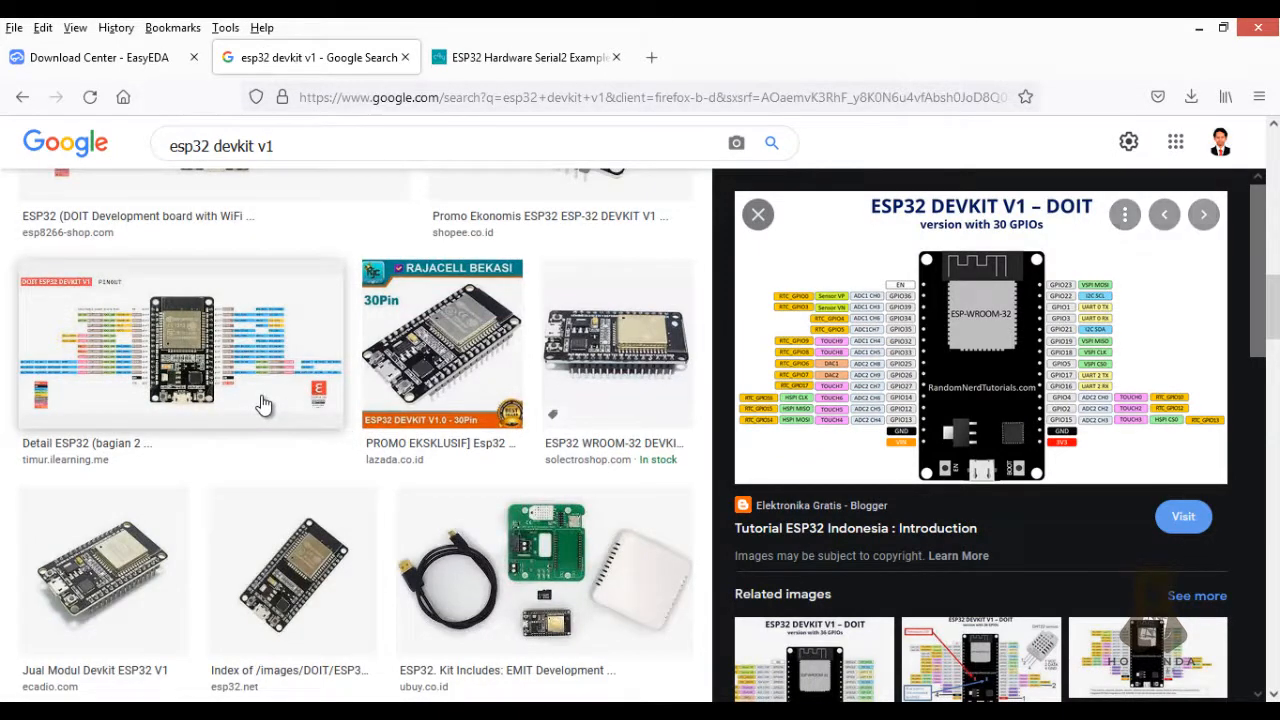
pyautogui.click(260, 402)
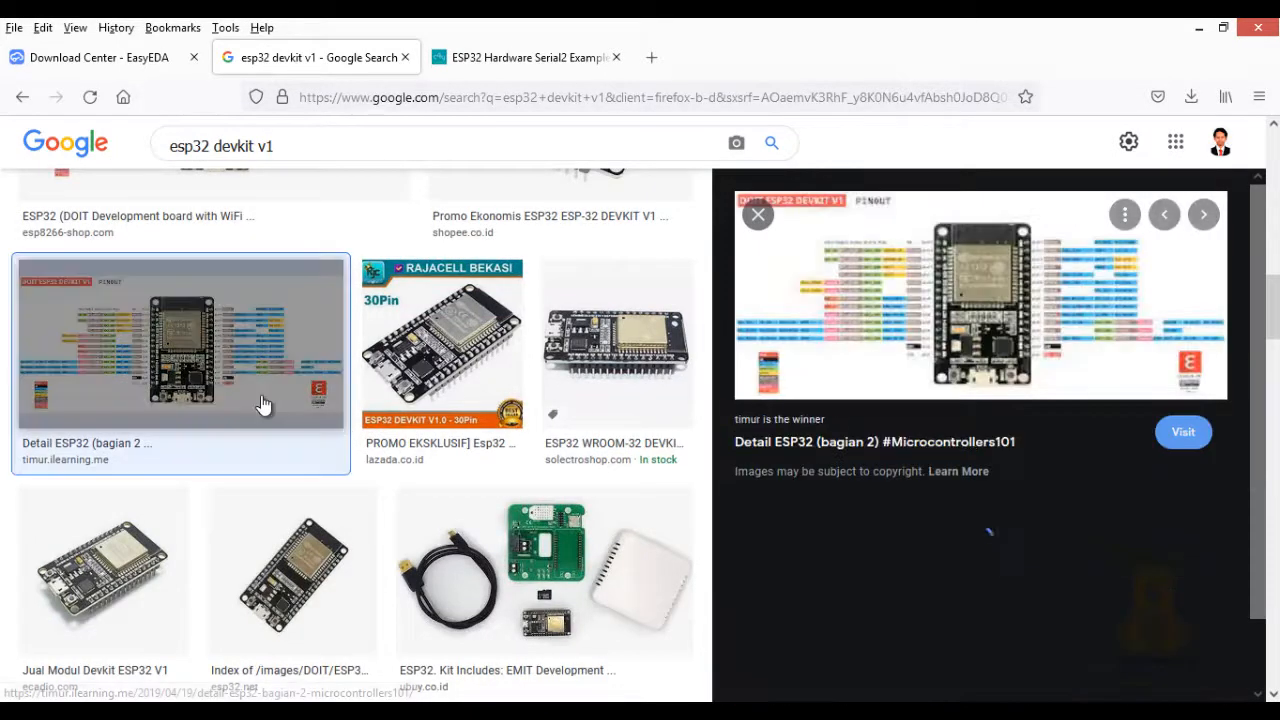
pyautogui.rightClick(848, 333)
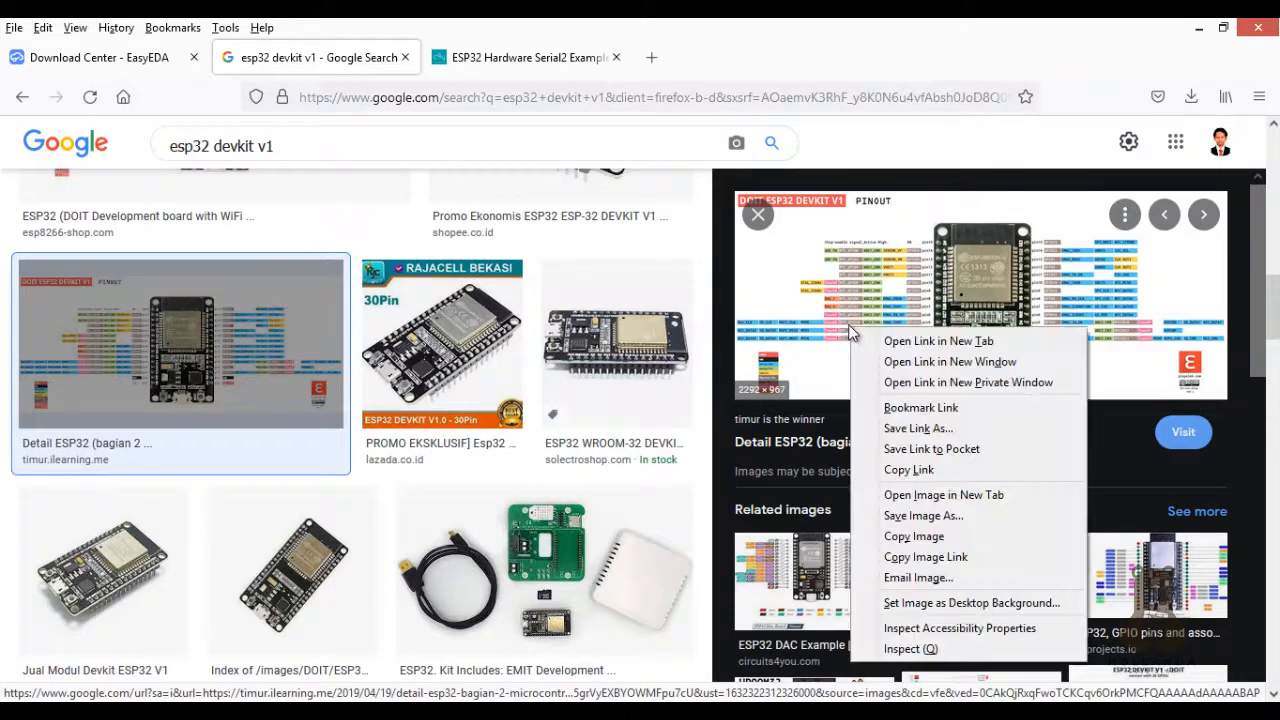
pyautogui.click(928, 493)
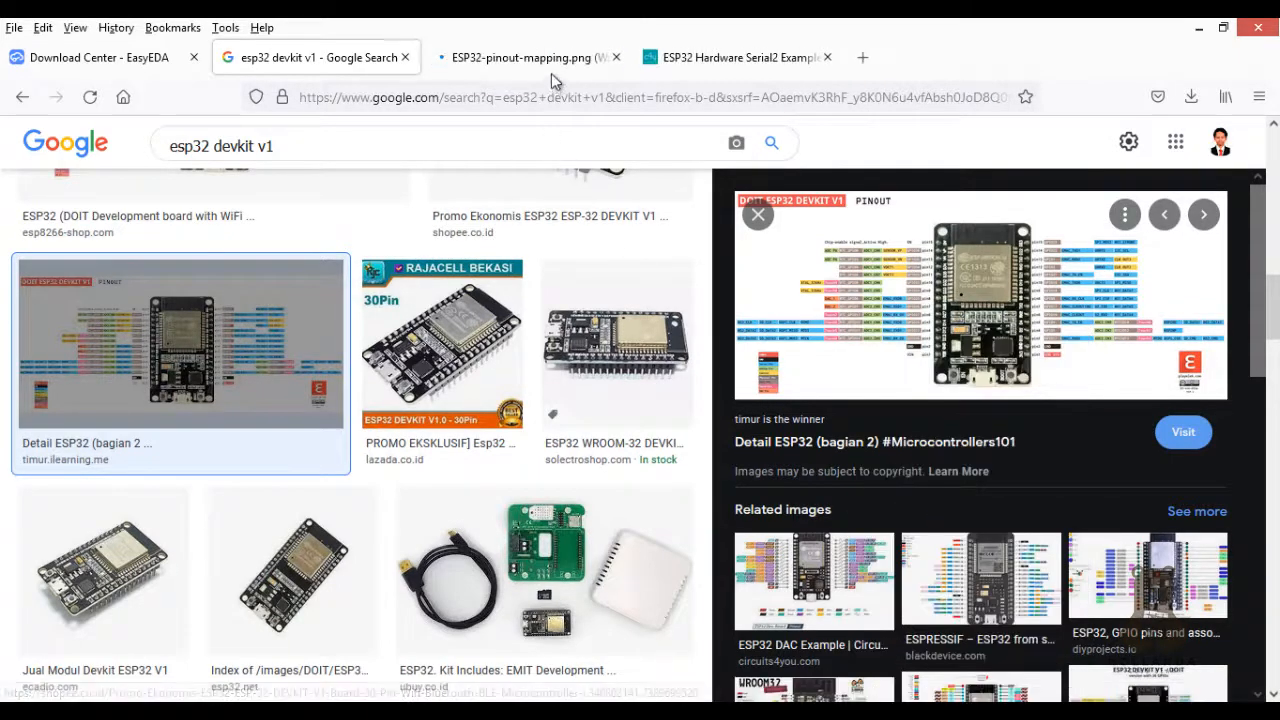
pyautogui.click(551, 60)
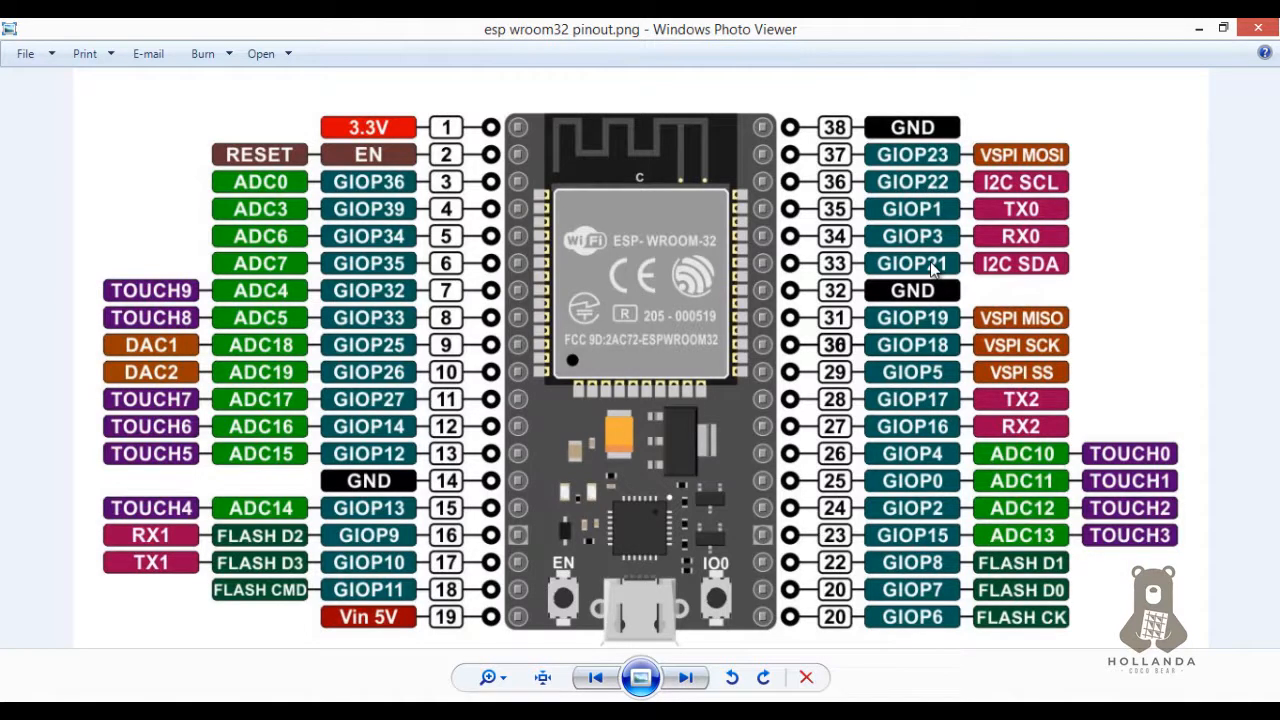
pyautogui.click(1199, 32)
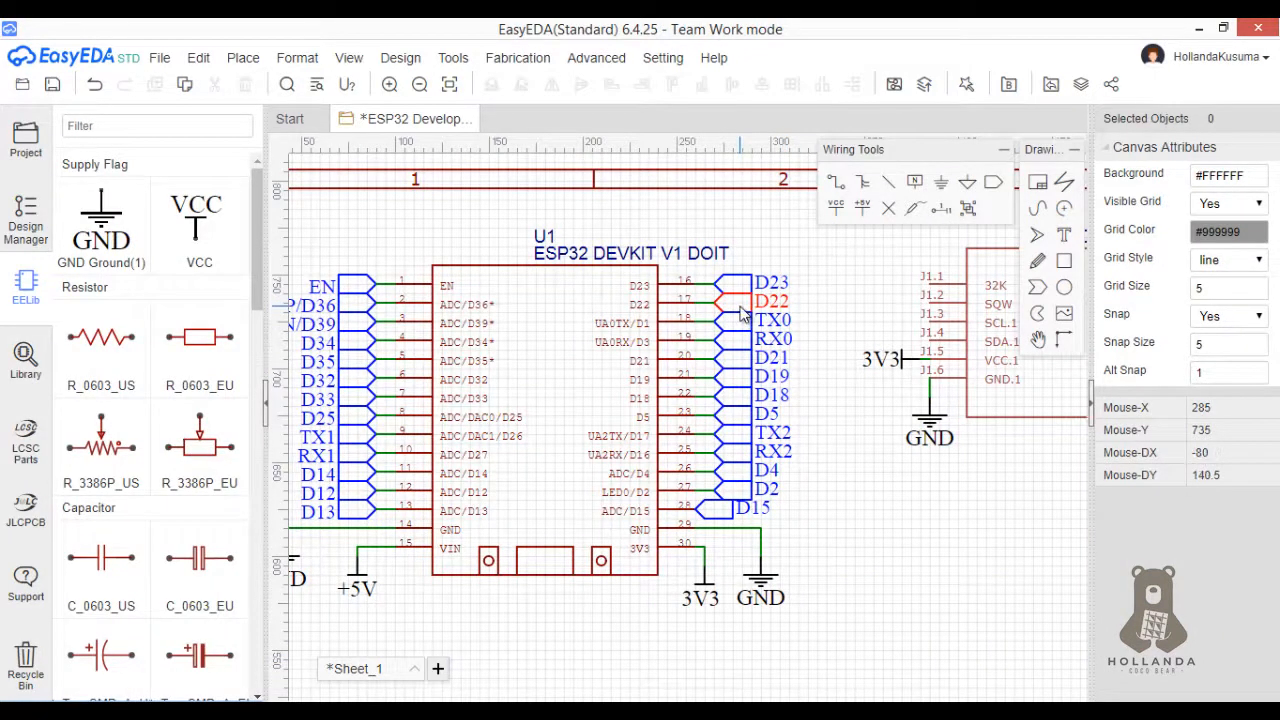
# - Rename the DevKit's D22 net port to SCL and its D21 net port to SDA
pyautogui.click(778, 305)
pyautogui.hotkey('alt', 'Tab')
pyautogui.hotkey('alt', 'Tab')
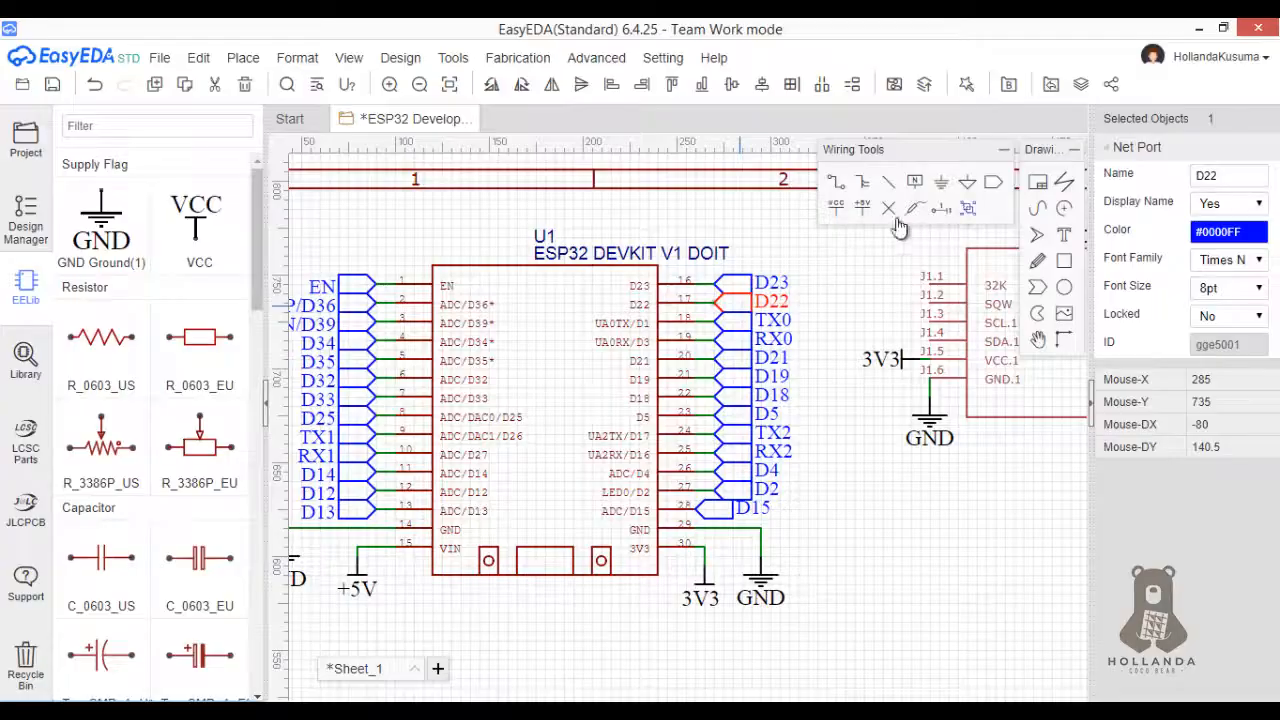
pyautogui.doubleClick(1223, 177)
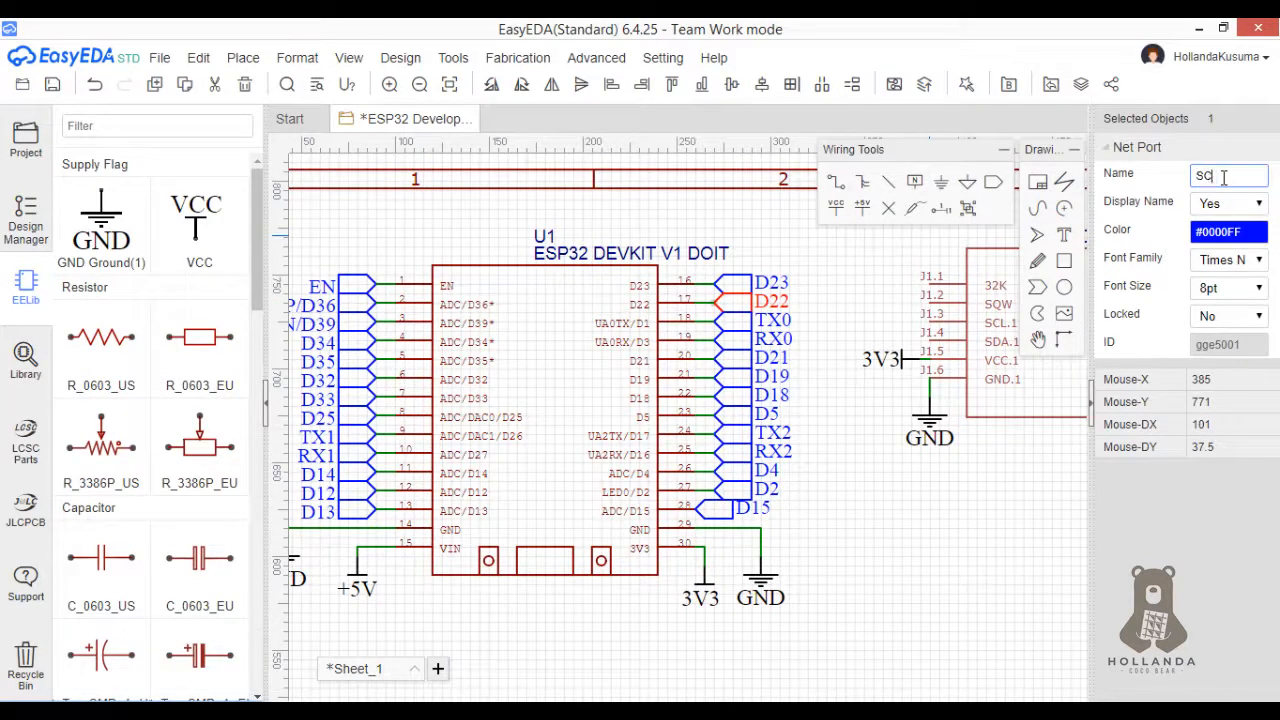
pyautogui.click(771, 357)
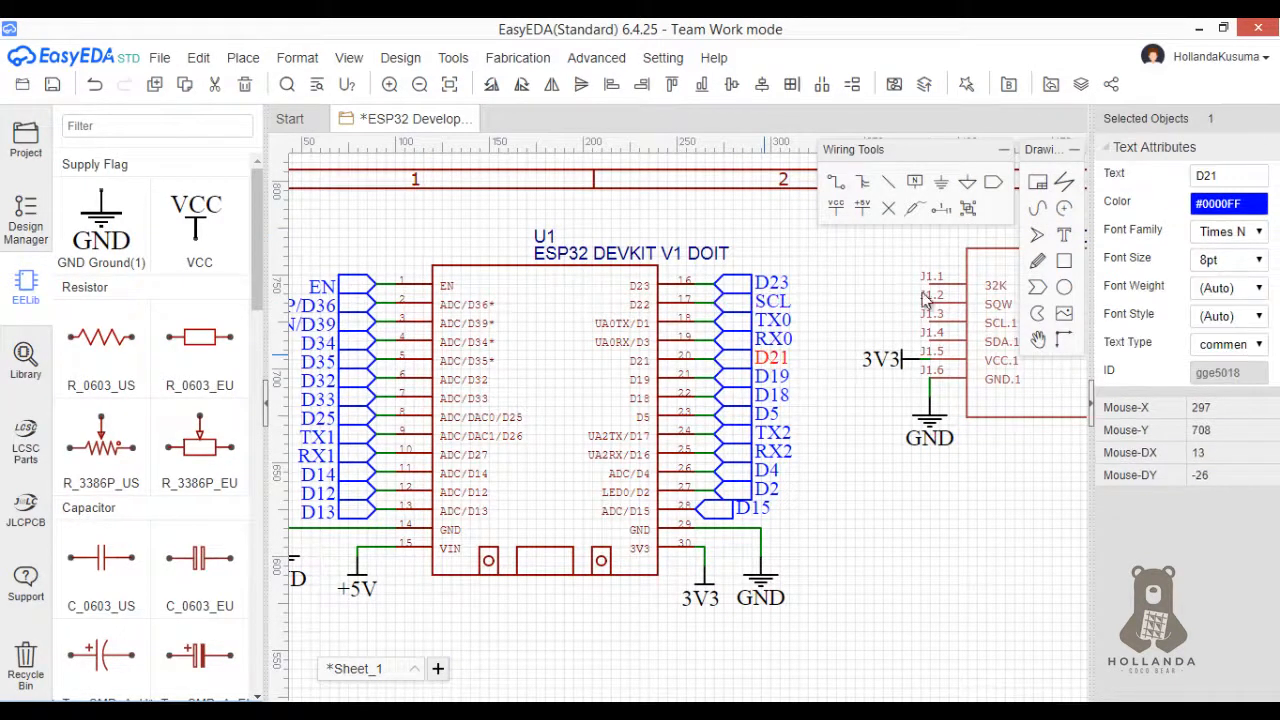
pyautogui.doubleClick(1236, 181)
pyautogui.write('SDA')
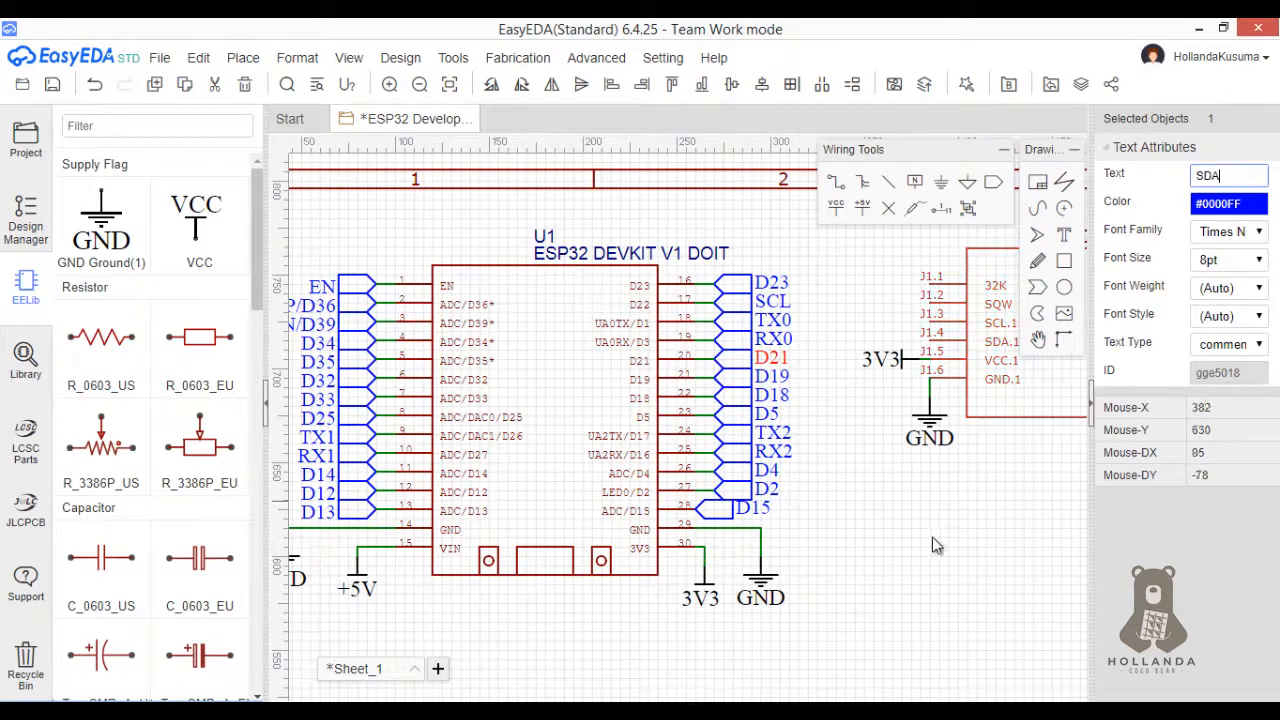
pyautogui.click(905, 496)
# - Copy the DevKit's SDA net port and connect the copy, turned around, to the RTC module's SDA.1 pin
pyautogui.click(785, 362)
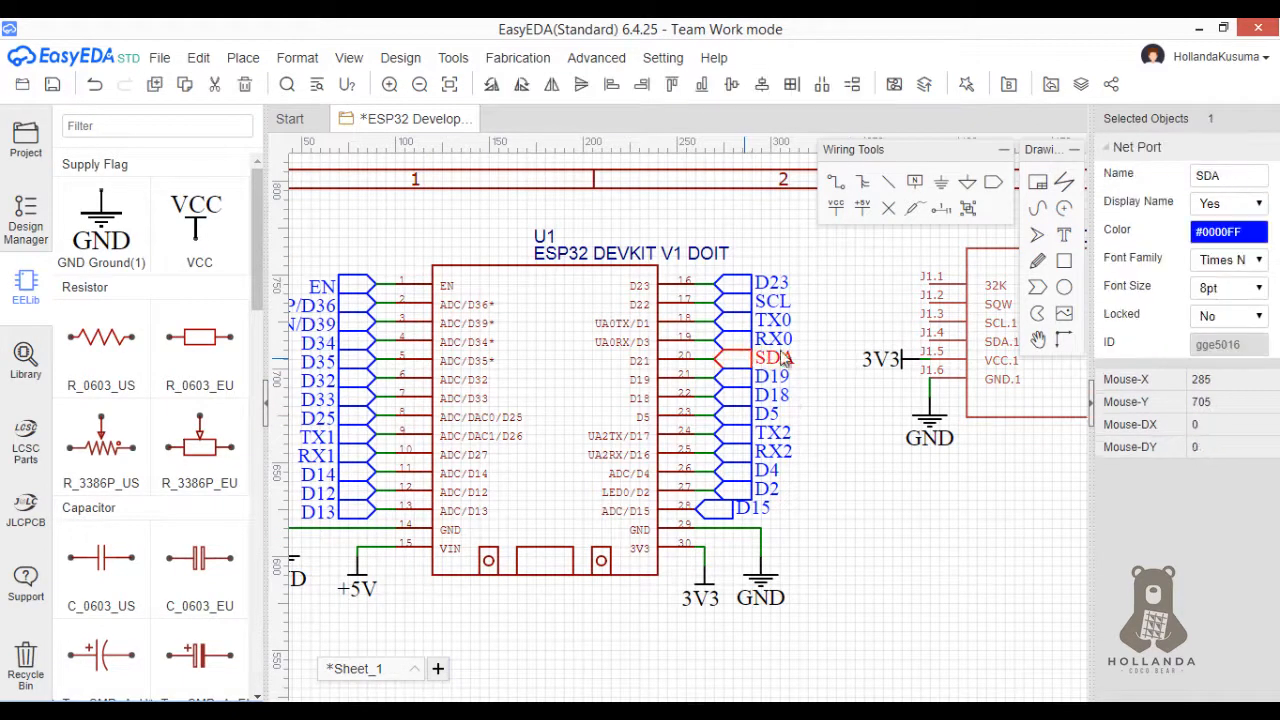
pyautogui.hotkey('ctrl', 'v')
pyautogui.press('space')
pyautogui.press('space')
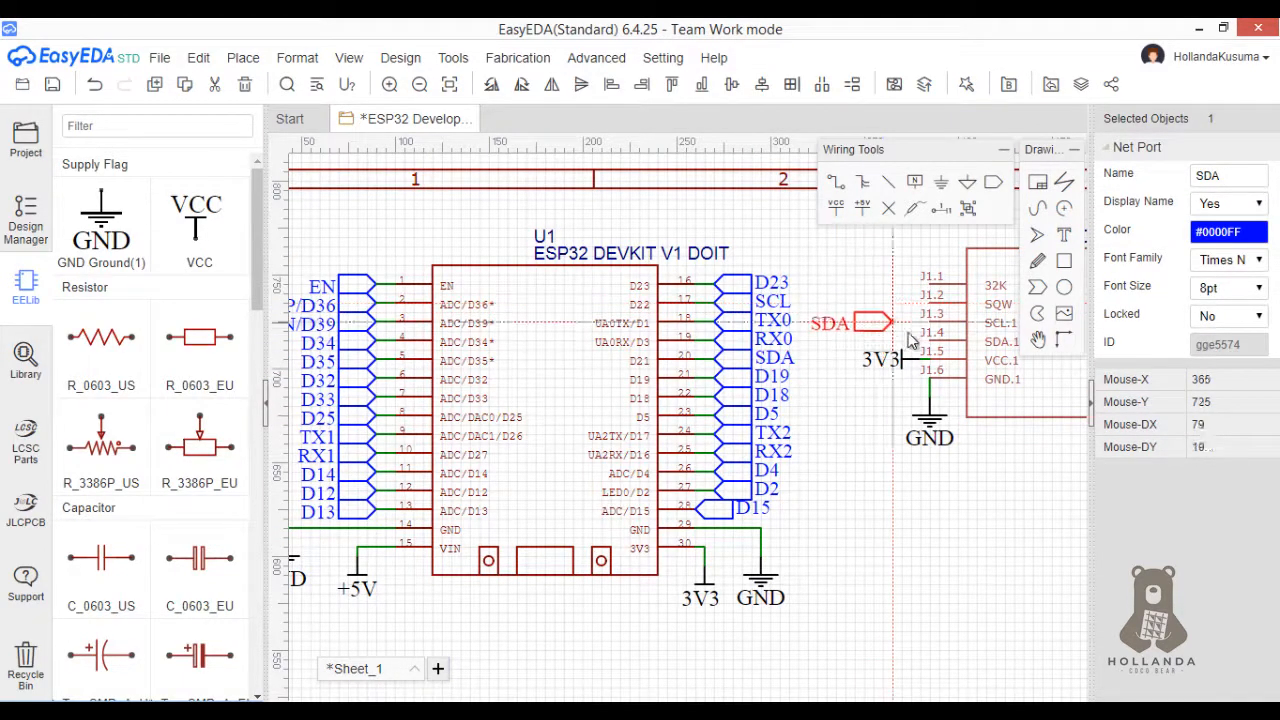
pyautogui.click(918, 343)
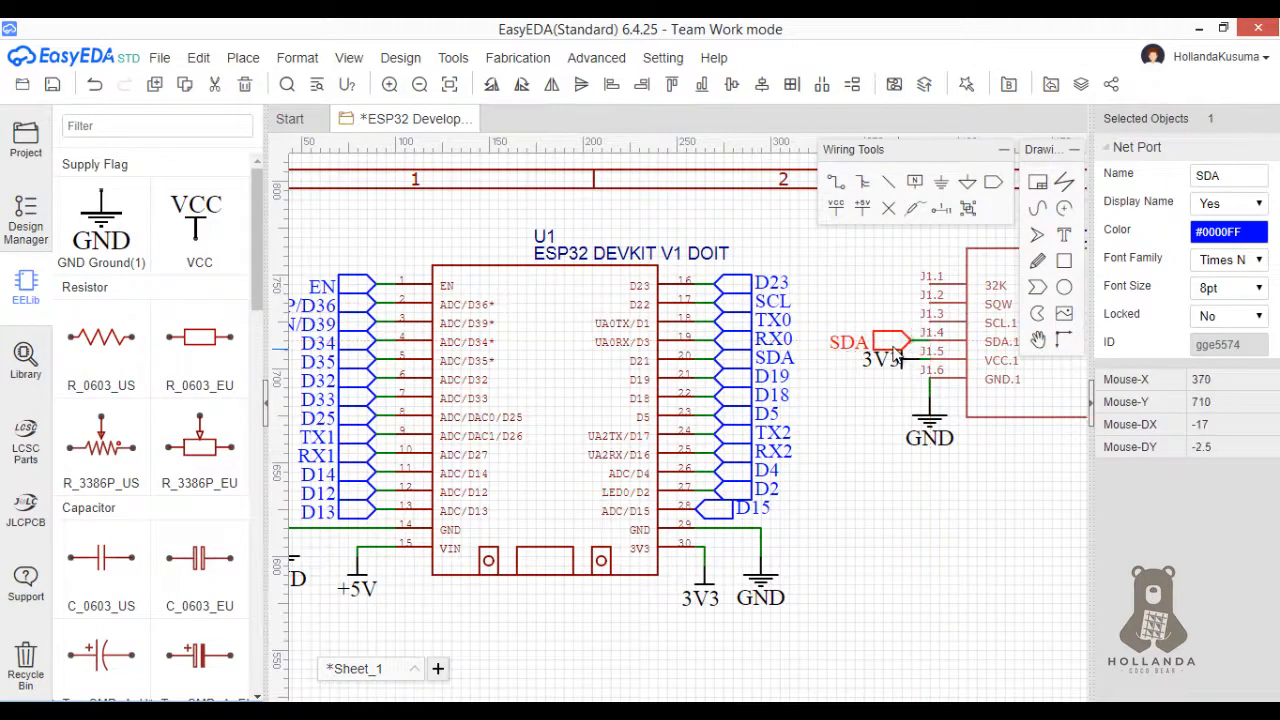
# - Copy the DevKit's SCL net port and connect the copy, turned around, to the RTC module's SCL.1 pin
pyautogui.click(753, 306)
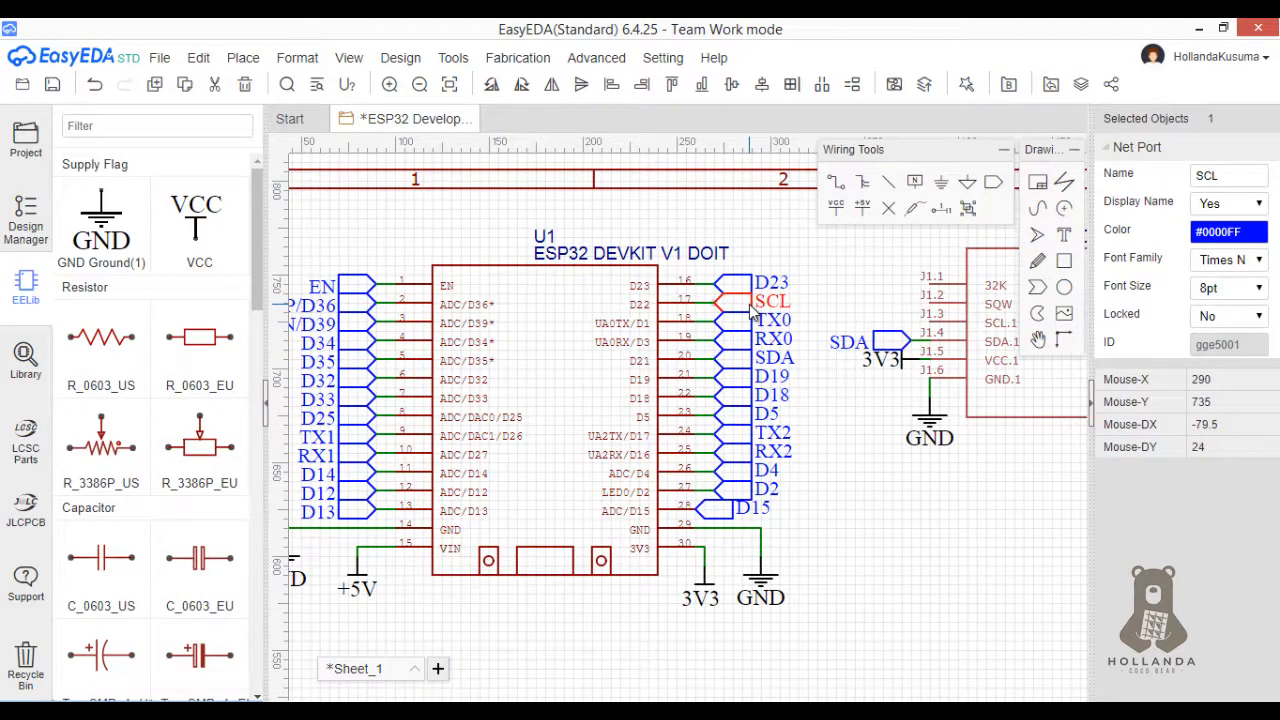
pyautogui.hotkey('ctrl', 'c')
pyautogui.hotkey('ctrl', 'v')
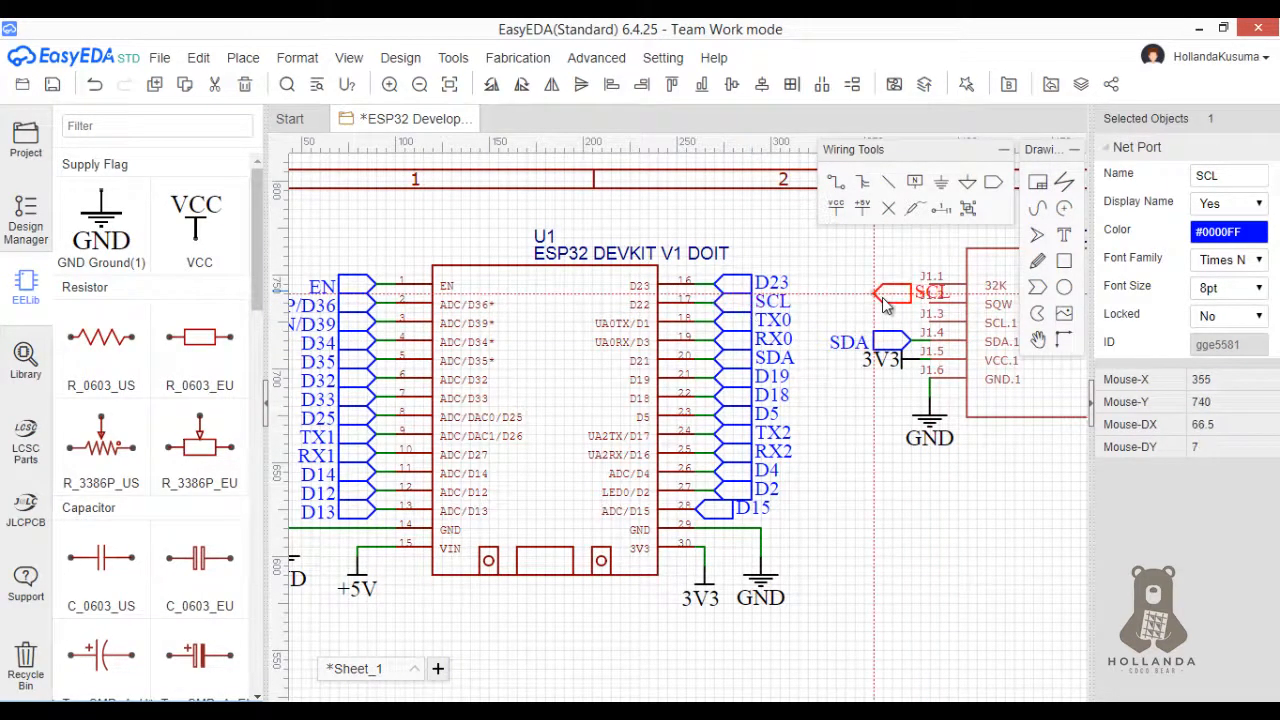
pyautogui.press('space')
pyautogui.press('space')
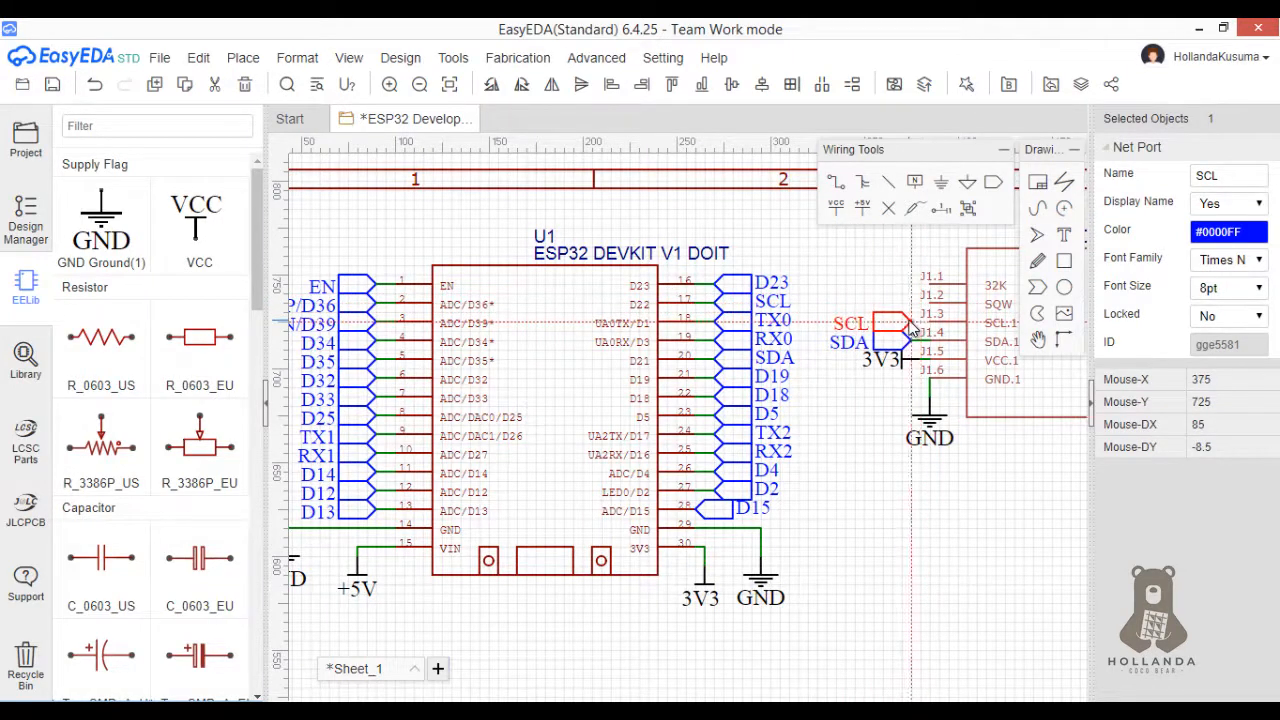
pyautogui.click(905, 327)
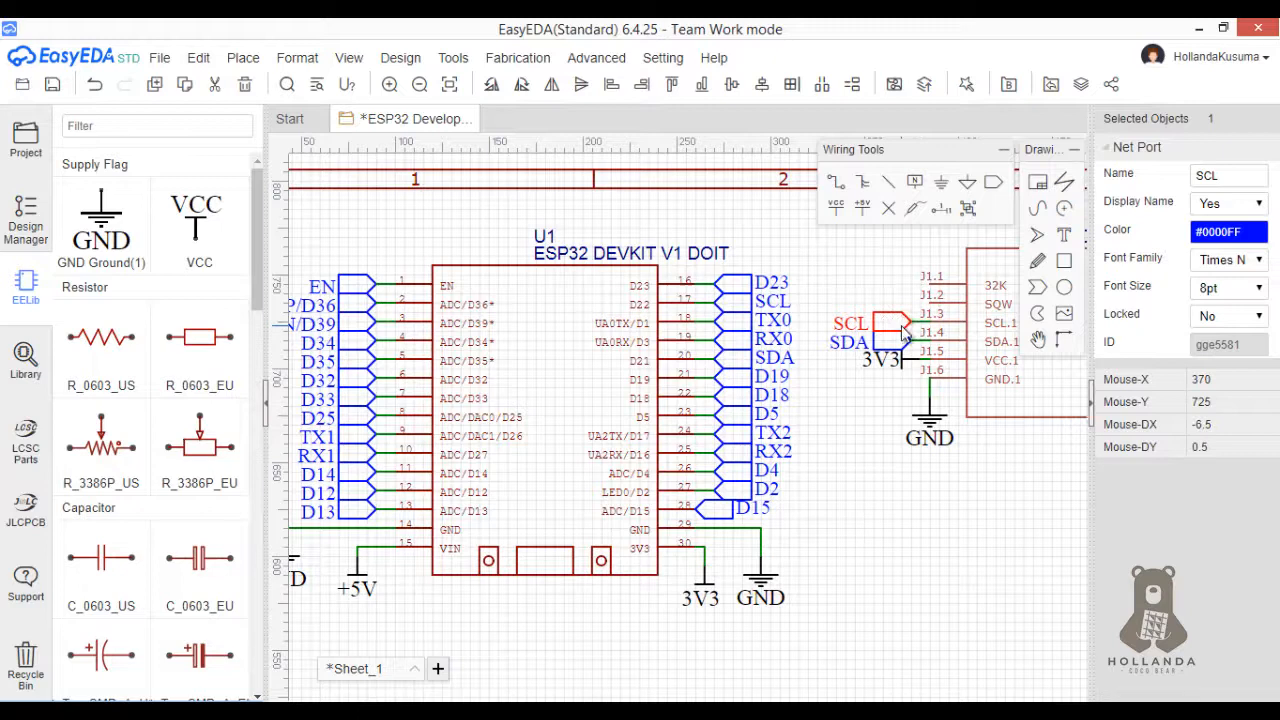
pyautogui.click(870, 298)
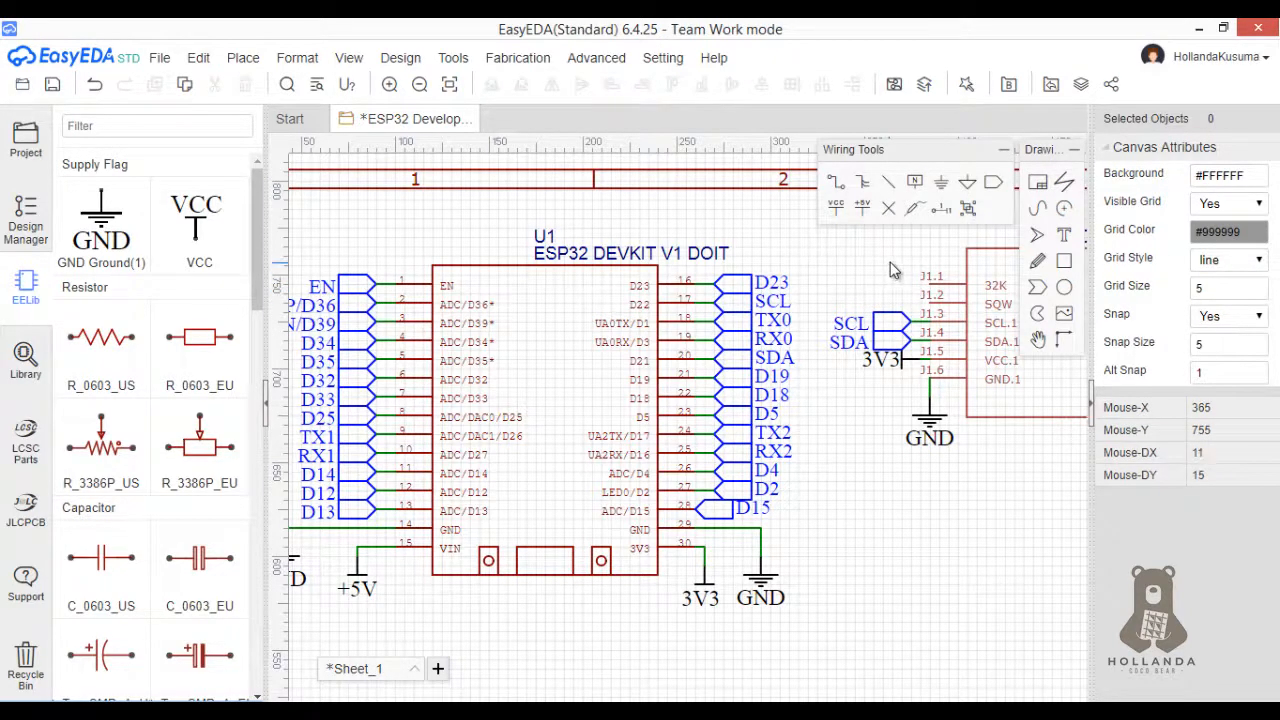
# - Rename the net port on the DevKit's D23 pin to INT
pyautogui.click(772, 283)
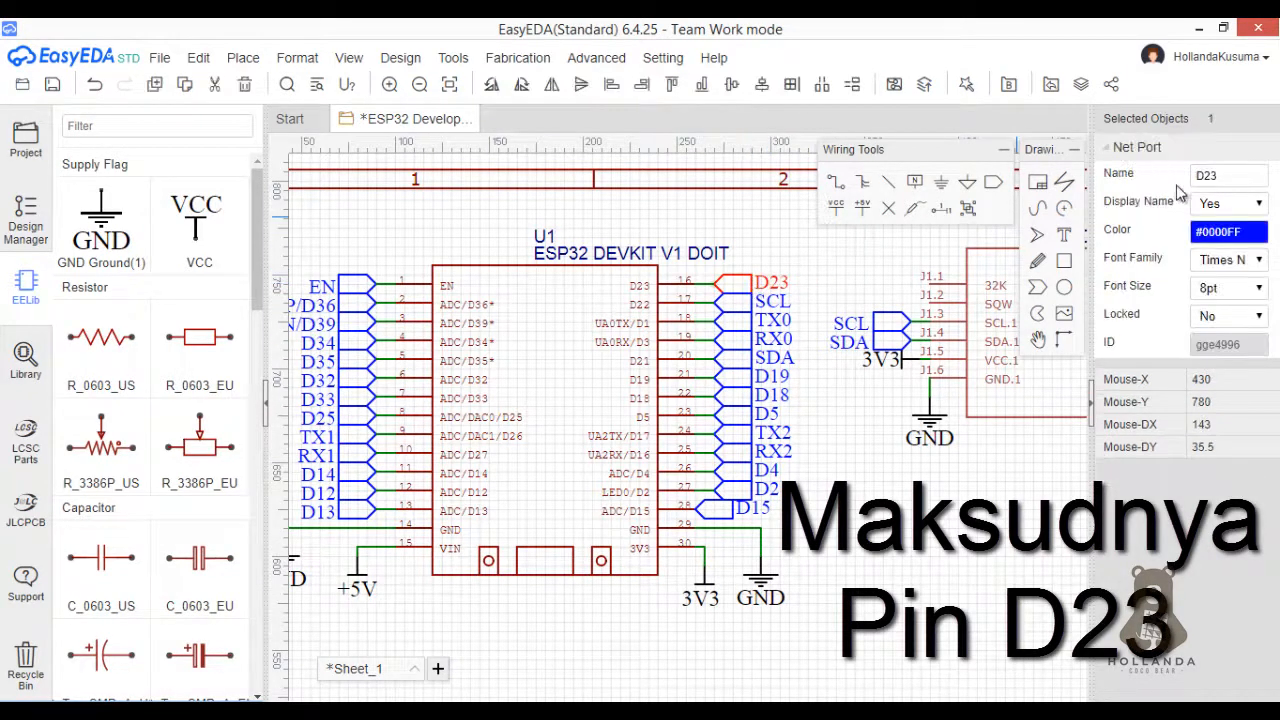
pyautogui.doubleClick(1231, 175)
pyautogui.write('INT')
pyautogui.click(866, 479)
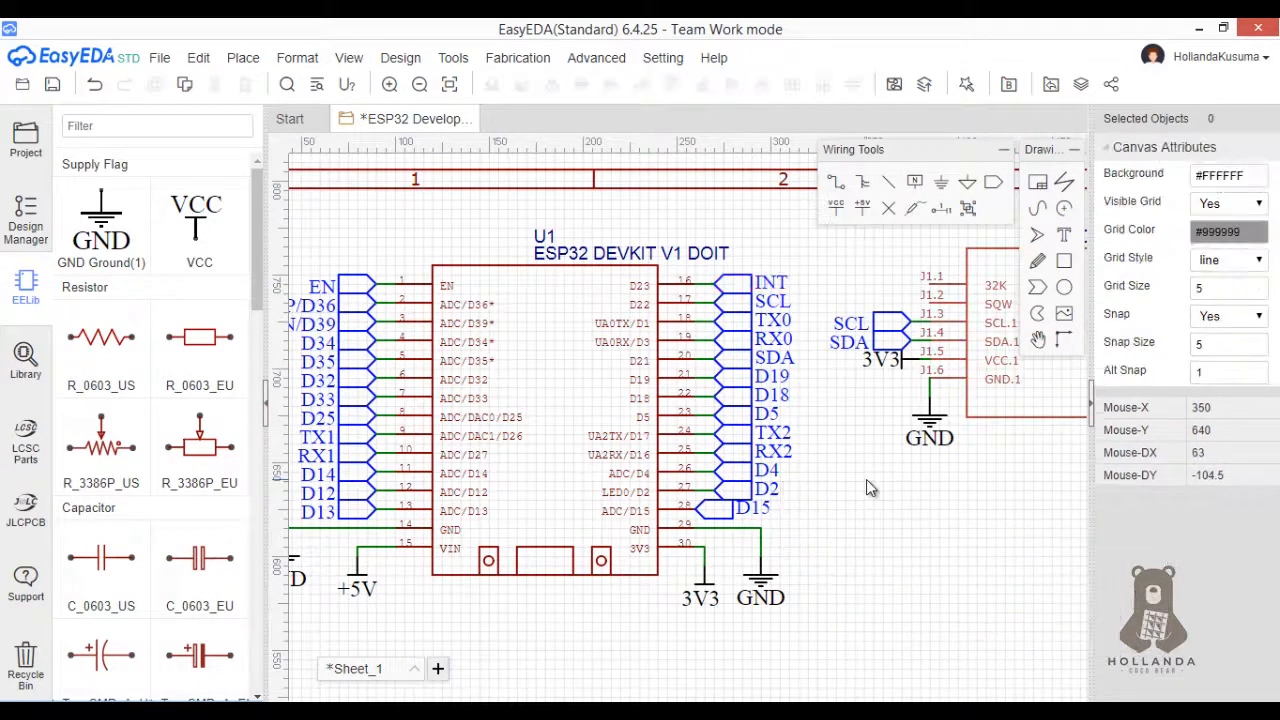
# - Copy the DevKit's INT net port and connect the copy, turned around, to the RTC module's SQW pin
pyautogui.click(771, 286)
pyautogui.hotkey('ctrl', 'c')
pyautogui.hotkey('ctrl', 'v')
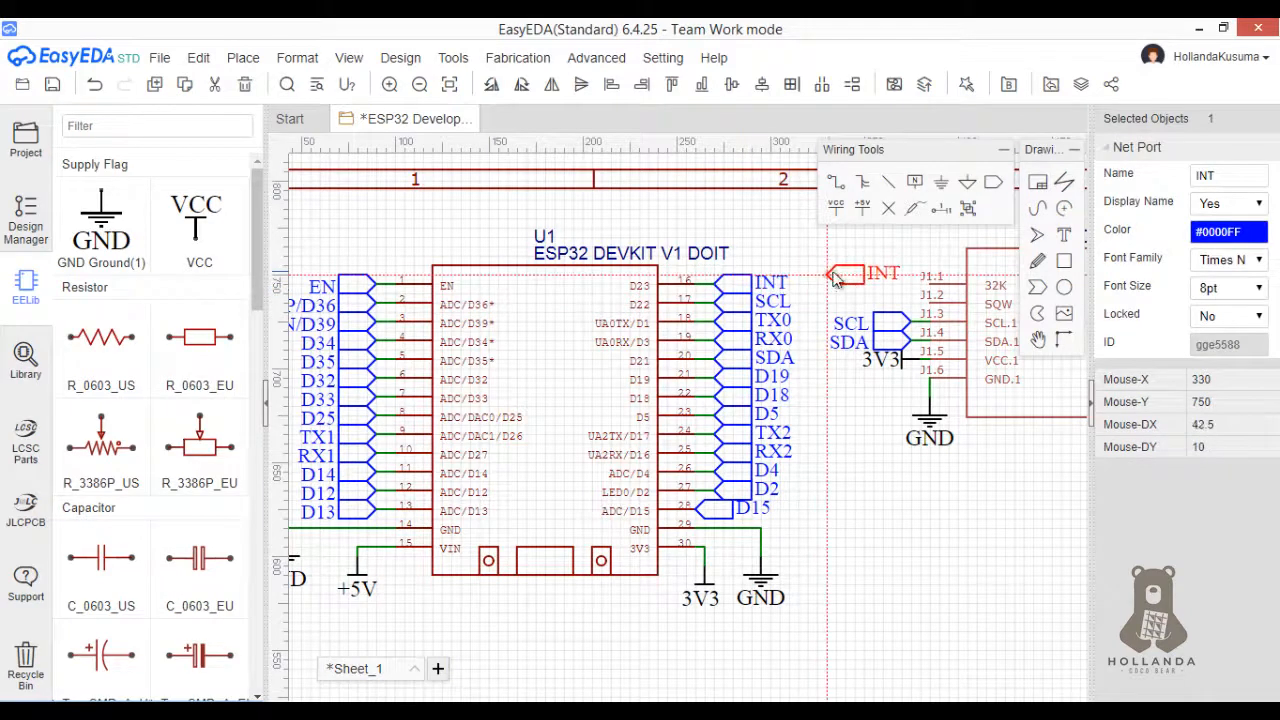
pyautogui.click(907, 306)
pyautogui.click(855, 525)
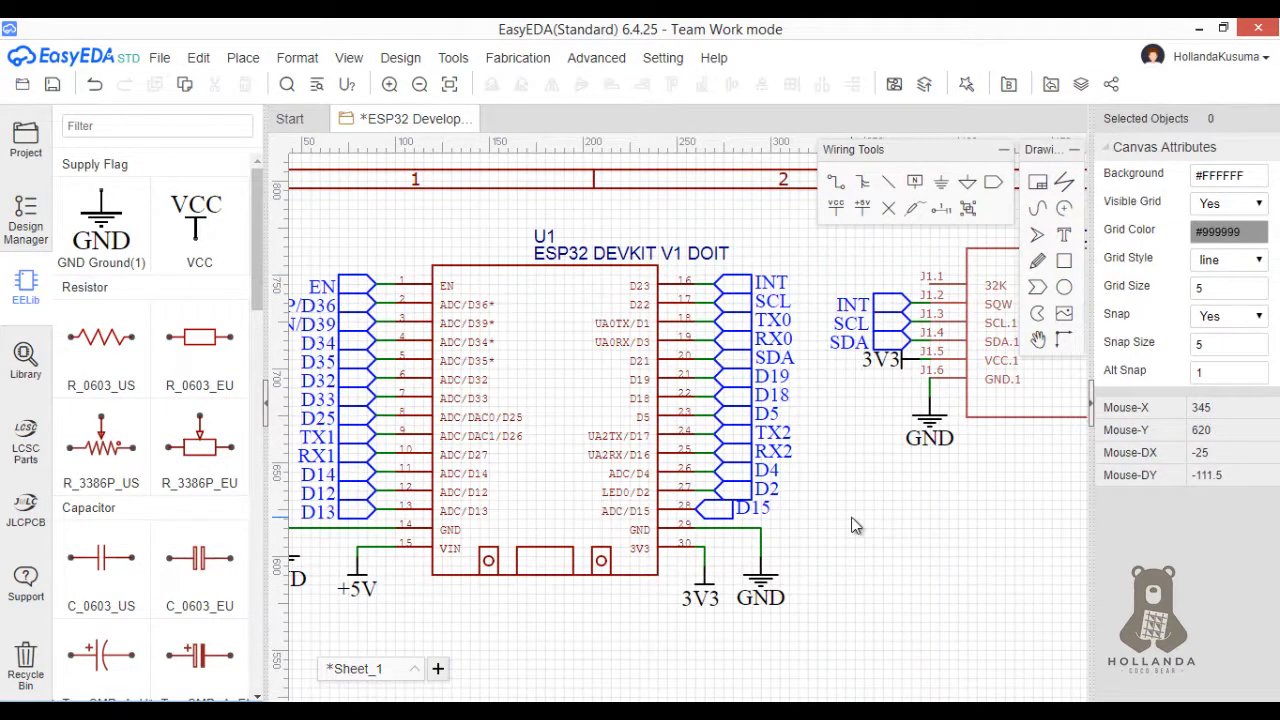
# - Place one ROBOTDYN DATA LOGGER SHIELD symbol from the personal library below the RTC DS3231 module
pyautogui.scroll(-2, 855, 525)
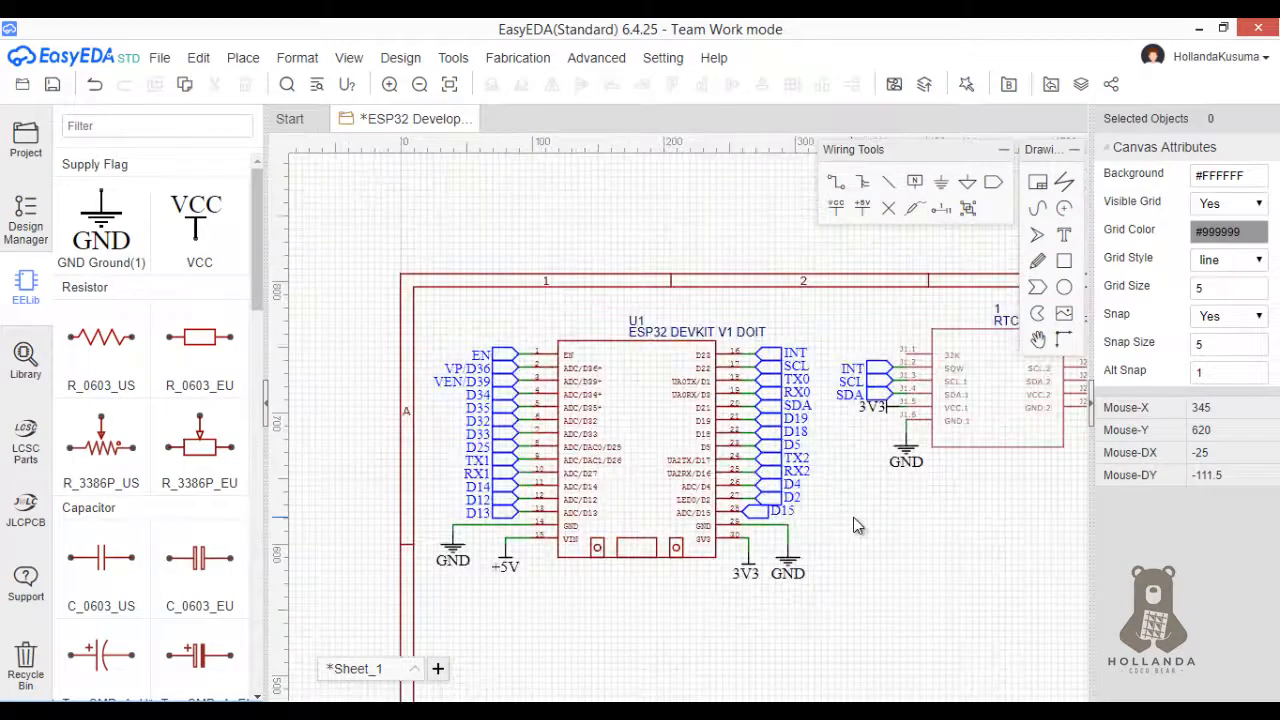
pyautogui.moveTo(934, 505); pyautogui.dragTo(813, 495, button='right')
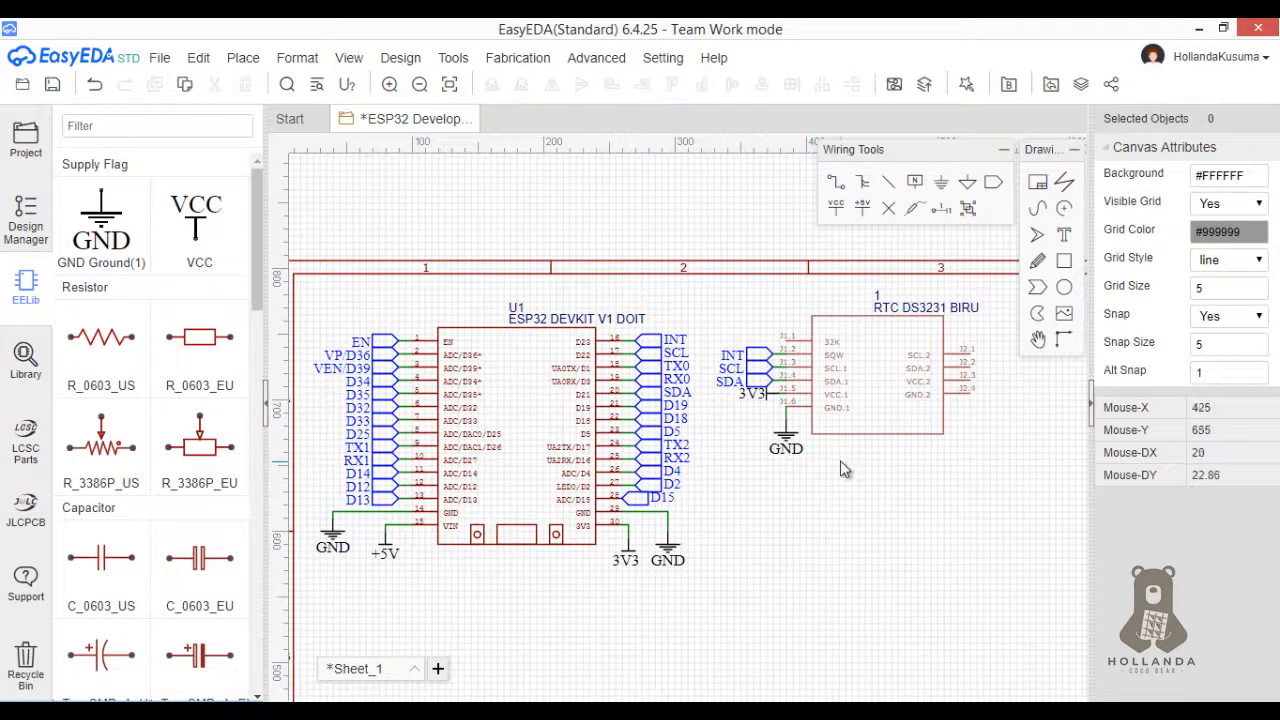
pyautogui.click(26, 360)
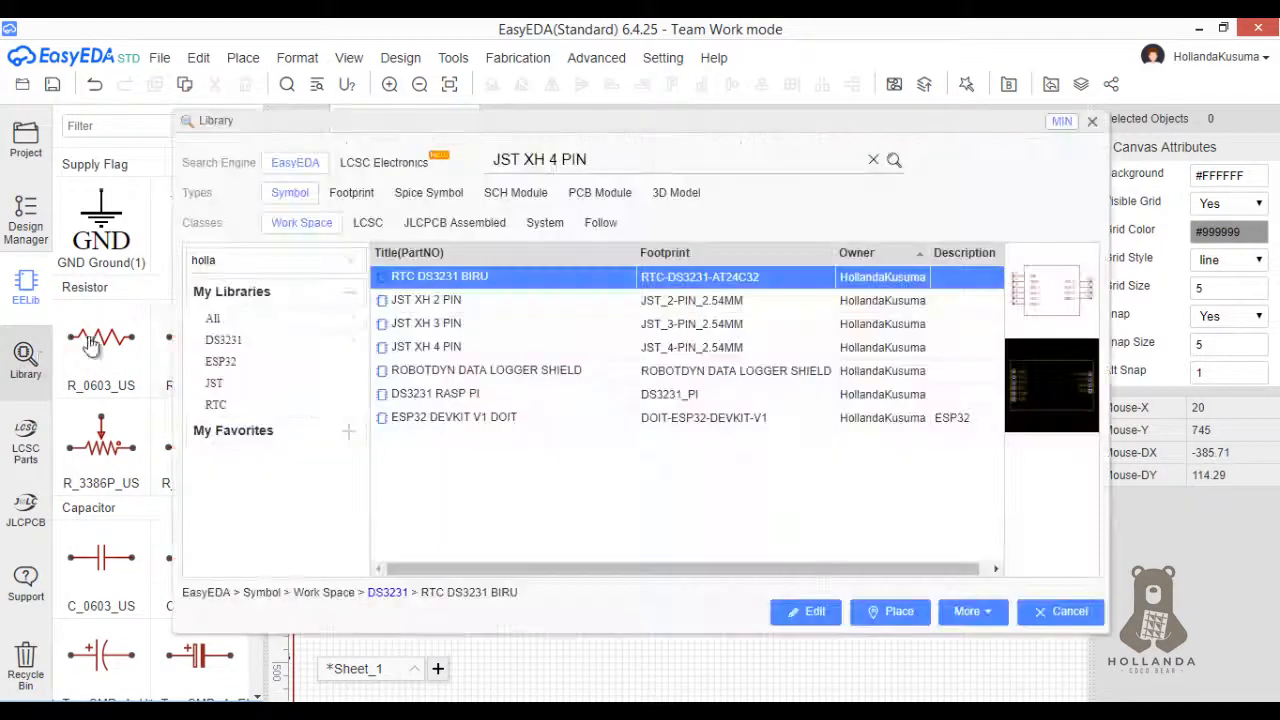
pyautogui.click(435, 373)
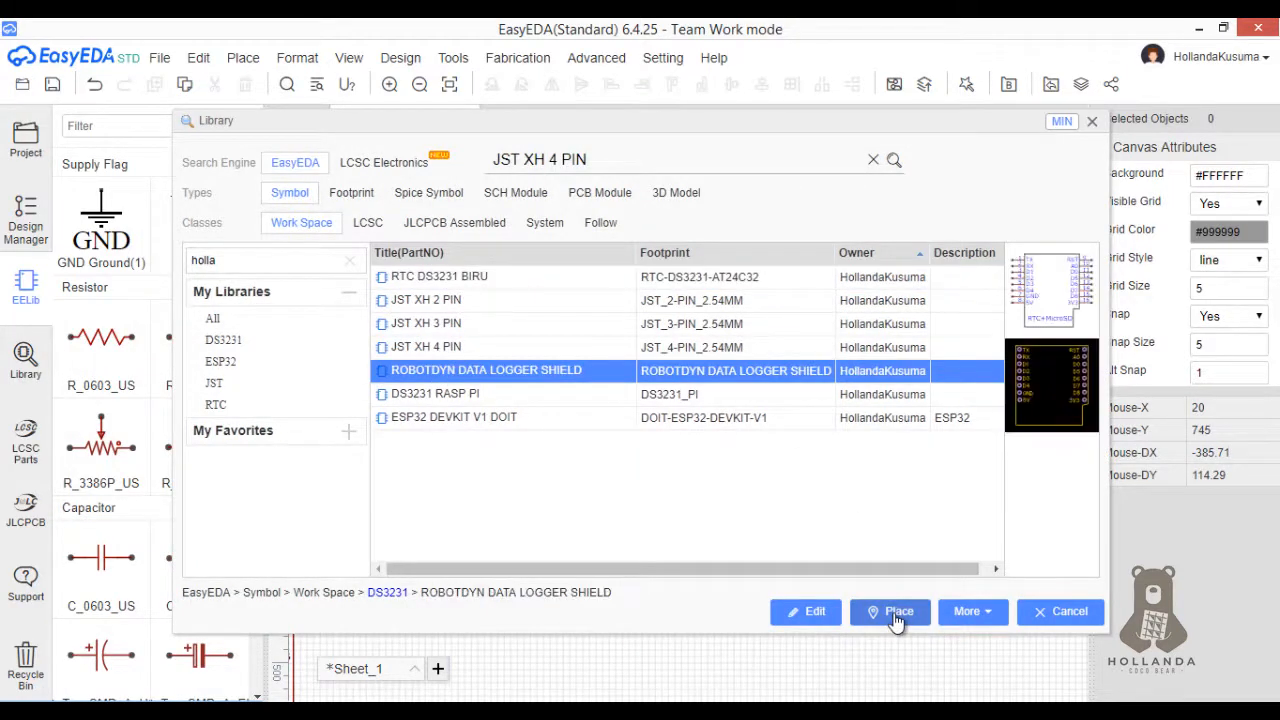
pyautogui.click(897, 612)
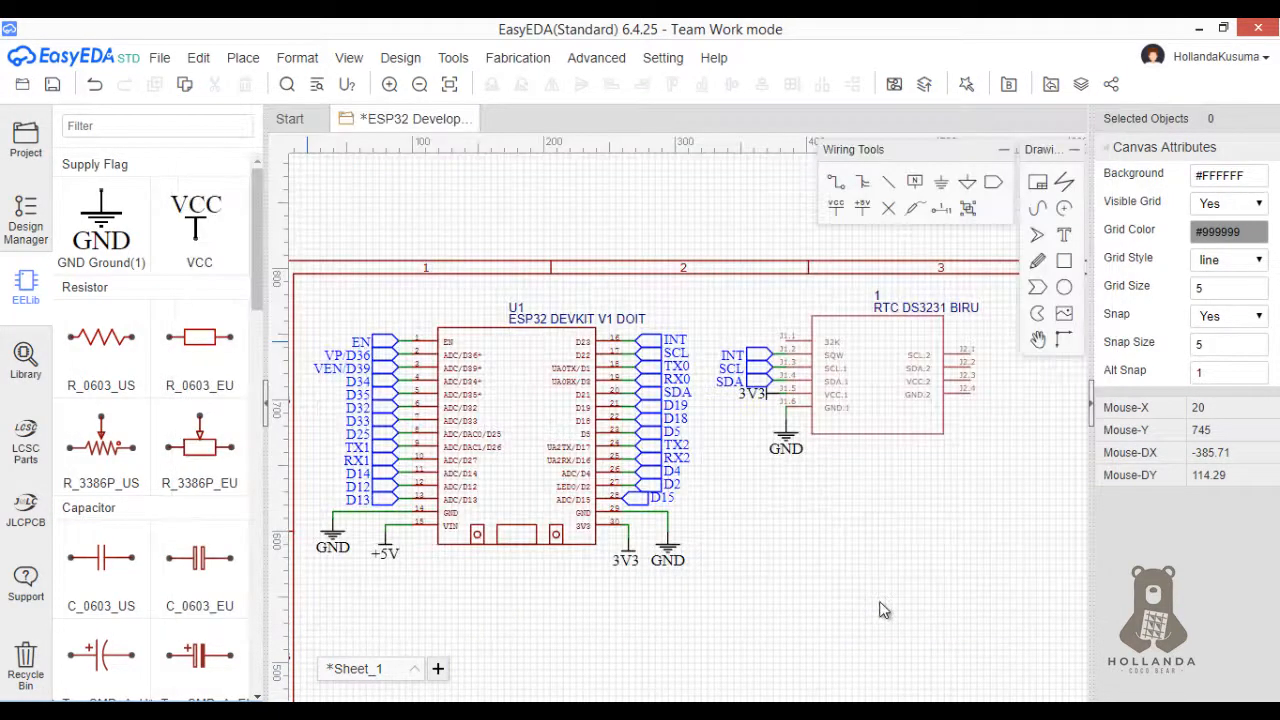
pyautogui.click(838, 676)
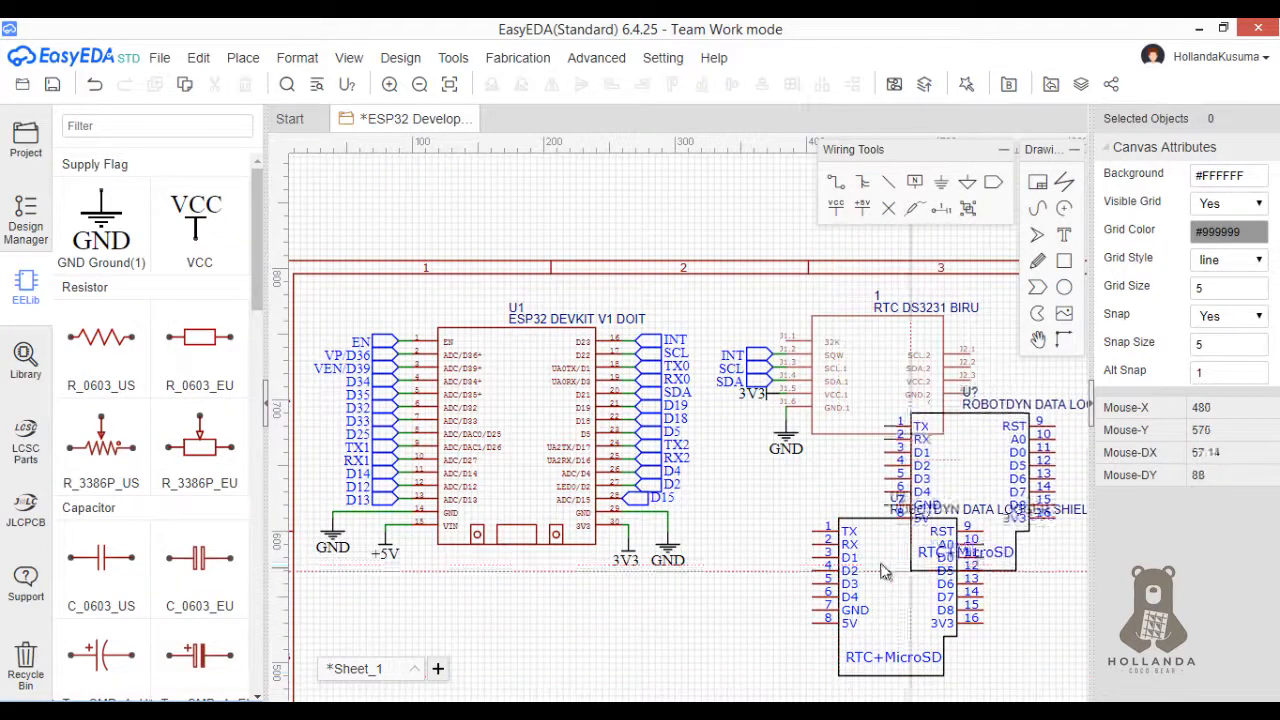
pyautogui.press('Escape')
# - Centre the ROBOTDYN DATA LOGGER SHIELD and RTC DS3231 BIRU name labels above their symbols
pyautogui.click(975, 512)
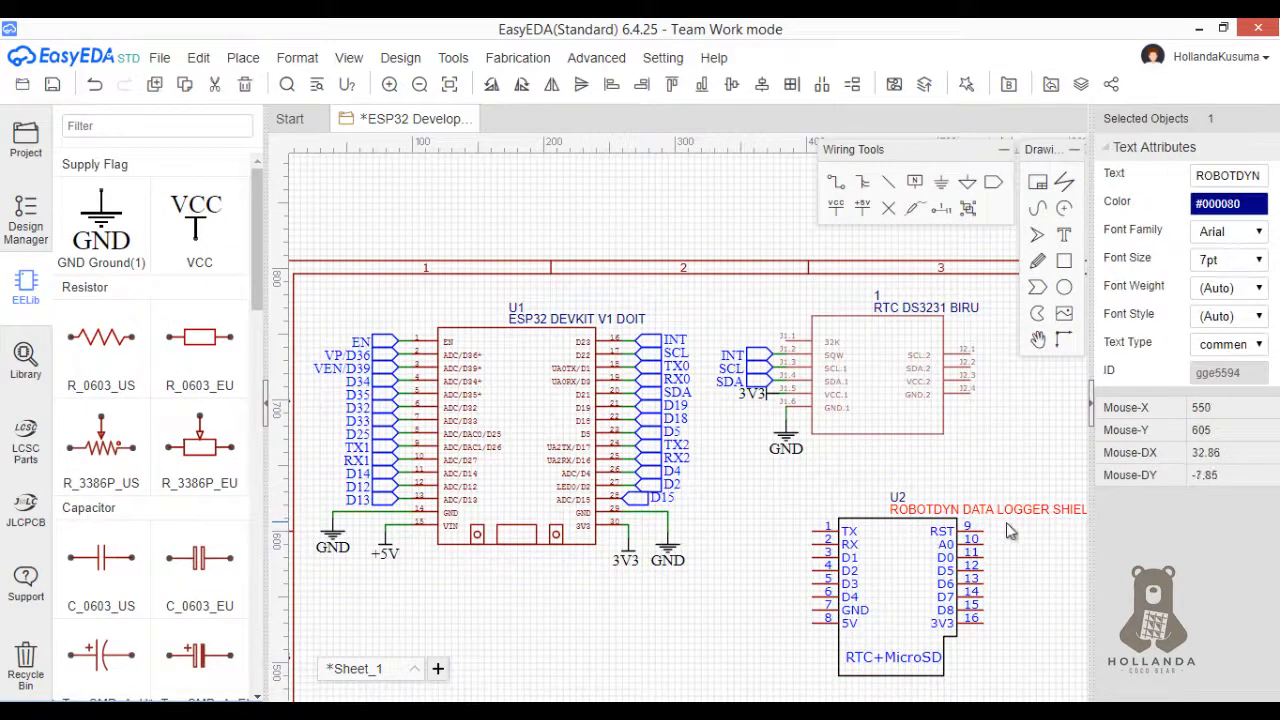
pyautogui.click(1021, 528)
pyautogui.moveTo(975, 515); pyautogui.dragTo(884, 518)
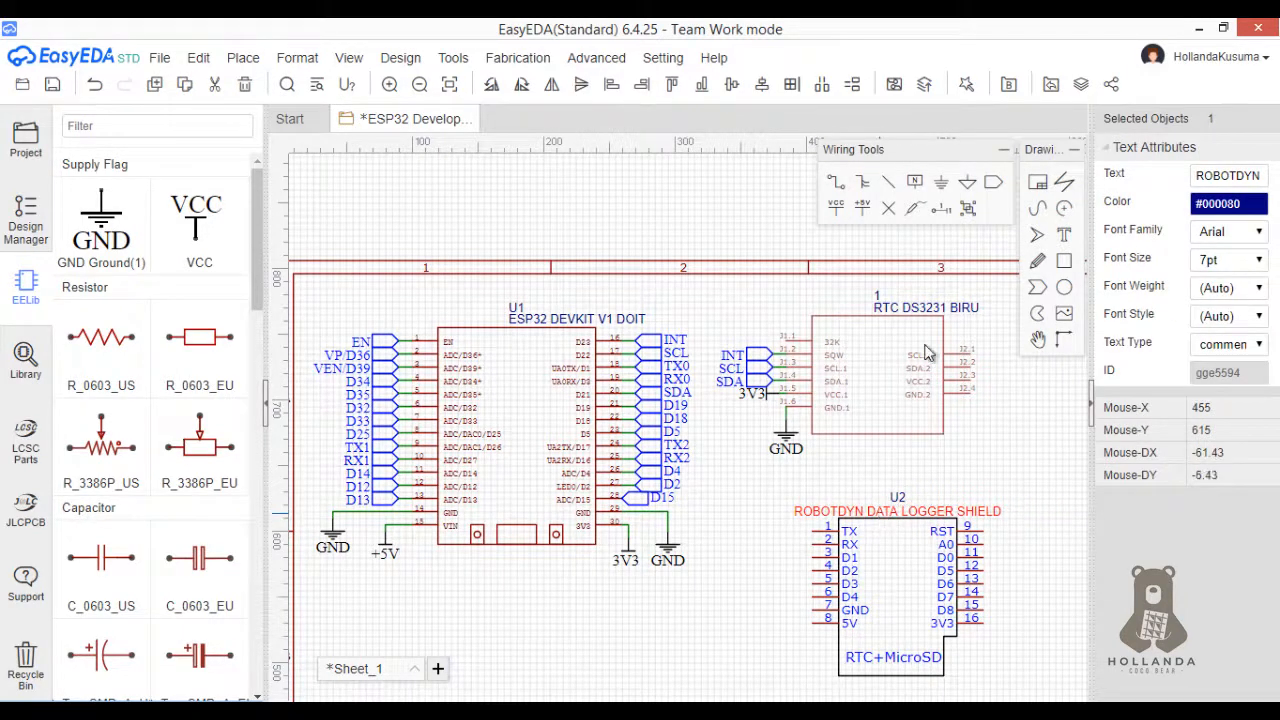
pyautogui.moveTo(952, 312); pyautogui.dragTo(904, 312)
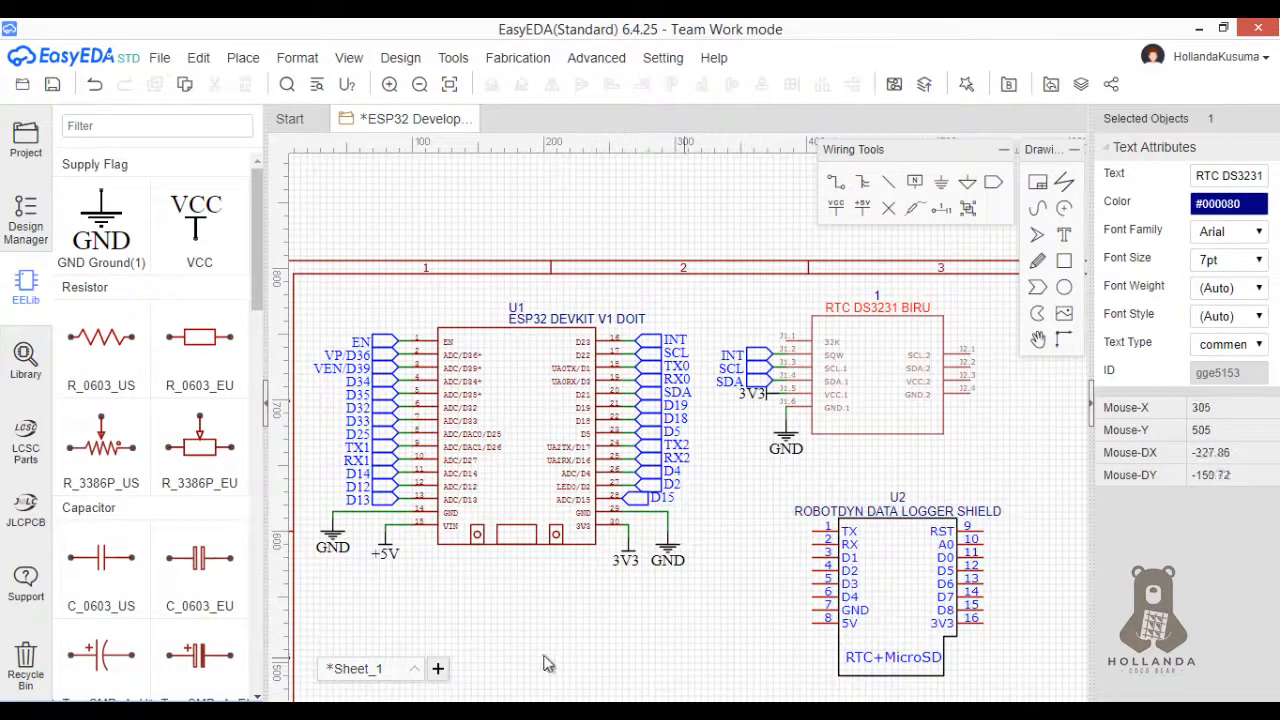
# - Place four INT net ports on the data logger shield's D5, D6, D7 and D8 pins, each offset by a short wire
pyautogui.click(520, 712)
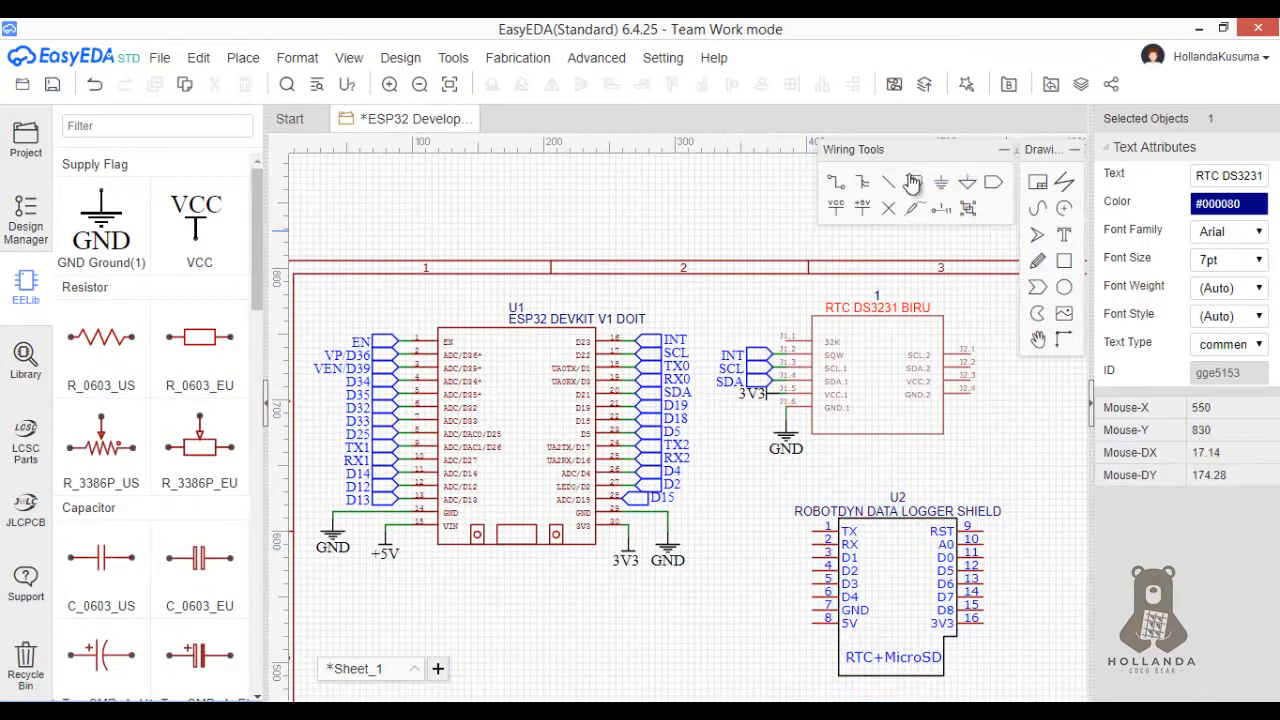
pyautogui.click(912, 182)
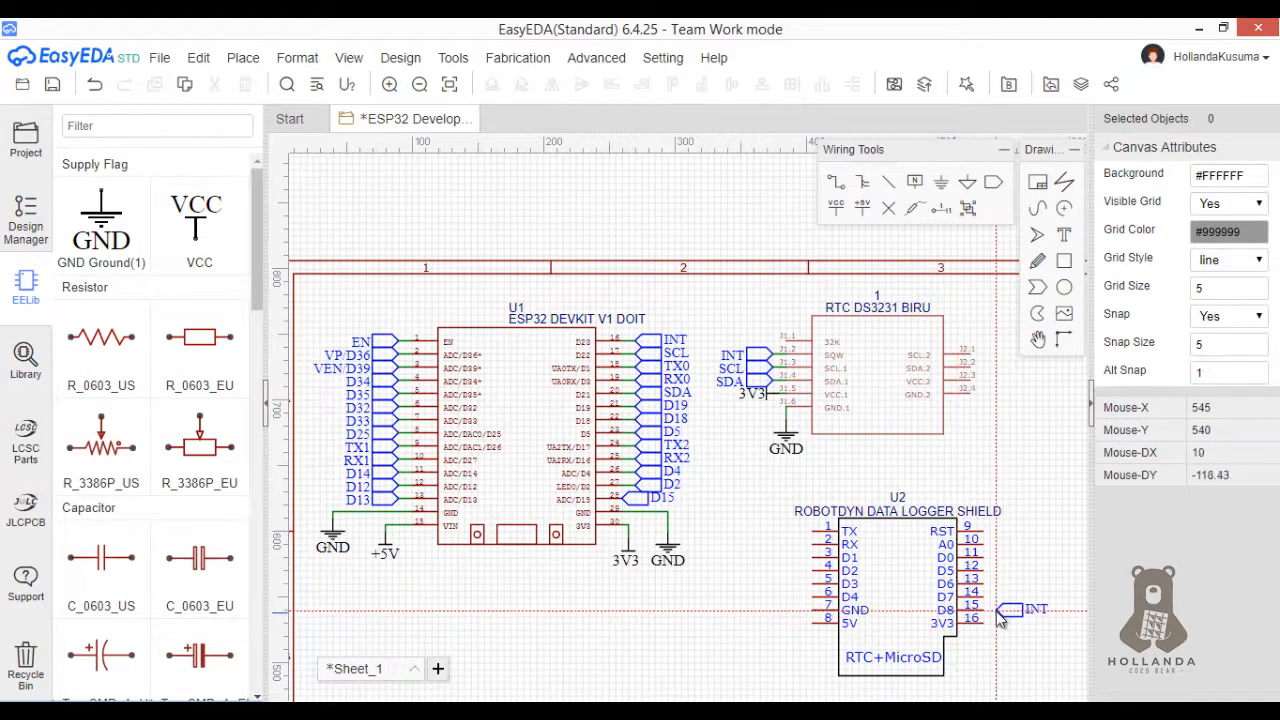
pyautogui.scroll(3, 997, 620)
pyautogui.click(982, 616)
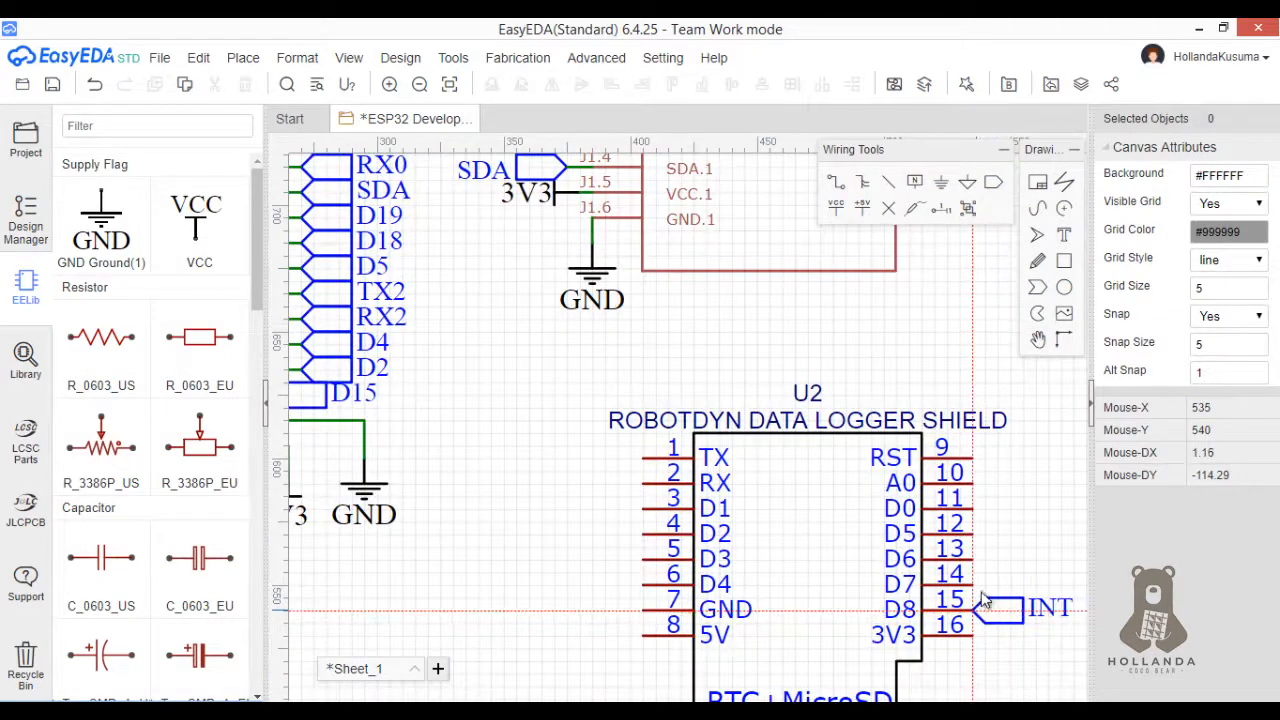
pyautogui.click(980, 577)
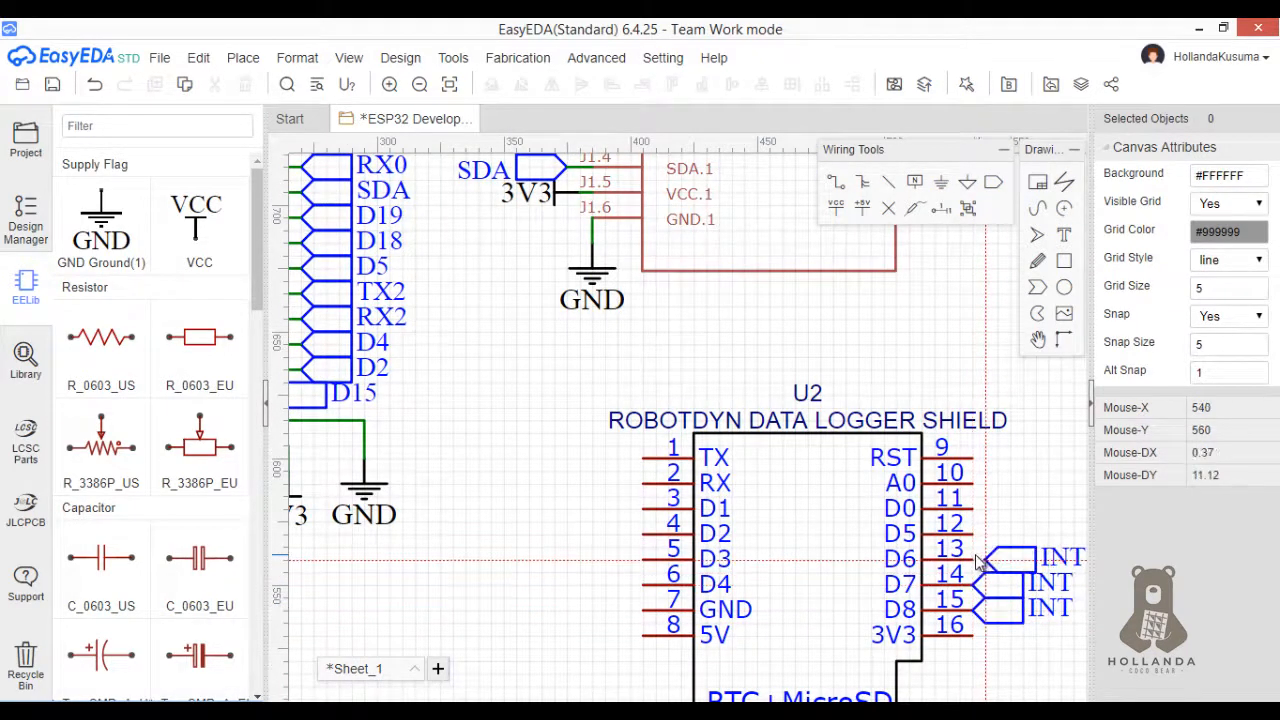
pyautogui.click(974, 553)
pyautogui.click(982, 538)
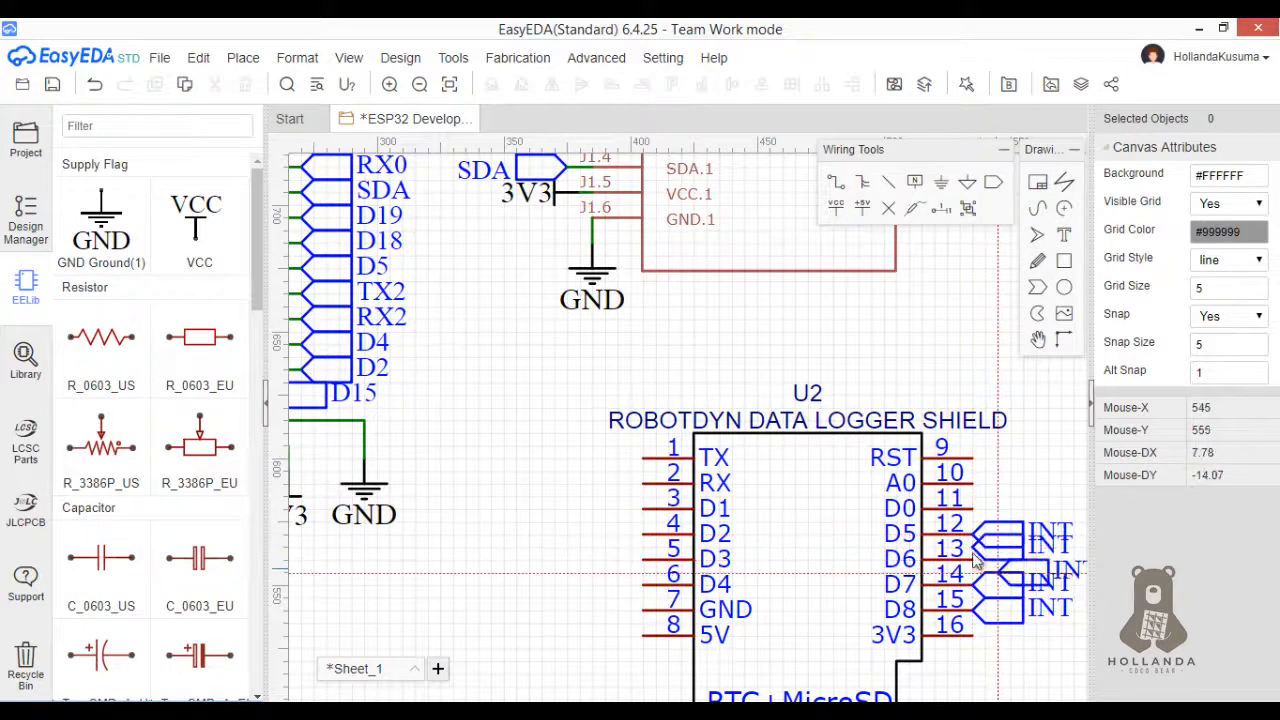
pyautogui.moveTo(994, 552); pyautogui.dragTo(1020, 532)
pyautogui.moveTo(1006, 577); pyautogui.dragTo(1016, 617)
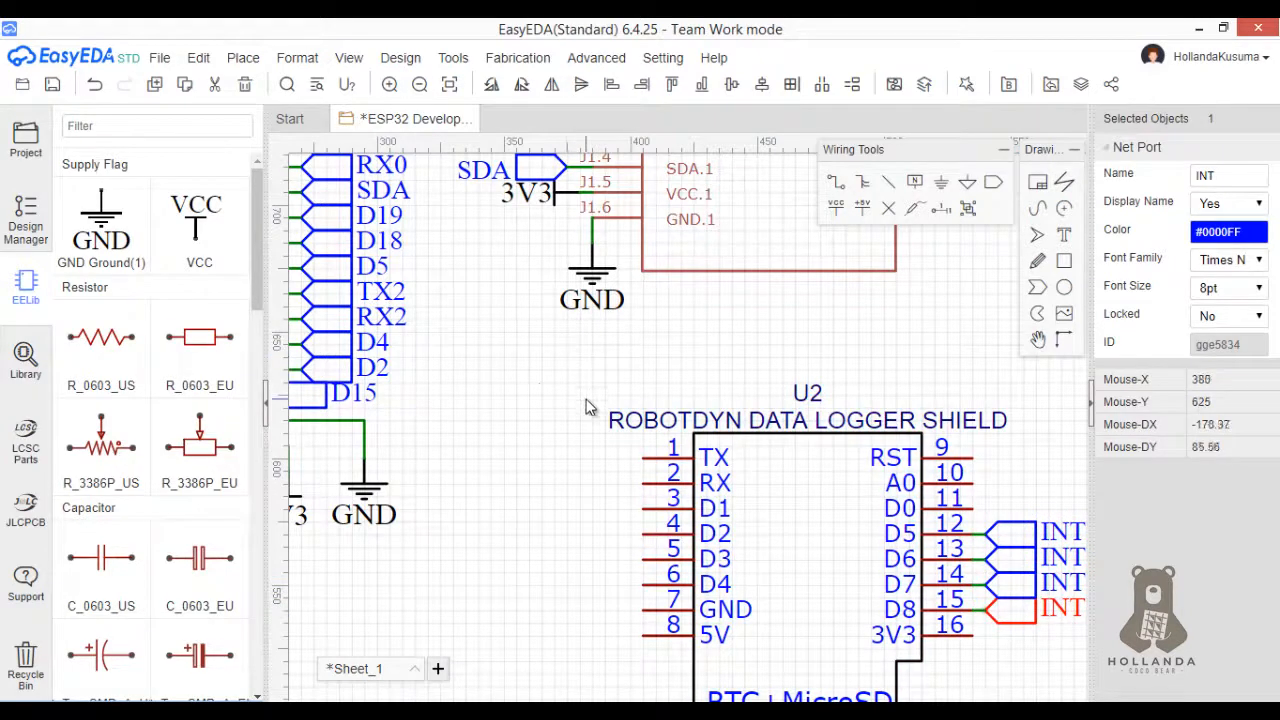
# - Copy the RTC module's GND flag, rotate the copy sideways and connect it to the data logger shield's GND pin with a short wire
pyautogui.moveTo(590, 405); pyautogui.dragTo(544, 395, button='right')
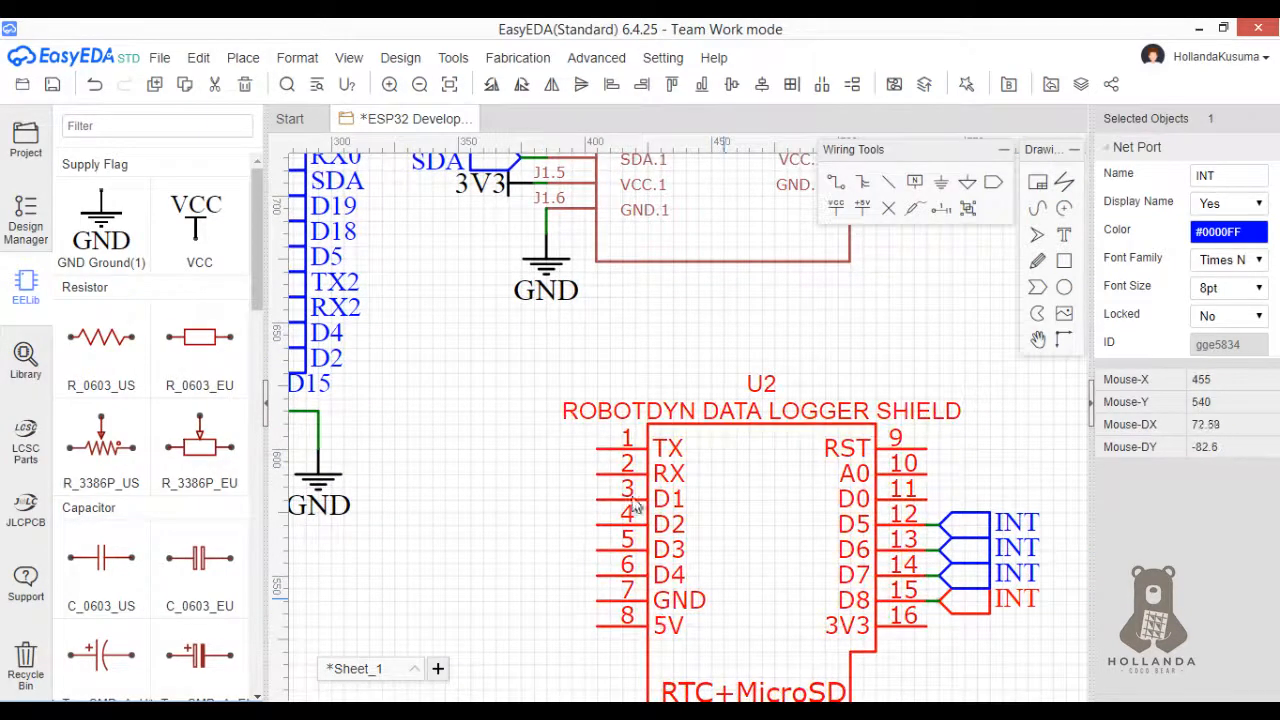
pyautogui.click(545, 266)
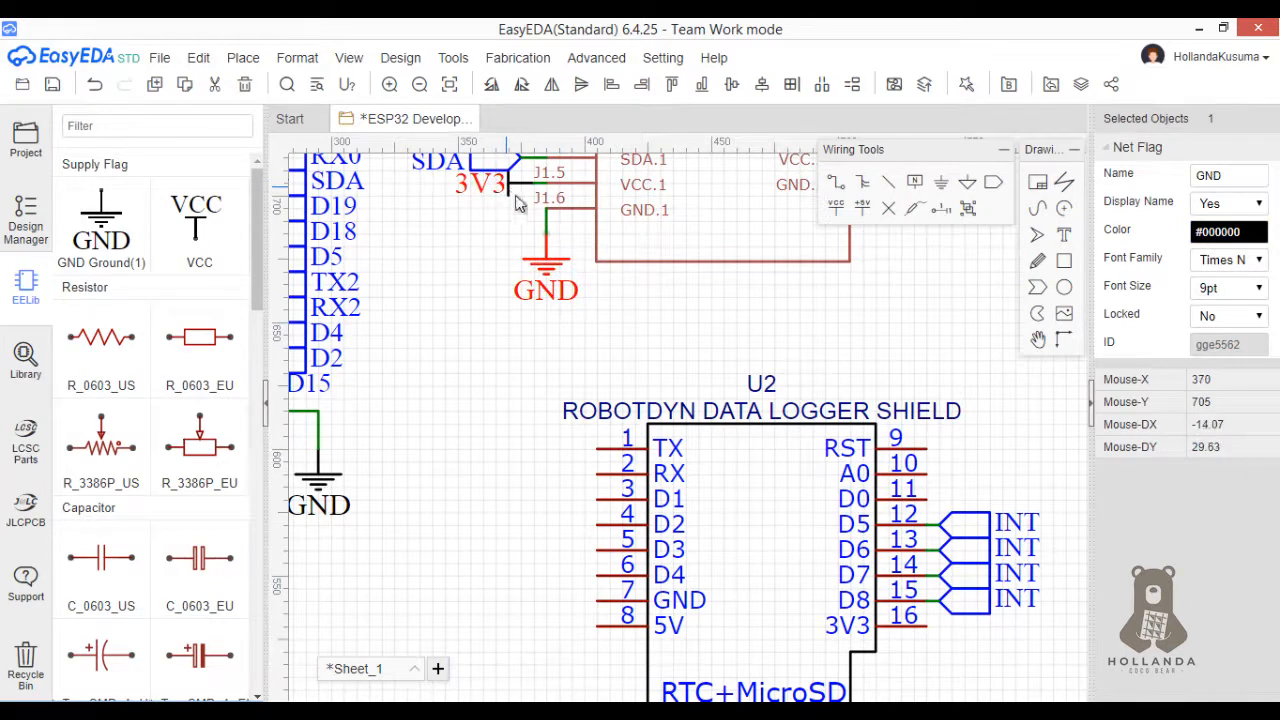
pyautogui.hotkey('ctrl', 'c')
pyautogui.hotkey('ctrl', 'v')
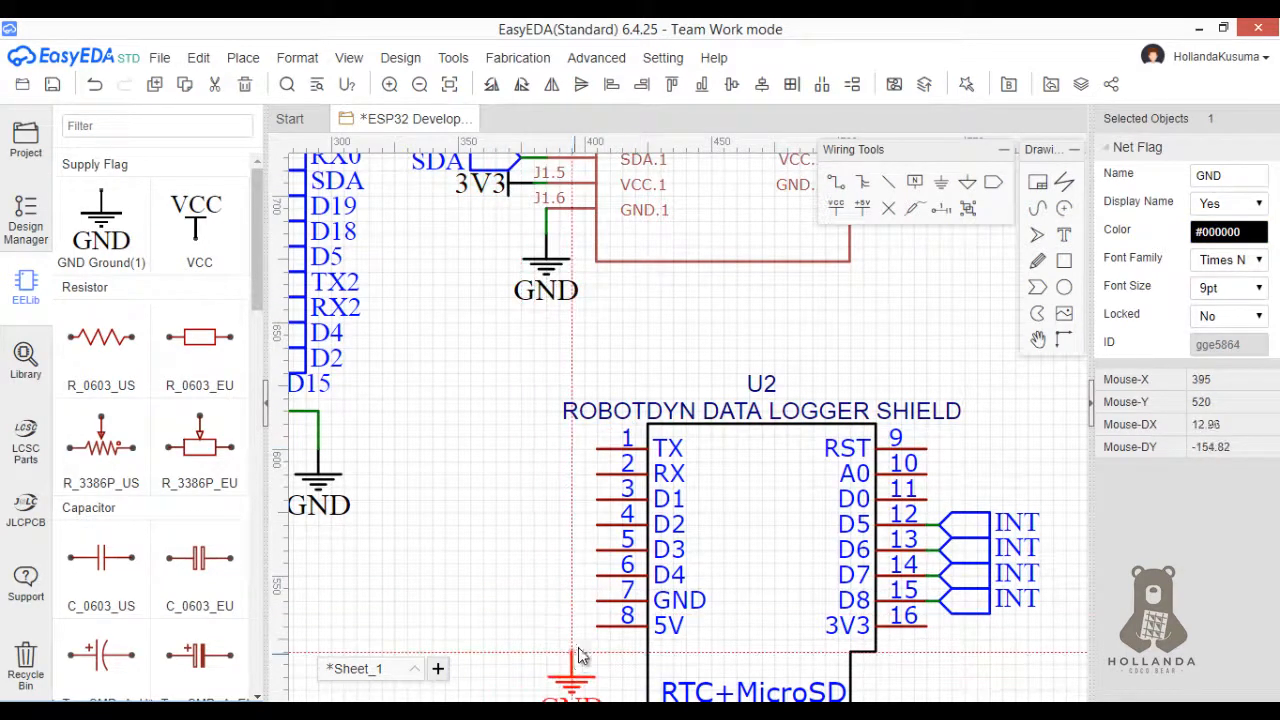
pyautogui.press('space')
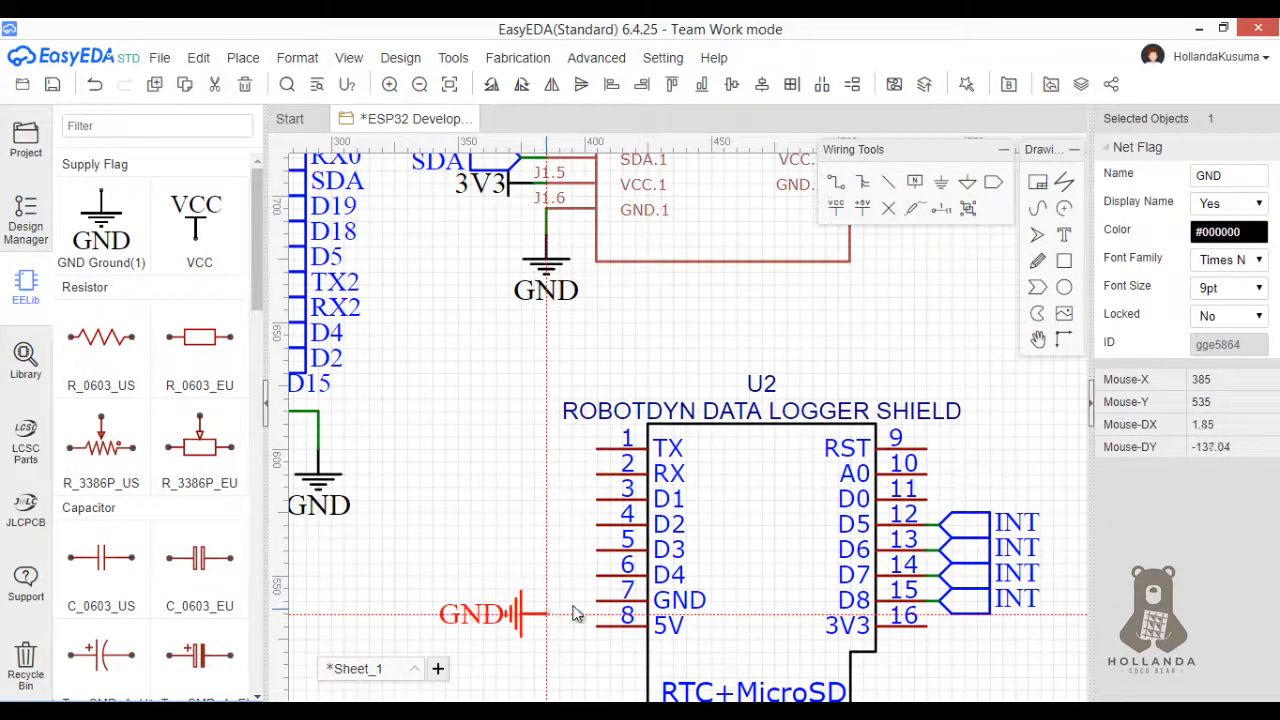
pyautogui.click(597, 606)
pyautogui.moveTo(587, 610); pyautogui.dragTo(545, 606)
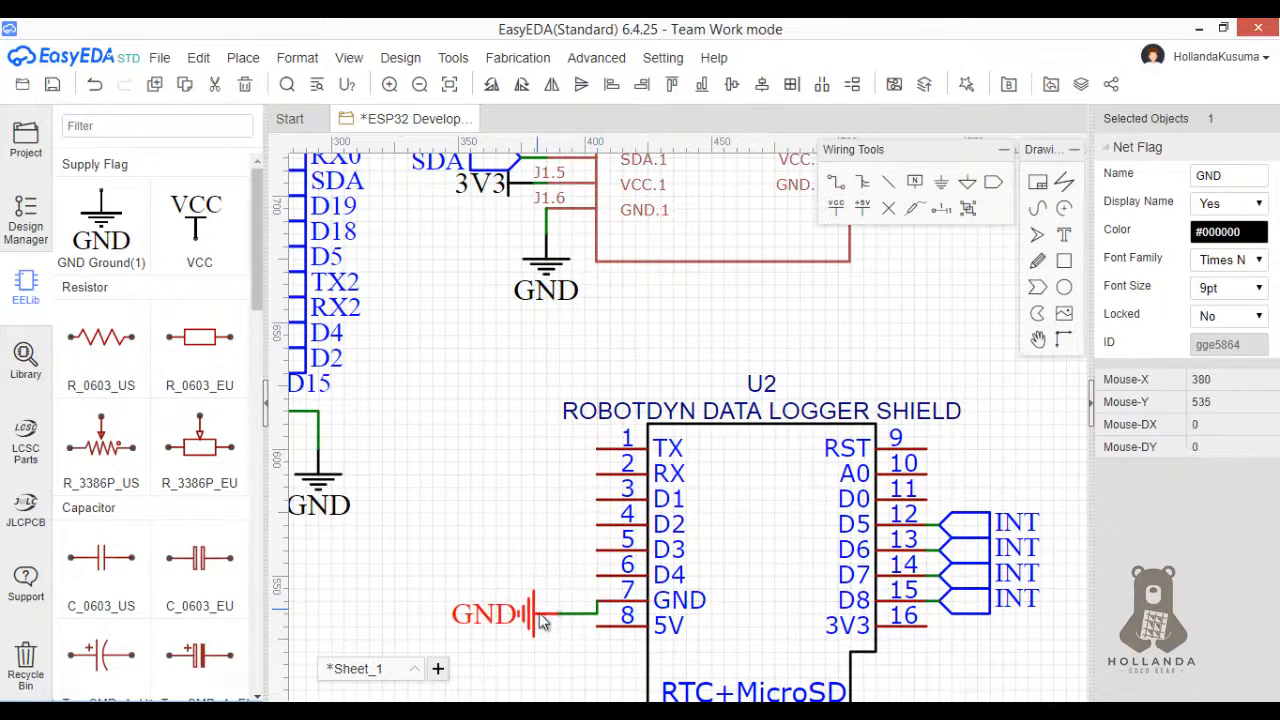
# - Copy the RTC module's 3V3 flag, turn the copy around and connect it to the shield's 3V3 pin with a short wire
pyautogui.click(483, 183)
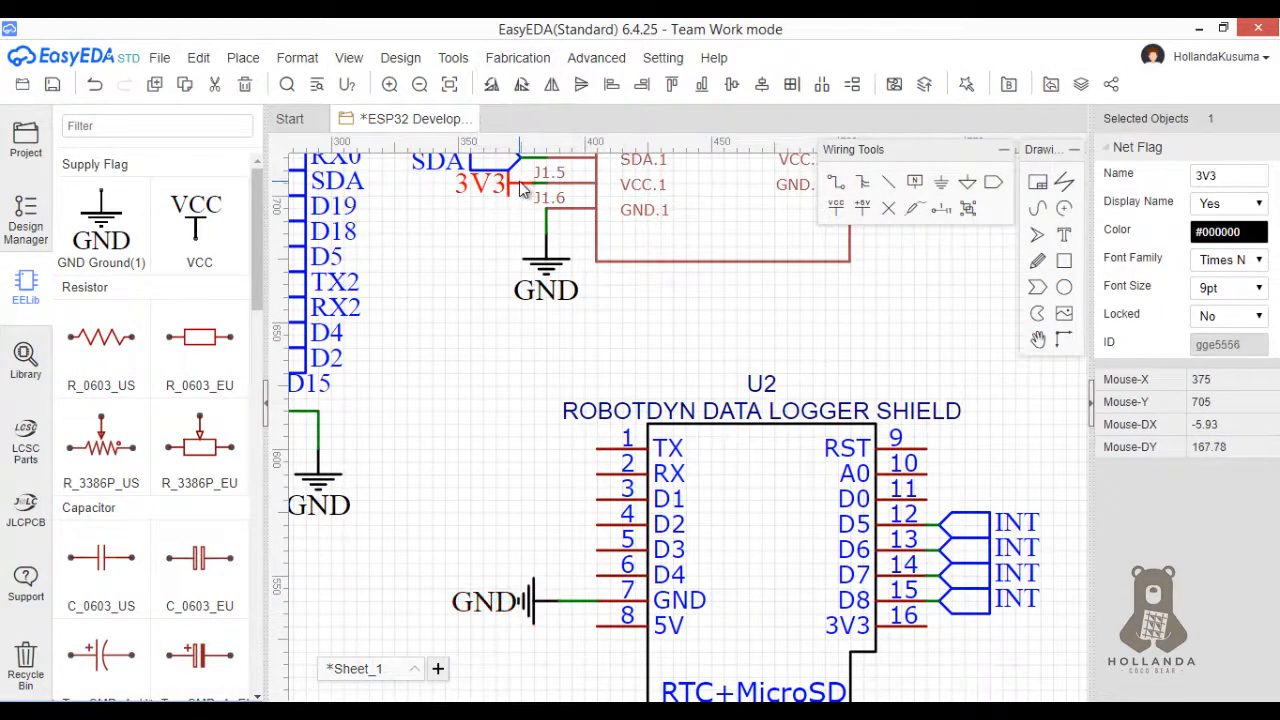
pyautogui.hotkey('ctrl', 'c')
pyautogui.hotkey('ctrl', 'v')
pyautogui.press('space')
pyautogui.press('space')
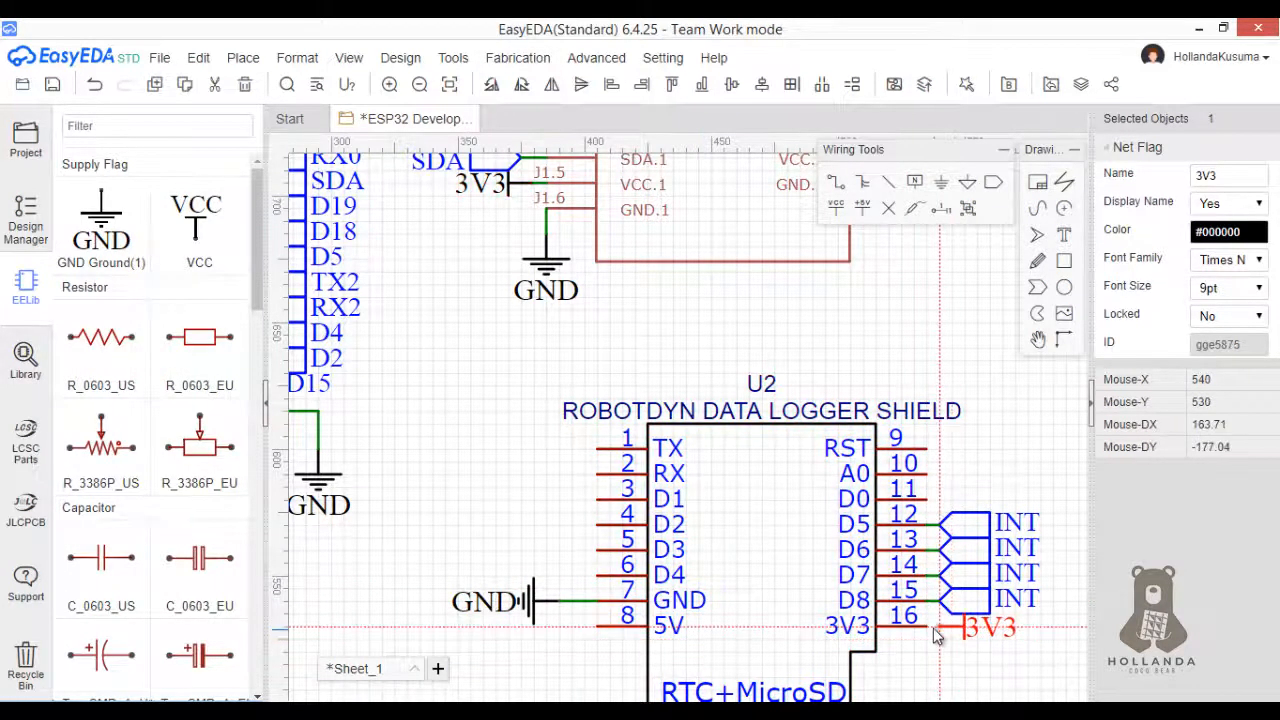
pyautogui.click(932, 630)
pyautogui.moveTo(938, 628); pyautogui.dragTo(972, 640)
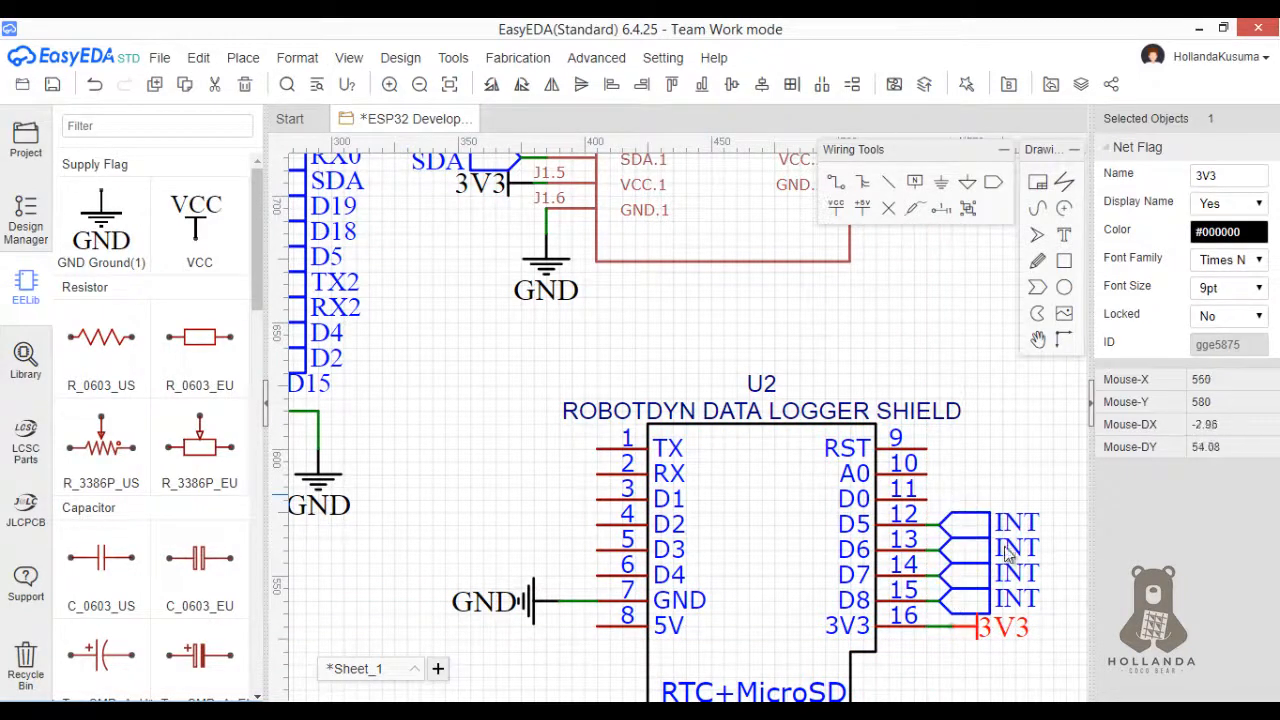
# - Check the Wemos D1 mini pinout image for the D8 function and rename the net port on the shield's D8 pin to SS
pyautogui.click(989, 600)
pyautogui.hotkey('alt', 'Tab')
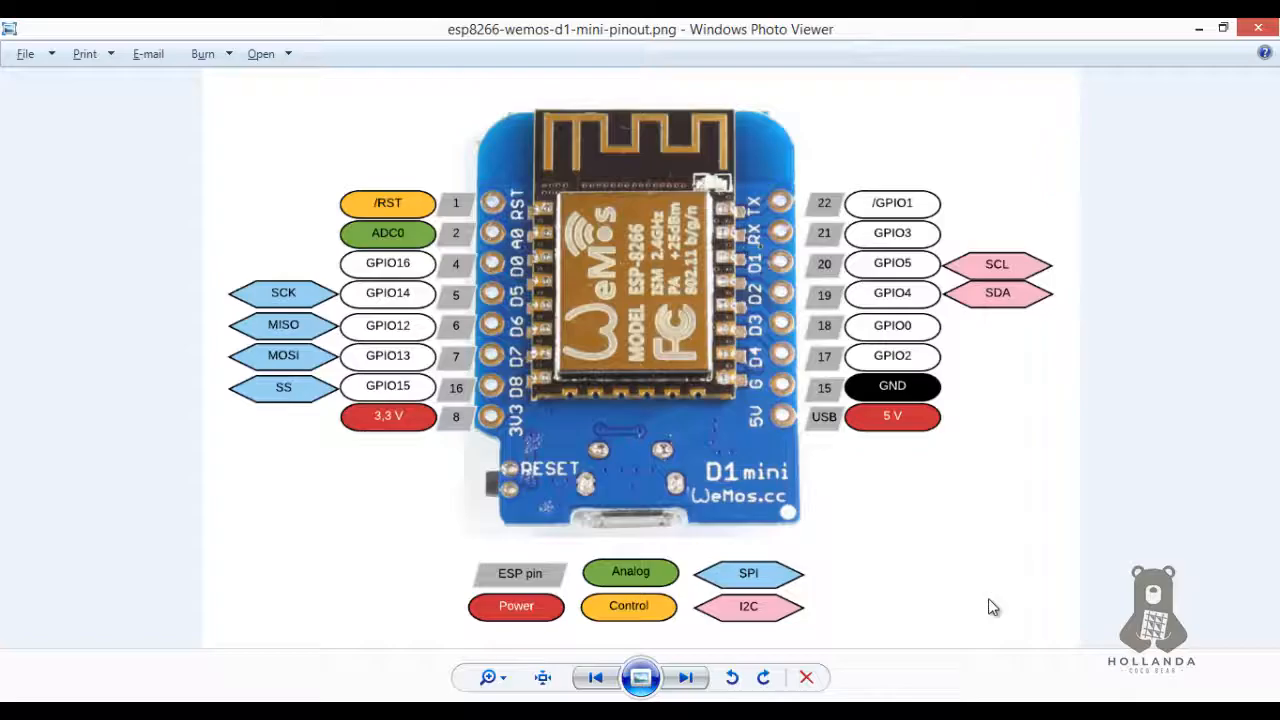
pyautogui.hotkey('alt', 'Tab')
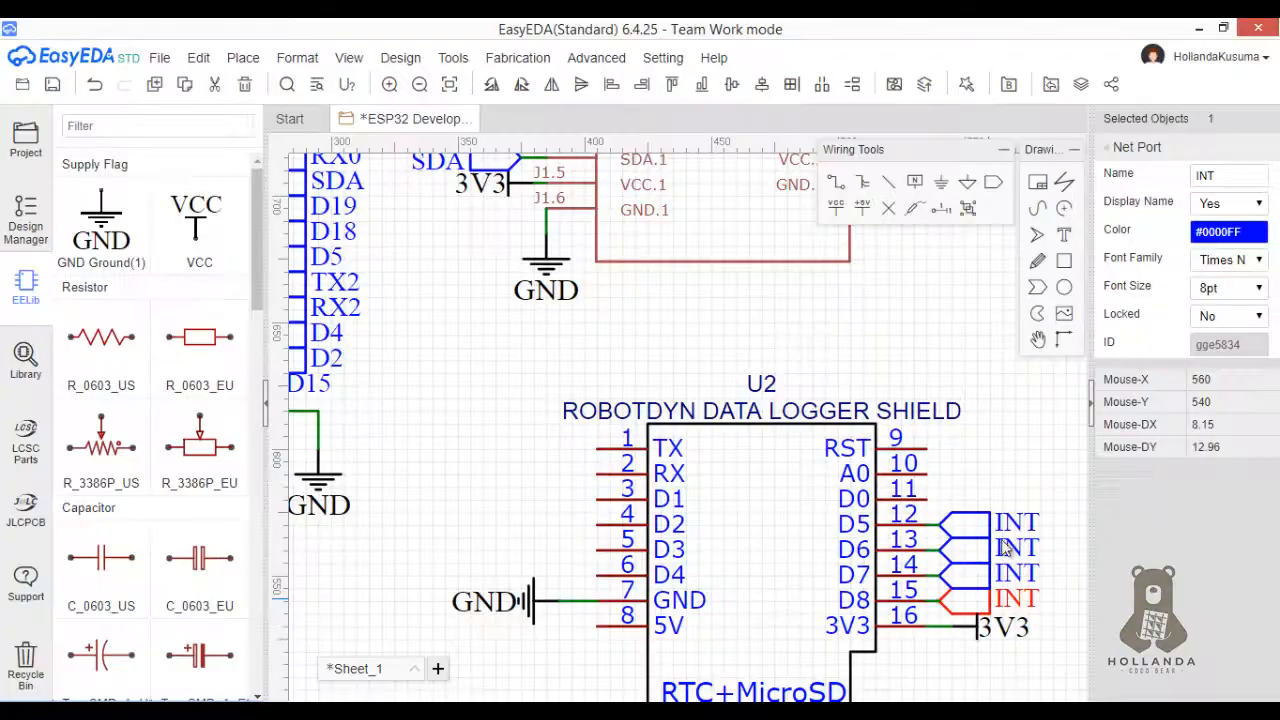
pyautogui.doubleClick(1241, 170)
pyautogui.write('SS')
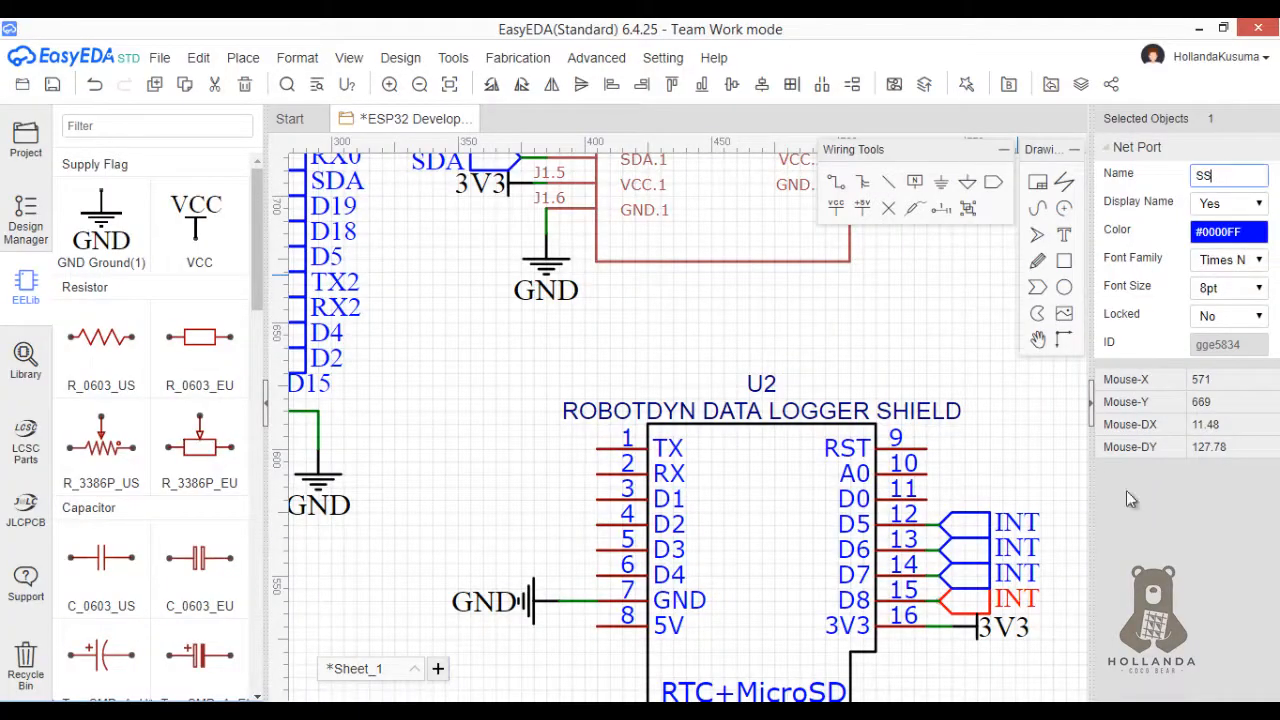
# - Rename the net port on pin D7 of the data logger shield MOSI, using the WeMos D1 mini pinout image as reference
pyautogui.click(980, 576)
pyautogui.hotkey('alt', 'Tab')
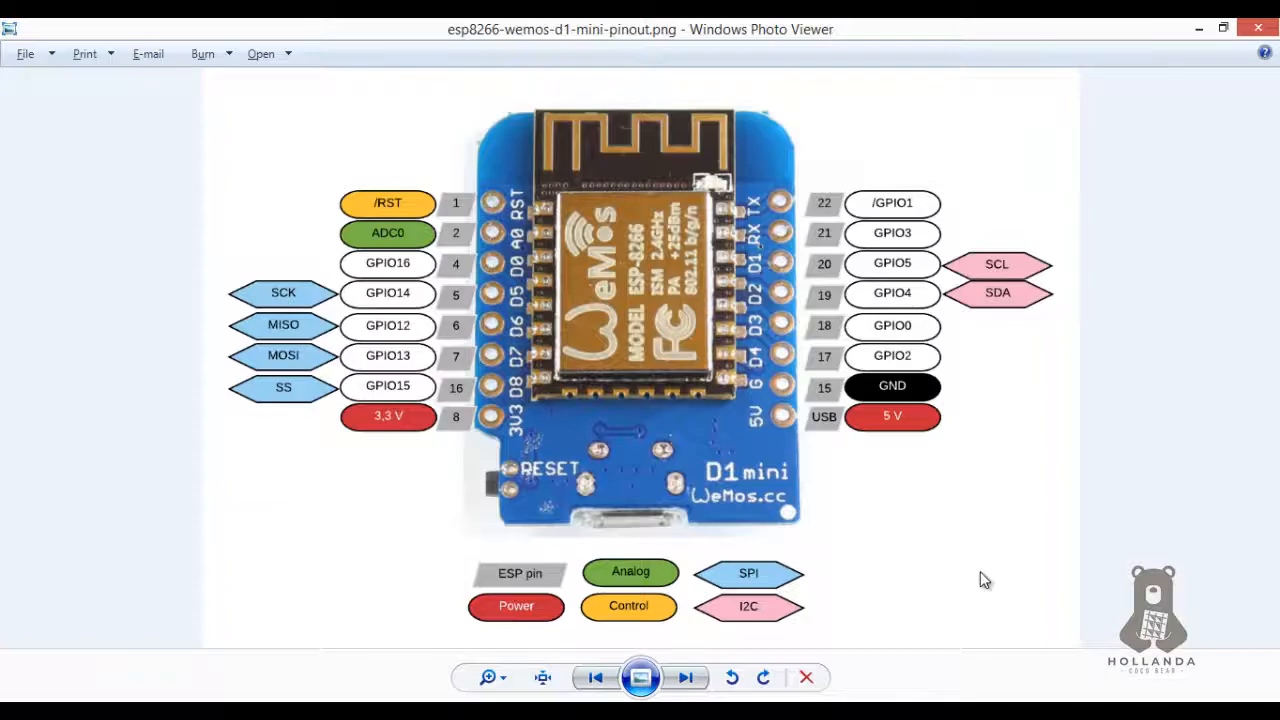
pyautogui.hotkey('alt', 'Tab')
pyautogui.doubleClick(1232, 176)
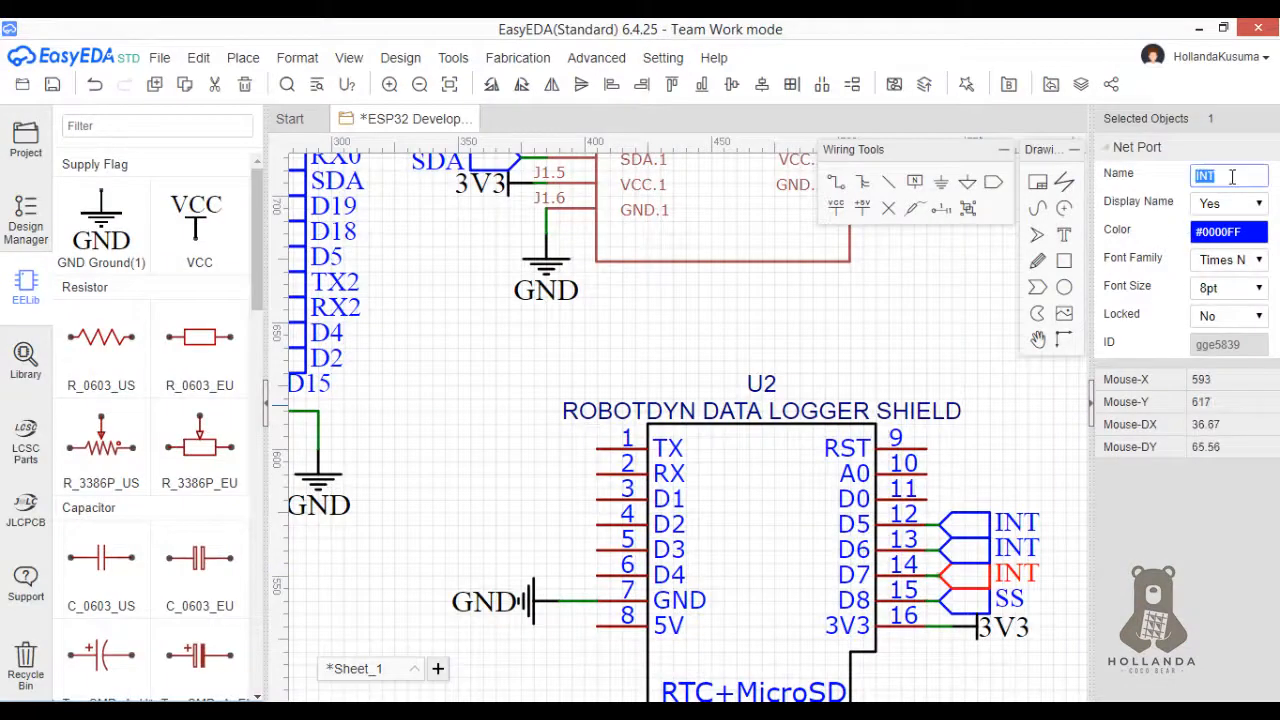
pyautogui.click(1057, 399)
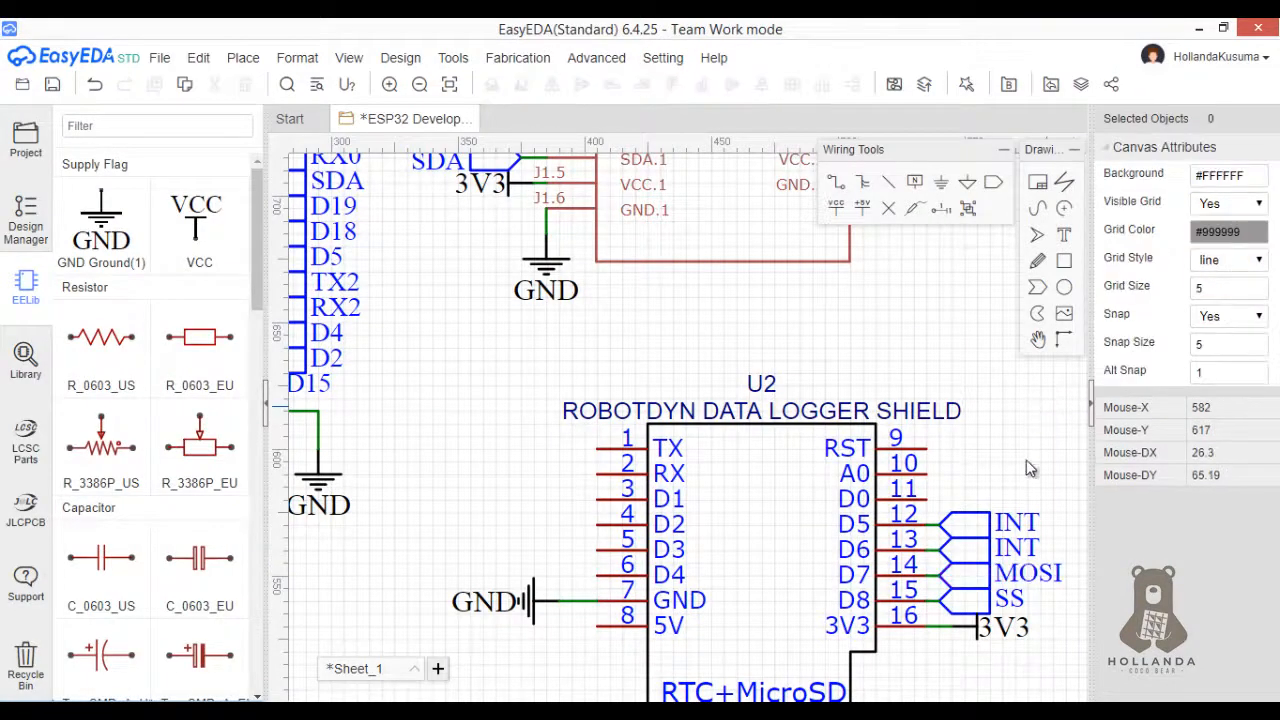
# - Rename the data logger shield's net ports MISO on pin D6 and SCK on pin D5
pyautogui.click(965, 548)
pyautogui.doubleClick(1224, 178)
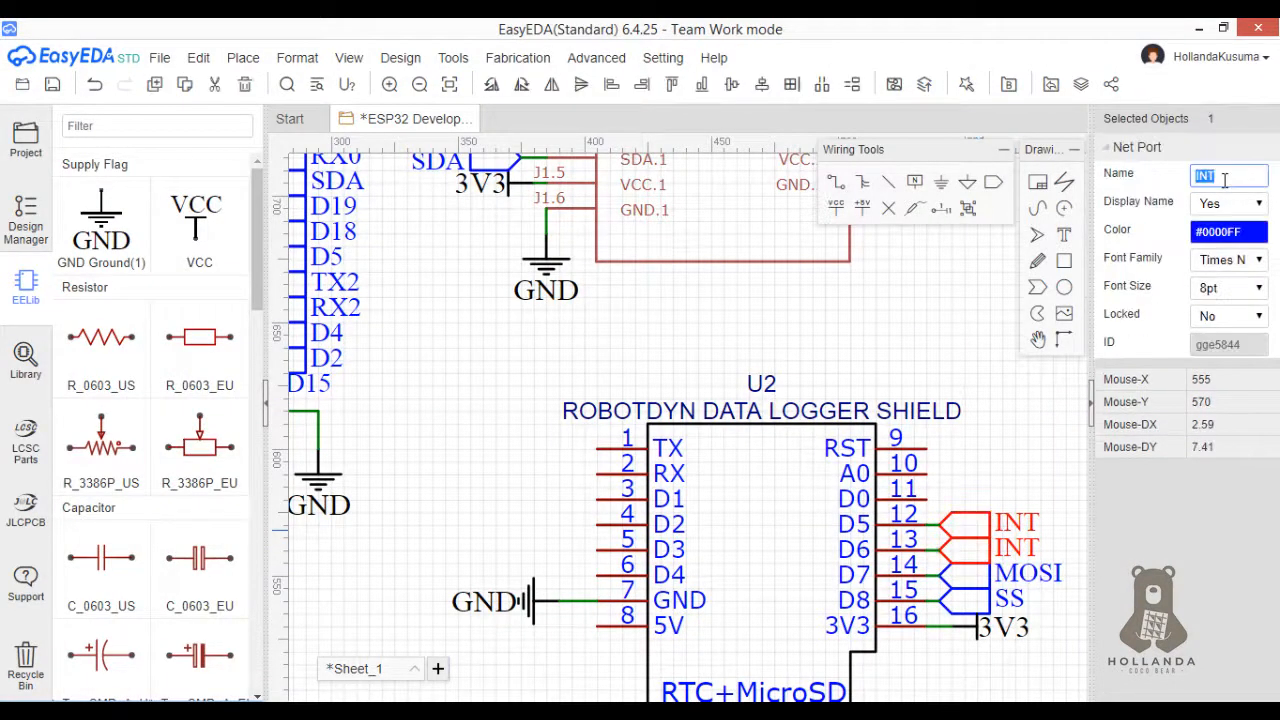
pyautogui.click(963, 370)
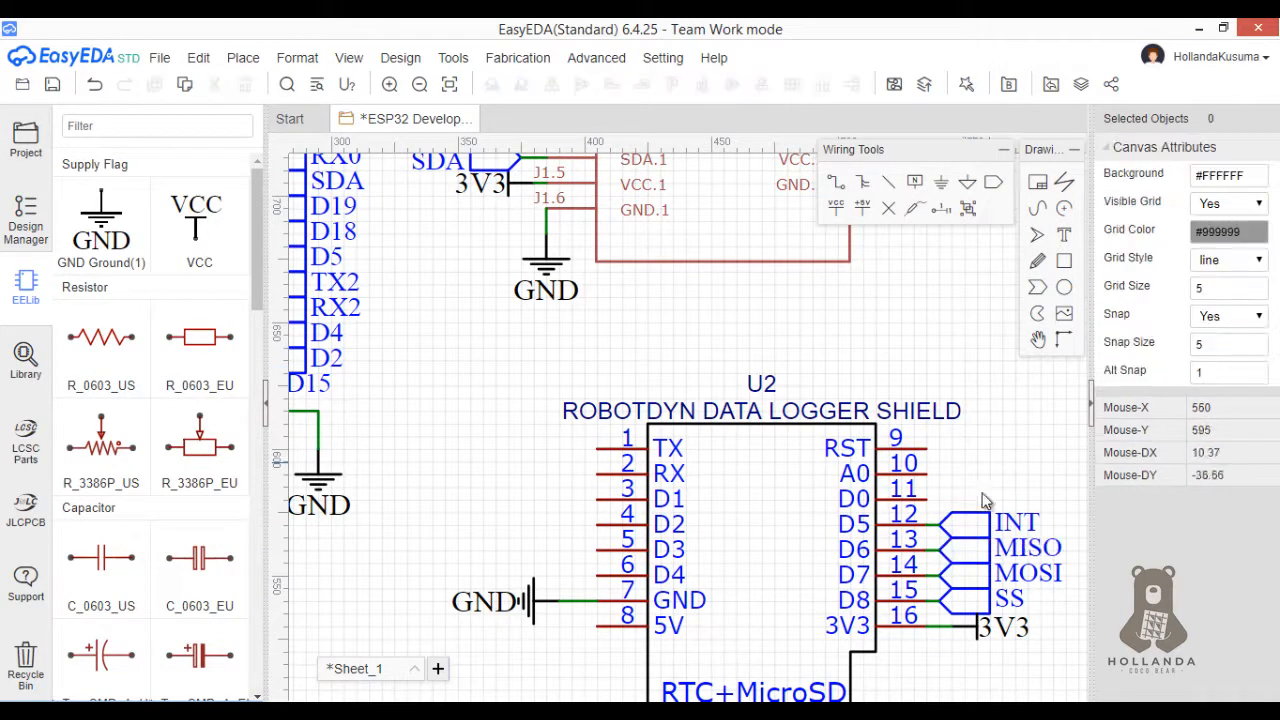
pyautogui.click(965, 522)
pyautogui.doubleClick(1232, 176)
pyautogui.write('SCK')
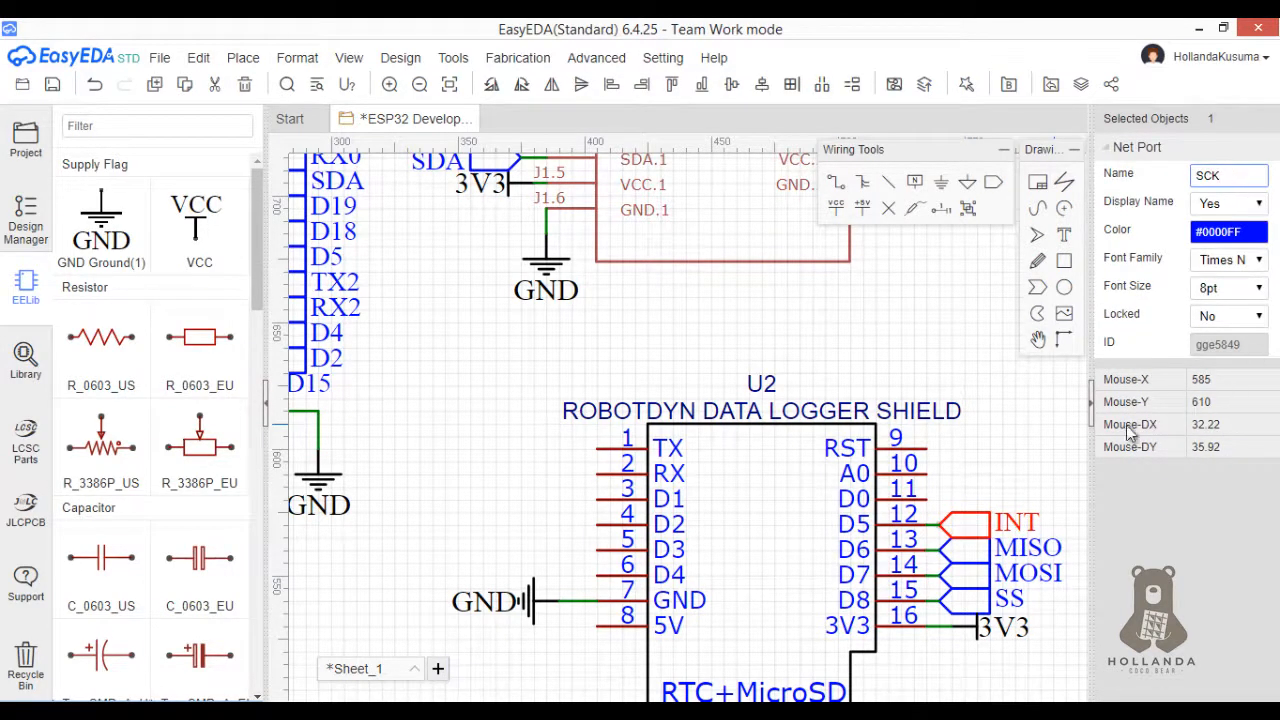
pyautogui.click(990, 434)
# - Check the board pinout images and rename the net port on pin D23 of the ESP32 DEVKIT V1 MOSI
pyautogui.hotkey('alt', 'Tab')
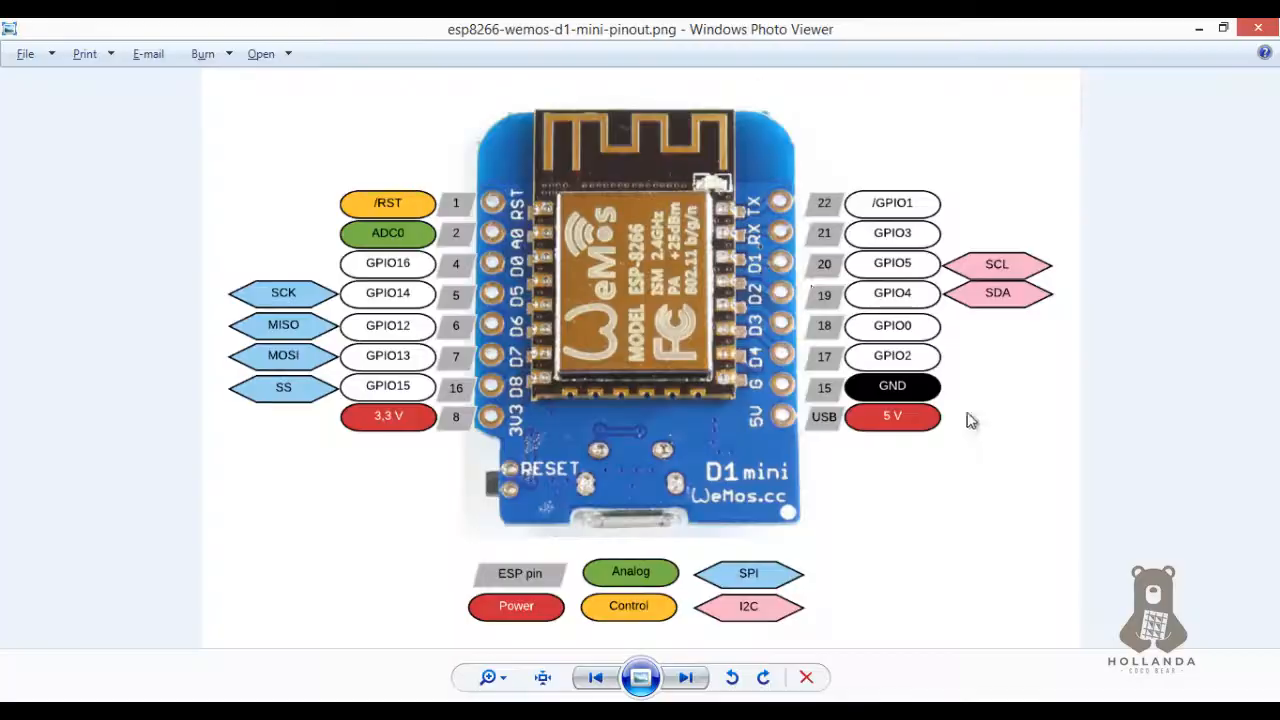
pyautogui.click(962, 692)
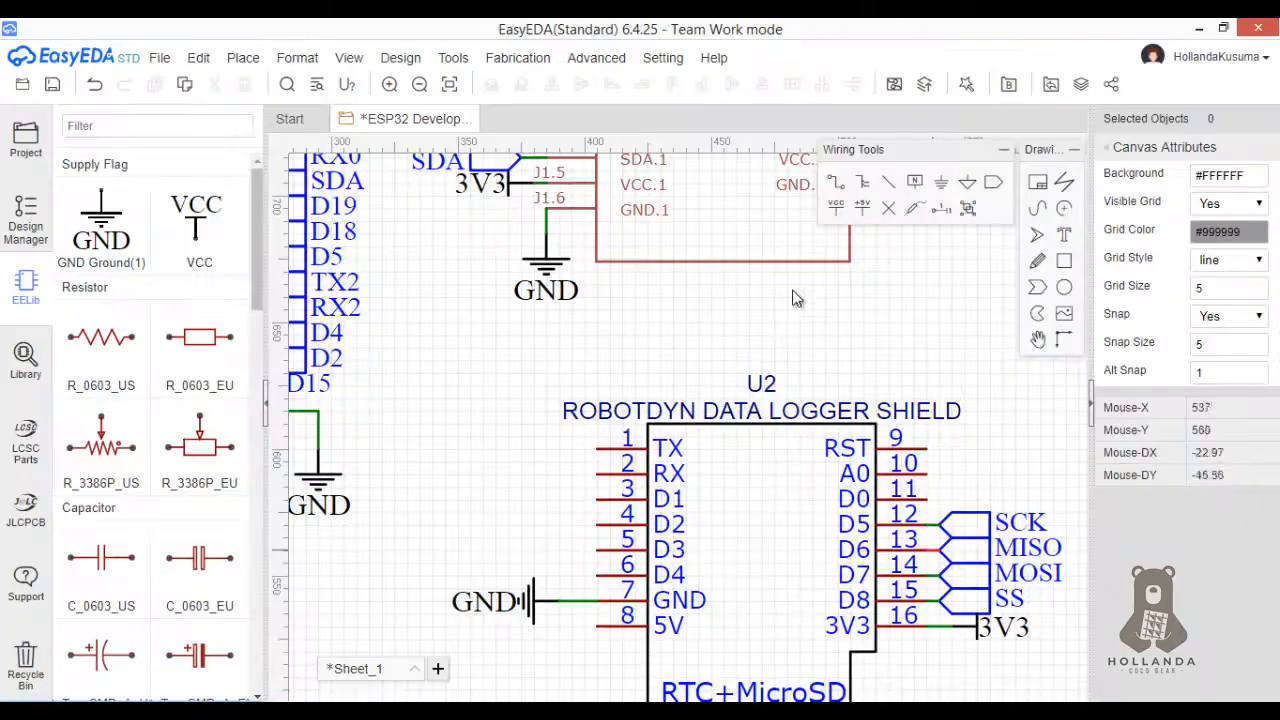
pyautogui.moveTo(665, 323); pyautogui.dragTo(990, 577, button='right')
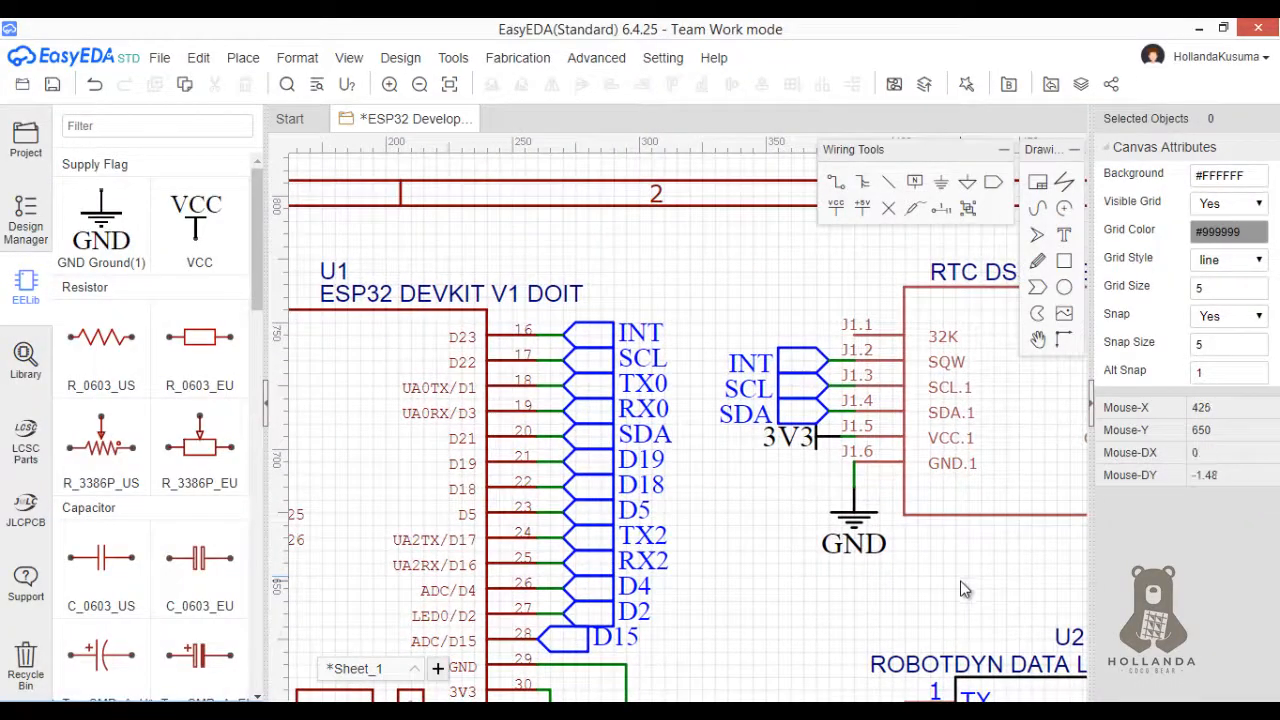
pyautogui.click(623, 330)
pyautogui.hotkey('alt', 'Tab')
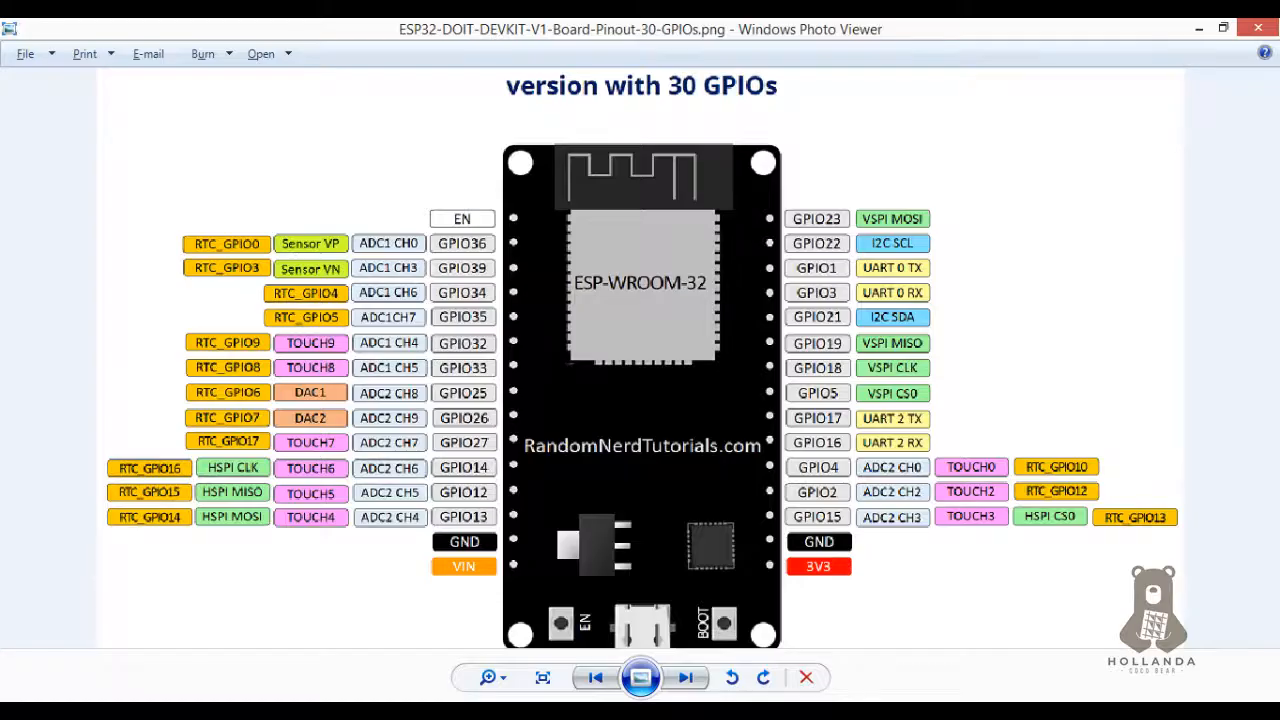
pyautogui.hotkey('alt', 'Tab')
pyautogui.doubleClick(648, 334)
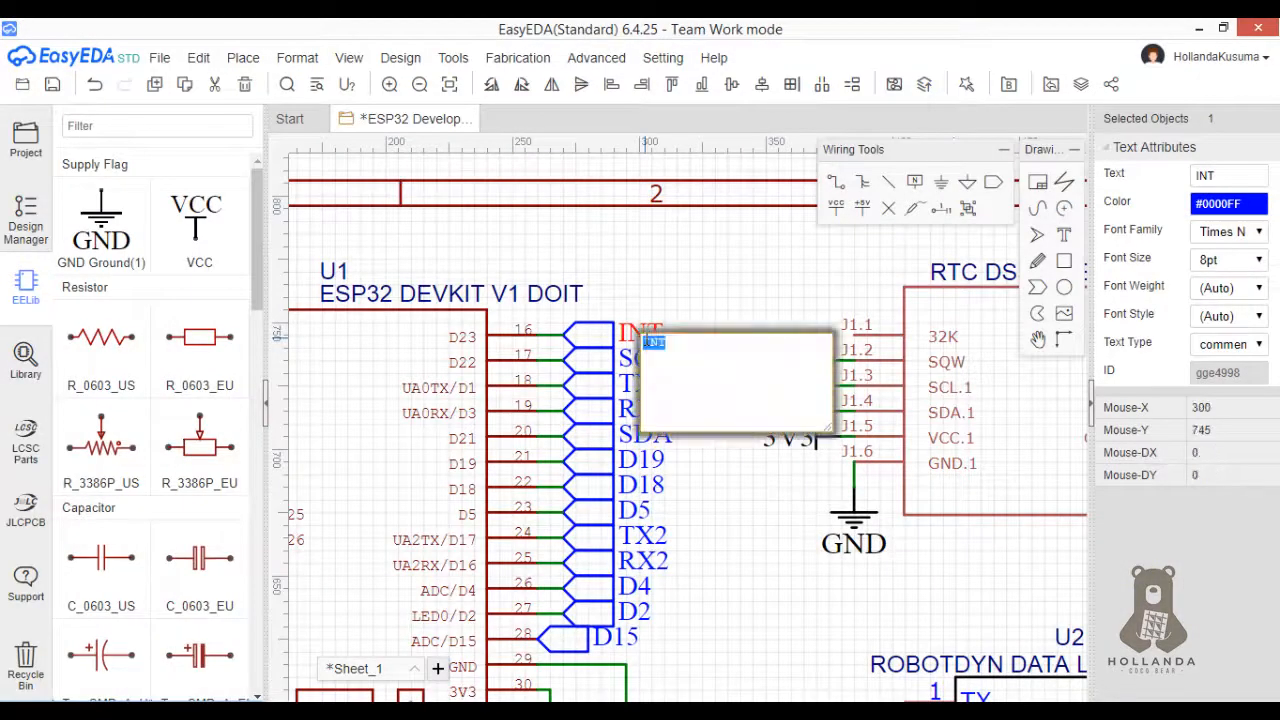
pyautogui.write('MOSI')
pyautogui.click(716, 266)
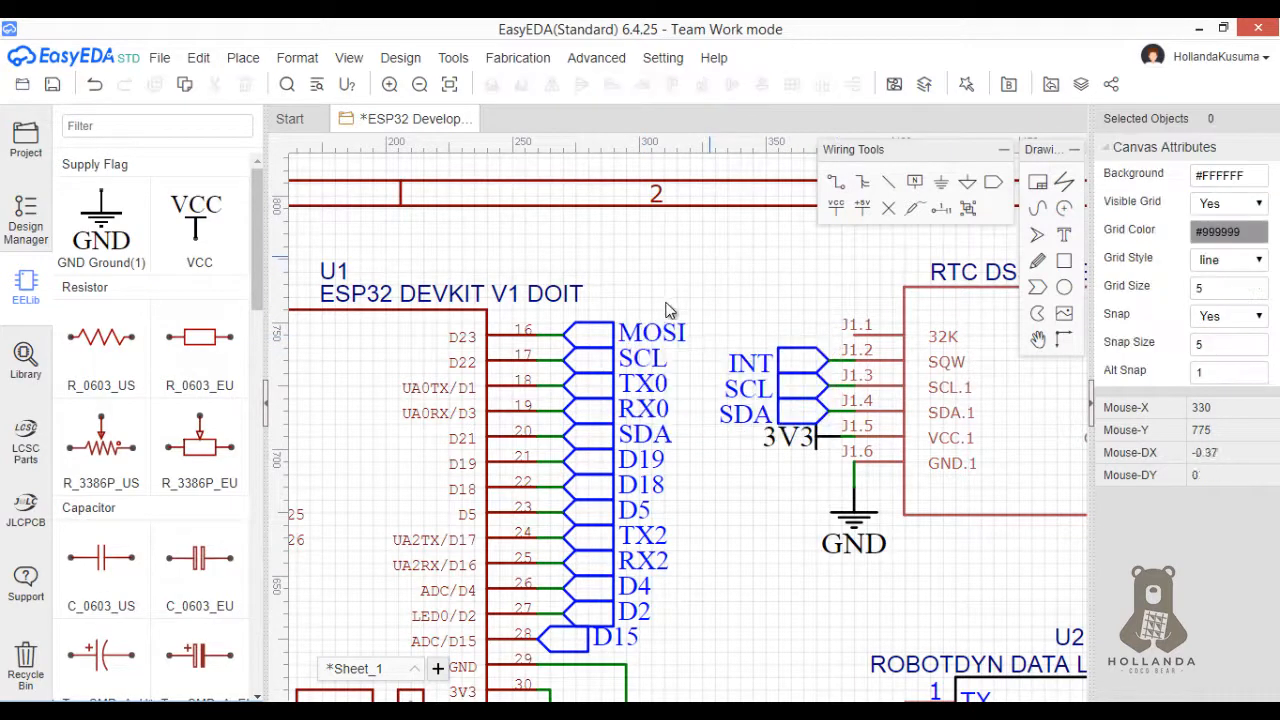
# - Rename the net port on the ESP32's D19 pin MISO, following the ESP32 pinout image
pyautogui.scroll(-3, 670, 335)
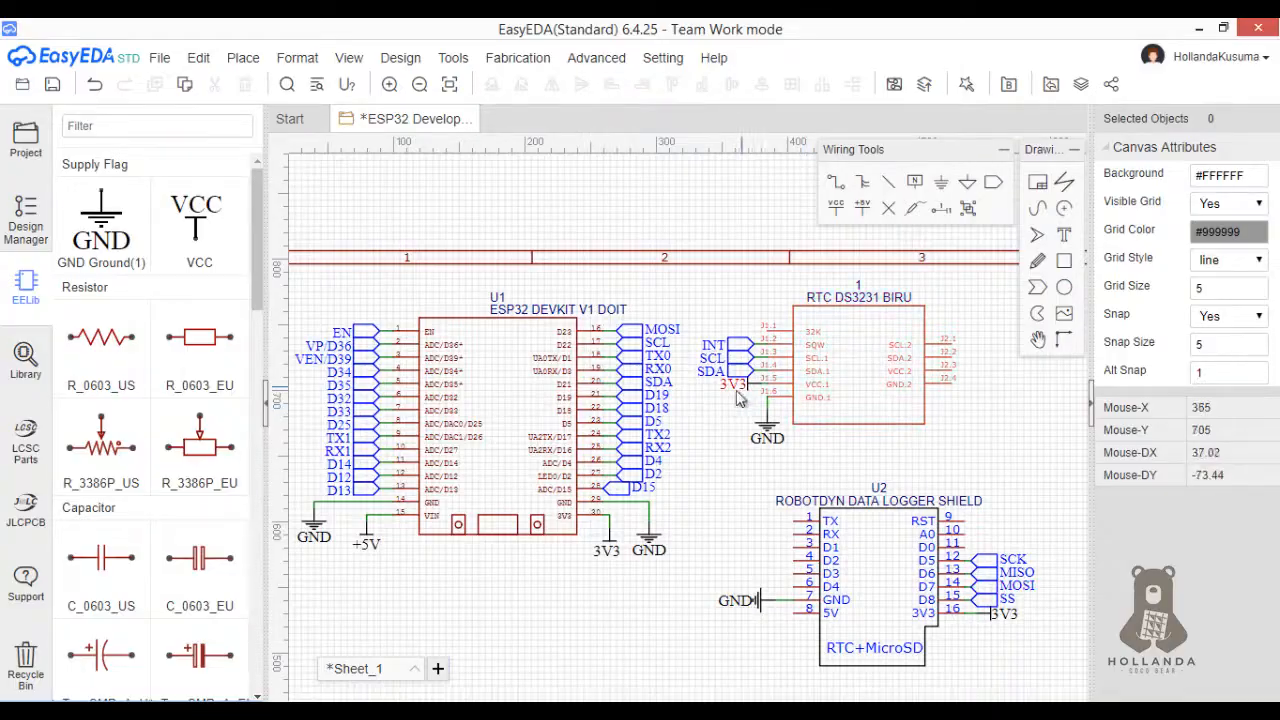
pyautogui.hotkey('alt', 'Tab')
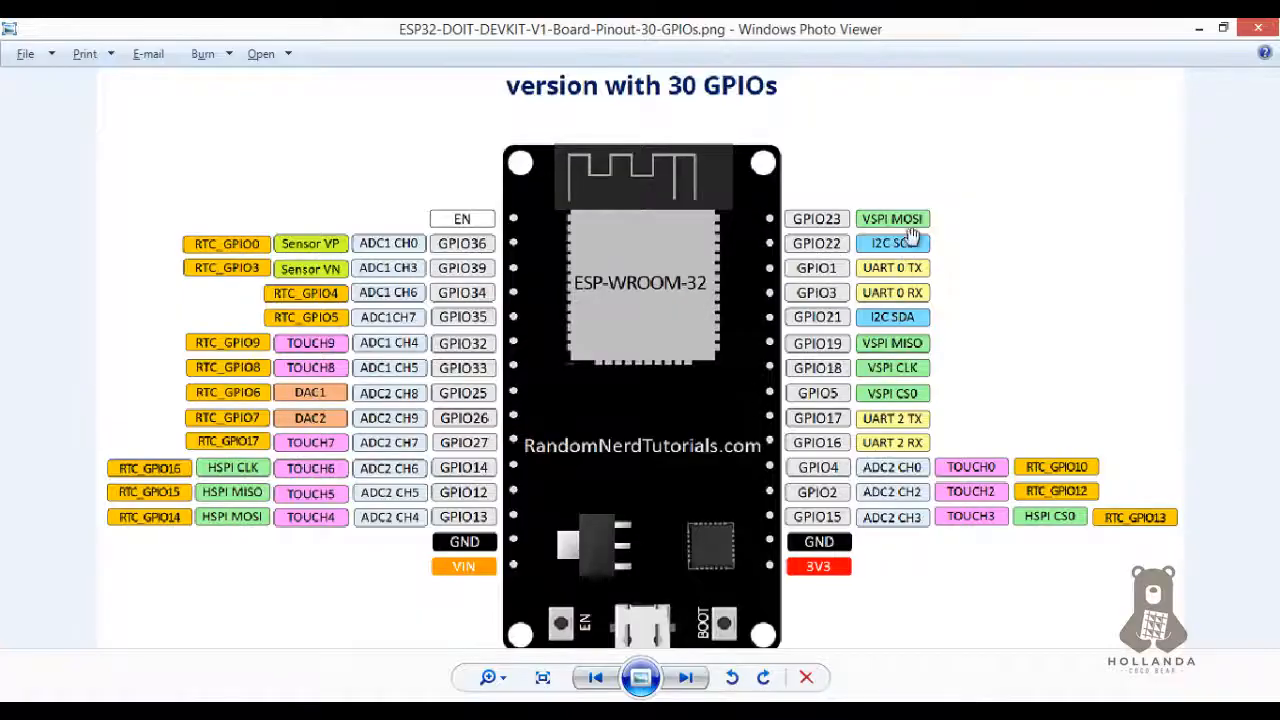
pyautogui.hotkey('alt', 'Tab')
pyautogui.scroll(2, 641, 400)
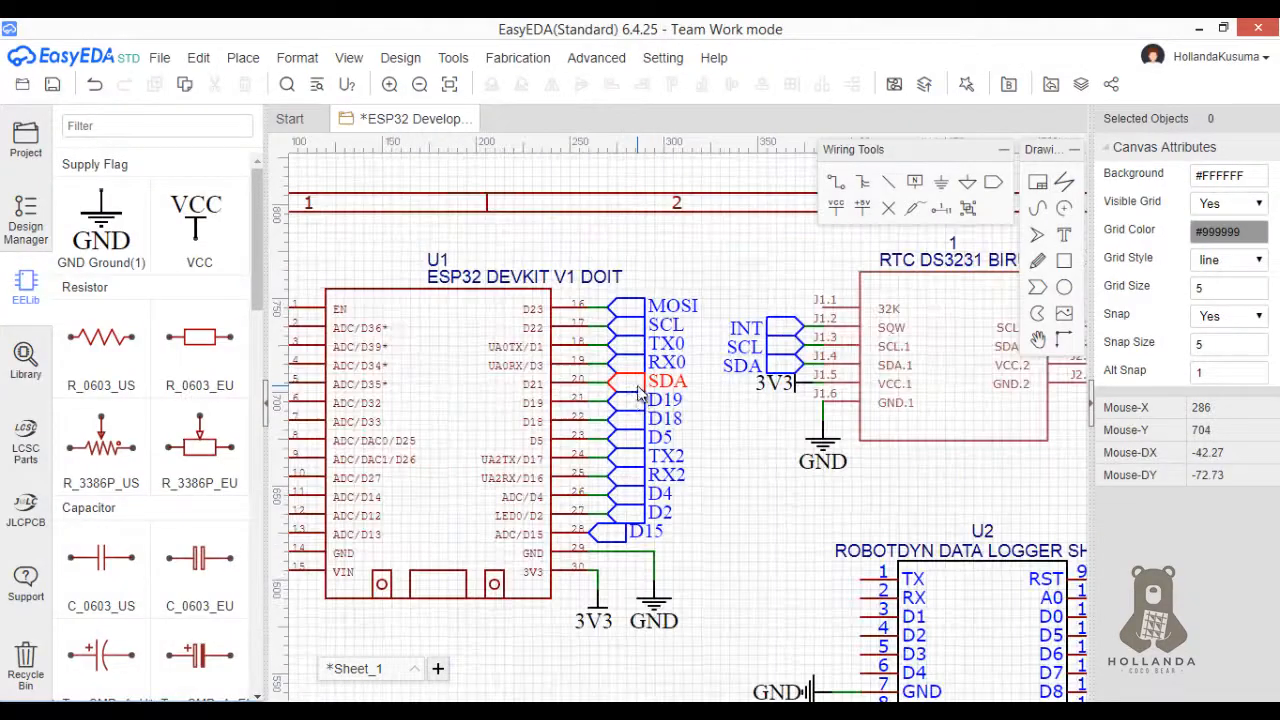
pyautogui.click(664, 400)
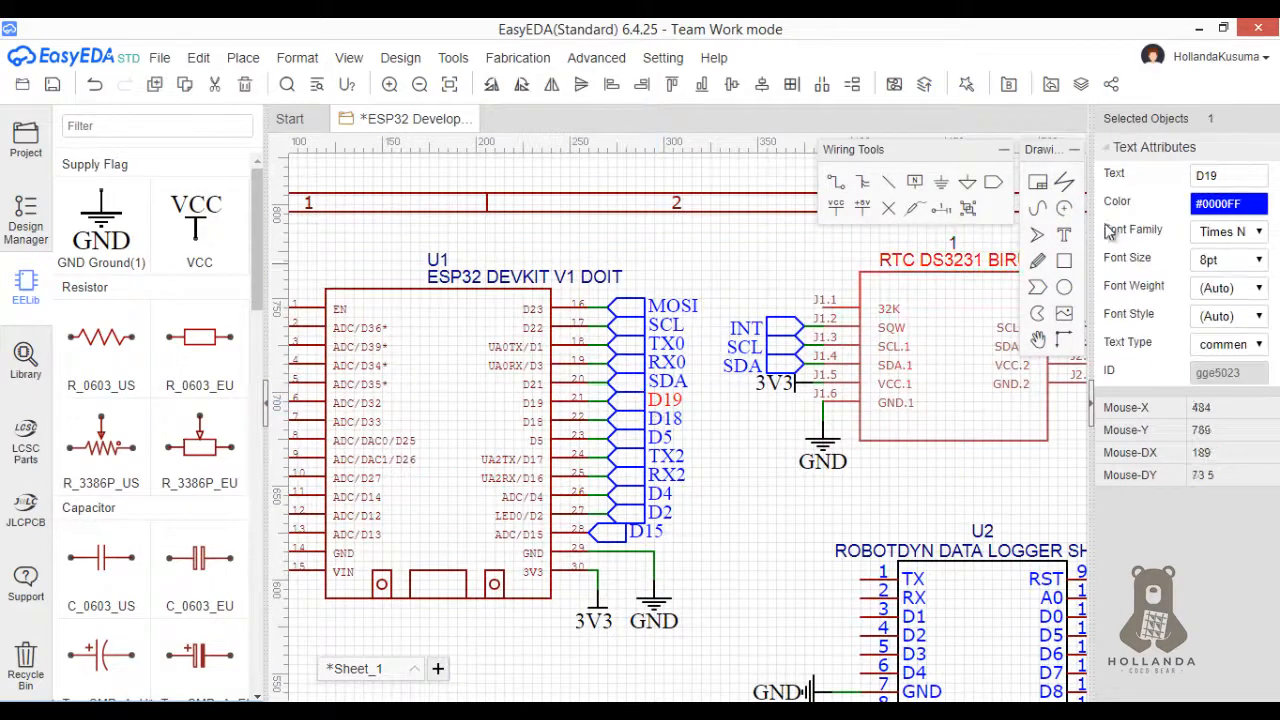
pyautogui.click(1218, 178)
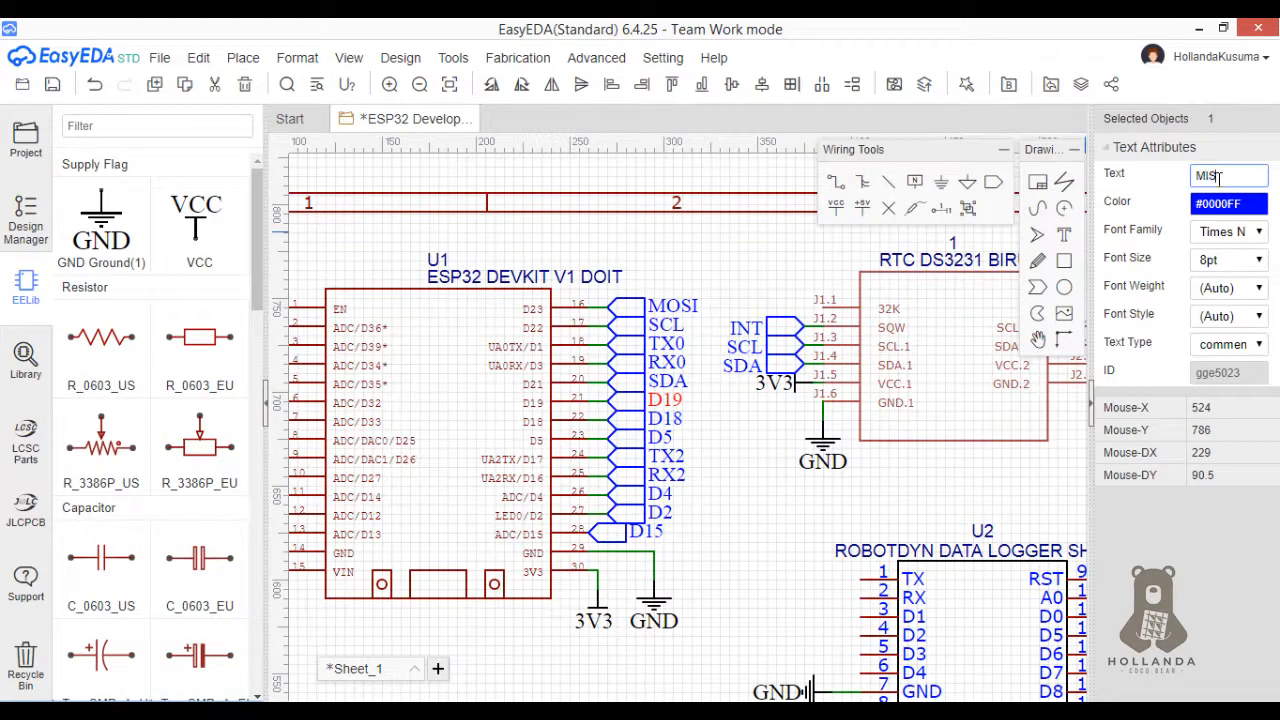
pyautogui.click(738, 428)
# - Rename the net port on the ESP32's D18 pin CLK, as in the pinout image
pyautogui.hotkey('alt', 'Tab')
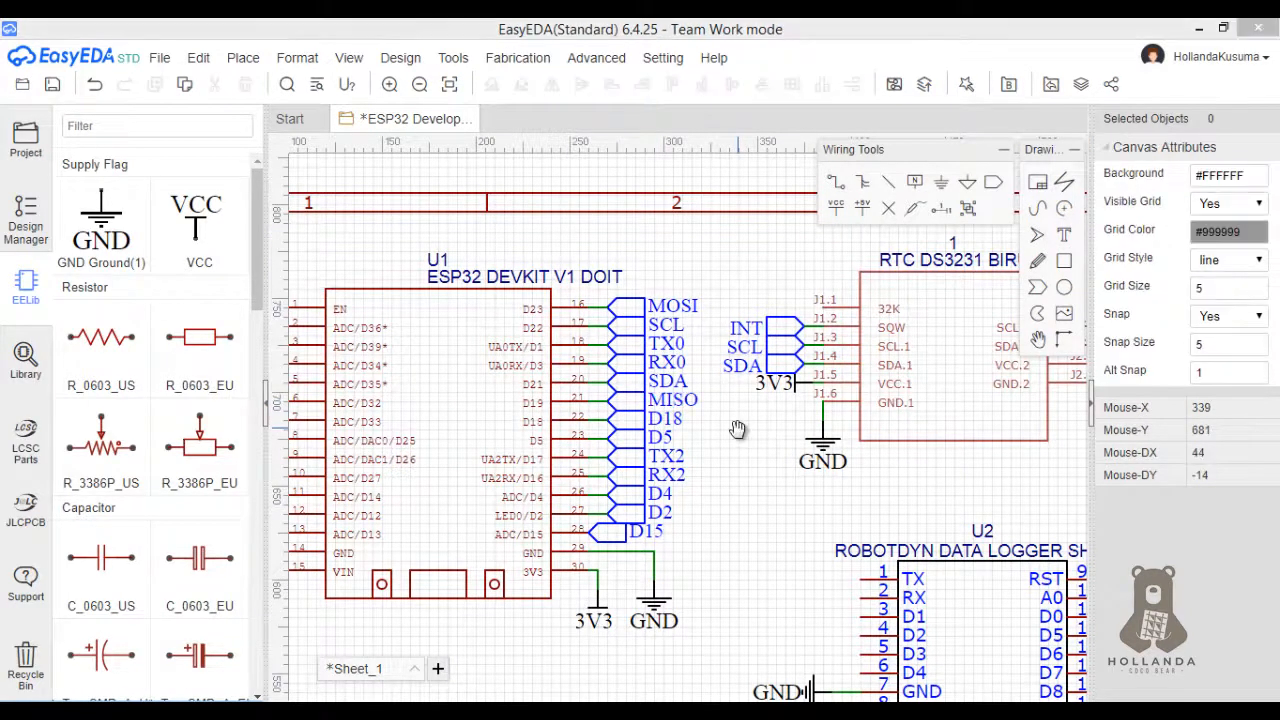
pyautogui.hotkey('alt', 'Tab')
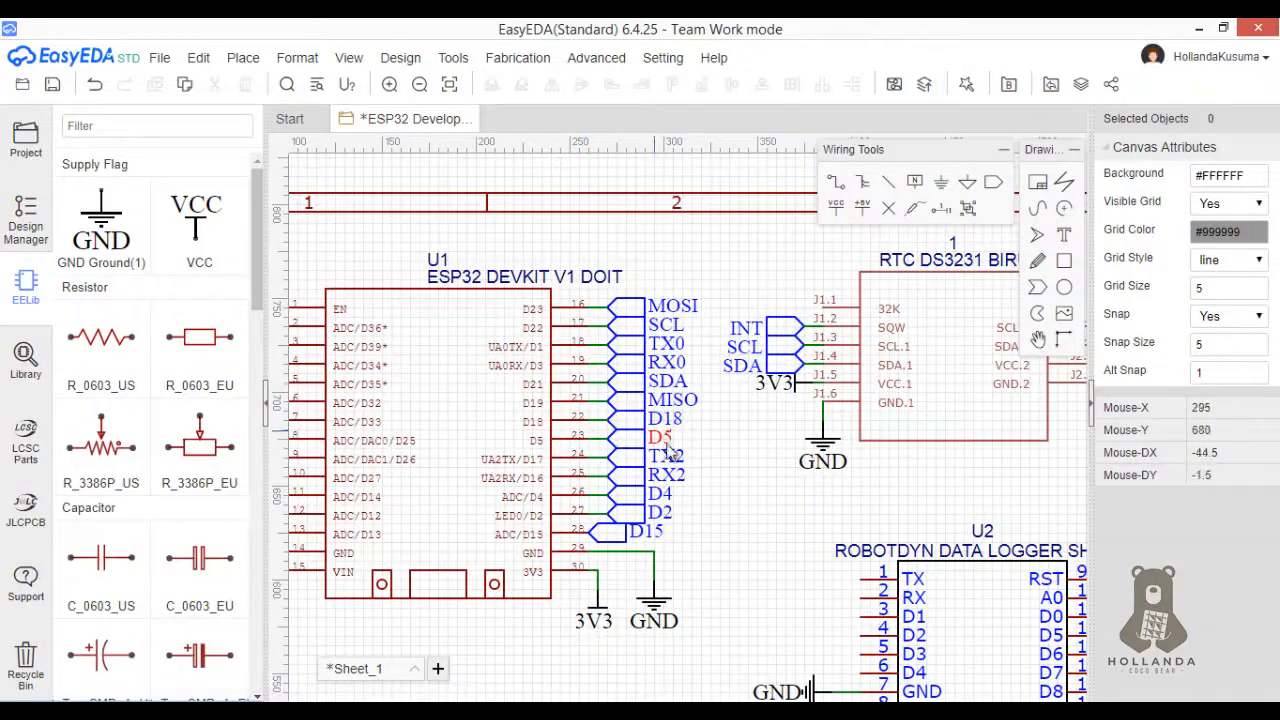
pyautogui.doubleClick(672, 420)
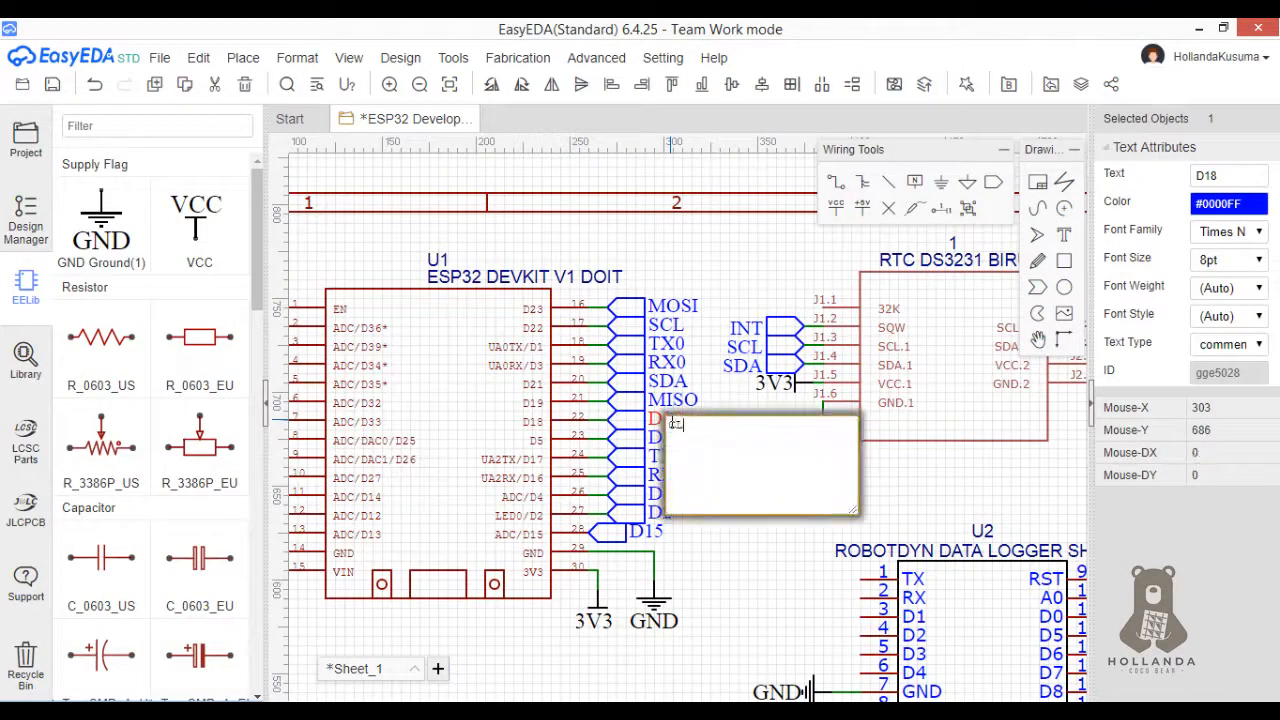
pyautogui.click(743, 573)
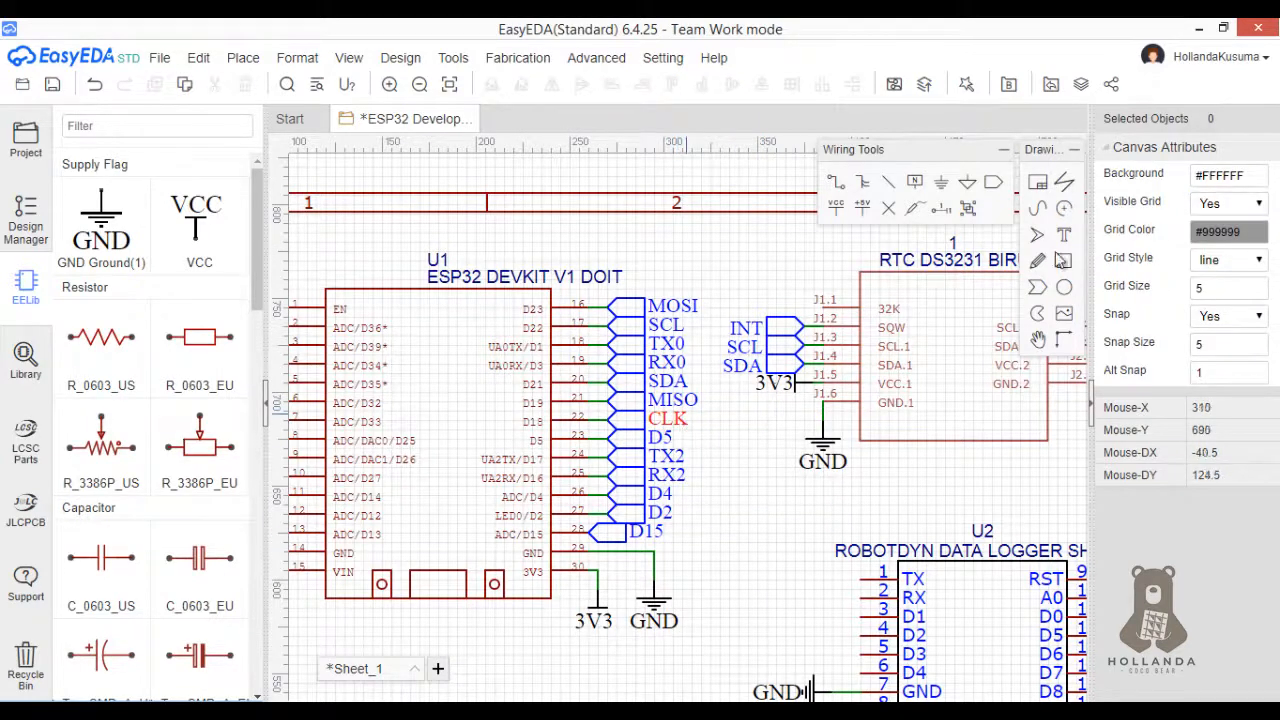
# - Rename the net port on the ESP32's D5 pin SS, consulting the ESP32 pinout image
pyautogui.click(662, 438)
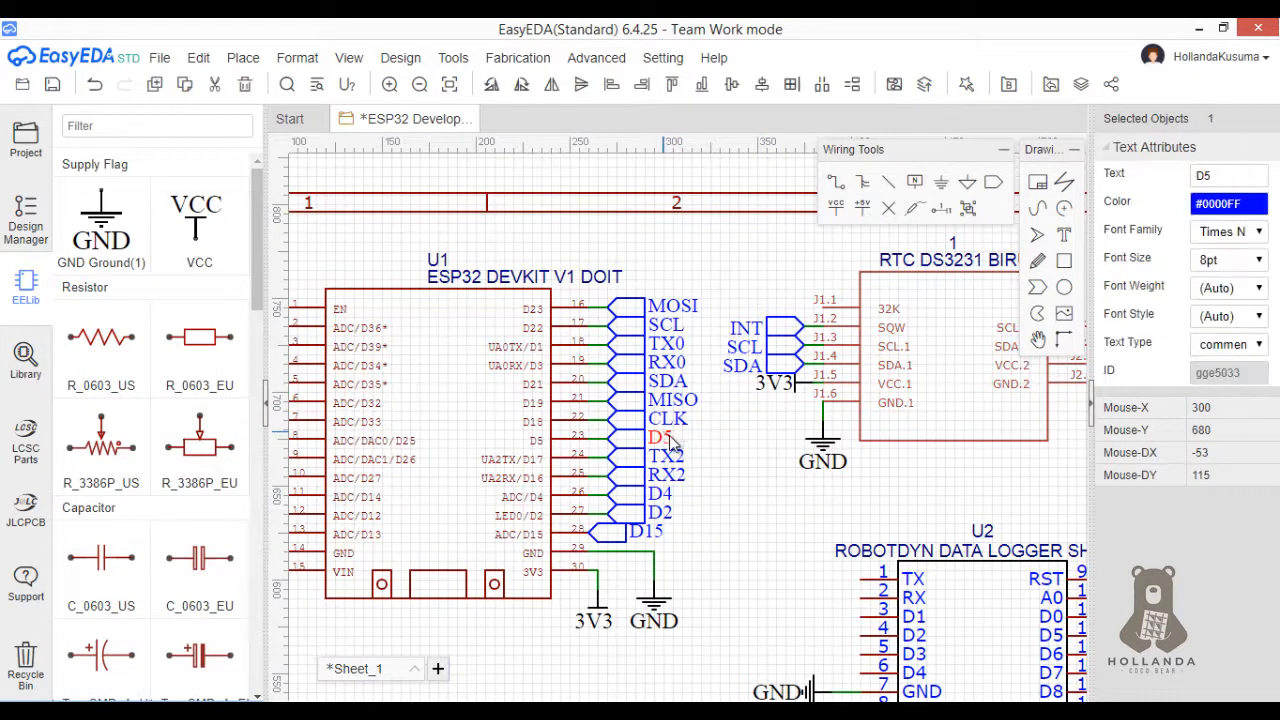
pyautogui.scroll(-2, 809, 504)
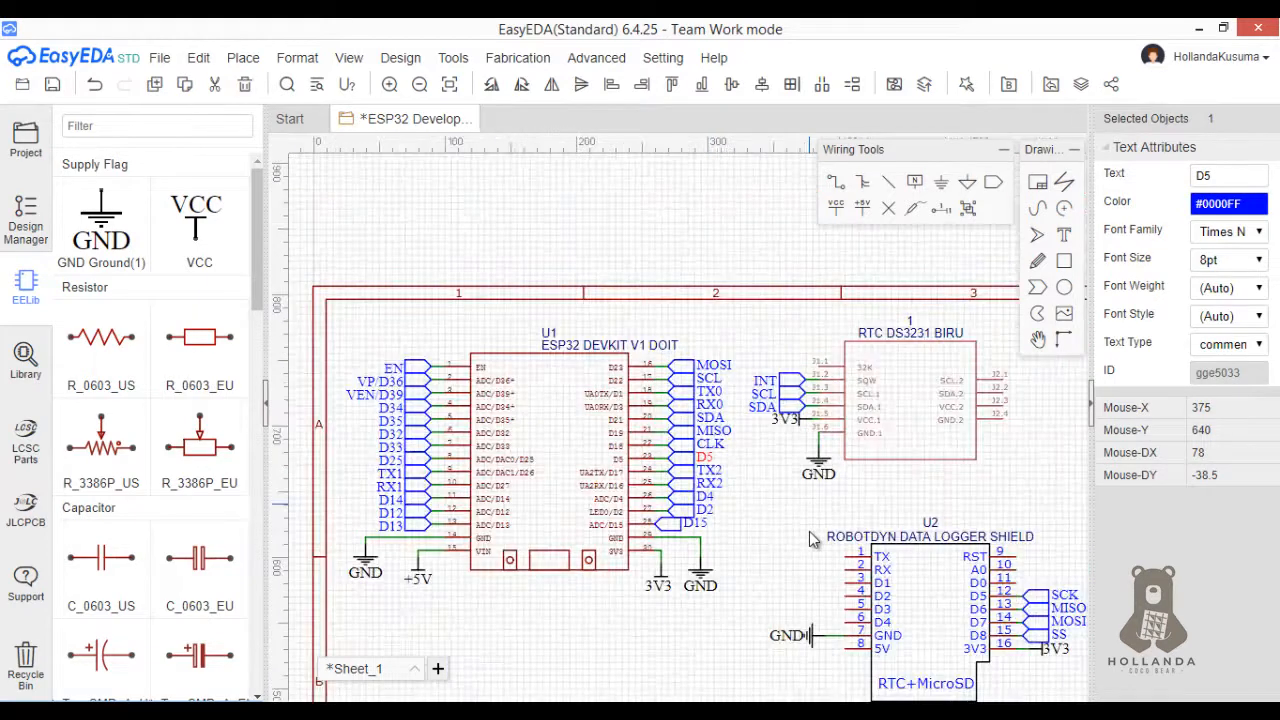
pyautogui.scroll(1, 770, 492)
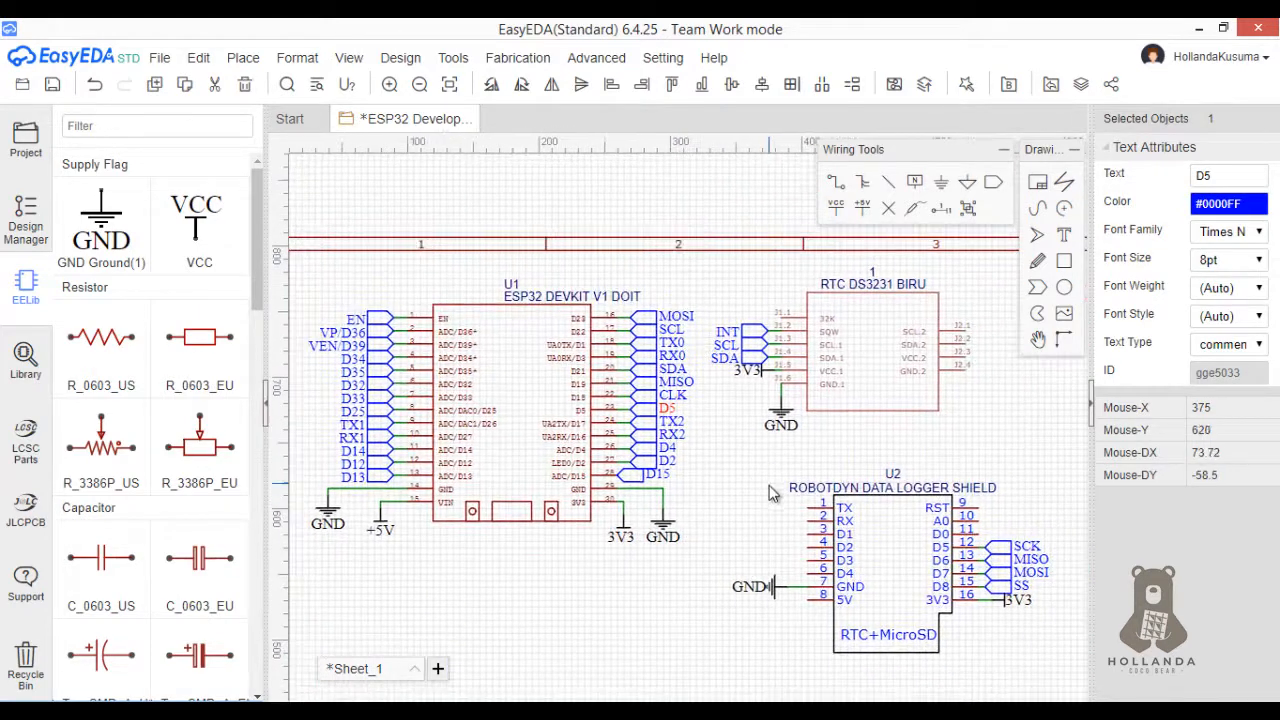
pyautogui.doubleClick(673, 411)
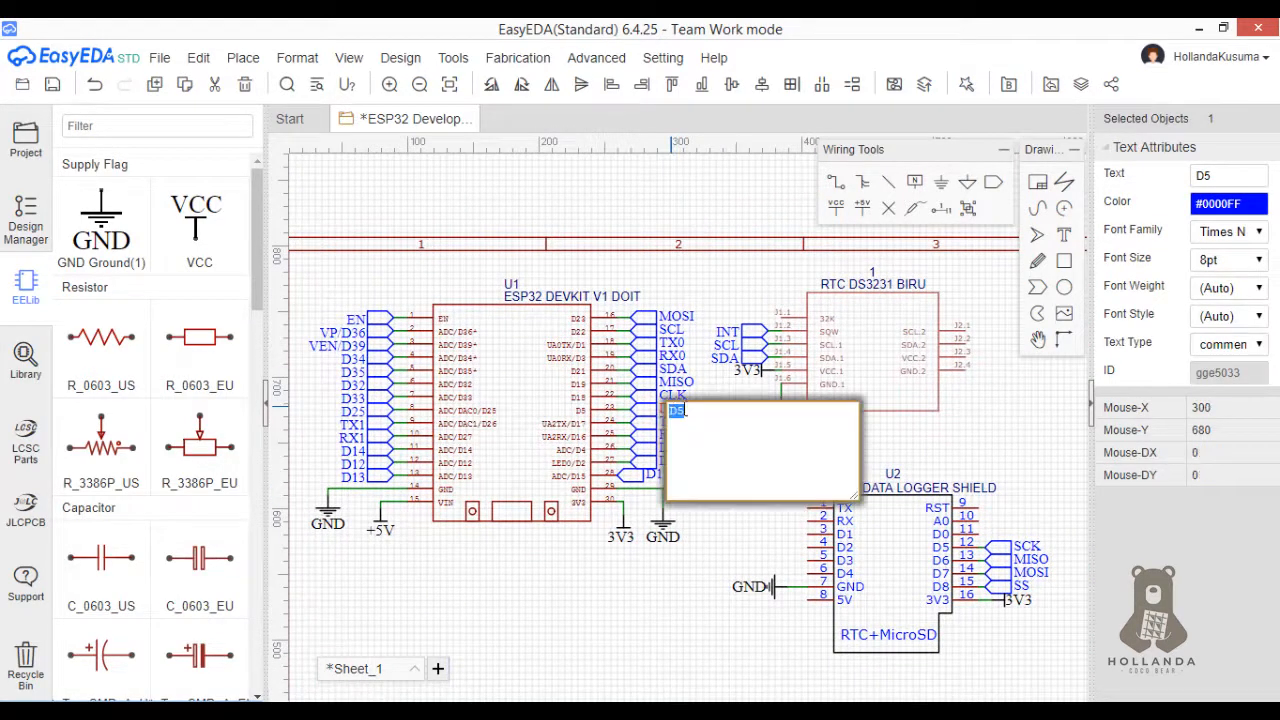
pyautogui.click(893, 444)
pyautogui.hotkey('alt', 'Tab')
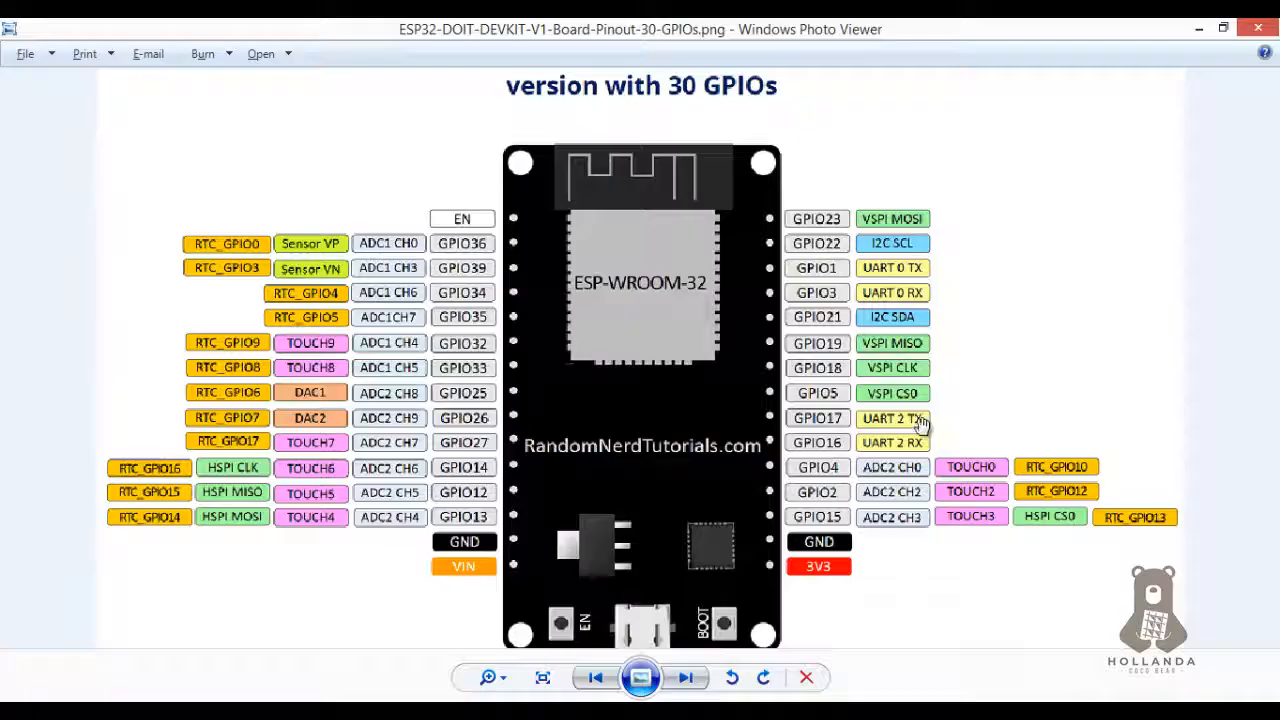
pyautogui.hotkey('alt', 'Tab')
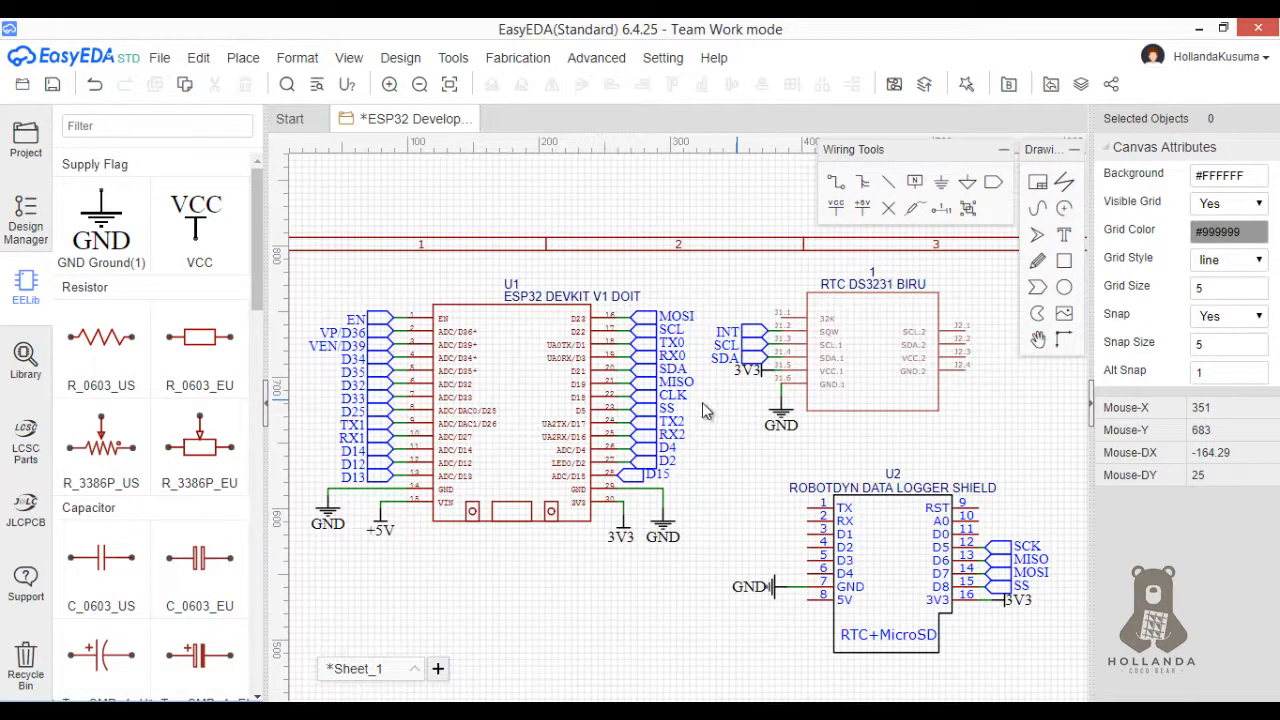
# - Rename the net port on the ESP32's D18 pin SCK and line up the D15 port with the ports above it
pyautogui.doubleClick(673, 396)
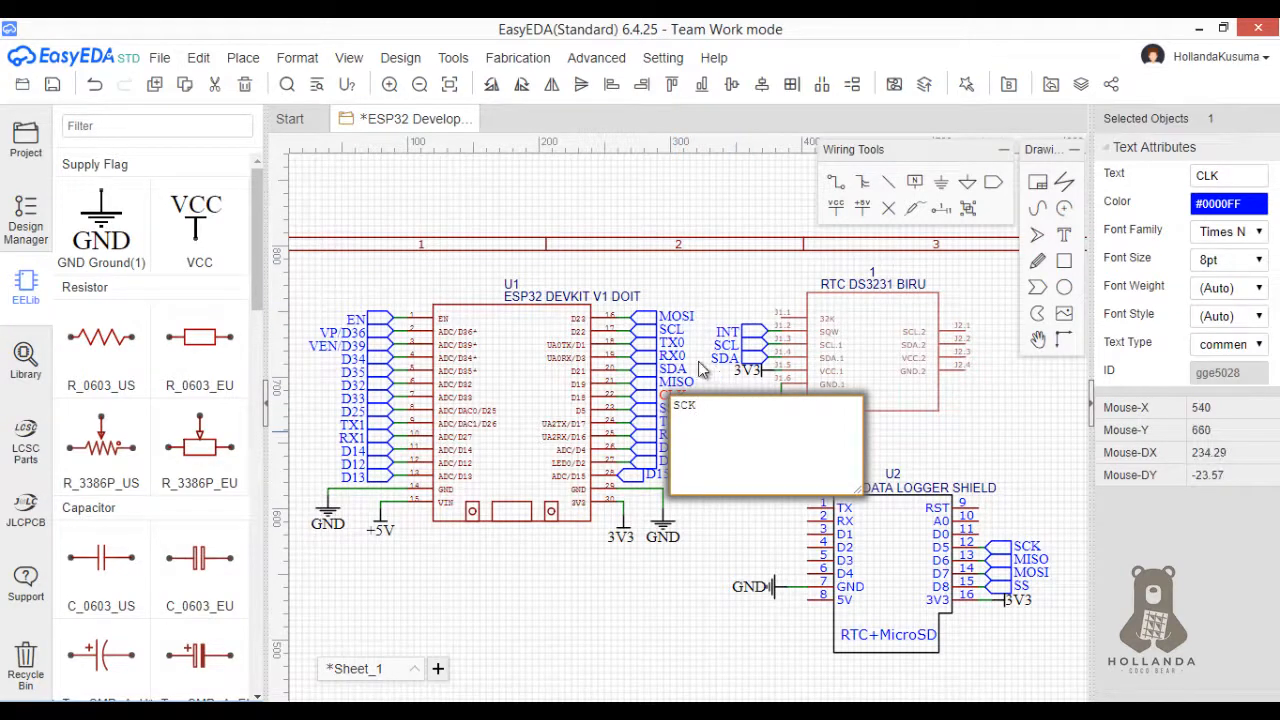
pyautogui.click(890, 497)
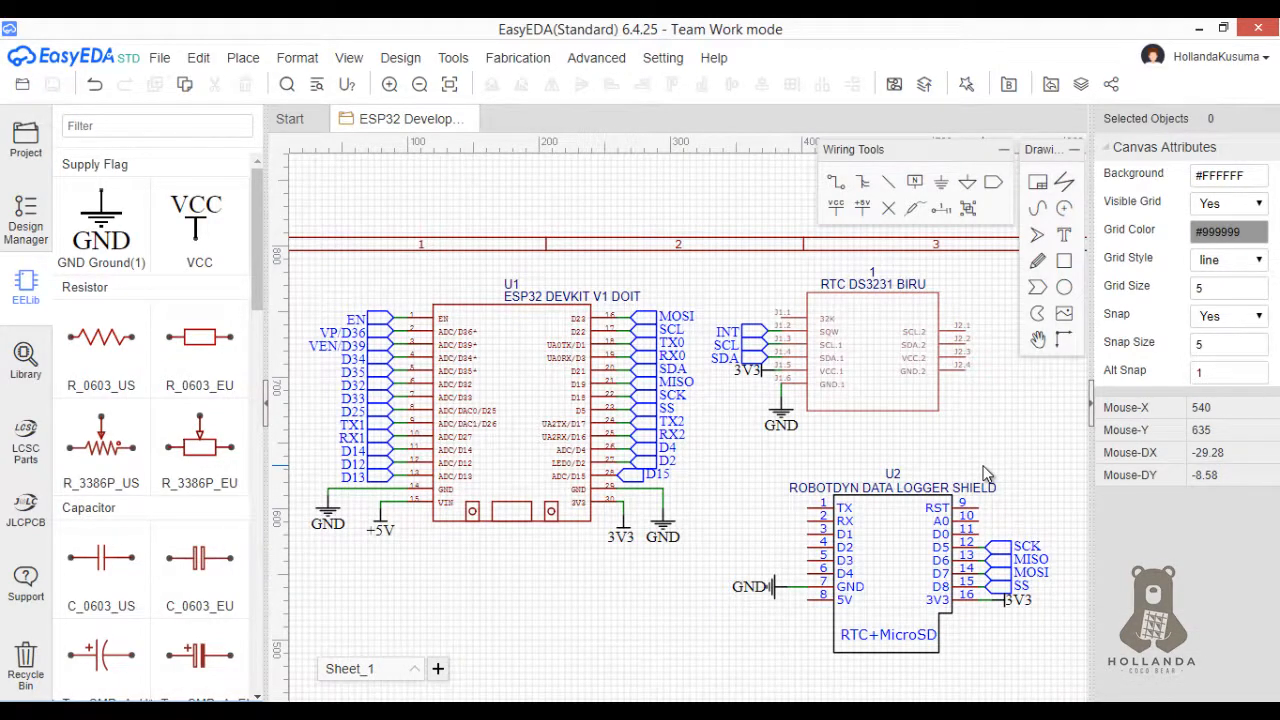
pyautogui.click(646, 476)
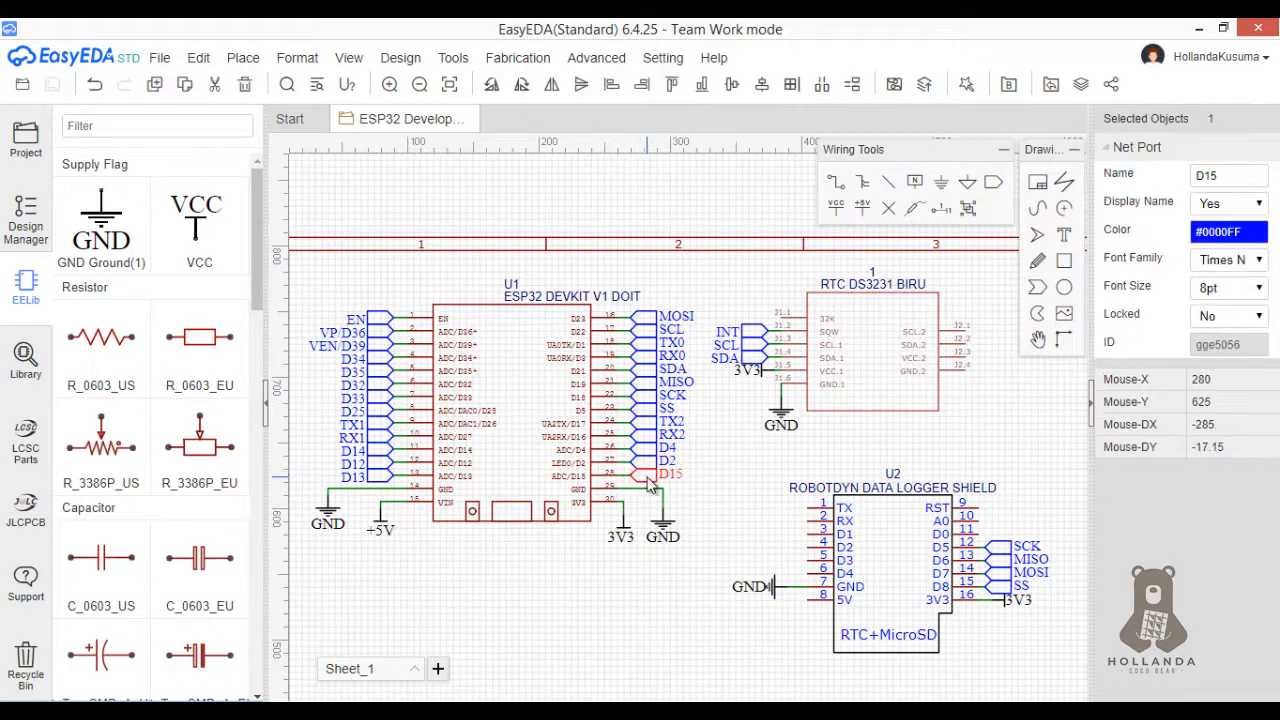
pyautogui.click(614, 606)
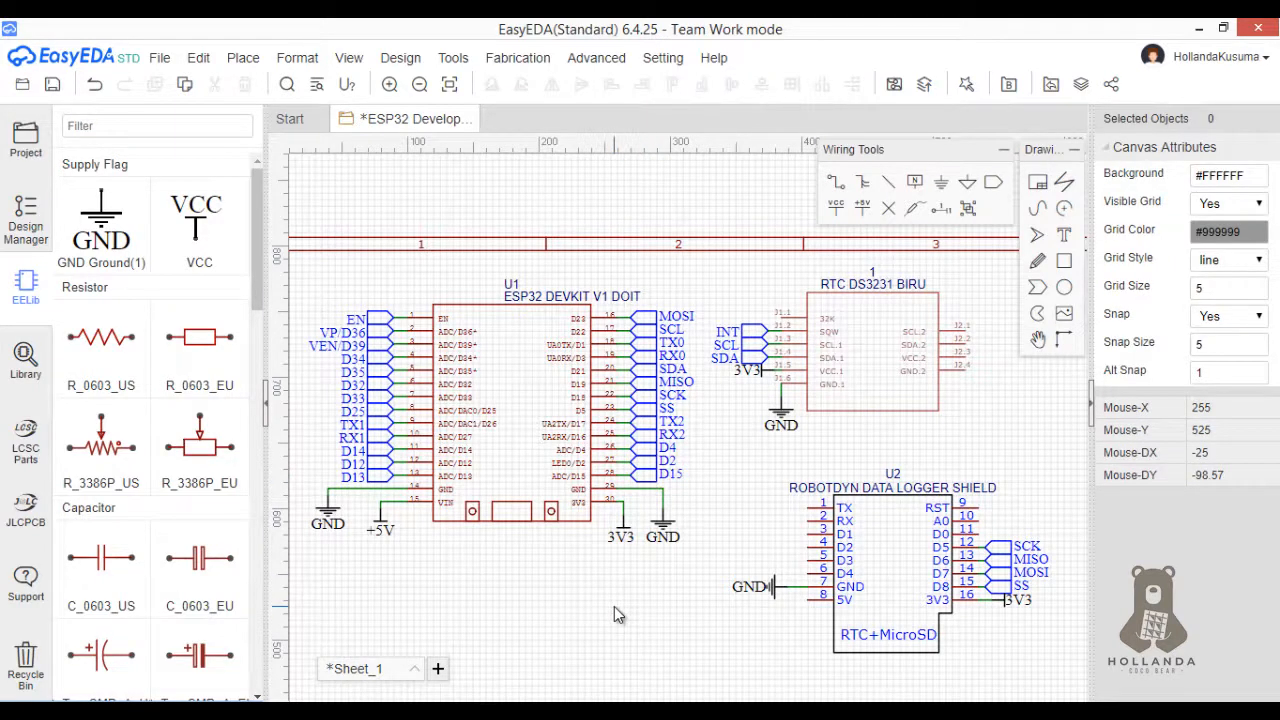
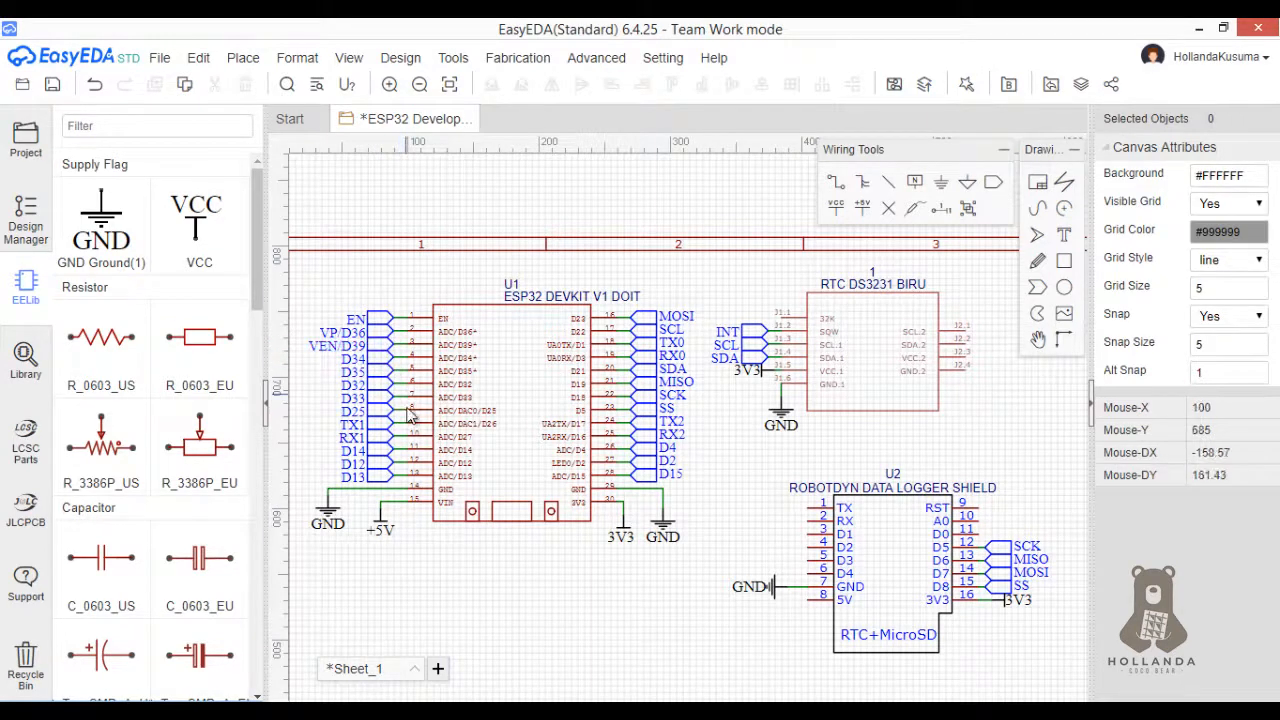
# - Place a JST XH 3 PIN connector from the library below the ESP32, rotated so its pins face right
pyautogui.scroll(-3, 460, 488)
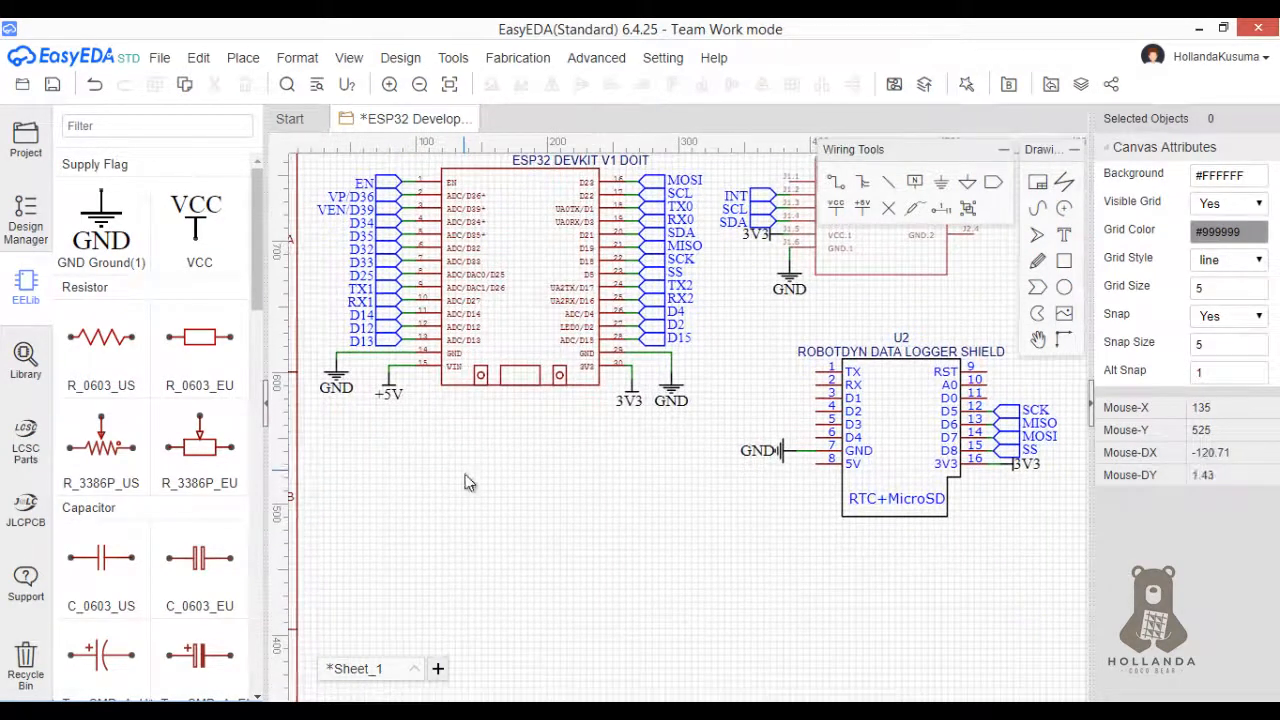
pyautogui.click(26, 360)
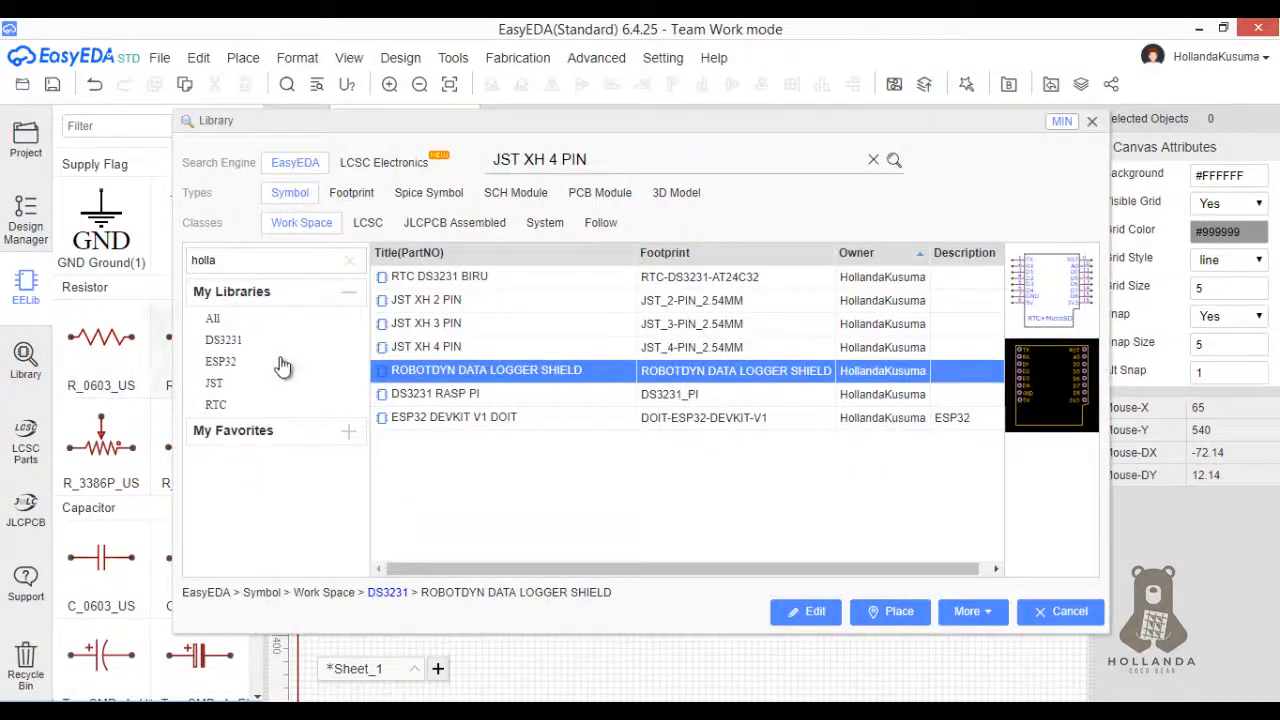
pyautogui.click(441, 326)
pyautogui.click(876, 612)
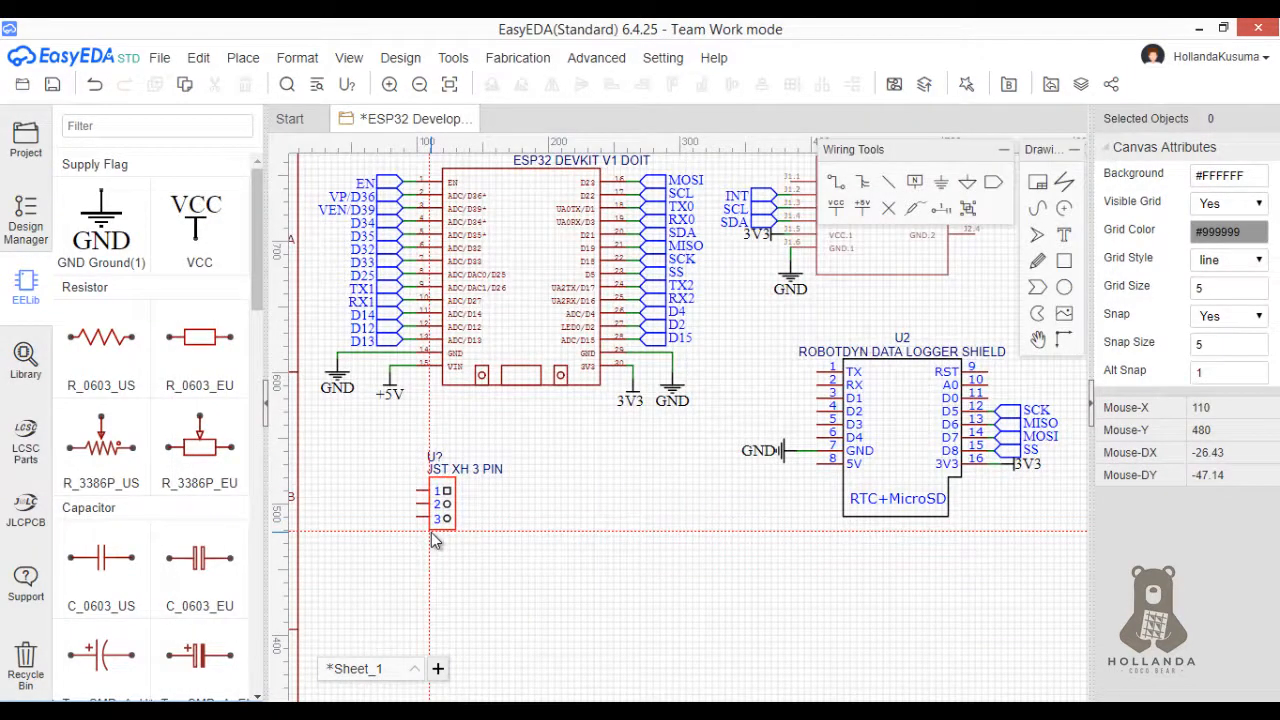
pyautogui.press('space')
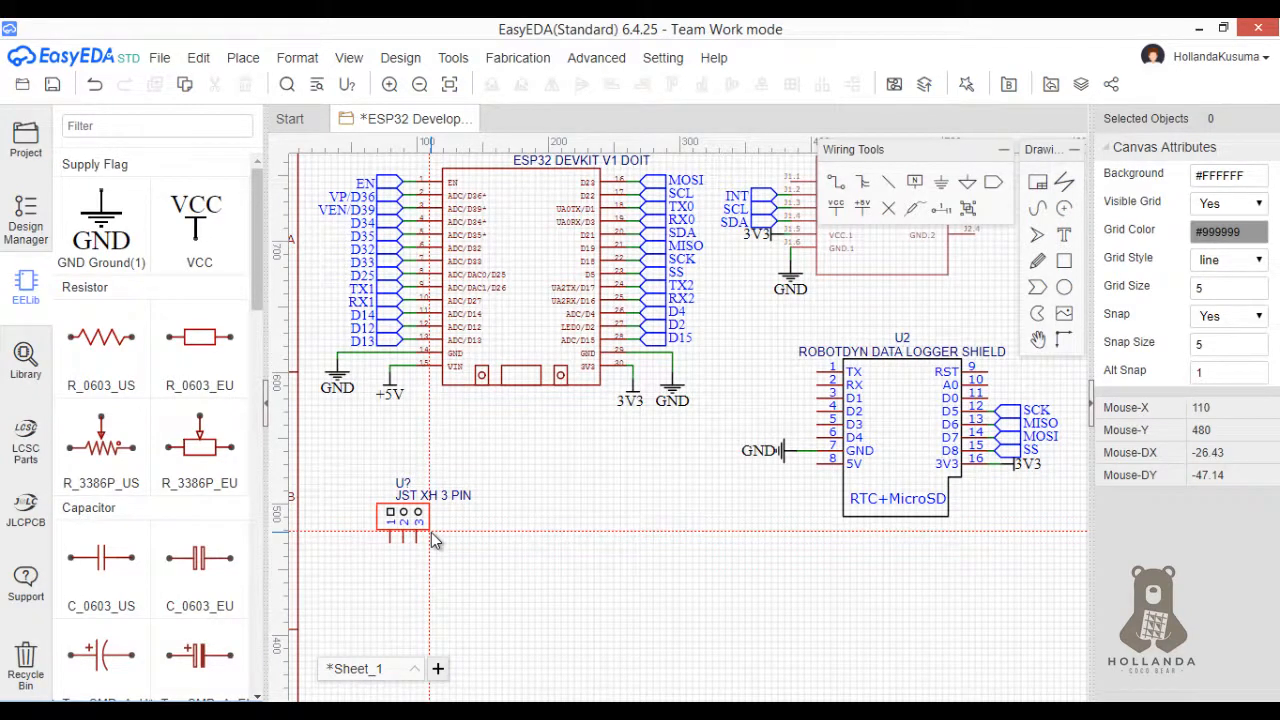
pyautogui.press('space')
pyautogui.press('space')
pyautogui.press('space')
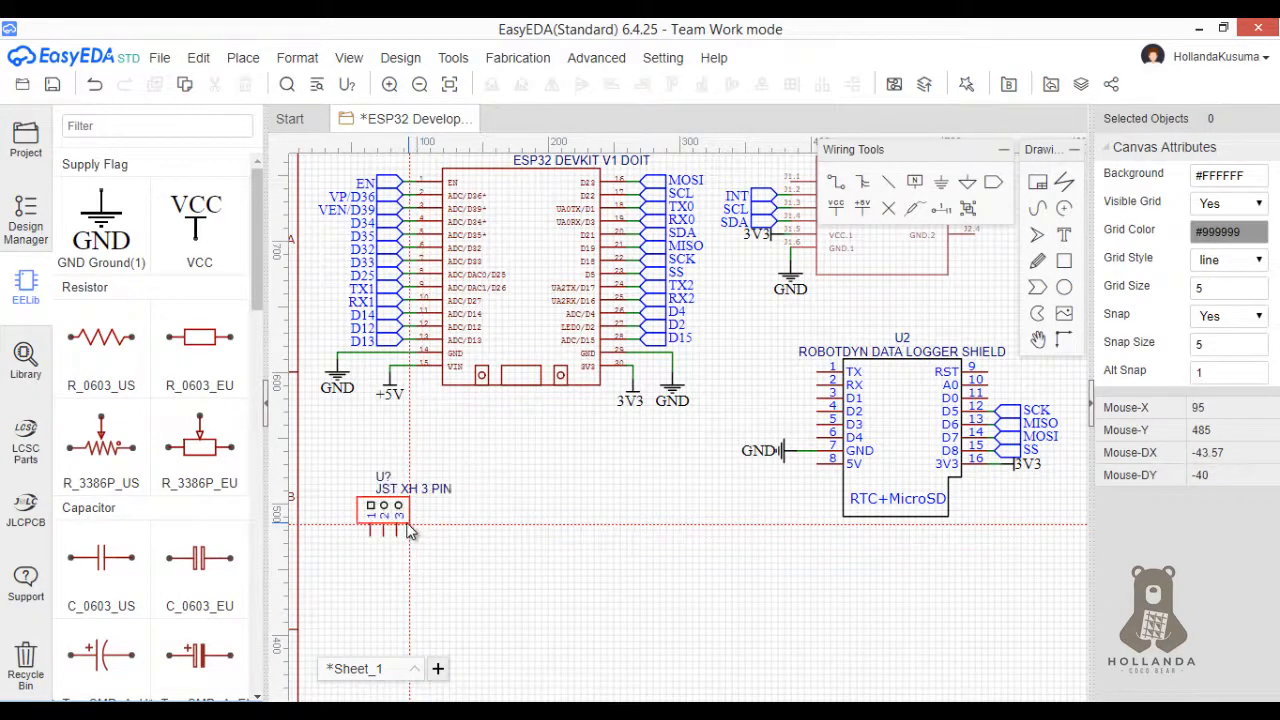
pyautogui.click(399, 520)
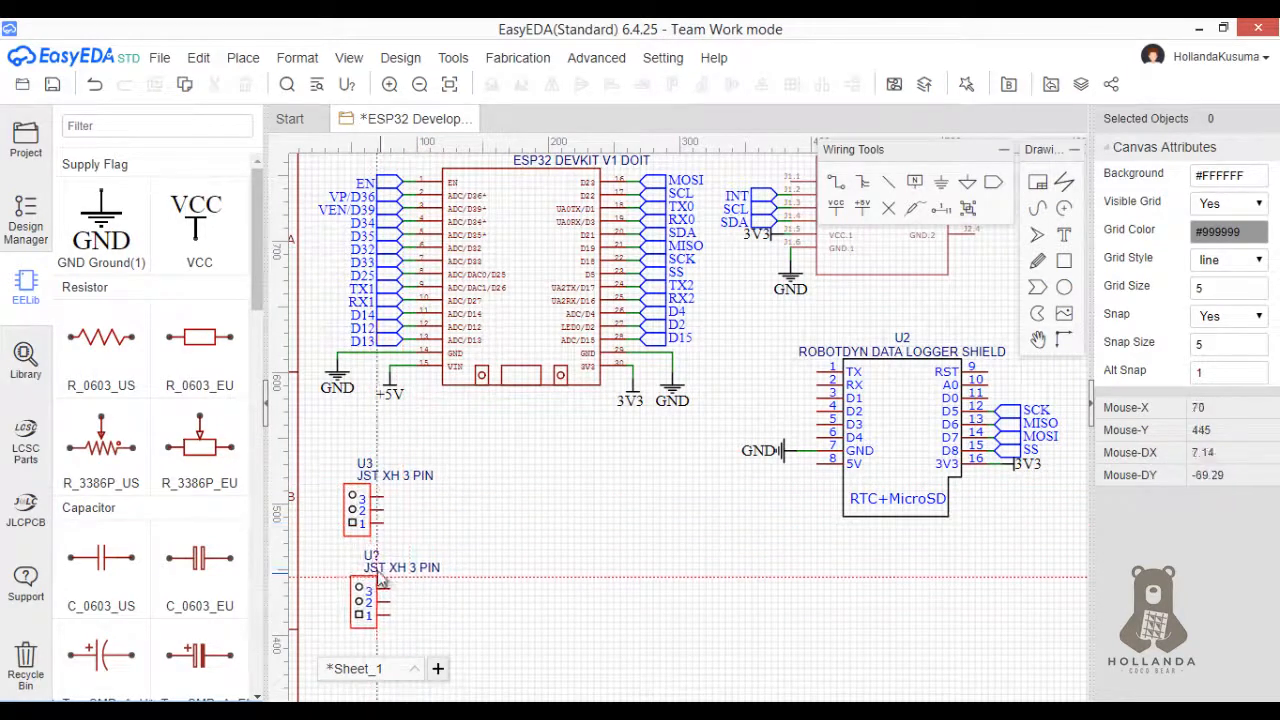
# - Add two more JST XH 3 PIN connectors below the first one and shift the lowest slightly right
pyautogui.moveTo(459, 574); pyautogui.dragTo(508, 443, button='right')
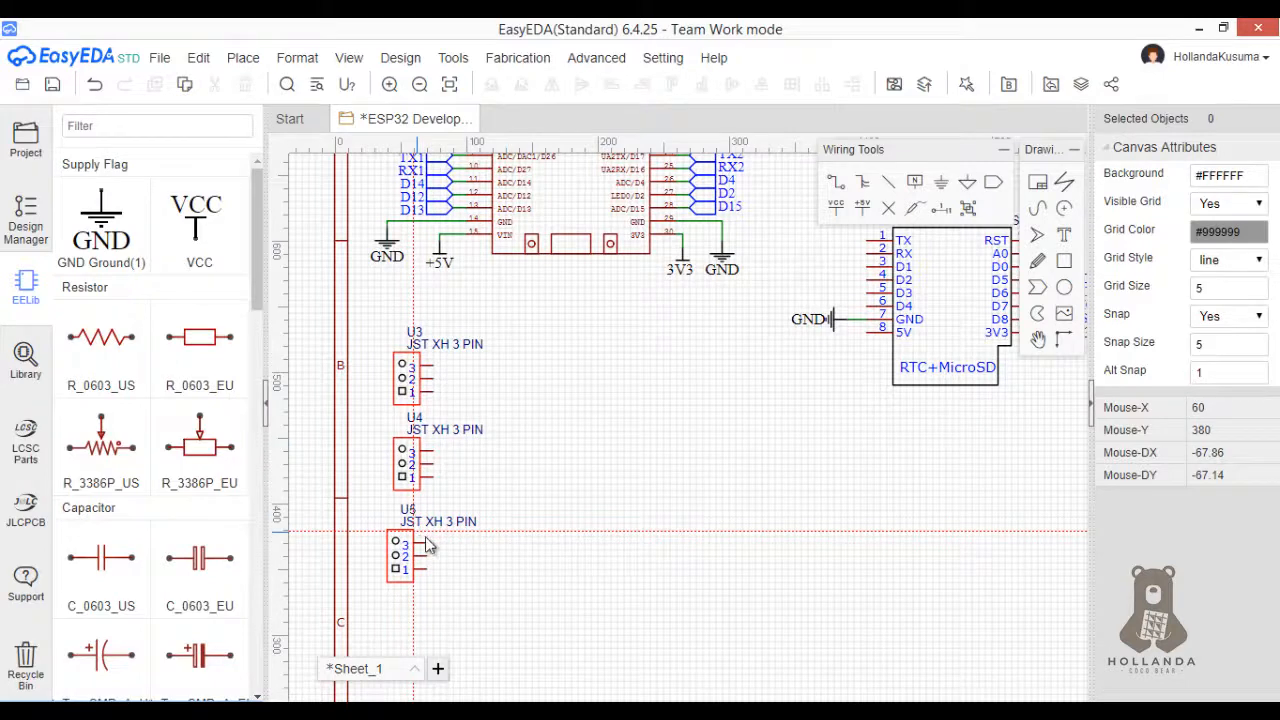
pyautogui.press('Escape')
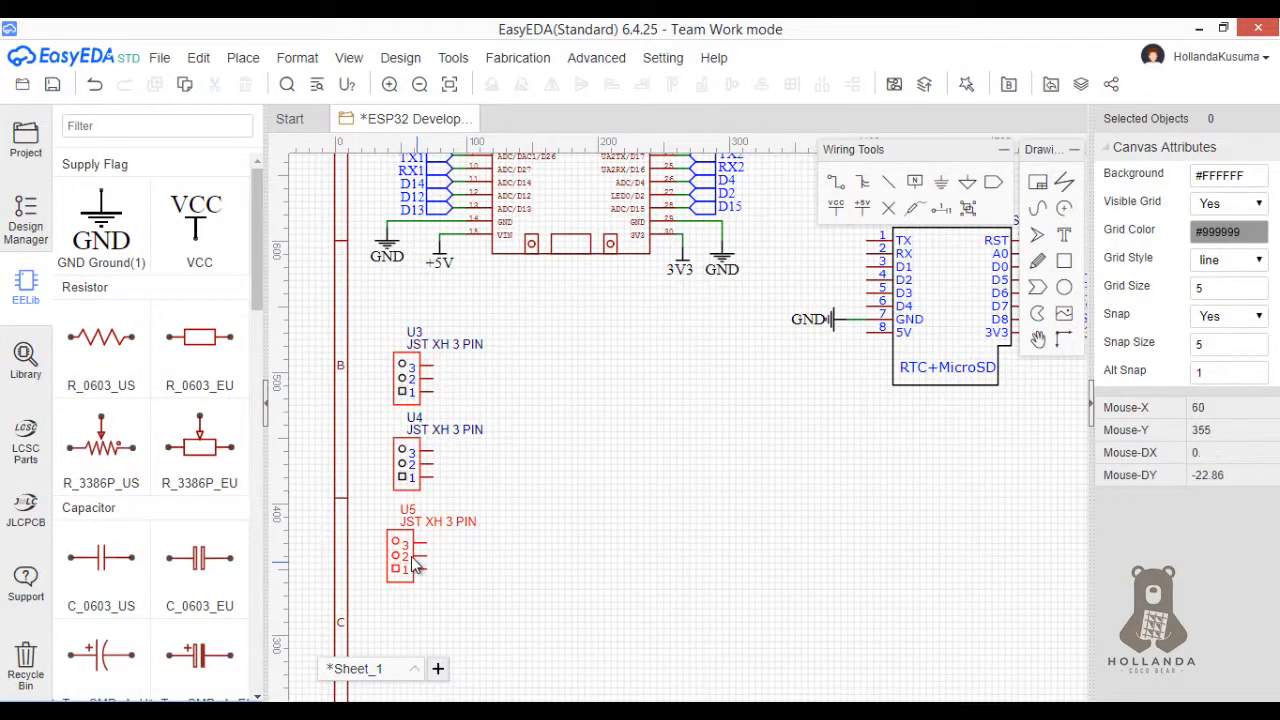
pyautogui.moveTo(415, 565); pyautogui.dragTo(427, 565)
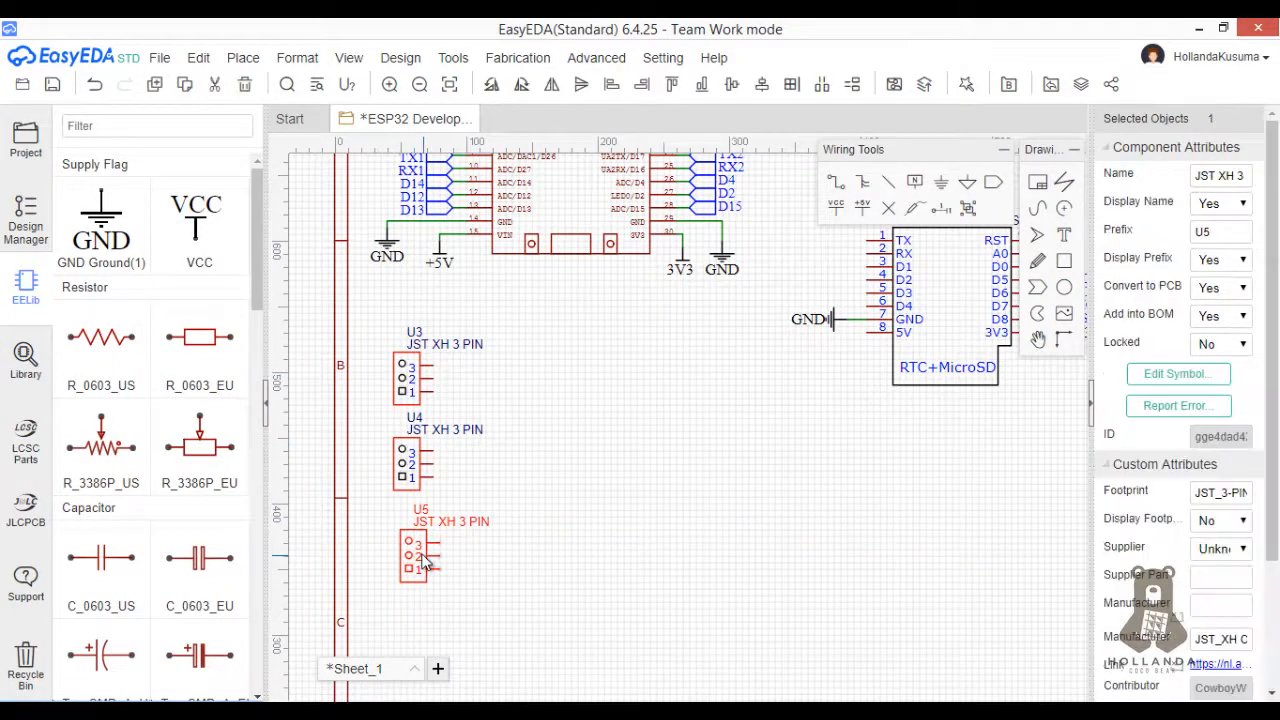
pyautogui.click(470, 385)
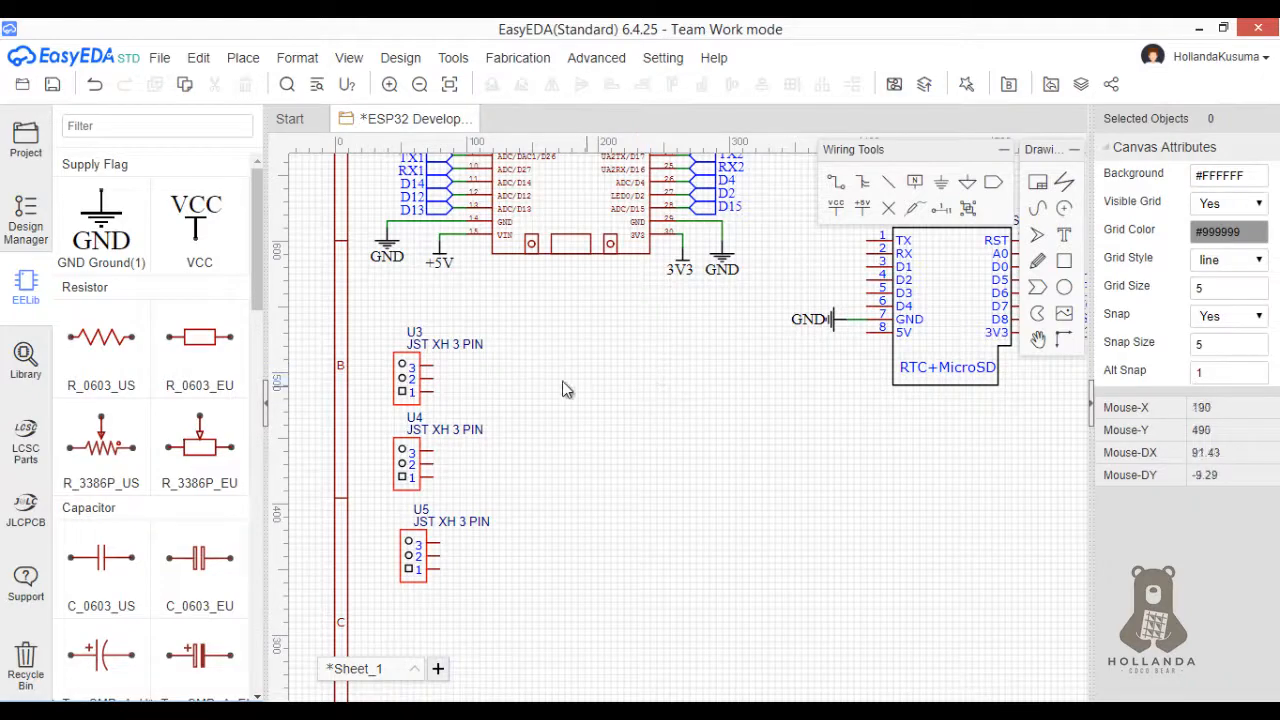
# - Copy the data logger shield's 3V3 net flag and place the copy beside pin 3 of the topmost JST connector
pyautogui.moveTo(616, 373); pyautogui.dragTo(617, 508, button='right')
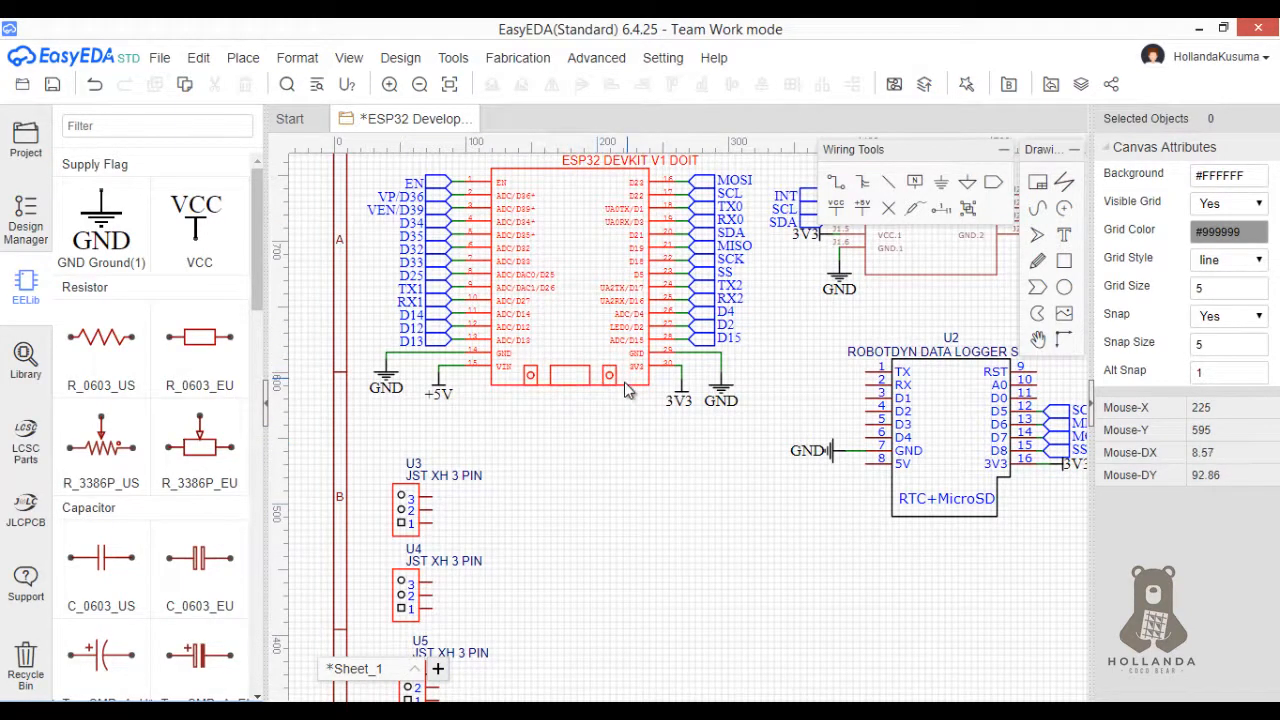
pyautogui.click(681, 401)
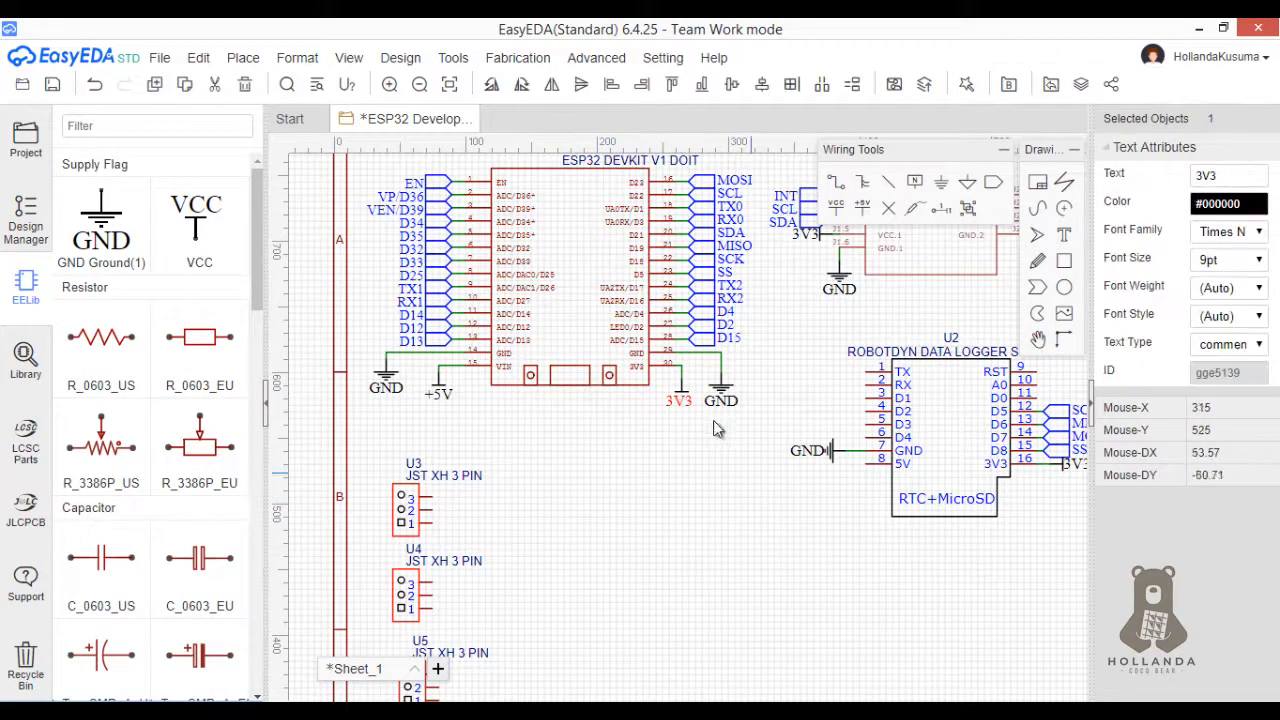
pyautogui.click(1061, 465)
pyautogui.hotkey('ctrl', 'c')
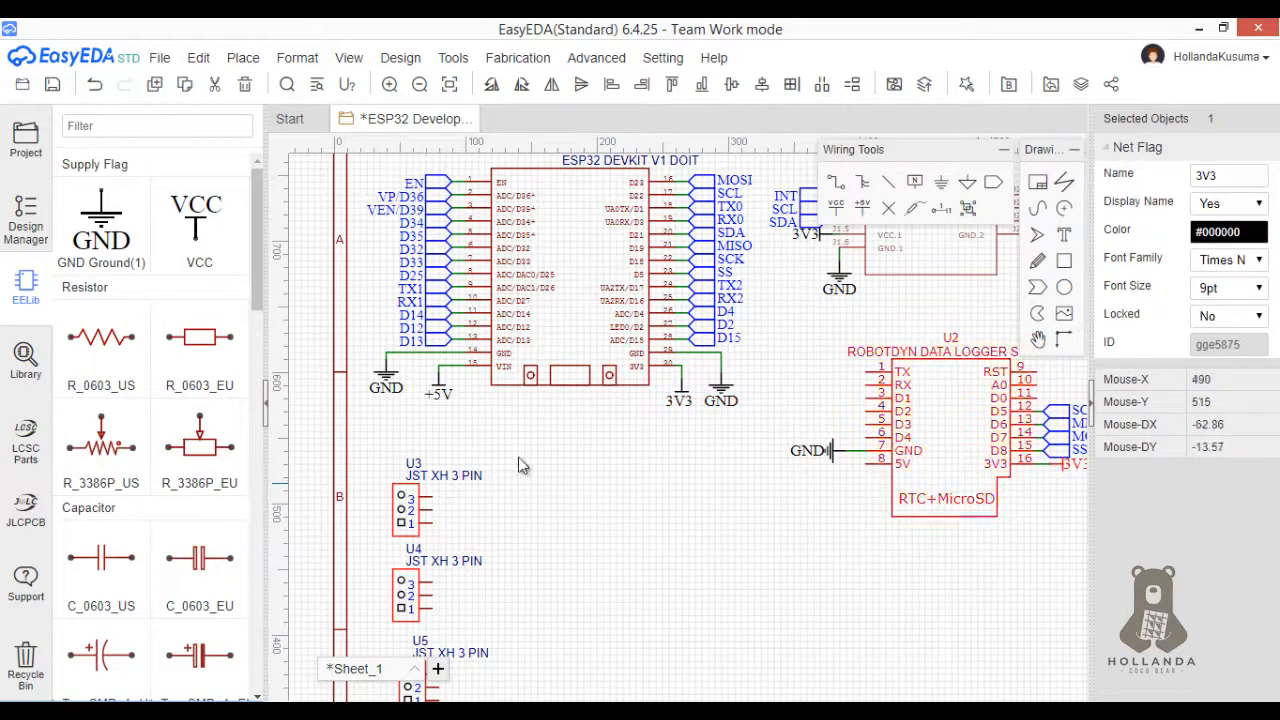
pyautogui.hotkey('ctrl', 'v')
pyautogui.click(455, 500)
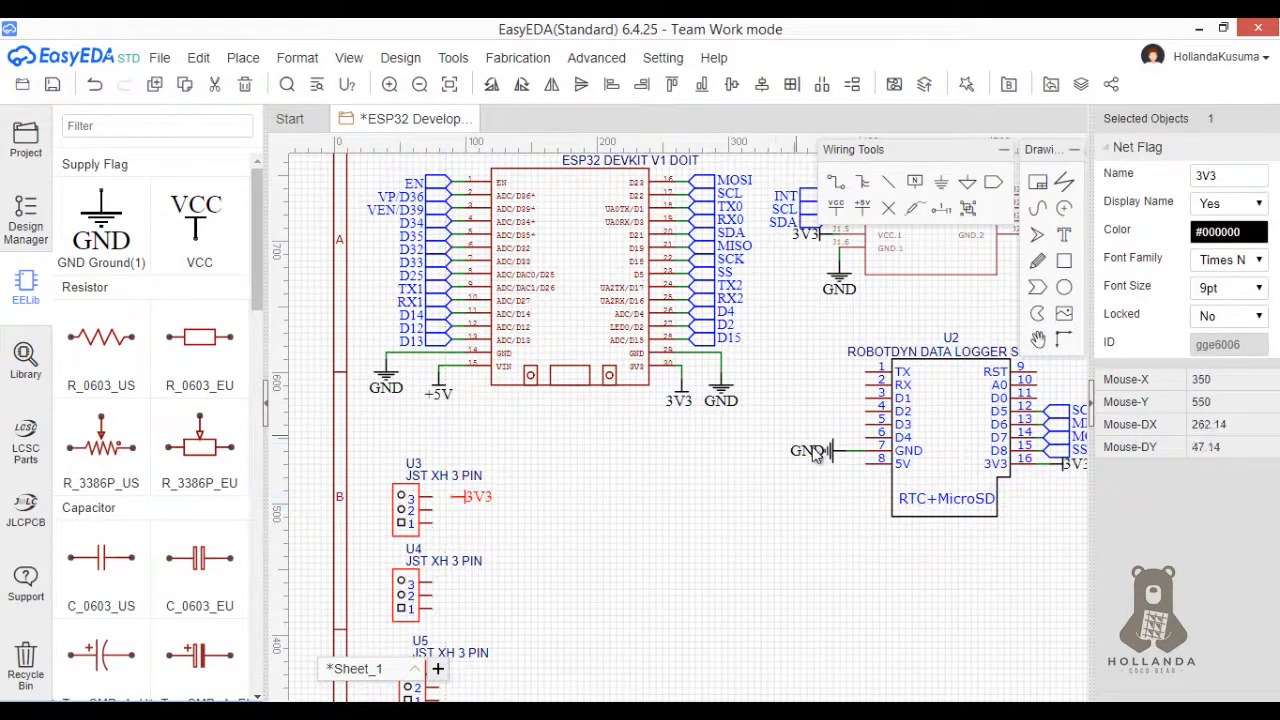
pyautogui.click(722, 400)
pyautogui.hotkey('ctrl', 'v')
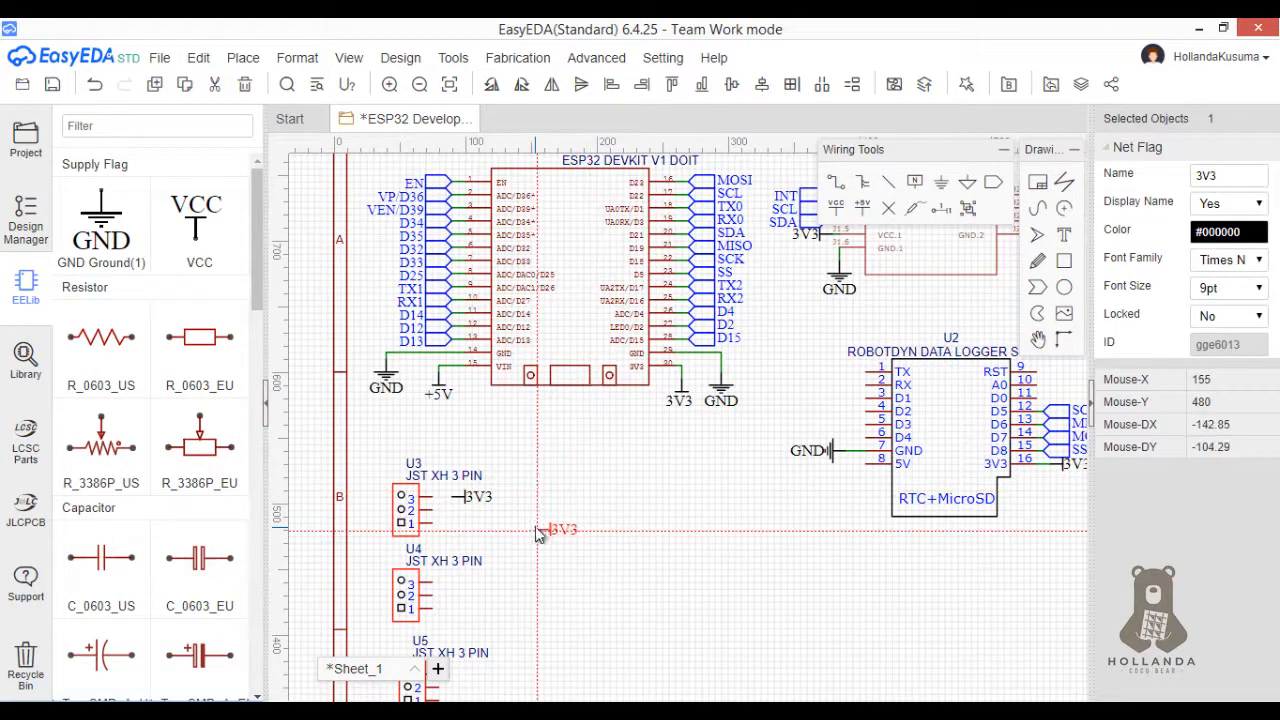
pyautogui.press('Escape')
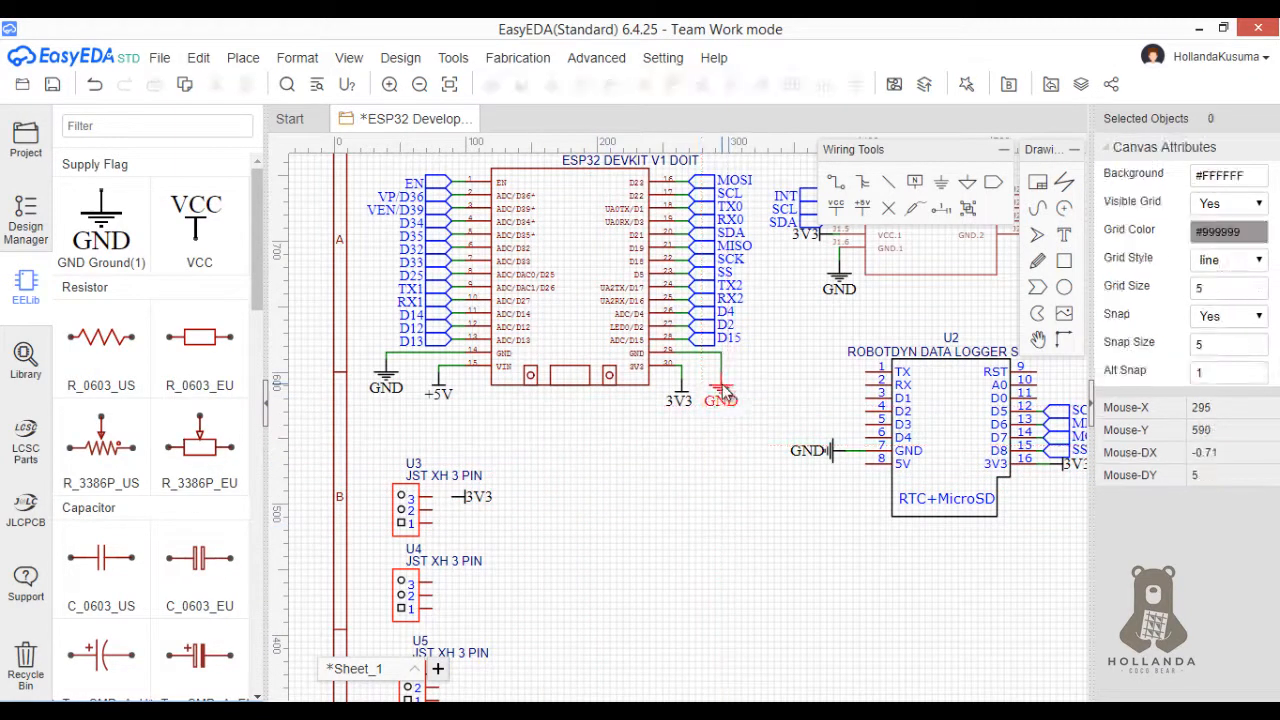
# - Copy the ESP32's GND flag below the topmost JST connector and wire it to pin 1
pyautogui.click(724, 395)
pyautogui.hotkey('ctrl', 'c')
pyautogui.hotkey('ctrl', 'v')
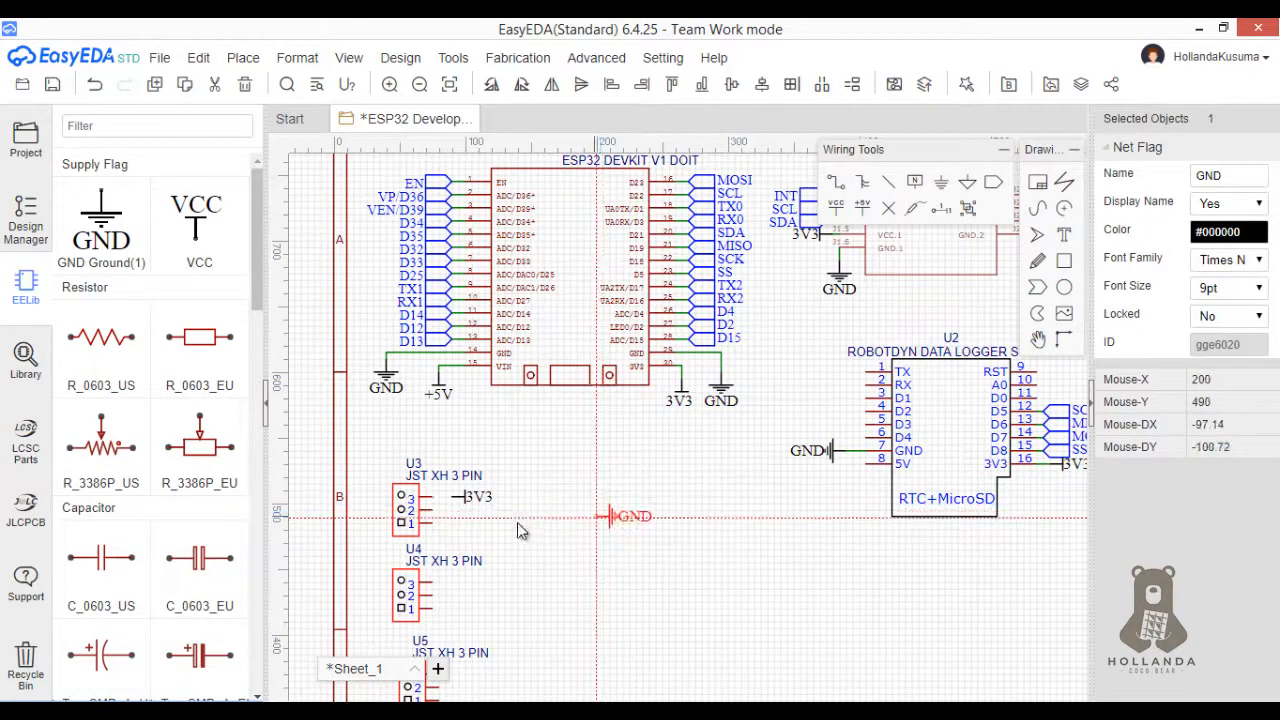
pyautogui.scroll(3, 447, 537)
pyautogui.click(447, 537)
pyautogui.press('Escape')
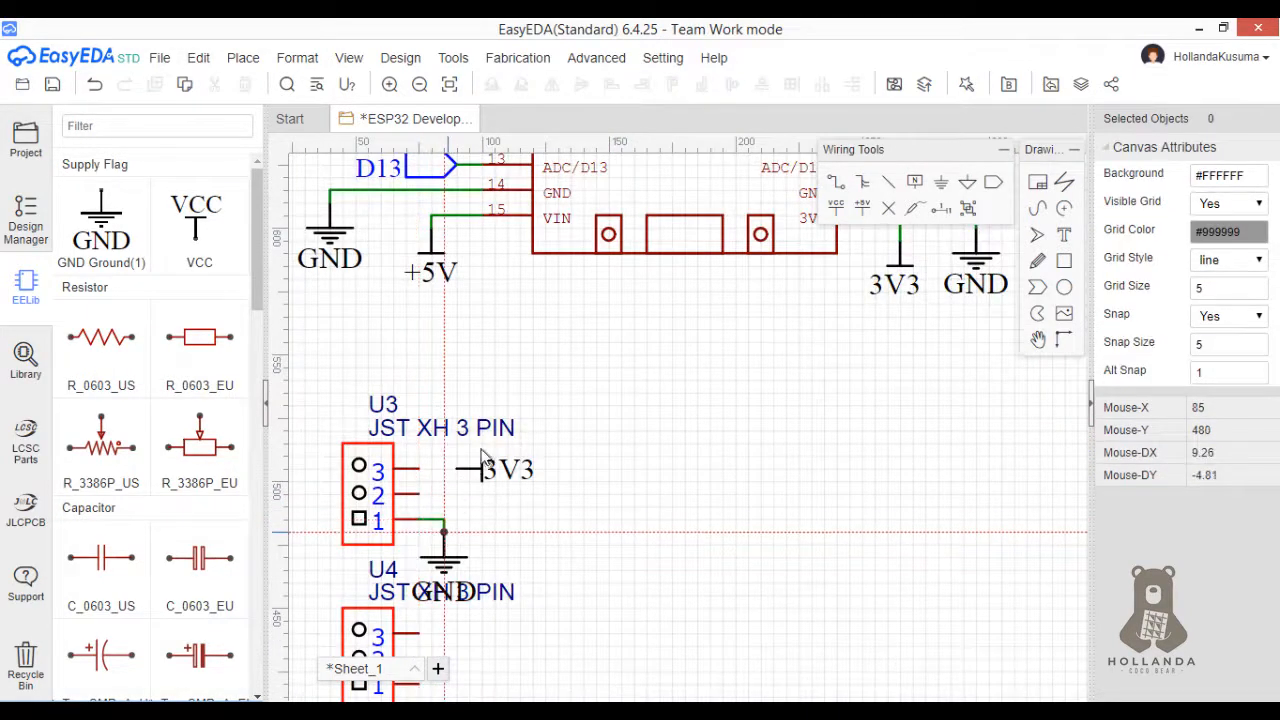
# - Place a net port on pin 2 of the topmost JST connector
pyautogui.click(993, 190)
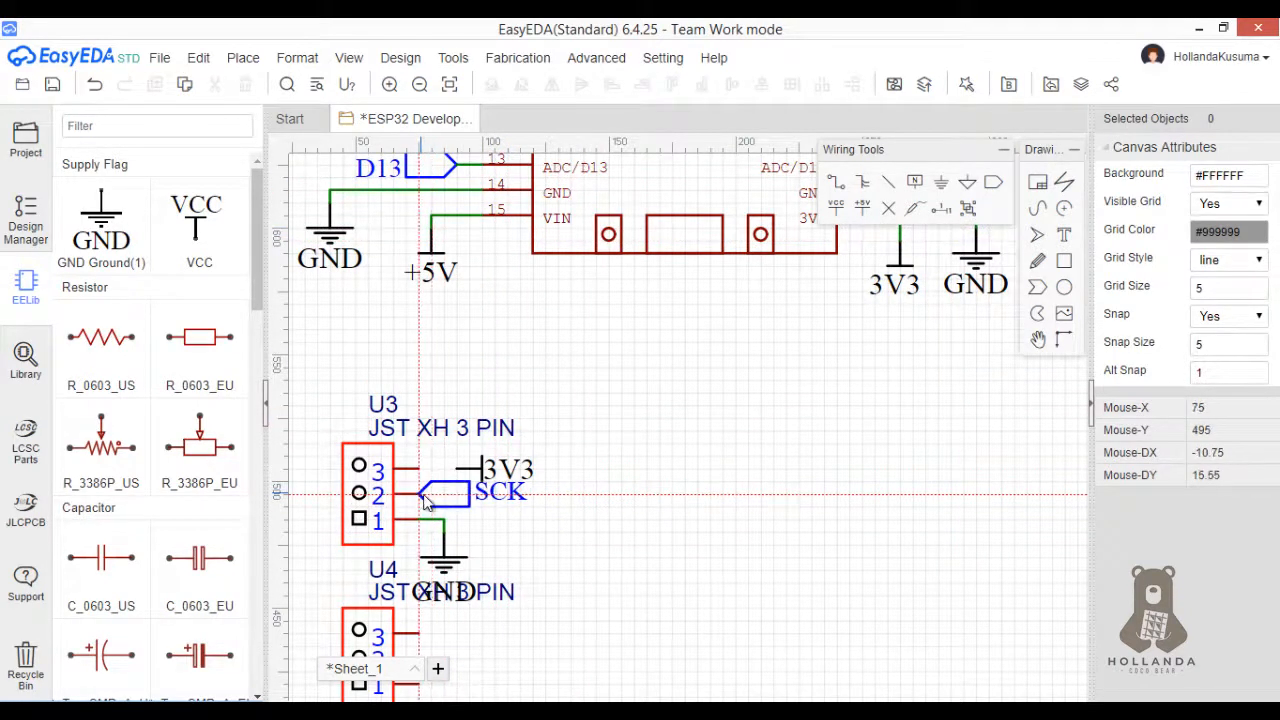
pyautogui.click(425, 501)
pyautogui.press('Escape')
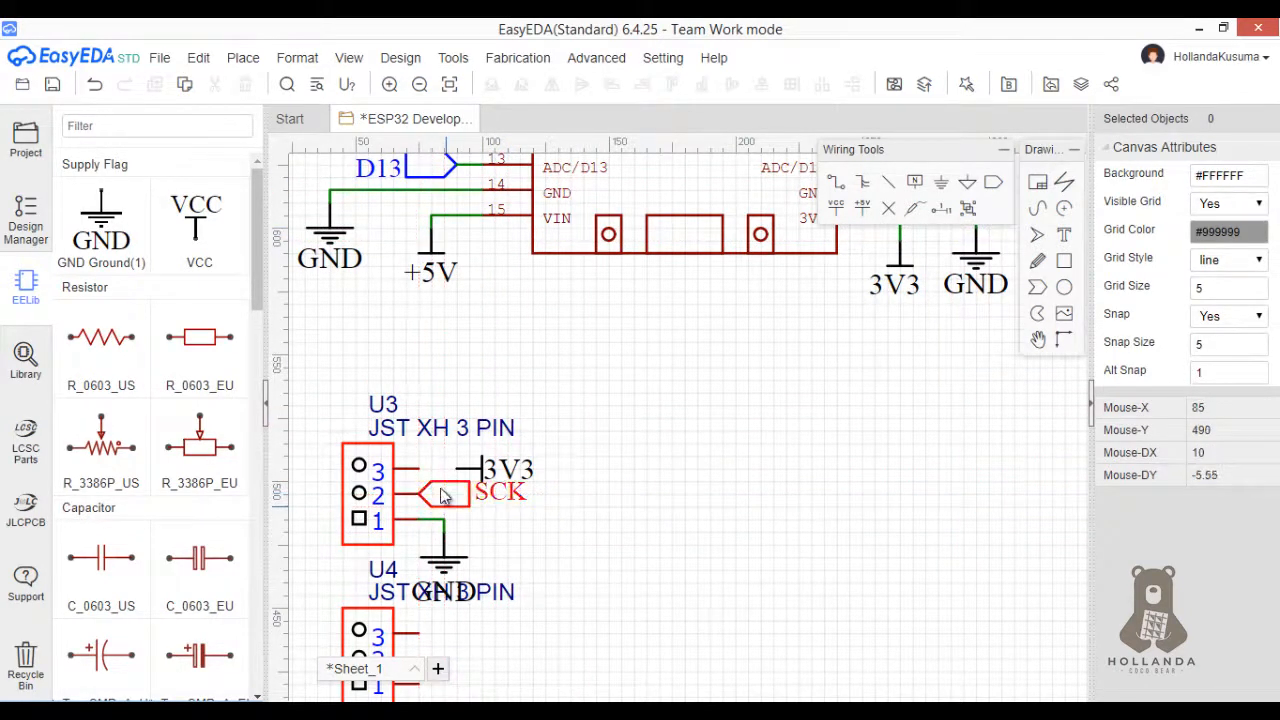
# - Stand the copied 3V3 flag upright above the net port and move the JST connector's name label to the left
pyautogui.moveTo(480, 467); pyautogui.dragTo(390, 443)
pyautogui.press('space')
pyautogui.click(483, 447)
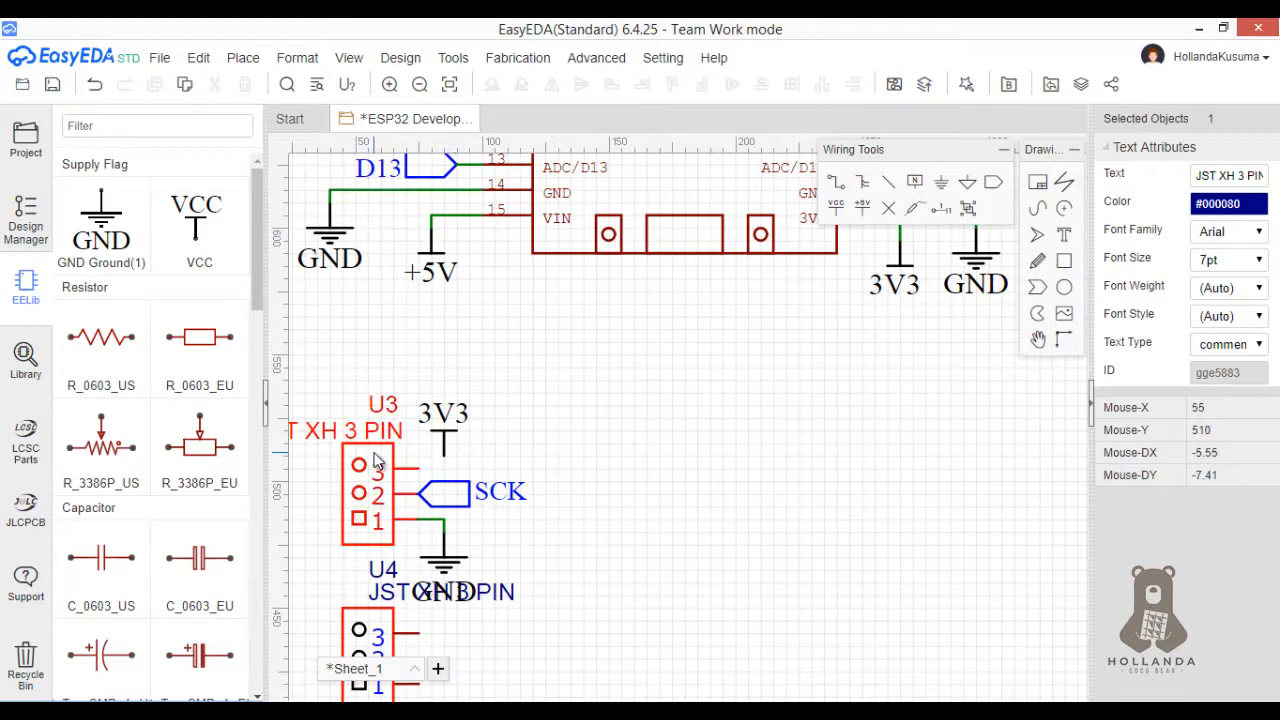
# - Set the topmost JST connector's prefix to ANALOG1 and move that label clear of the 3V3 flag
pyautogui.click(375, 418)
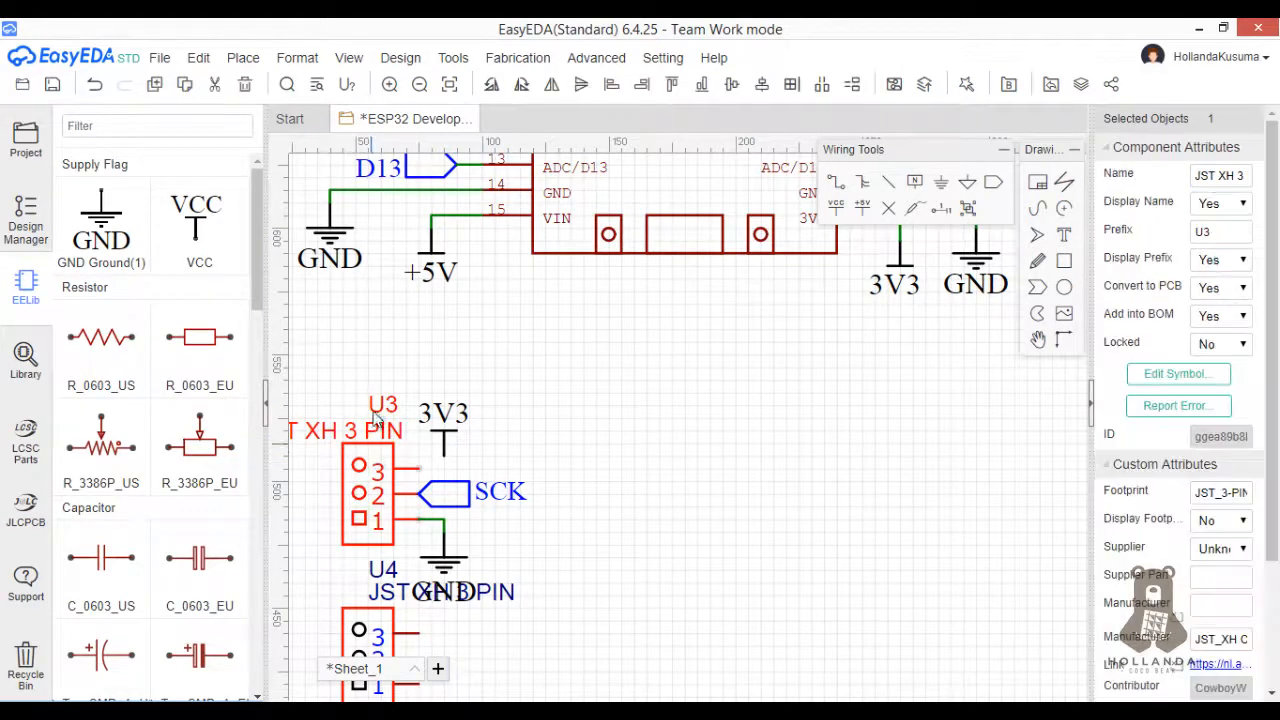
pyautogui.doubleClick(1218, 229)
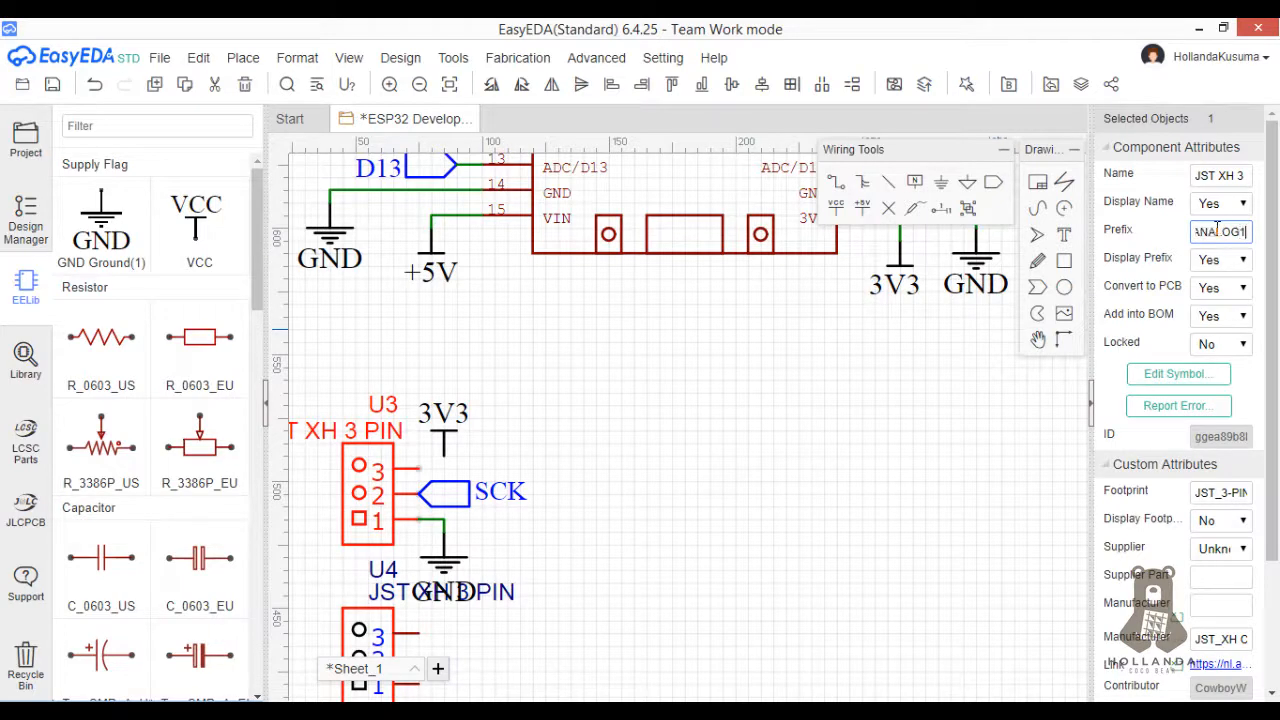
pyautogui.click(967, 423)
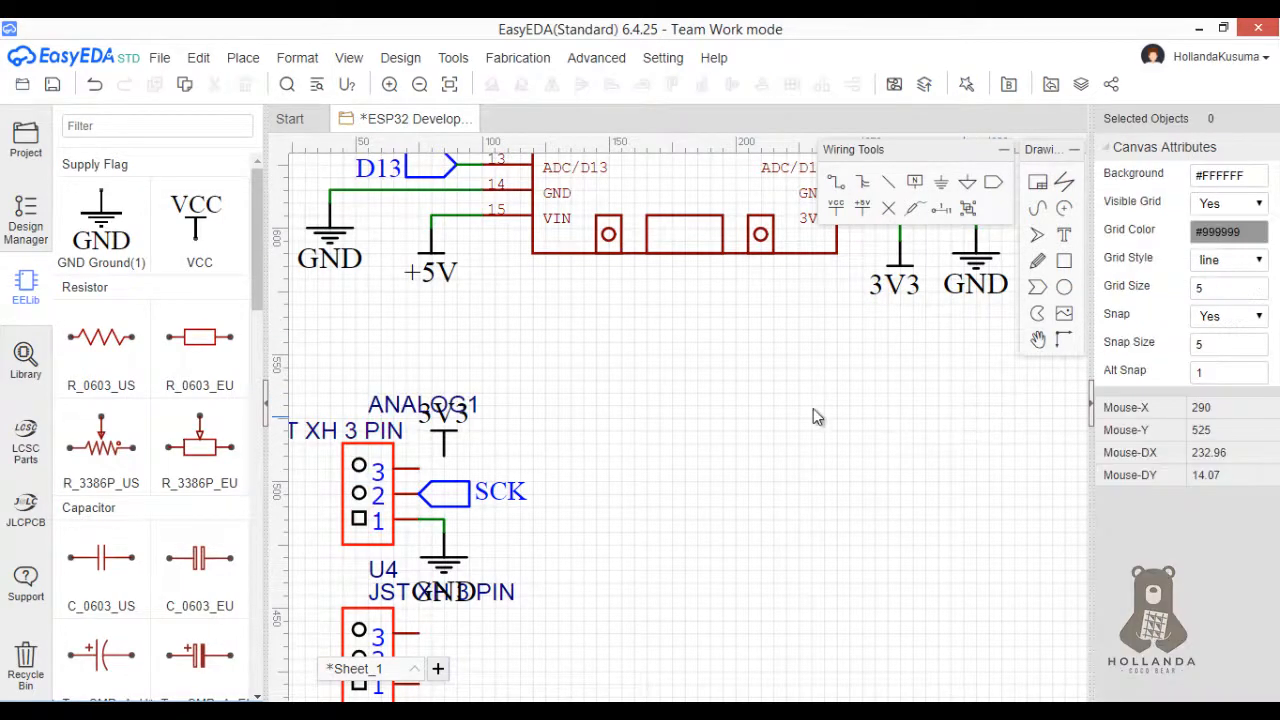
pyautogui.scroll(-2, 601, 400)
pyautogui.click(462, 400)
pyautogui.moveTo(462, 400); pyautogui.dragTo(402, 401)
# - Delete the two unwired JST XH 3 PIN connectors, U4 and U5
pyautogui.click(437, 572)
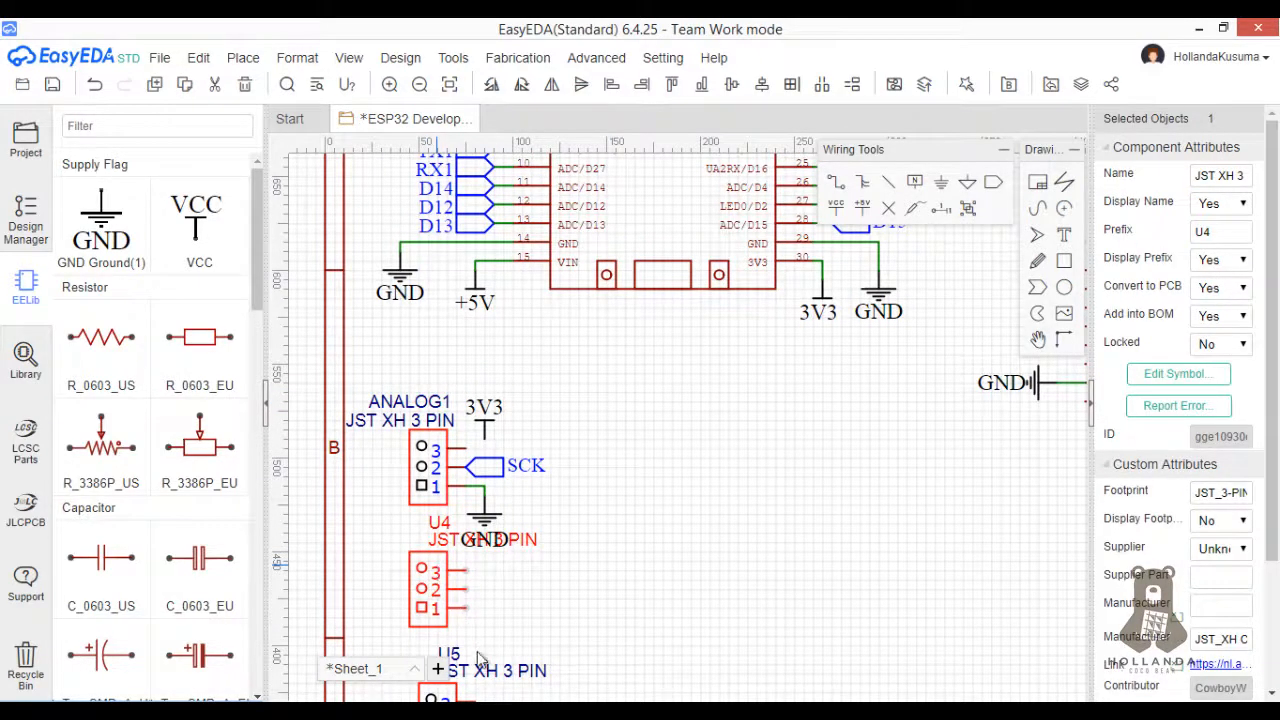
pyautogui.press('Delete')
pyautogui.moveTo(527, 585); pyautogui.dragTo(585, 474, button='right')
pyautogui.click(501, 591)
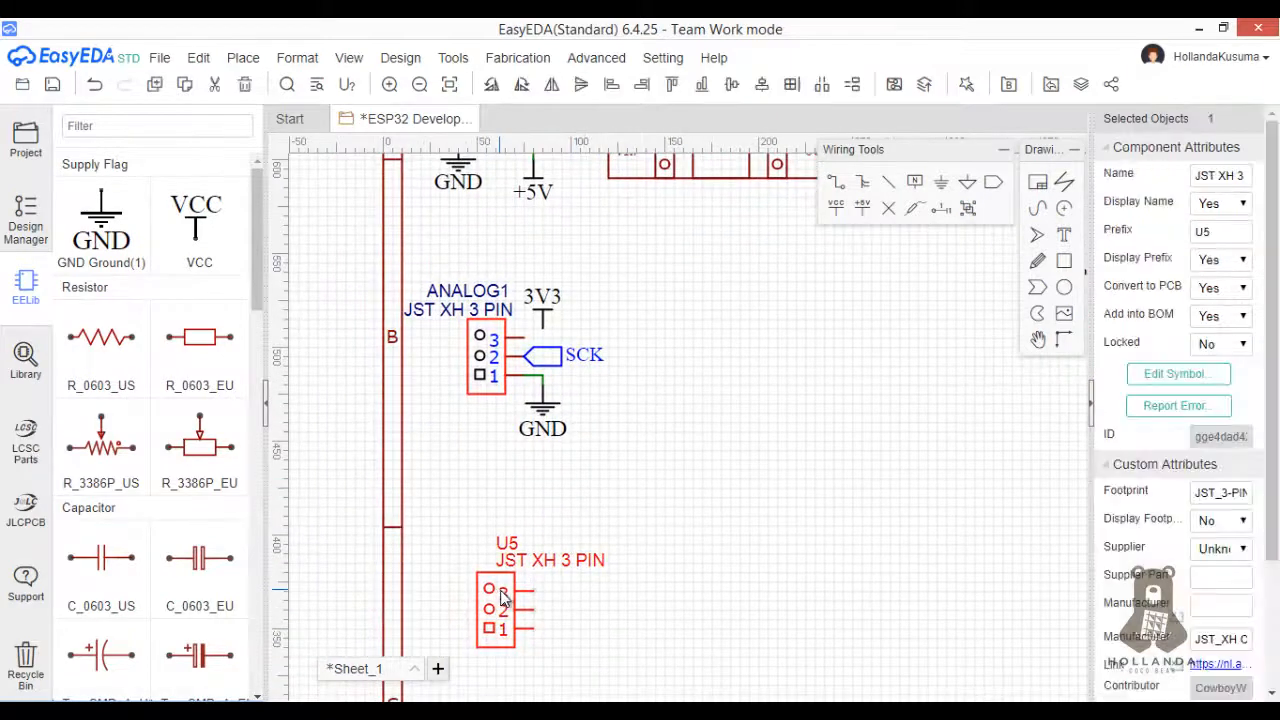
pyautogui.press('Delete')
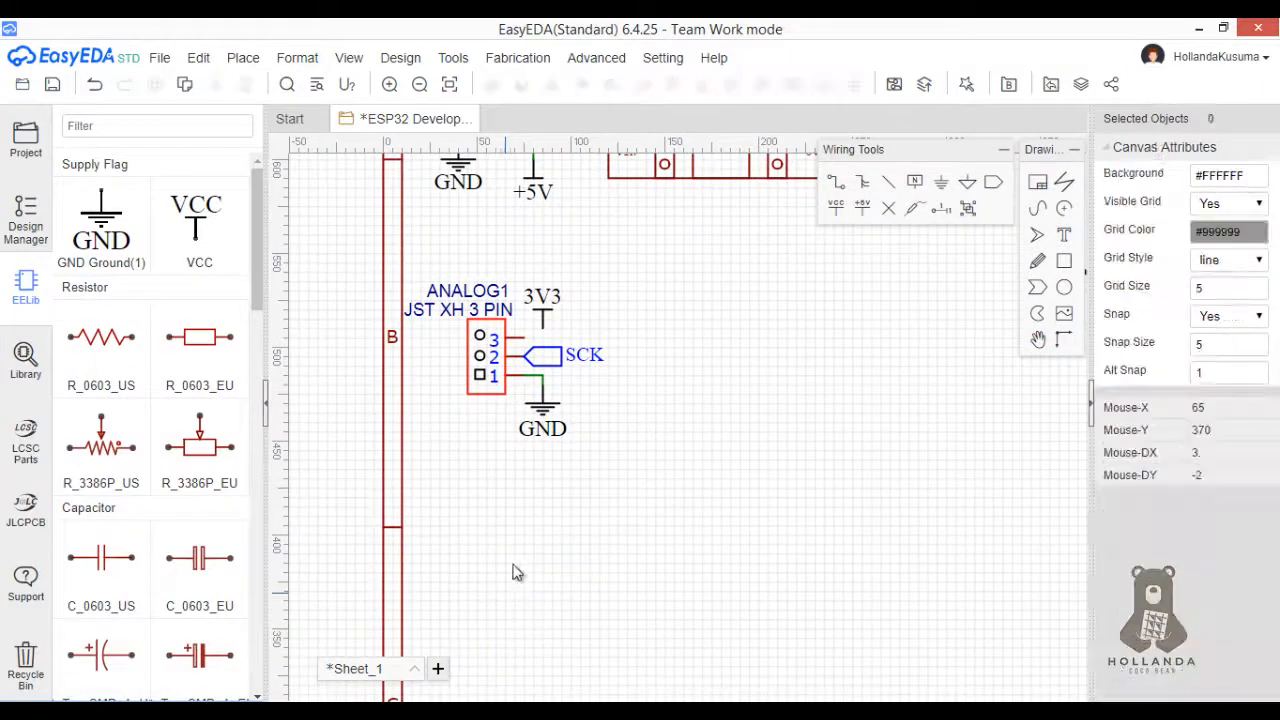
# - Wire pin 3 of the ANALOG1 connector to the 3V3 flag above it
pyautogui.press('w')
pyautogui.click(525, 339)
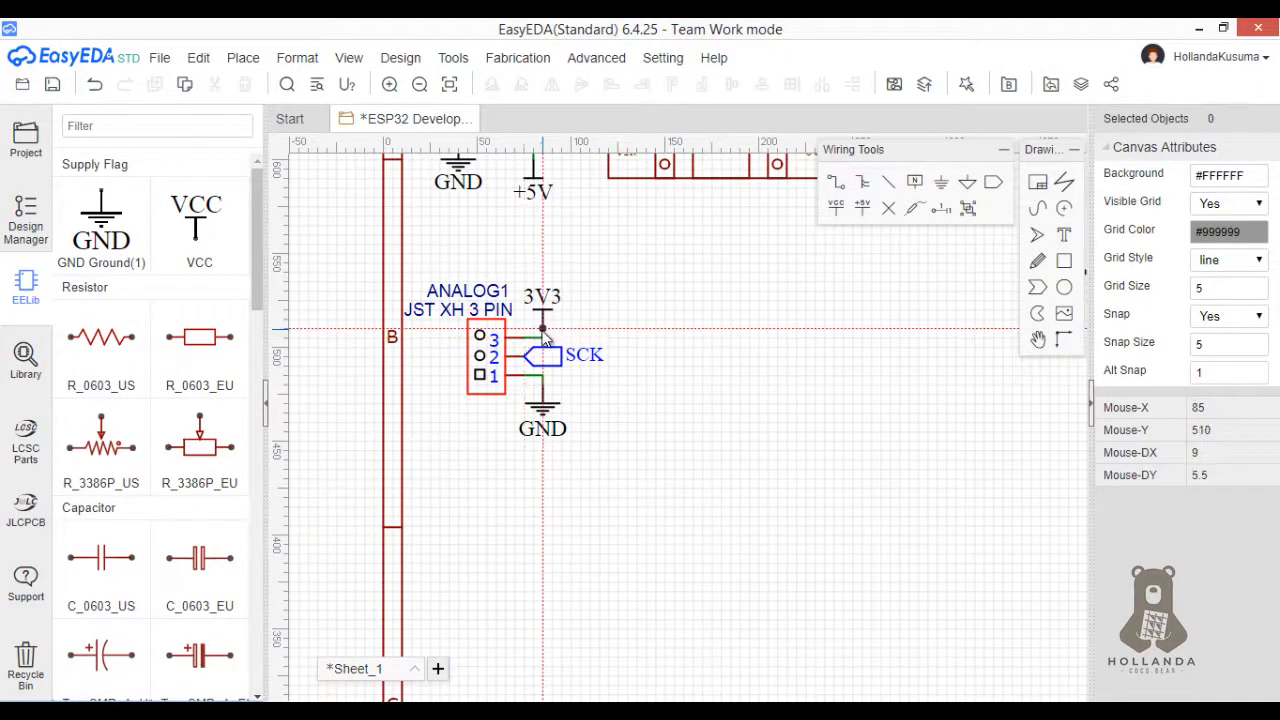
pyautogui.click(543, 331)
pyautogui.moveTo(573, 389); pyautogui.dragTo(531, 459, button='right')
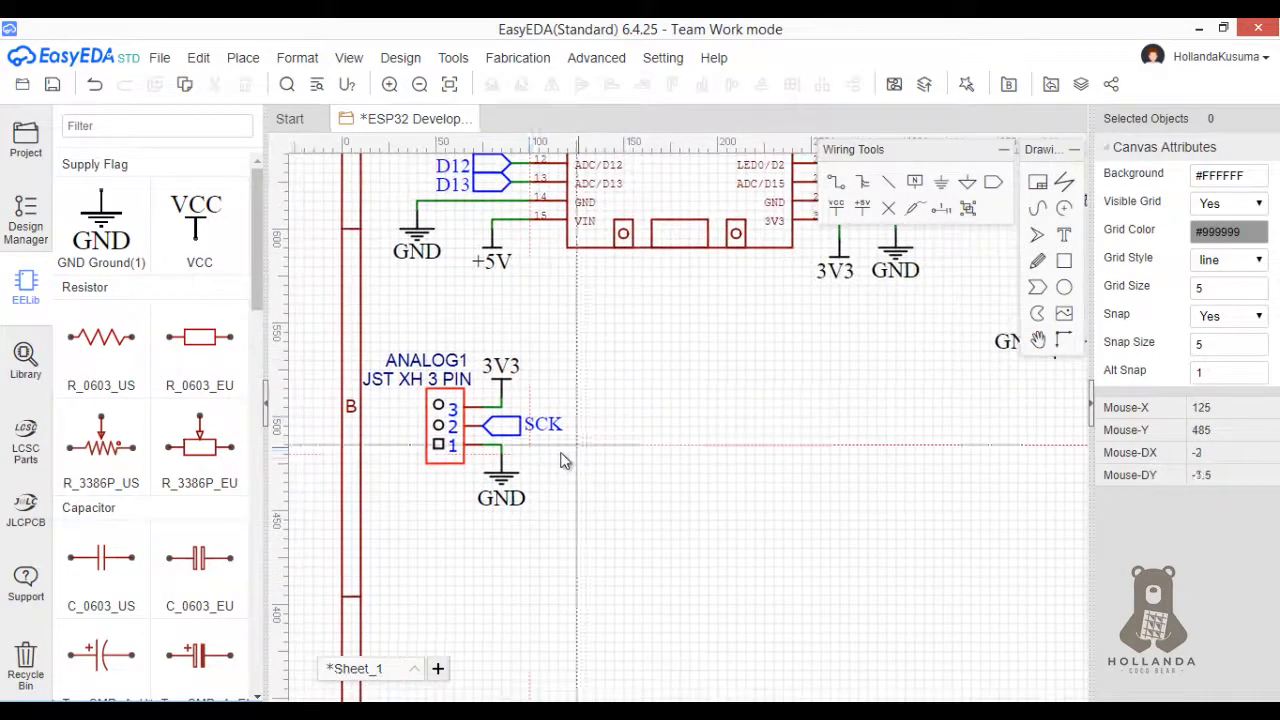
pyautogui.press('Escape')
# - Duplicate the ANALOG1 connector with its wires, flags and net port three times, arranging the set in a two-by-two grid
pyautogui.moveTo(598, 545); pyautogui.dragTo(392, 358)
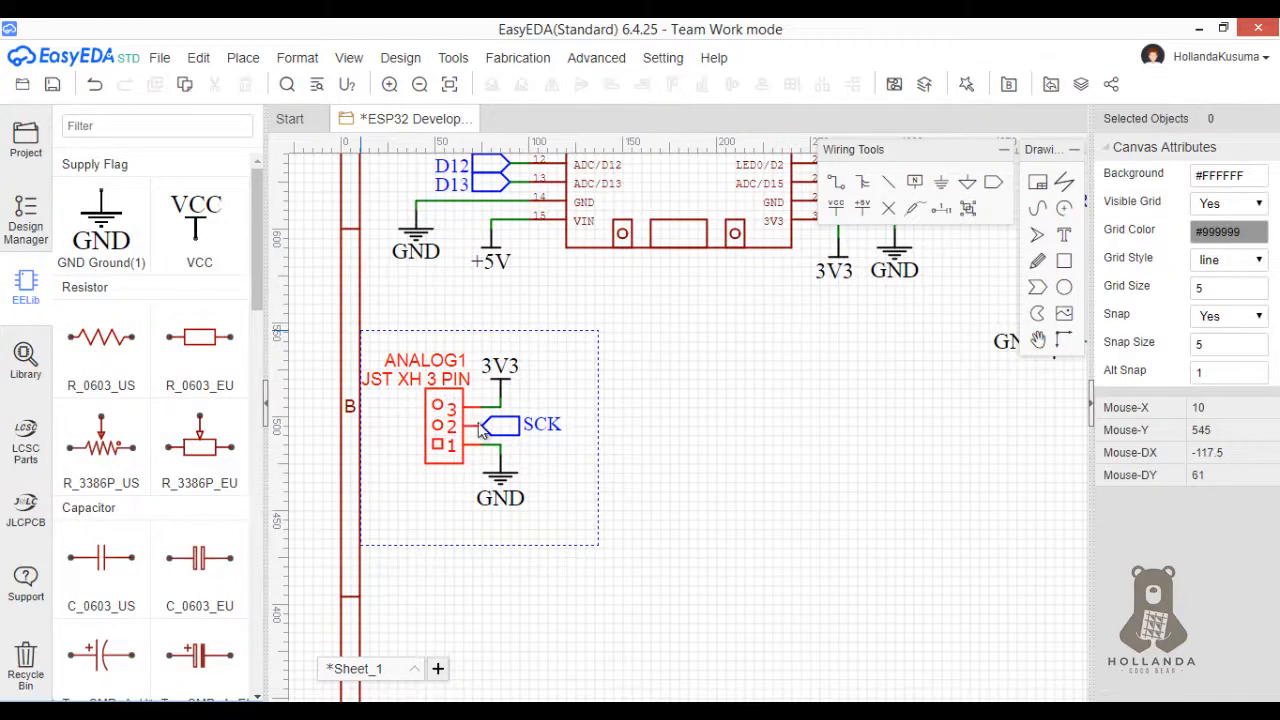
pyautogui.moveTo(480, 430); pyautogui.dragTo(484, 426)
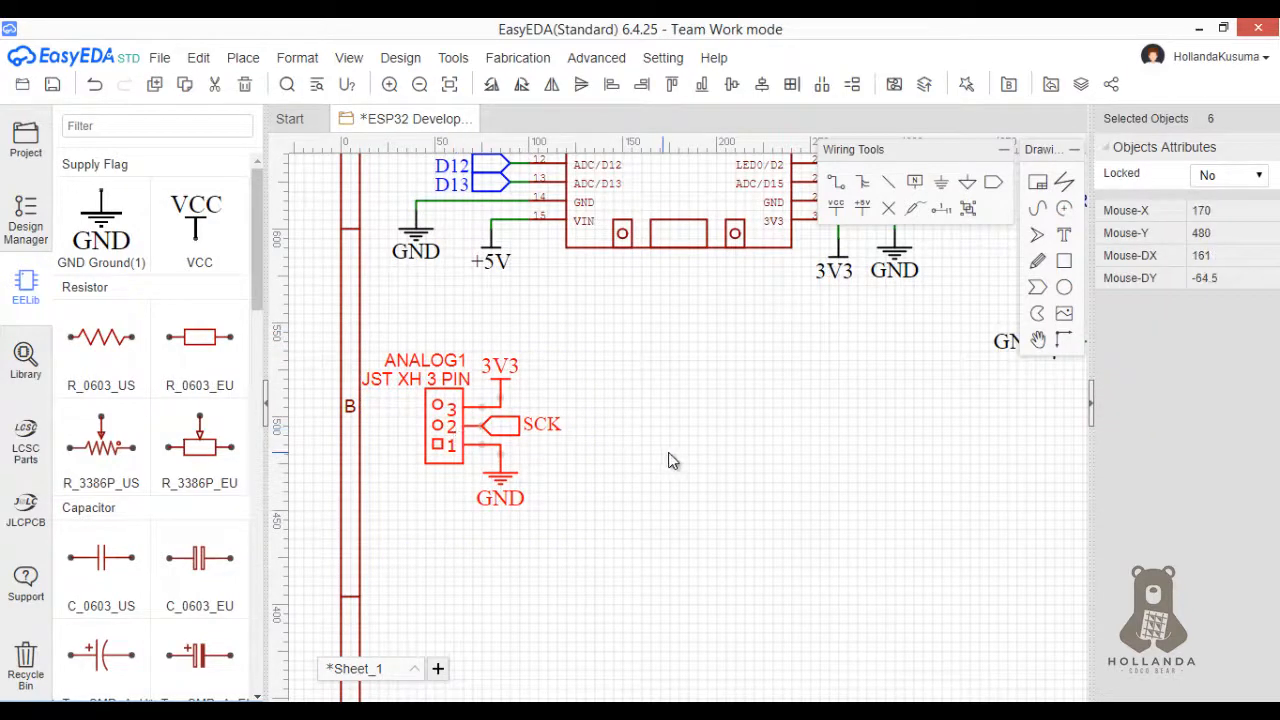
pyautogui.hotkey('ctrl', 'c')
pyautogui.hotkey('ctrl', 'v')
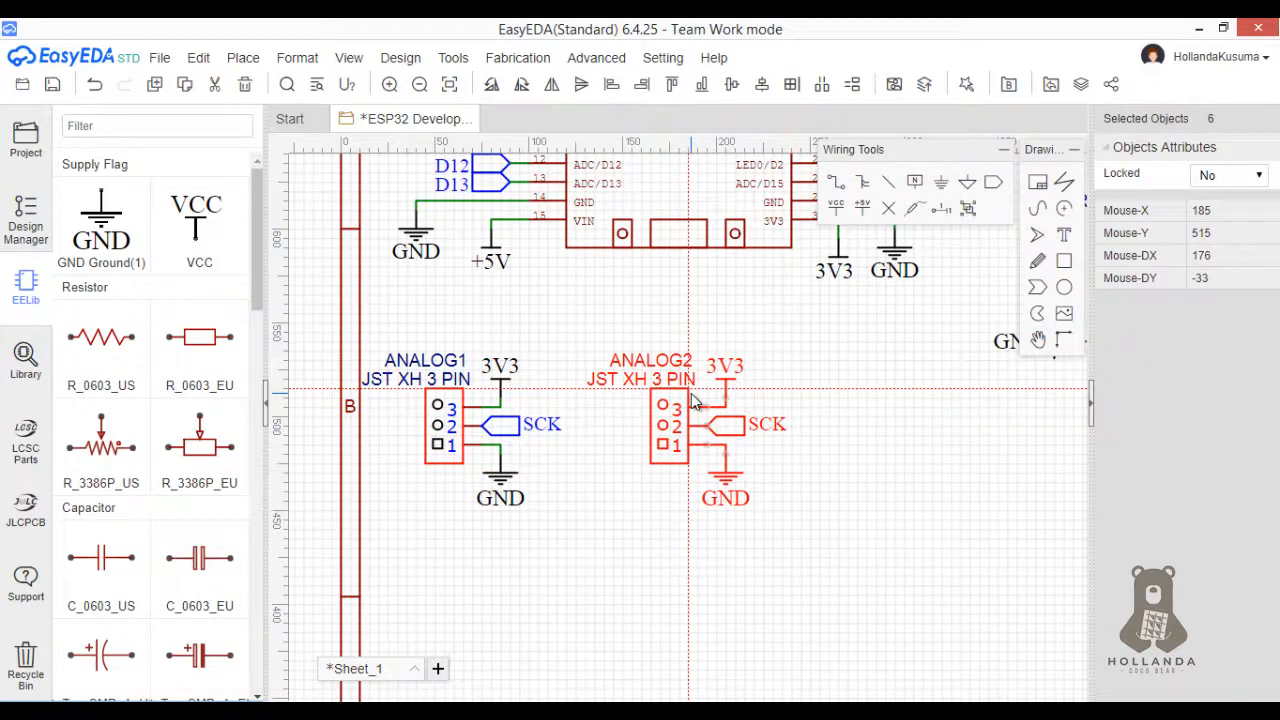
pyautogui.click(717, 402)
pyautogui.hotkey('ctrl', 'v')
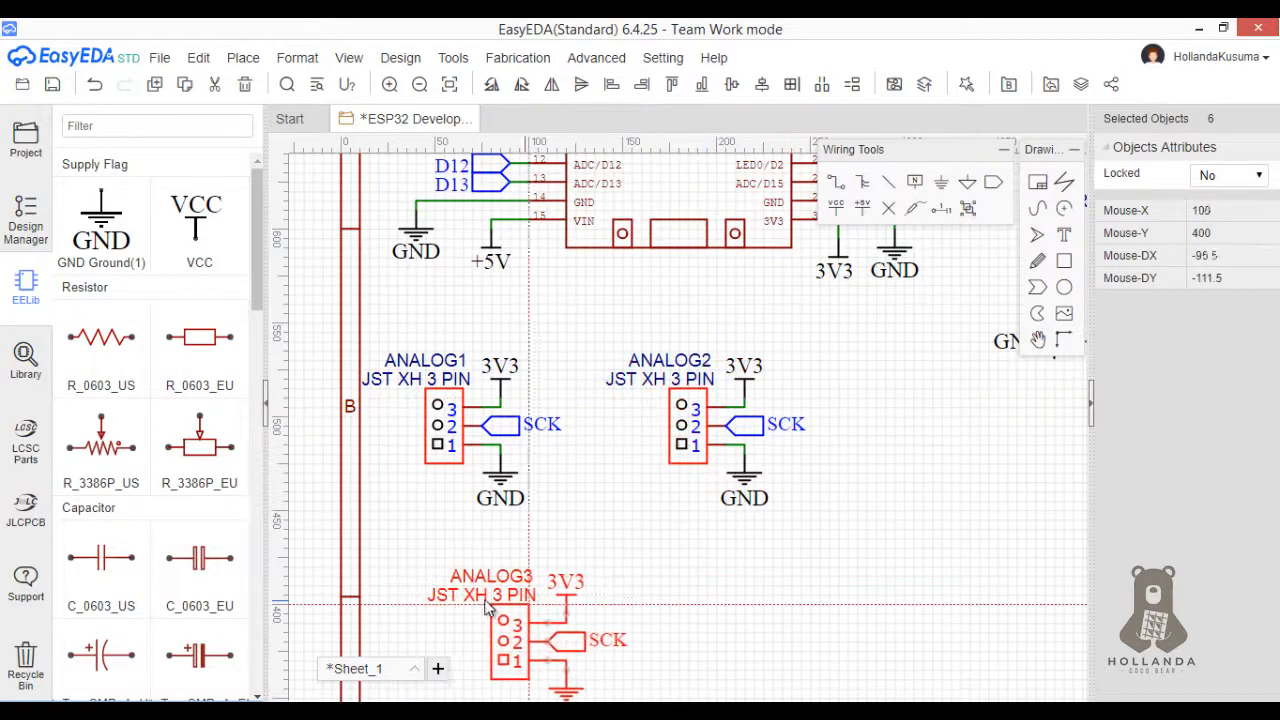
pyautogui.click(463, 602)
pyautogui.hotkey('ctrl', 'v')
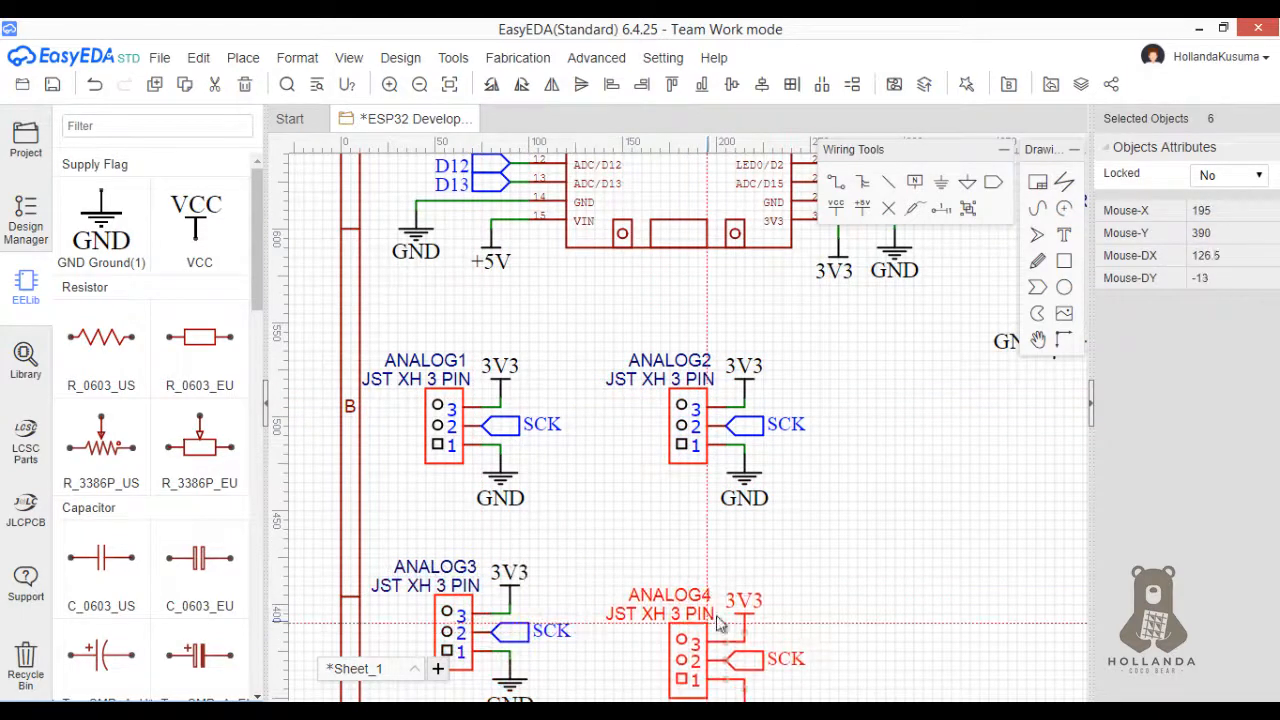
pyautogui.click(718, 617)
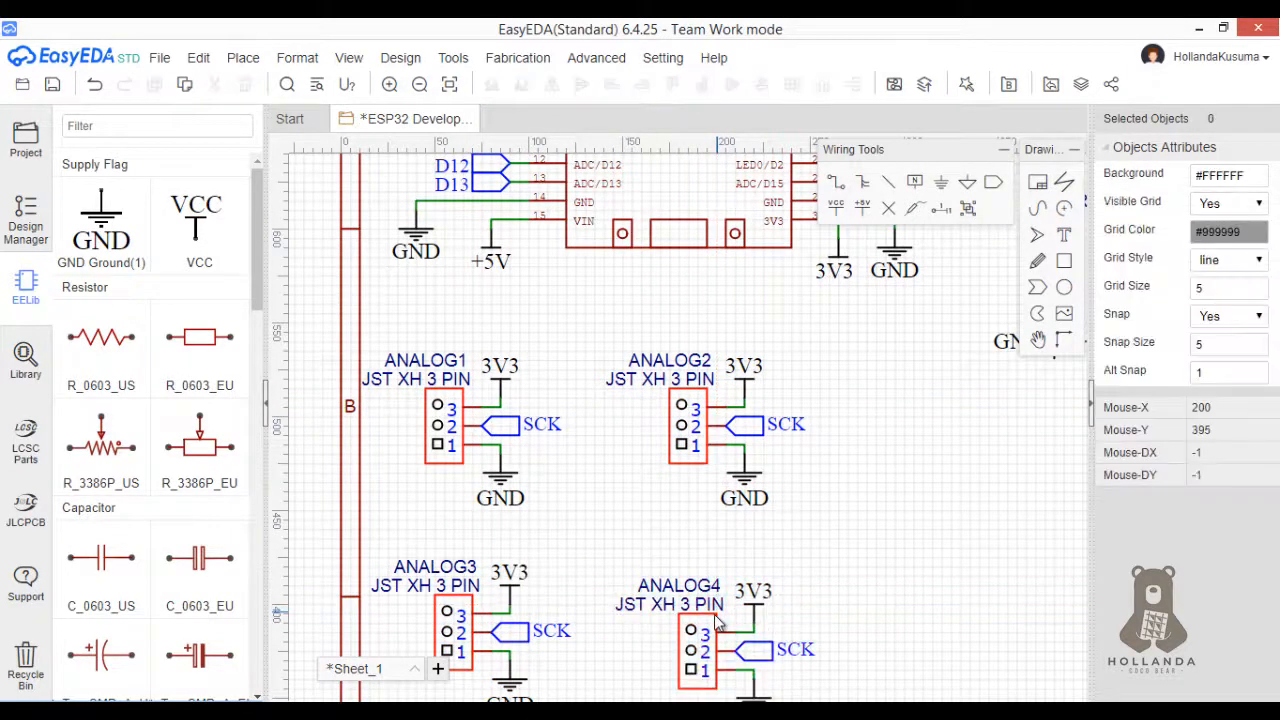
# - Change the ANALOG4 connector's prefix to SUHU1 and its name label to DS18B20
pyautogui.click(690, 585)
pyautogui.doubleClick(1226, 182)
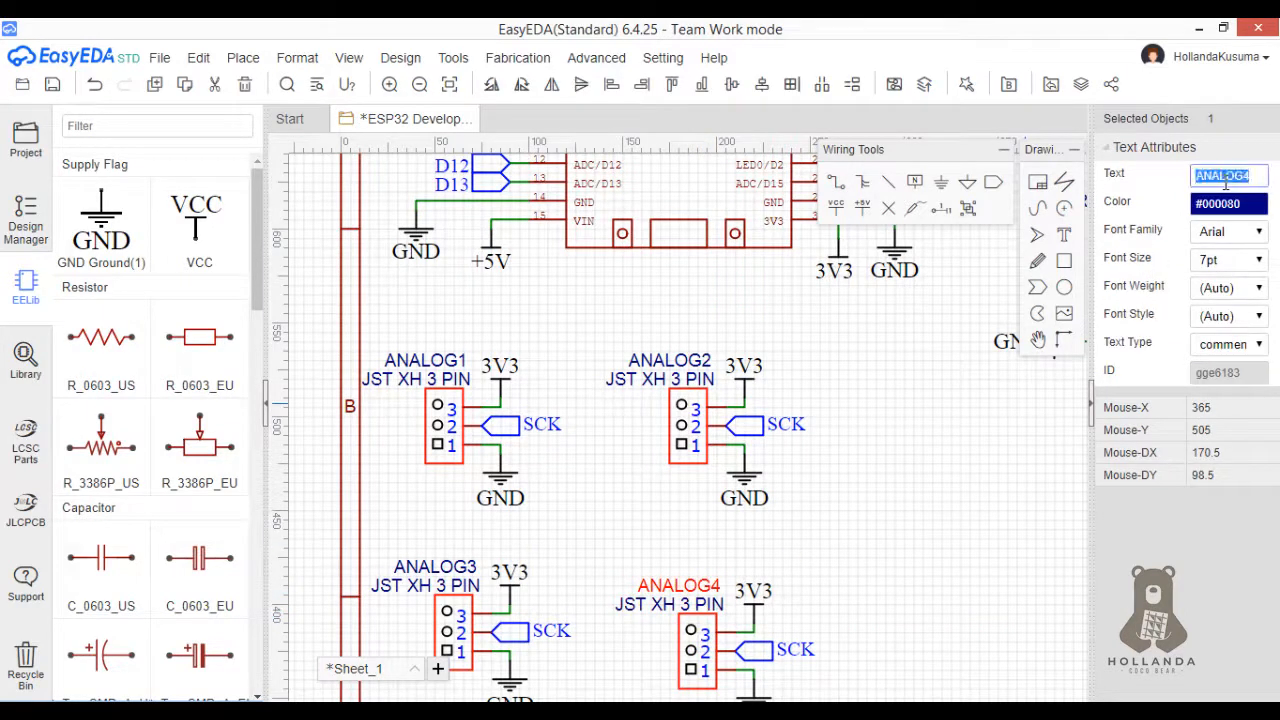
pyautogui.write('SUHU1')
pyautogui.click(851, 614)
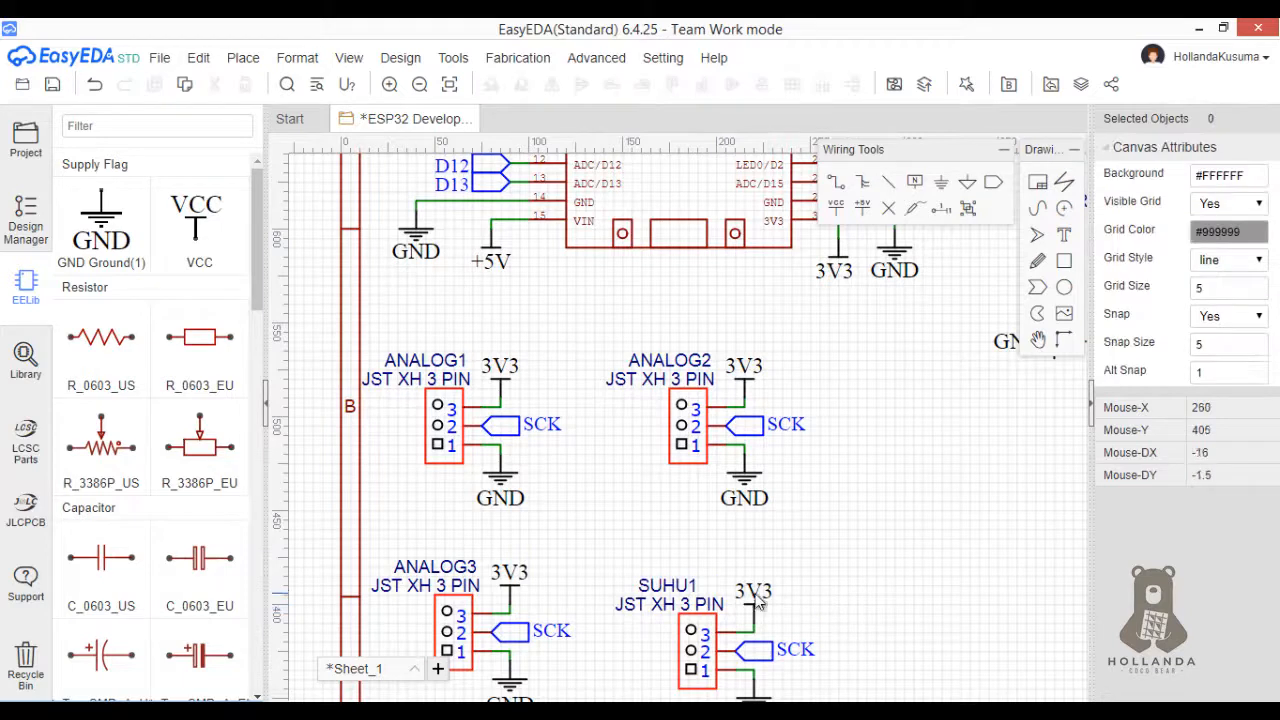
pyautogui.click(669, 604)
pyautogui.click(1230, 174)
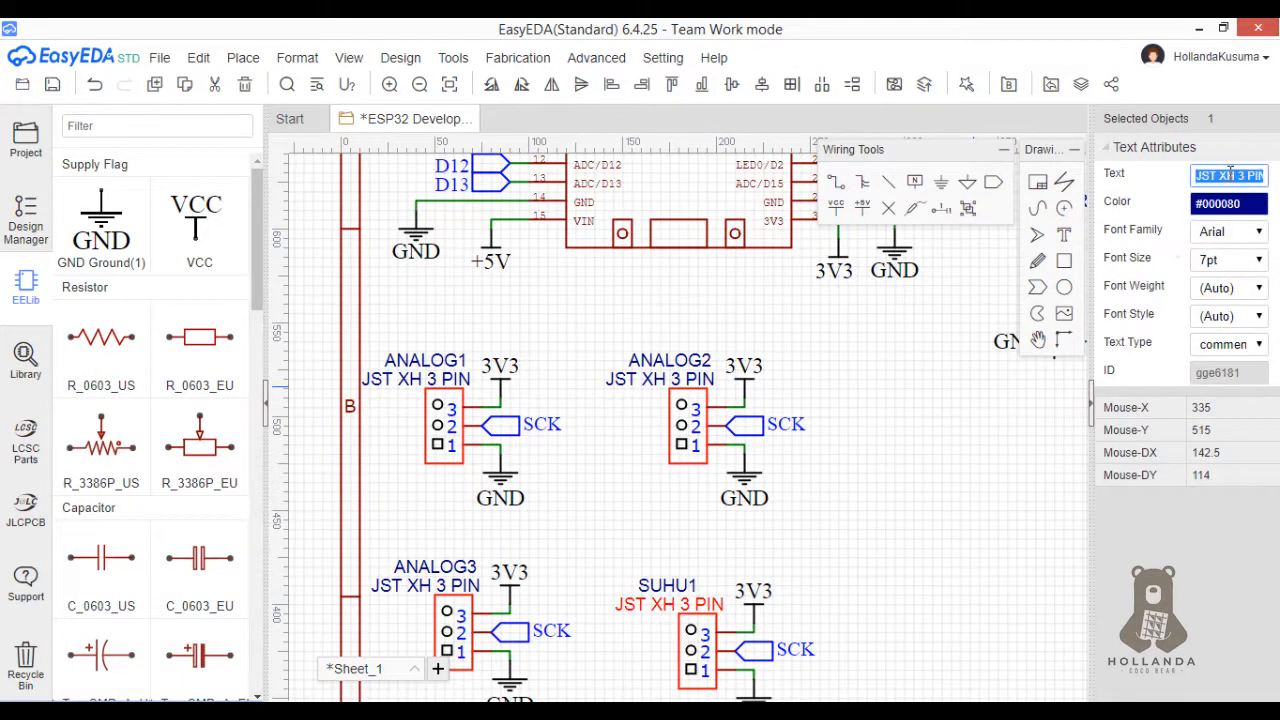
pyautogui.write('DS18B20')
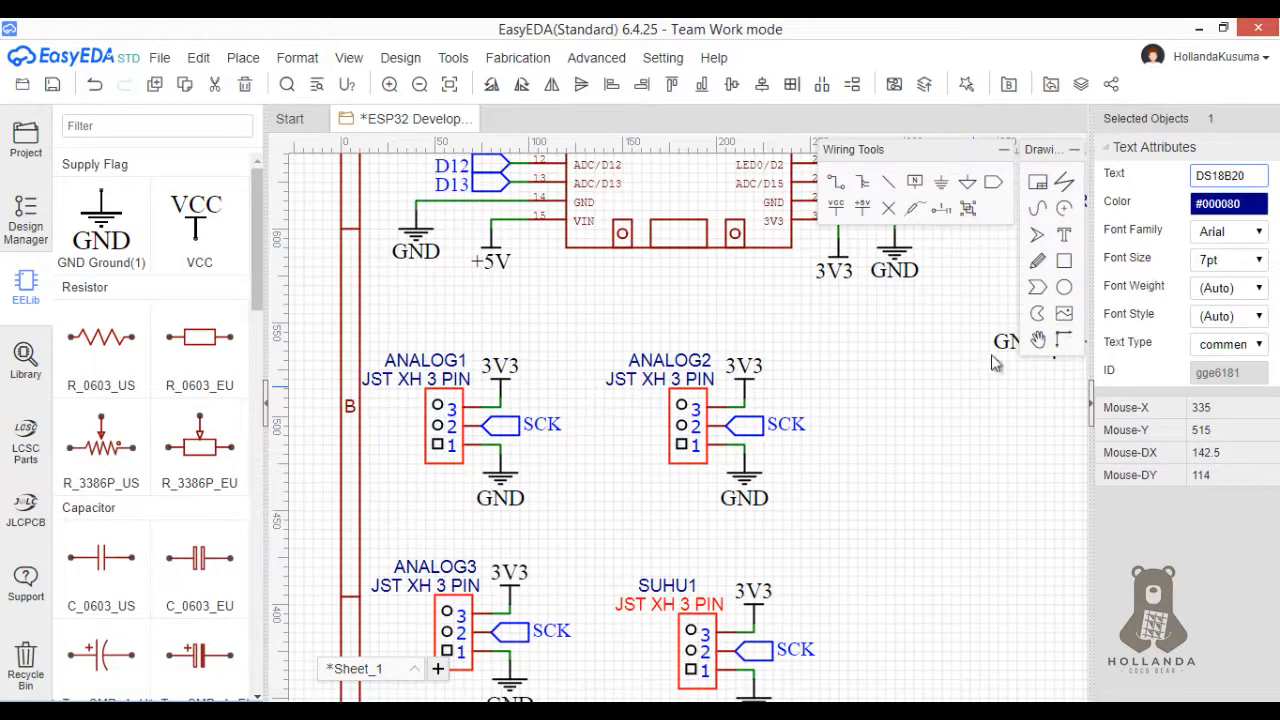
pyautogui.click(877, 471)
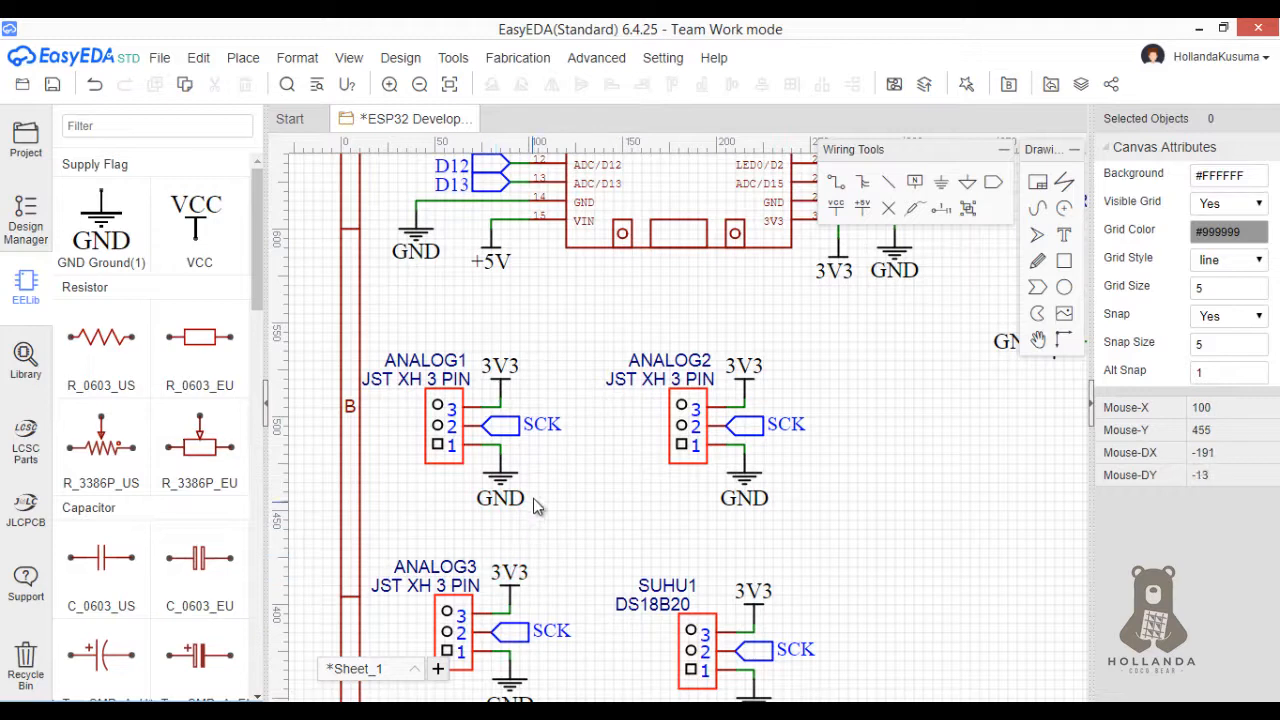
# - Rename the ANALOG1 connector's SCK net port to VP/D36, matching the ESP32 board's port
pyautogui.click(531, 430)
pyautogui.scroll(4, 855, 415)
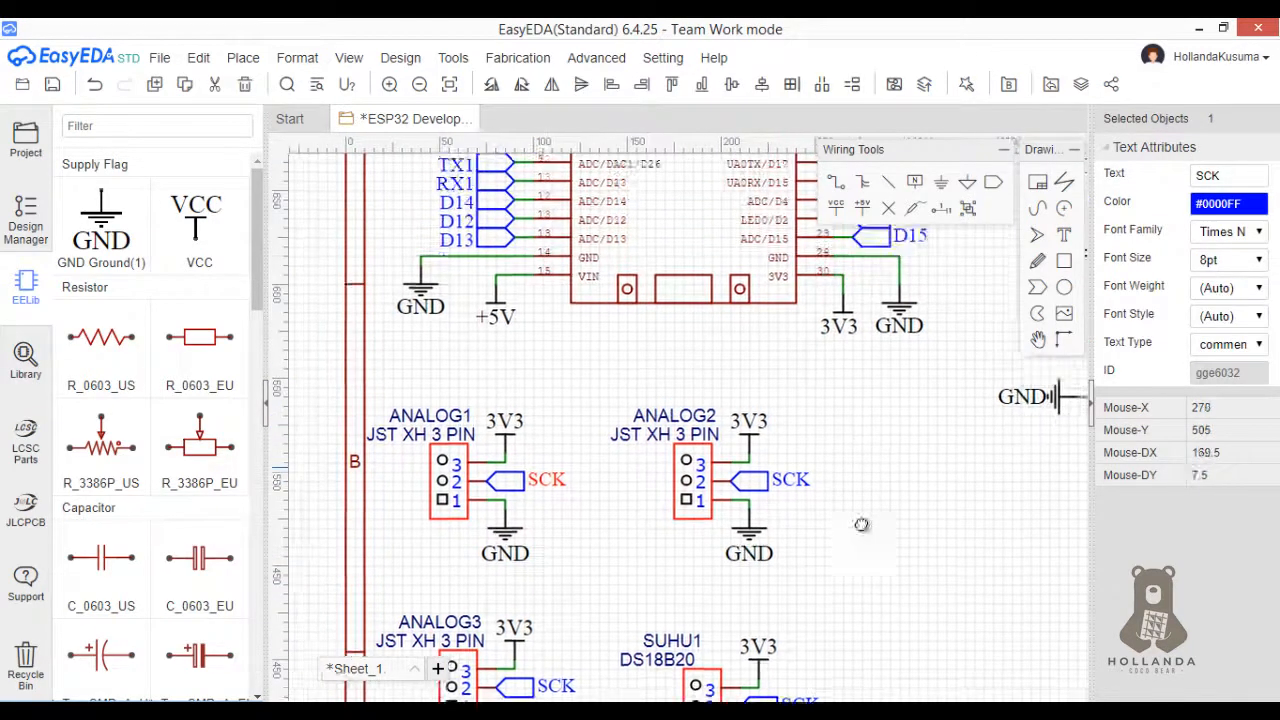
pyautogui.scroll(2, 844, 643)
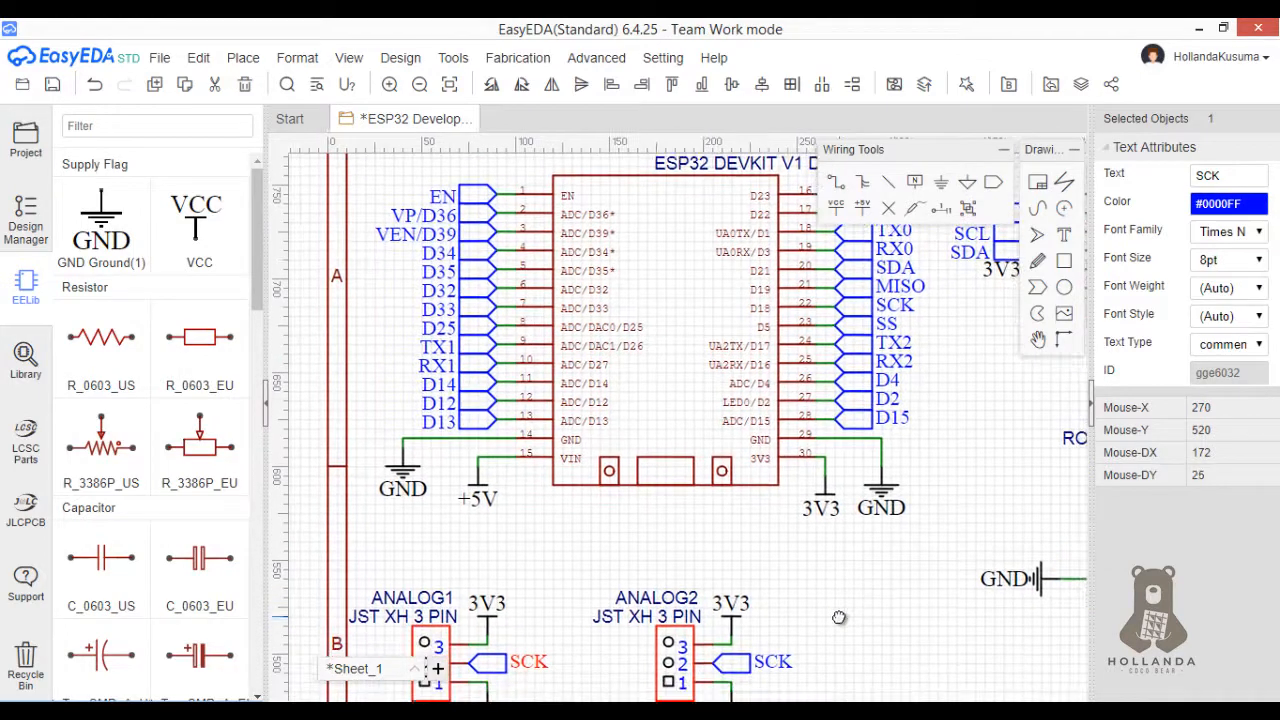
pyautogui.click(423, 215)
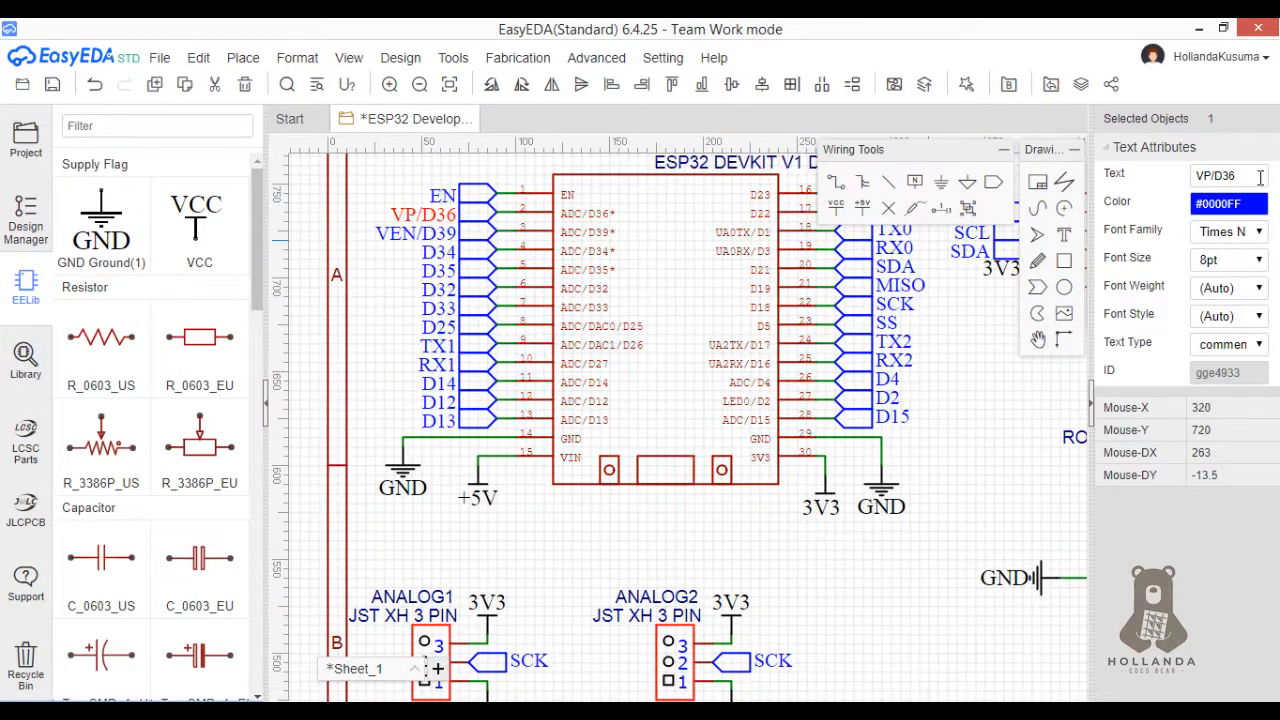
pyautogui.tripleClick(1251, 183)
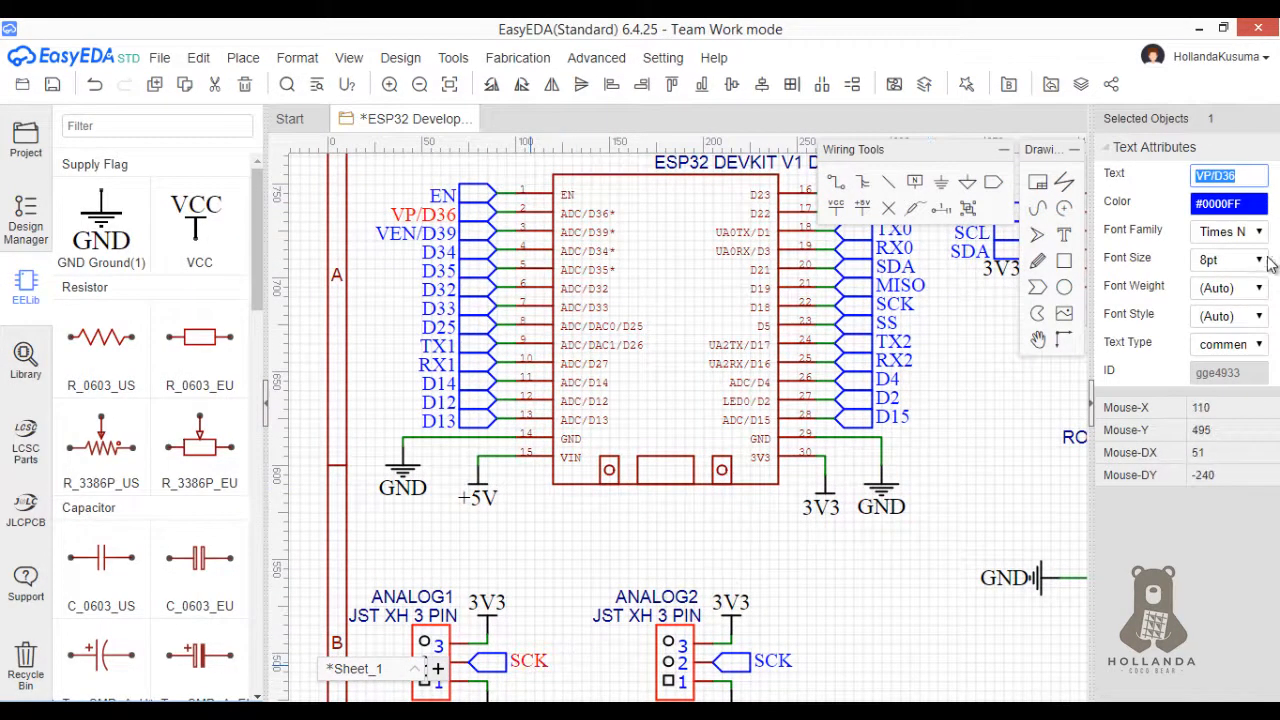
pyautogui.tripleClick(1256, 181)
pyautogui.hotkey('ctrl', 'v')
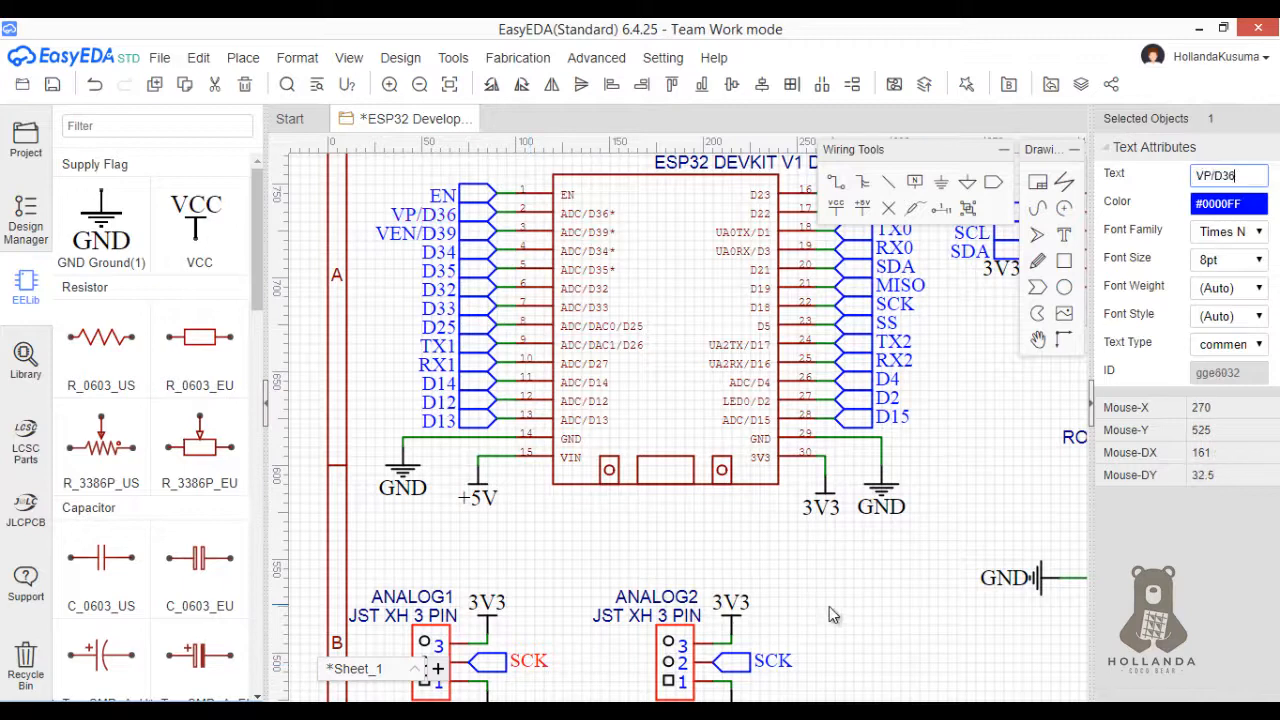
pyautogui.click(412, 222)
# - Rename the ANALOG2 connector's SCK net port to VEN/D39, matching the ESP32 board's port
pyautogui.click(415, 233)
pyautogui.tripleClick(1254, 175)
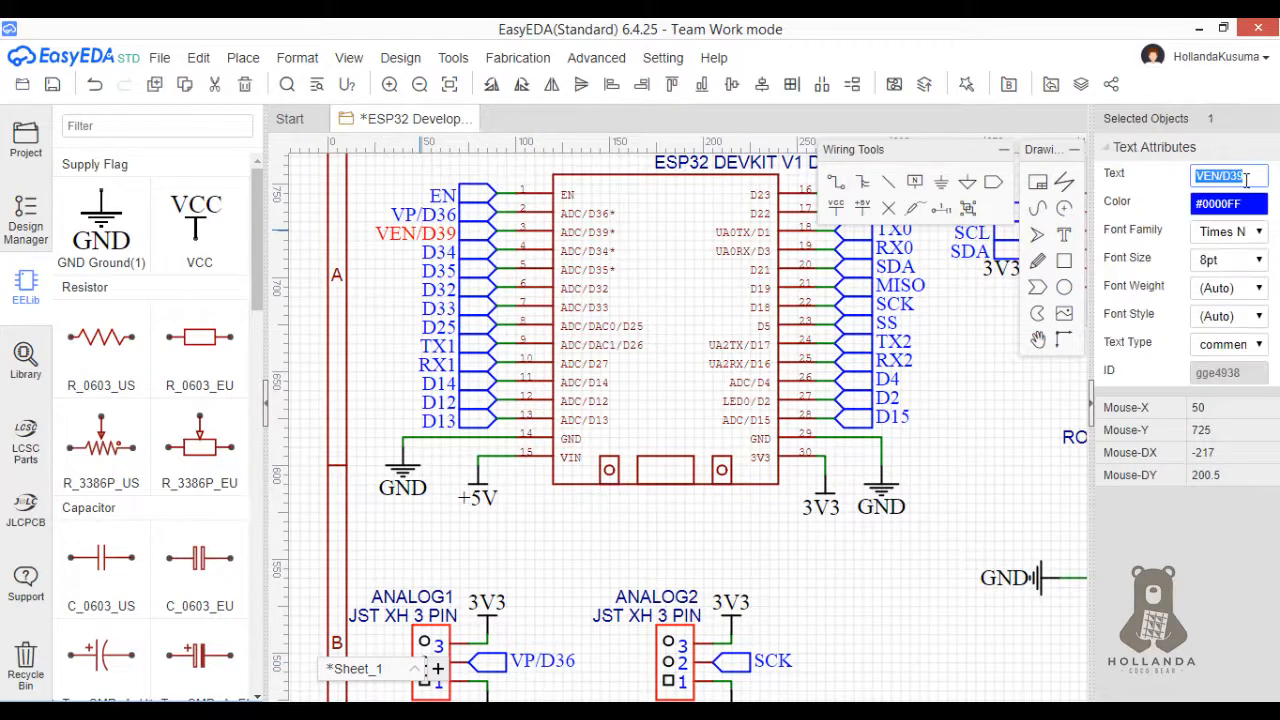
pyautogui.click(772, 661)
pyautogui.tripleClick(1203, 176)
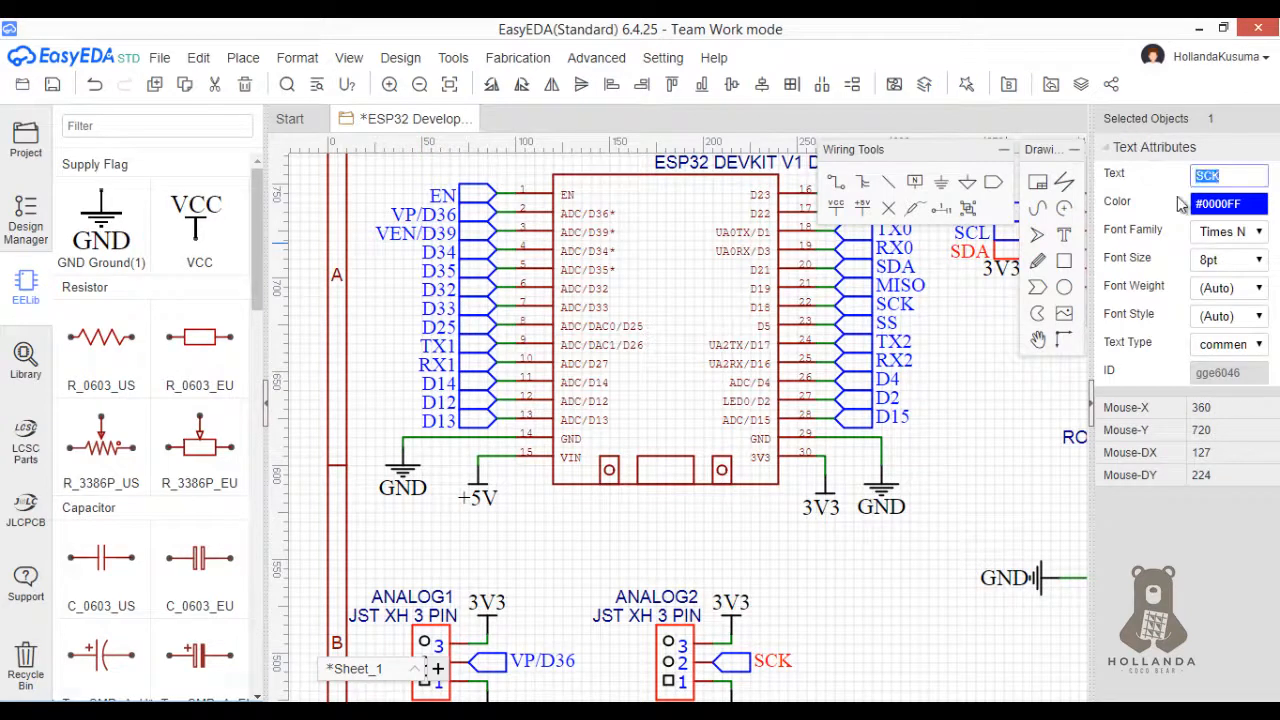
pyautogui.hotkey('ctrl', 'v')
pyautogui.click(833, 603)
# - Rename the ANALOG3 connector's SCK net port to D34
pyautogui.scroll(-5, 837, 600)
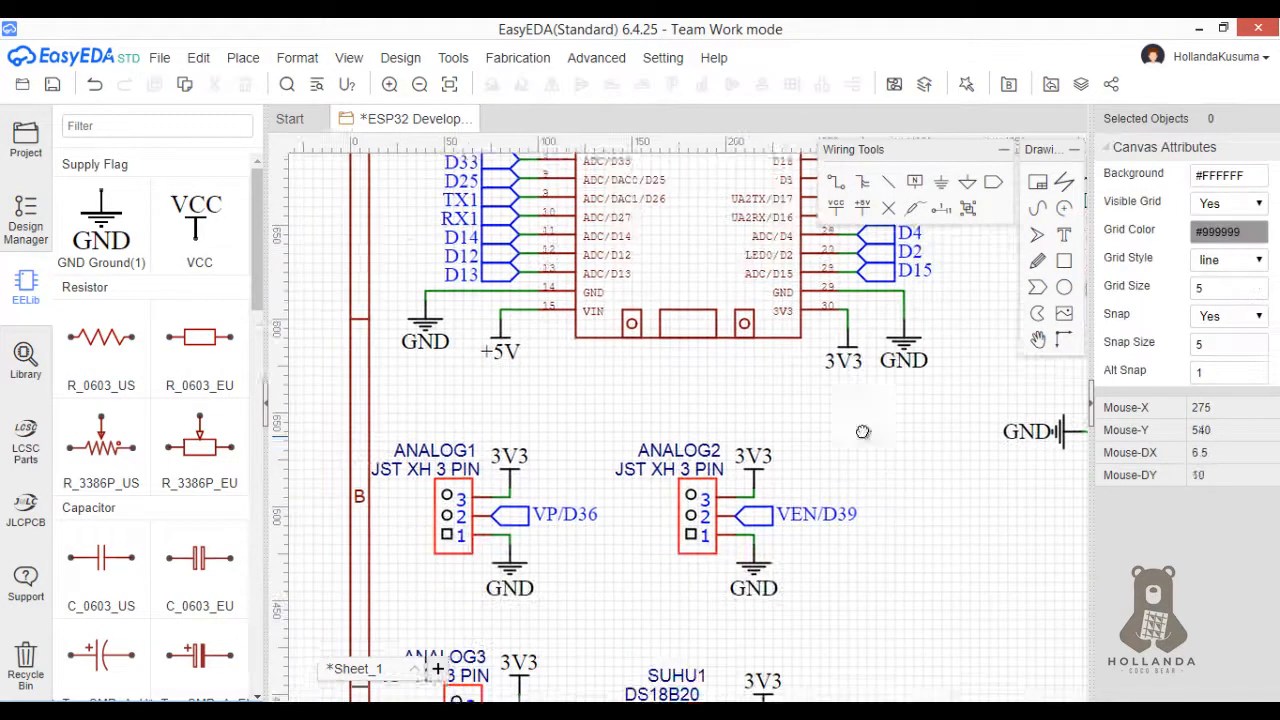
pyautogui.click(548, 599)
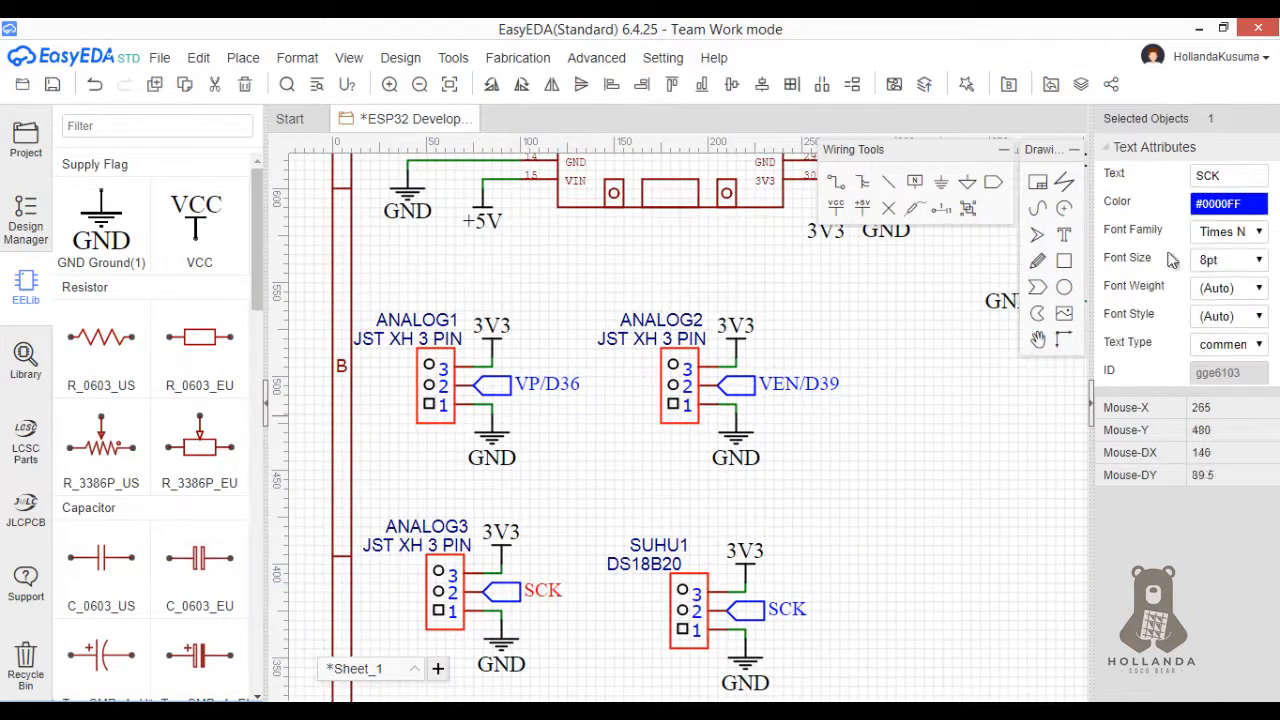
pyautogui.tripleClick(1237, 177)
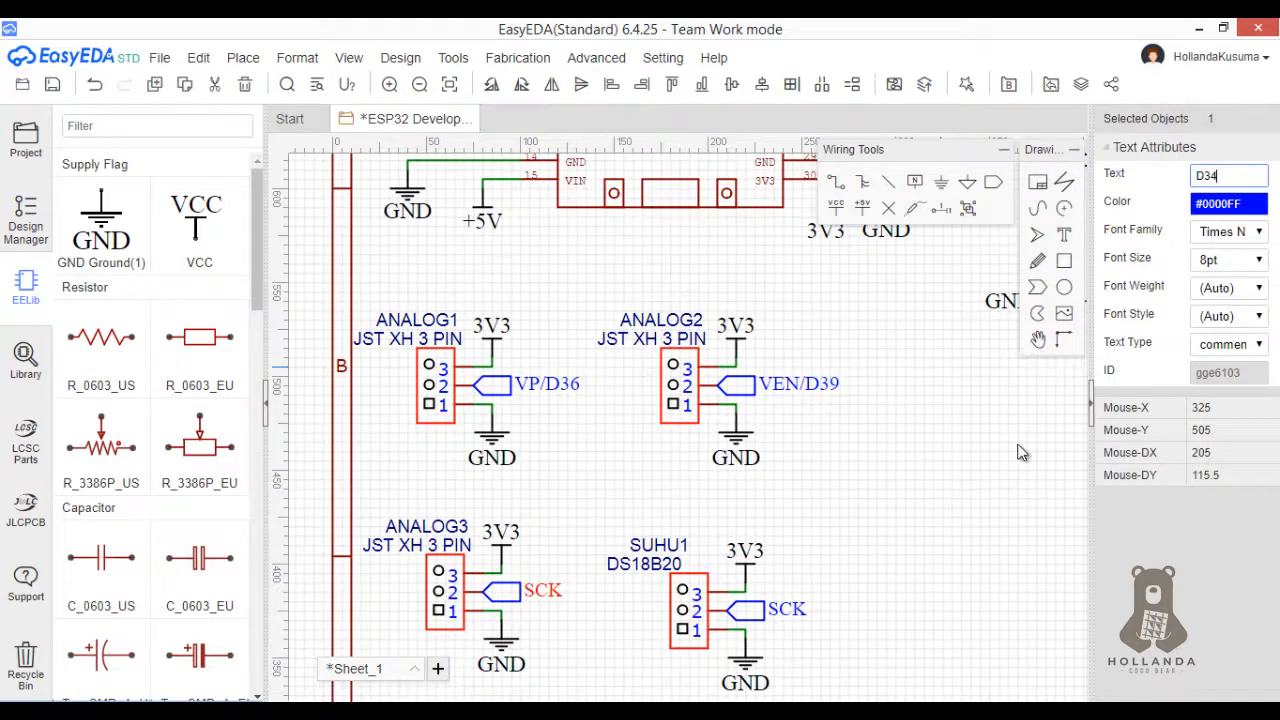
pyautogui.click(977, 469)
# - Place a JST XH 4 PIN connector from the personal library between the analog connectors and the data logger shield, rotated so its pins face right
pyautogui.scroll(-3, 920, 459)
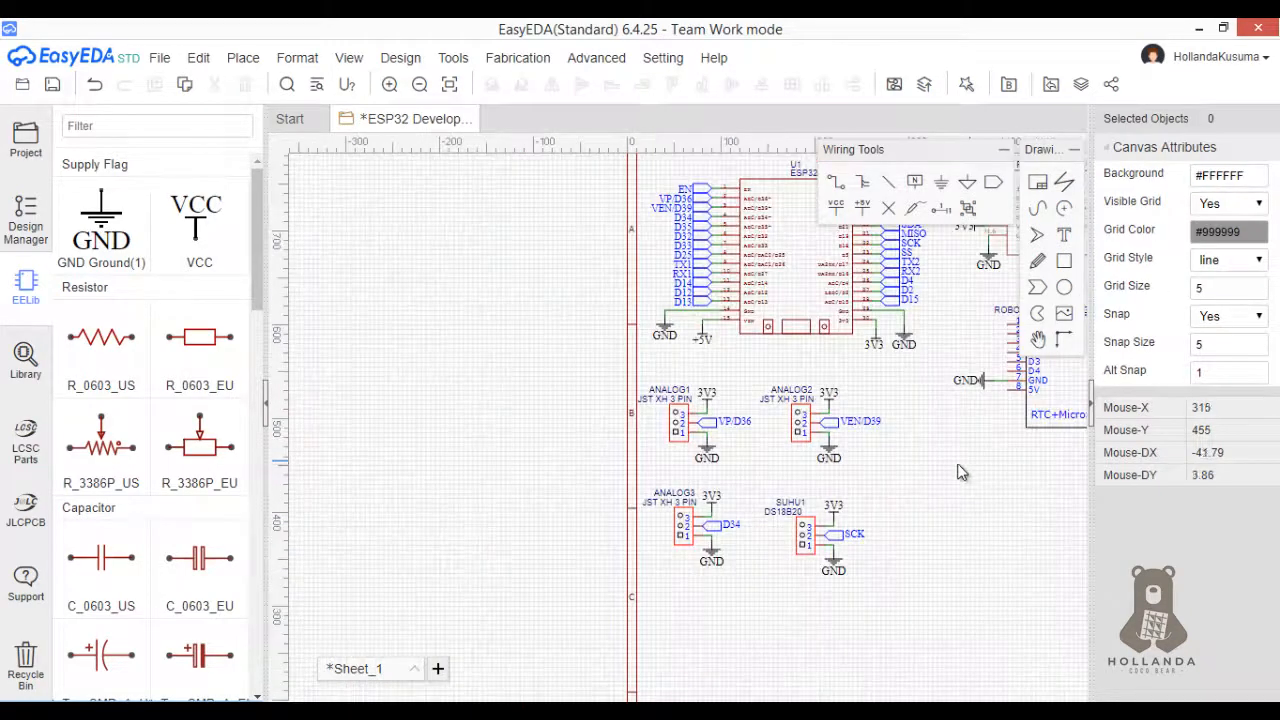
pyautogui.moveTo(955, 470); pyautogui.dragTo(645, 538, button='right')
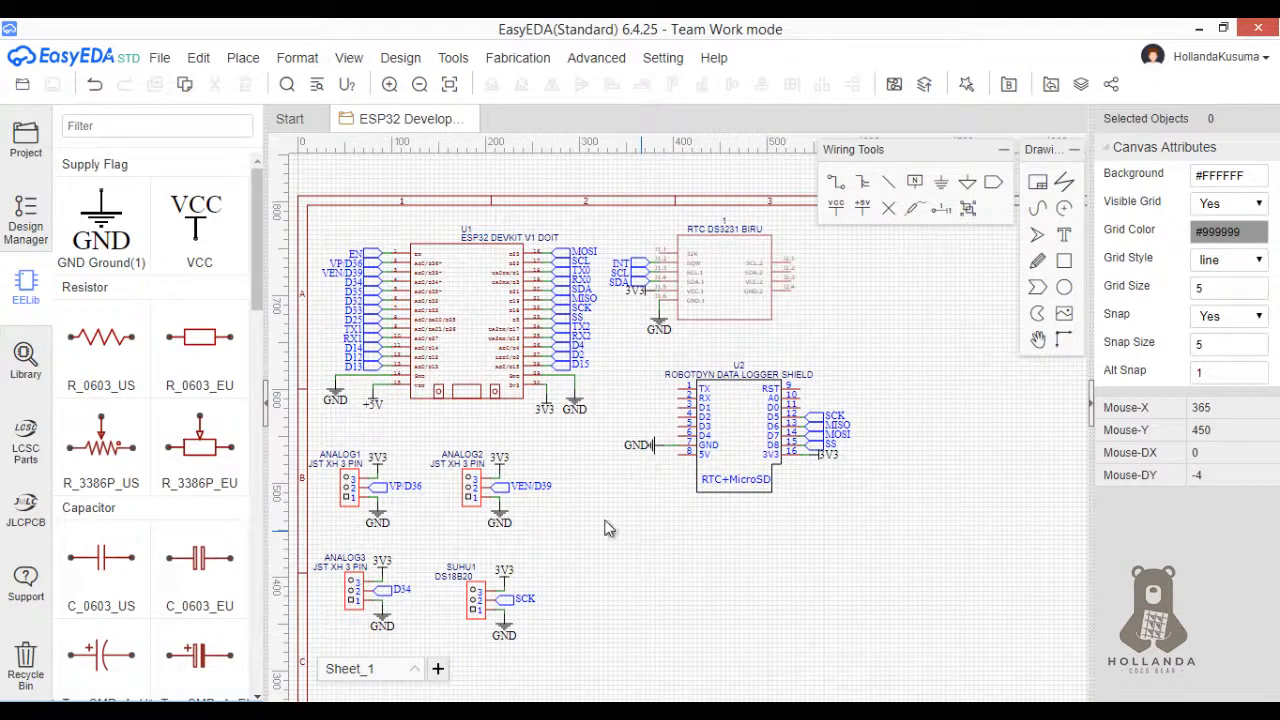
pyautogui.click(22, 357)
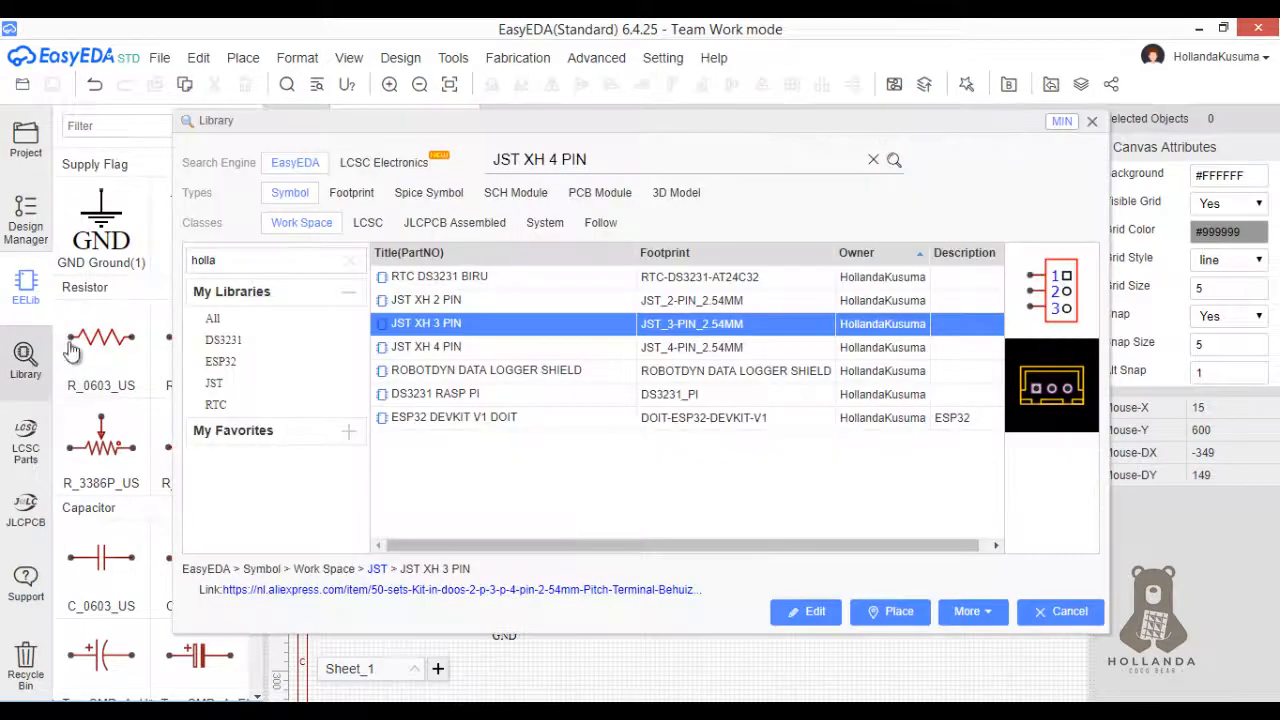
pyautogui.click(447, 350)
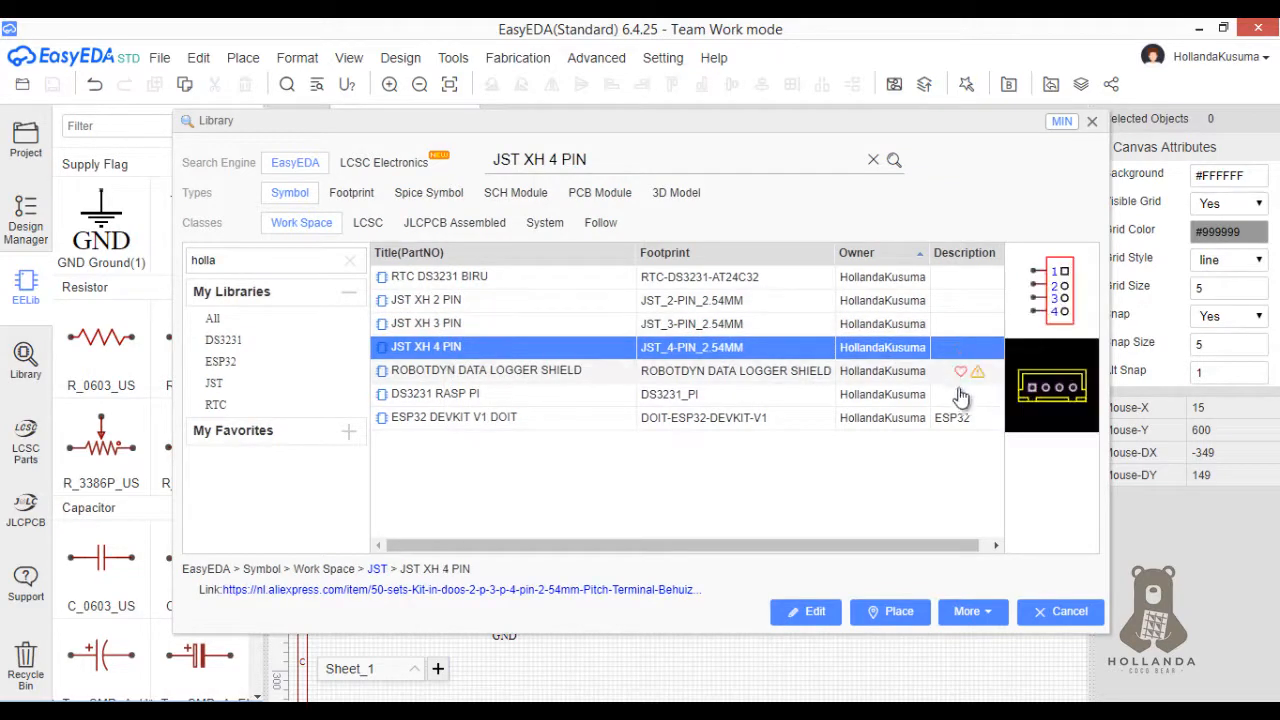
pyautogui.click(899, 611)
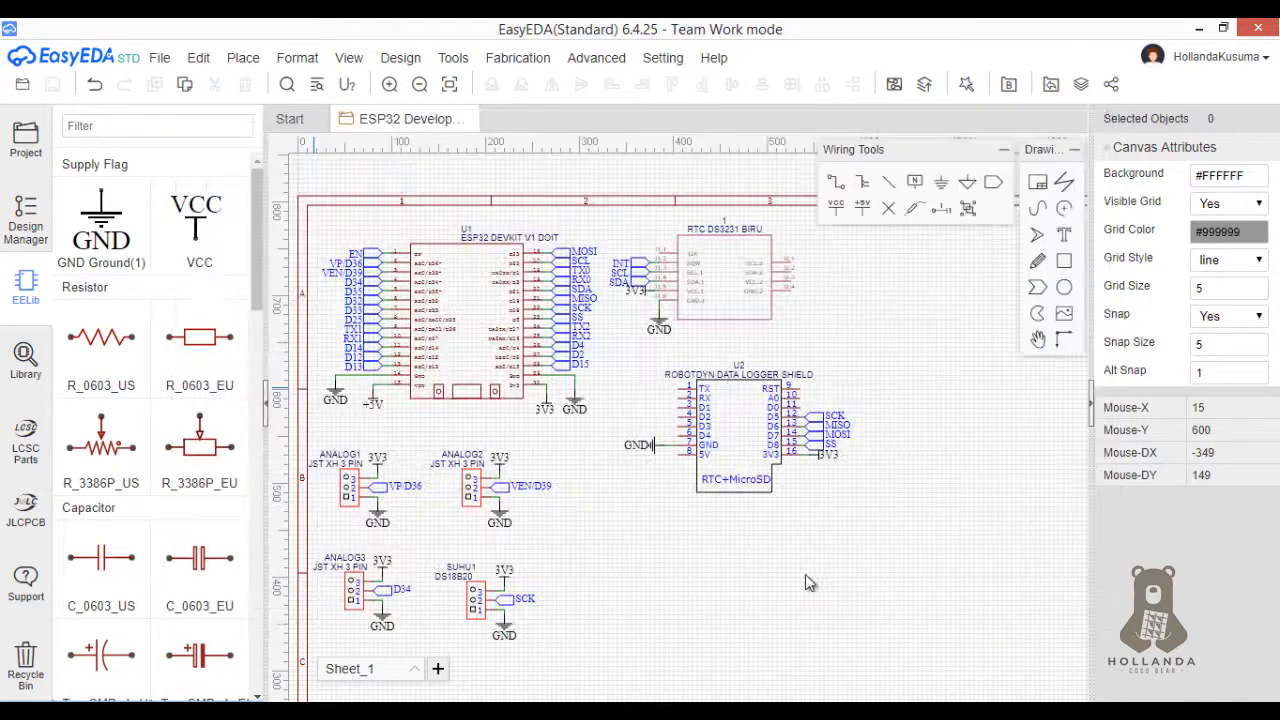
pyautogui.press('space')
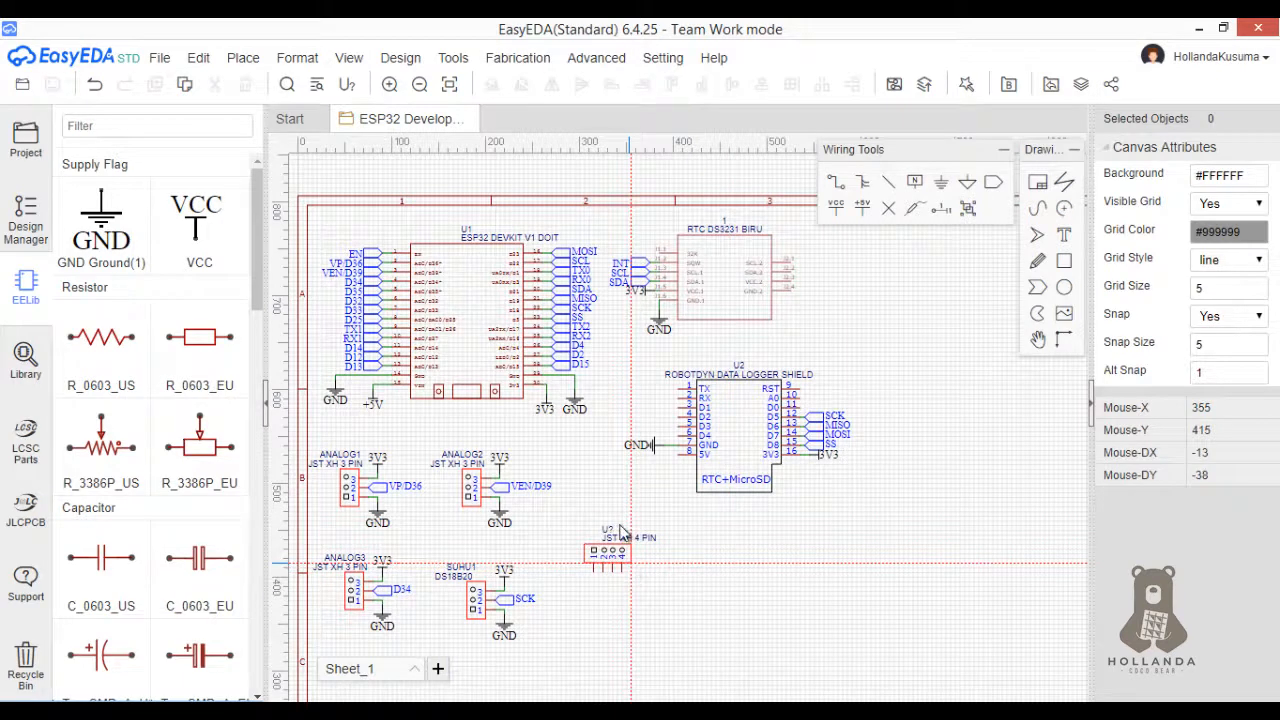
pyautogui.click(617, 514)
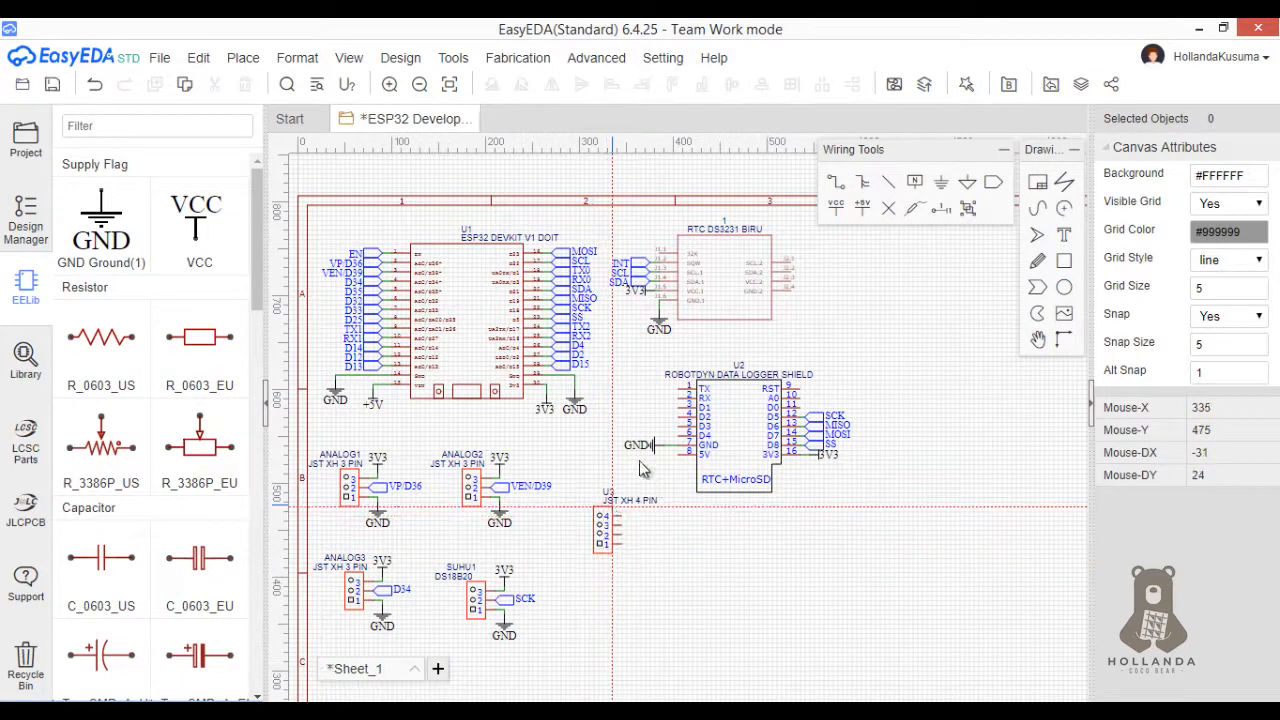
# - Move the data logger shield with its net ports and power flags to the right of the RTC DS3231 module
pyautogui.moveTo(617, 353); pyautogui.dragTo(871, 490)
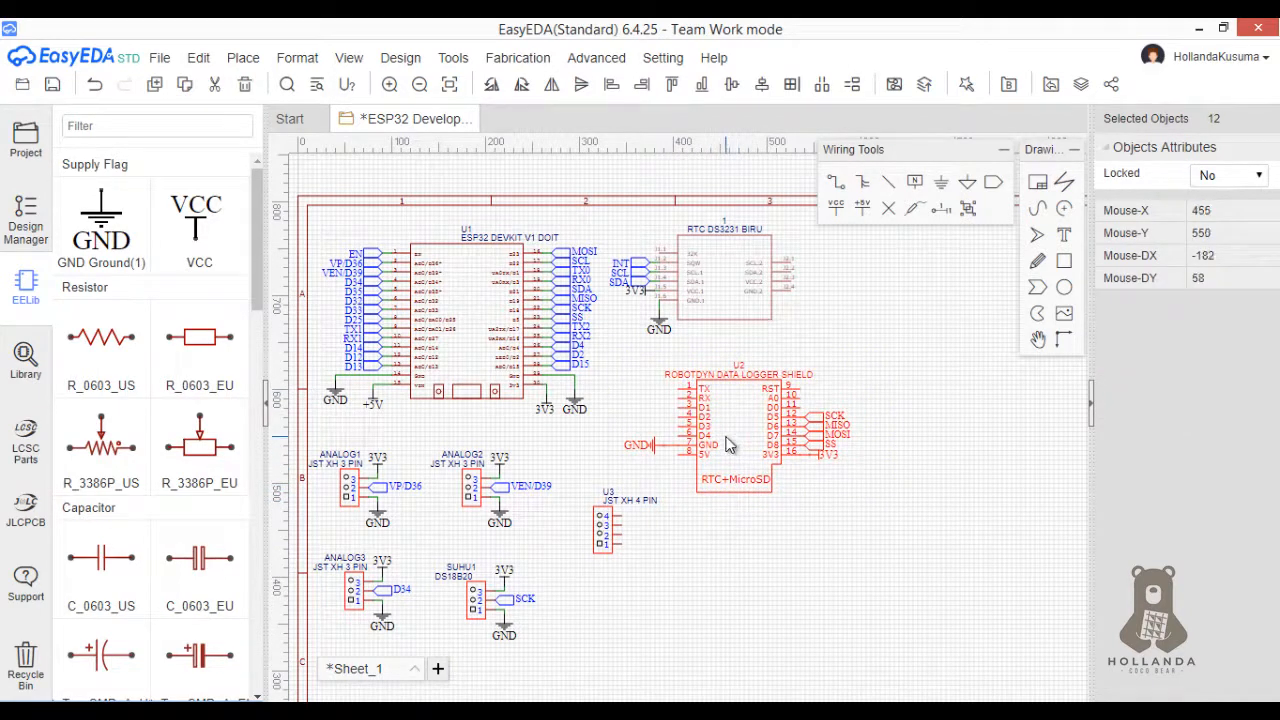
pyautogui.rightClick(729, 445)
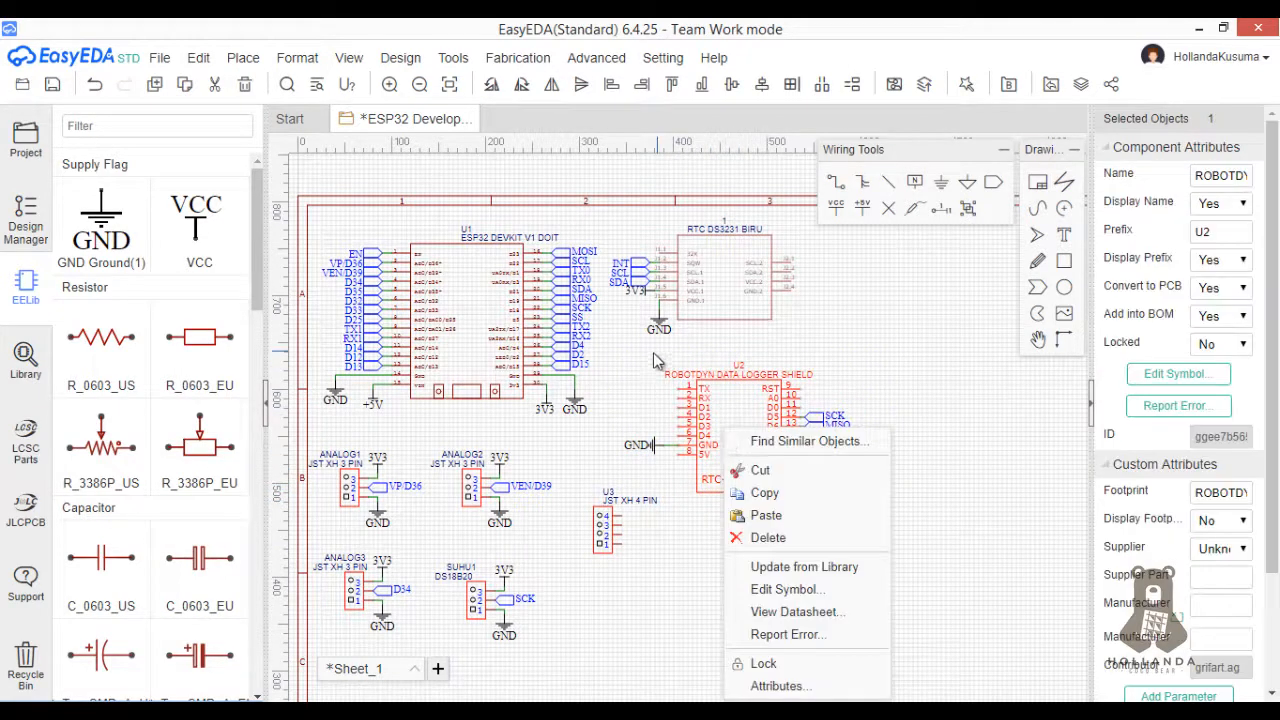
pyautogui.moveTo(611, 357); pyautogui.dragTo(877, 506)
pyautogui.moveTo(729, 461); pyautogui.dragTo(941, 312)
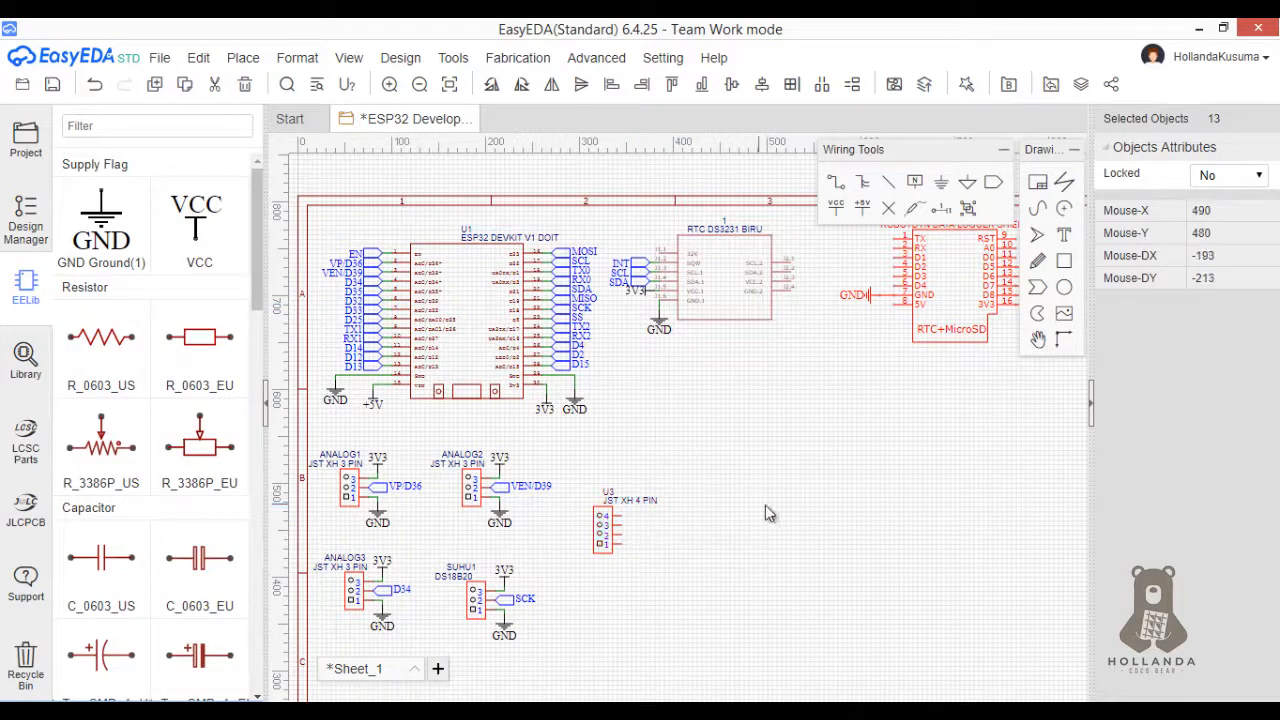
# - Move the JST XH 4 PIN connector up beneath the RTC module and set its prefix to I2C1
pyautogui.scroll(-1, 768, 510)
pyautogui.moveTo(773, 526); pyautogui.dragTo(696, 473, button='right')
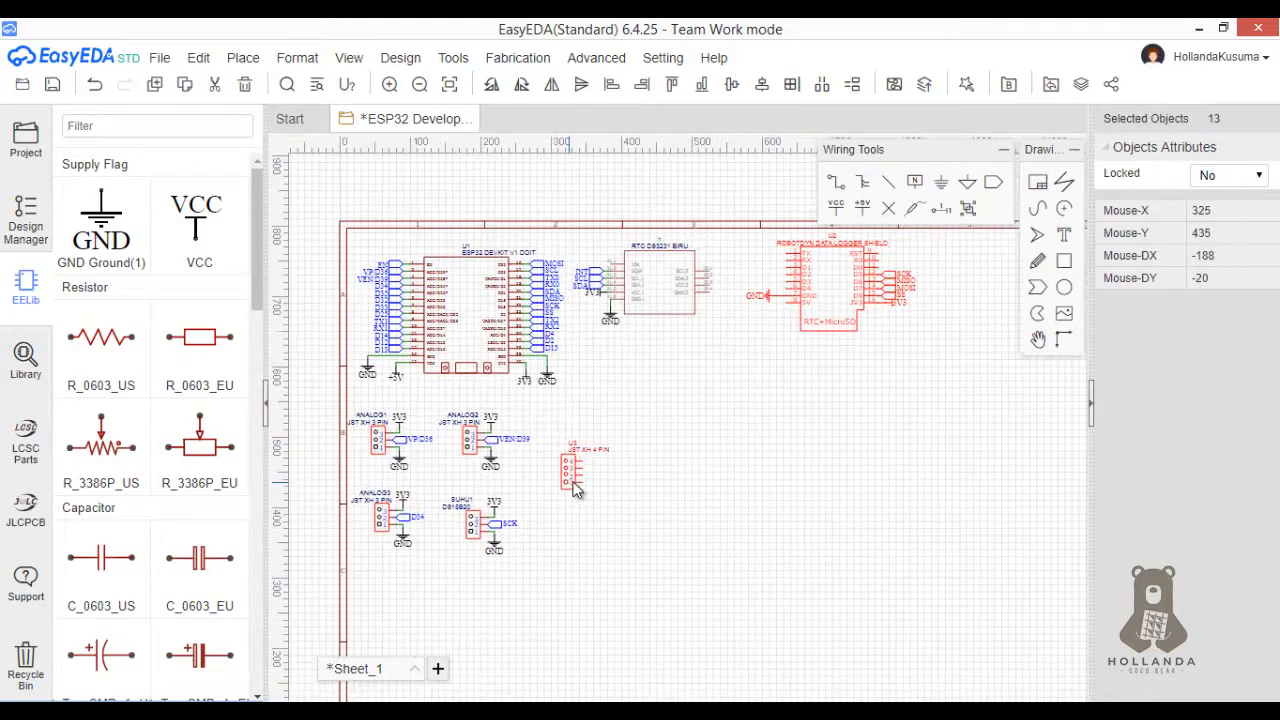
pyautogui.moveTo(575, 488); pyautogui.dragTo(643, 438)
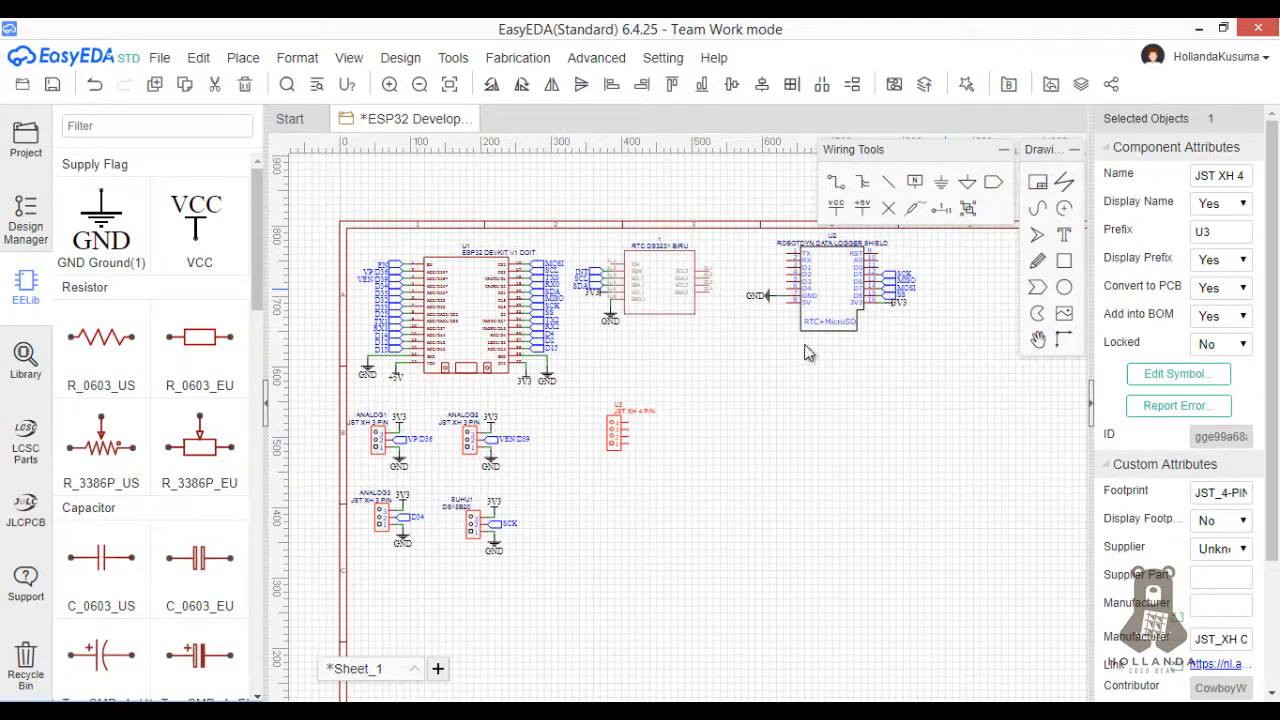
pyautogui.doubleClick(1232, 236)
pyautogui.click(824, 468)
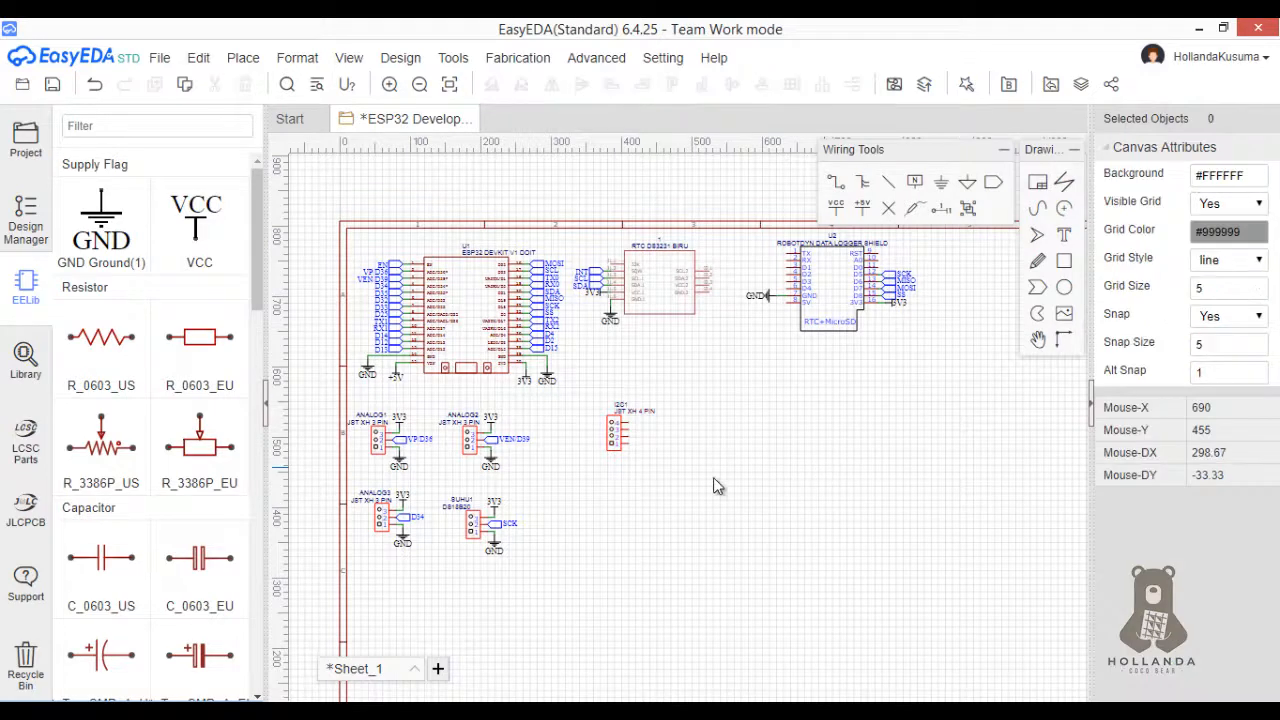
pyautogui.click(620, 436)
pyautogui.hotkey('ctrl', 'c')
pyautogui.hotkey('ctrl', 'v')
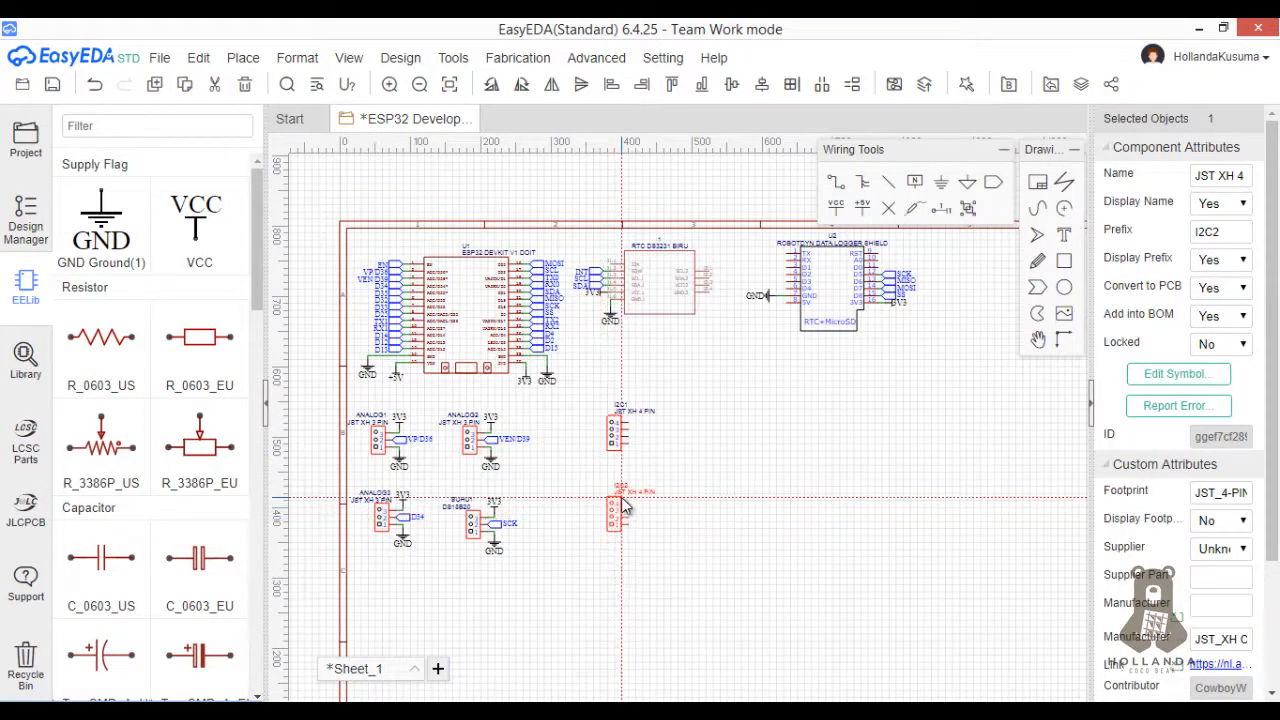
pyautogui.press('Escape')
# - Copy the RTC module's SCL and SDA net ports with its 3V3 and GND flags, and paste them rotated 180° beside the I2C1 connector
pyautogui.scroll(2, 647, 435)
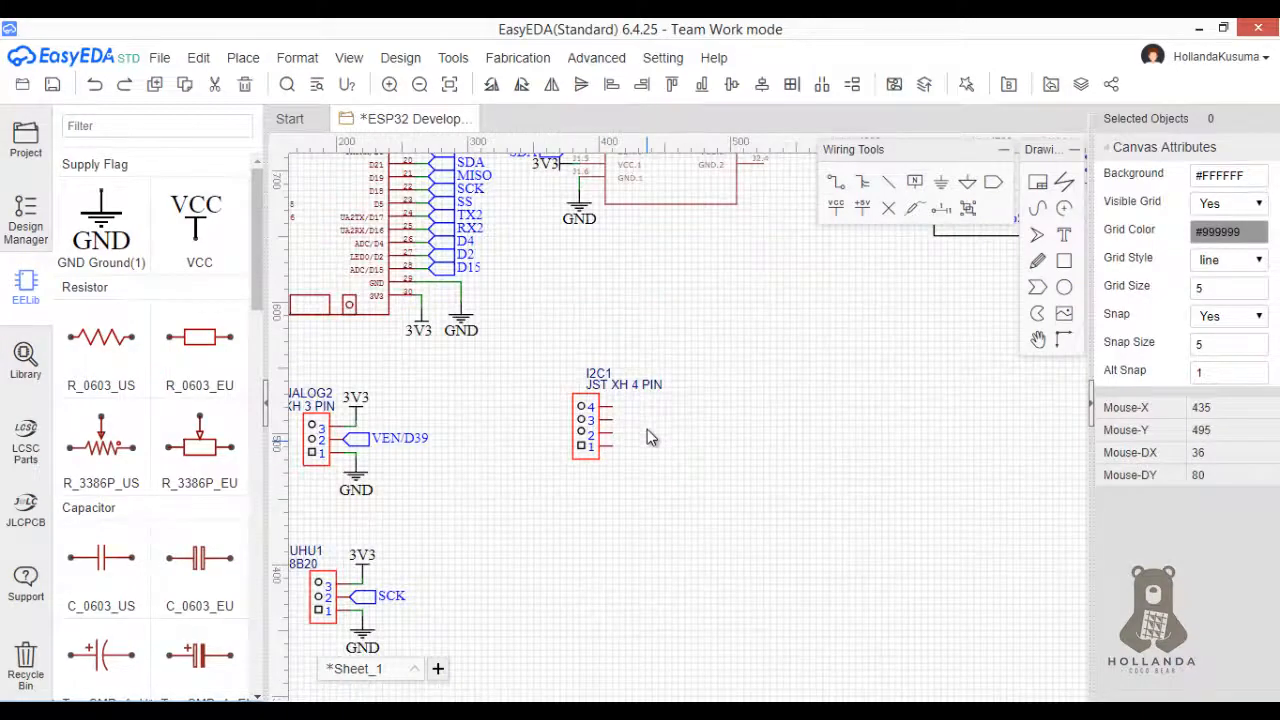
pyautogui.moveTo(692, 379); pyautogui.dragTo(645, 478, button='right')
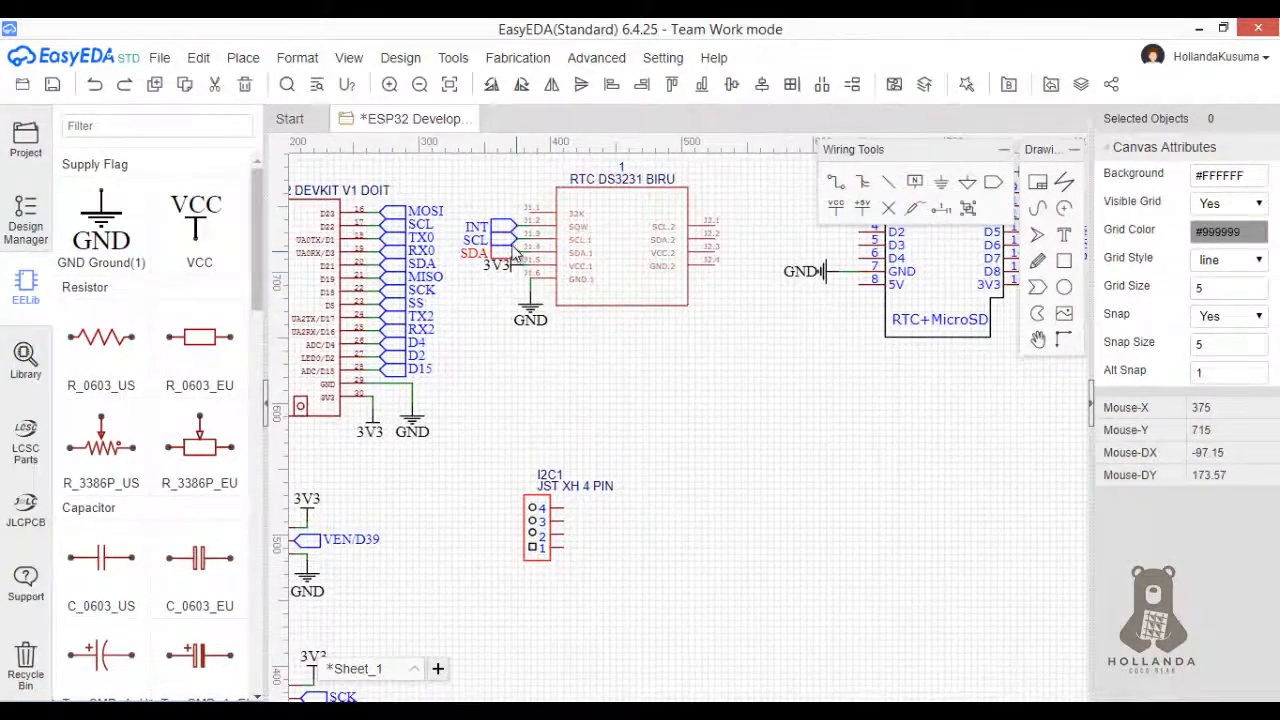
pyautogui.click(507, 241)
pyautogui.click(506, 254)
pyautogui.click(505, 266)
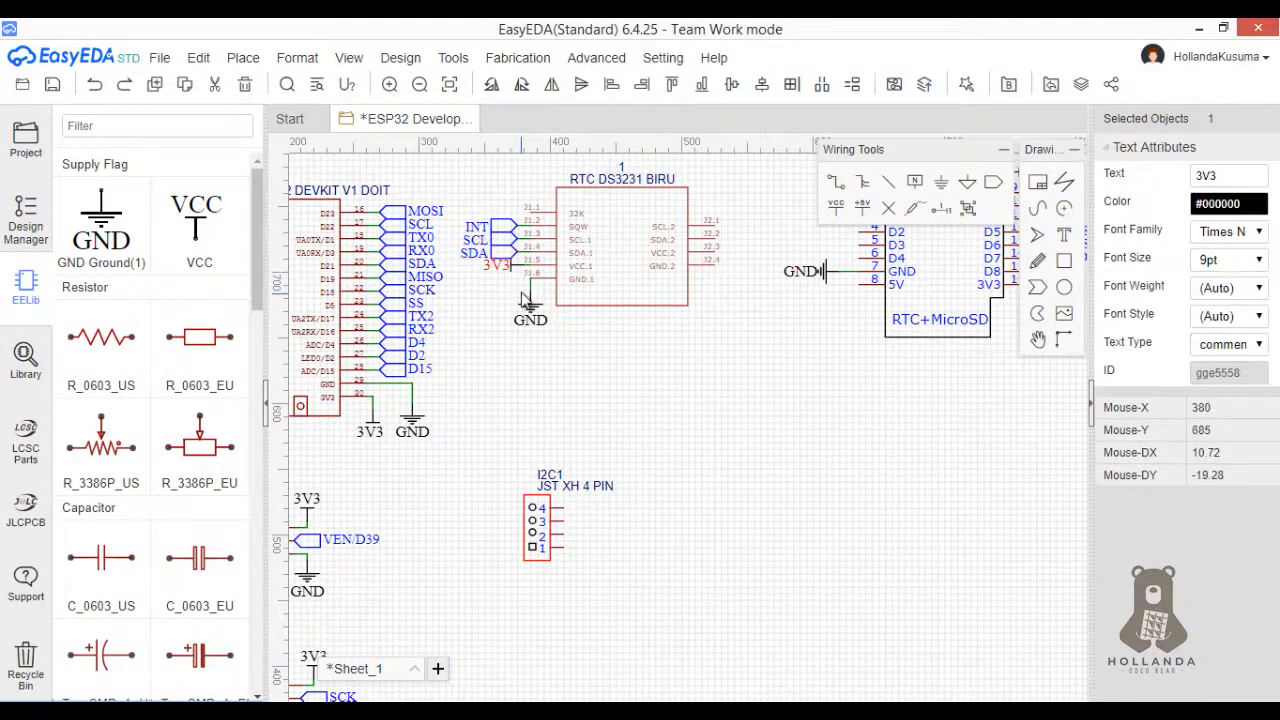
pyautogui.click(519, 267)
pyautogui.keyDown('ctrl'); pyautogui.click(530, 310); pyautogui.keyUp('ctrl')
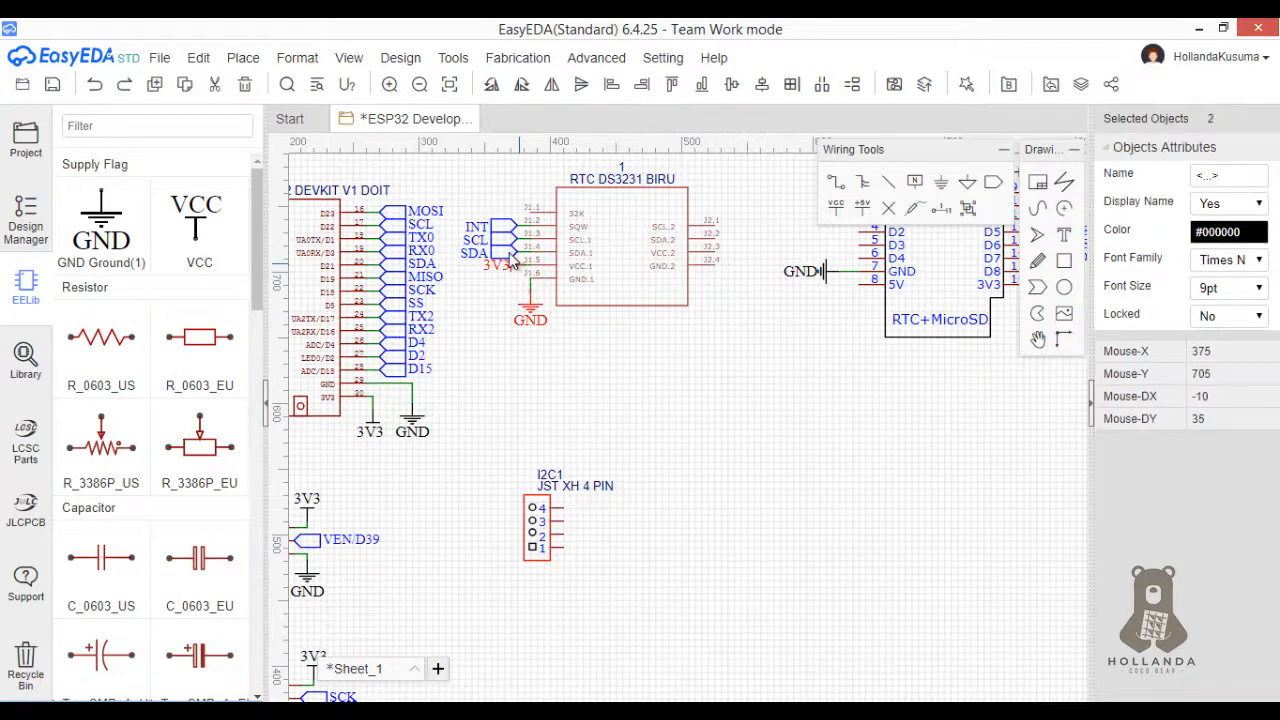
pyautogui.keyDown('ctrl'); pyautogui.click(509, 251); pyautogui.keyUp('ctrl')
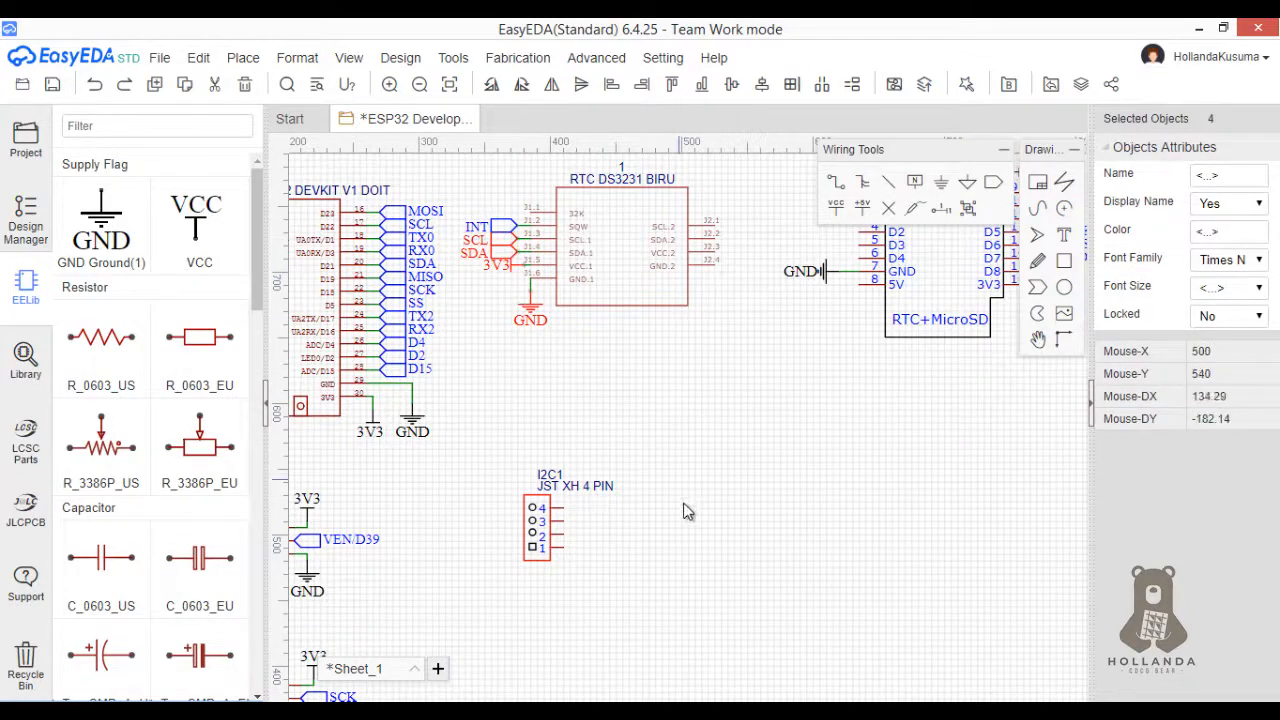
pyautogui.hotkey('ctrl', 'v')
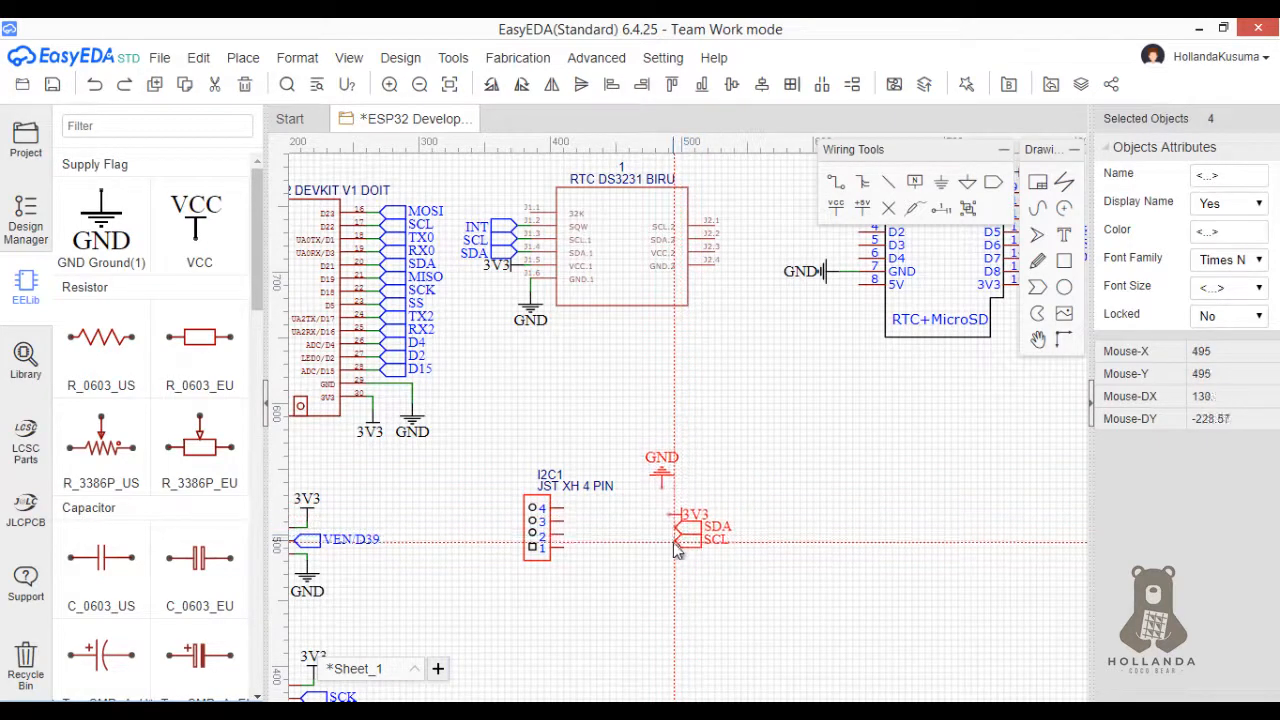
pyautogui.press('space')
pyautogui.press('space')
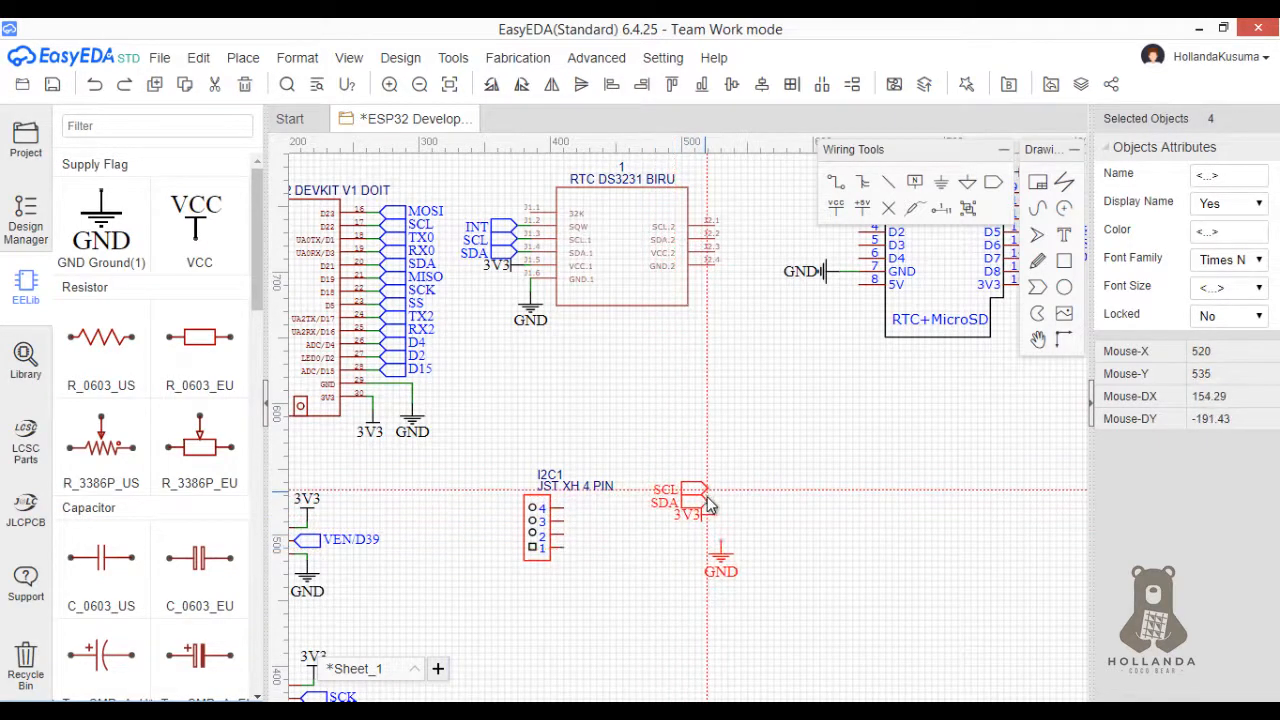
pyautogui.press('space')
pyautogui.press('space')
pyautogui.click(712, 517)
pyautogui.click(704, 561)
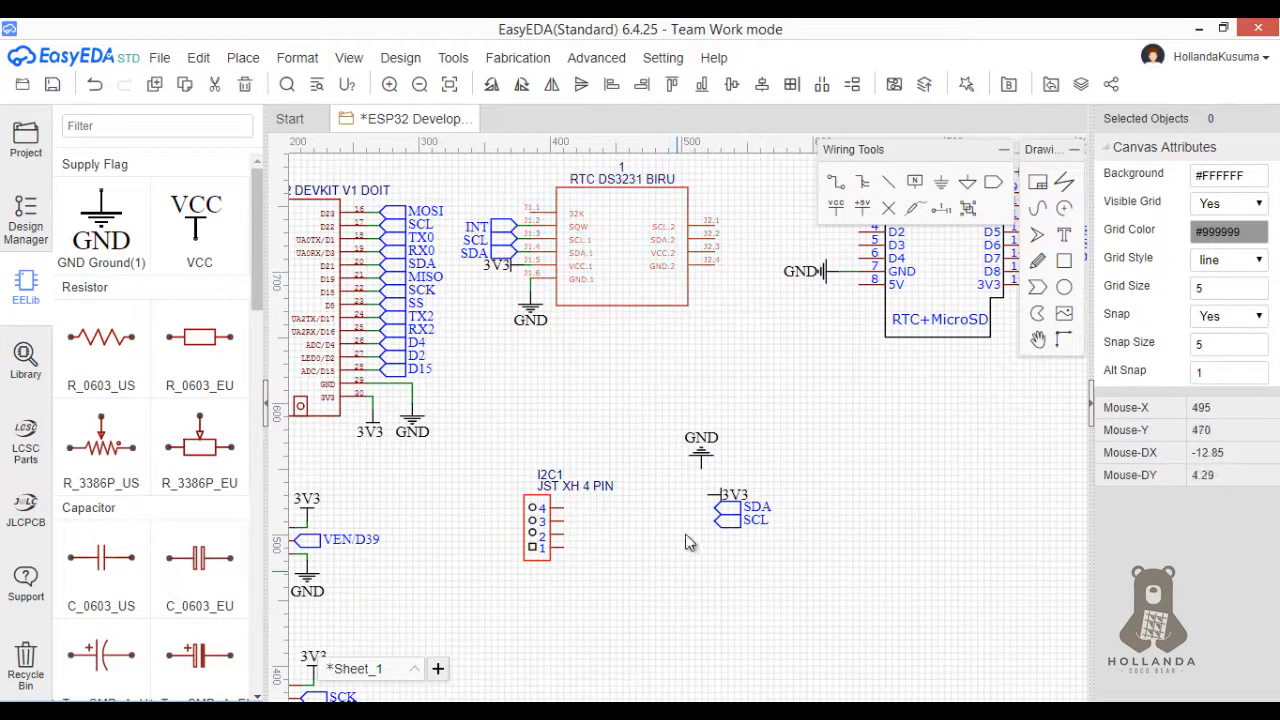
# - Move the pasted 3V3 flag next to the I2C1 connector and connect it to pin 1
pyautogui.click(716, 505)
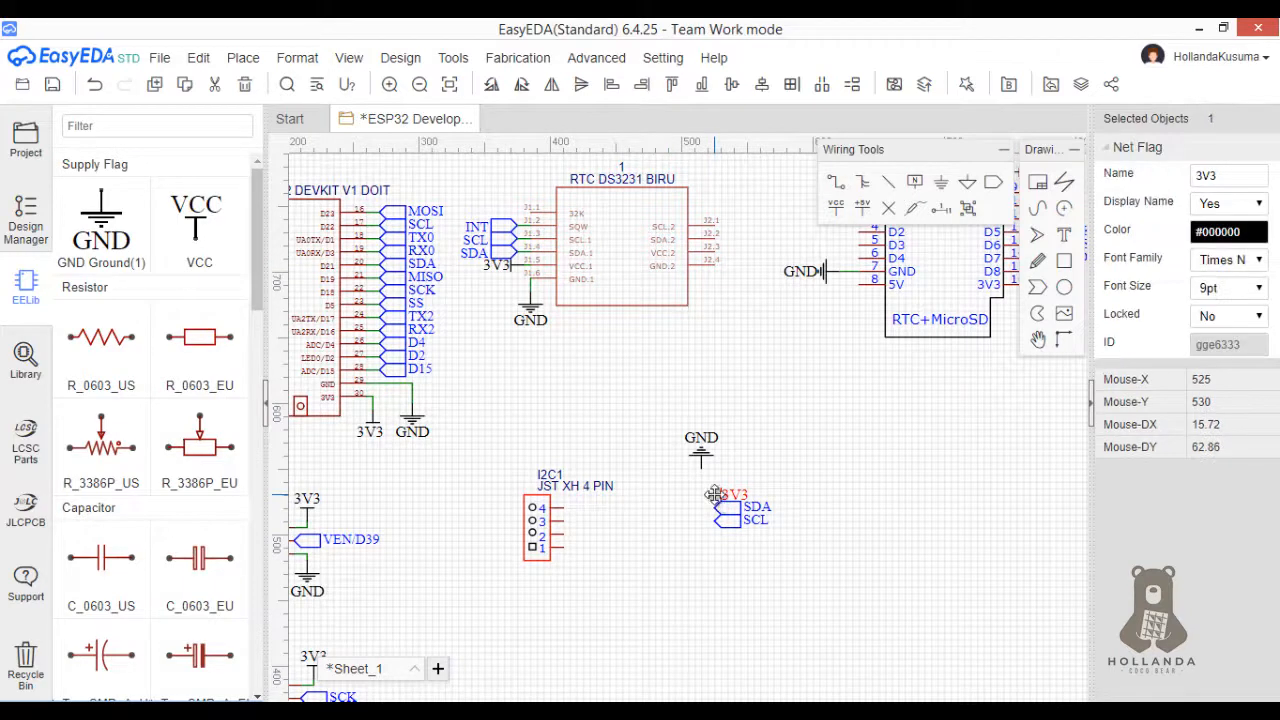
pyautogui.moveTo(714, 496); pyautogui.dragTo(603, 543)
pyautogui.scroll(3, 578, 558)
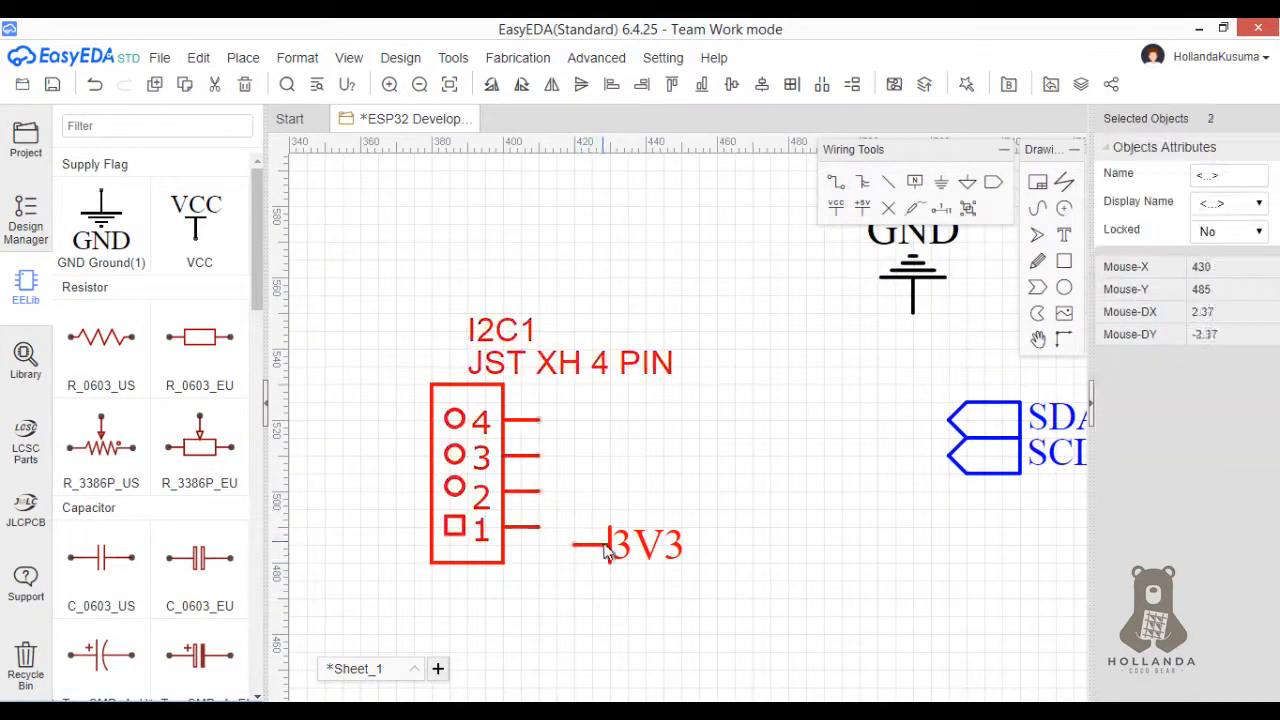
pyautogui.click(613, 556)
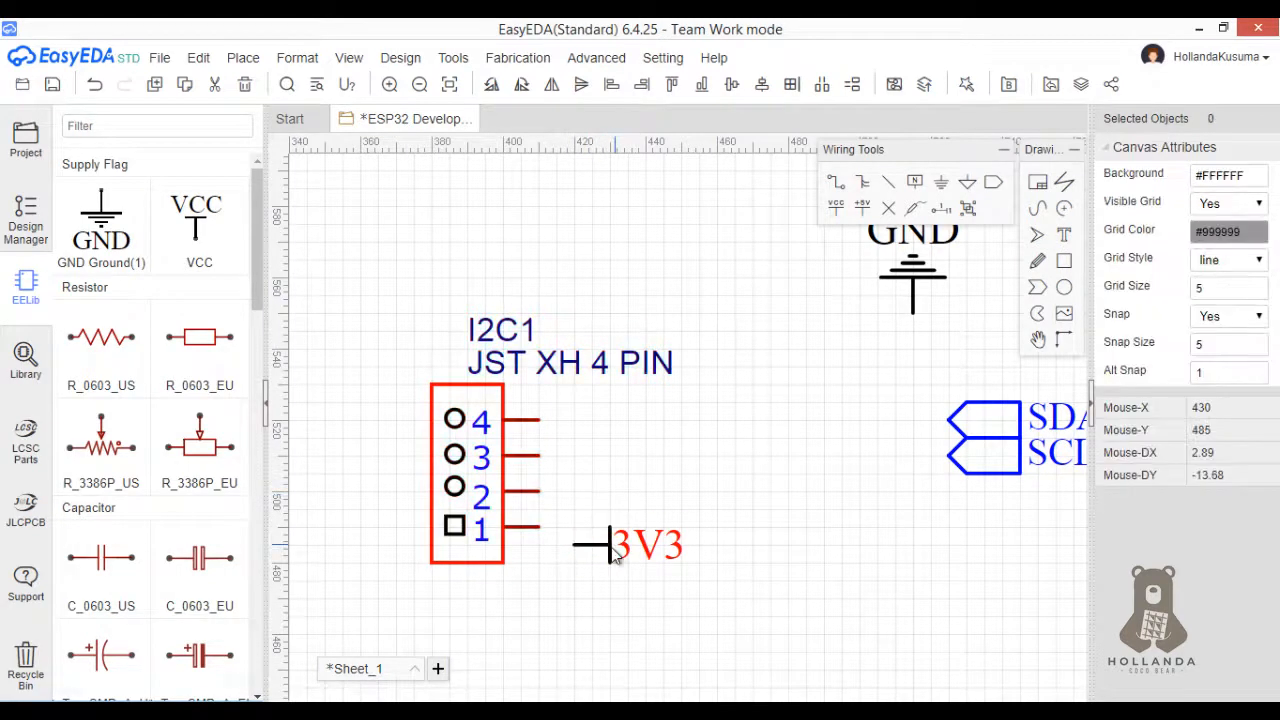
pyautogui.moveTo(602, 548)
pyautogui.mouseDown()
pyautogui.moveTo(576, 536)
pyautogui.moveTo(604, 530)
pyautogui.mouseUp()
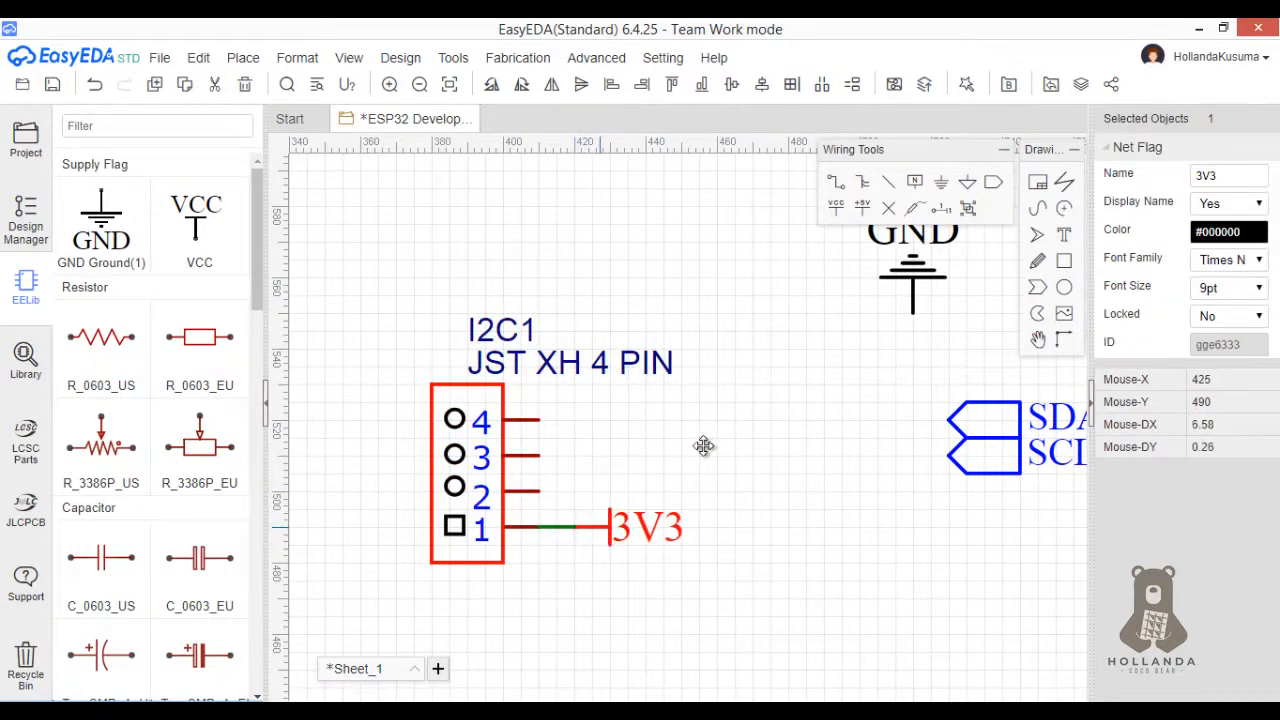
# - Connect the pasted GND flag to pin 2 of I2C1, pointing downward and clear of the 3V3 label
pyautogui.click(912, 282)
pyautogui.press('space')
pyautogui.press('space')
pyautogui.press('space')
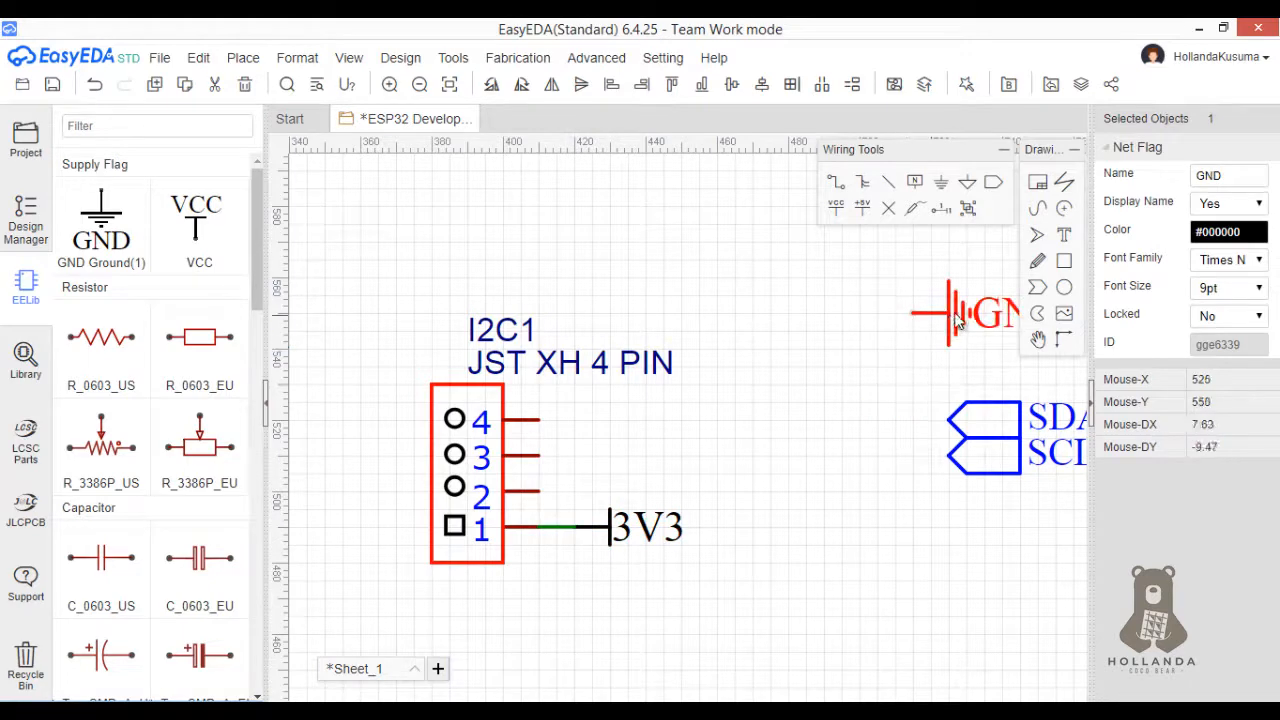
pyautogui.moveTo(957, 320); pyautogui.dragTo(738, 490)
pyautogui.press('space')
pyautogui.press('space')
pyautogui.press('space')
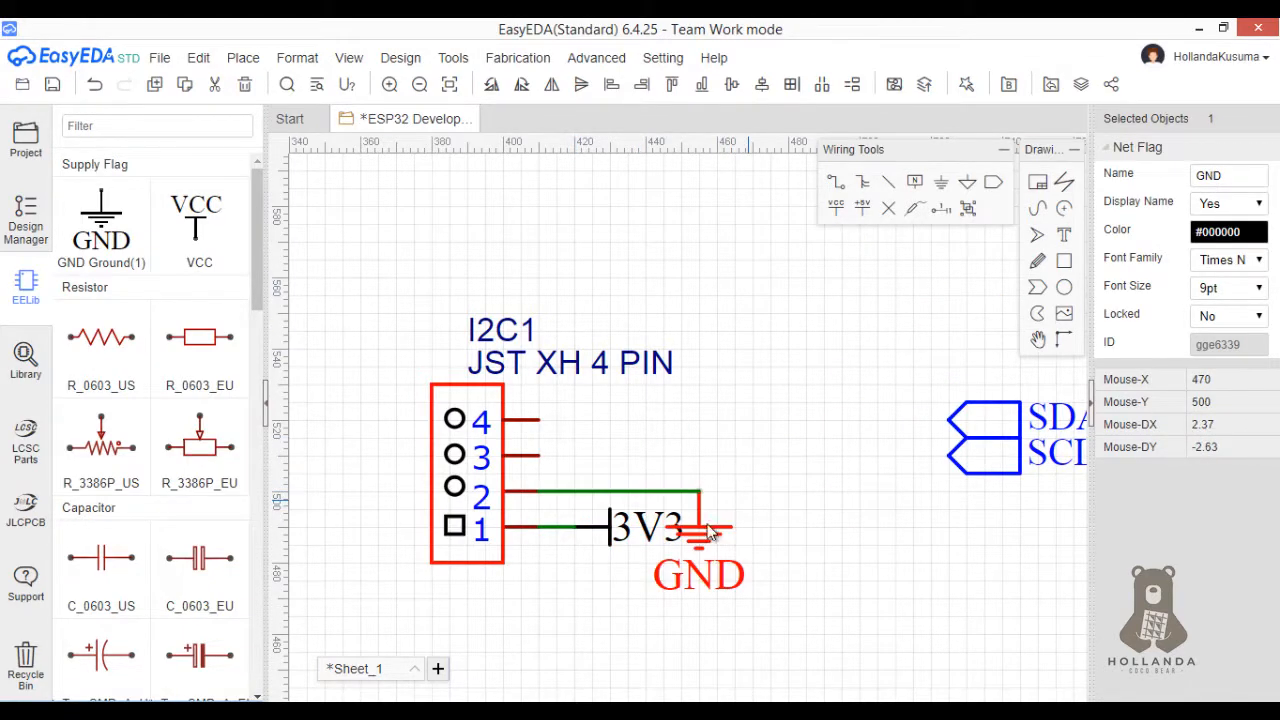
pyautogui.moveTo(712, 538); pyautogui.dragTo(764, 534)
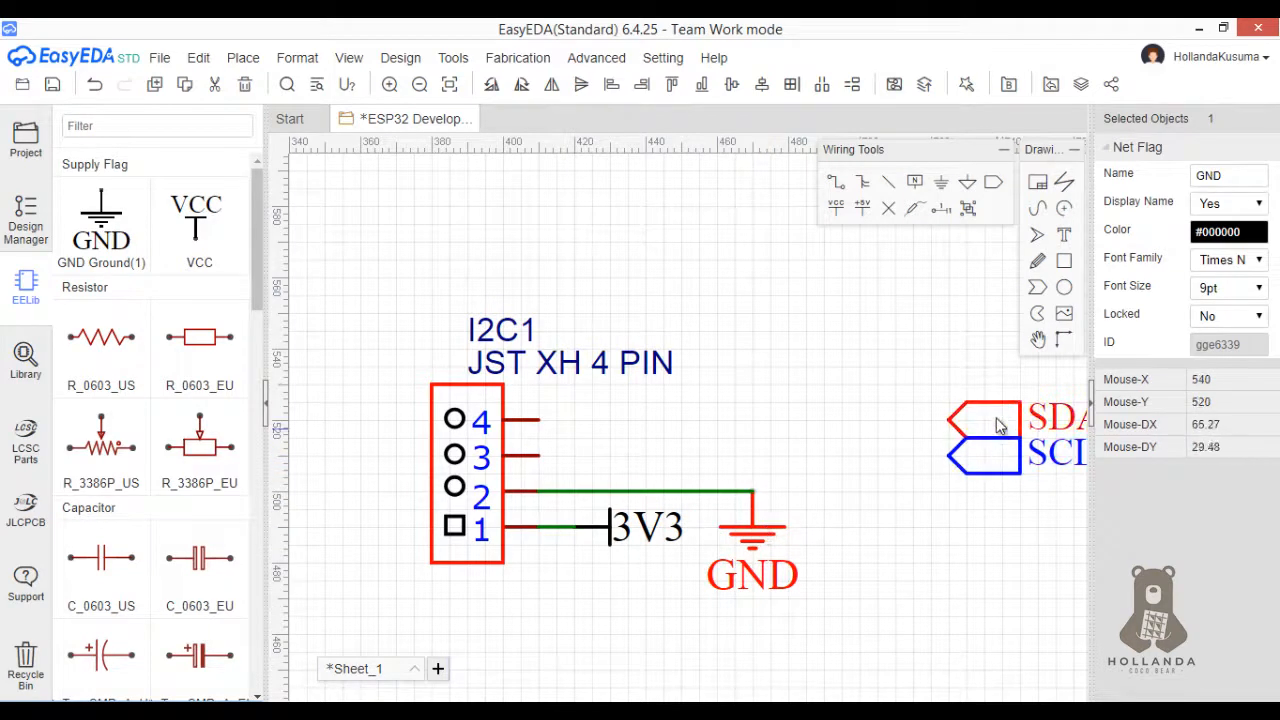
# - Connect the SDA net port to pin 3 and the SCL net port to pin 4 of the I2C1 connector
pyautogui.moveTo(988, 409); pyautogui.dragTo(632, 457)
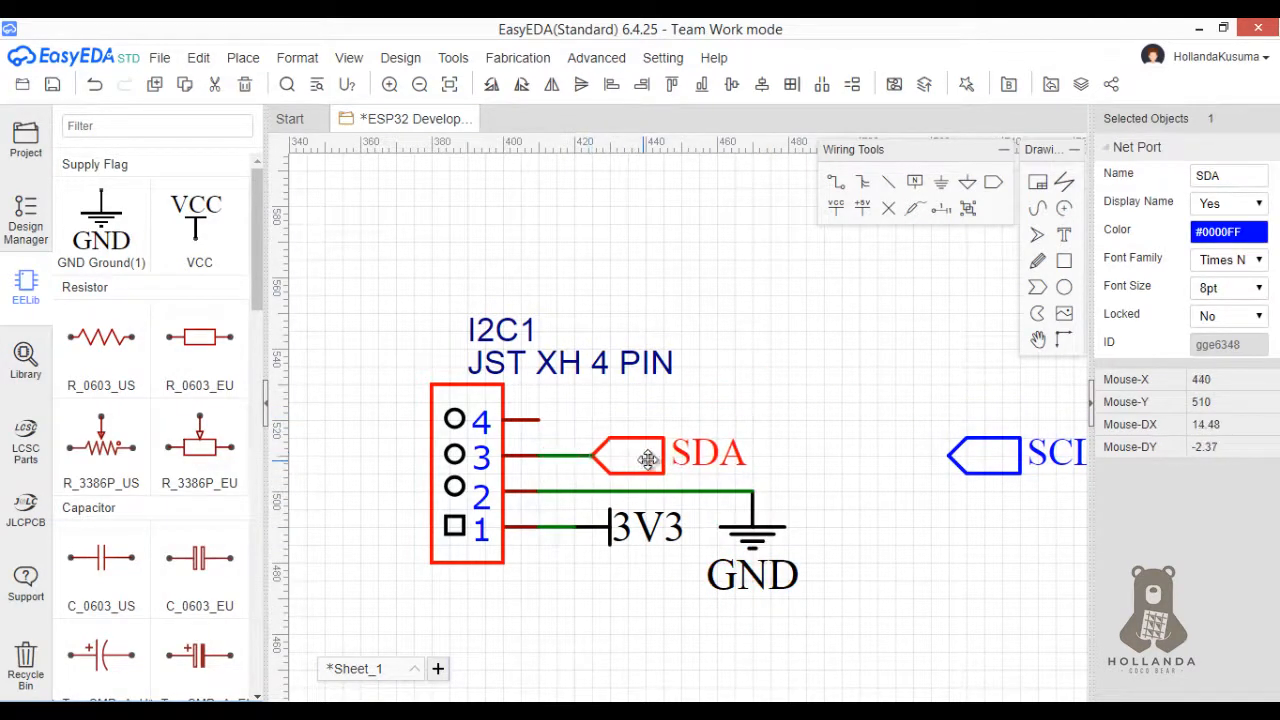
pyautogui.moveTo(984, 458); pyautogui.dragTo(623, 420)
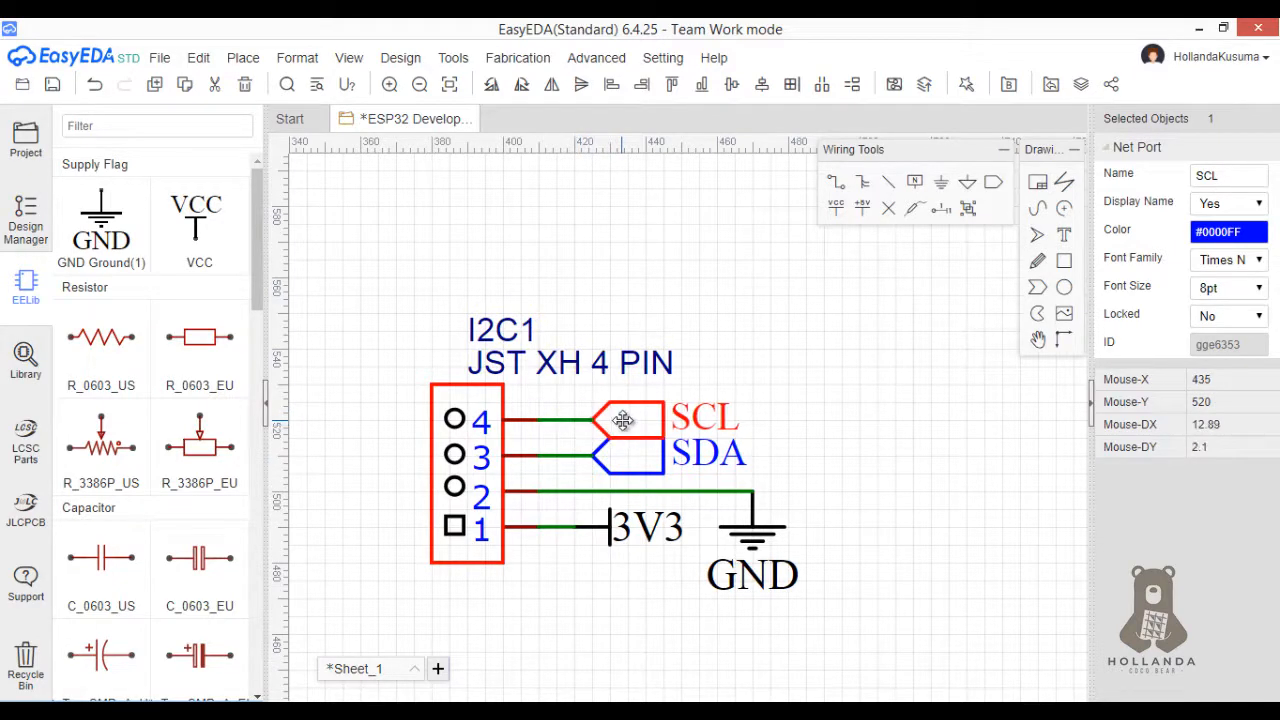
pyautogui.click(920, 463)
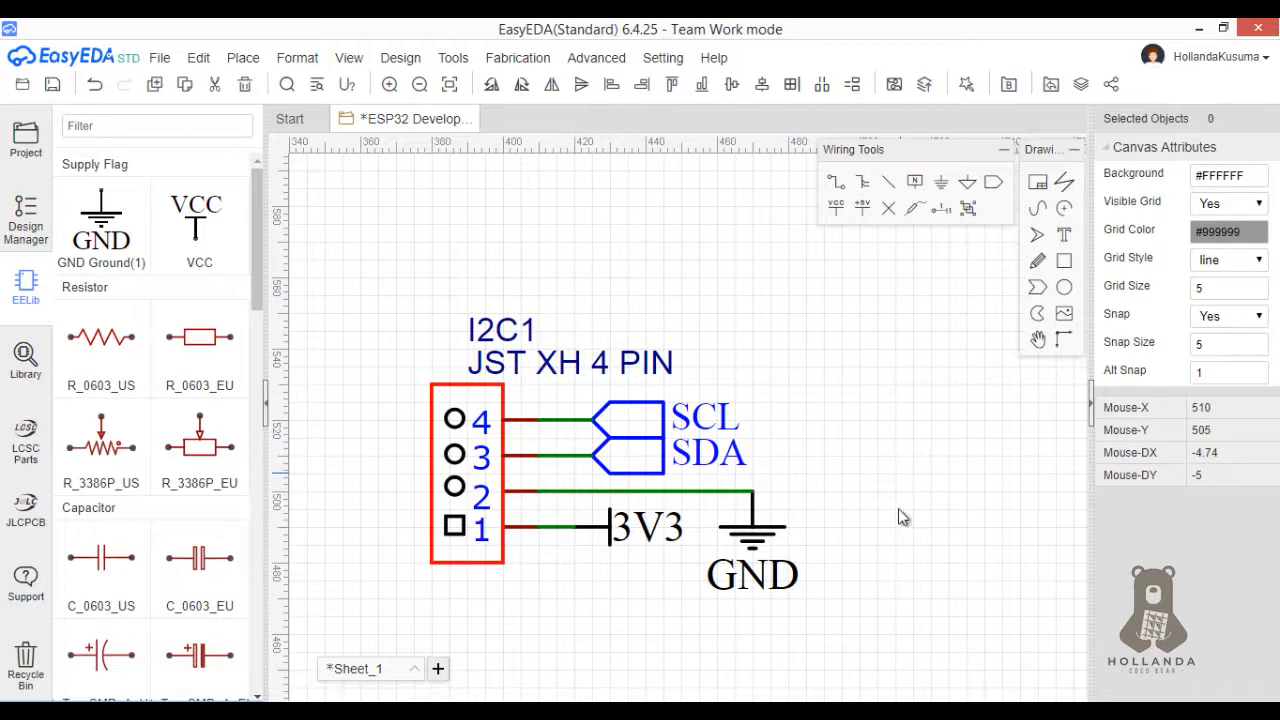
# - Duplicate the wired I2C1 connector three times to form a two-by-two grid, and turn the fourth connector's part name vertical
pyautogui.scroll(-1, 800, 443)
pyautogui.scroll(-1, 827, 428)
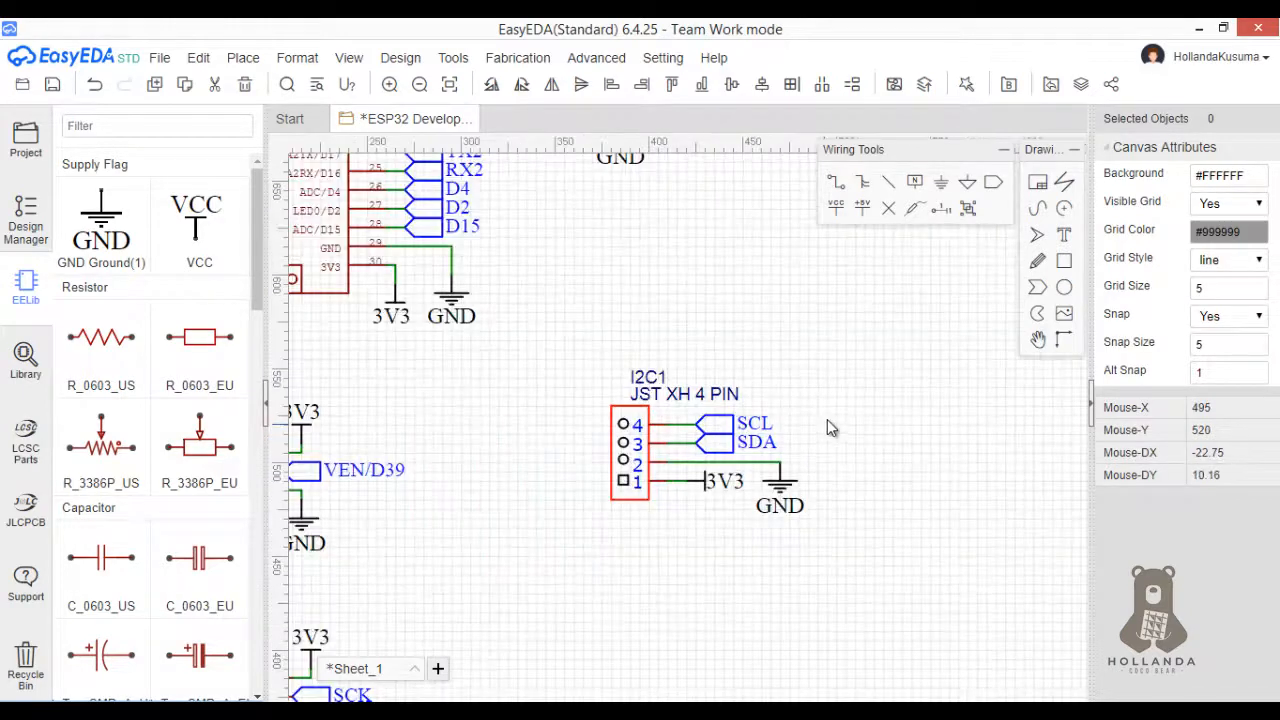
pyautogui.moveTo(581, 332); pyautogui.dragTo(835, 551)
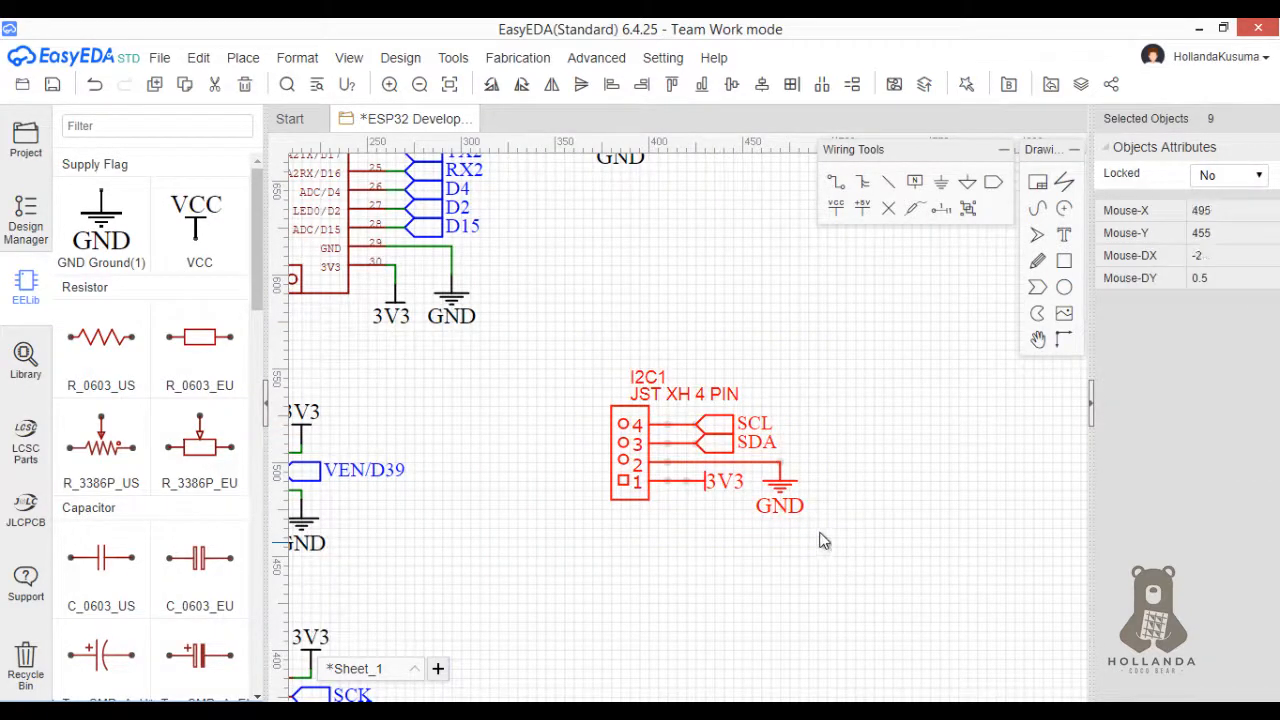
pyautogui.hotkey('ctrl', 'c')
pyautogui.hotkey('ctrl', 'v')
pyautogui.click(652, 575)
pyautogui.scroll(-3, 652, 575)
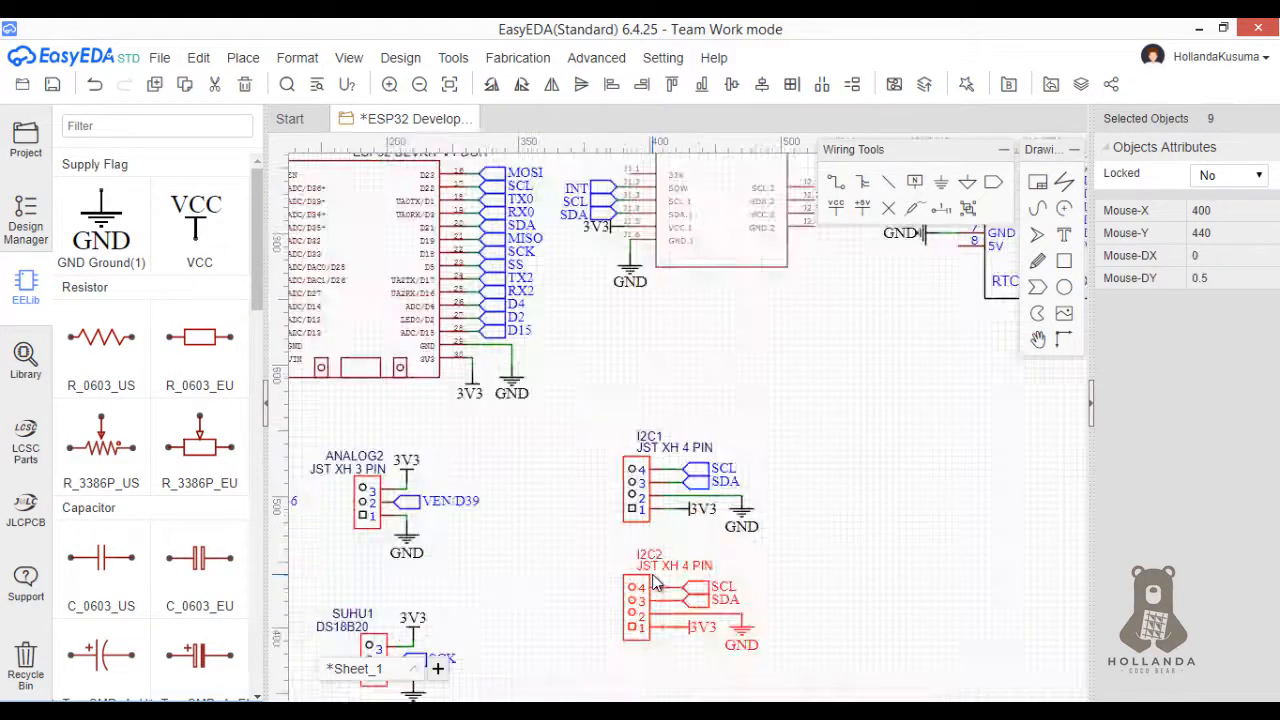
pyautogui.hotkey('ctrl', 'v')
pyautogui.click(790, 490)
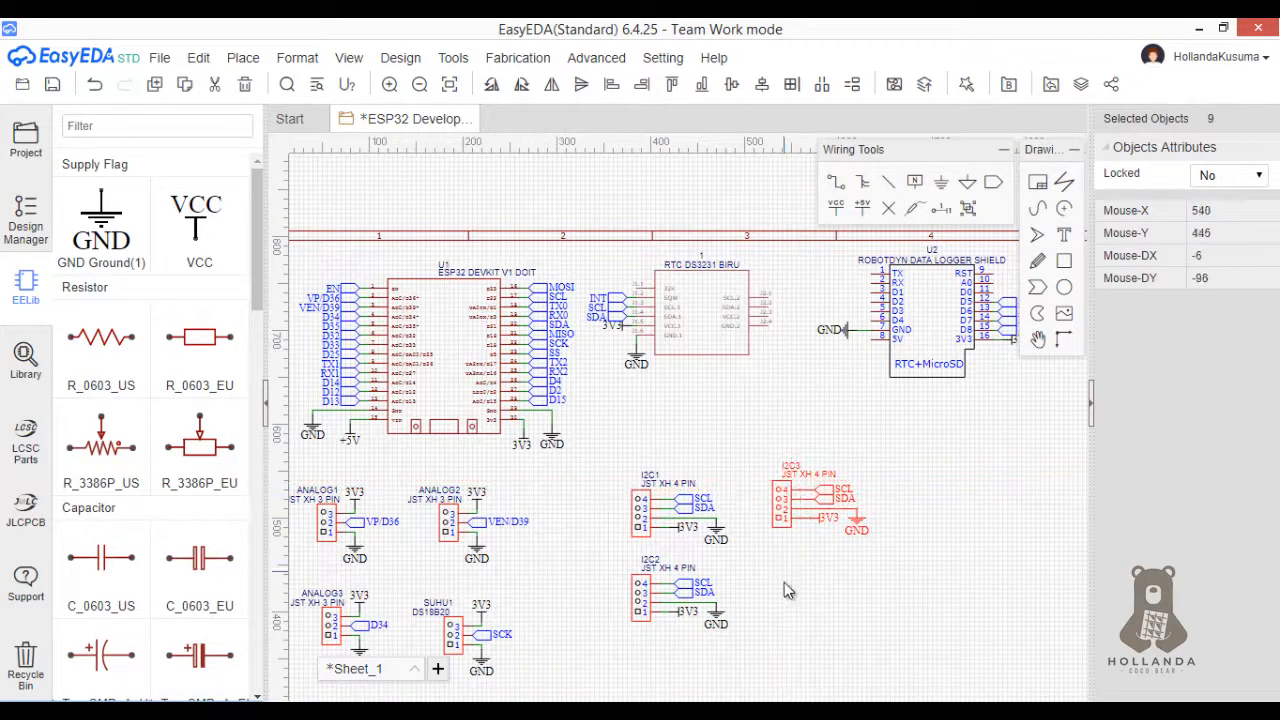
pyautogui.hotkey('ctrl', 'v')
pyautogui.click(950, 543)
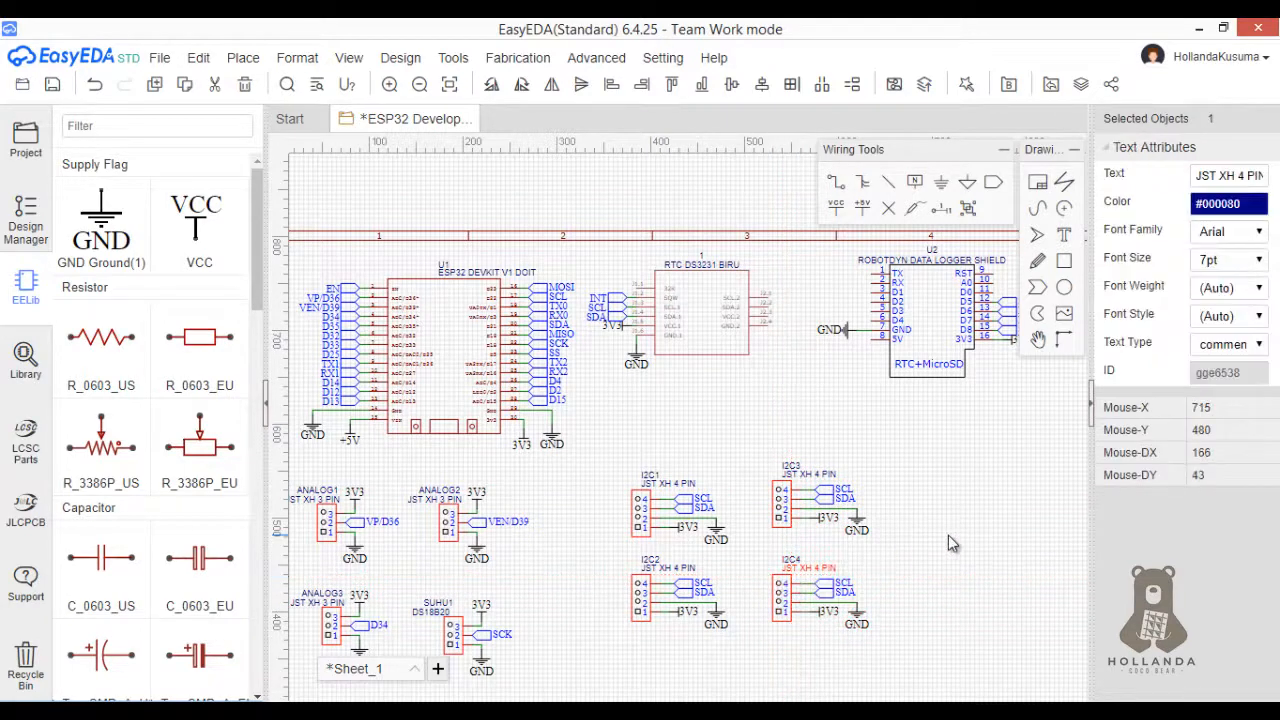
pyautogui.press('space')
pyautogui.click(949, 536)
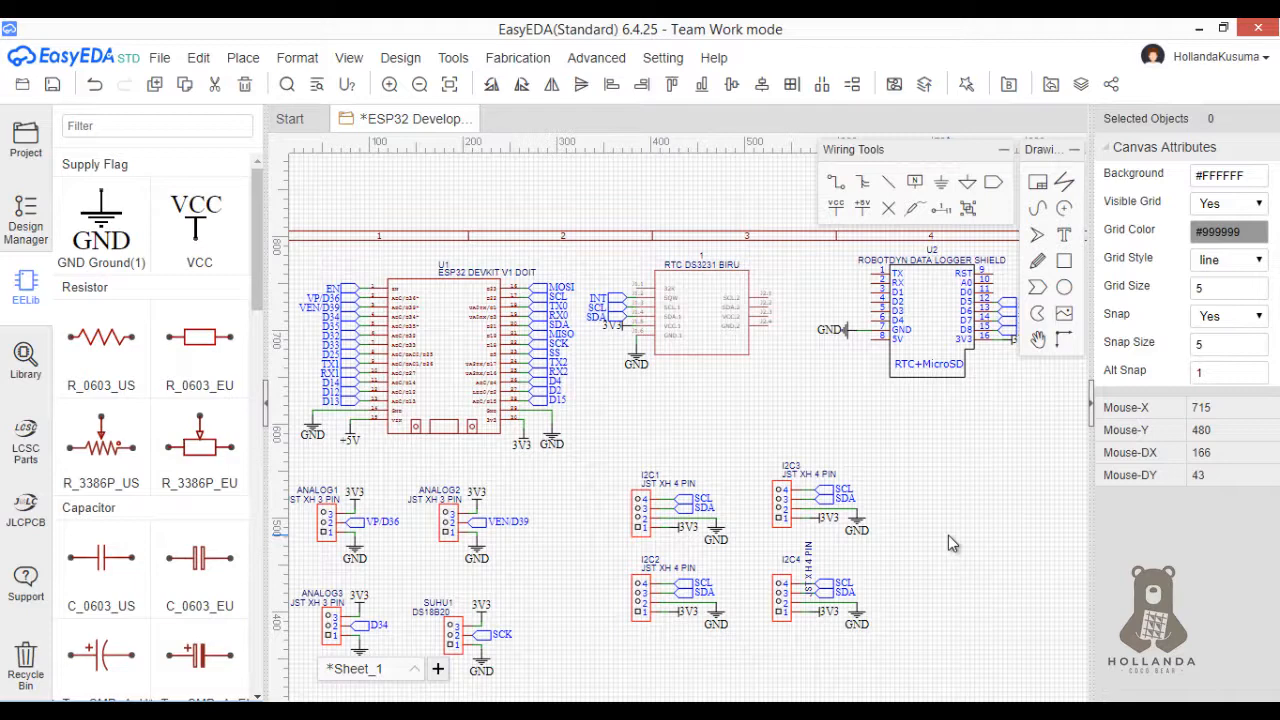
# - Place one more JST XH 4 PIN connector from the library below ANALOG3, with its pins facing right
pyautogui.scroll(-1, 948, 535)
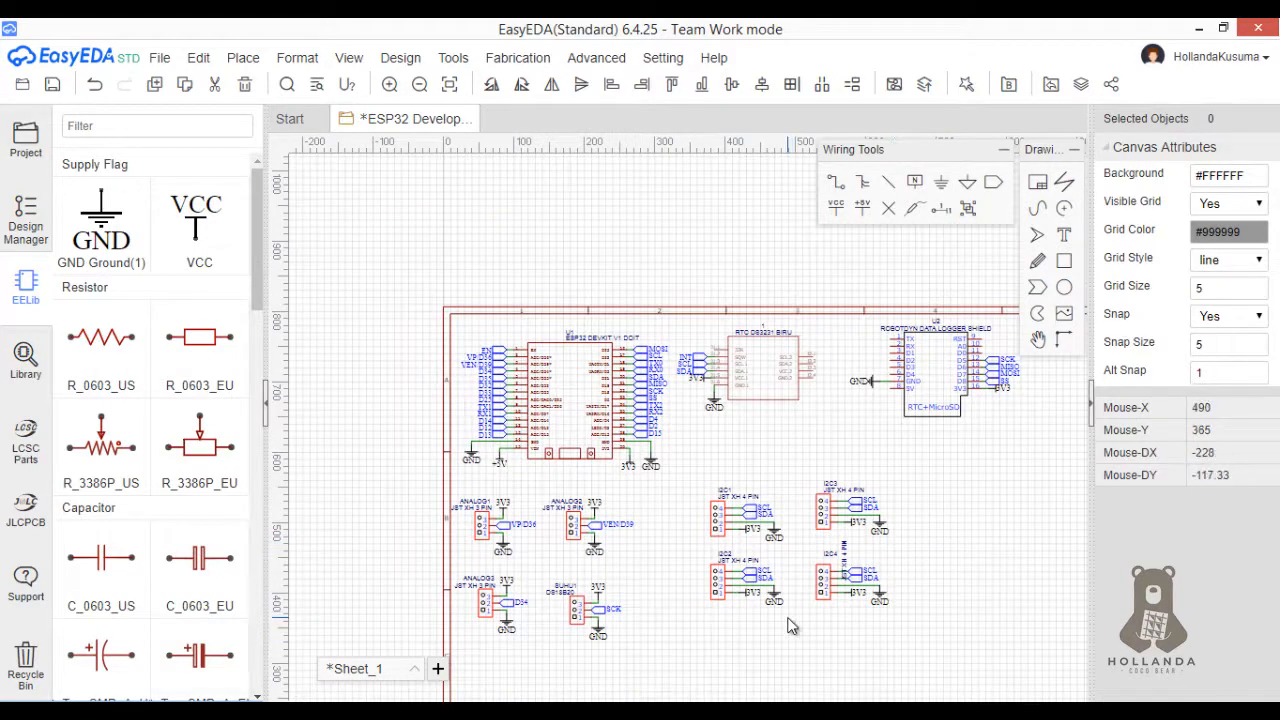
pyautogui.moveTo(790, 626); pyautogui.dragTo(672, 456, button='right')
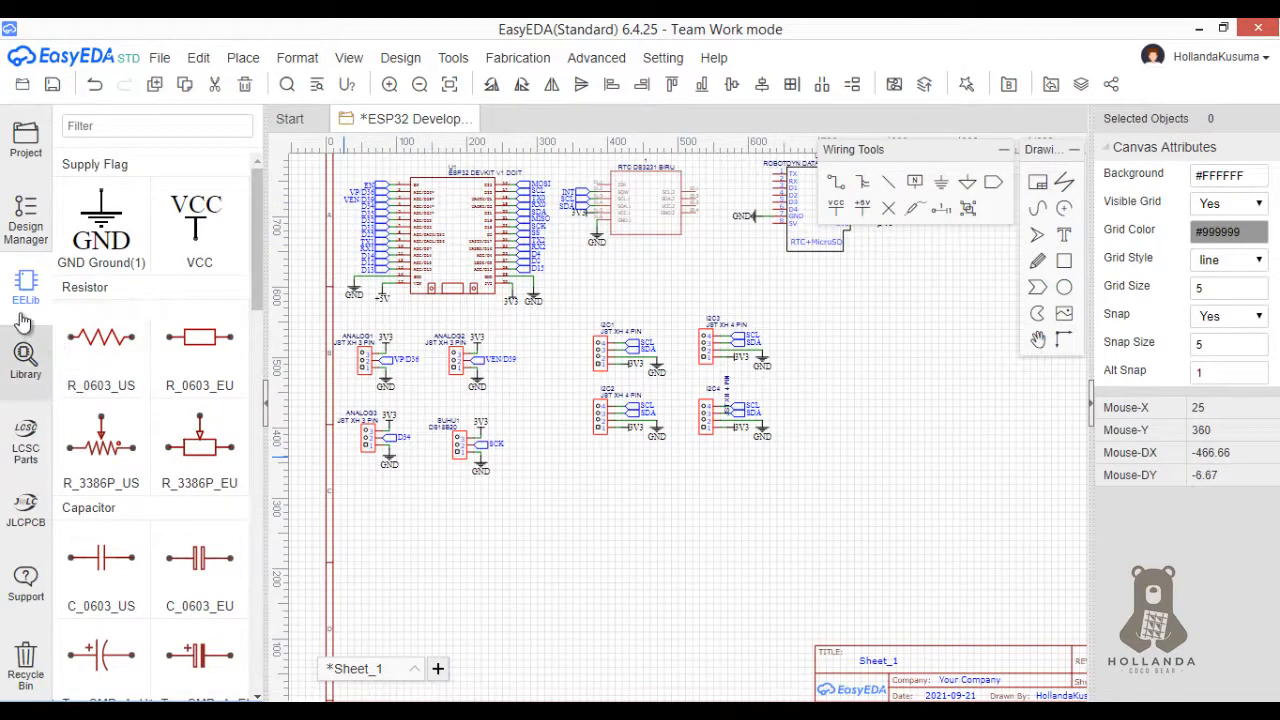
pyautogui.click(24, 358)
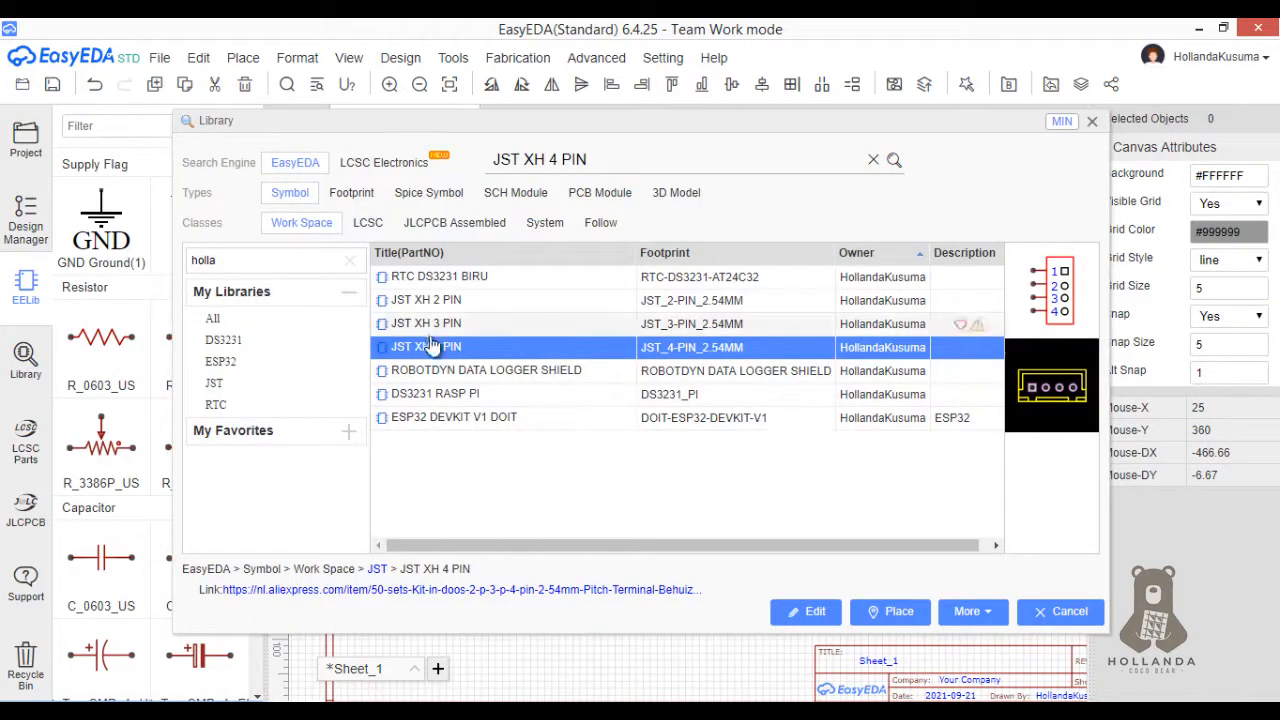
pyautogui.click(889, 613)
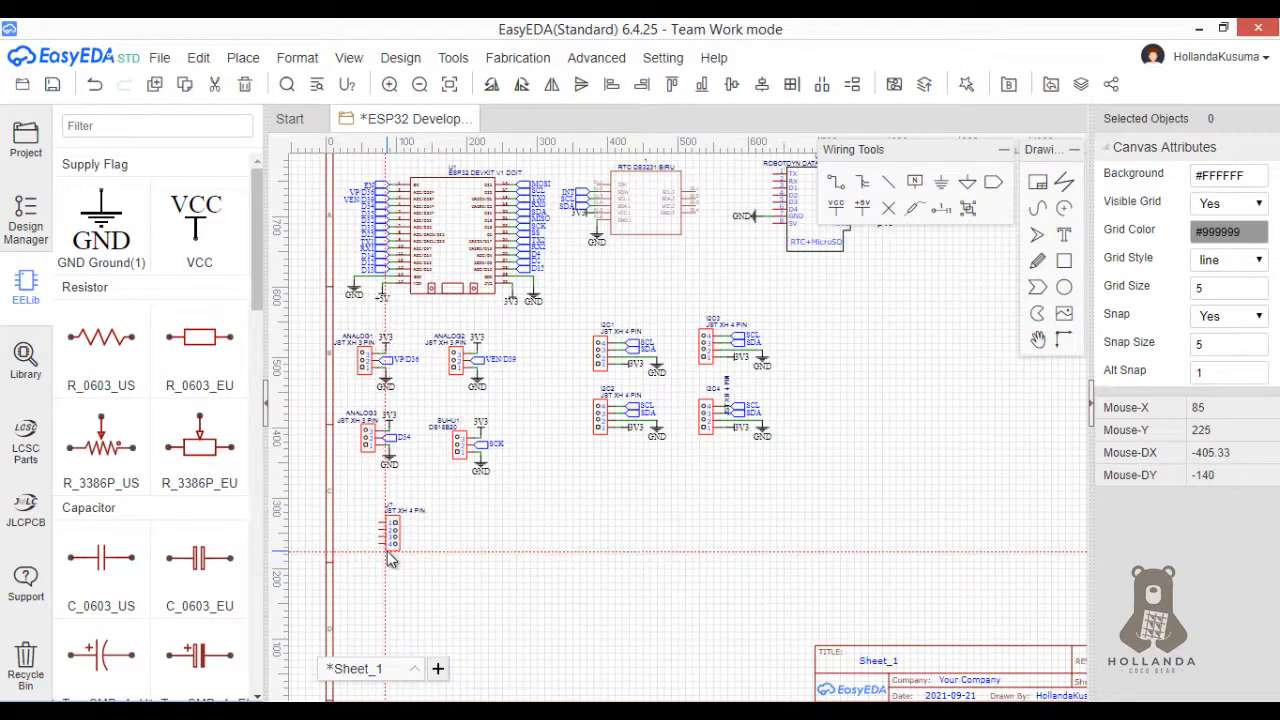
pyautogui.click(387, 553)
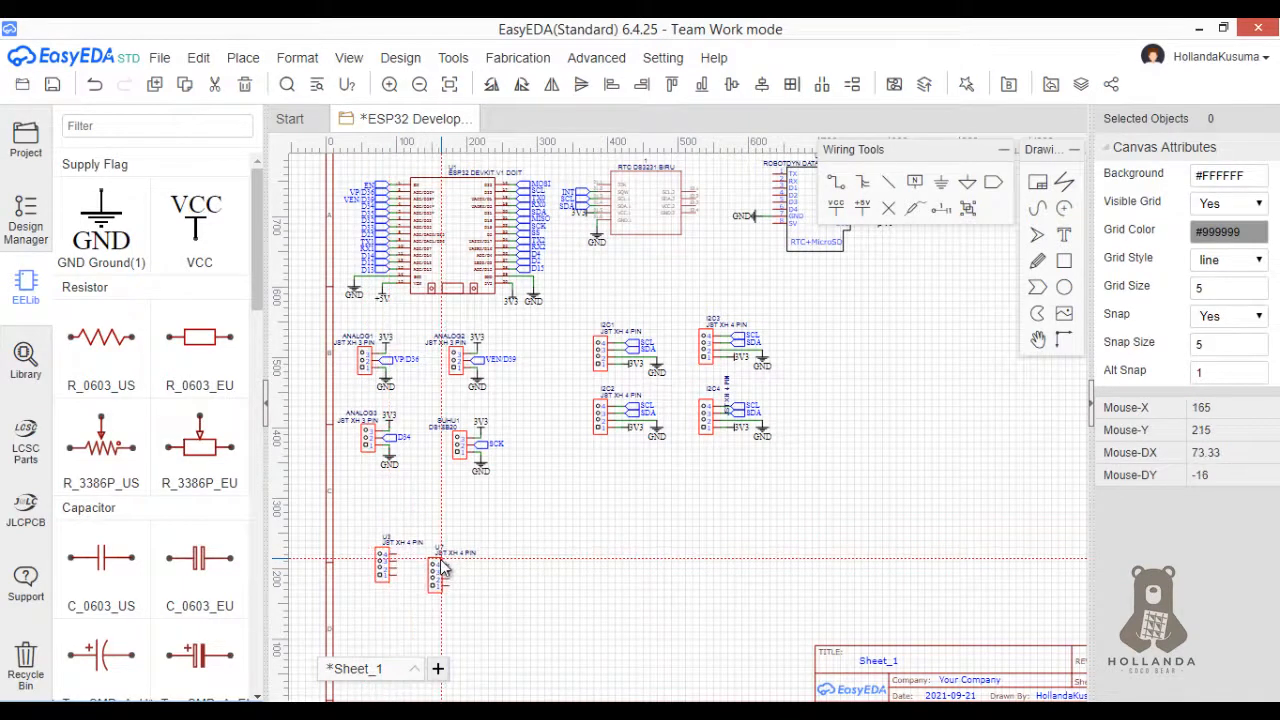
pyautogui.press('Escape')
pyautogui.scroll(3, 560, 403)
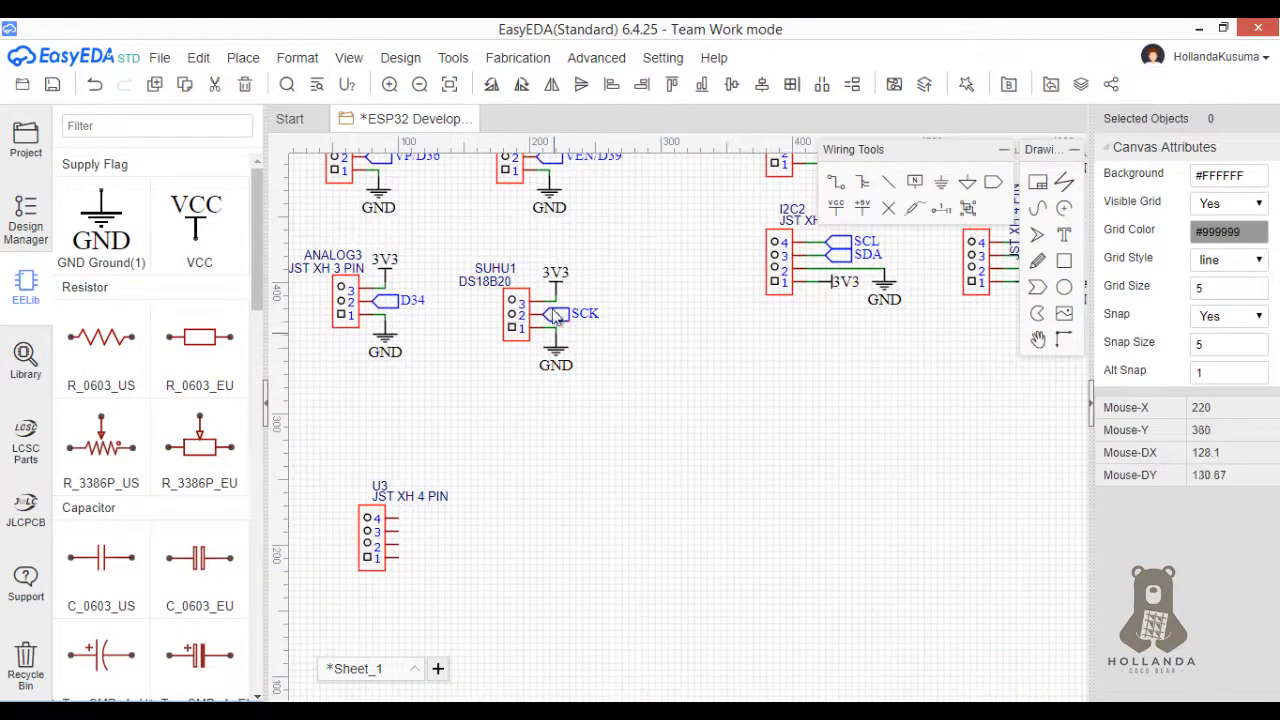
# - Copy the wired SUHU1 connector beside the new 4-pin connector, and undo the copy's rotation
pyautogui.moveTo(779, 461); pyautogui.dragTo(741, 501, button='right')
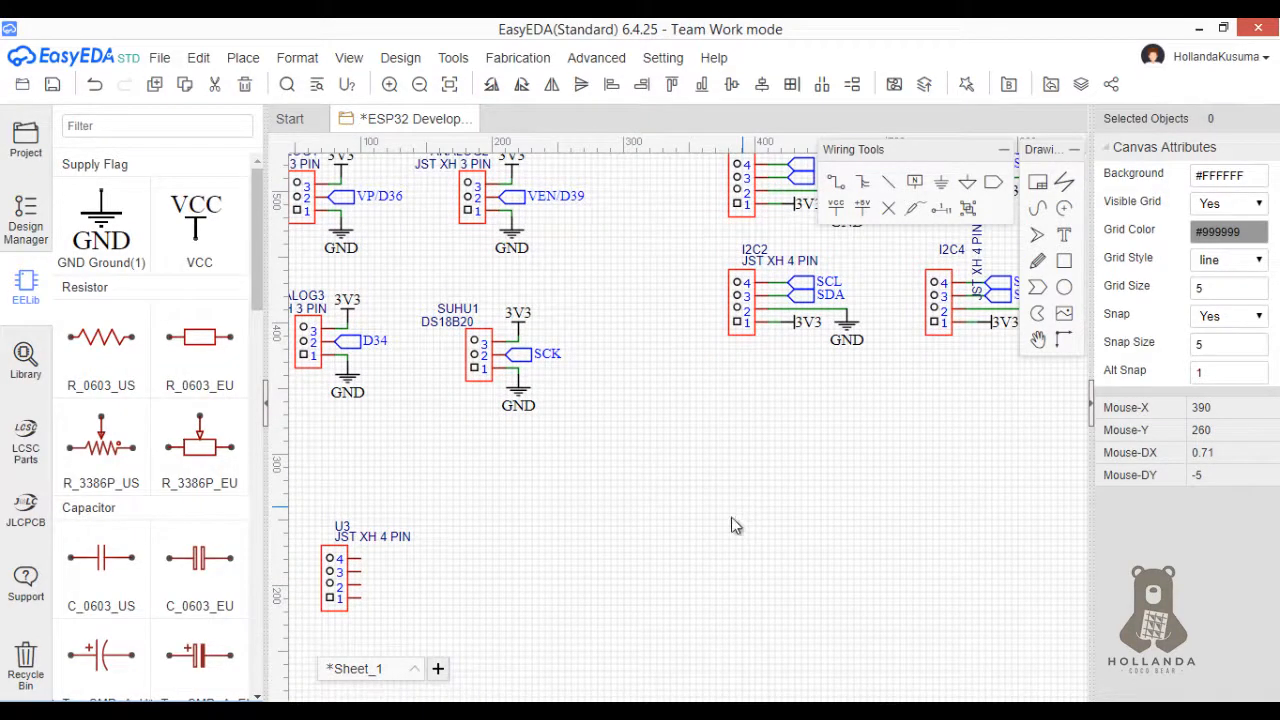
pyautogui.moveTo(691, 557); pyautogui.dragTo(508, 310)
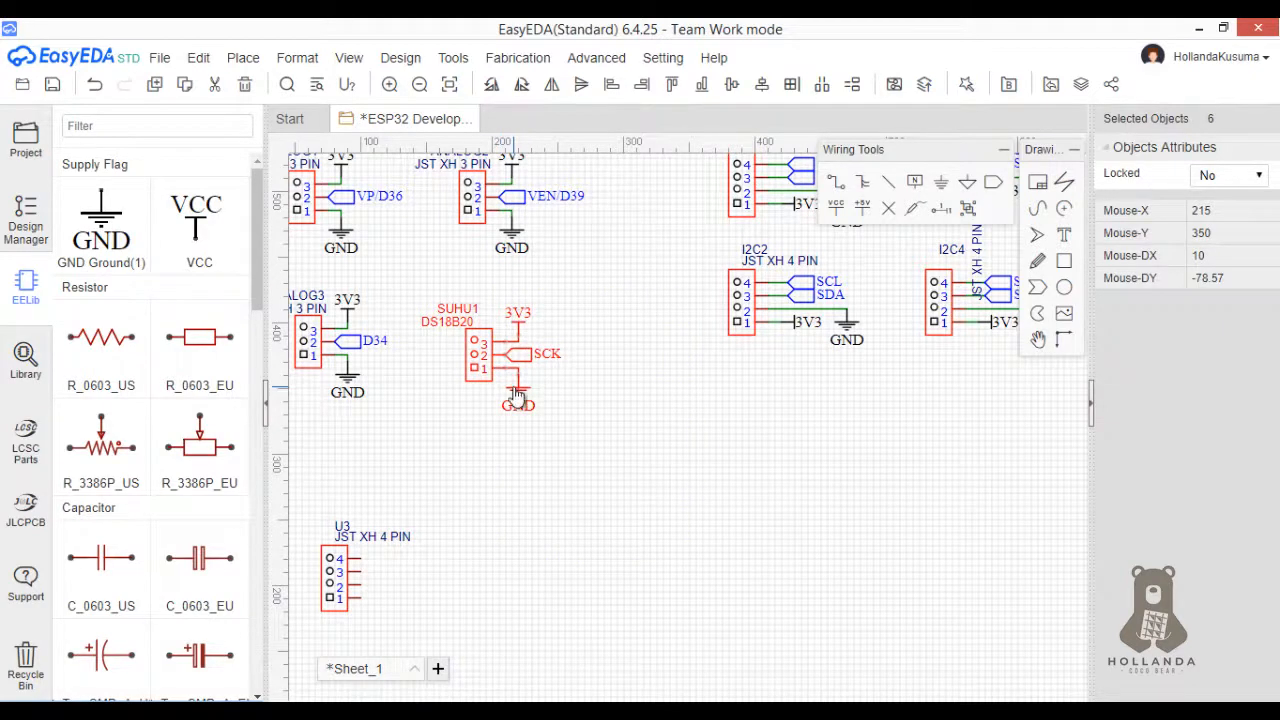
pyautogui.rightClick(513, 392)
pyautogui.click(548, 451)
pyautogui.rightClick(553, 503)
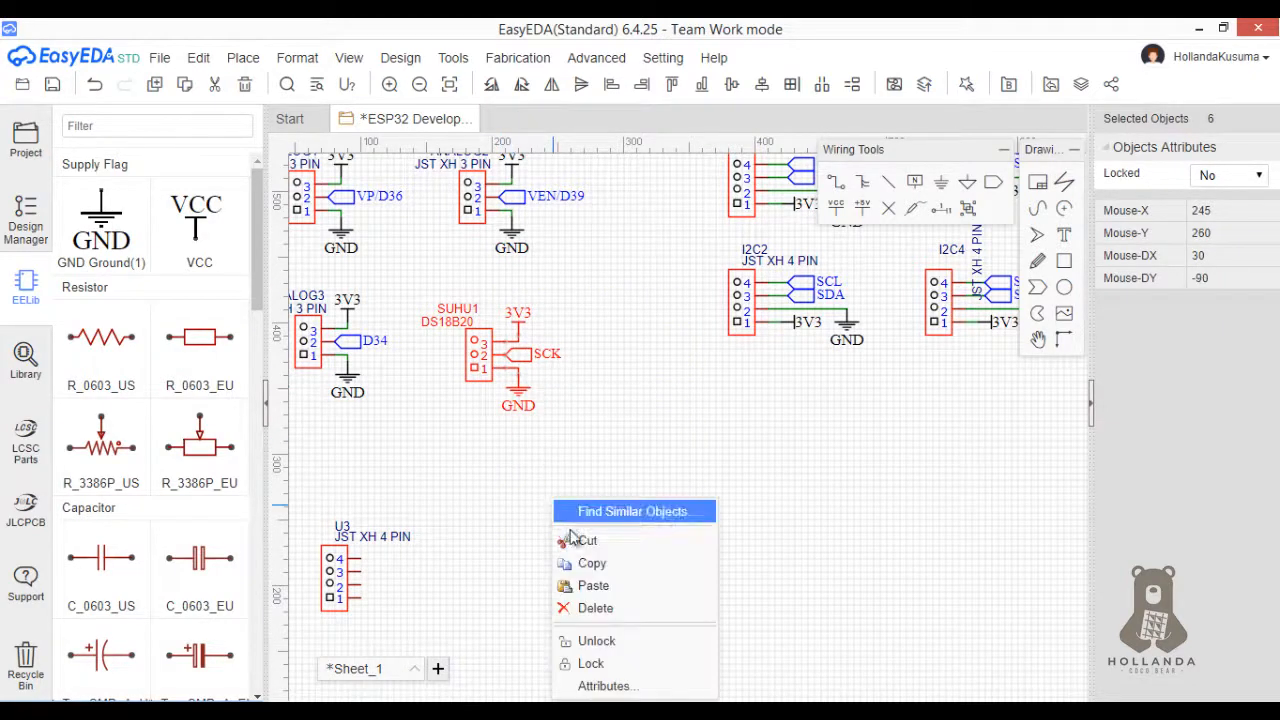
pyautogui.click(586, 583)
pyautogui.click(564, 549)
pyautogui.press('space')
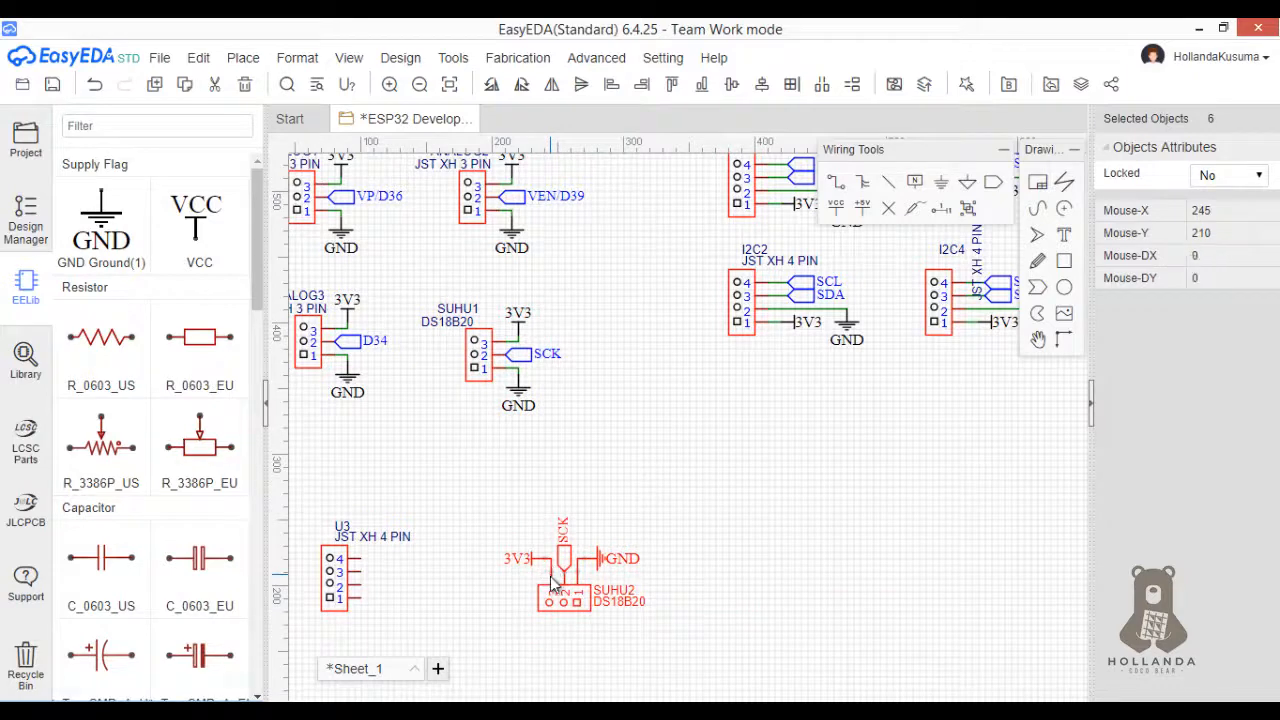
pyautogui.hotkey('ctrl', 'z')
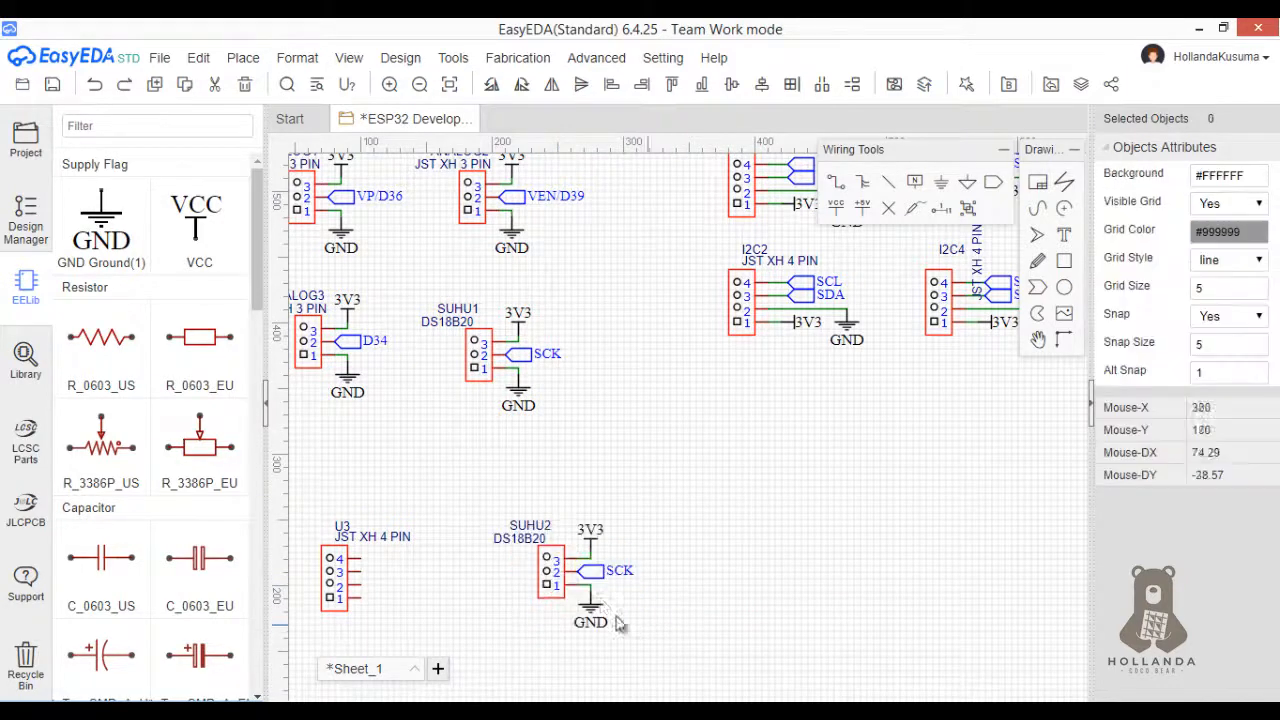
# - Delete the copied SUHU2 connector symbol but keep its net flags and port, and flip the new 4-pin connector vertically
pyautogui.click(556, 568)
pyautogui.press('Delete')
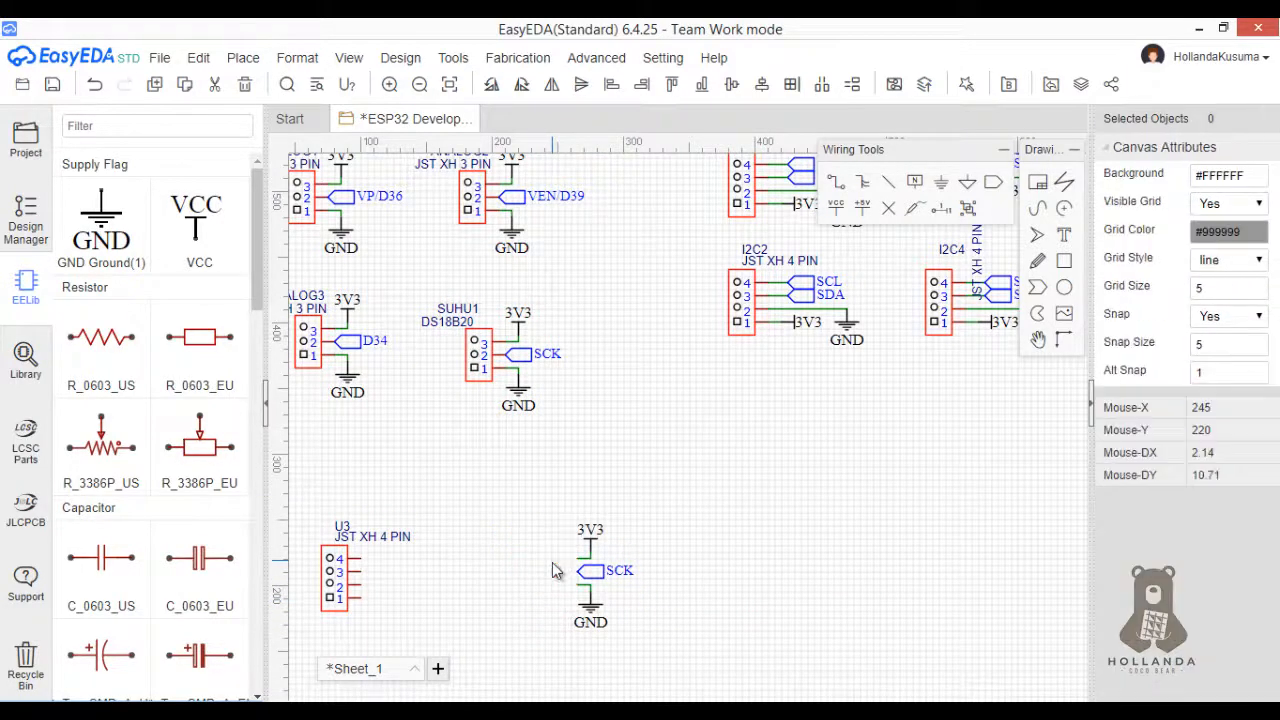
pyautogui.click(343, 585)
pyautogui.rightClick(343, 585)
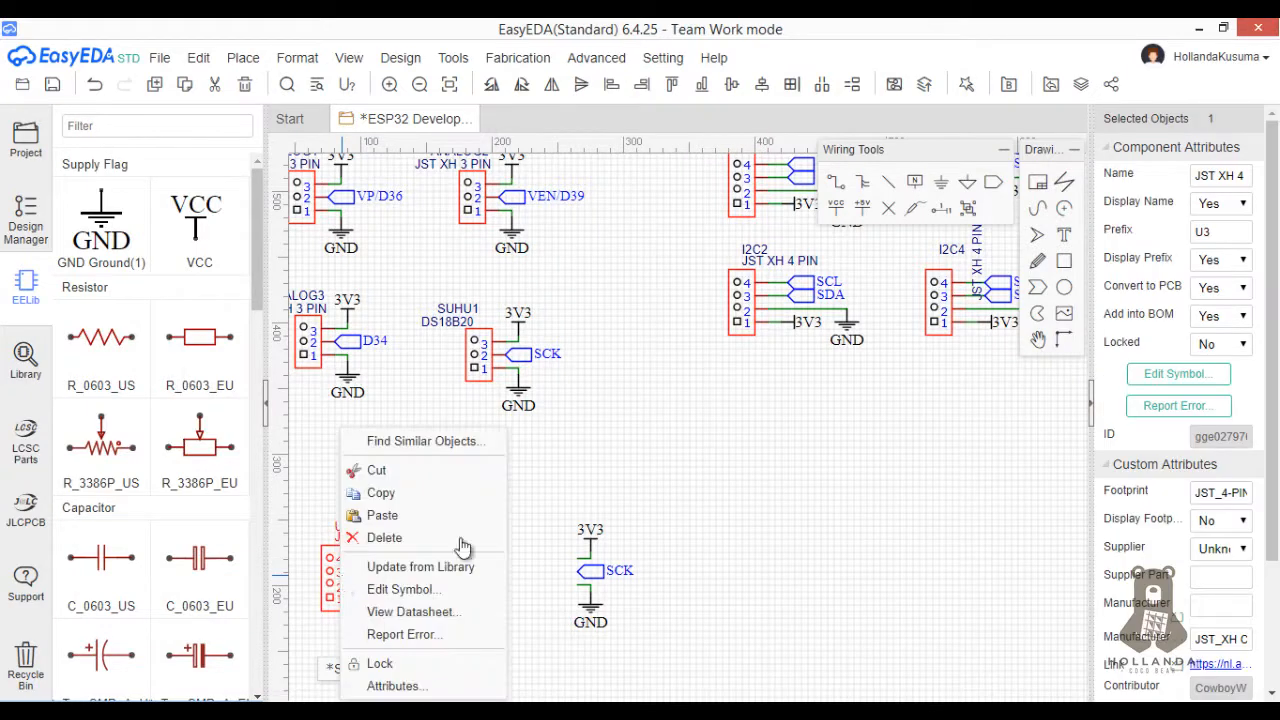
pyautogui.click(923, 469)
pyautogui.click(345, 588)
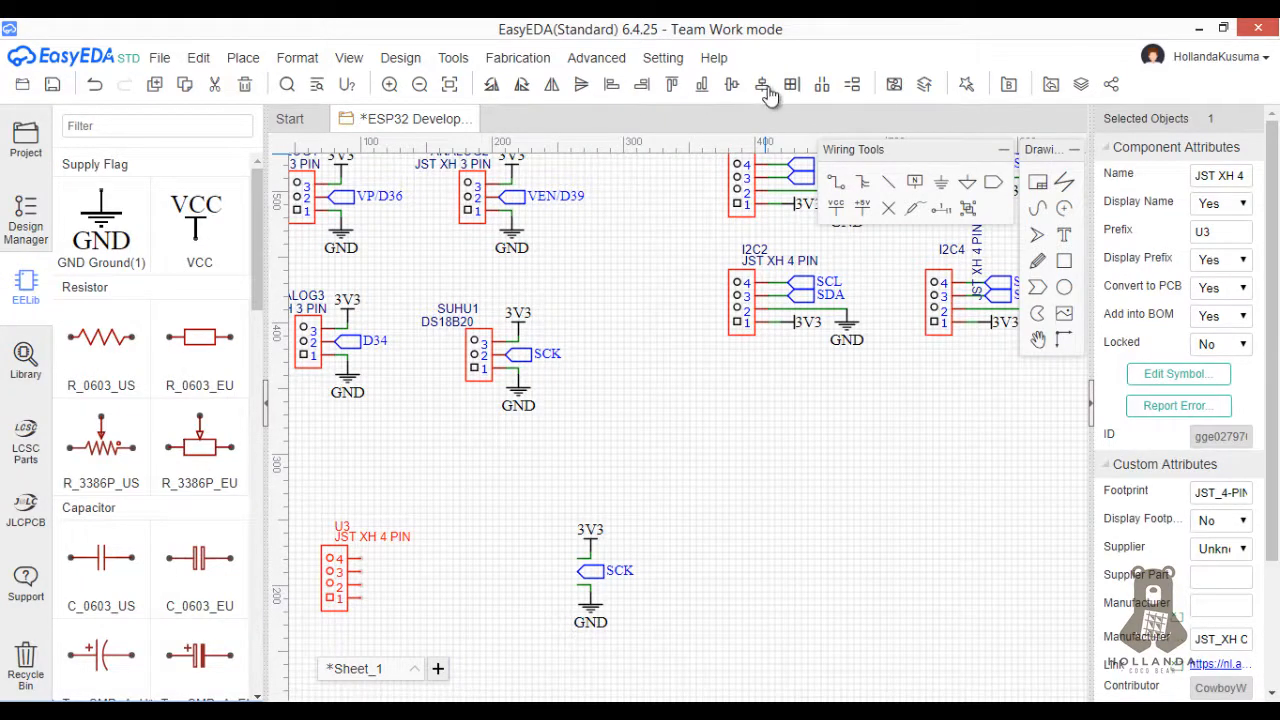
pyautogui.click(552, 88)
pyautogui.click(552, 88)
pyautogui.click(580, 88)
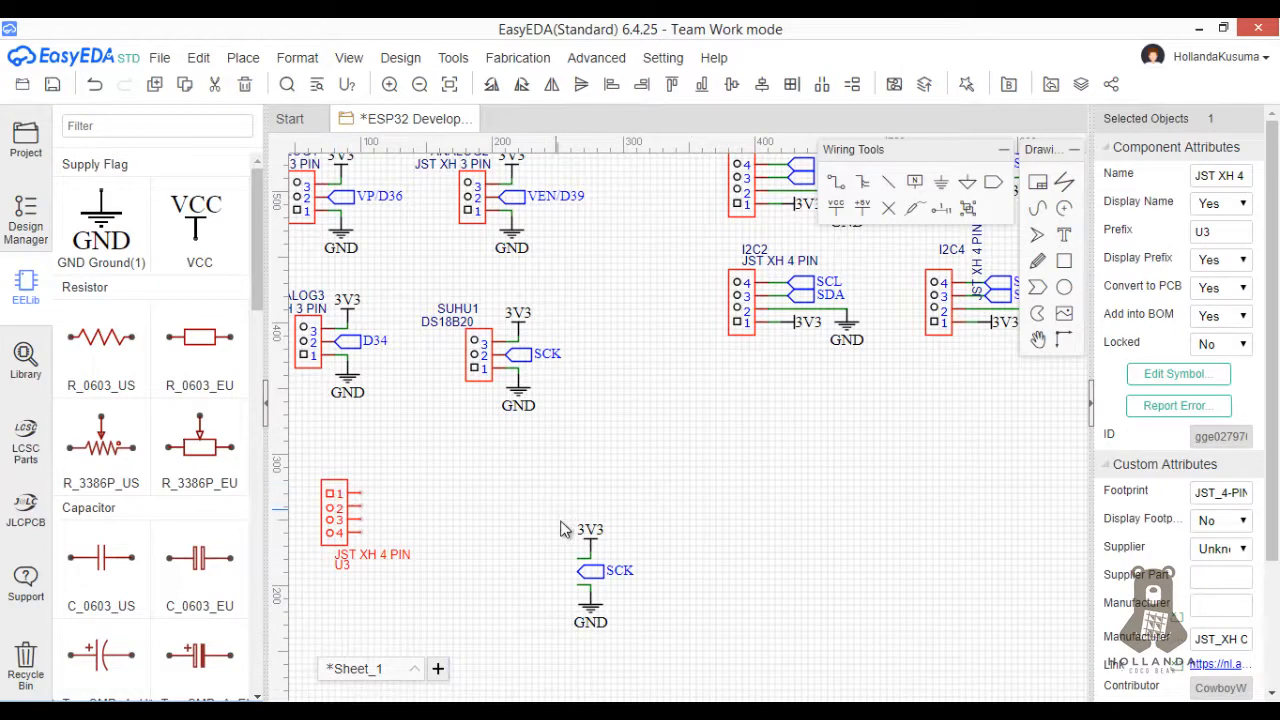
# - Move the leftover 3V3 flag together with its wire onto pin 1 of the flipped 4-pin connector
pyautogui.click(610, 556)
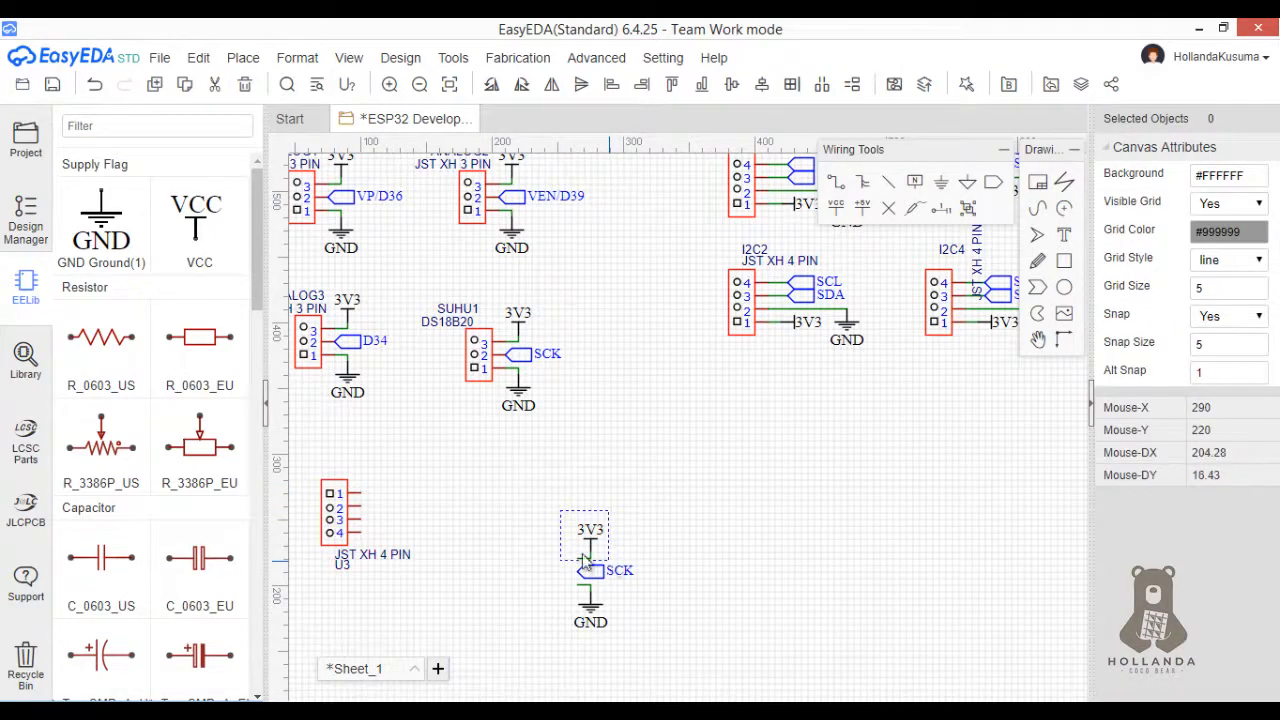
pyautogui.click(588, 568)
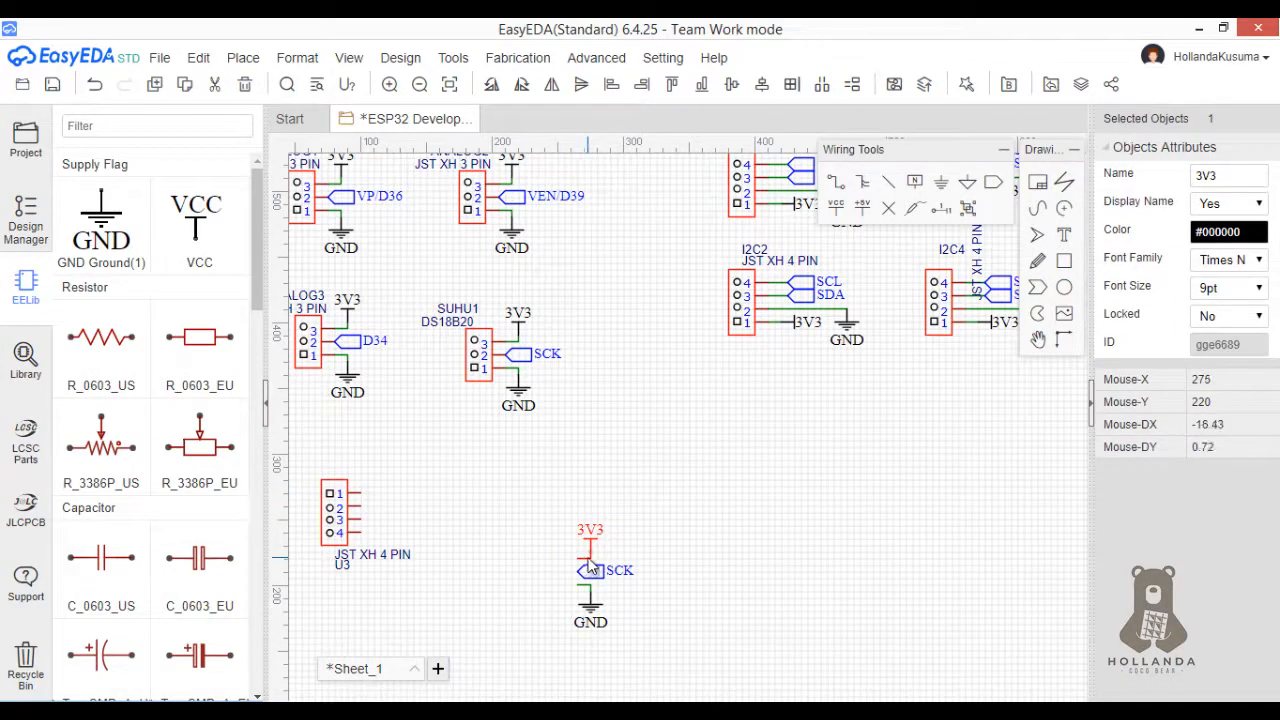
pyautogui.click(587, 556)
pyautogui.scroll(2, 587, 555)
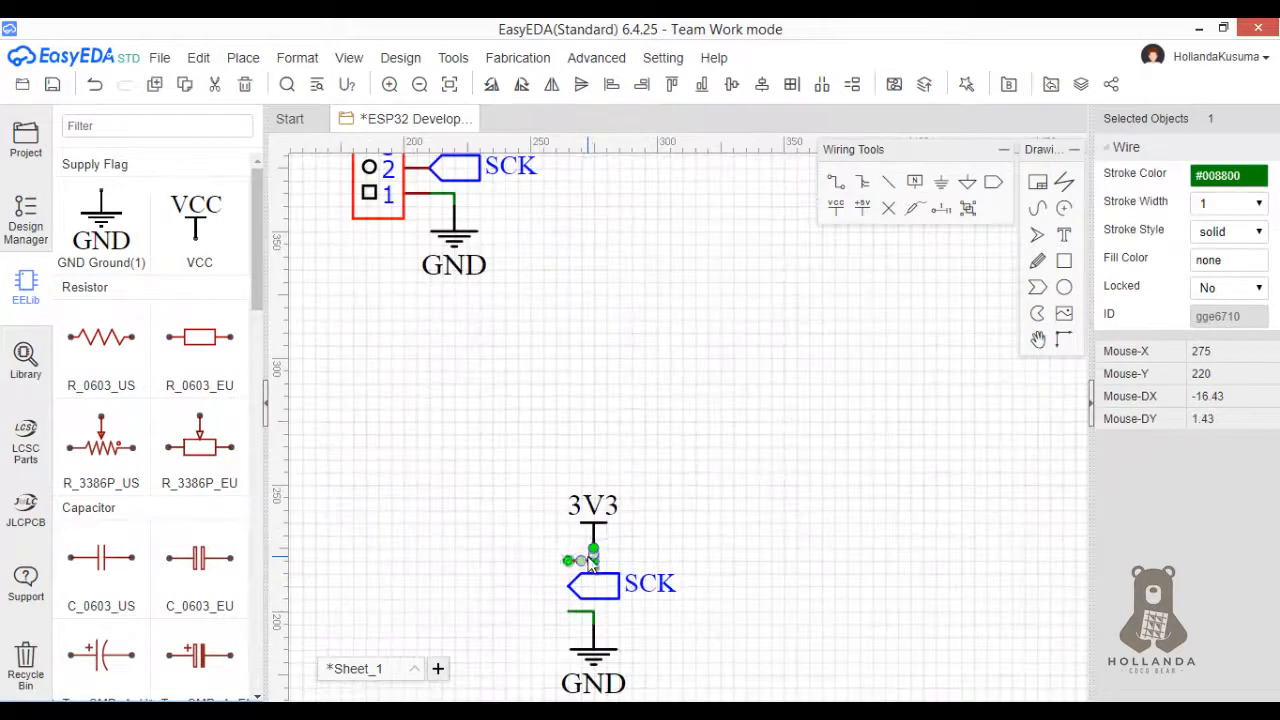
pyautogui.keyDown('ctrl'); pyautogui.click(597, 532); pyautogui.keyUp('ctrl')
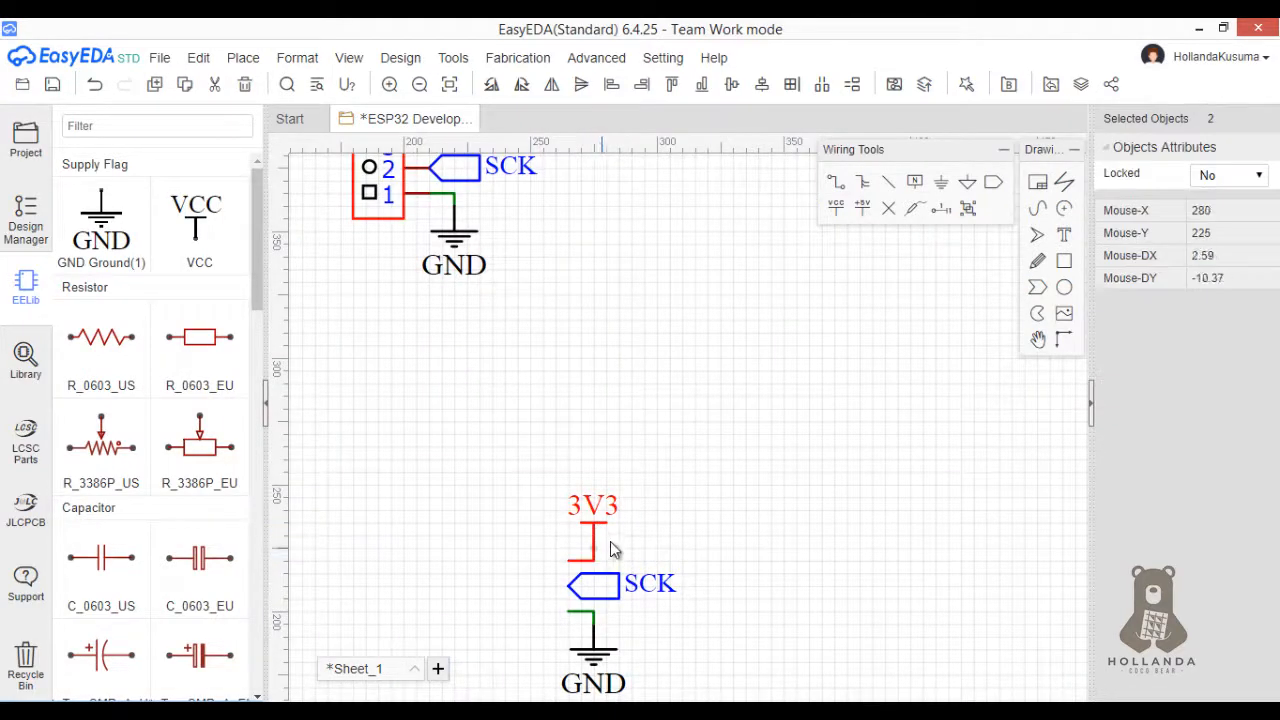
pyautogui.moveTo(624, 543); pyautogui.dragTo(917, 541, button='right')
pyautogui.moveTo(893, 557); pyautogui.dragTo(454, 448)
pyautogui.click(492, 406)
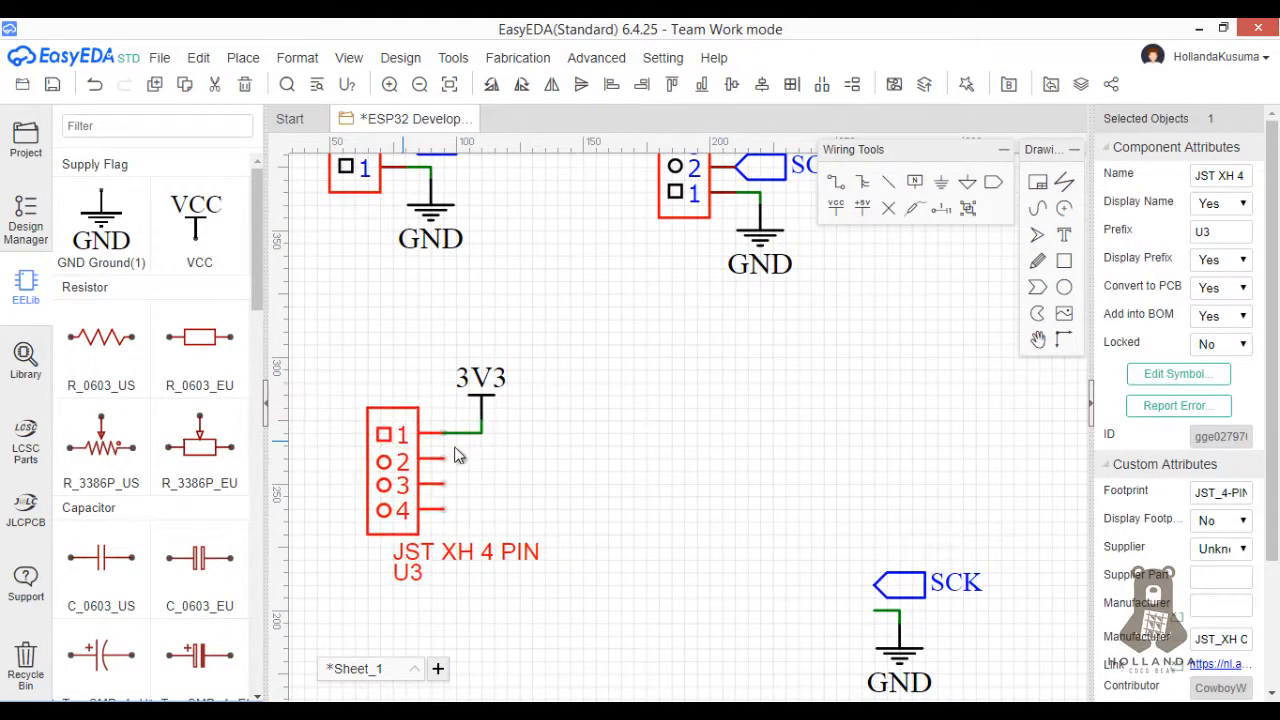
# - Wire the leftover SCK net port to pin 2 of the 4-pin connector and a copy of it to pin 3
pyautogui.moveTo(568, 441); pyautogui.dragTo(518, 466)
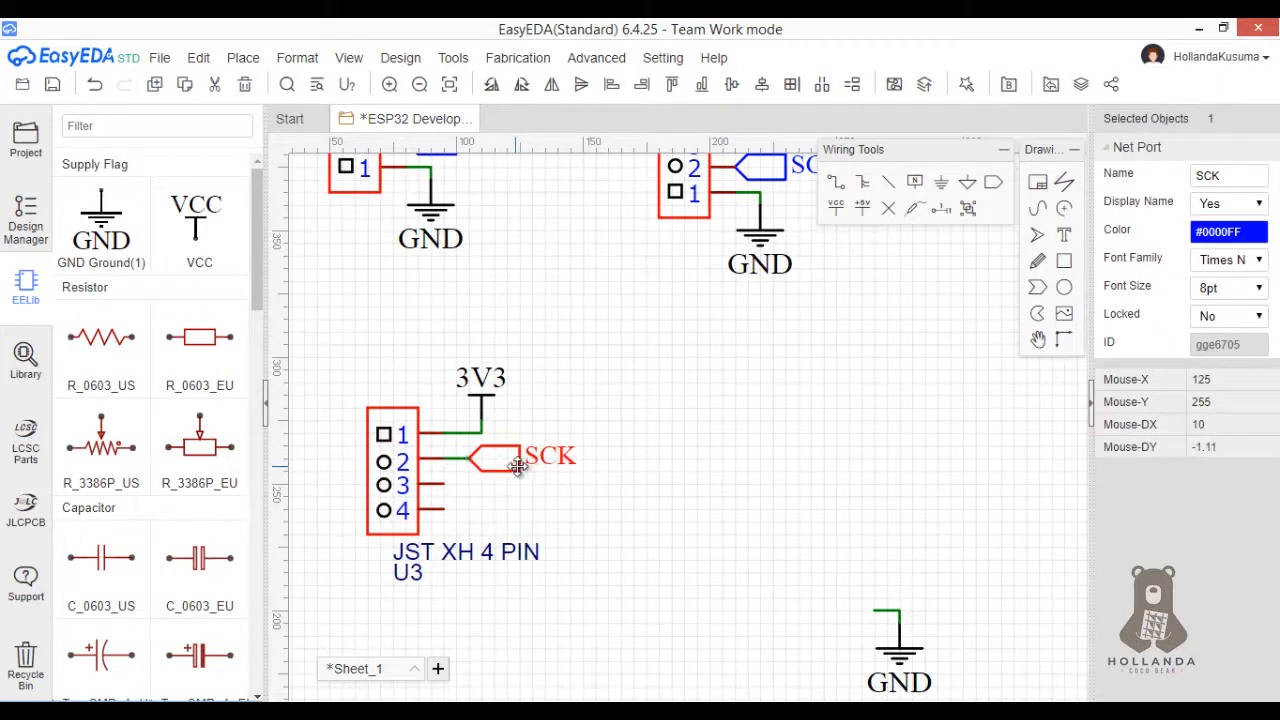
pyautogui.click(523, 475)
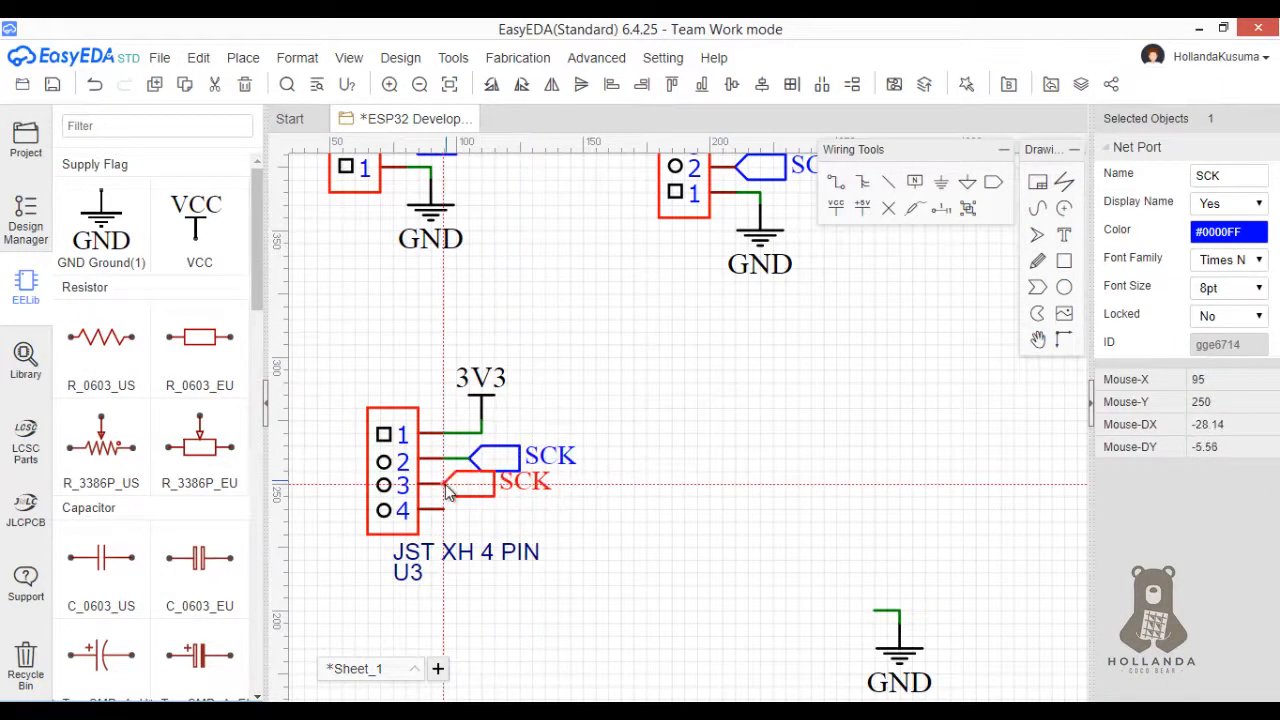
pyautogui.click(525, 500)
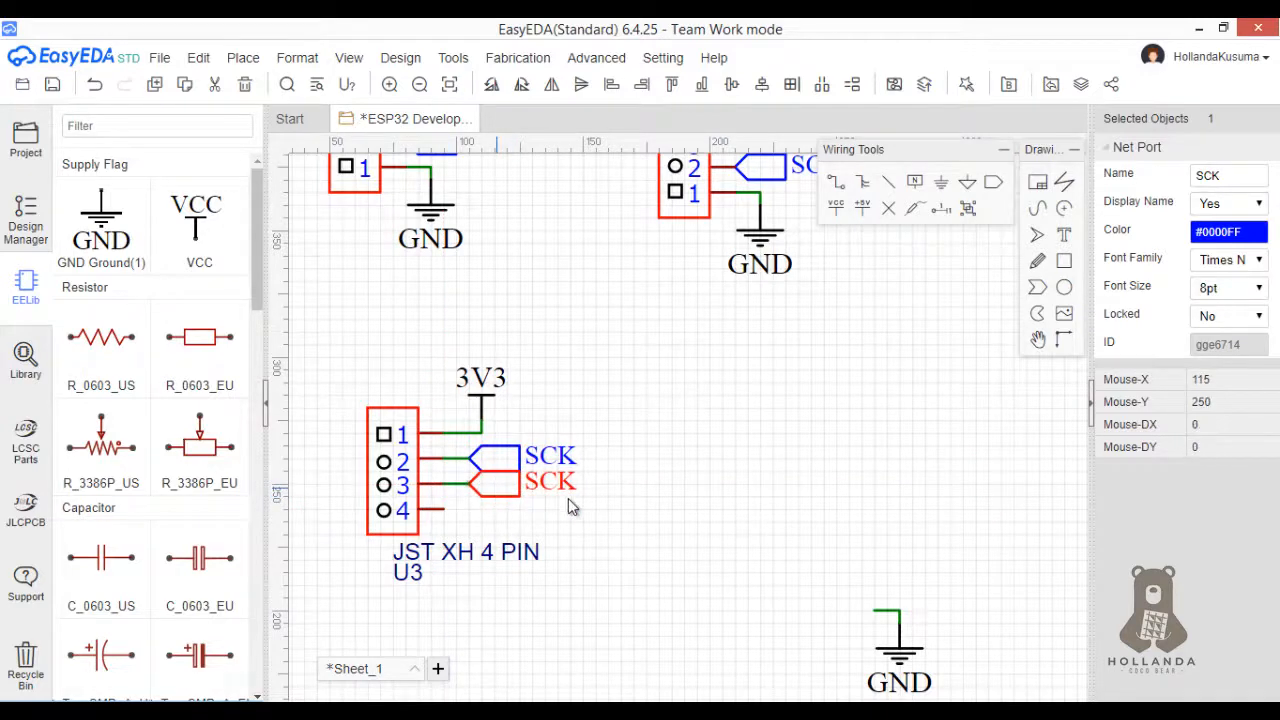
pyautogui.press('Escape')
# - Rename the net port on pin 2 to TX2 and the one on pin 3 to RX2
pyautogui.click(562, 458)
pyautogui.doubleClick(561, 457)
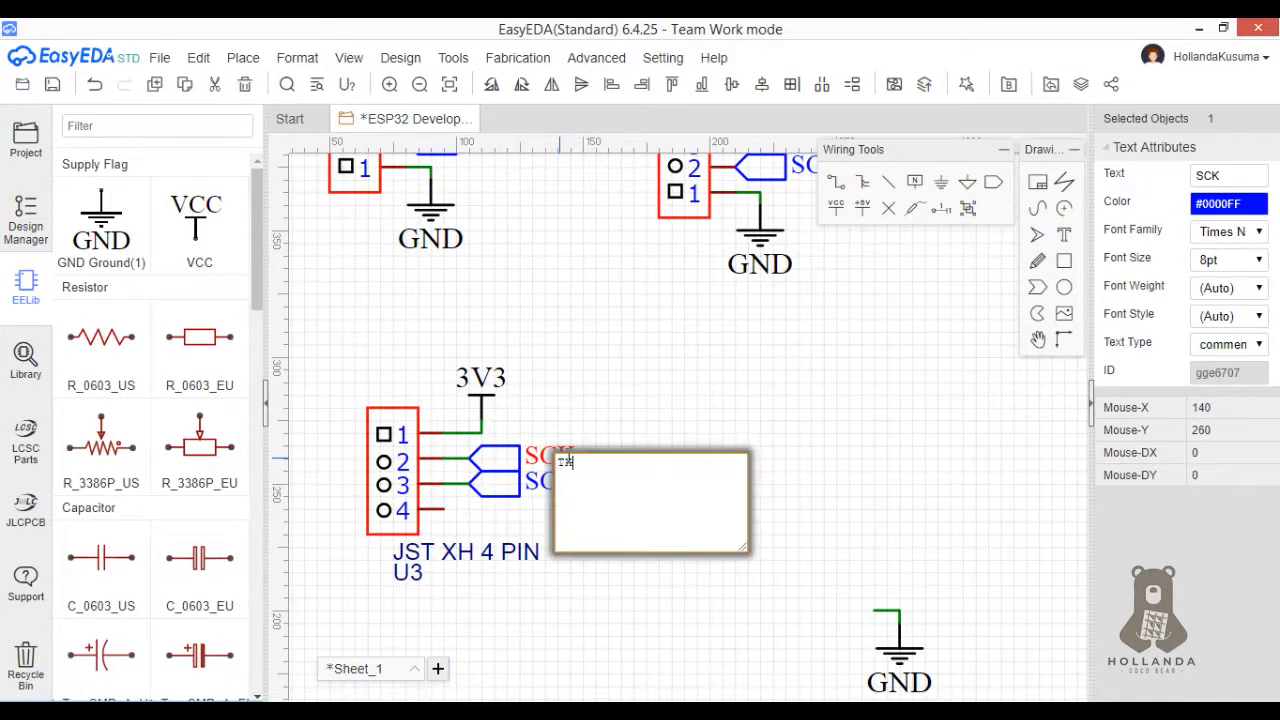
pyautogui.write('TX2')
pyautogui.press('Return')
pyautogui.doubleClick(558, 485)
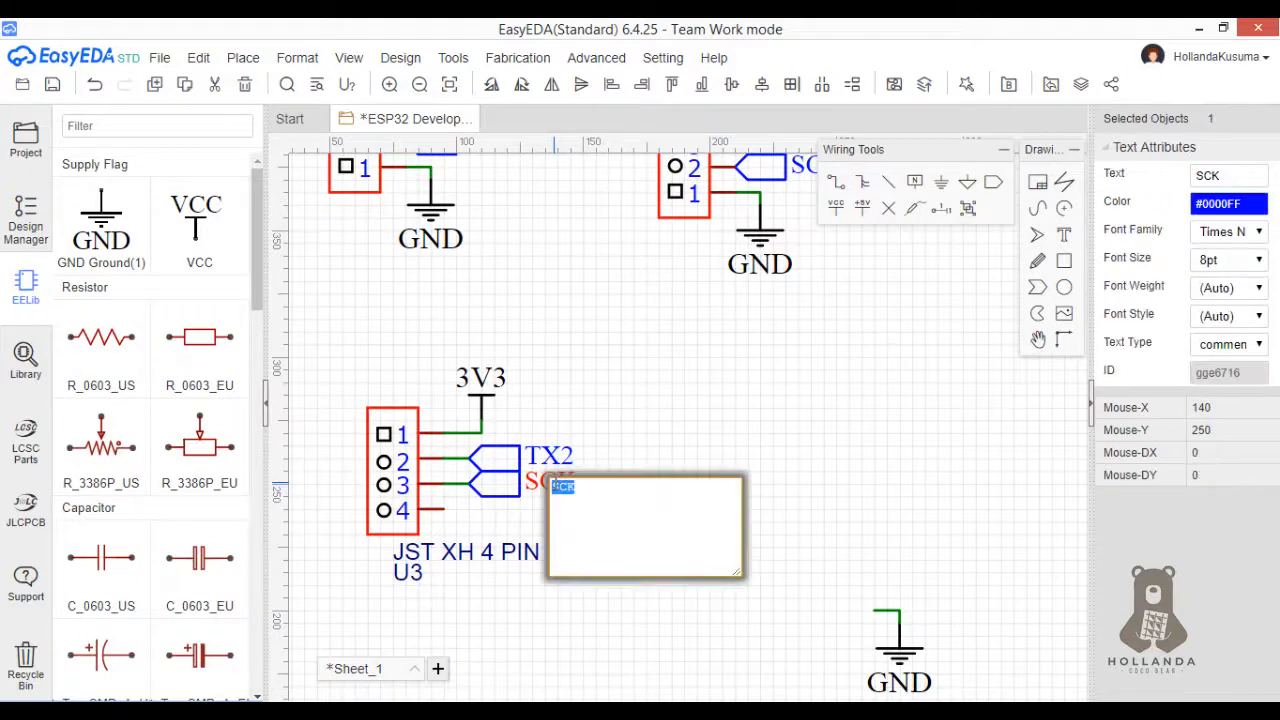
pyautogui.write('RX2')
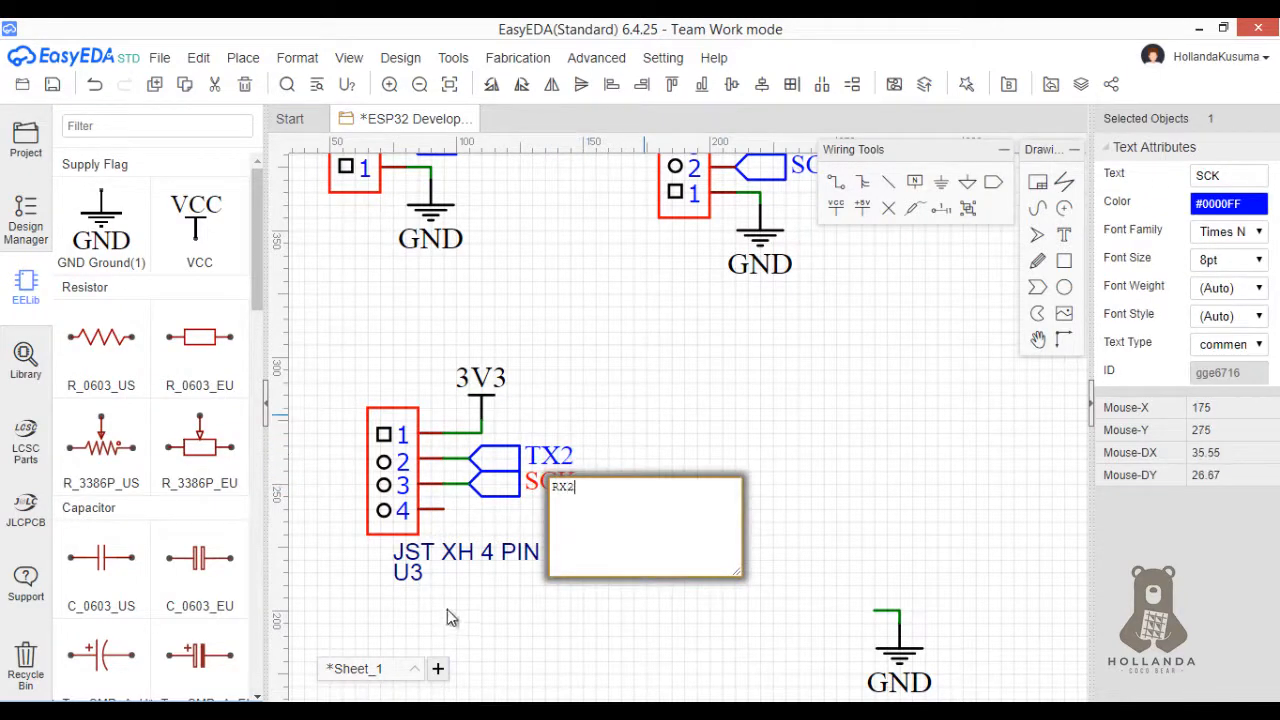
pyautogui.press('Return')
# - Change the 4-pin connector's U3 designator to SERIAL2
pyautogui.click(408, 572)
pyautogui.doubleClick(1244, 178)
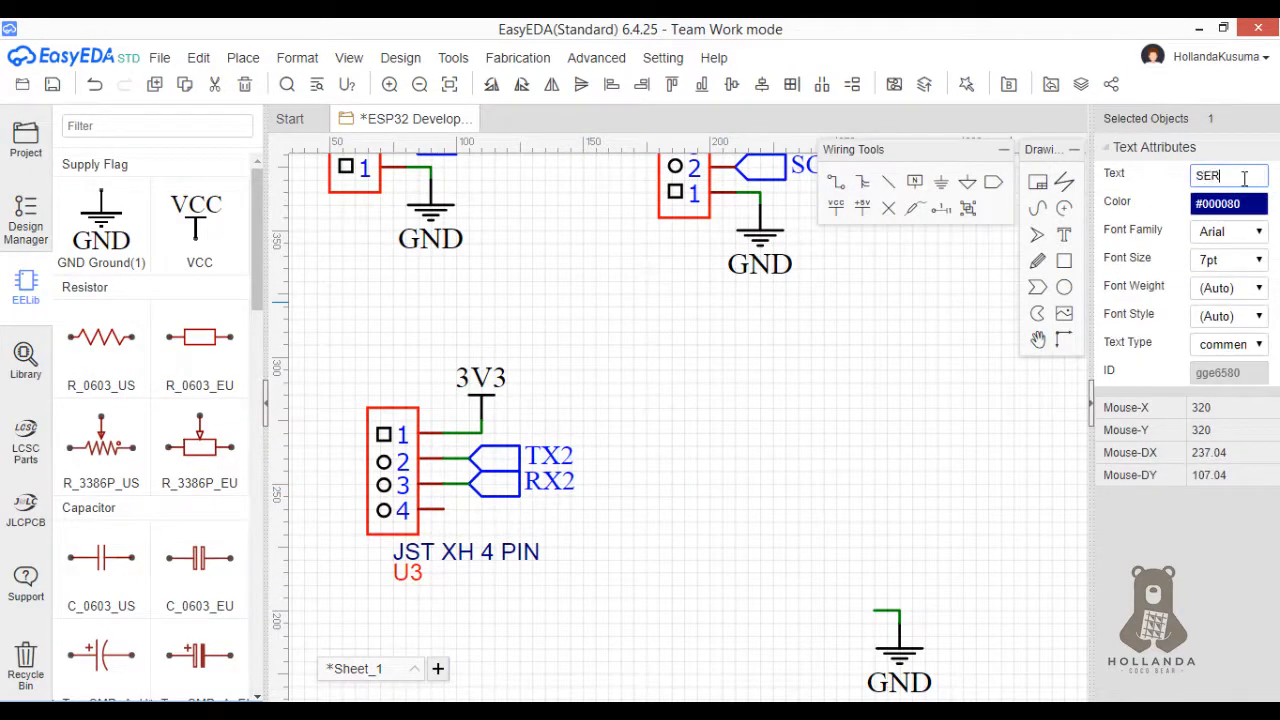
pyautogui.write('SERIAL2')
pyautogui.click(876, 473)
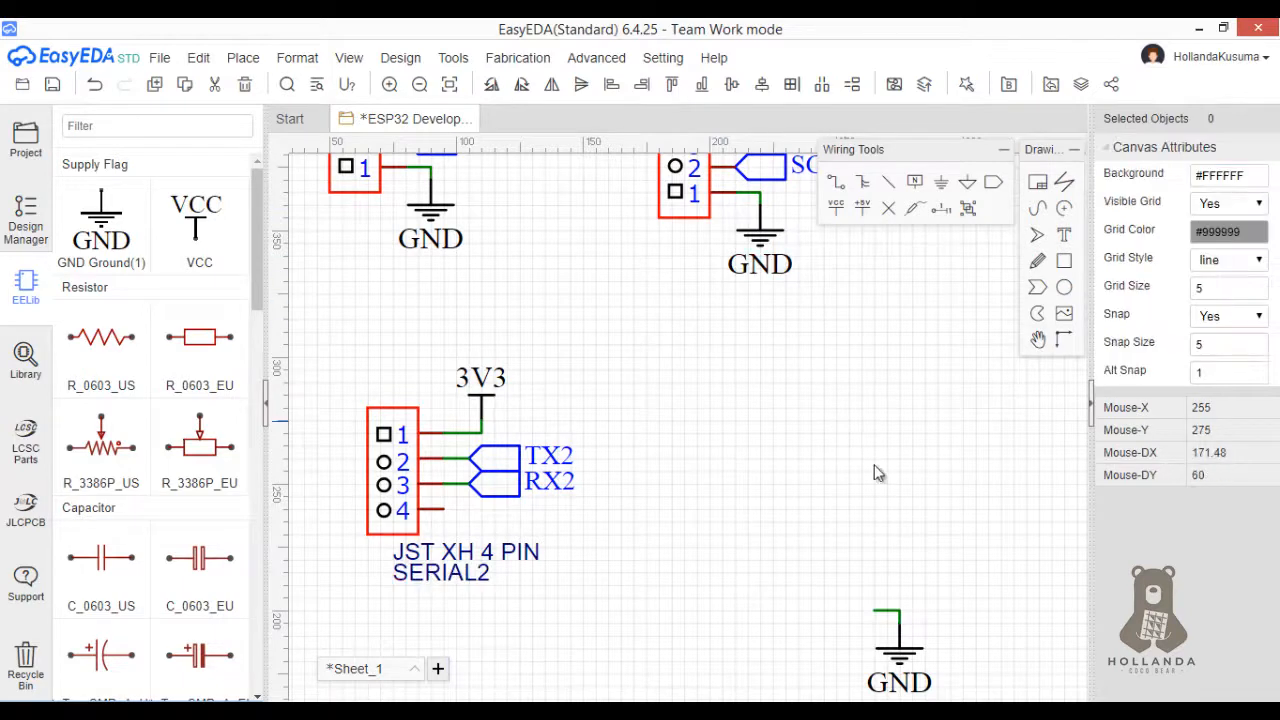
# - Wire the leftover GND flag to pin 4, and place the part name above SERIAL2 with its designator vertical beside the body
pyautogui.click(899, 611)
pyautogui.press('Delete')
pyautogui.moveTo(890, 649); pyautogui.dragTo(352, 386)
pyautogui.moveTo(407, 578); pyautogui.dragTo(337, 458)
pyautogui.press('space')
pyautogui.moveTo(450, 568); pyautogui.dragTo(500, 568)
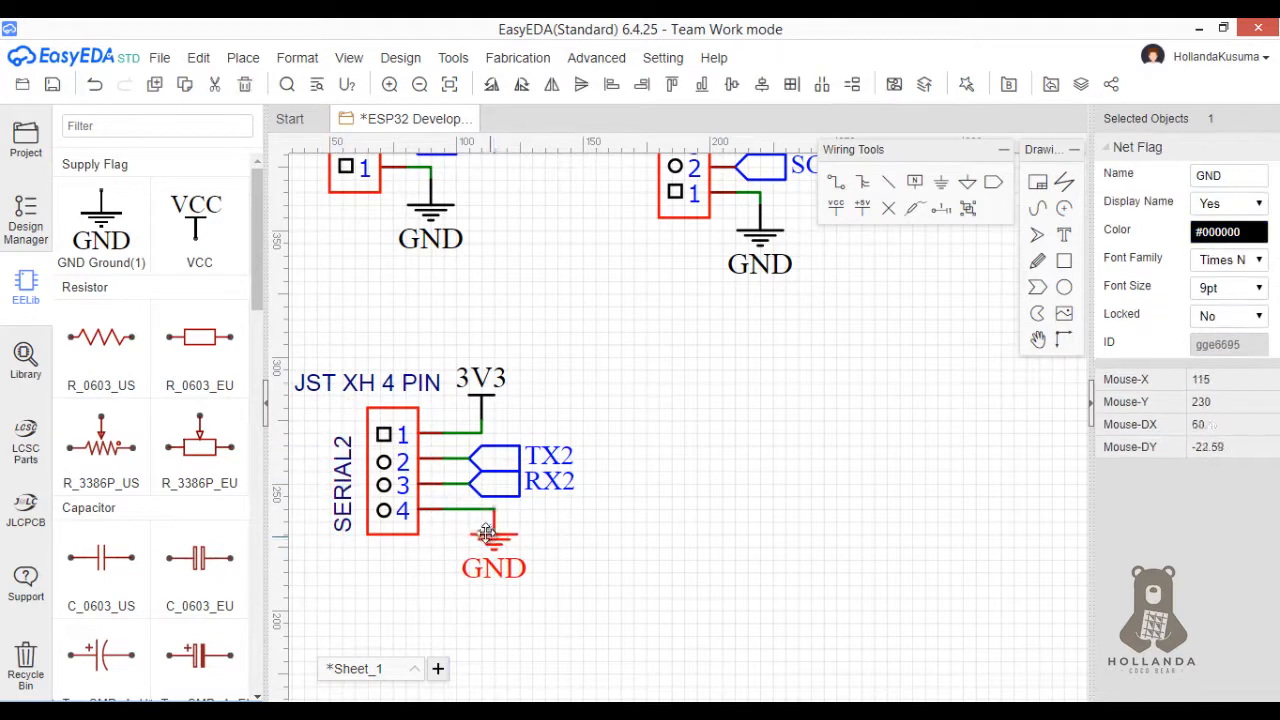
pyautogui.click(620, 557)
# - Copy the complete wired SERIAL2 connector and place the duplicate to its right, below SUHU1
pyautogui.scroll(-1, 620, 557)
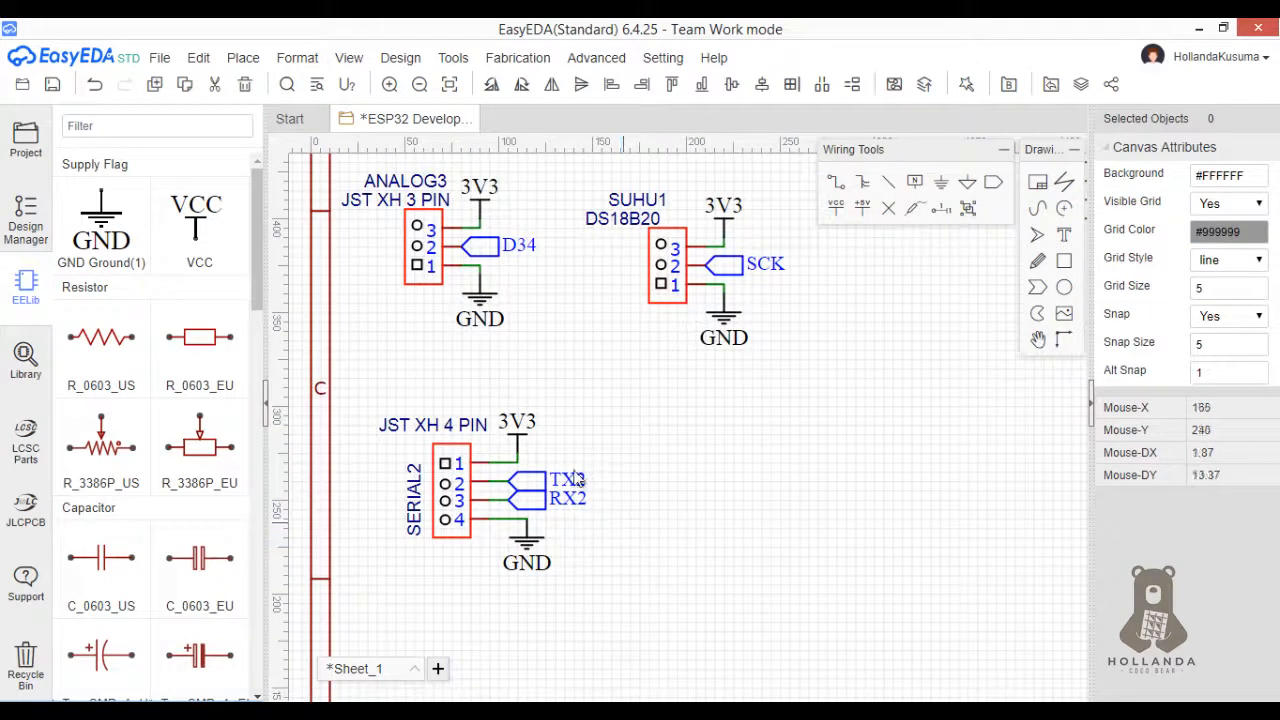
pyautogui.moveTo(355, 388); pyautogui.dragTo(624, 610)
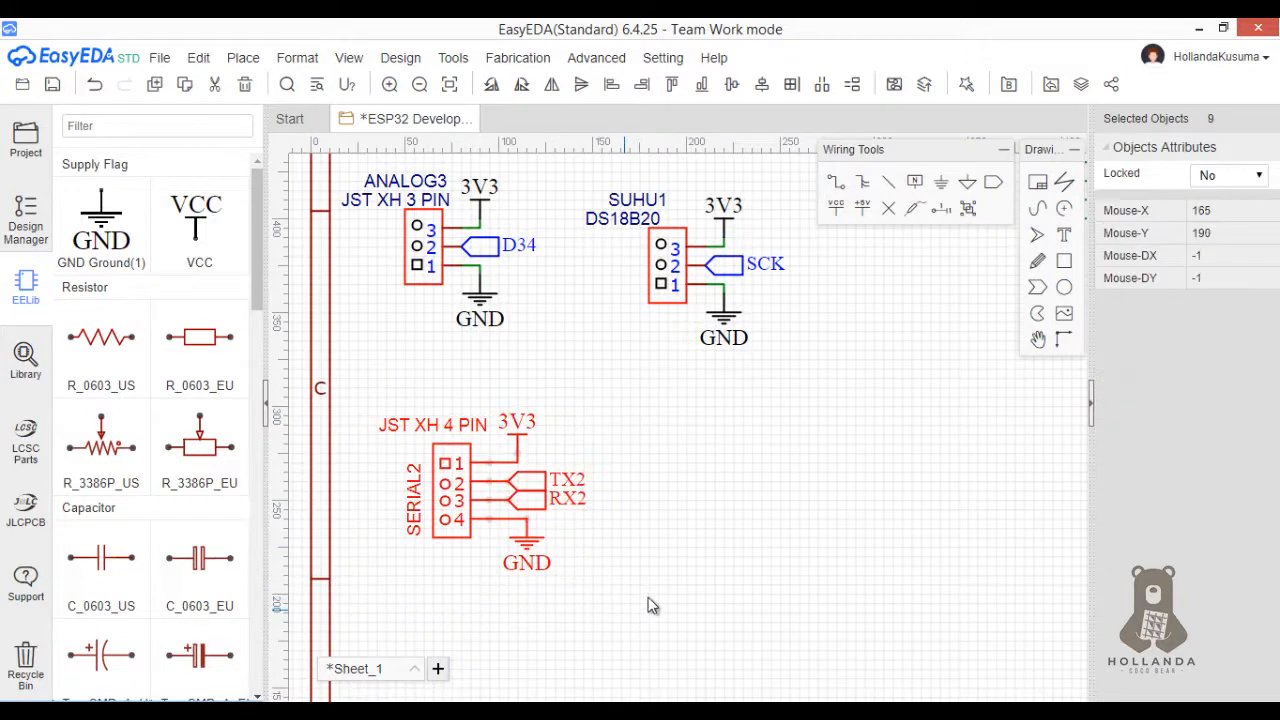
pyautogui.hotkey('ctrl', 'c')
pyautogui.hotkey('ctrl', 'v')
pyautogui.click(720, 537)
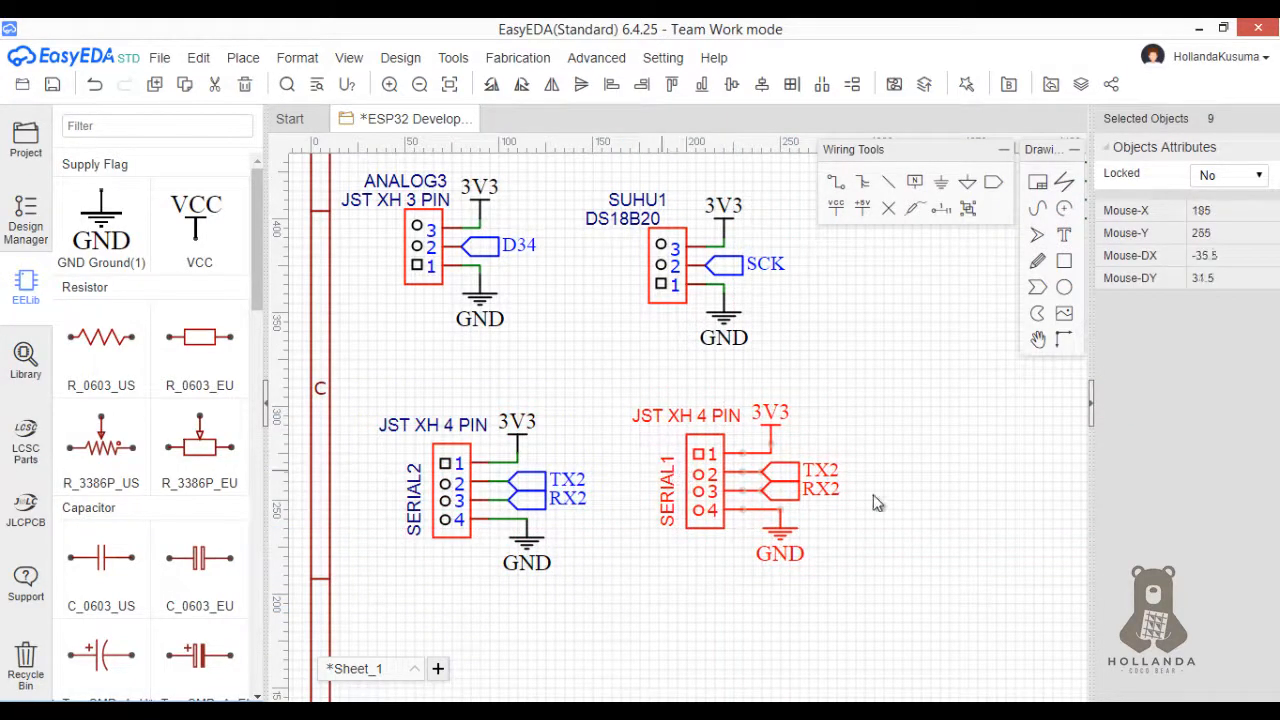
# - Rename the duplicate connector's net ports to TX1 on pin 2 and RX1 on pin 3
pyautogui.click(798, 466)
pyautogui.doubleClick(1219, 181)
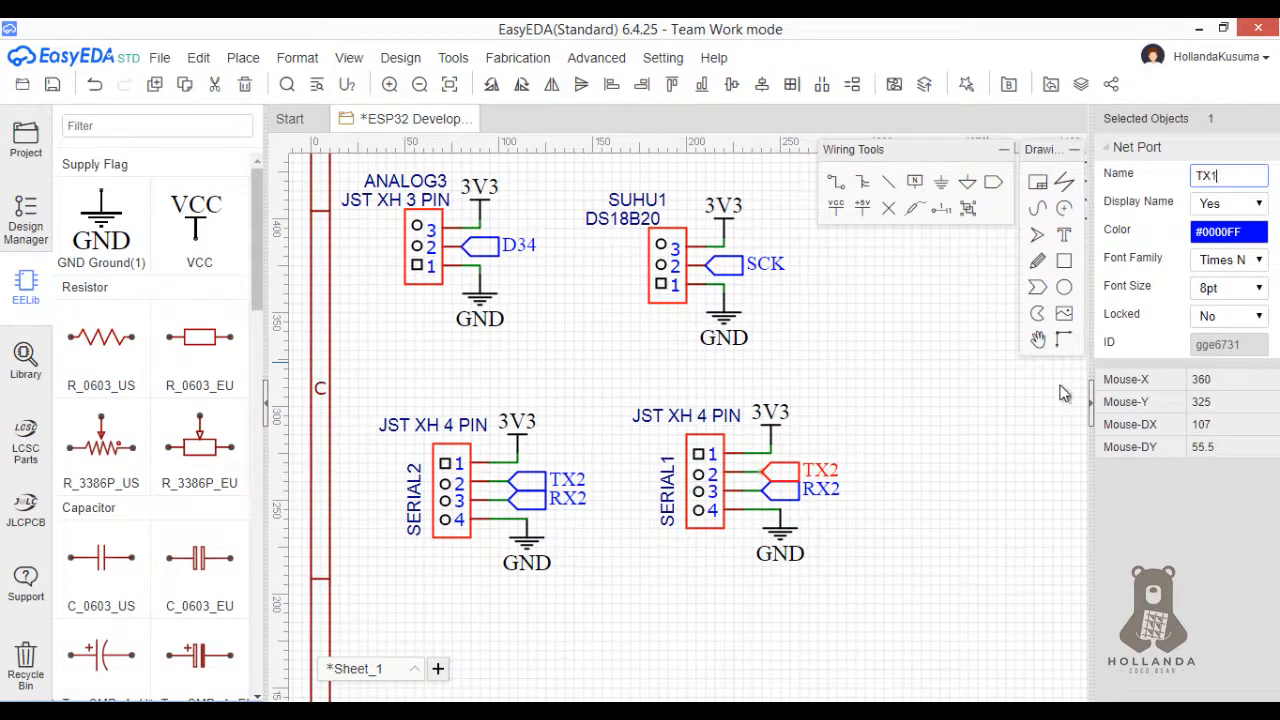
pyautogui.click(886, 486)
pyautogui.click(818, 492)
pyautogui.doubleClick(1244, 179)
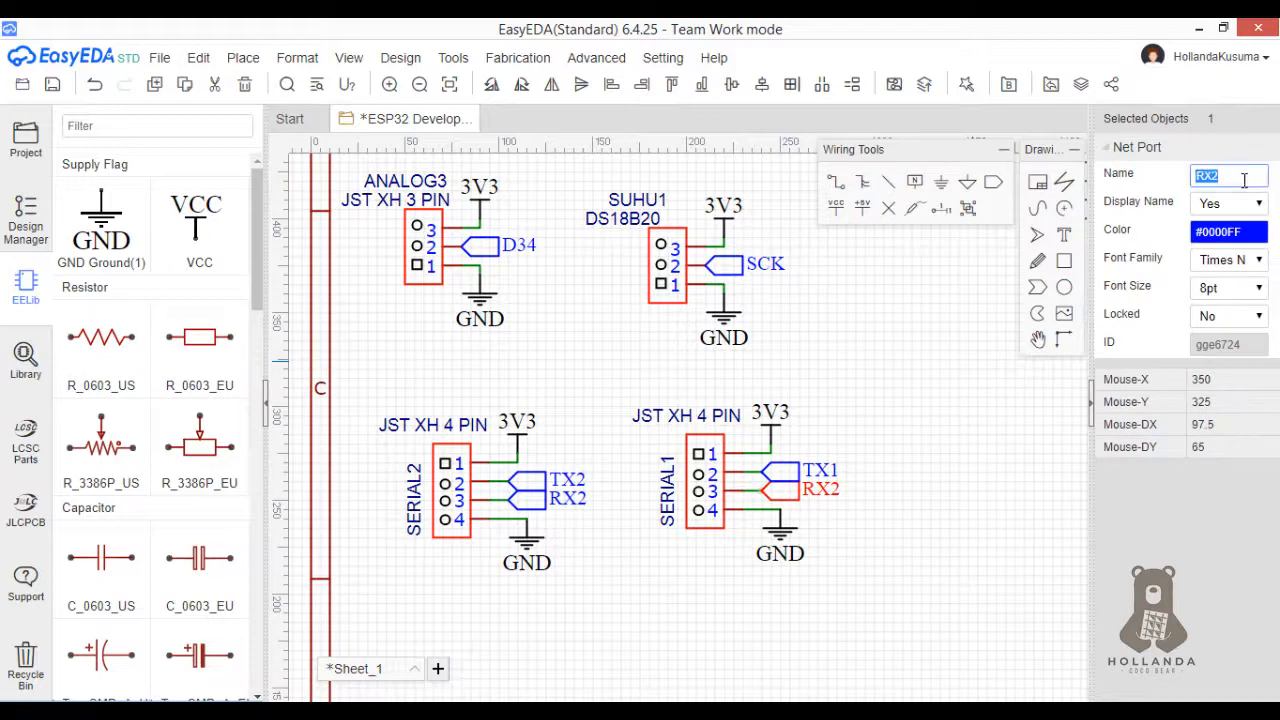
pyautogui.click(1272, 184)
pyautogui.click(1255, 175)
pyautogui.click(978, 412)
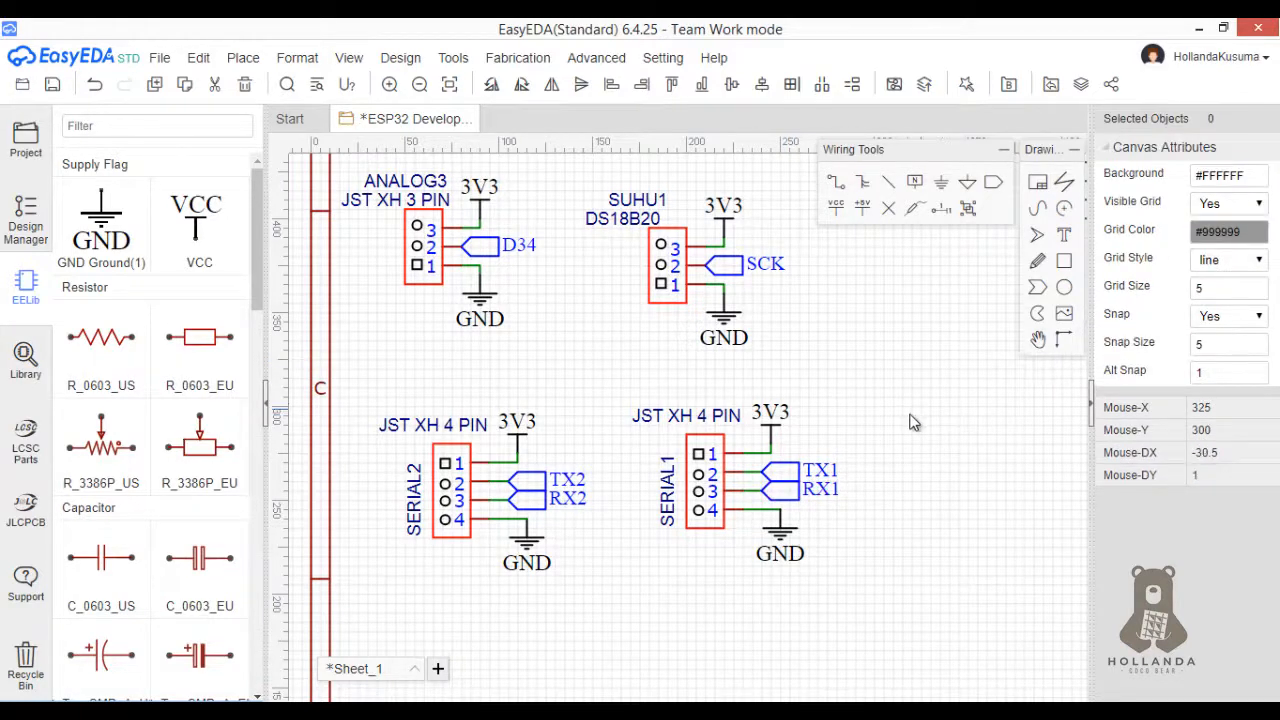
# - Paste another copy of the wired serial connector below SERIAL2 and set its designator to SERIAL0
pyautogui.scroll(-1, 900, 428)
pyautogui.hotkey('ctrl', 'v')
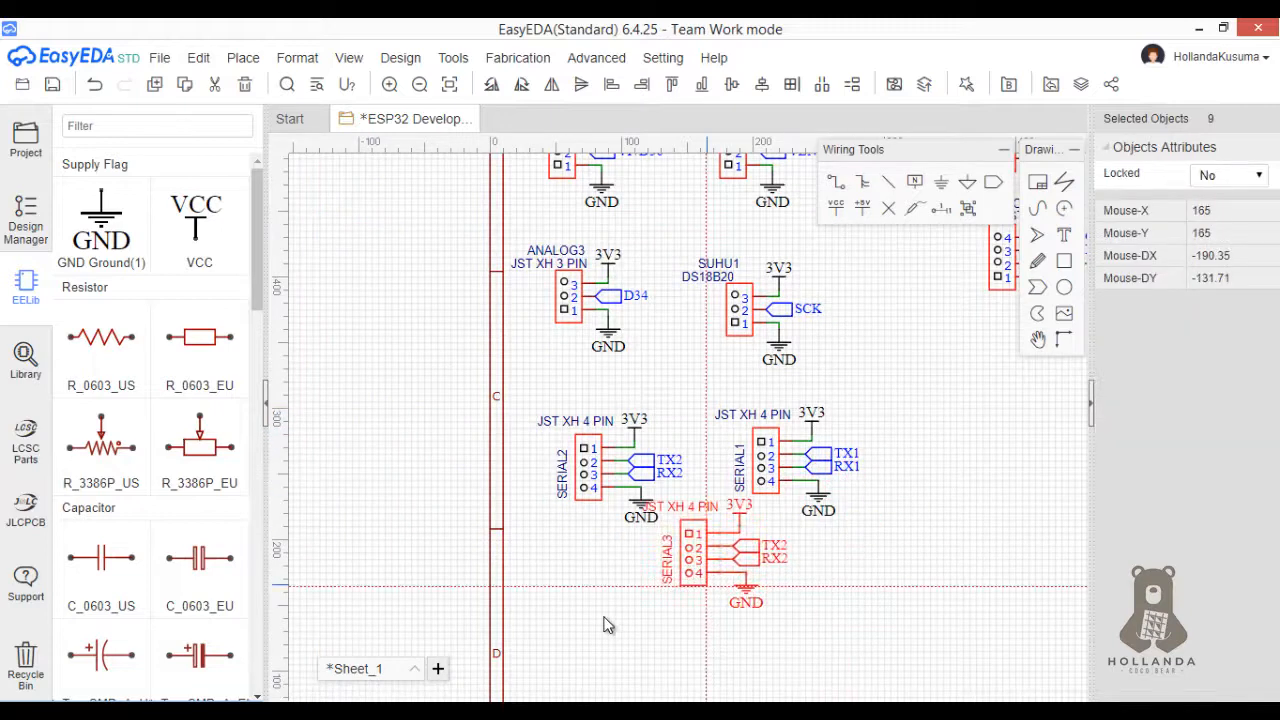
pyautogui.click(584, 665)
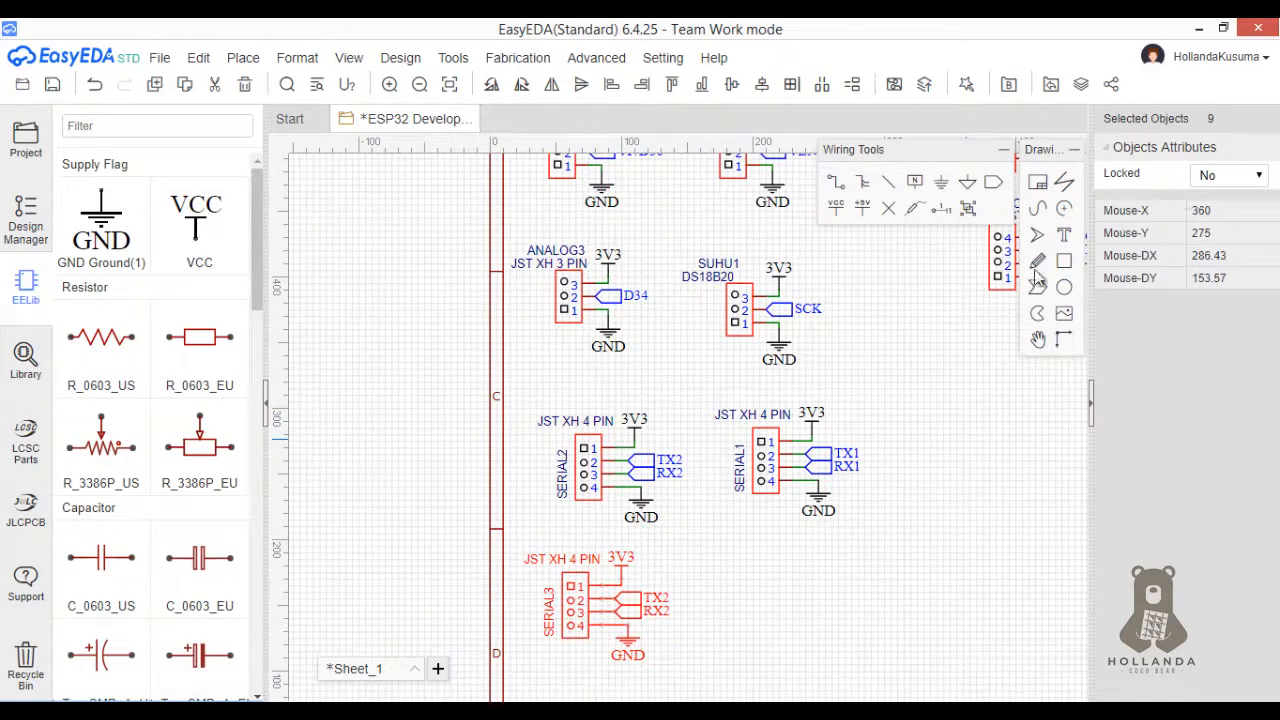
pyautogui.click(549, 607)
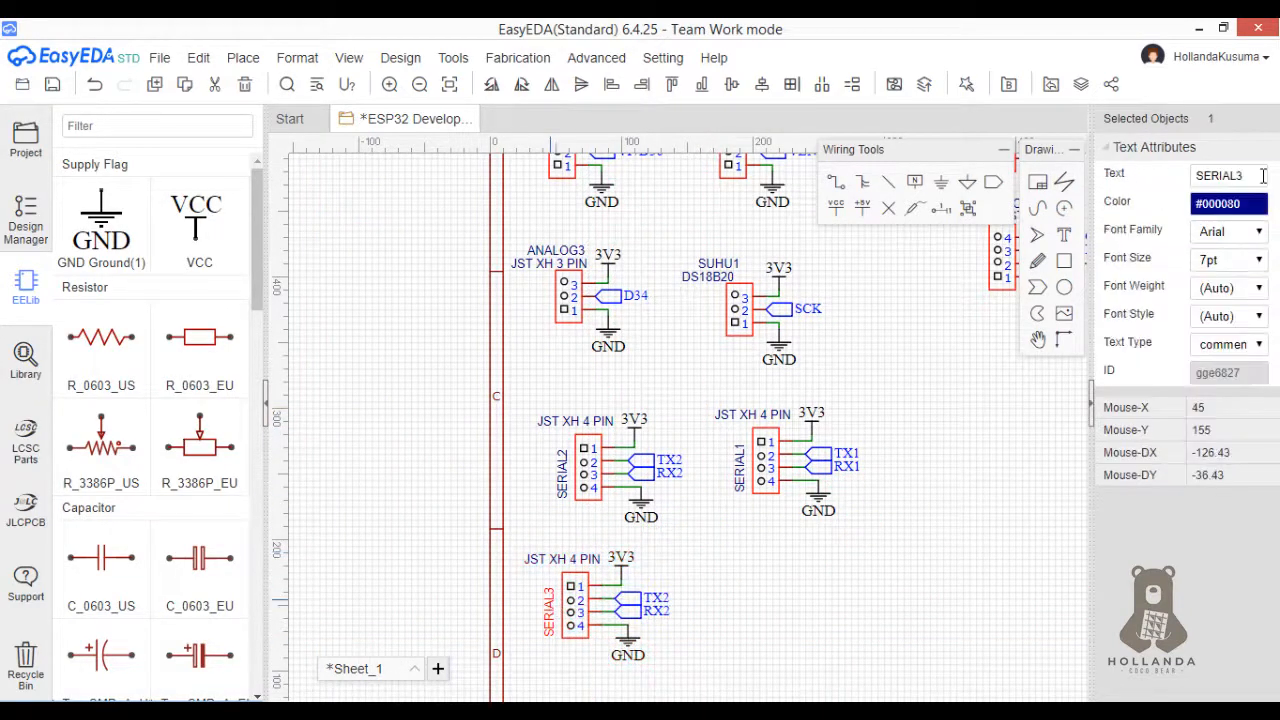
pyautogui.click(1264, 176)
pyautogui.click(1264, 176)
pyautogui.click(819, 523)
# - Rename the SERIAL0 connector's net ports to TX0 on pin 2 and RX0 on pin 3
pyautogui.click(663, 599)
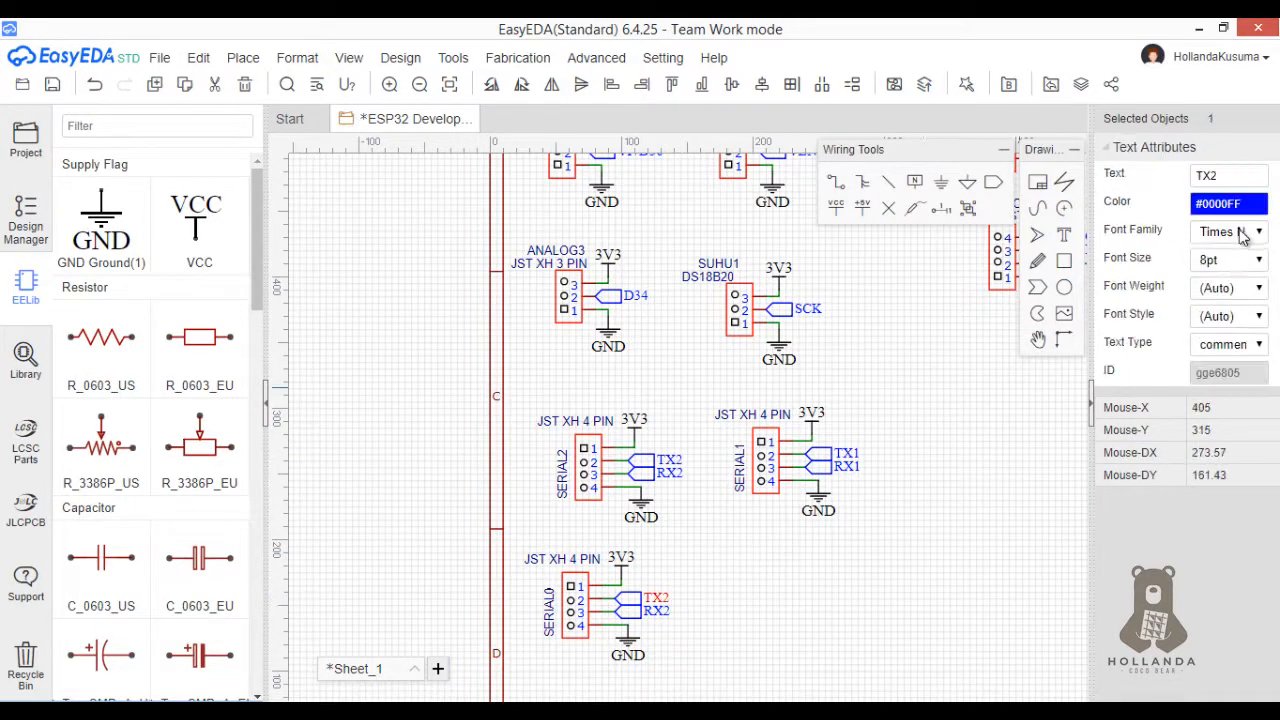
pyautogui.click(1247, 176)
pyautogui.click(721, 574)
pyautogui.click(655, 610)
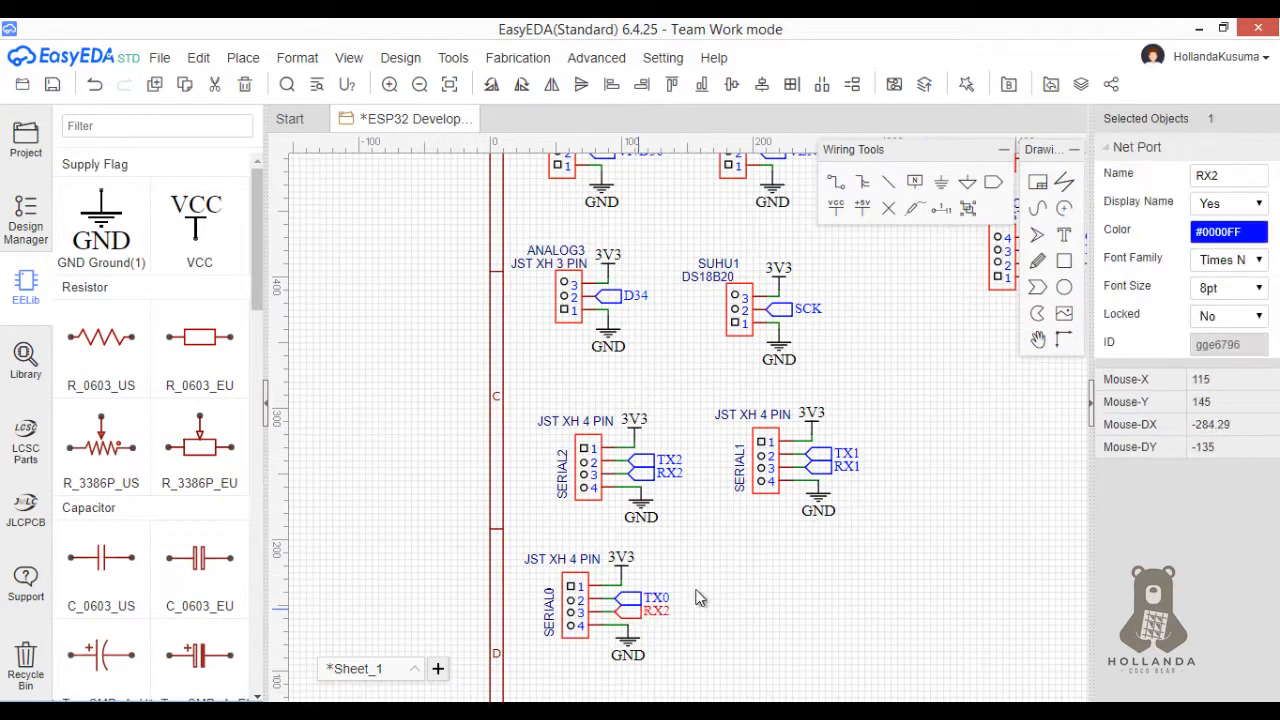
pyautogui.click(1250, 177)
pyautogui.click(1250, 178)
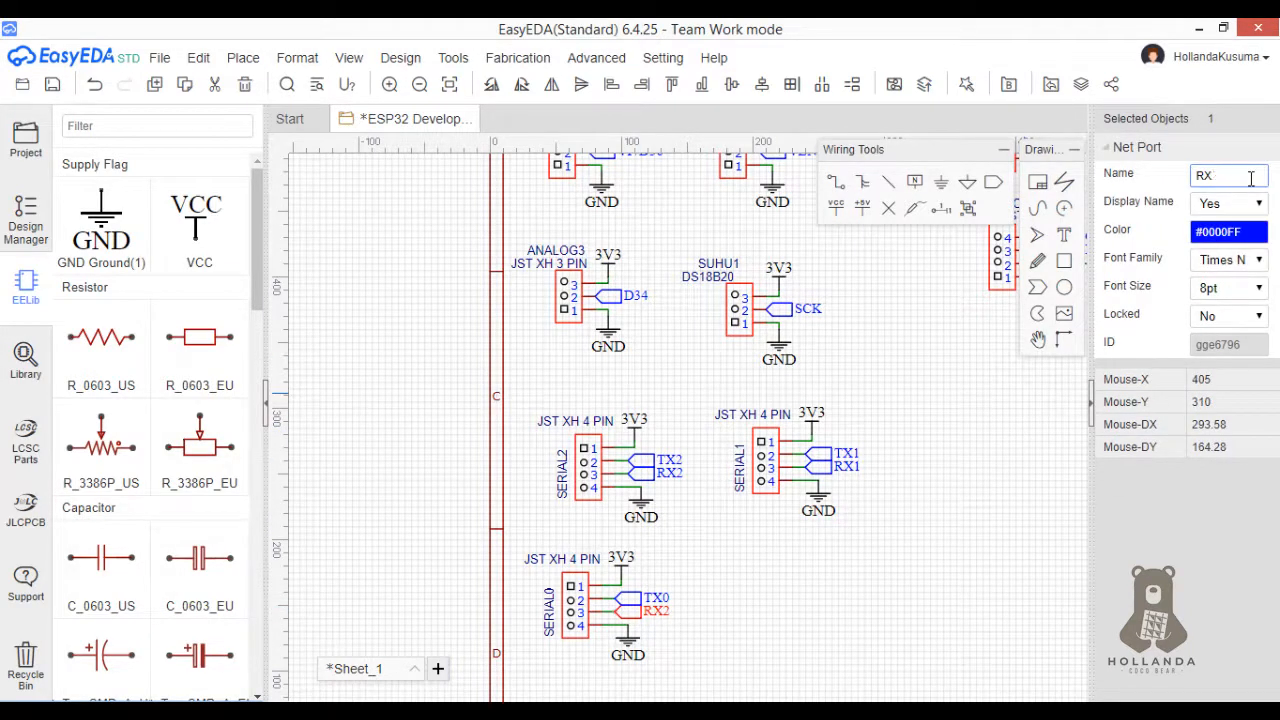
pyautogui.click(958, 500)
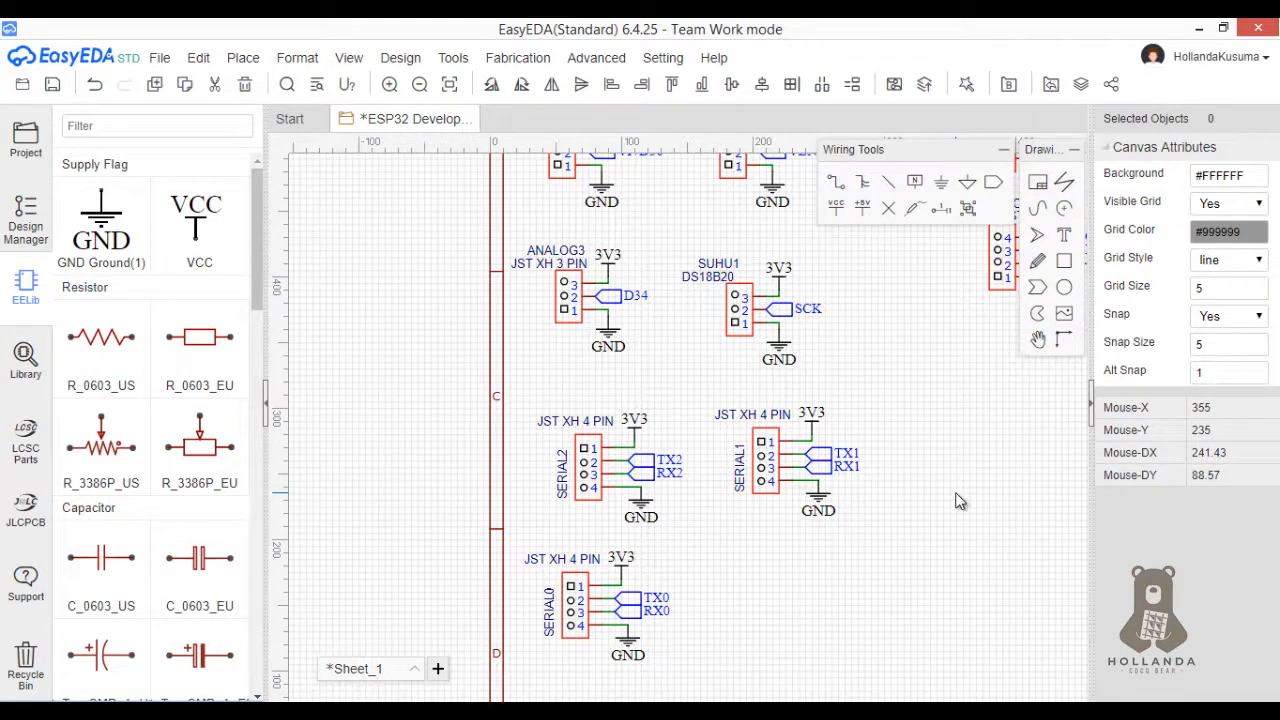
# - Place two JST XH 2 PIN connectors from the library, one above the other, below the I2C2 connector
pyautogui.scroll(-2, 957, 493)
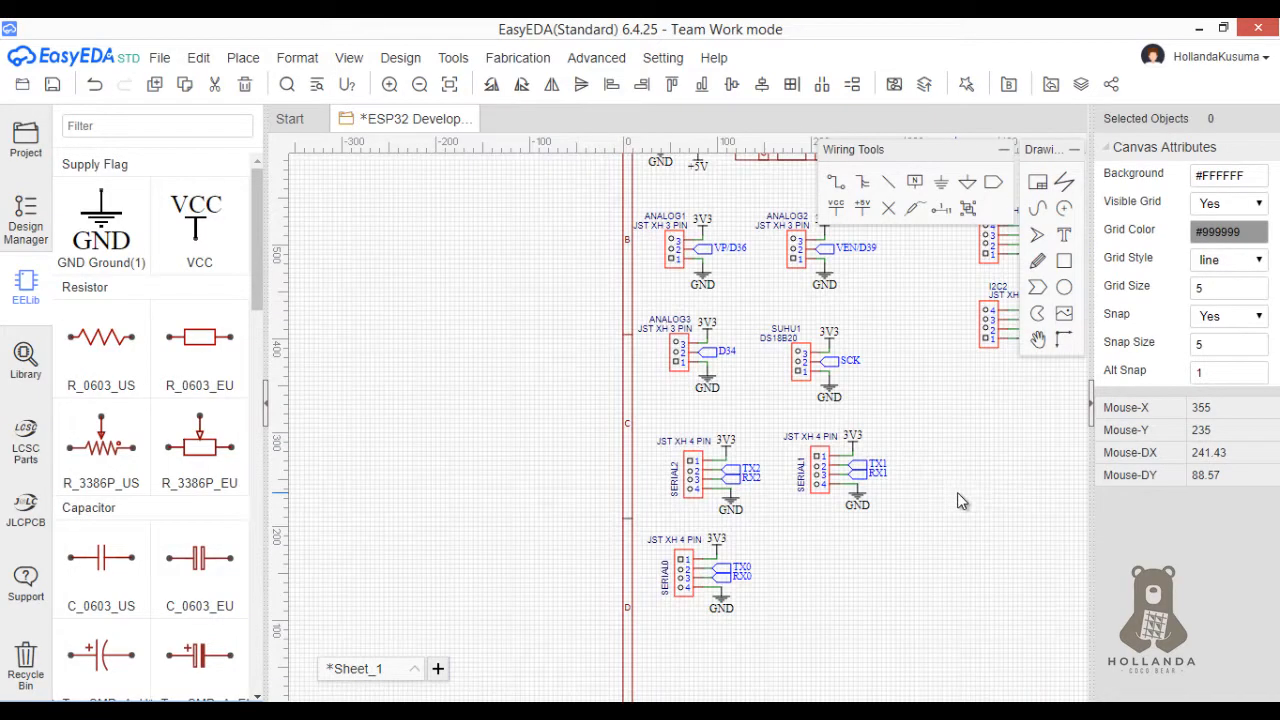
pyautogui.moveTo(957, 484); pyautogui.dragTo(625, 539, button='right')
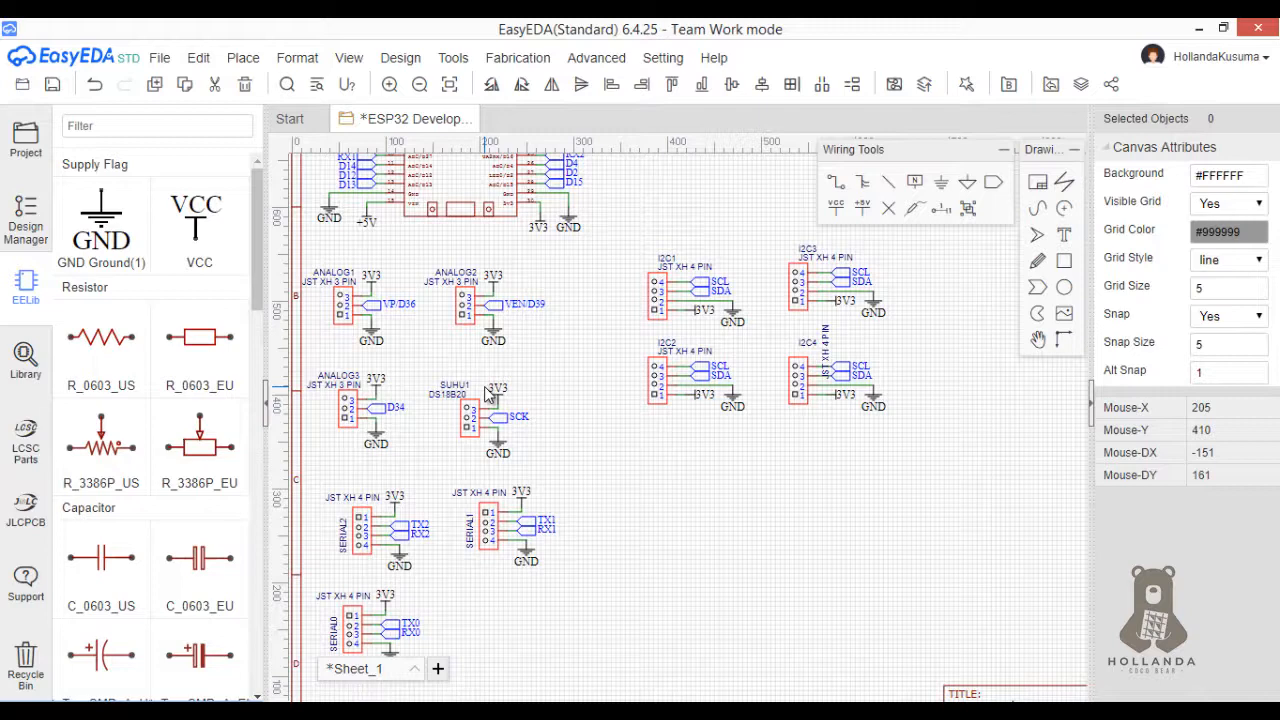
pyautogui.scroll(-1, 484, 420)
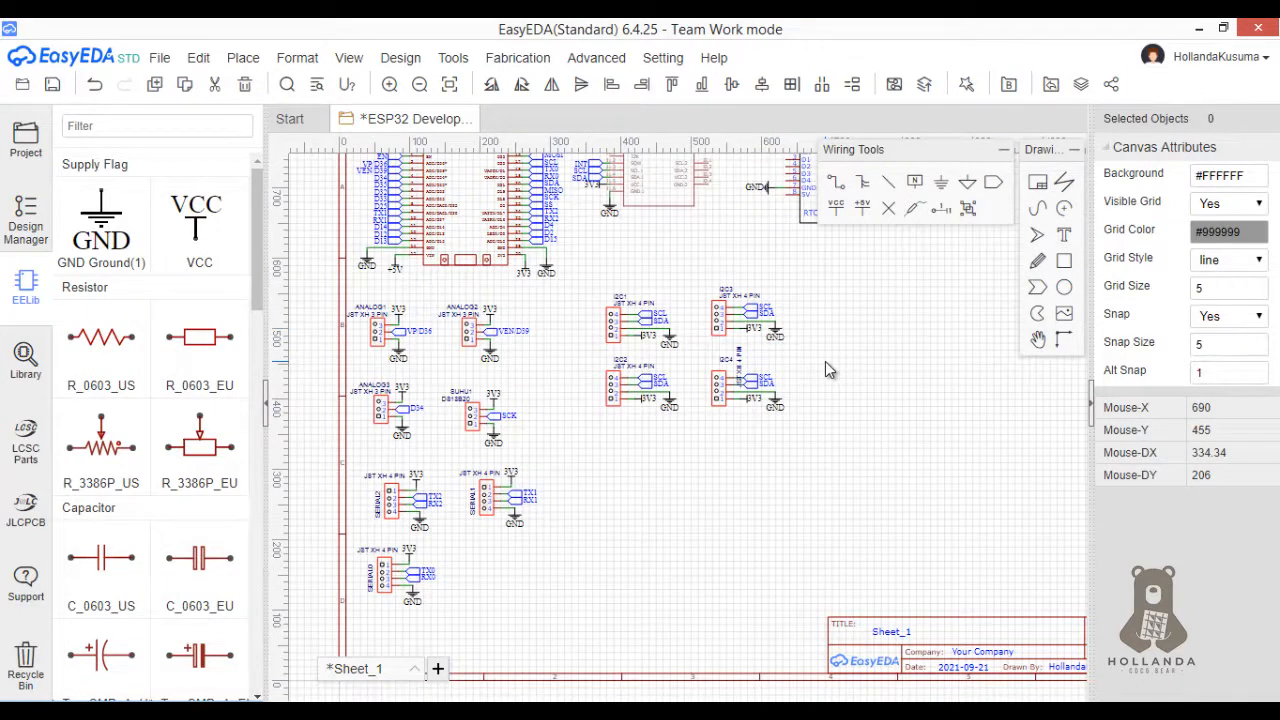
pyautogui.click(26, 360)
pyautogui.click(452, 299)
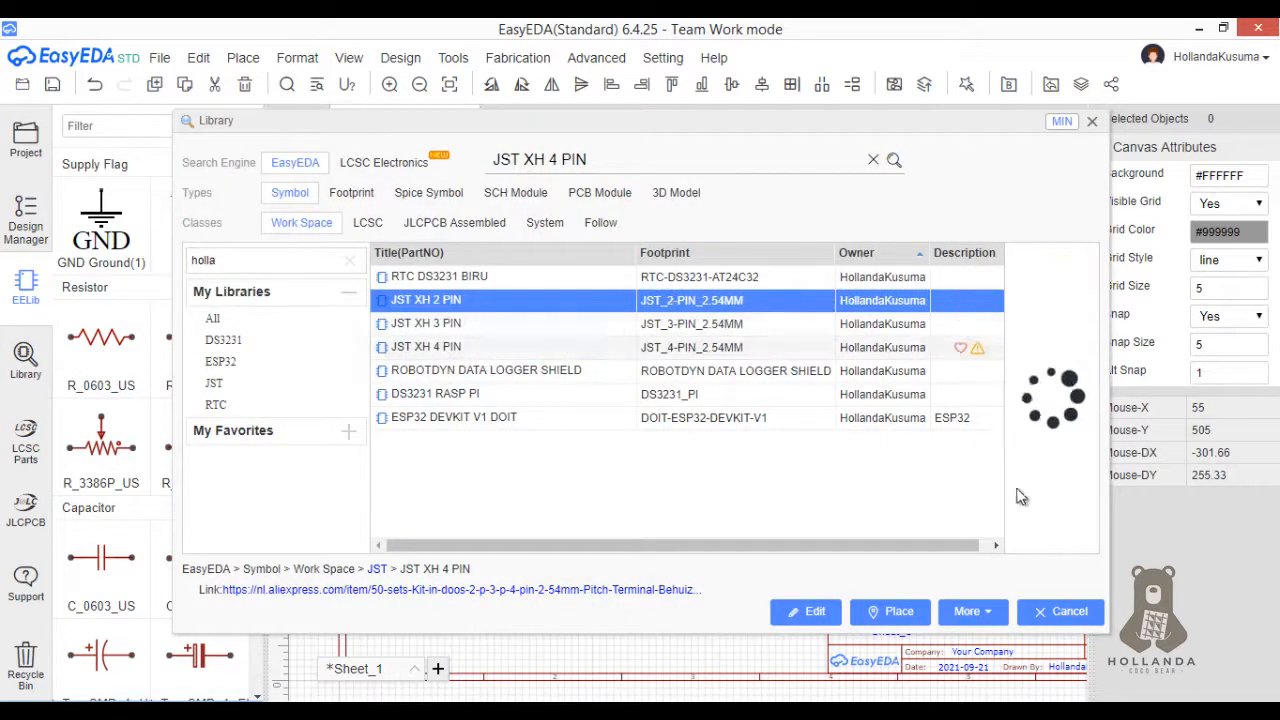
pyautogui.click(912, 616)
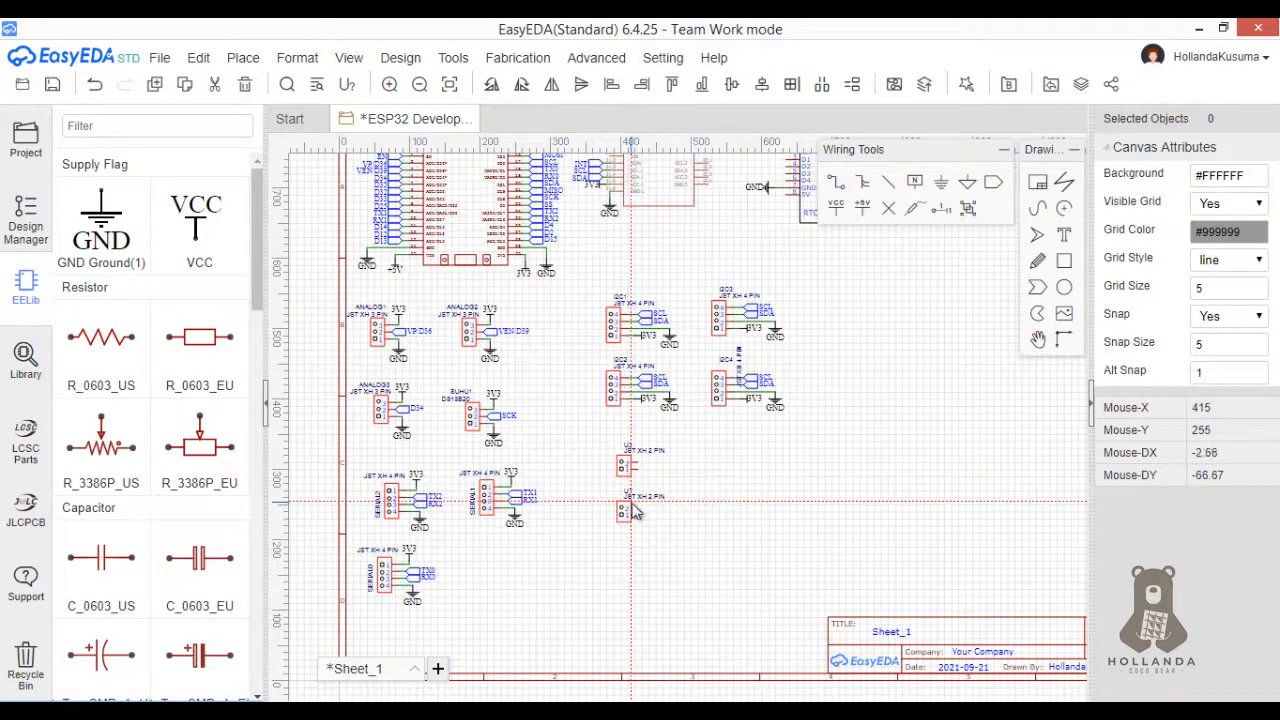
pyautogui.click(688, 496)
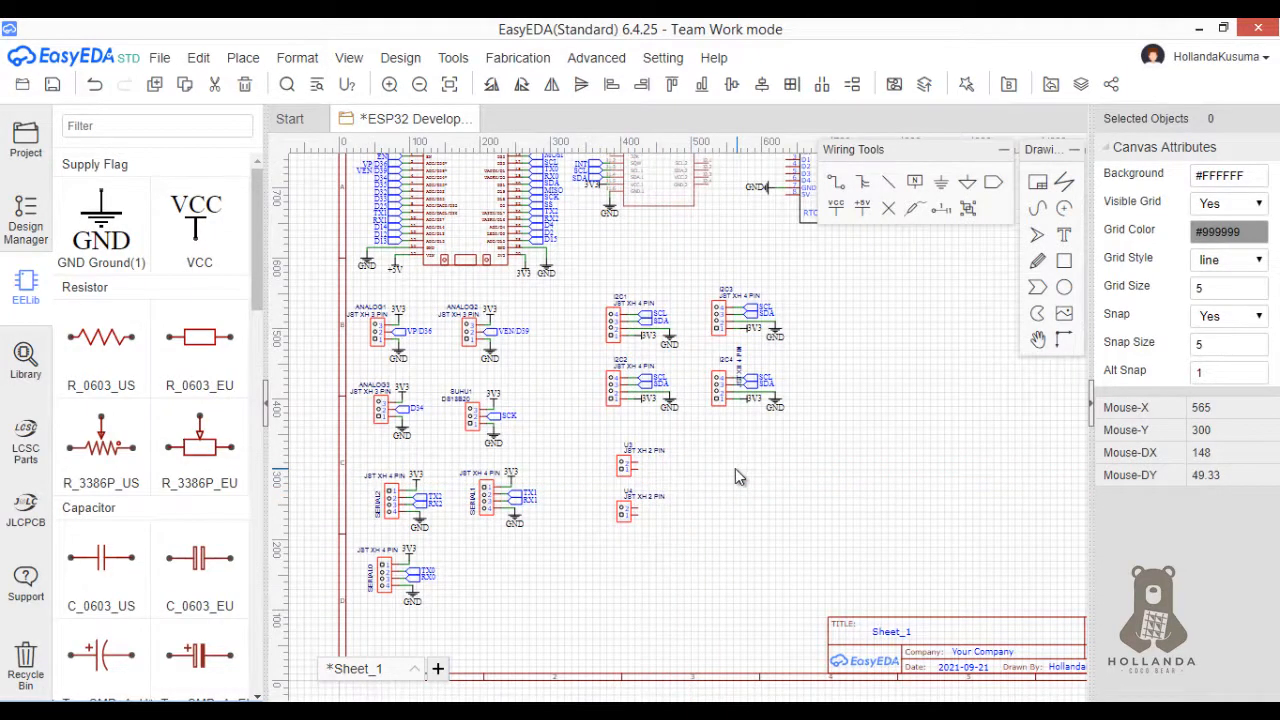
# - Place two net ports beside the upper 2-pin connector, one level with pin 2 and one with pin 1
pyautogui.scroll(3, 706, 474)
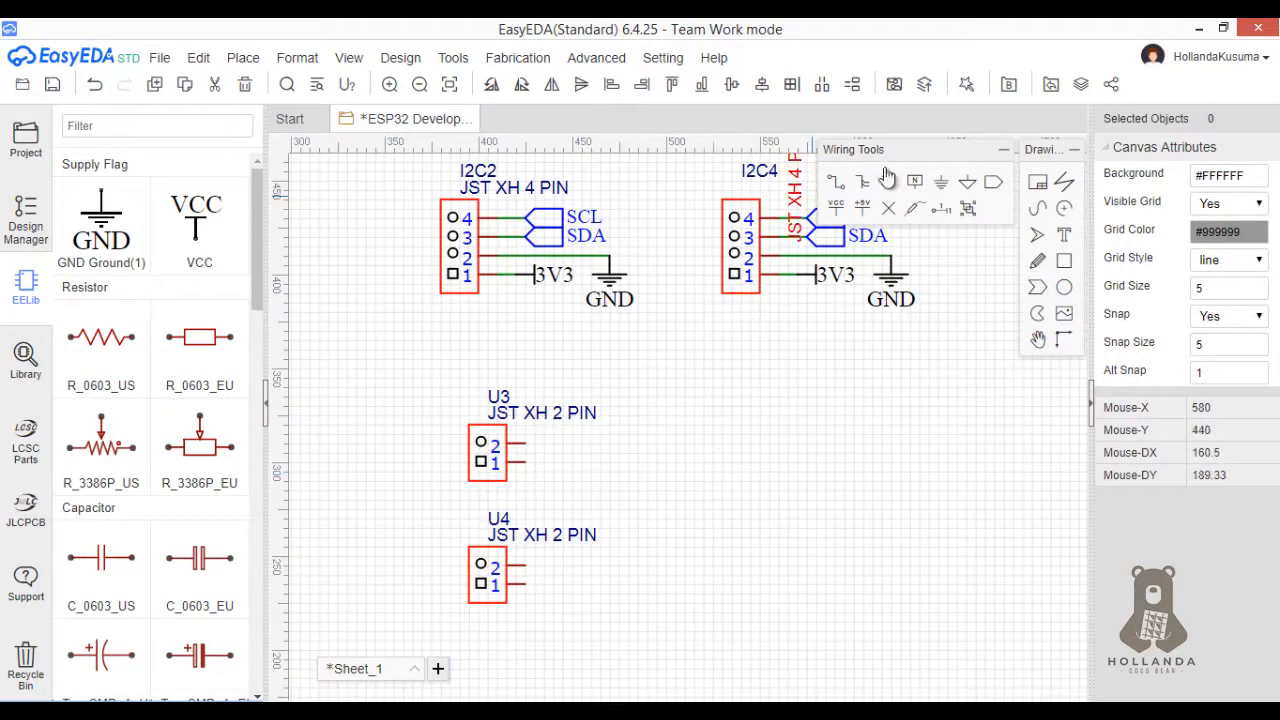
pyautogui.click(993, 182)
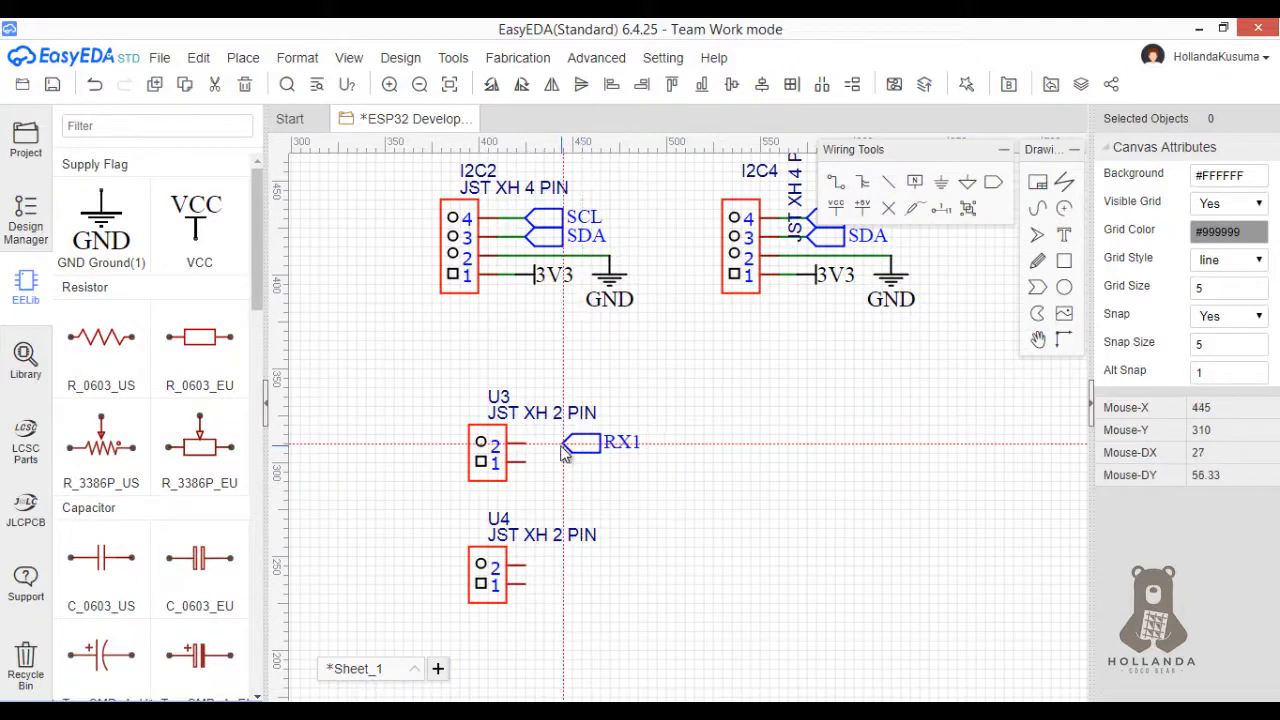
pyautogui.click(558, 444)
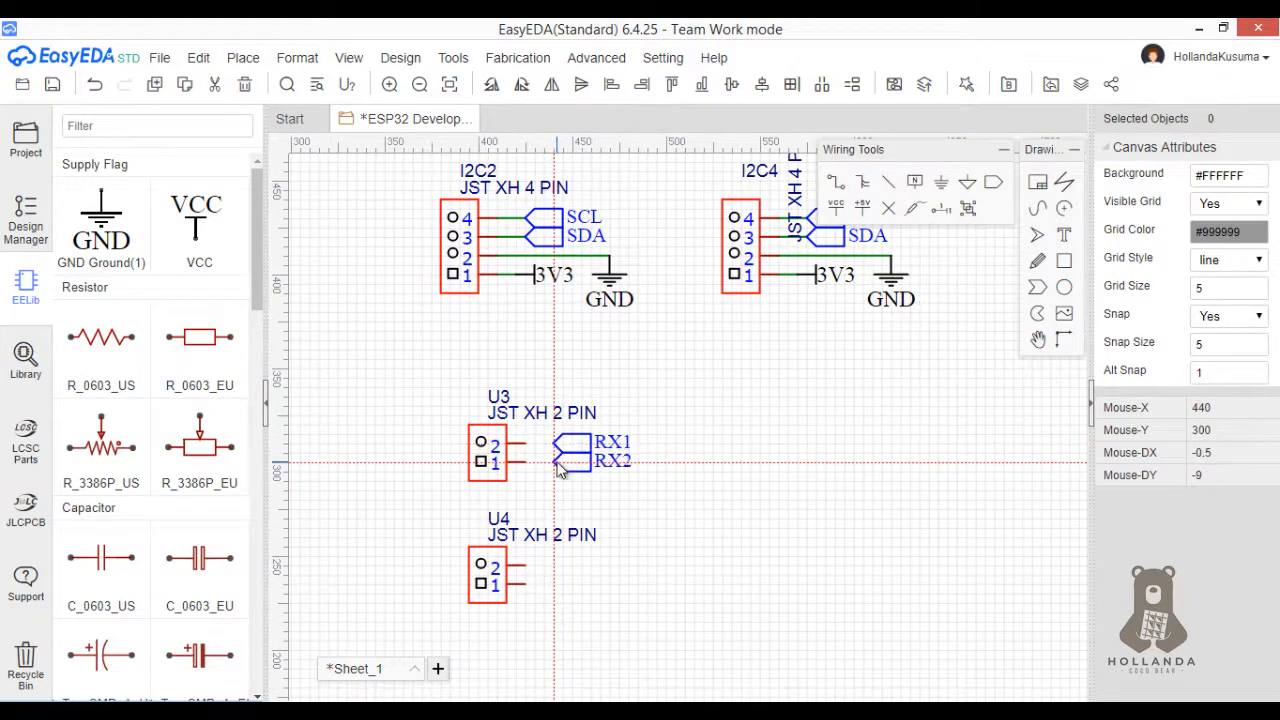
pyautogui.click(557, 463)
pyautogui.rightClick(557, 463)
pyautogui.scroll(1, 557, 463)
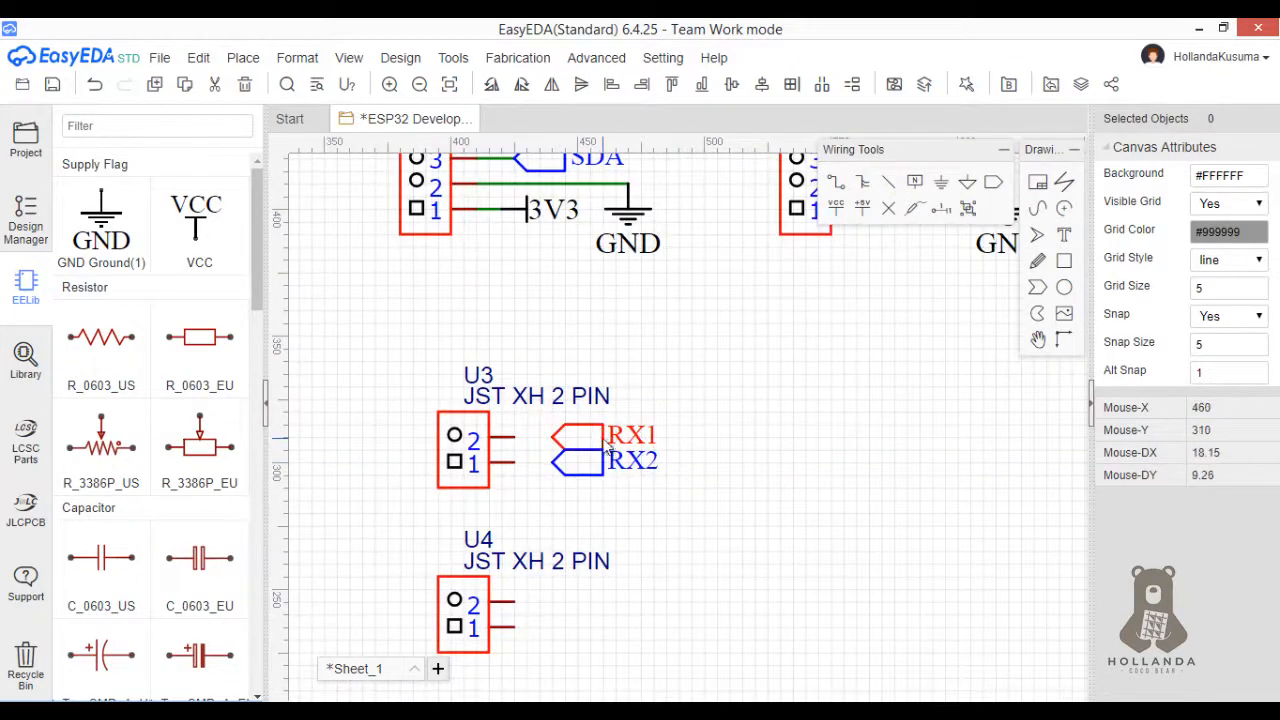
# - Rename the upper 2-pin connector's net ports to V SUPPLY at pin 2 and GND at pin 1
pyautogui.click(612, 440)
pyautogui.doubleClick(1250, 173)
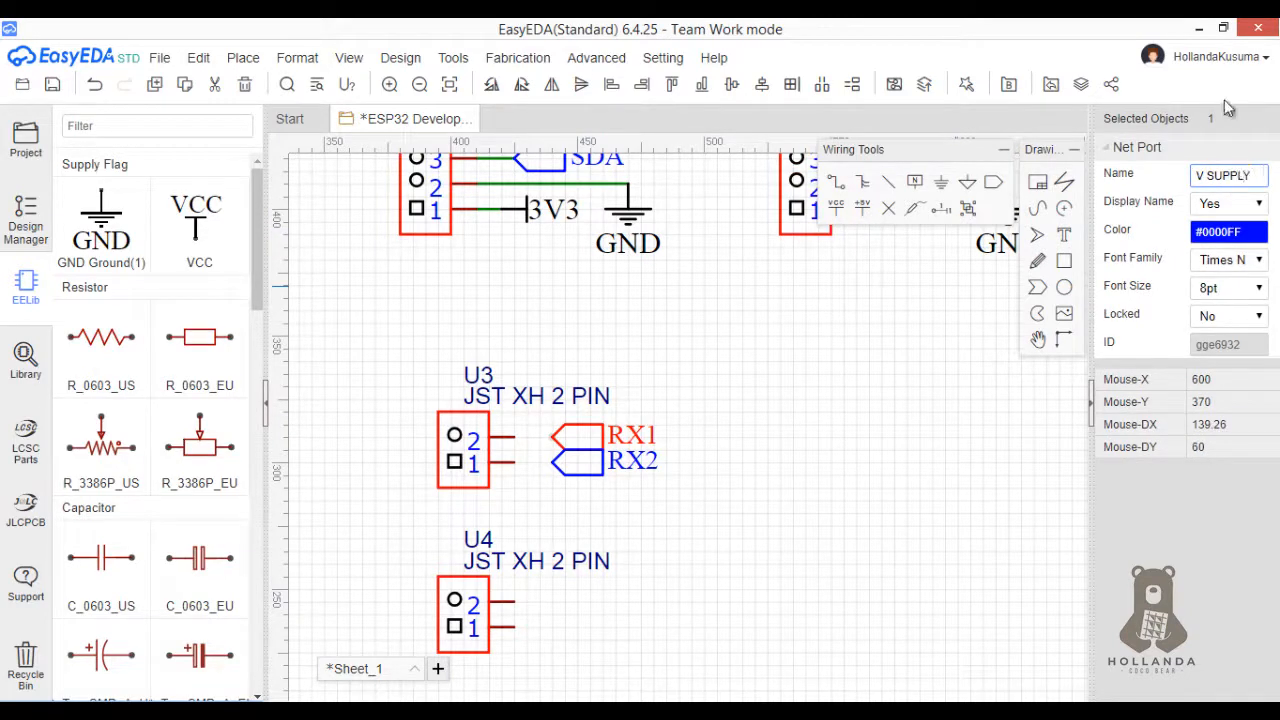
pyautogui.write('V SUPPLY')
pyautogui.click(899, 364)
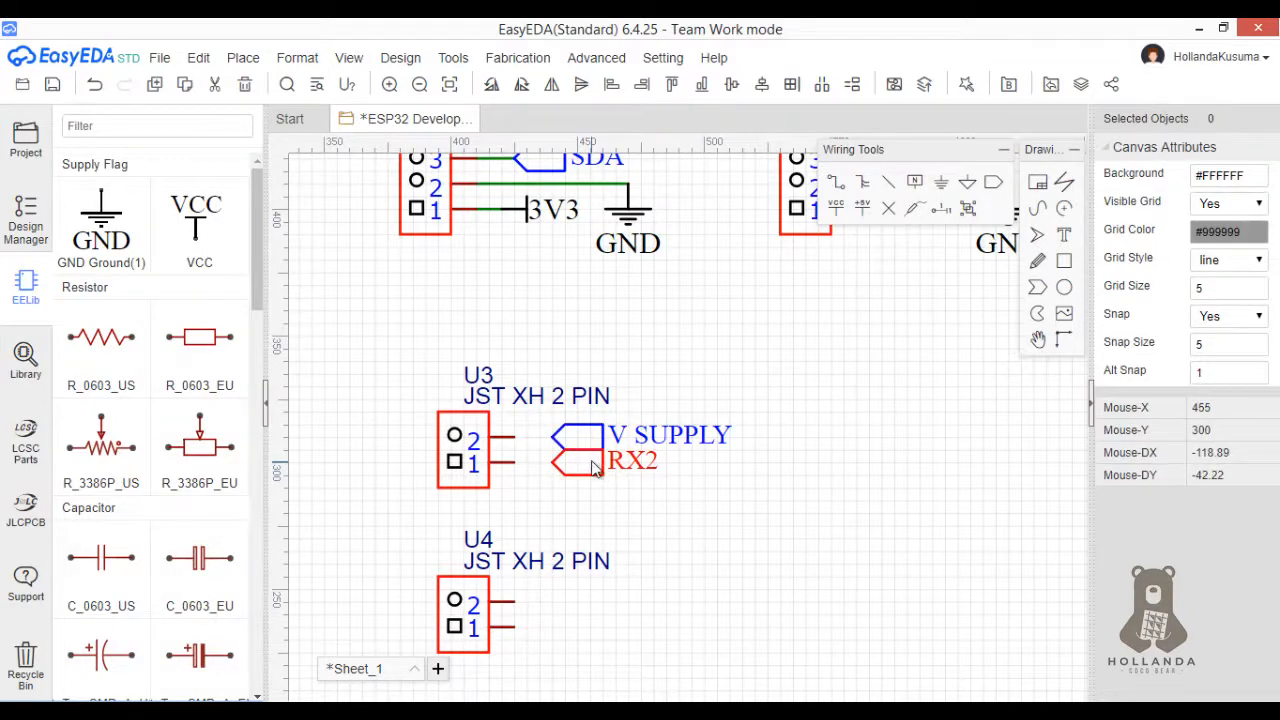
pyautogui.click(620, 463)
pyautogui.doubleClick(1251, 174)
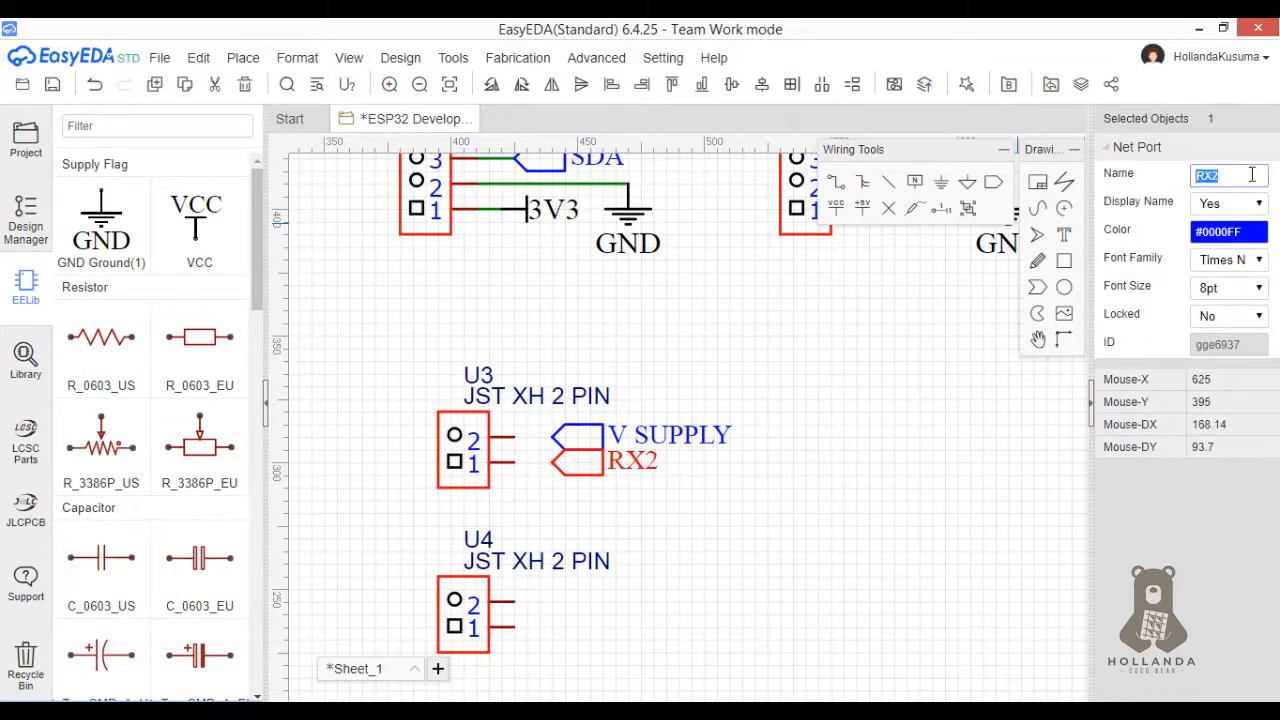
pyautogui.write('GND')
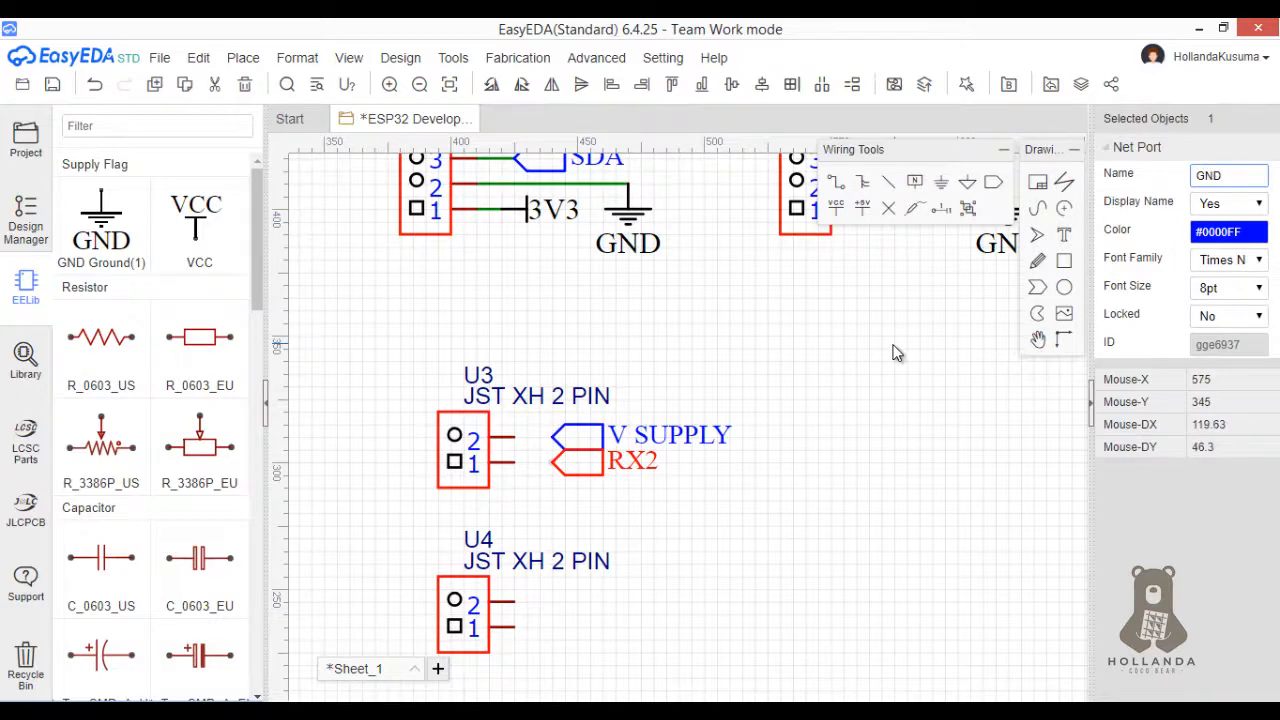
pyautogui.click(888, 355)
# - Wire the V SUPPLY and GND net ports to pins 2 and 1 of the upper 2-pin connector
pyautogui.press('w')
pyautogui.click(552, 437)
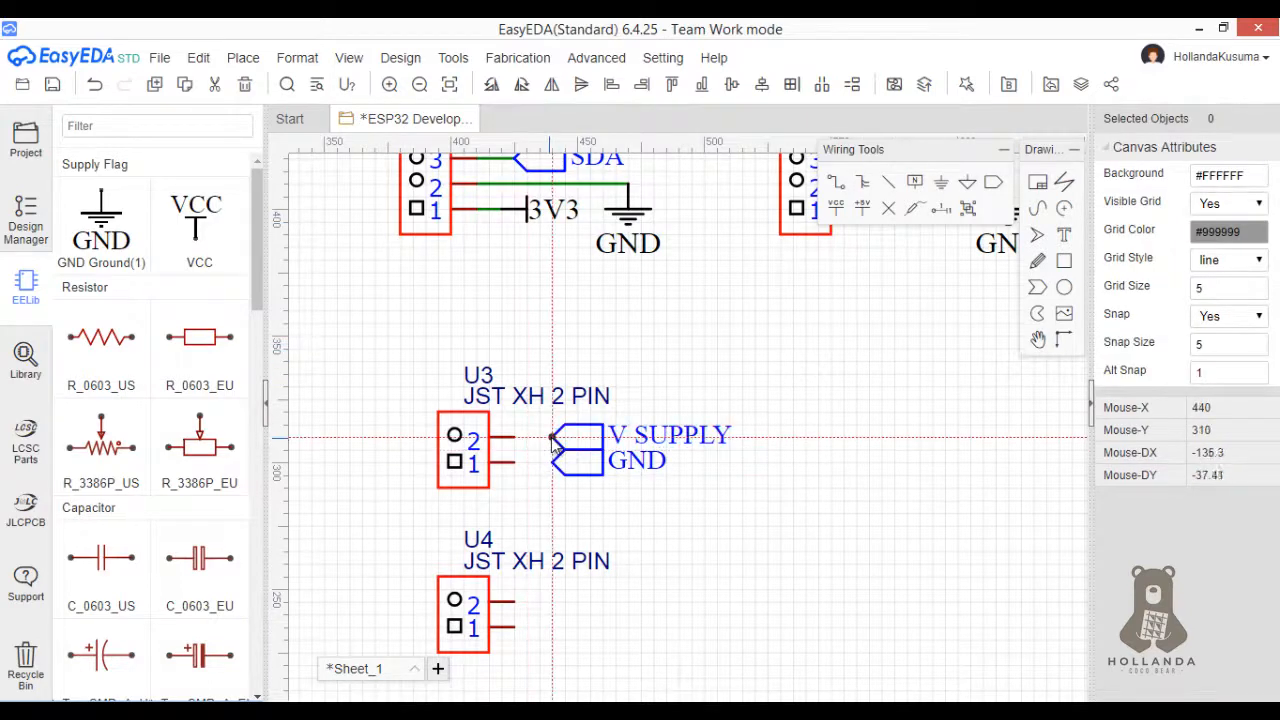
pyautogui.click(515, 437)
pyautogui.click(552, 462)
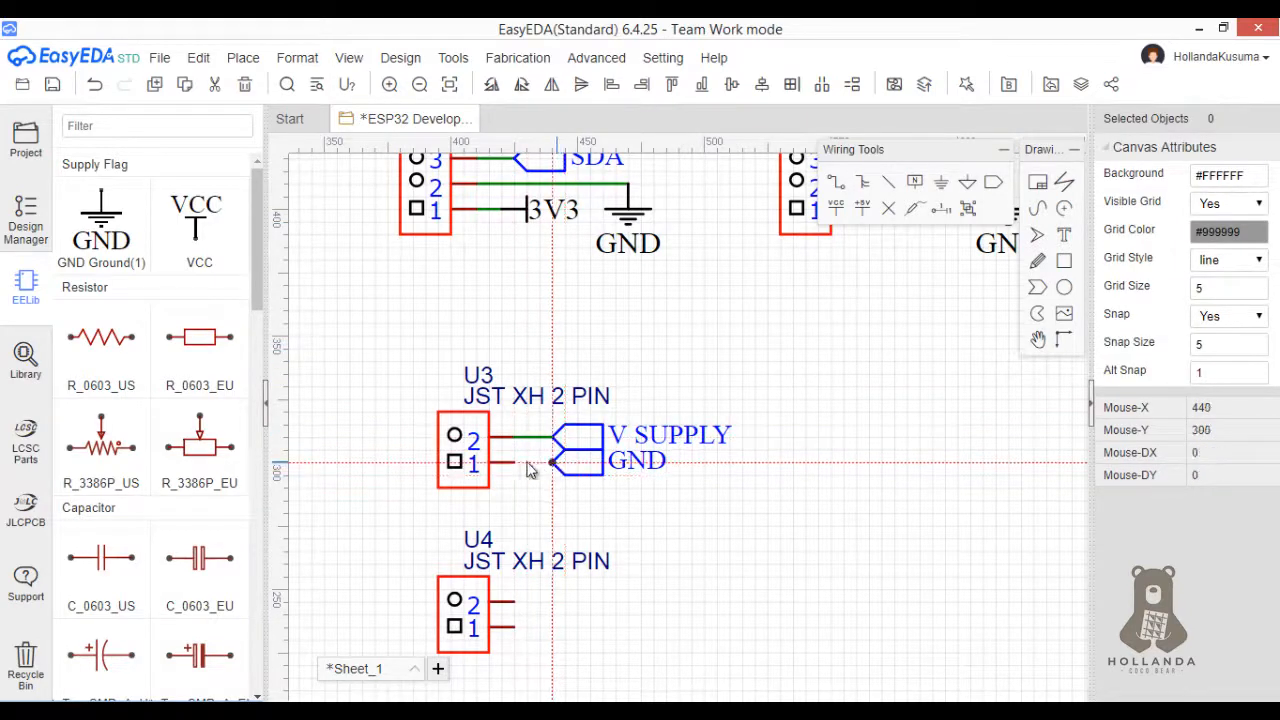
pyautogui.click(515, 462)
pyautogui.press('Escape')
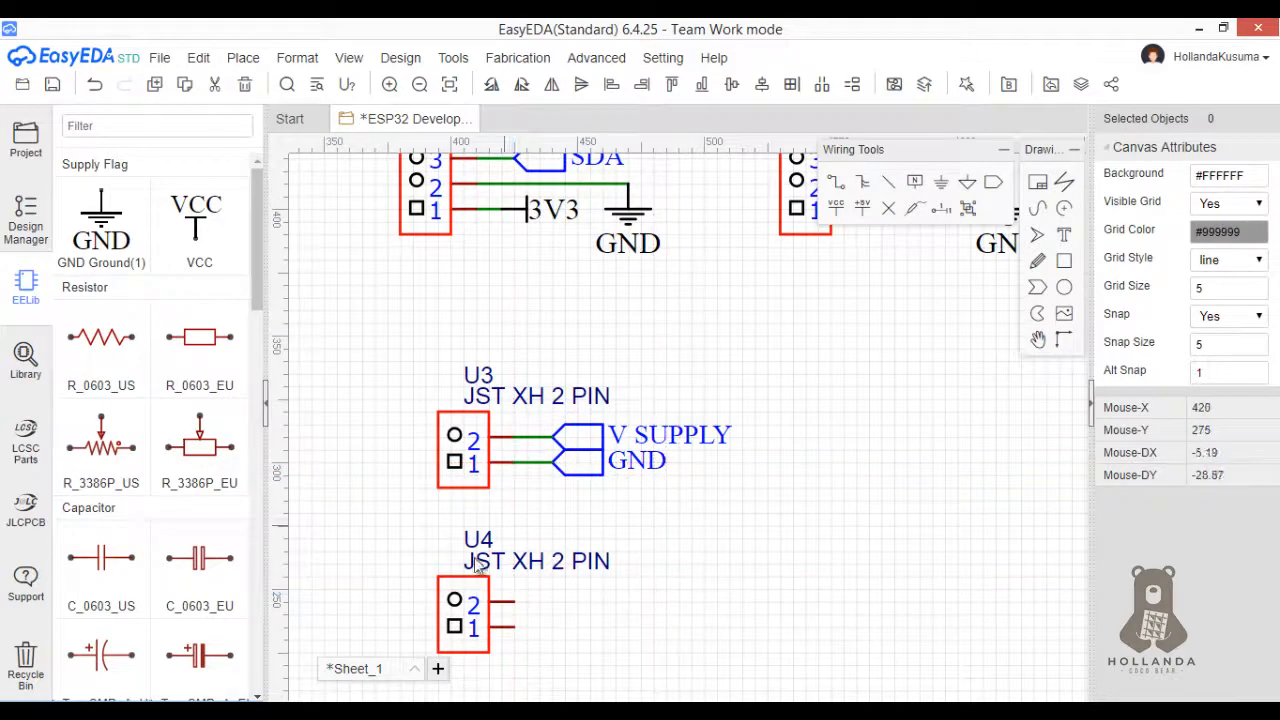
# - Set both the designator and the part name of the upper 2-pin connector to SUPPLY
pyautogui.click(490, 393)
pyautogui.click(482, 377)
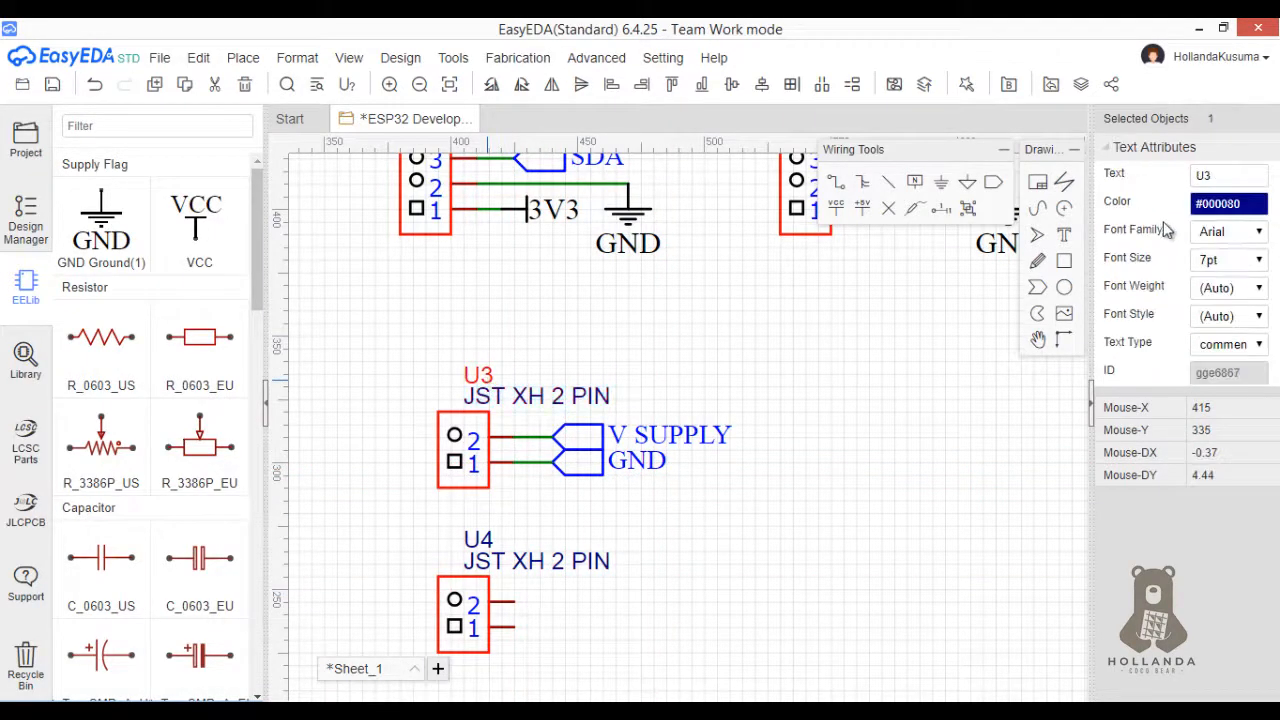
pyautogui.doubleClick(1242, 175)
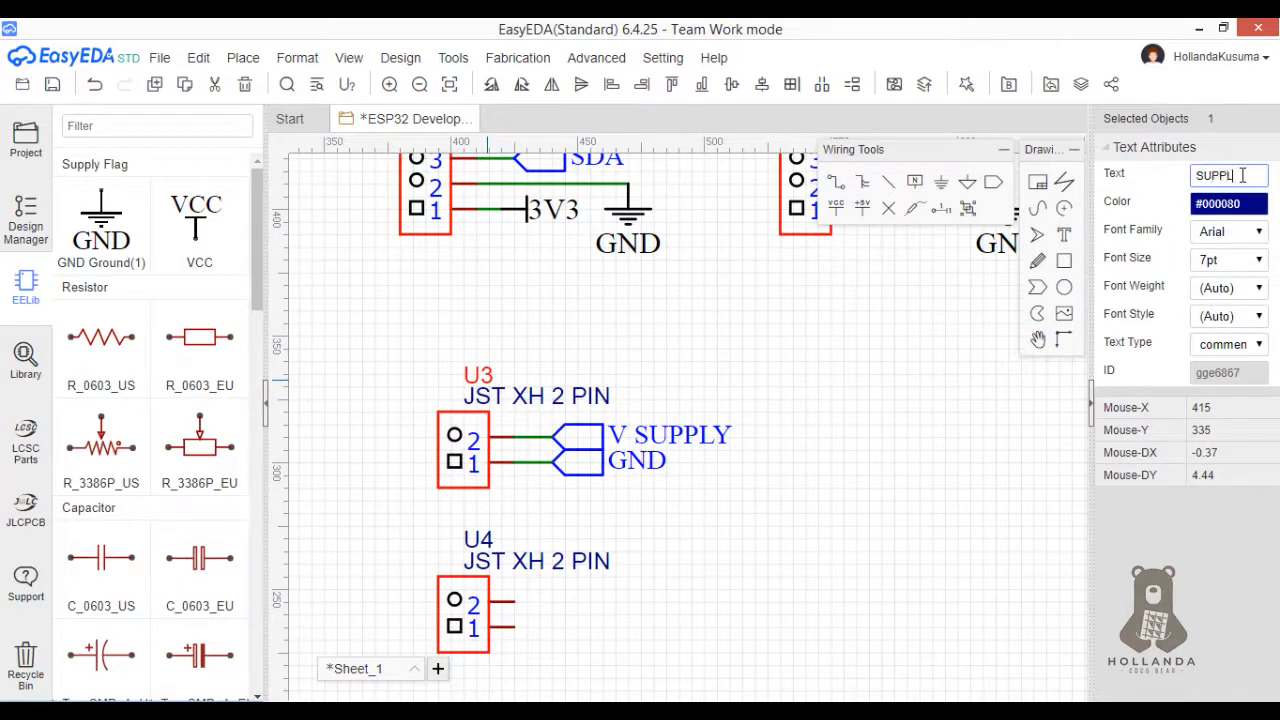
pyautogui.click(978, 237)
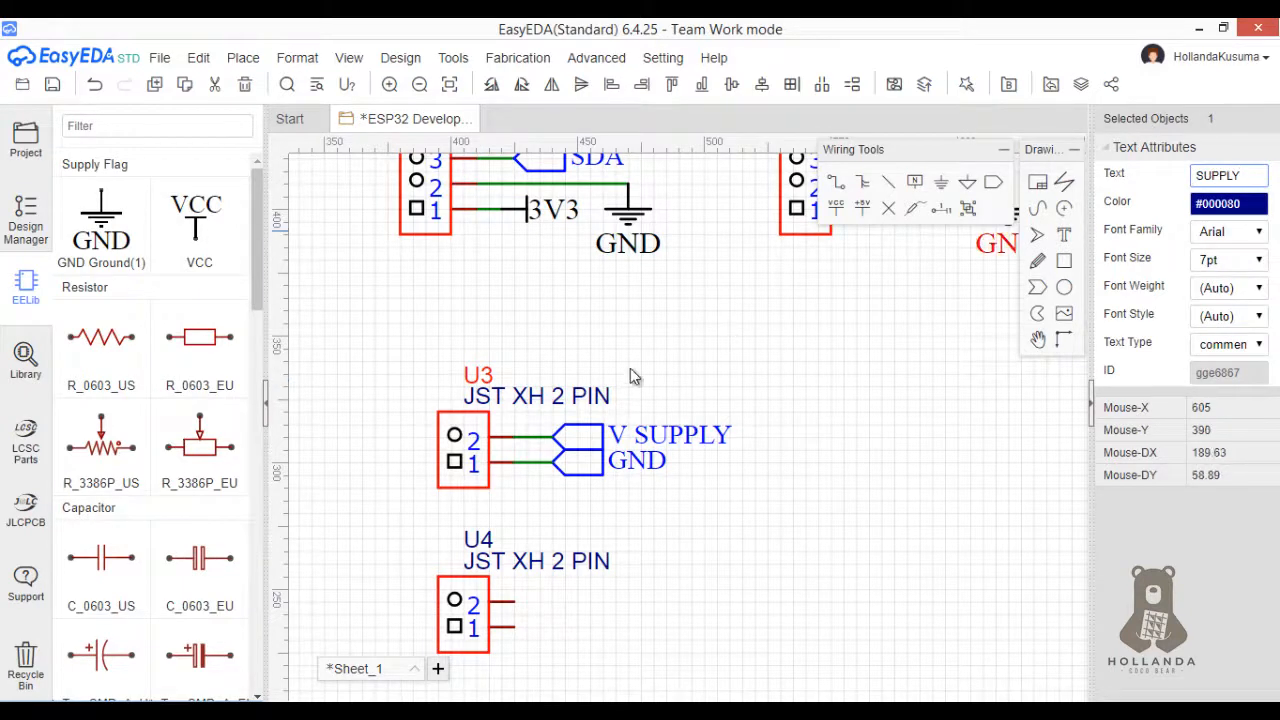
pyautogui.click(498, 401)
pyautogui.tripleClick(1241, 176)
pyautogui.write('SUPPLY')
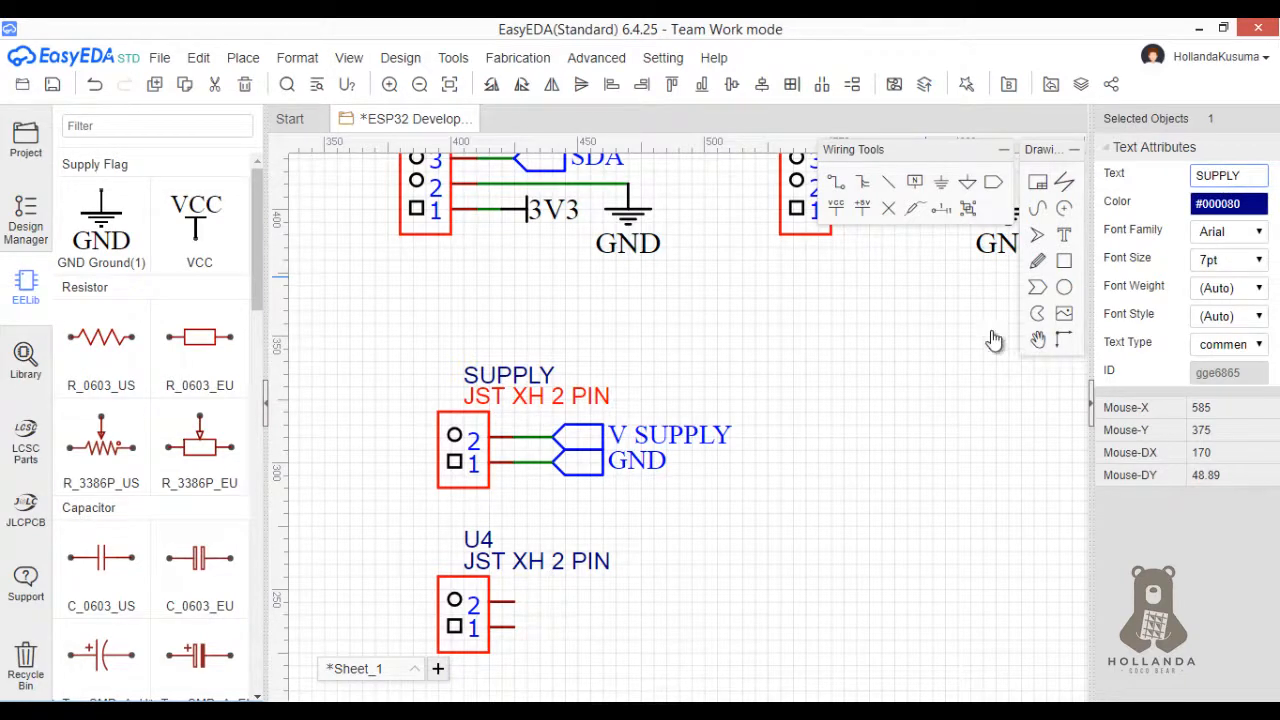
pyautogui.click(714, 501)
# - Set both the designator and the part name of the lower 2-pin connector to SAKLAR
pyautogui.click(492, 540)
pyautogui.tripleClick(1230, 176)
pyautogui.write('S')
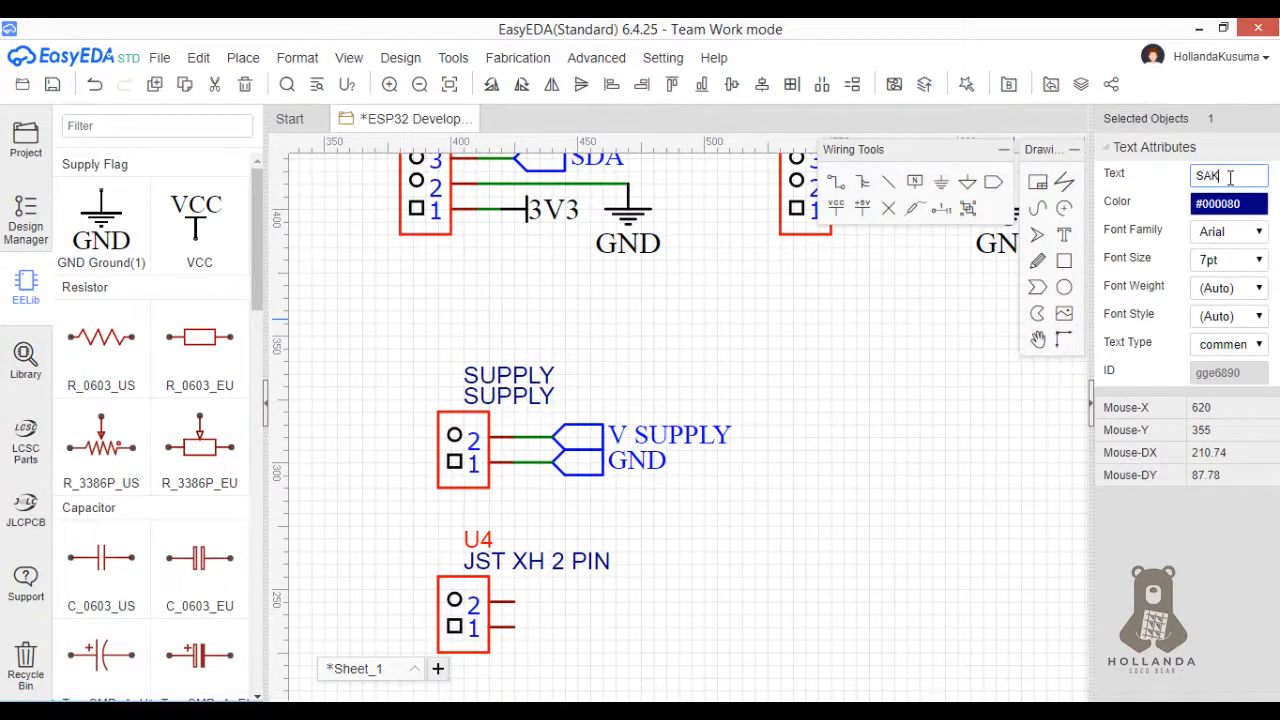
pyautogui.click(480, 570)
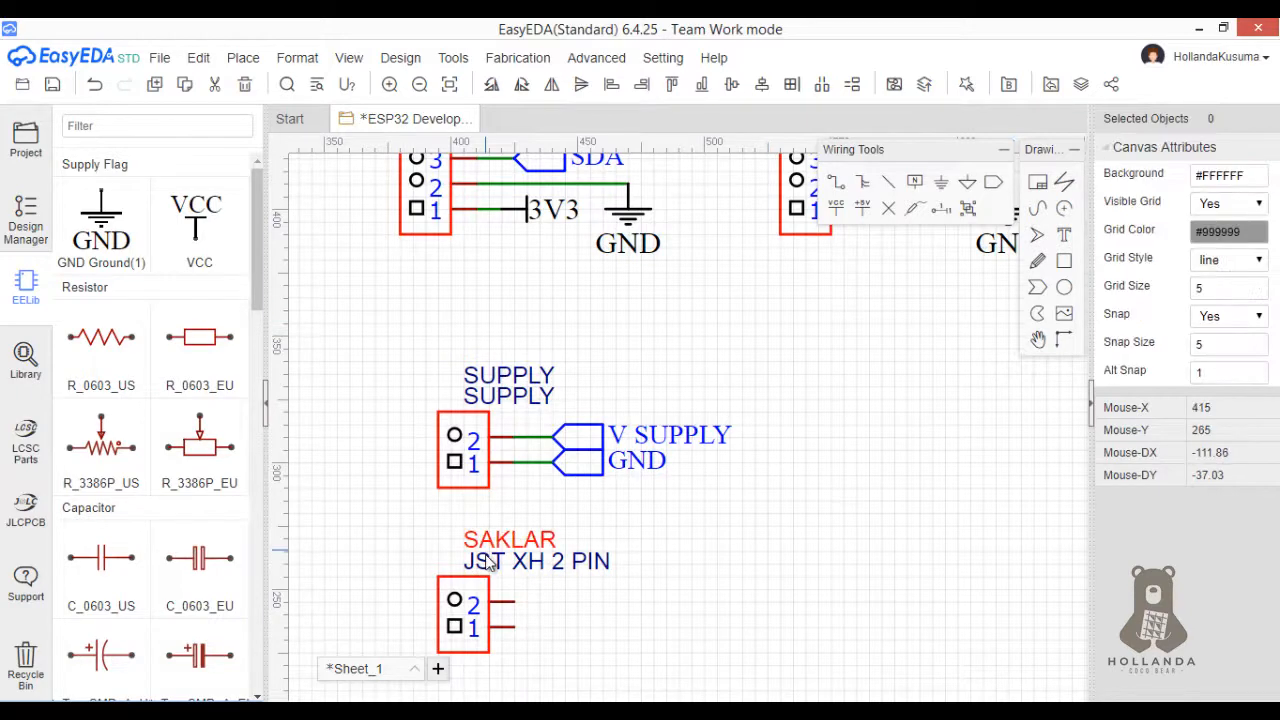
pyautogui.click(490, 560)
pyautogui.tripleClick(1241, 176)
pyautogui.write('SAKLAR')
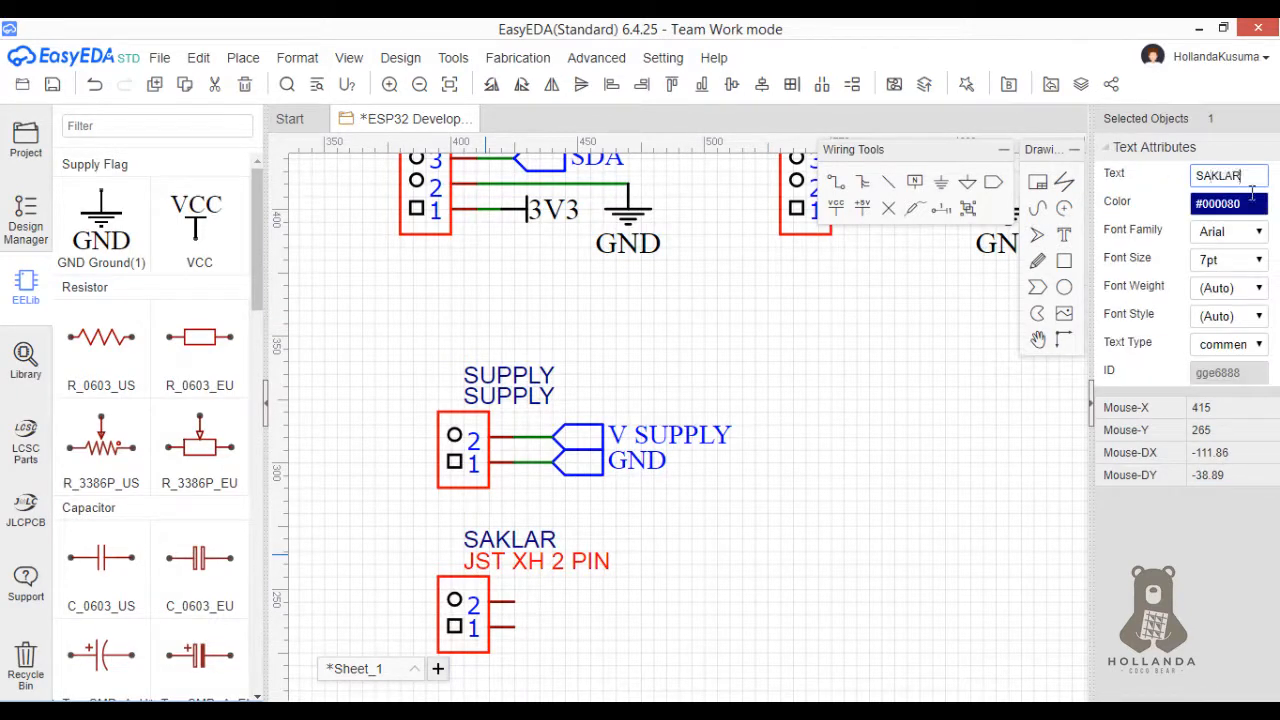
pyautogui.click(947, 471)
# - Copy the V SUPPLY net port and connect the duplicate to pin 2 of the SAKLAR connector with a short wire
pyautogui.click(588, 433)
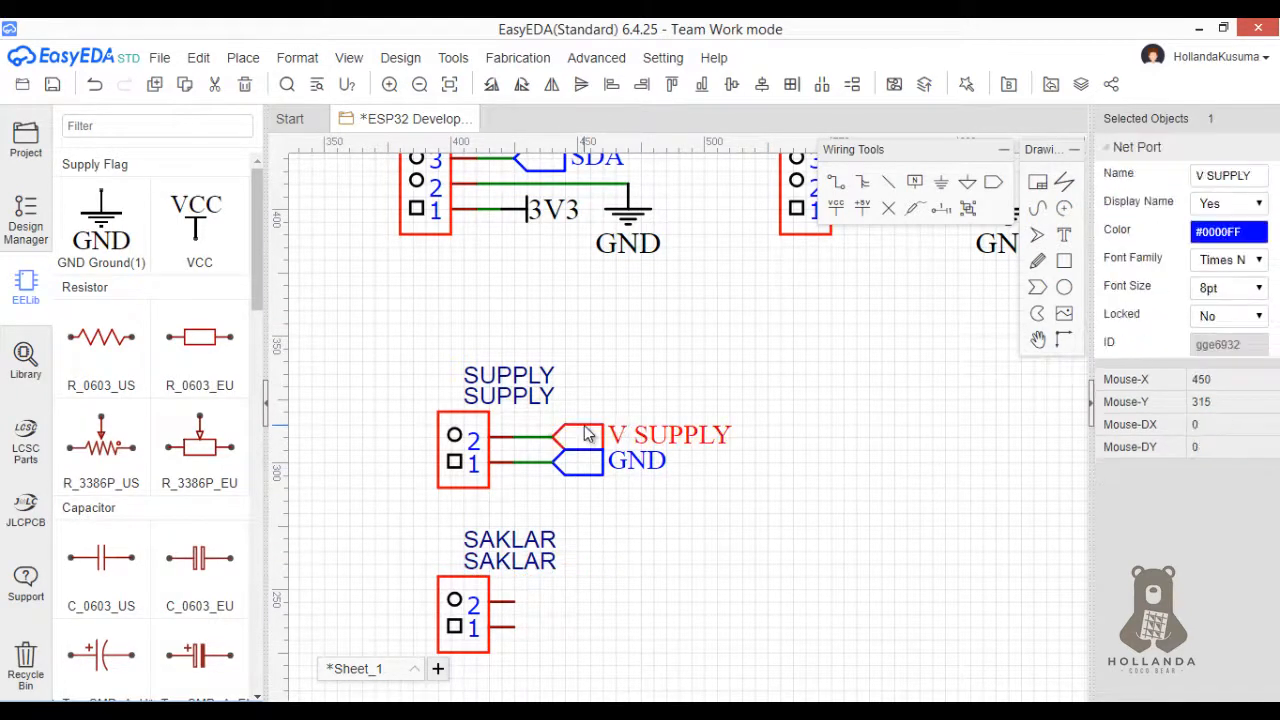
pyautogui.hotkey('ctrl', 'c')
pyautogui.hotkey('ctrl', 'v')
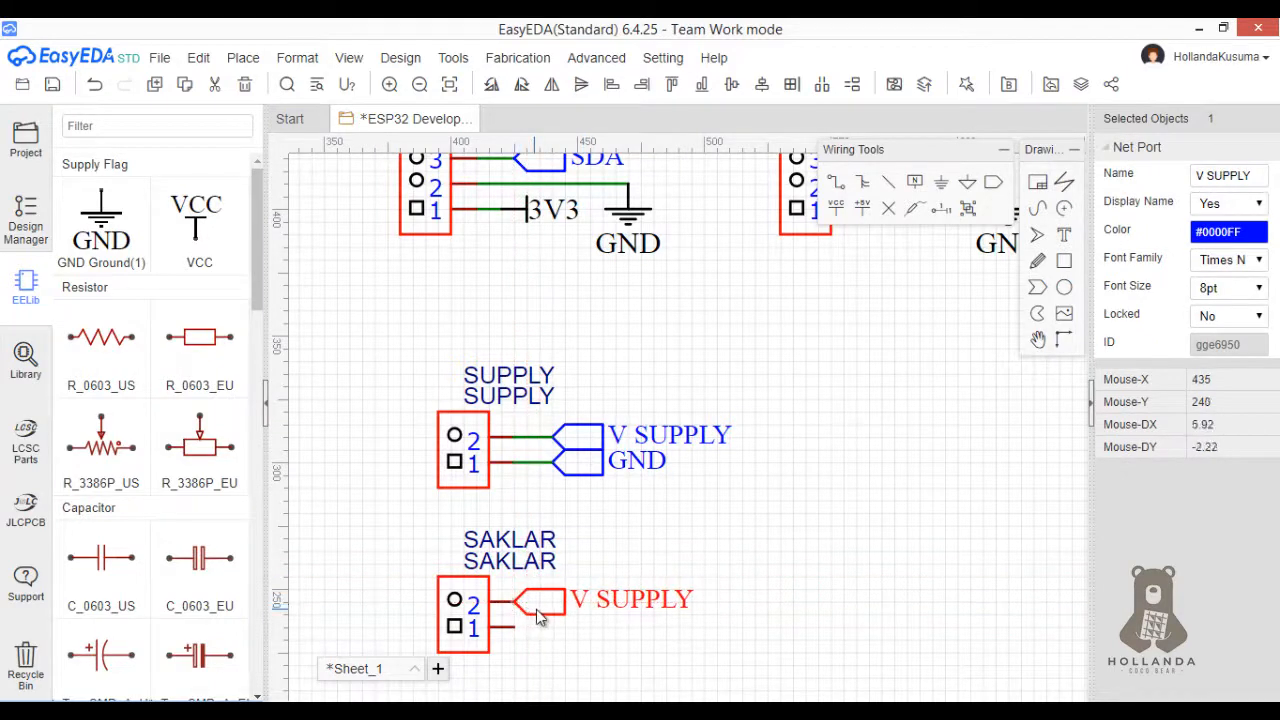
pyautogui.click(587, 555)
# - Copy the ESP32's +5V flag, rotate the duplicate sideways, and connect it to SAKLAR pin 1 with a short wire
pyautogui.click(543, 240)
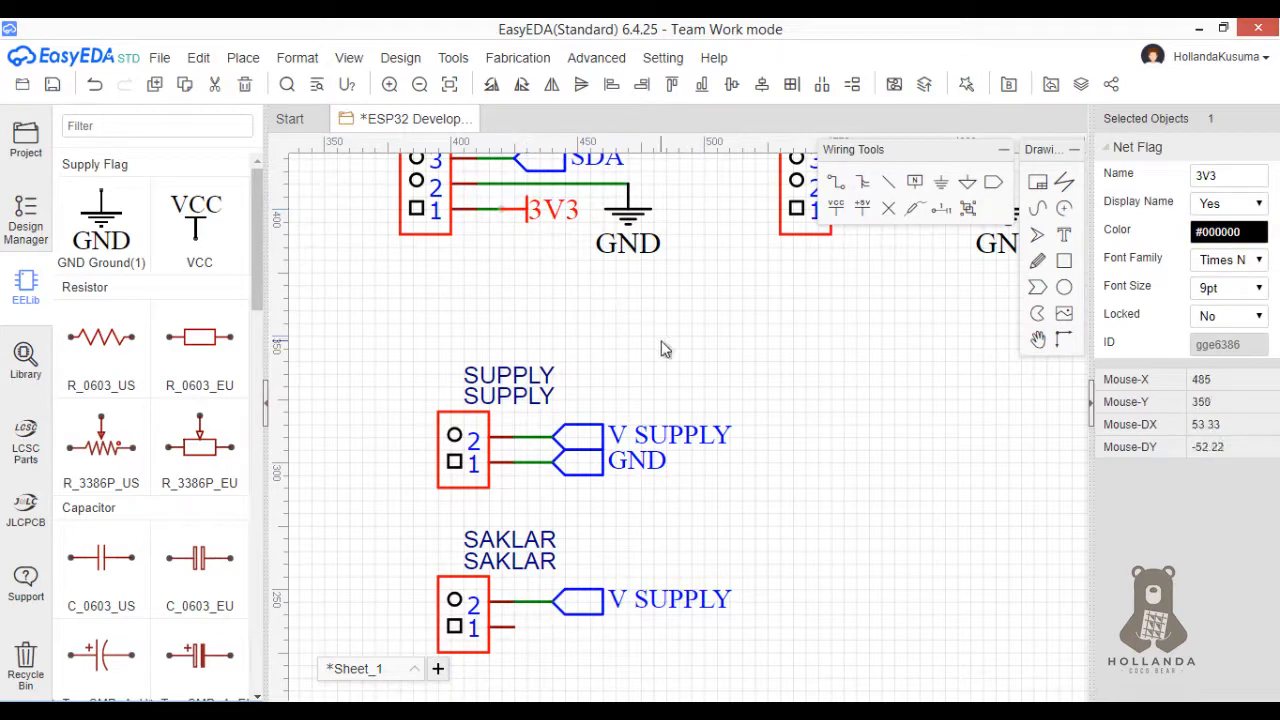
pyautogui.scroll(-5, 661, 342)
pyautogui.moveTo(498, 378); pyautogui.dragTo(712, 498, button='right')
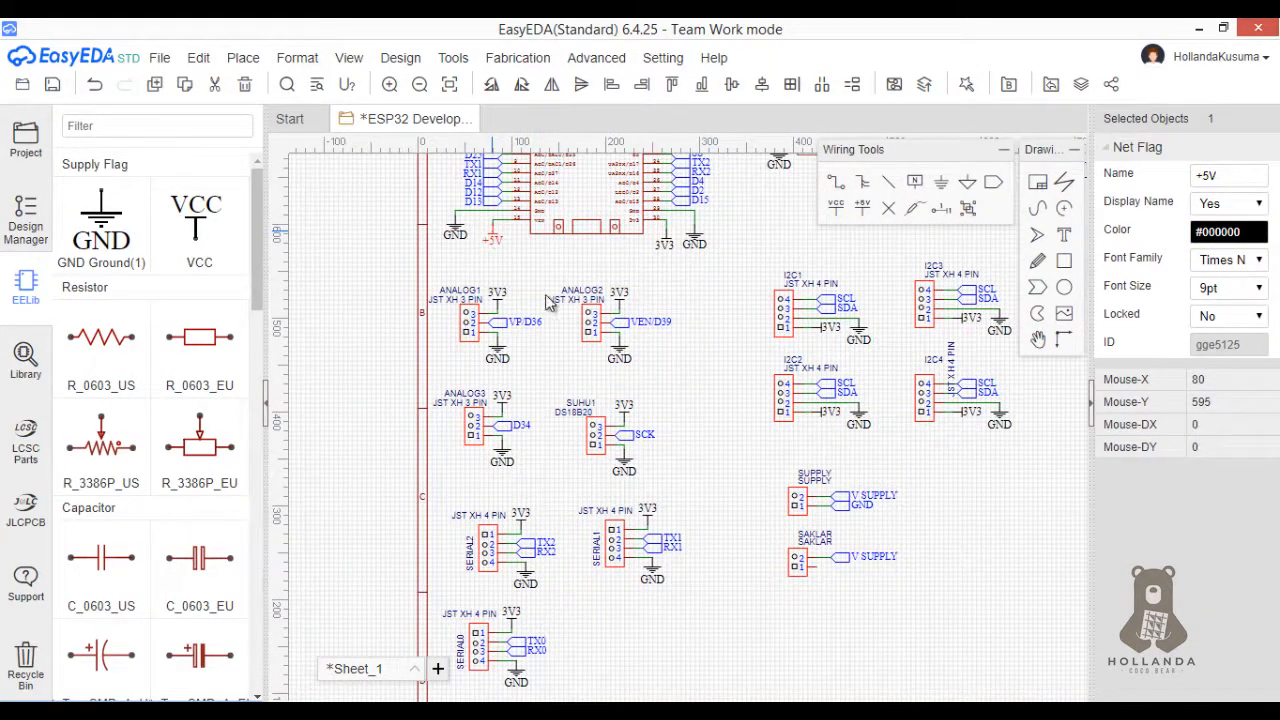
pyautogui.hotkey('ctrl', 'v')
pyautogui.scroll(4, 863, 609)
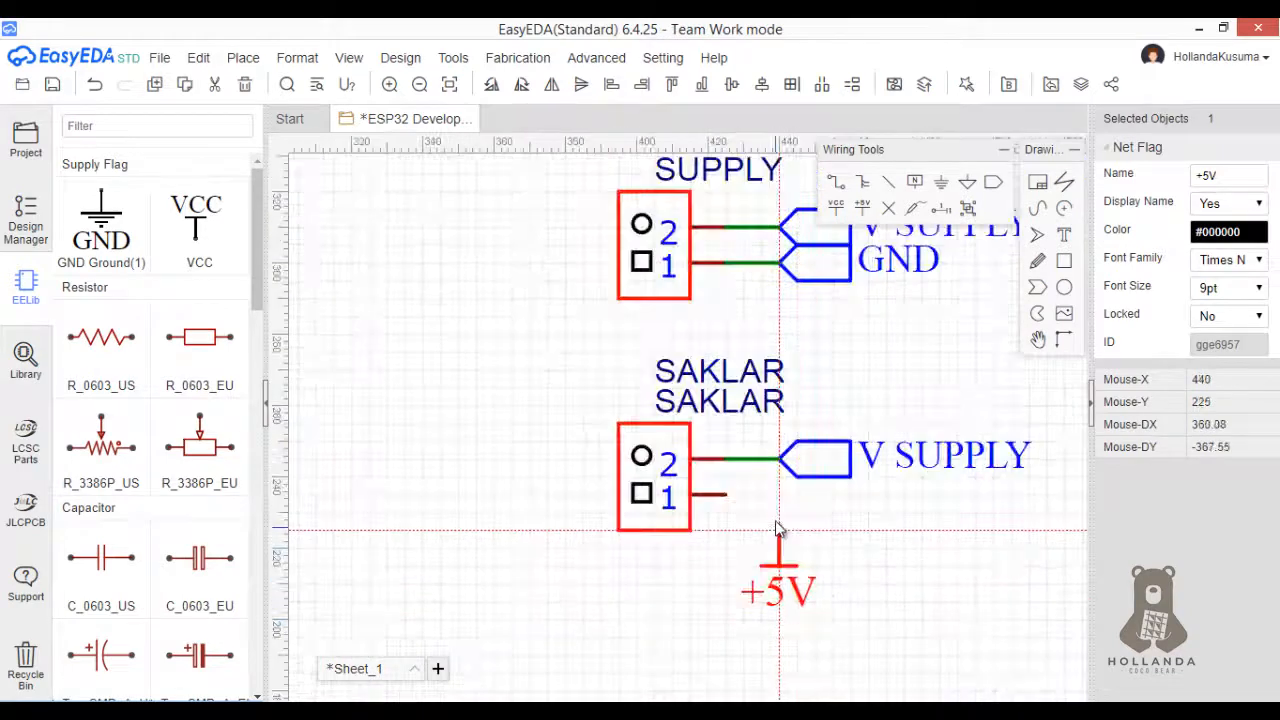
pyautogui.press('space')
pyautogui.click(740, 506)
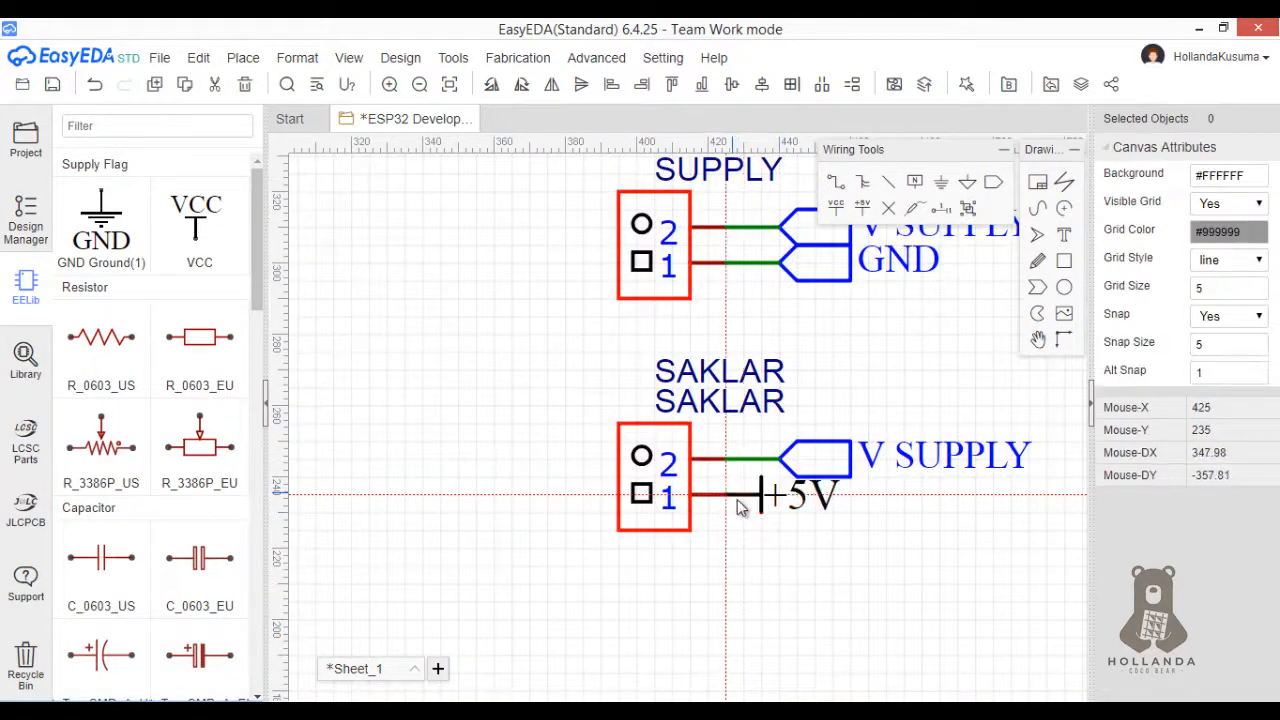
pyautogui.moveTo(763, 503); pyautogui.dragTo(871, 500)
pyautogui.click(797, 580)
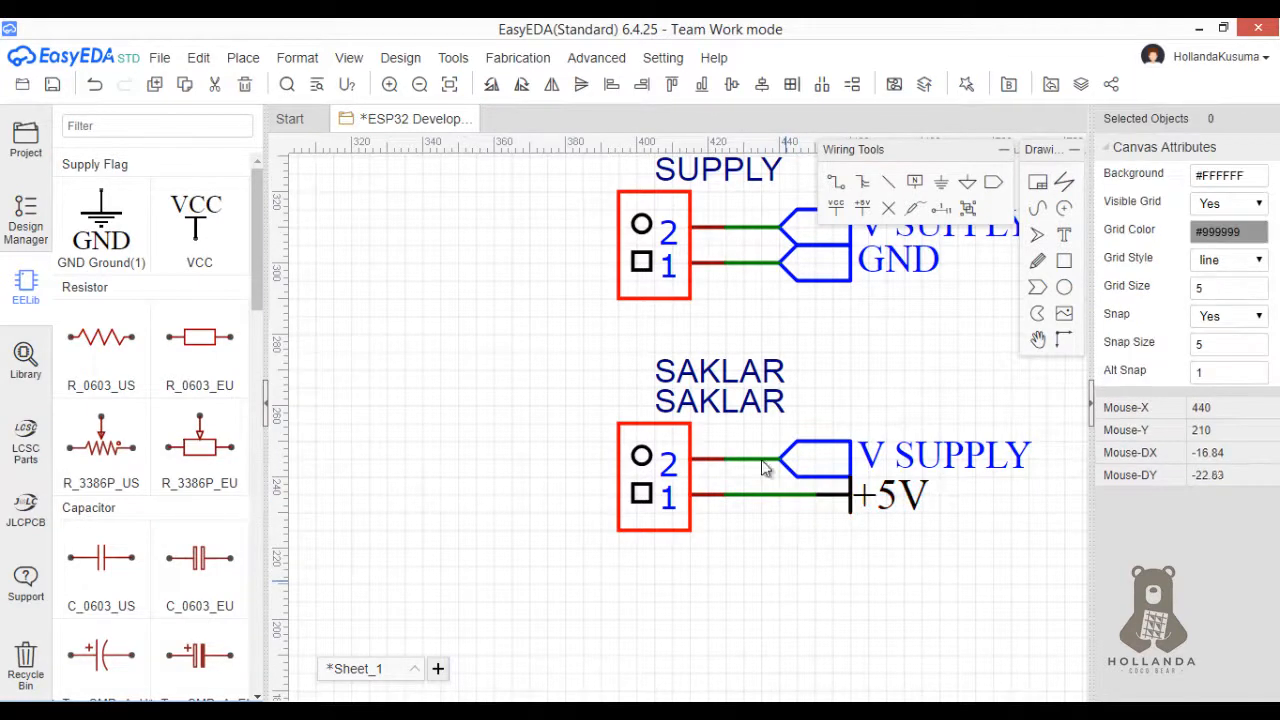
pyautogui.scroll(-2, 809, 349)
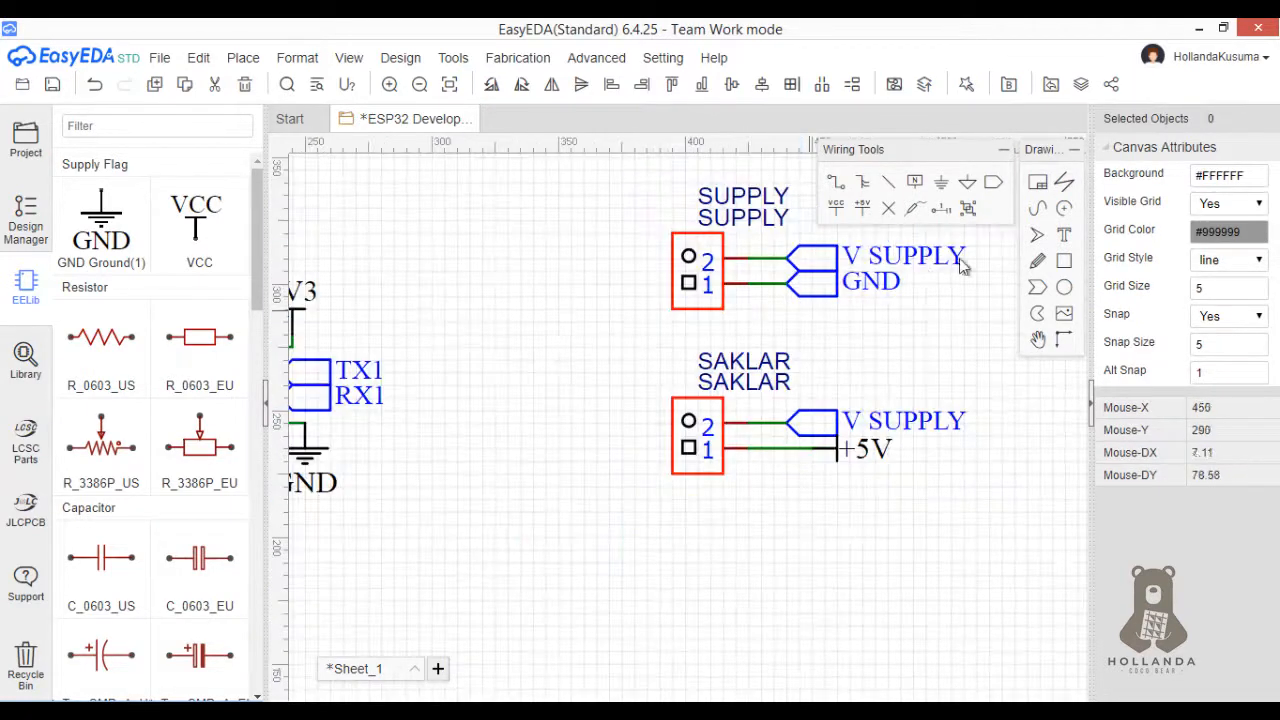
pyautogui.moveTo(736, 412); pyautogui.dragTo(627, 502, button='right')
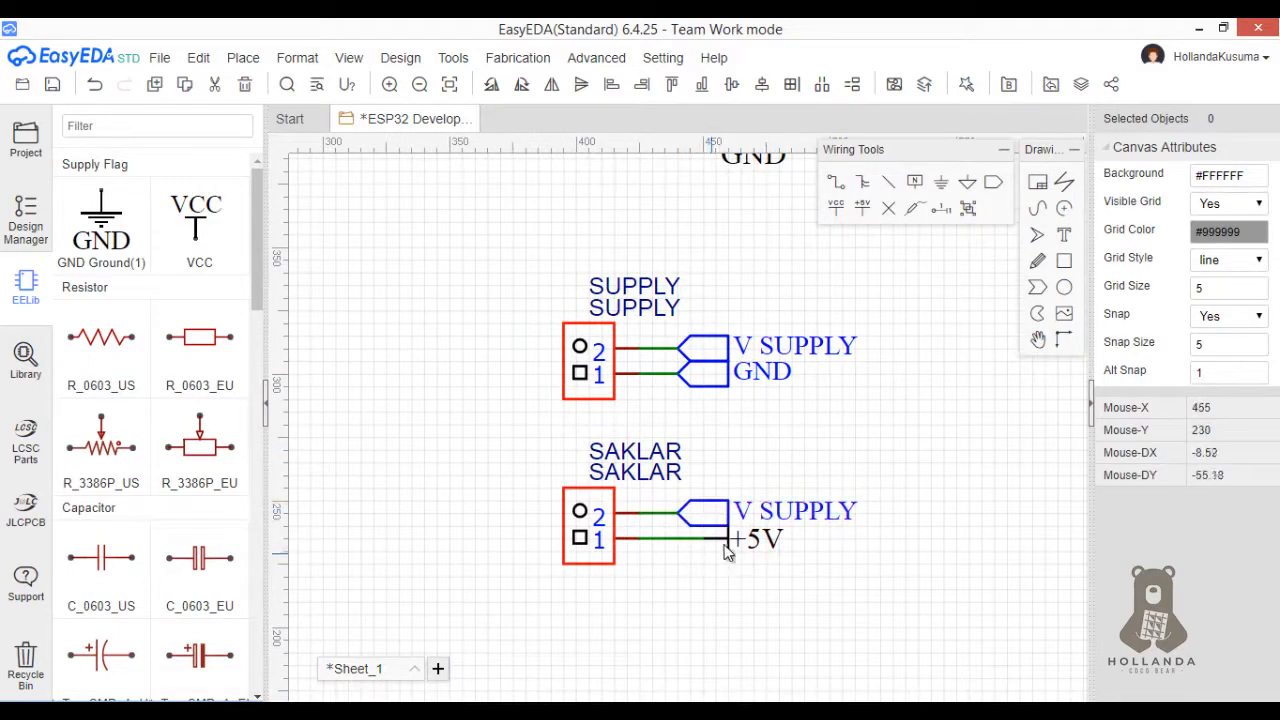
pyautogui.scroll(-3, 716, 542)
pyautogui.scroll(-1, 716, 542)
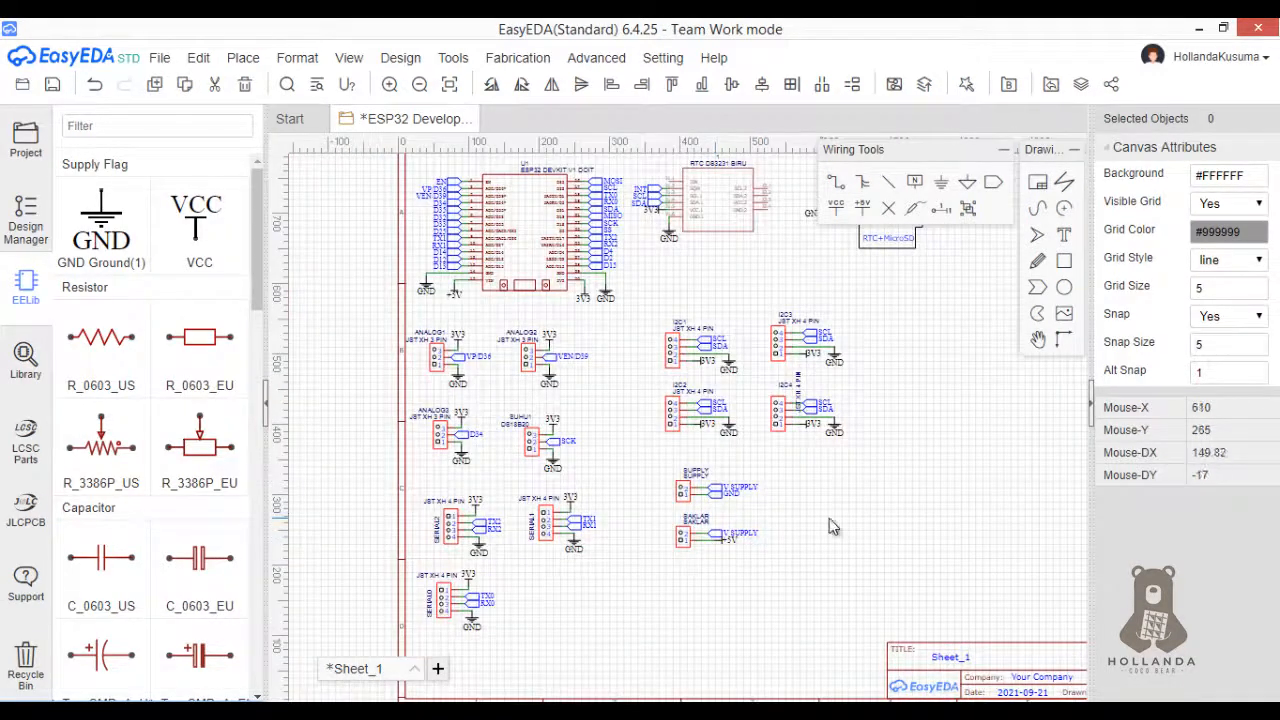
pyautogui.scroll(-3, 750, 505)
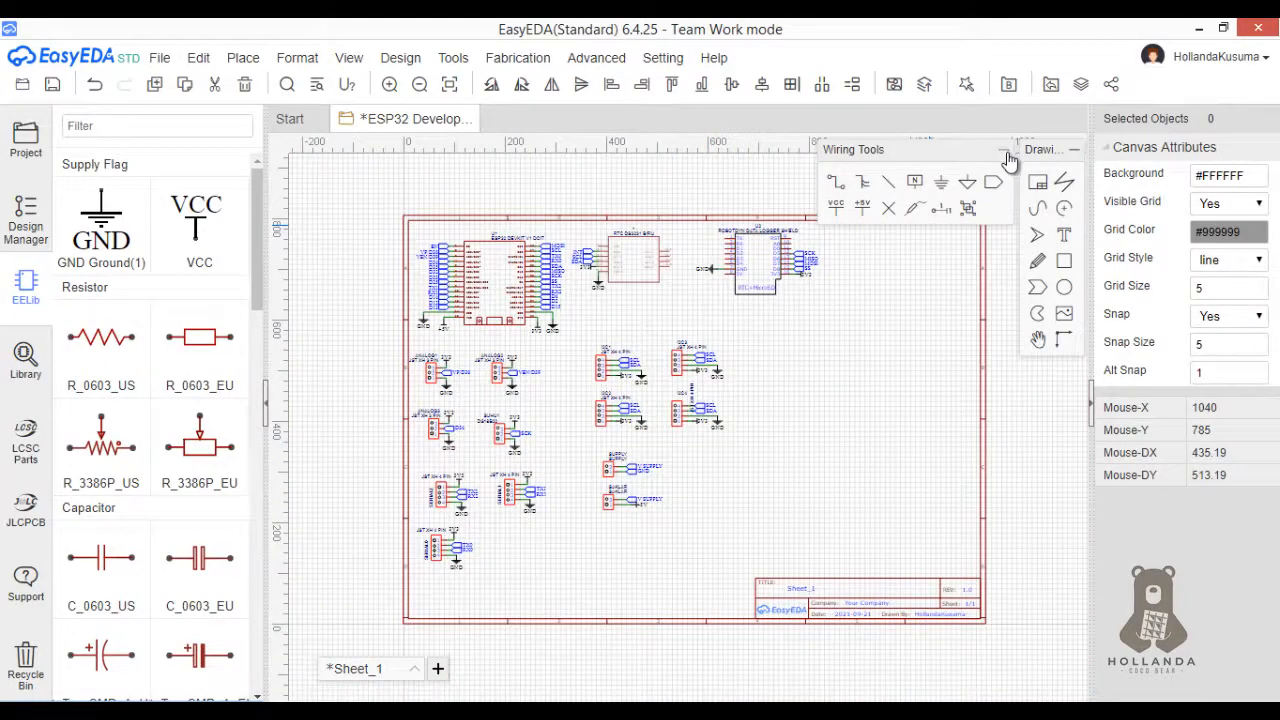
# - Move the data logger shield with its wiring to the sheet's upper right corner, and the RTC module farther right of the ESP32
pyautogui.moveTo(876, 351); pyautogui.dragTo(835, 376, button='right')
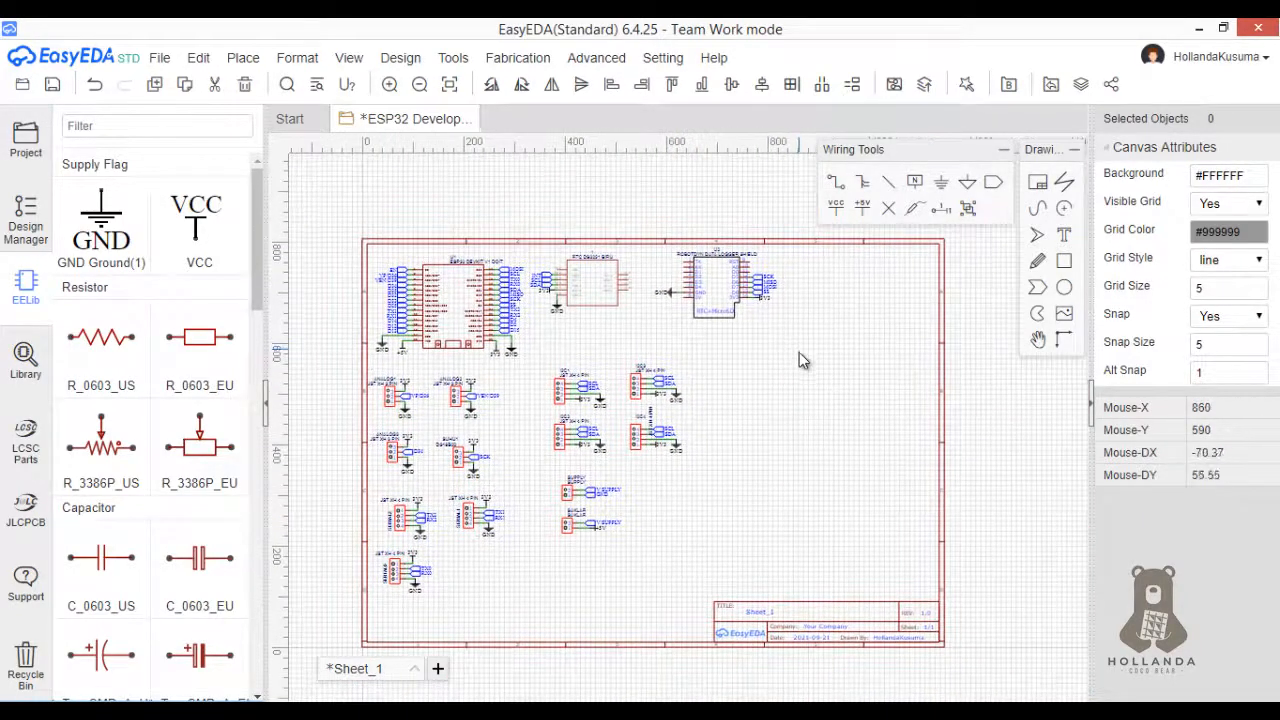
pyautogui.moveTo(640, 224); pyautogui.dragTo(851, 312)
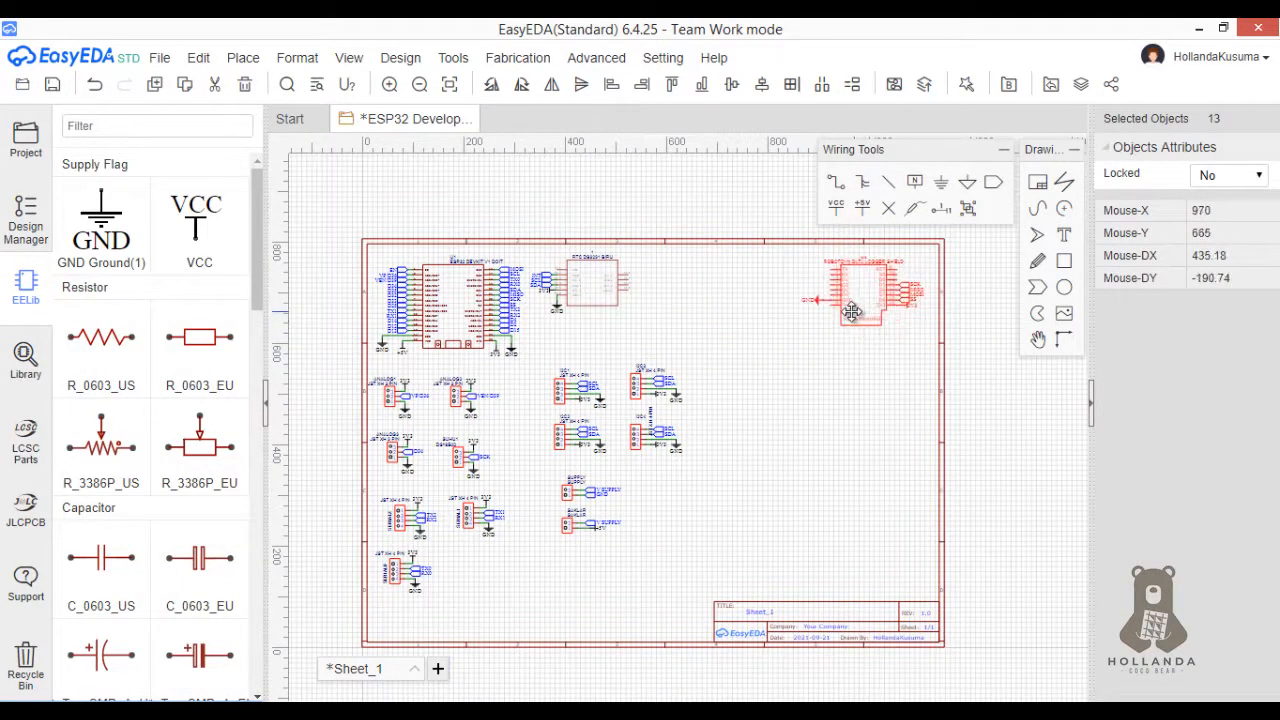
pyautogui.moveTo(596, 303); pyautogui.dragTo(529, 248)
pyautogui.moveTo(599, 300); pyautogui.dragTo(740, 312)
# - Move the SUPPLY and SAKLAR connectors between the ESP32 and RTC module, and the four I2C connectors just above the title block
pyautogui.moveTo(551, 465); pyautogui.dragTo(634, 552)
pyautogui.moveTo(565, 475); pyautogui.dragTo(552, 265)
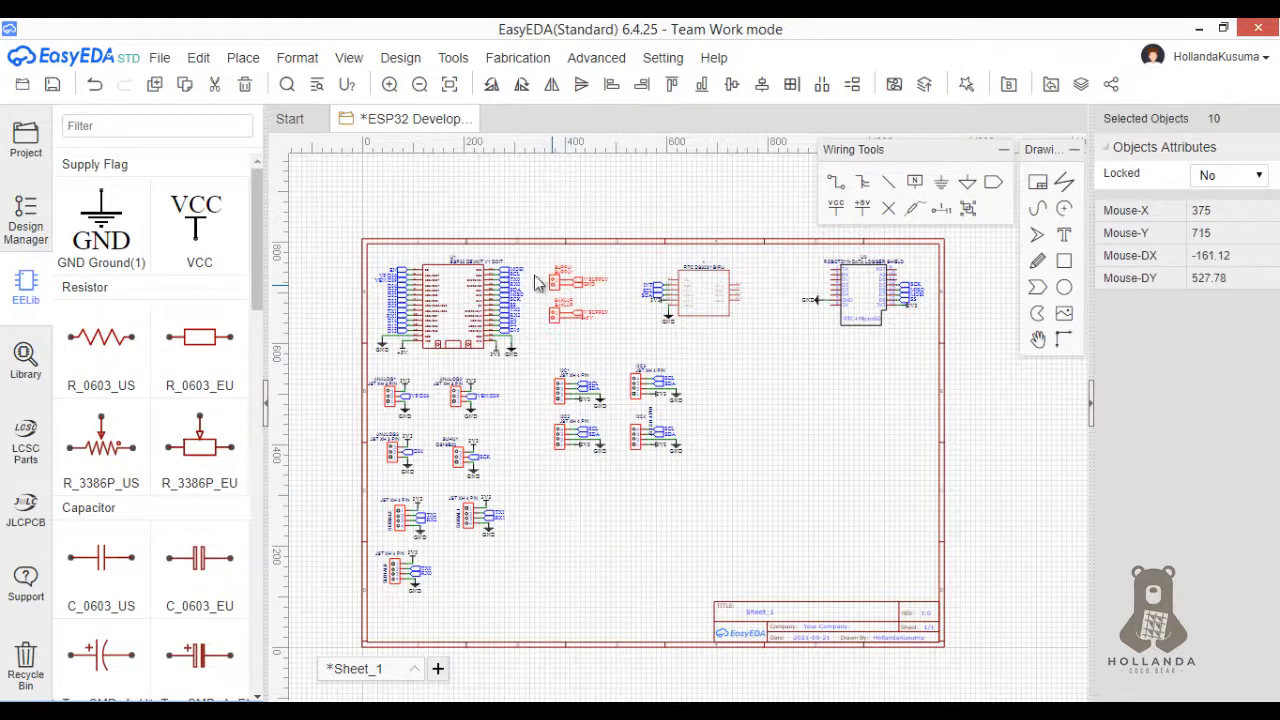
pyautogui.moveTo(543, 351); pyautogui.dragTo(700, 468)
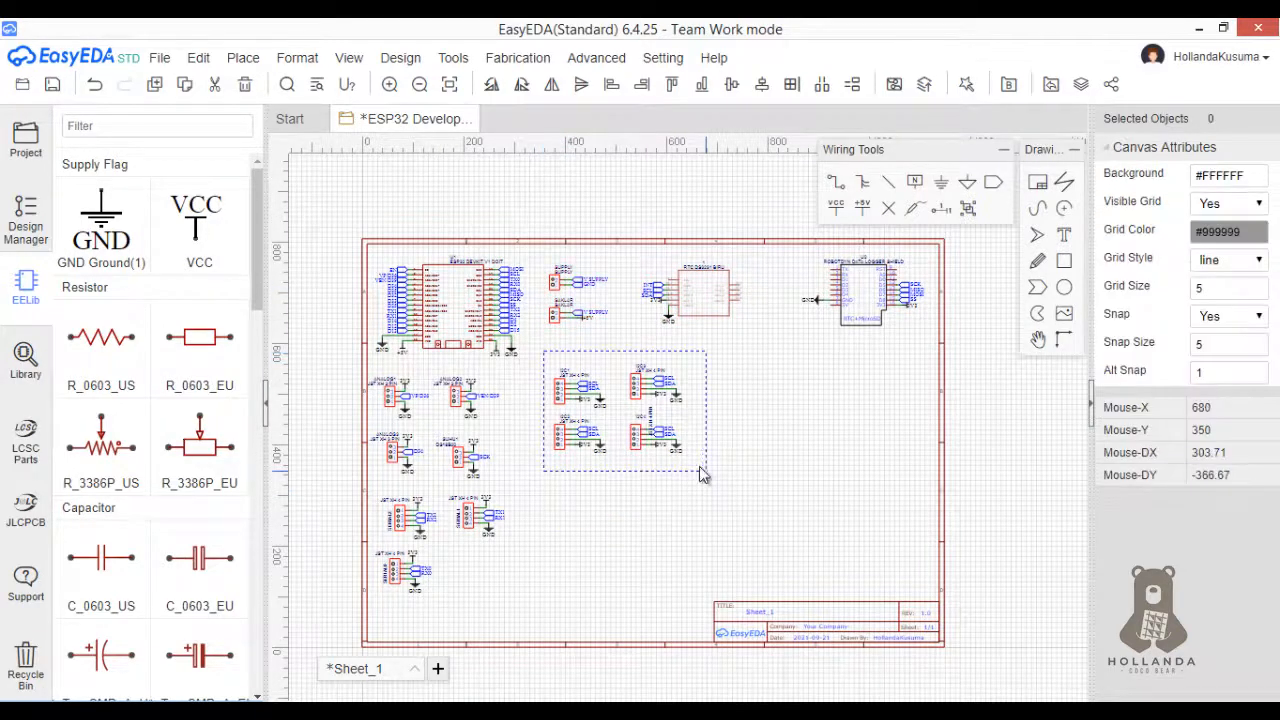
pyautogui.moveTo(615, 437); pyautogui.dragTo(758, 520)
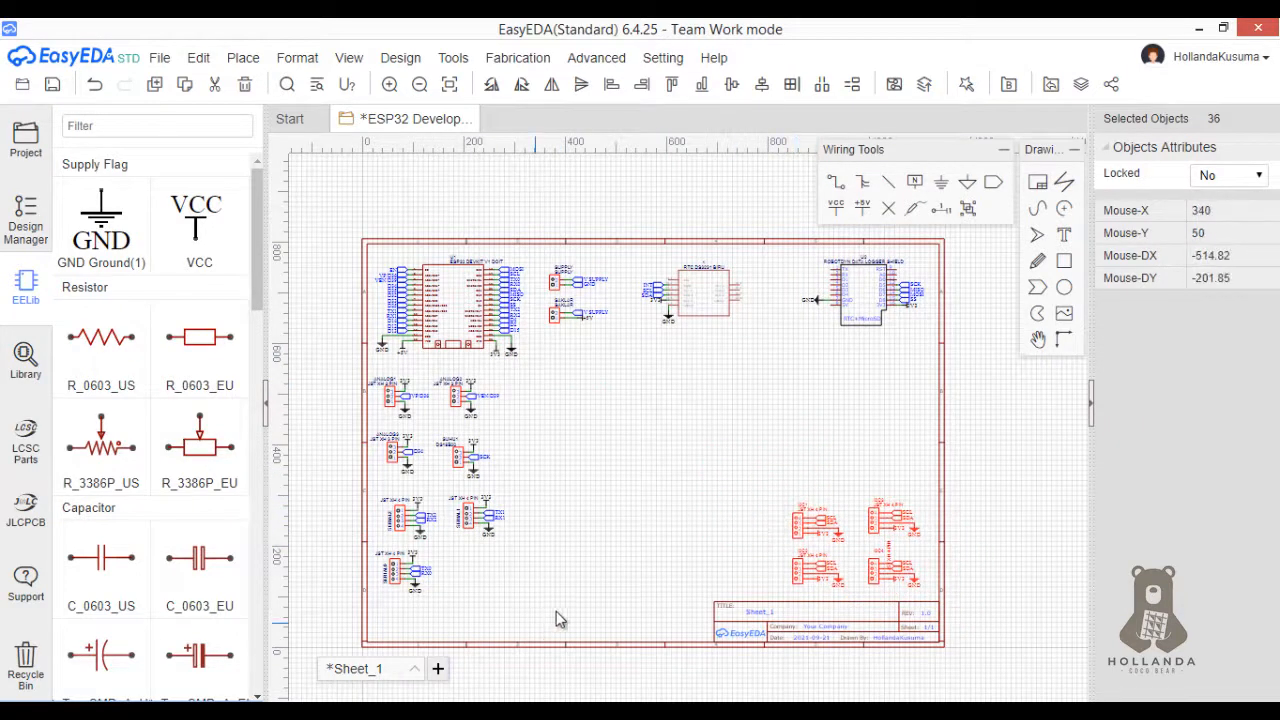
# - Shift the three serial connectors with their wiring down into the sheet's lower left corner
pyautogui.moveTo(556, 618); pyautogui.dragTo(373, 483)
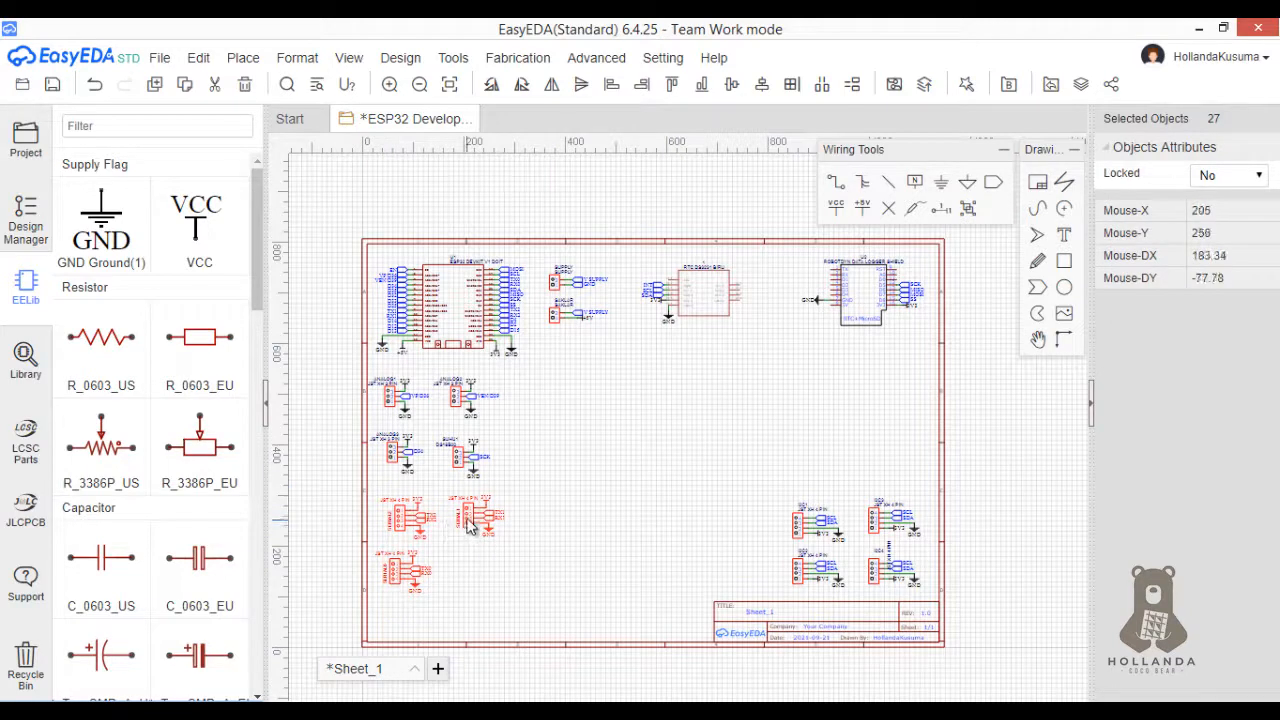
pyautogui.moveTo(468, 527); pyautogui.dragTo(465, 557)
pyautogui.click(568, 516)
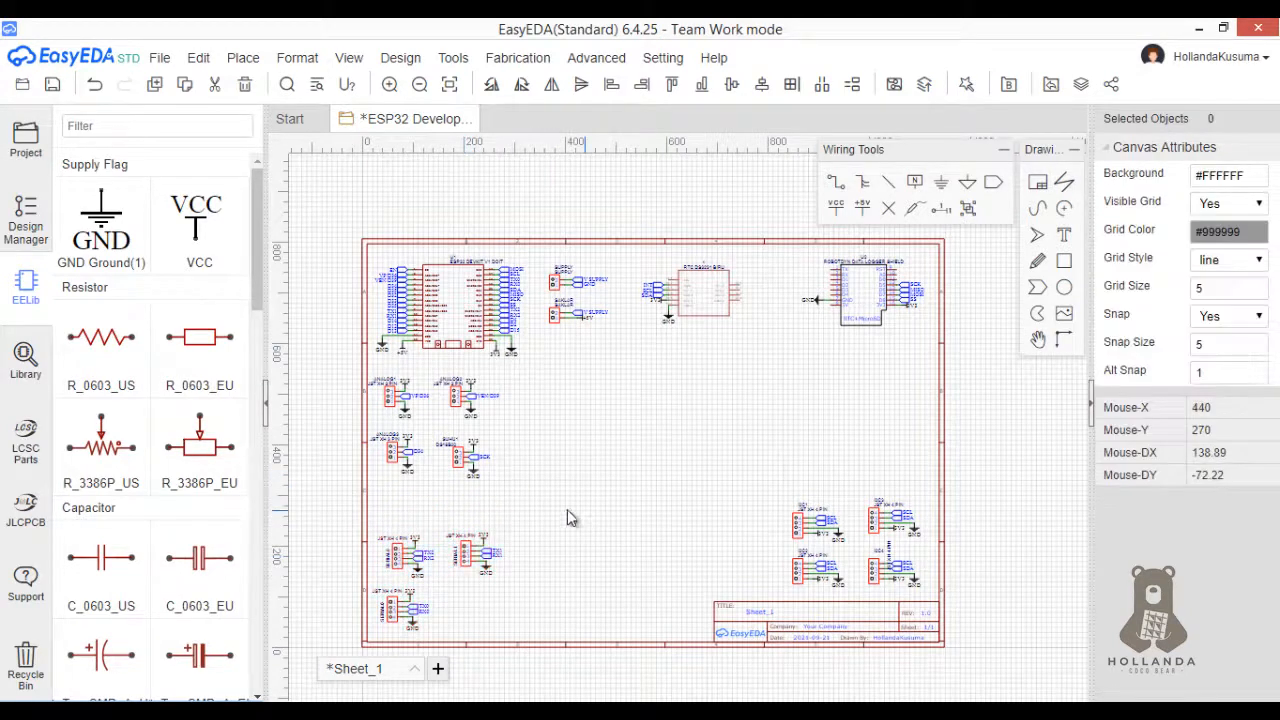
# - Place the ANALOG3 and DS18B20 connectors in a row with ANALOG1 and ANALOG2, and move the whole row toward the sheet's middle
pyautogui.moveTo(537, 520); pyautogui.dragTo(361, 421)
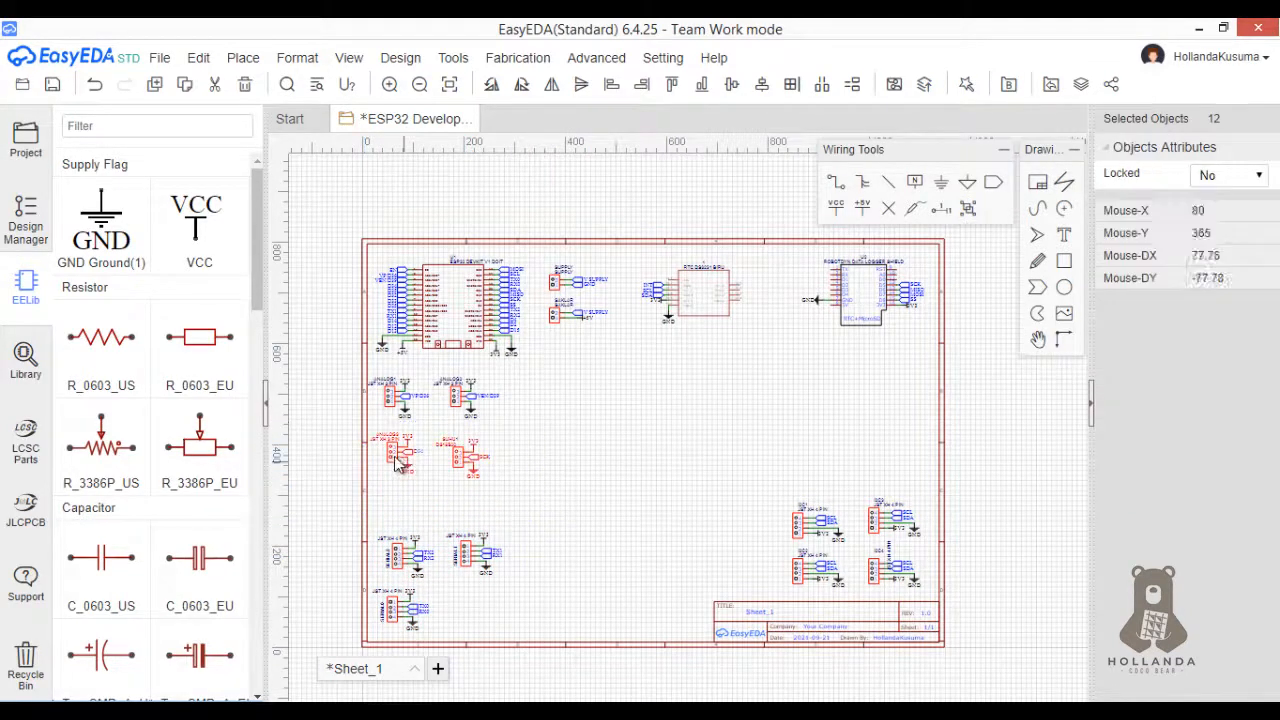
pyautogui.moveTo(416, 474); pyautogui.dragTo(558, 420)
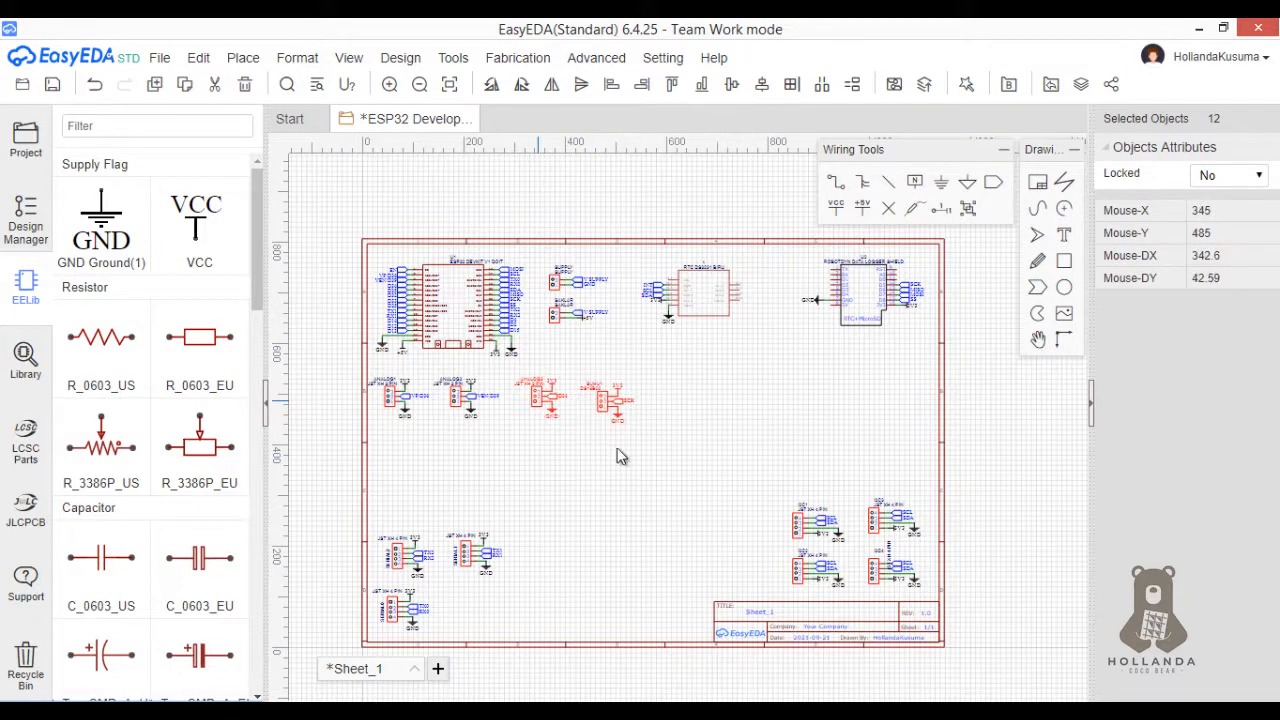
pyautogui.press('Down')
pyautogui.moveTo(694, 470); pyautogui.dragTo(364, 368)
pyautogui.moveTo(406, 410); pyautogui.dragTo(509, 439)
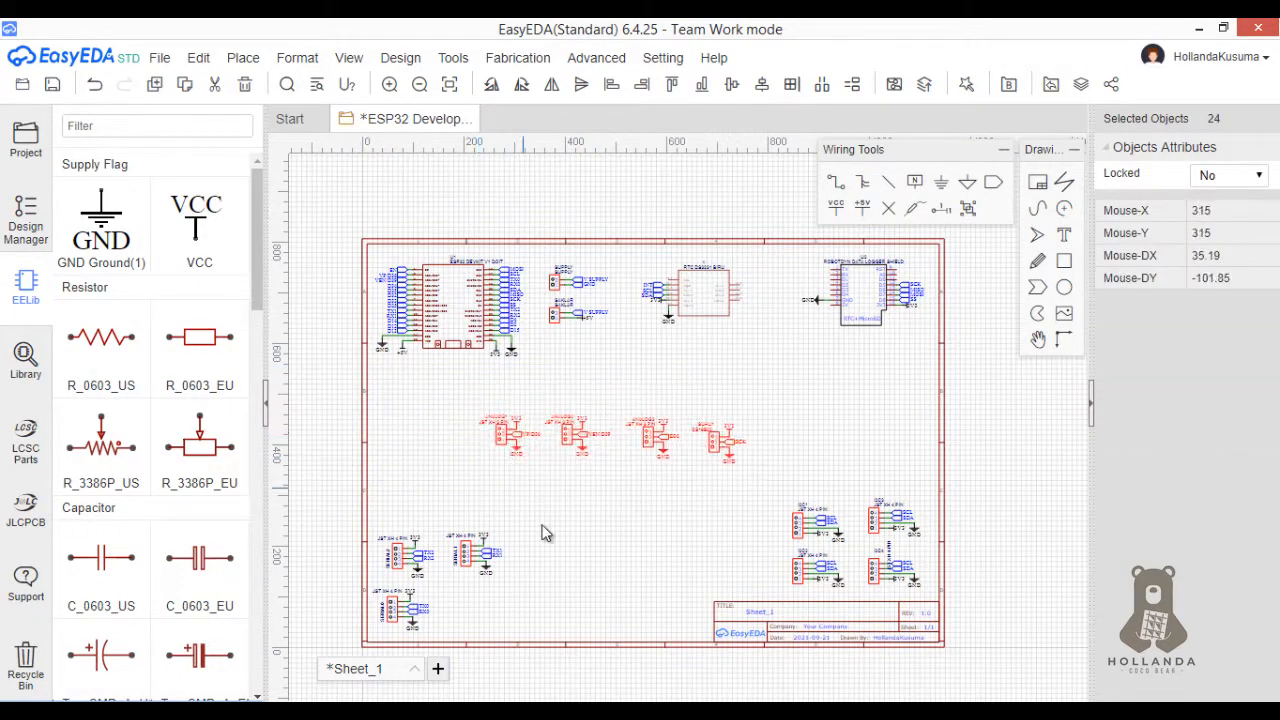
pyautogui.click(545, 528)
# - Spread the ANALOG1, ANALOG2, ANALOG3 and DS18B20 connectors with their wiring apart across the middle of the sheet
pyautogui.moveTo(539, 495)
pyautogui.mouseDown()
pyautogui.moveTo(462, 412)
pyautogui.moveTo(498, 440)
pyautogui.moveTo(476, 442)
pyautogui.mouseUp()
pyautogui.moveTo(532, 393); pyautogui.dragTo(578, 447)
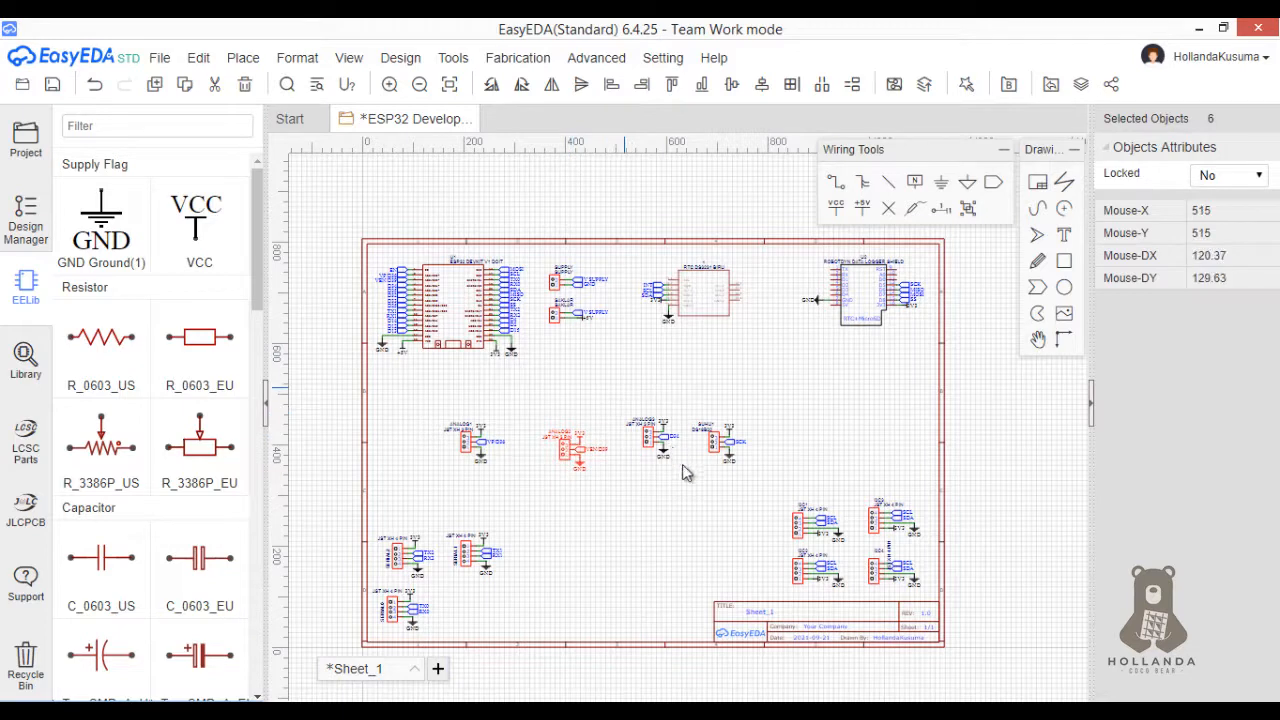
pyautogui.moveTo(628, 388); pyautogui.dragTo(684, 460)
pyautogui.click(655, 460)
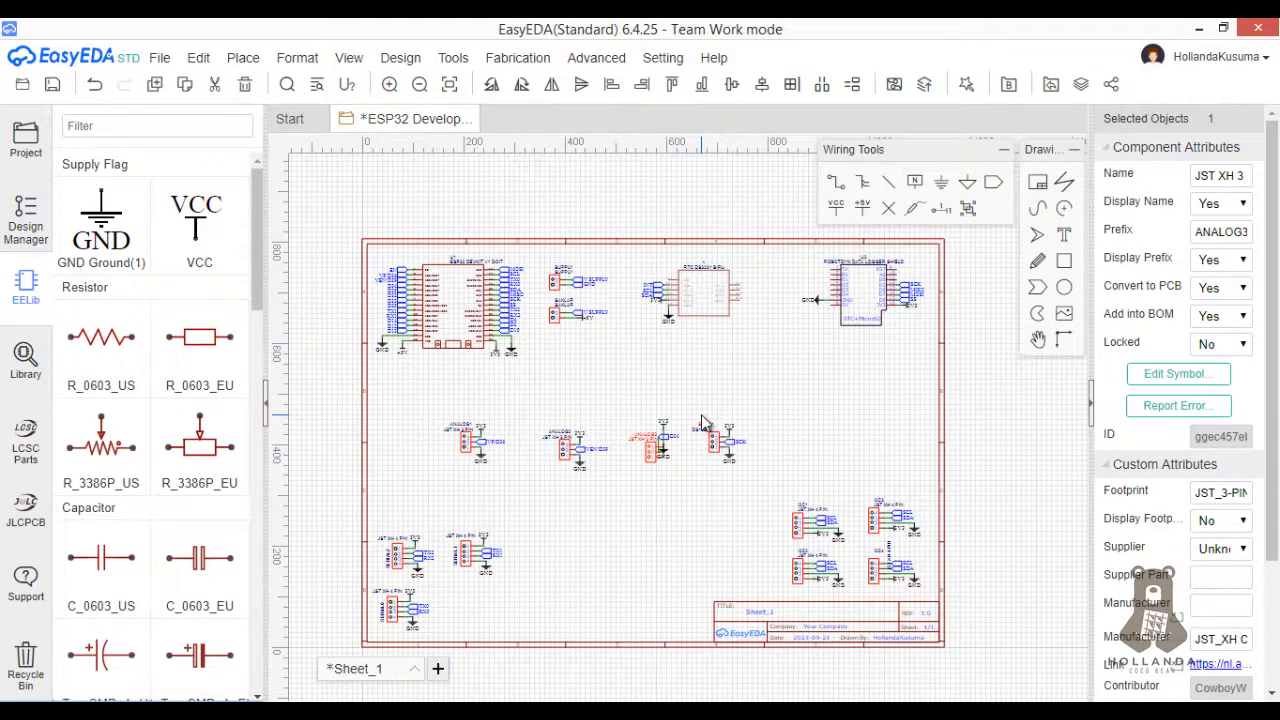
pyautogui.moveTo(689, 405); pyautogui.dragTo(822, 423)
pyautogui.click(677, 356)
pyautogui.moveTo(600, 398); pyautogui.dragTo(682, 477)
pyautogui.moveTo(649, 437); pyautogui.dragTo(688, 417)
# - Try to align the three analog connectors and their wiring along their top edges
pyautogui.moveTo(530, 390); pyautogui.dragTo(620, 482)
pyautogui.moveTo(422, 383); pyautogui.dragTo(741, 492)
pyautogui.click(672, 84)
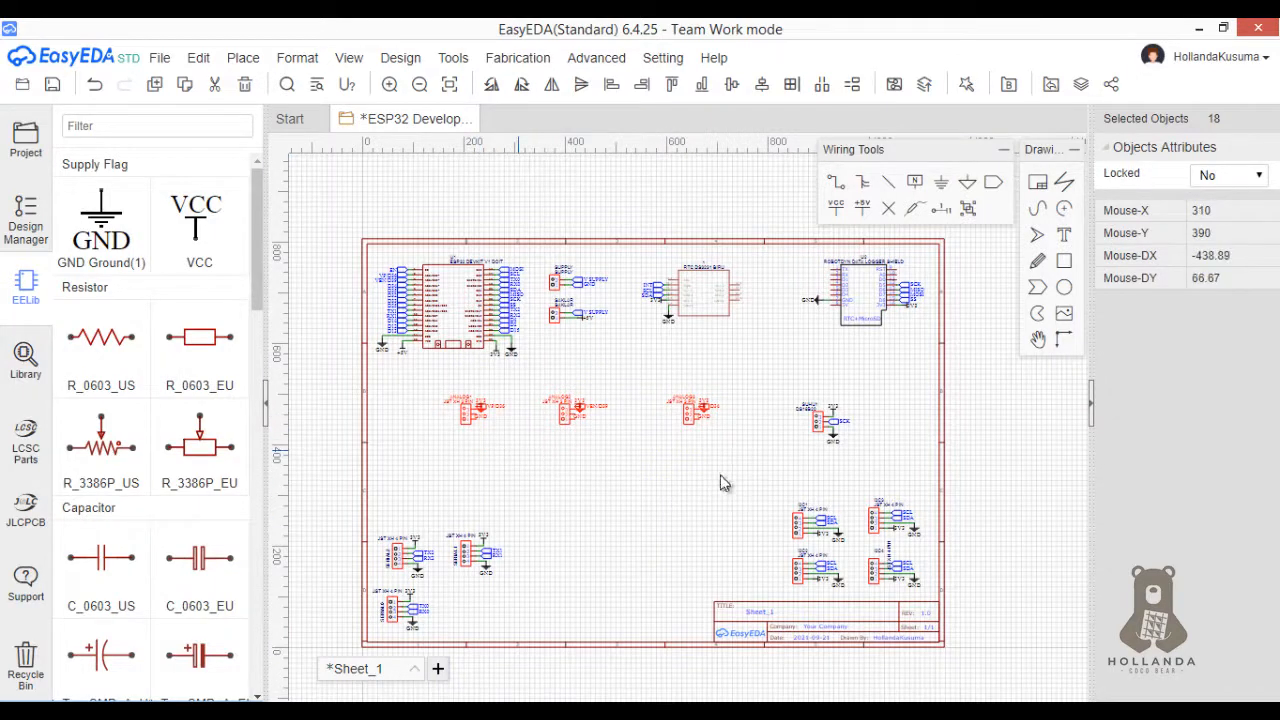
pyautogui.hotkey('ctrl', 'z')
# - Lock the ANALOG3 and ANALOG2 connectors together with their flags, ports and wires
pyautogui.moveTo(645, 363); pyautogui.dragTo(736, 455)
pyautogui.rightClick(690, 423)
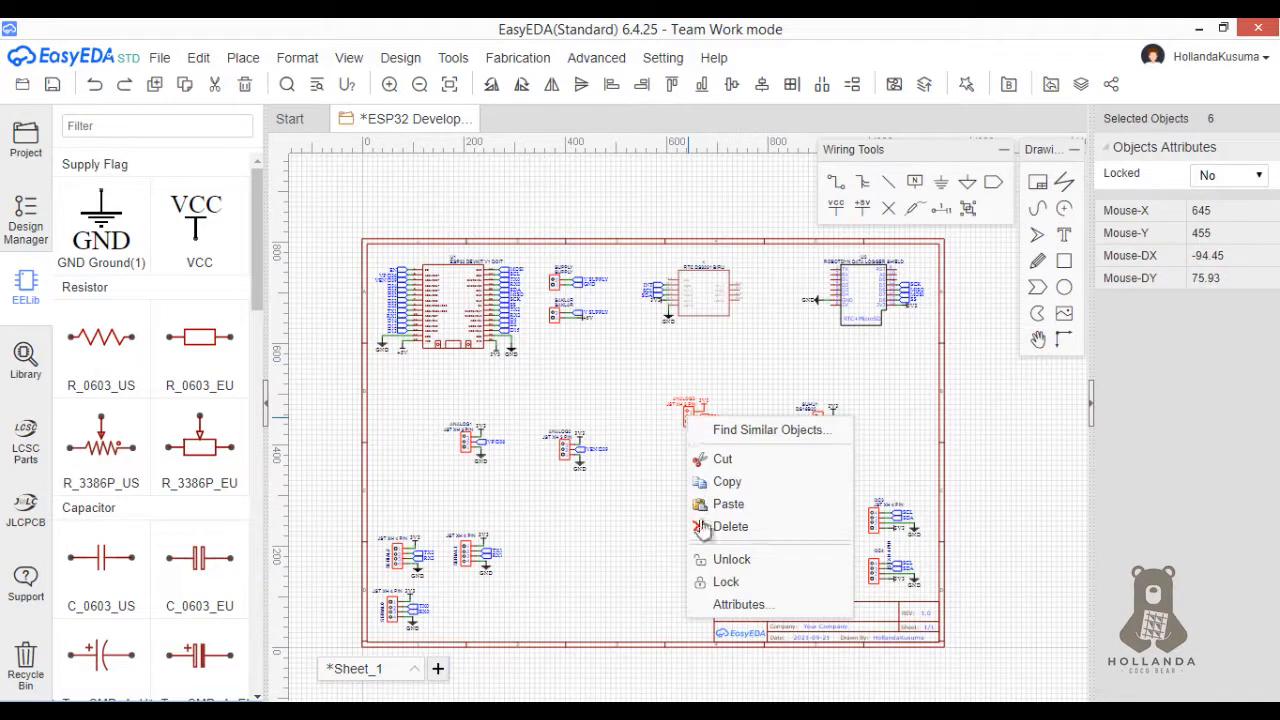
pyautogui.click(724, 582)
pyautogui.moveTo(530, 407); pyautogui.dragTo(624, 511)
pyautogui.rightClick(563, 455)
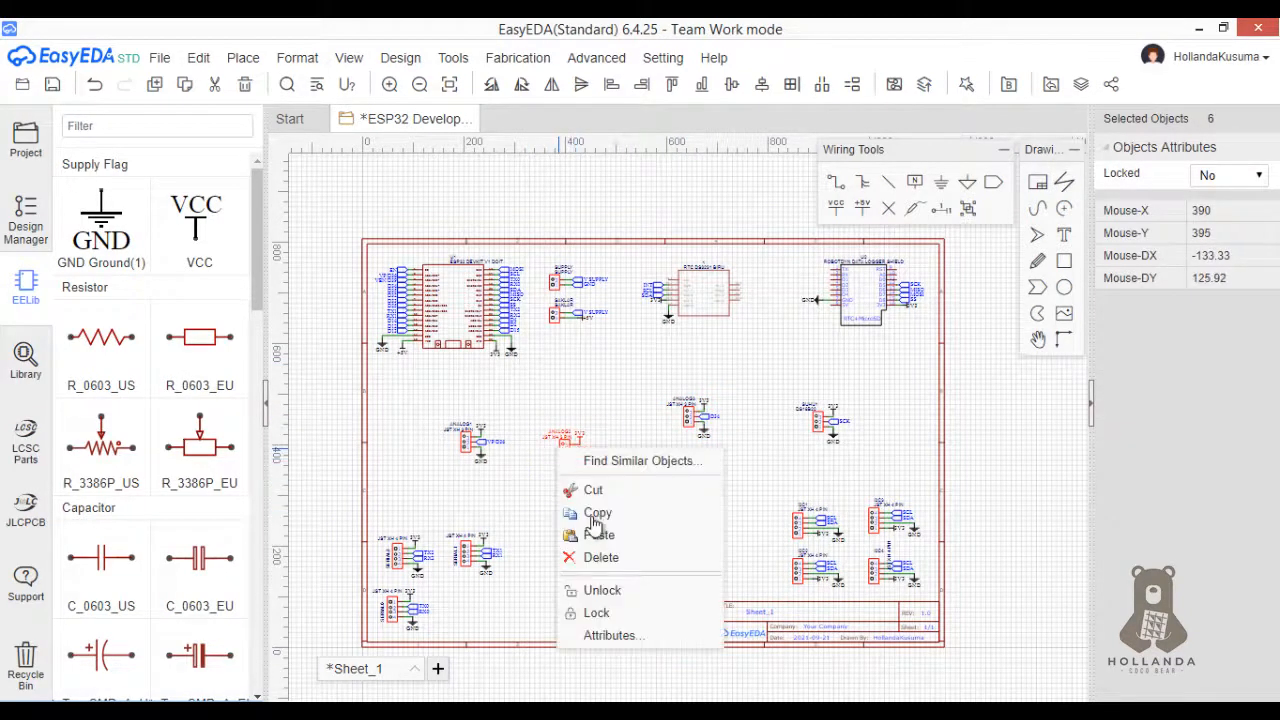
pyautogui.click(594, 609)
# - Unlock the ANALOG2 and ANALOG3 connectors and all of their attached wiring
pyautogui.click(693, 420)
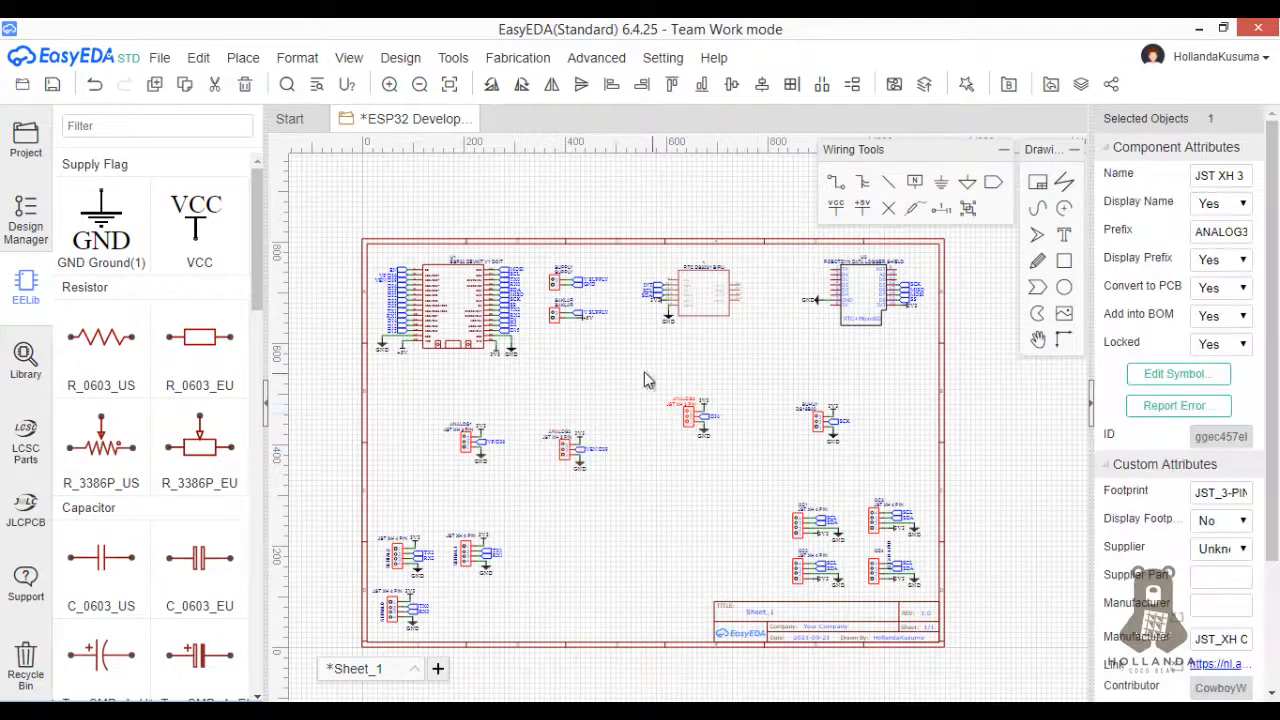
pyautogui.moveTo(532, 388); pyautogui.dragTo(760, 515)
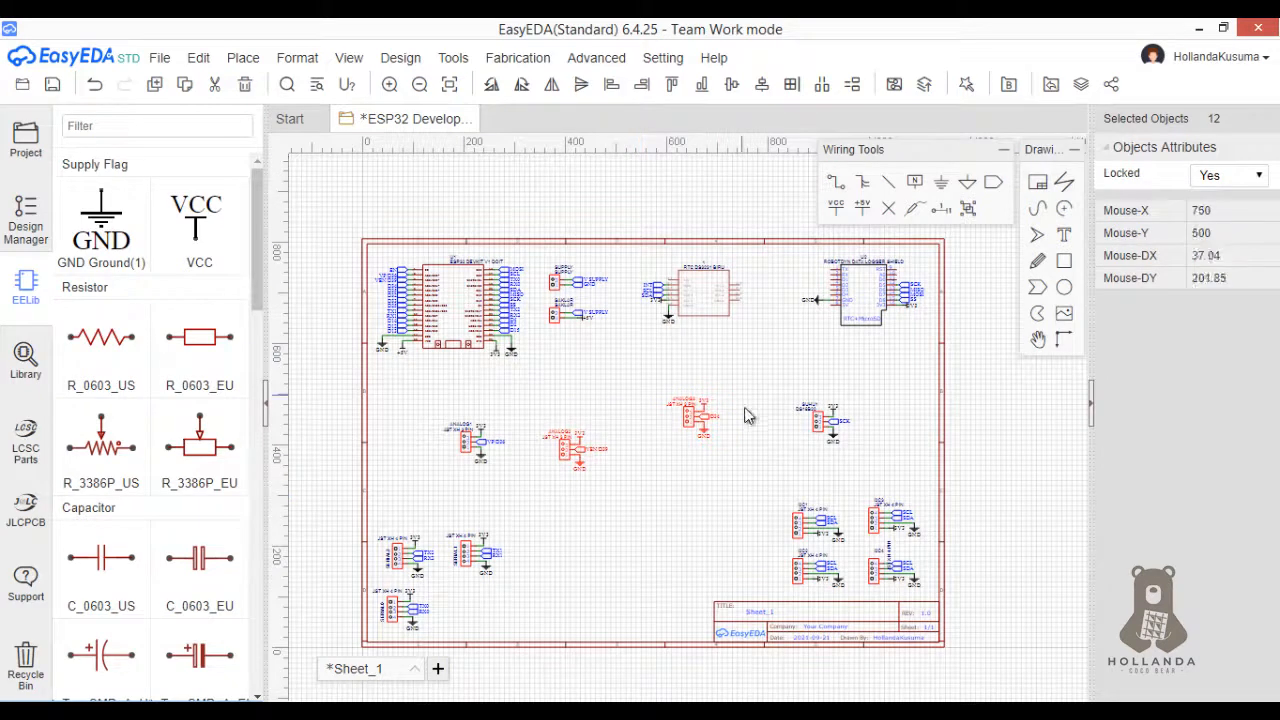
pyautogui.rightClick(688, 410)
pyautogui.click(735, 553)
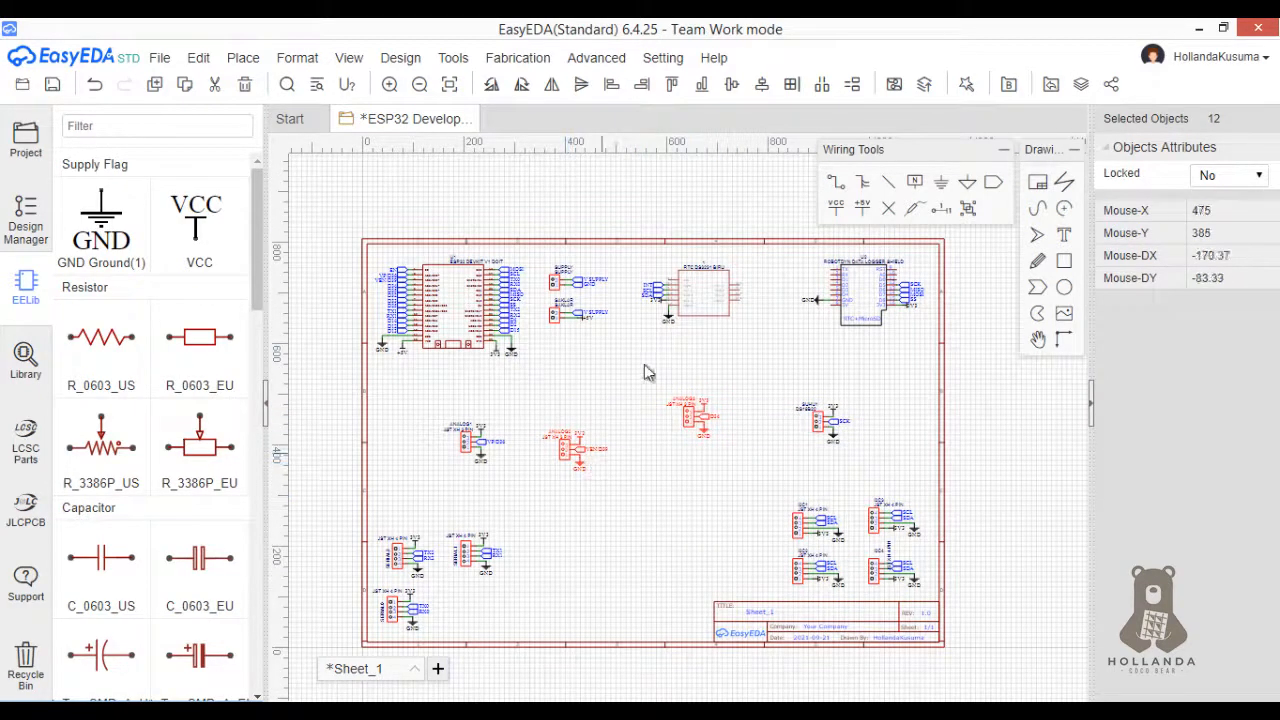
# - Move the ANALOG2 and ANALOG1 connectors with their wiring up, level with the ANALOG3 connector and evenly spaced
pyautogui.moveTo(537, 399); pyautogui.dragTo(618, 479)
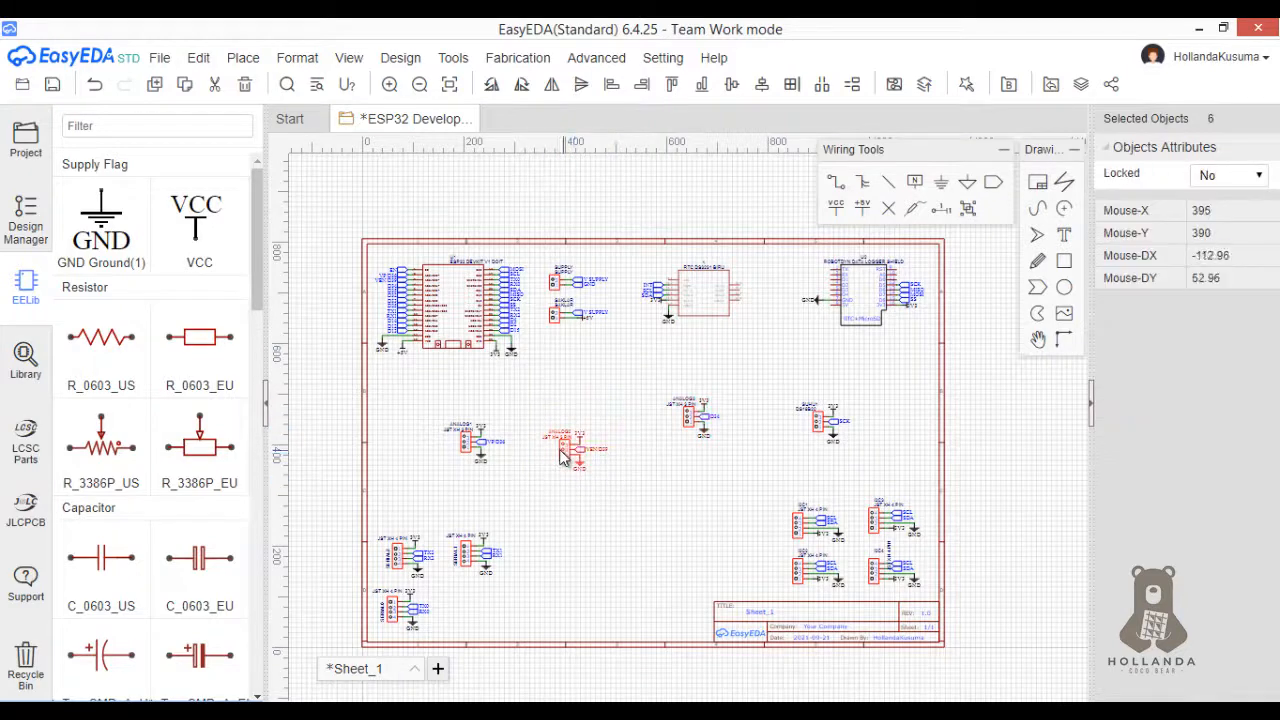
pyautogui.moveTo(560, 446); pyautogui.dragTo(568, 425)
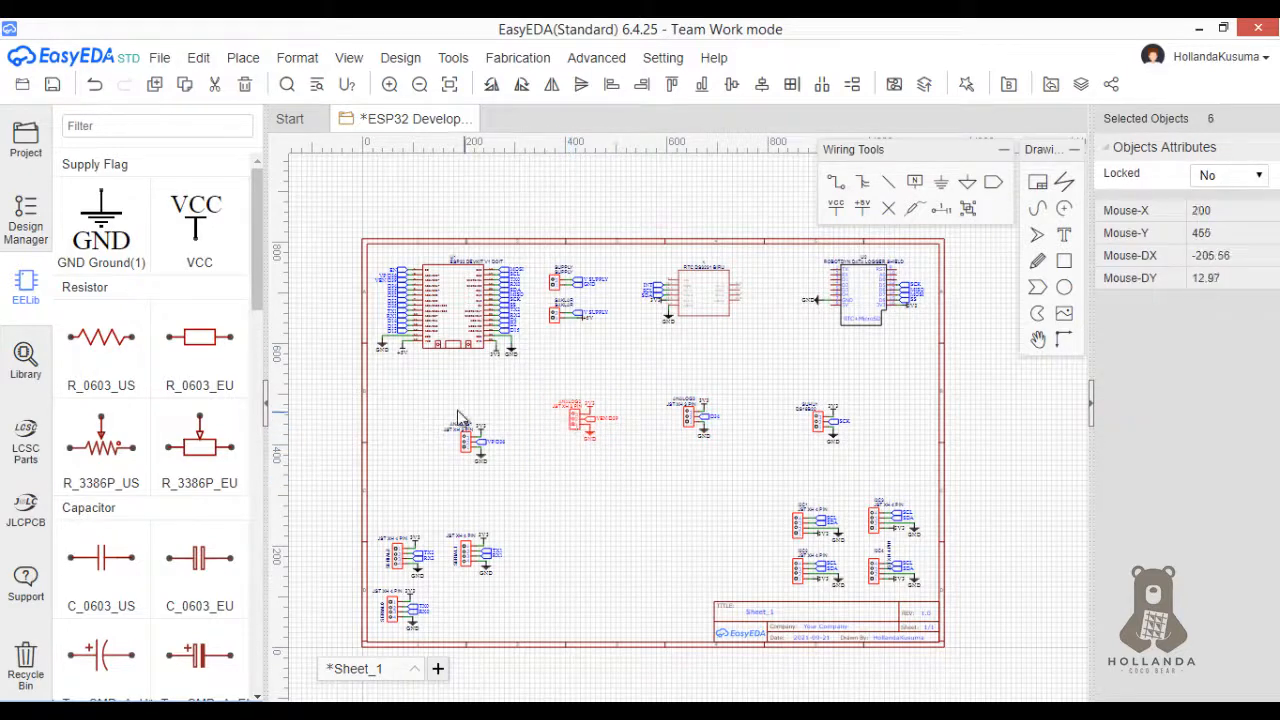
pyautogui.moveTo(436, 408); pyautogui.dragTo(508, 471)
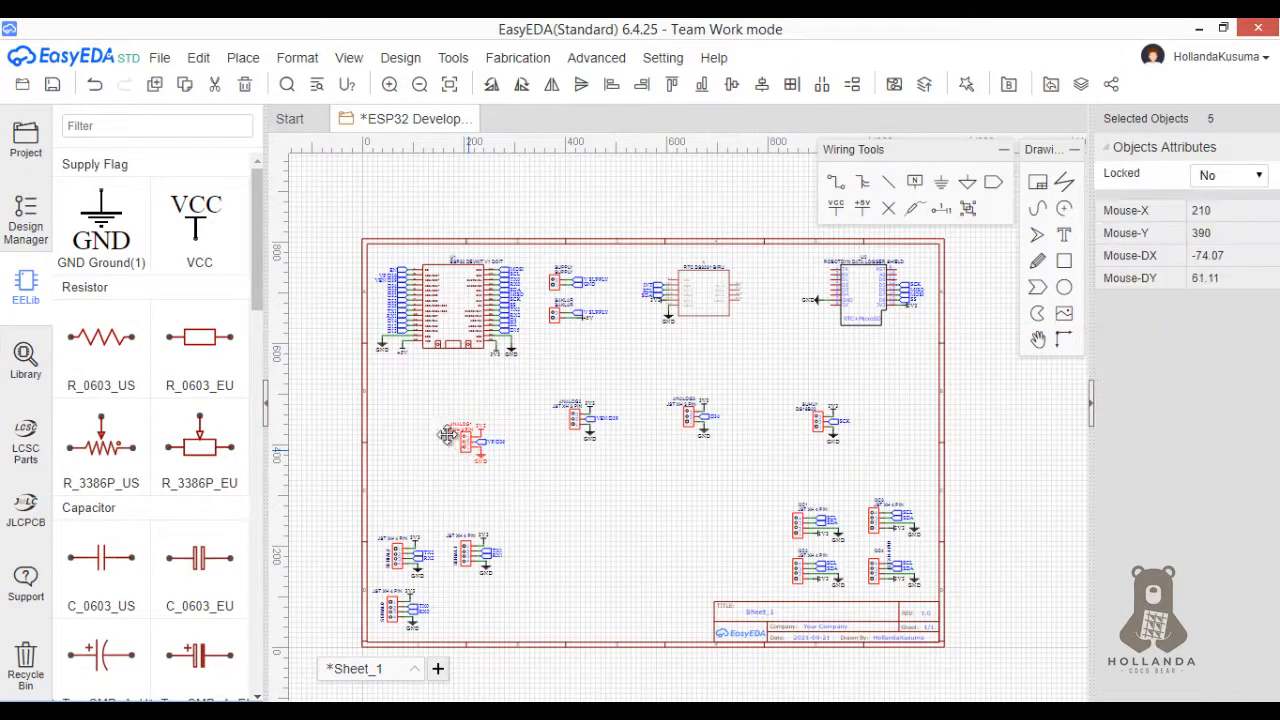
pyautogui.moveTo(420, 389); pyautogui.dragTo(527, 484)
pyautogui.moveTo(462, 442); pyautogui.dragTo(460, 414)
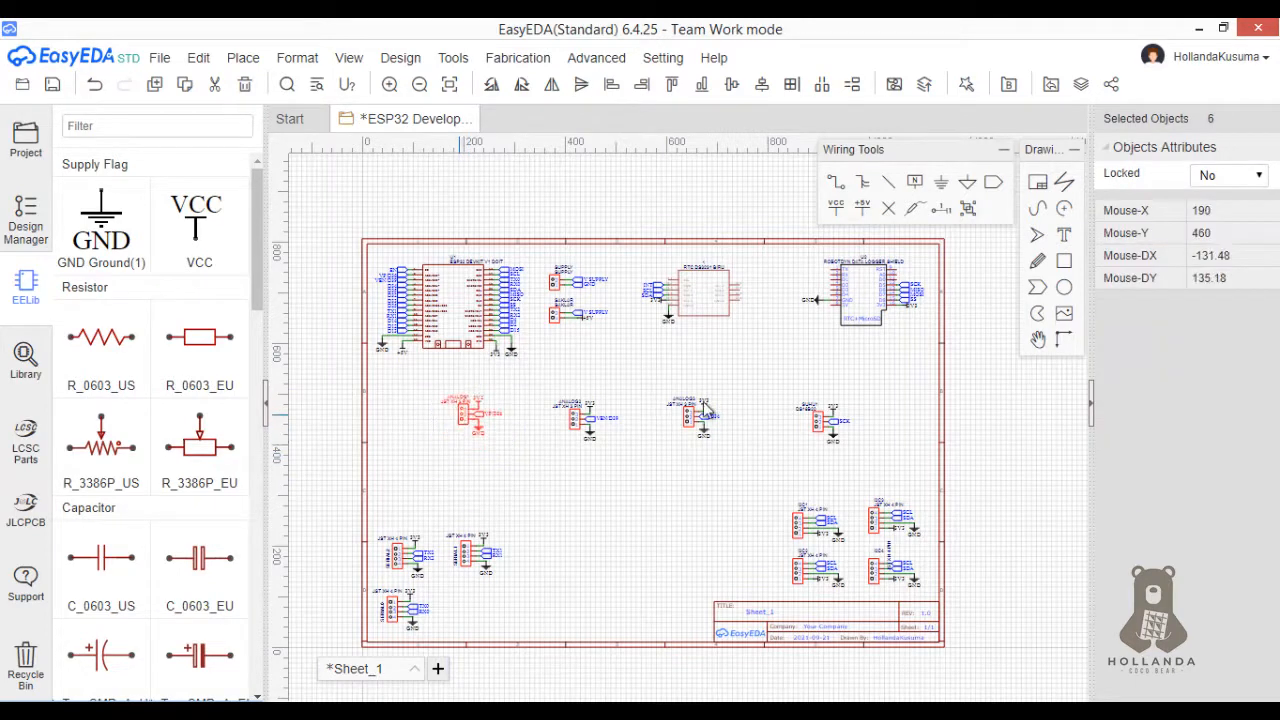
# - Move the SUPPLY and SAKLAR connectors outside the sheet, and shift the ESP32 and RTC module with their wiring to the right
pyautogui.moveTo(535, 256); pyautogui.dragTo(629, 354)
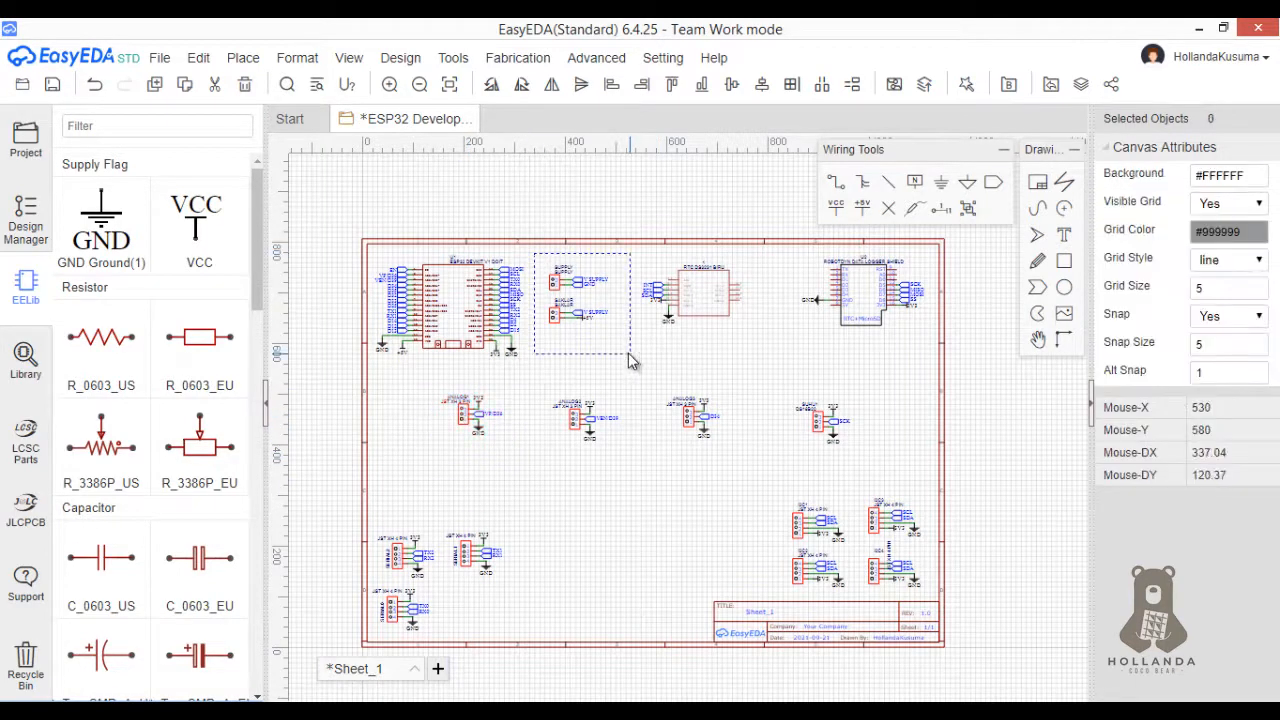
pyautogui.moveTo(557, 320); pyautogui.dragTo(296, 245)
pyautogui.moveTo(552, 370); pyautogui.dragTo(337, 247)
pyautogui.moveTo(447, 325); pyautogui.dragTo(540, 325)
pyautogui.moveTo(629, 257); pyautogui.dragTo(757, 354)
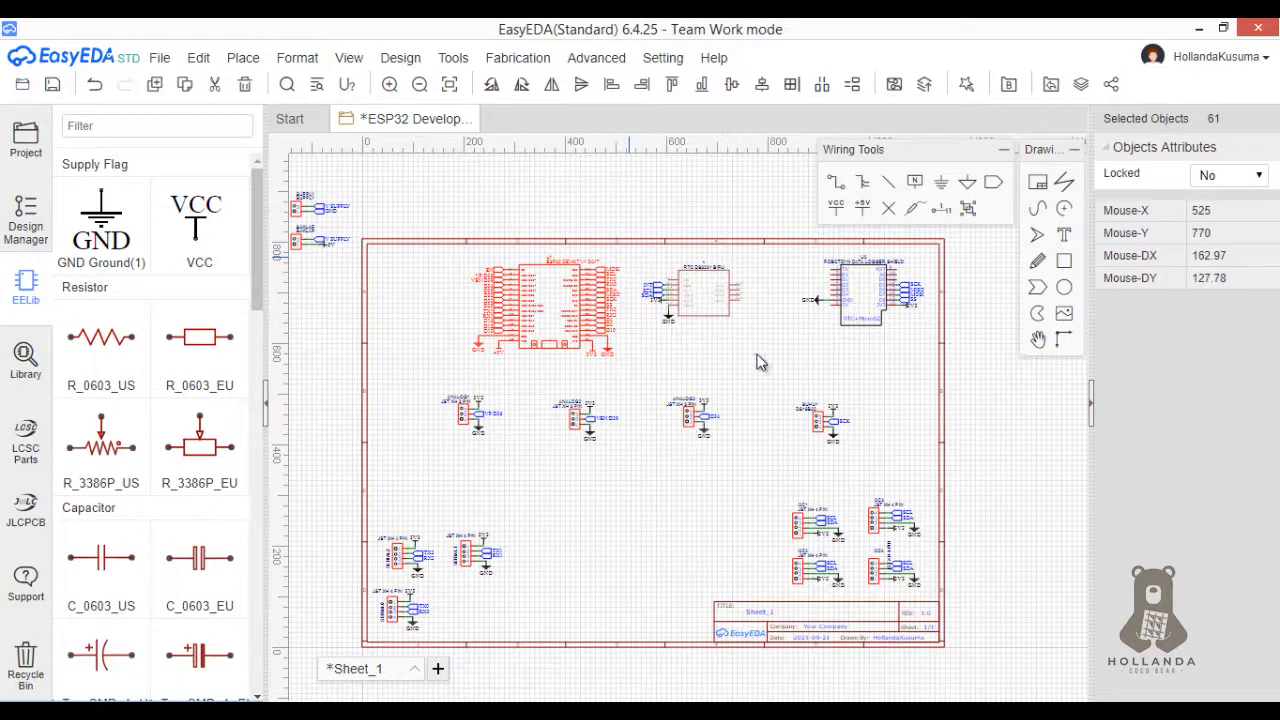
pyautogui.moveTo(715, 308); pyautogui.dragTo(750, 310)
# - Move the SUPPLY and SAKLAR connectors back into the sheet's upper left corner, beside the ESP32
pyautogui.moveTo(397, 298); pyautogui.dragTo(307, 228)
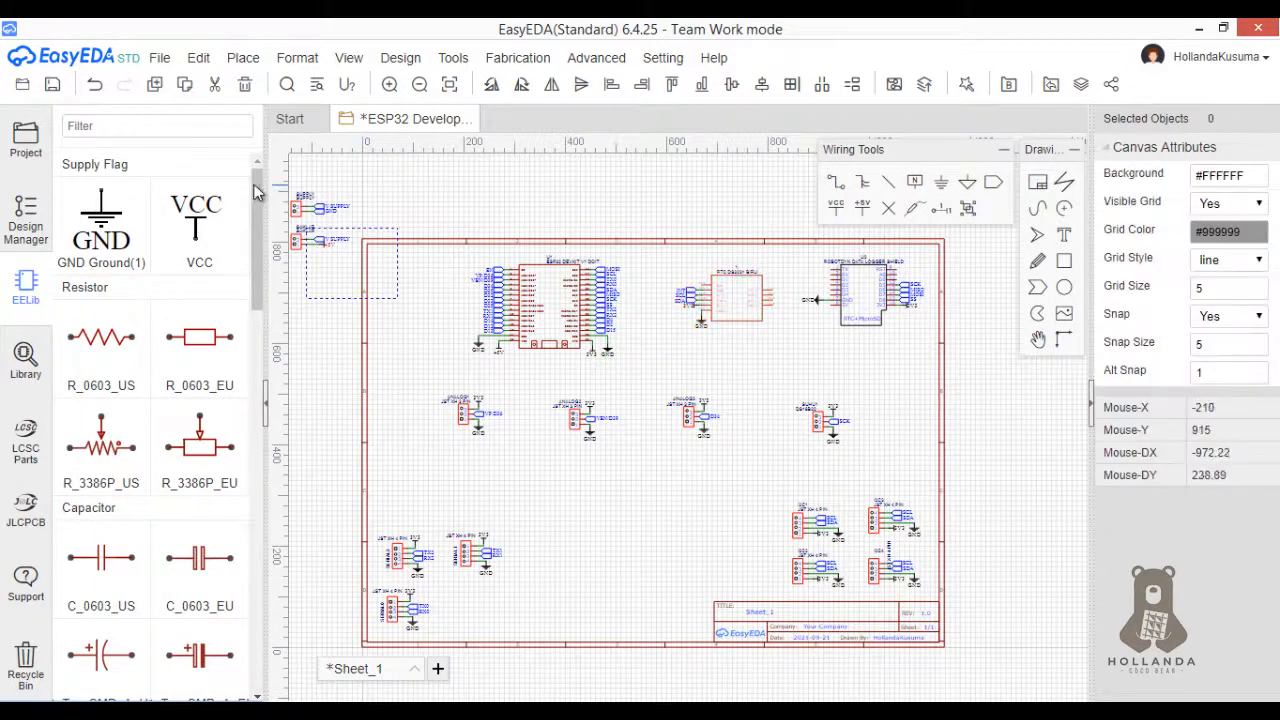
pyautogui.moveTo(397, 298); pyautogui.dragTo(317, 256)
pyautogui.scroll(-2, 291, 191)
pyautogui.moveTo(378, 327); pyautogui.dragTo(417, 352, button='right')
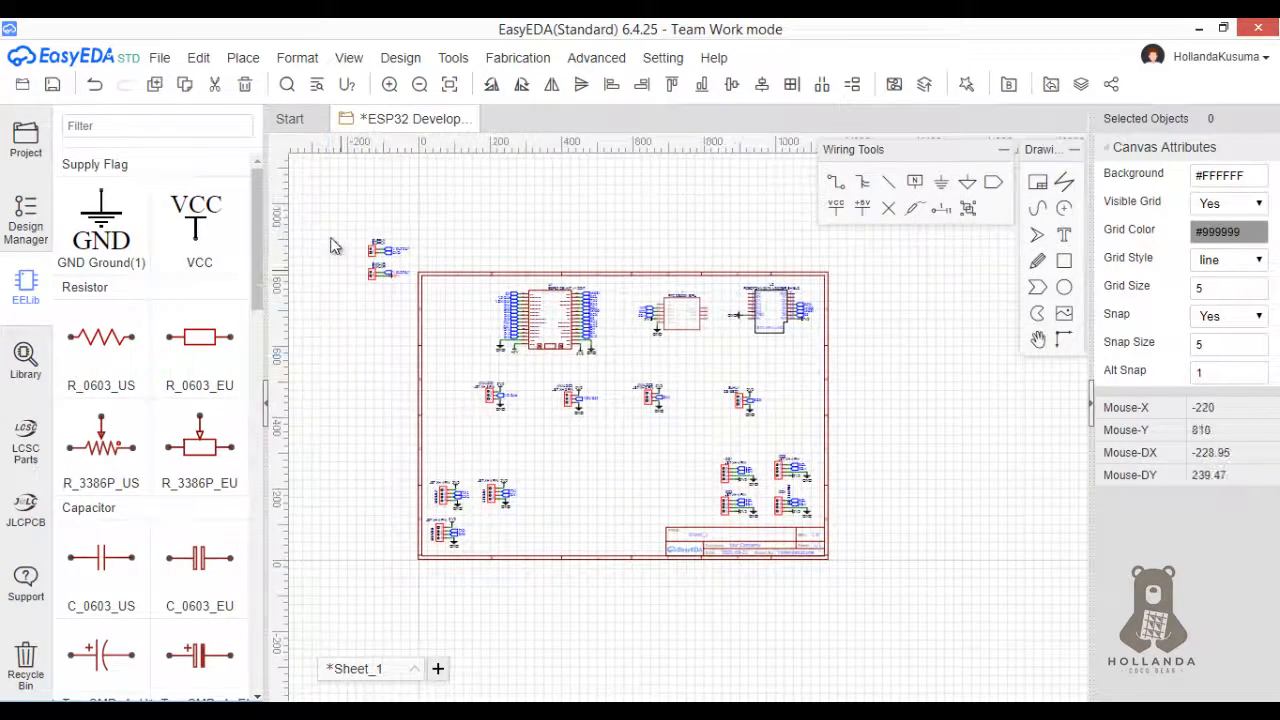
pyautogui.moveTo(329, 223); pyautogui.dragTo(454, 323)
pyautogui.click(473, 353)
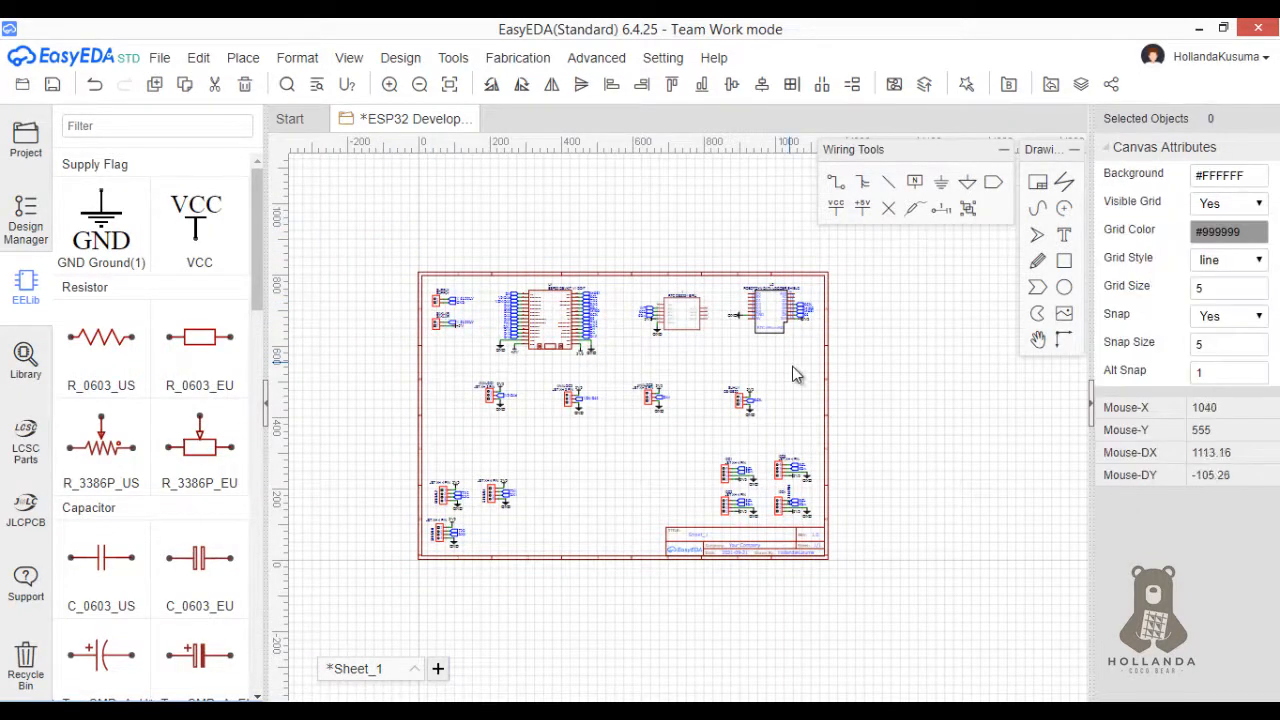
# - Collapse the floating Wiring Tools and Drawing Tools palettes and save the schematic
pyautogui.scroll(2, 792, 366)
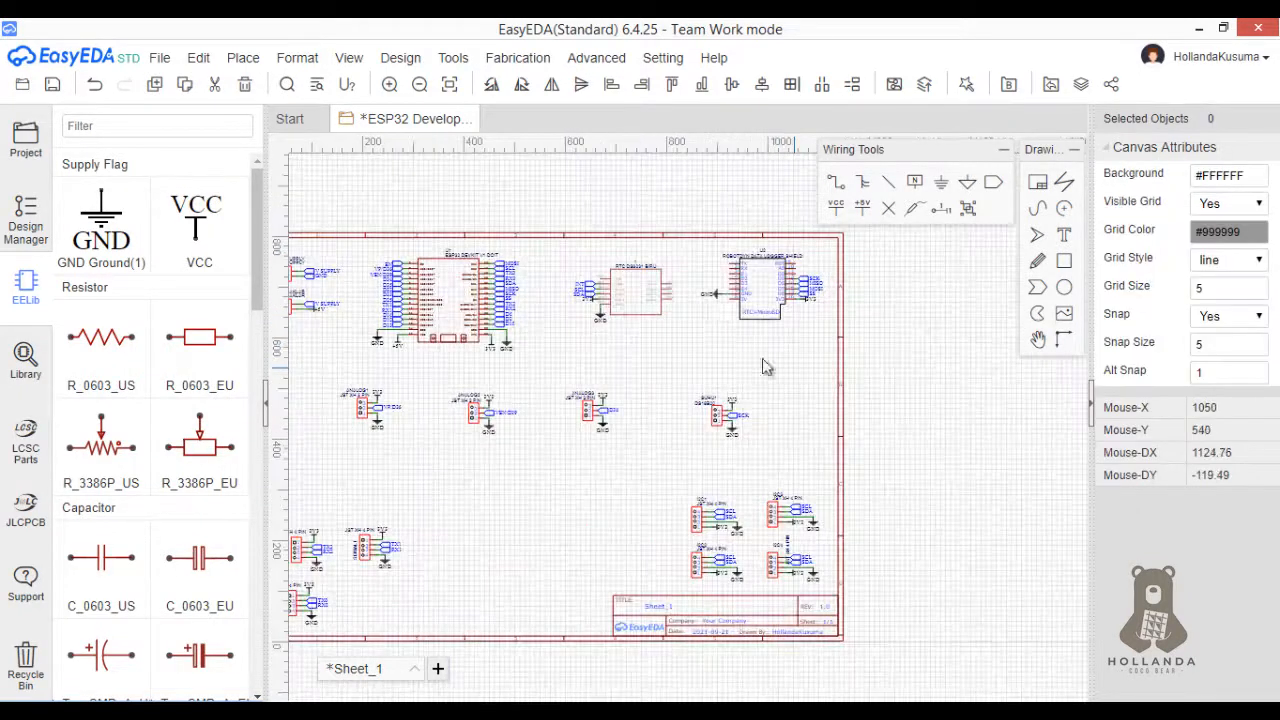
pyautogui.click(449, 85)
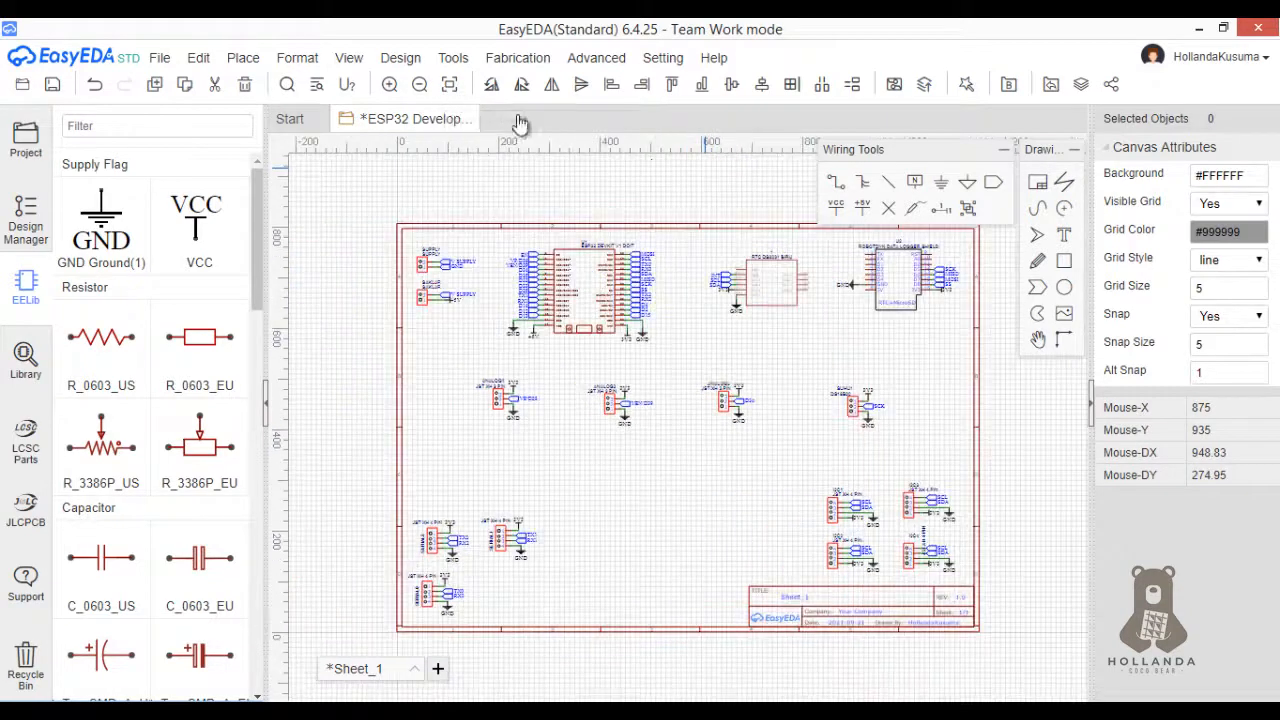
pyautogui.click(1008, 151)
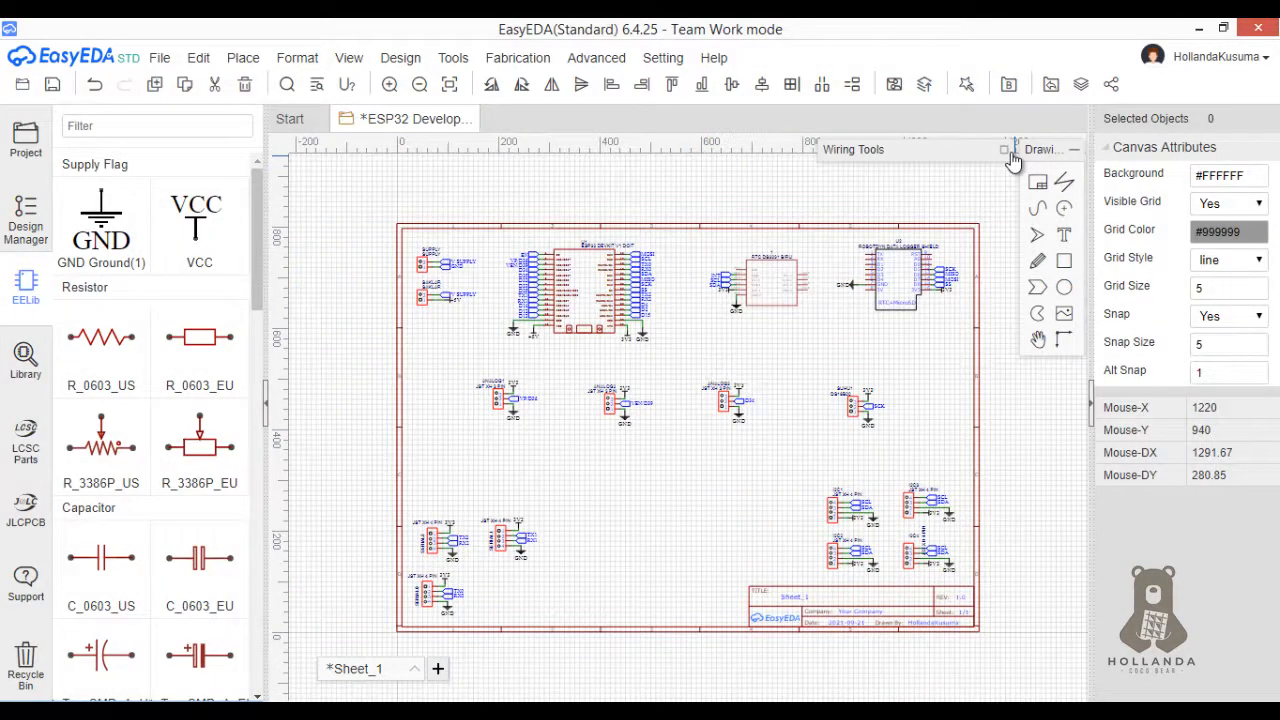
pyautogui.click(1073, 150)
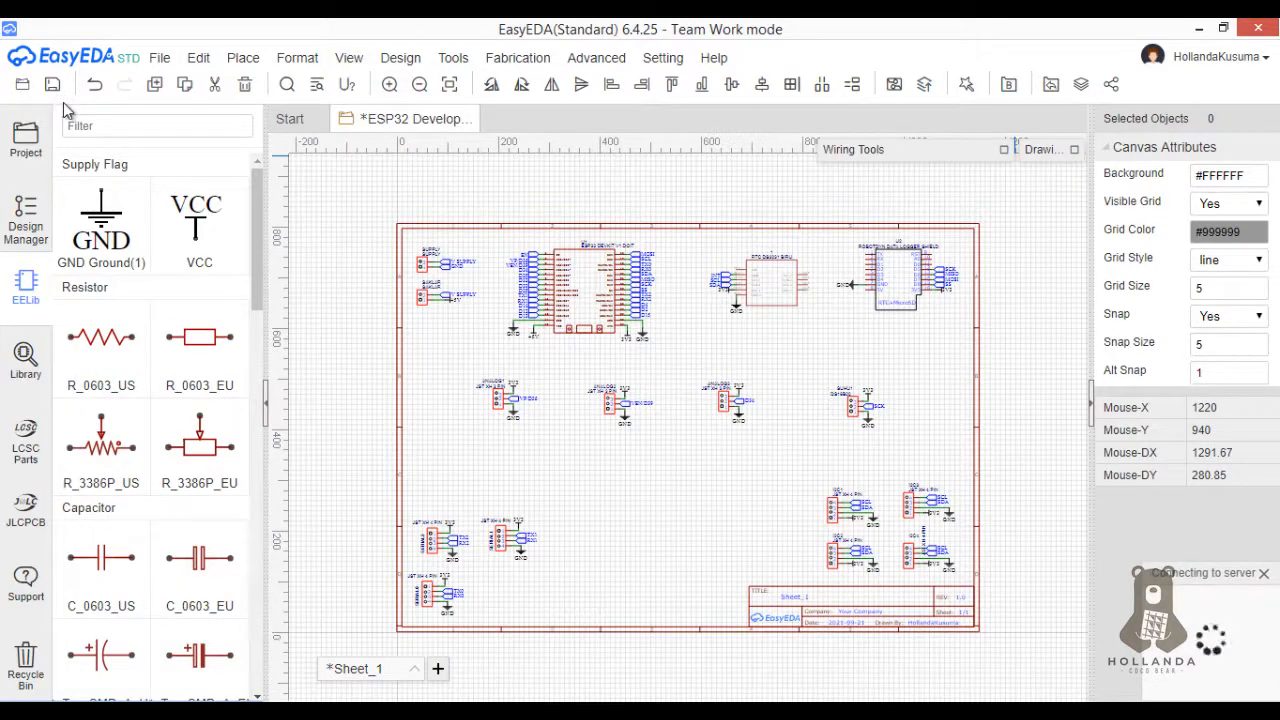
# - Open the Sheet_1 file's info for modification from the project list and change its title to Skematik
pyautogui.click(26, 140)
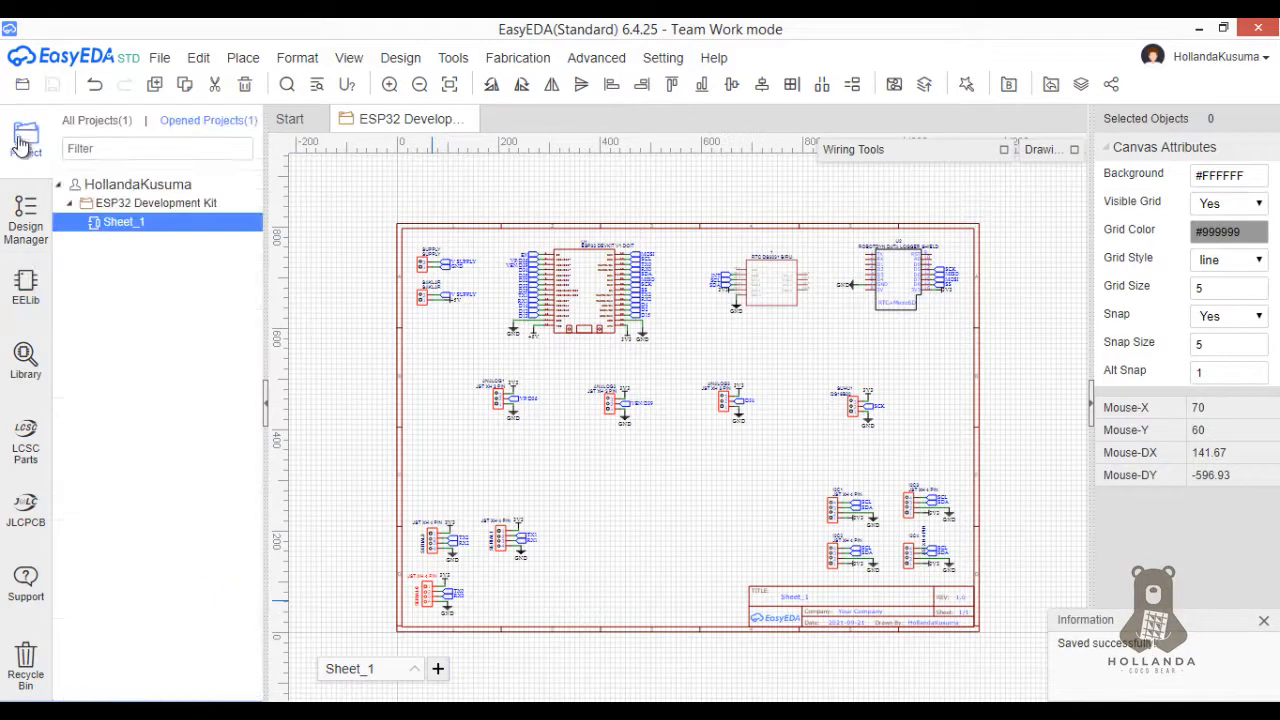
pyautogui.rightClick(115, 228)
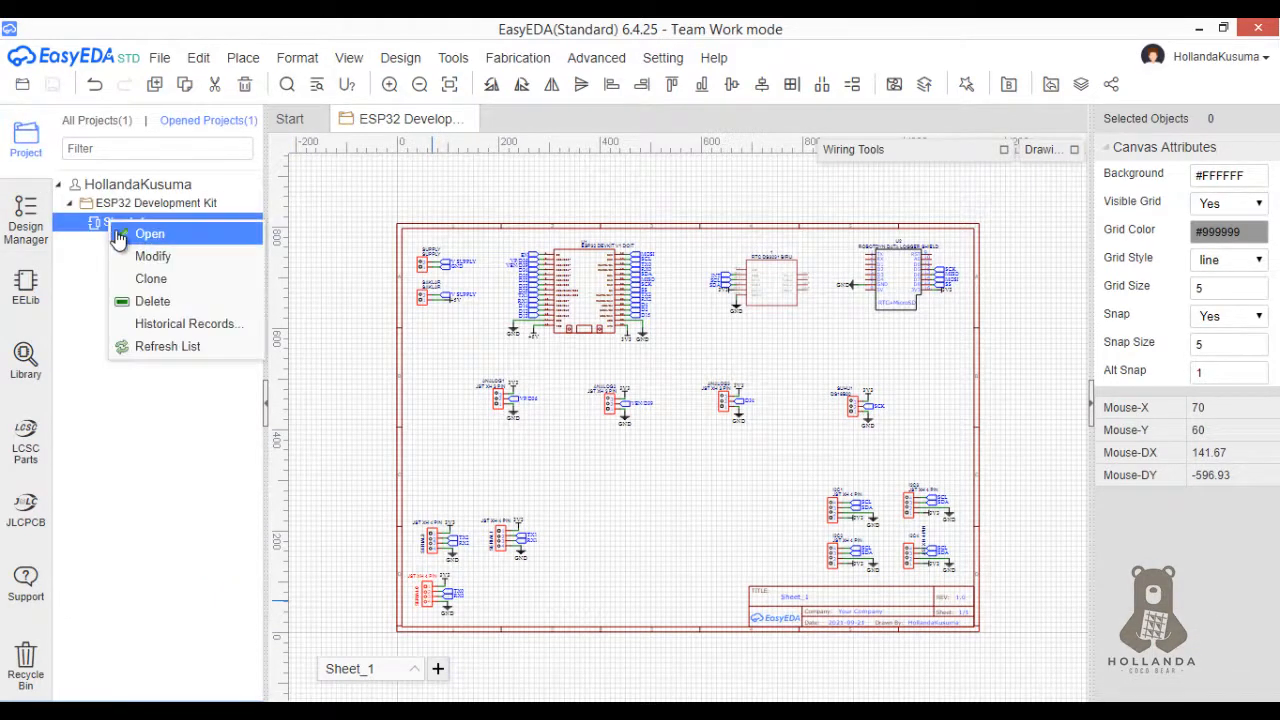
pyautogui.click(125, 256)
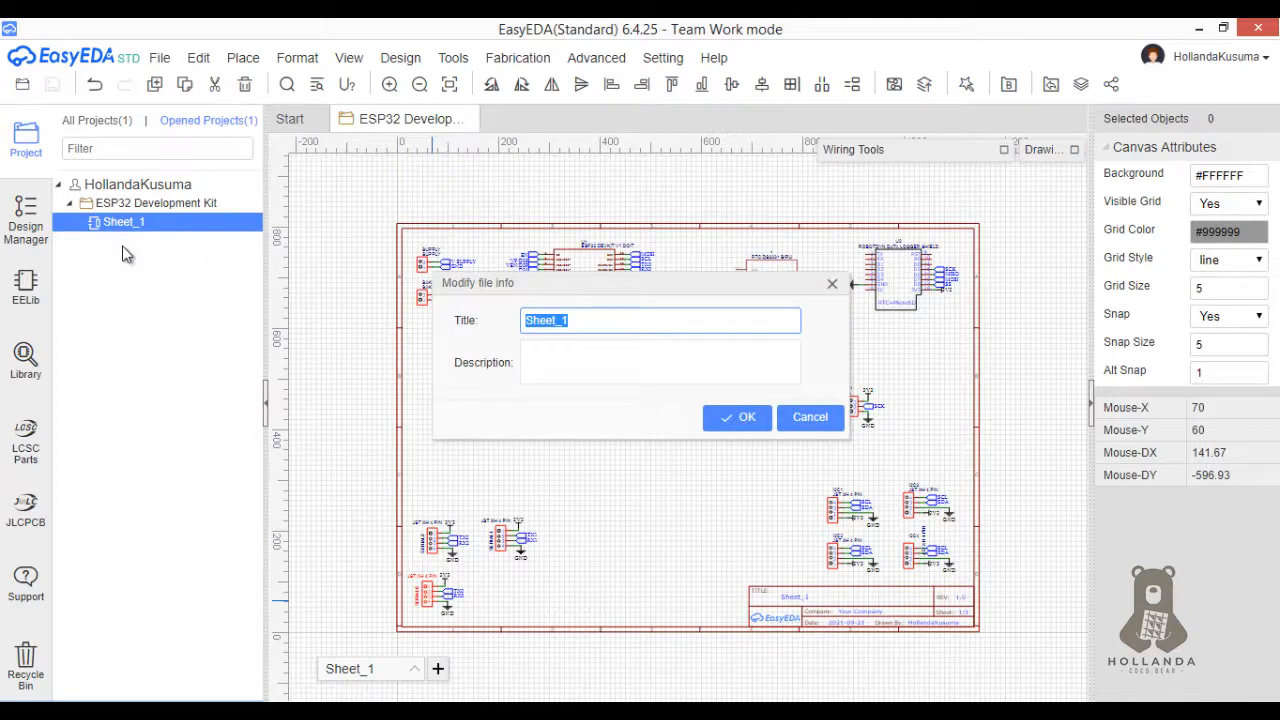
pyautogui.write('sKE')
pyautogui.press('BackSpace')
pyautogui.press('BackSpace')
pyautogui.press('BackSpace')
pyautogui.write('Skematik')
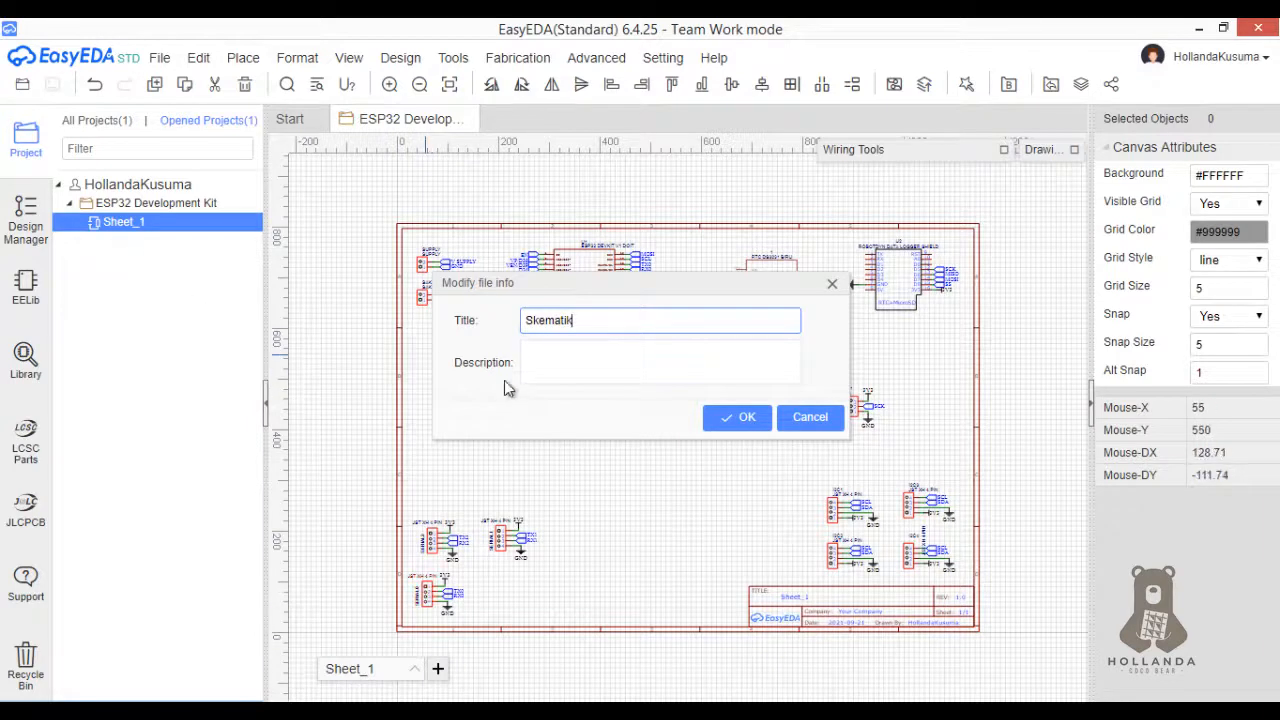
# - Enter Skematik ESP32 as the file's description and apply the modified file info
pyautogui.click(538, 354)
pyautogui.write('s')
pyautogui.press('BackSpace')
pyautogui.write('Skem')
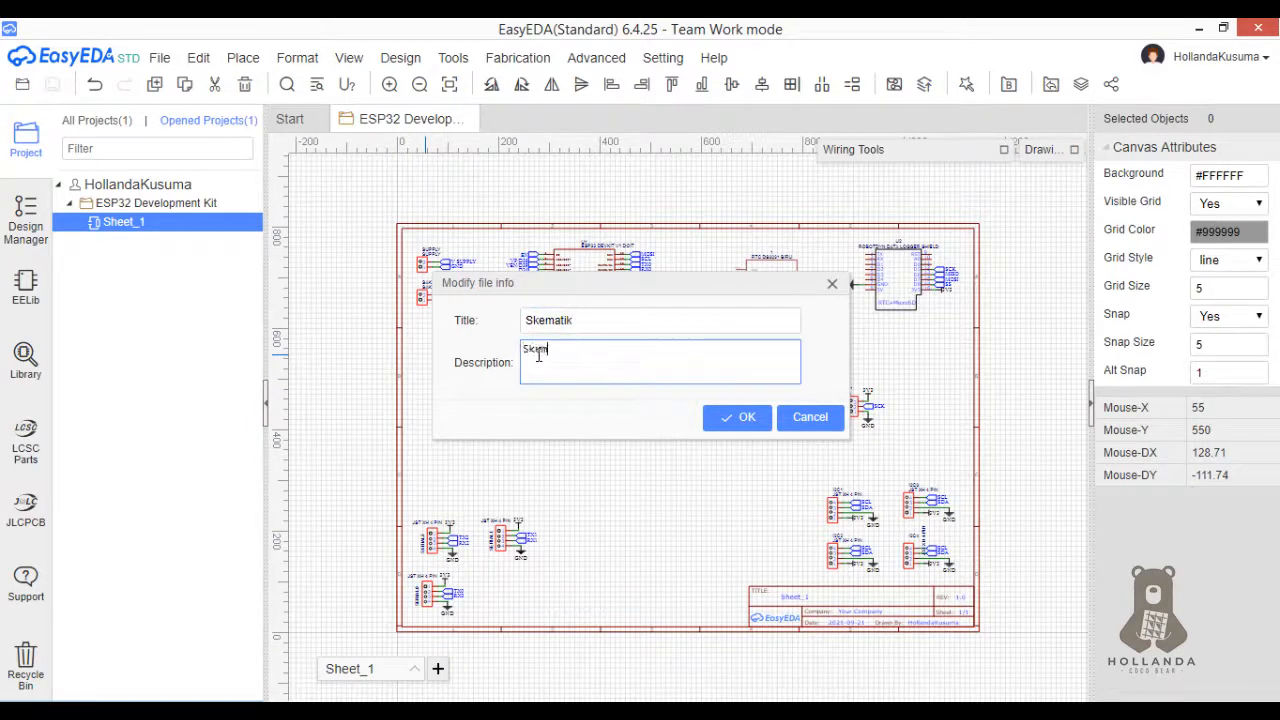
pyautogui.write('atik ESP32')
pyautogui.click(750, 421)
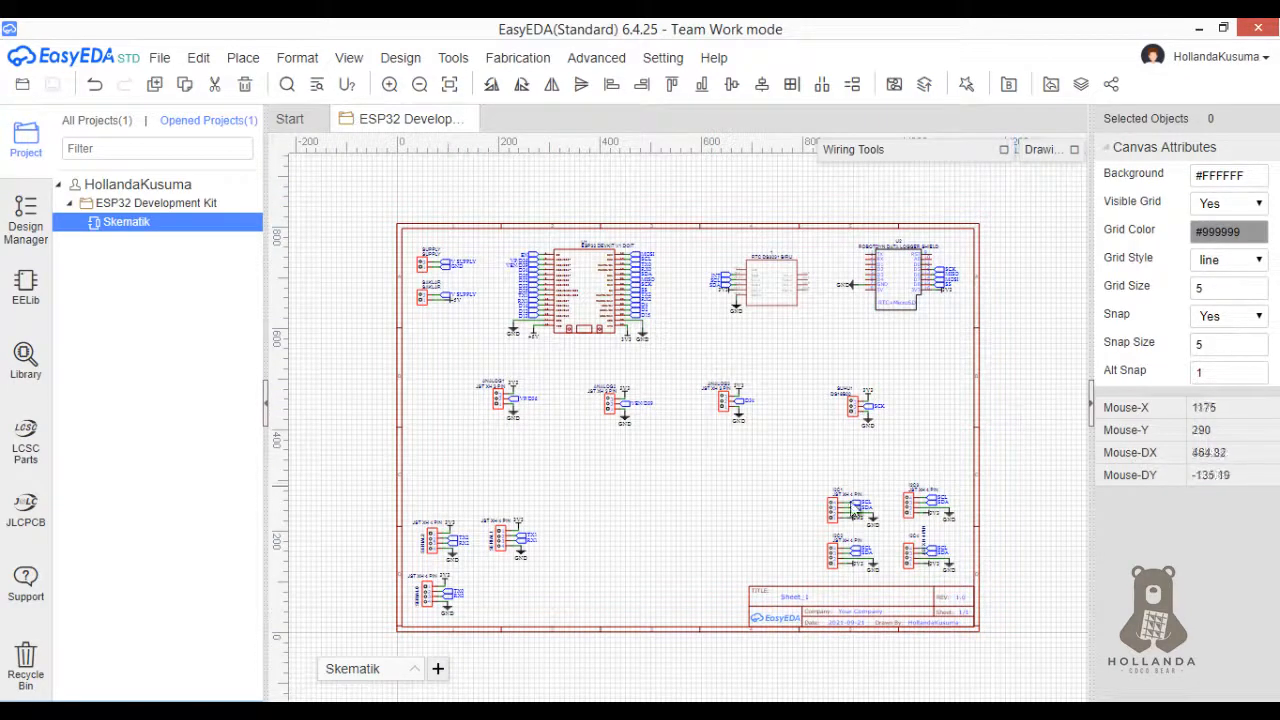
# - Change the title block's title text to Skematik ESP32 Board Development KIT and save the schematic
pyautogui.doubleClick(797, 600)
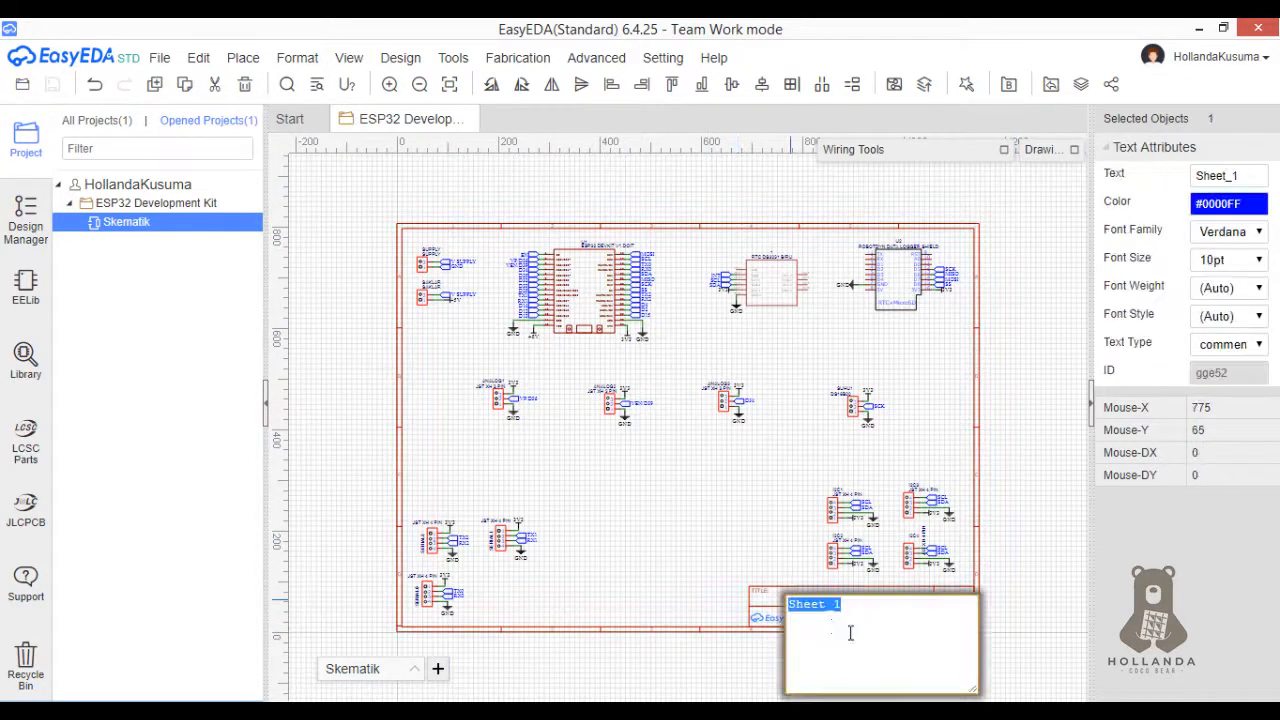
pyautogui.write('Sk')
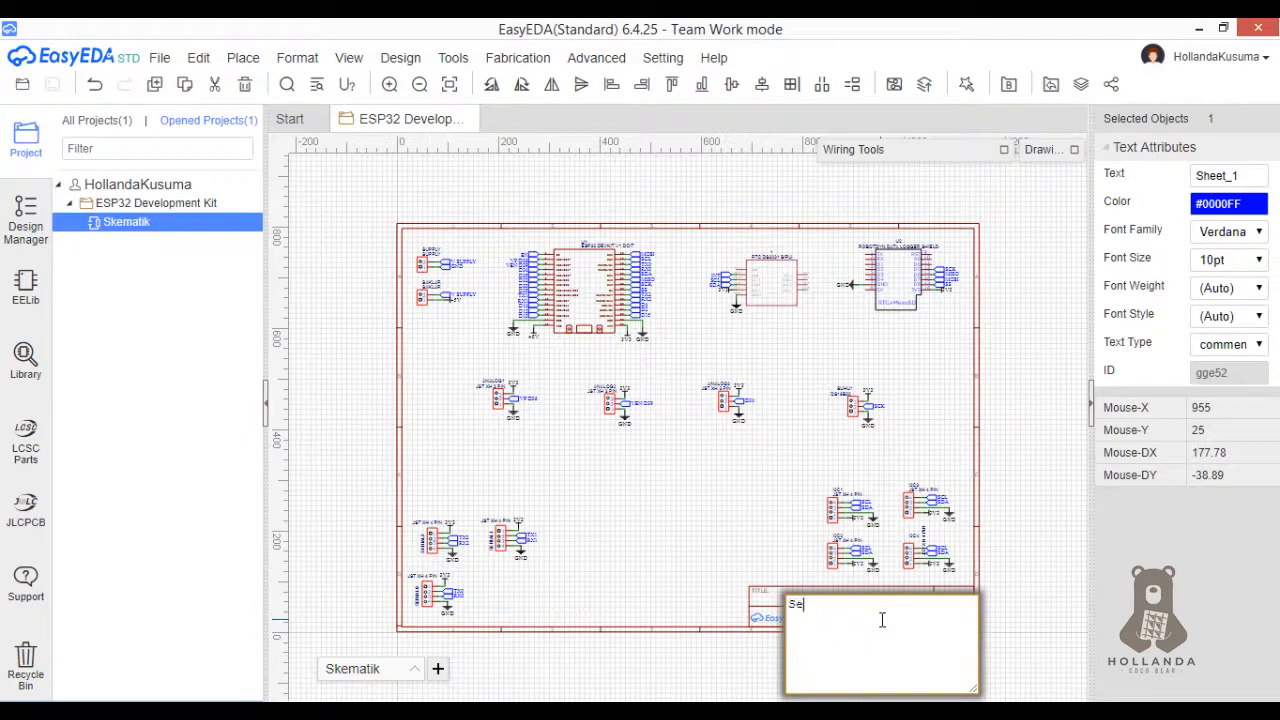
pyautogui.write('ematik ESP32')
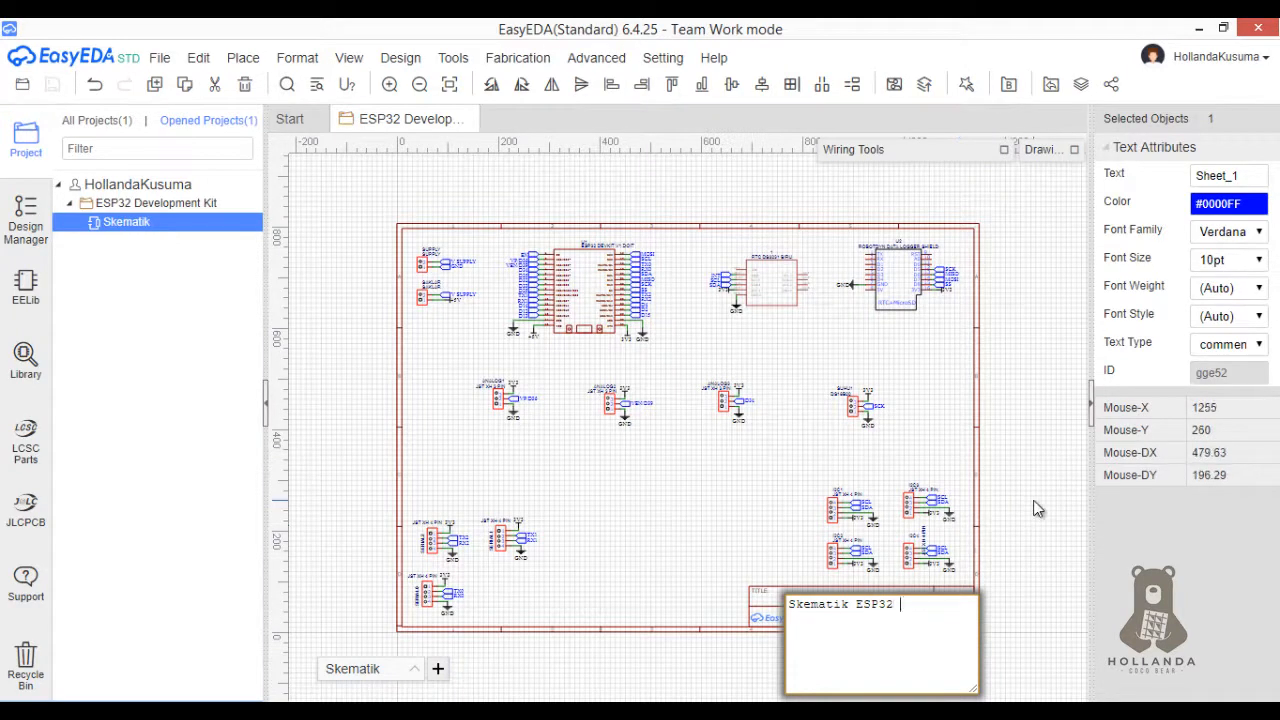
pyautogui.write(' Board Developmn')
pyautogui.write('nt KIT')
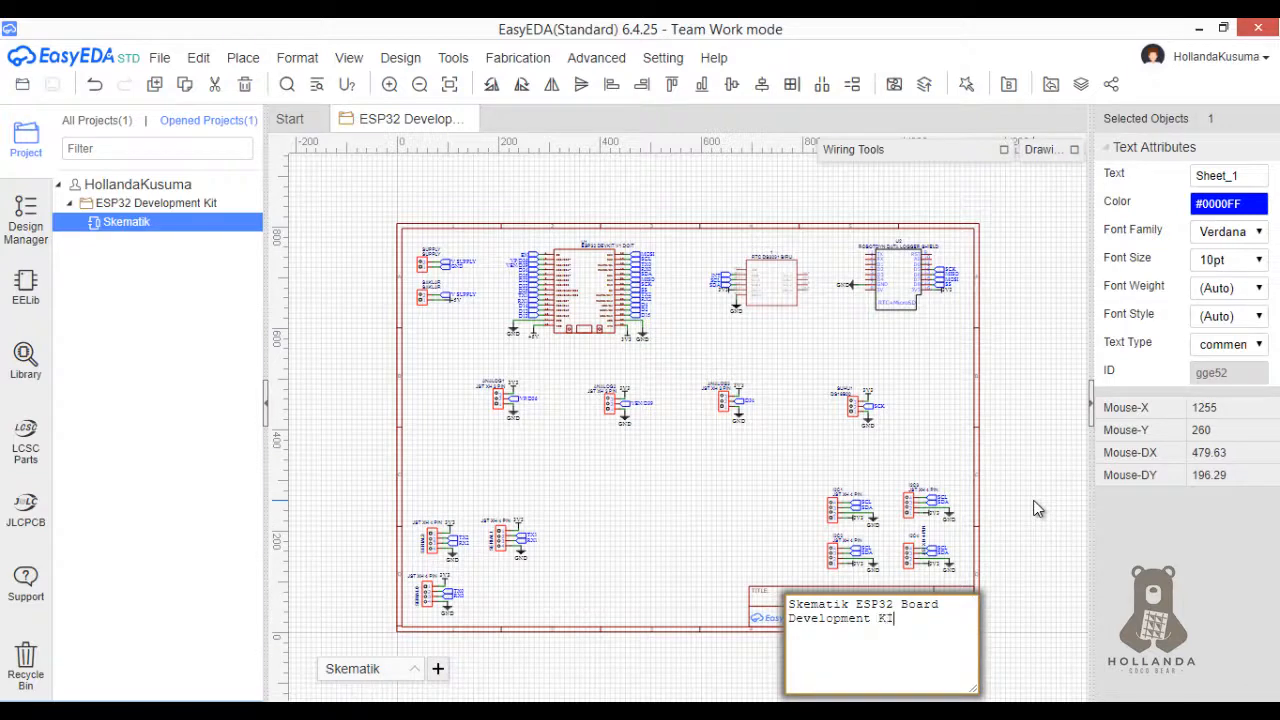
pyautogui.click(1015, 540)
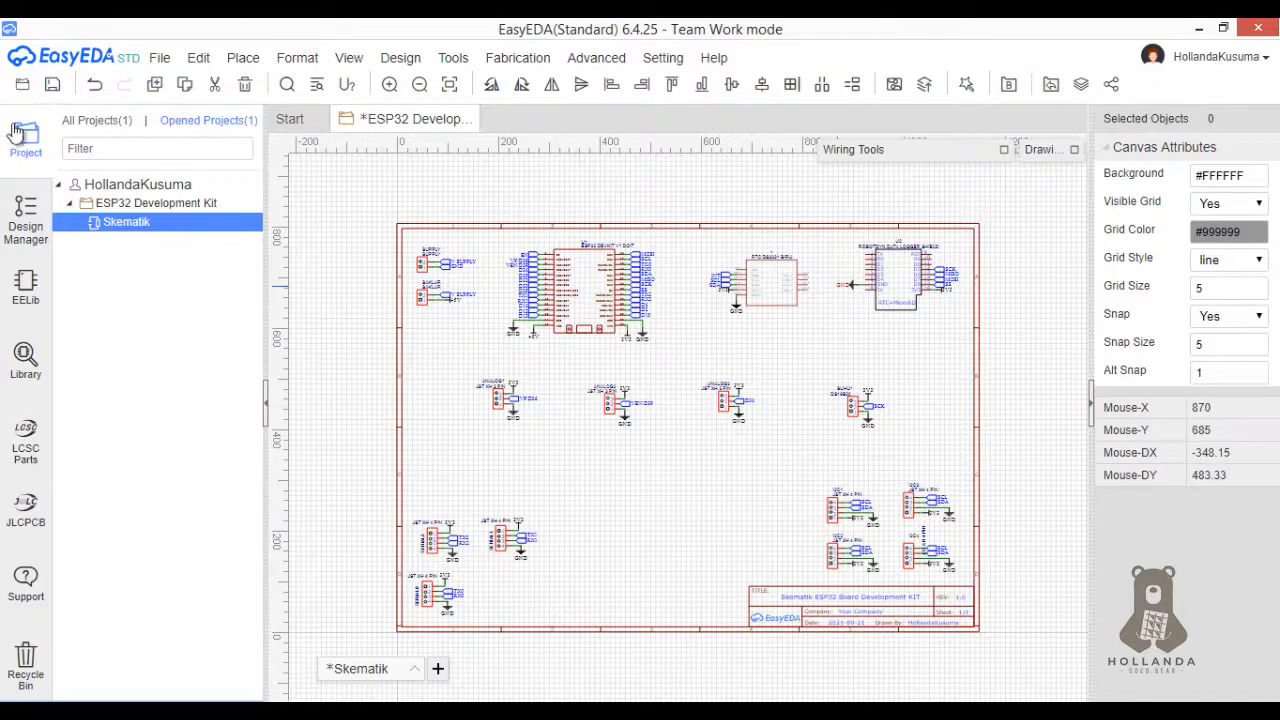
pyautogui.click(51, 90)
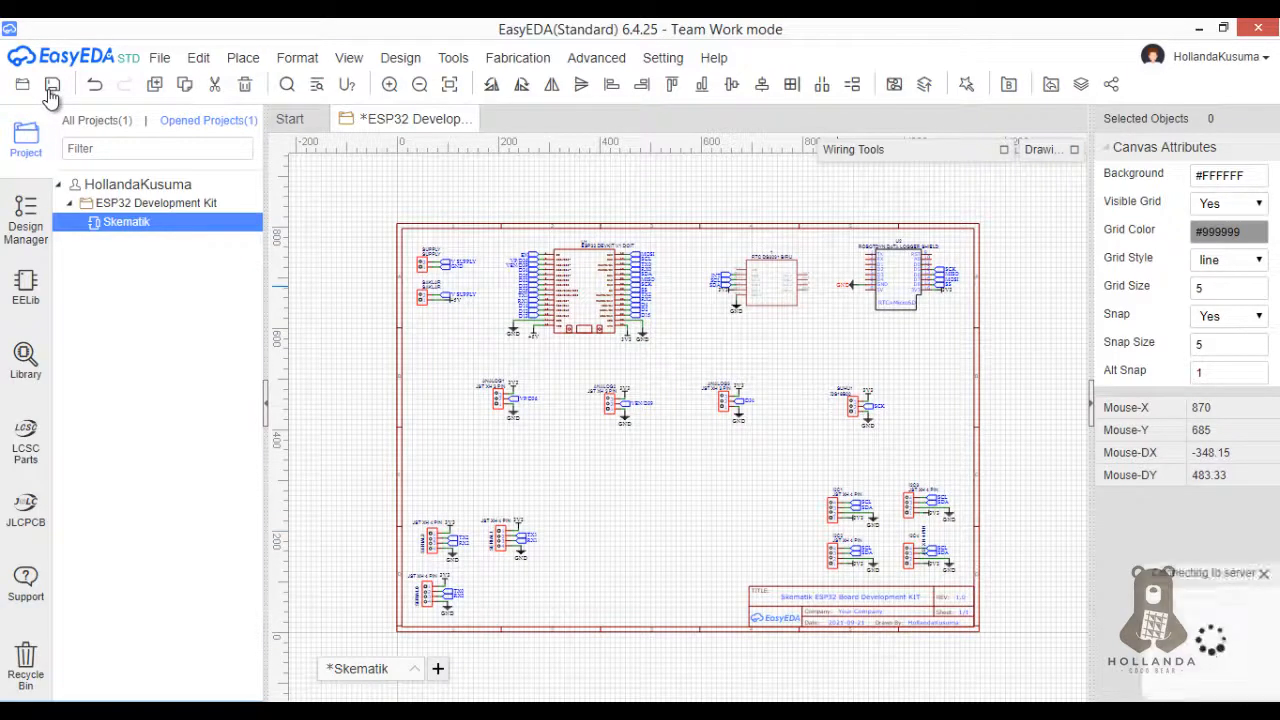